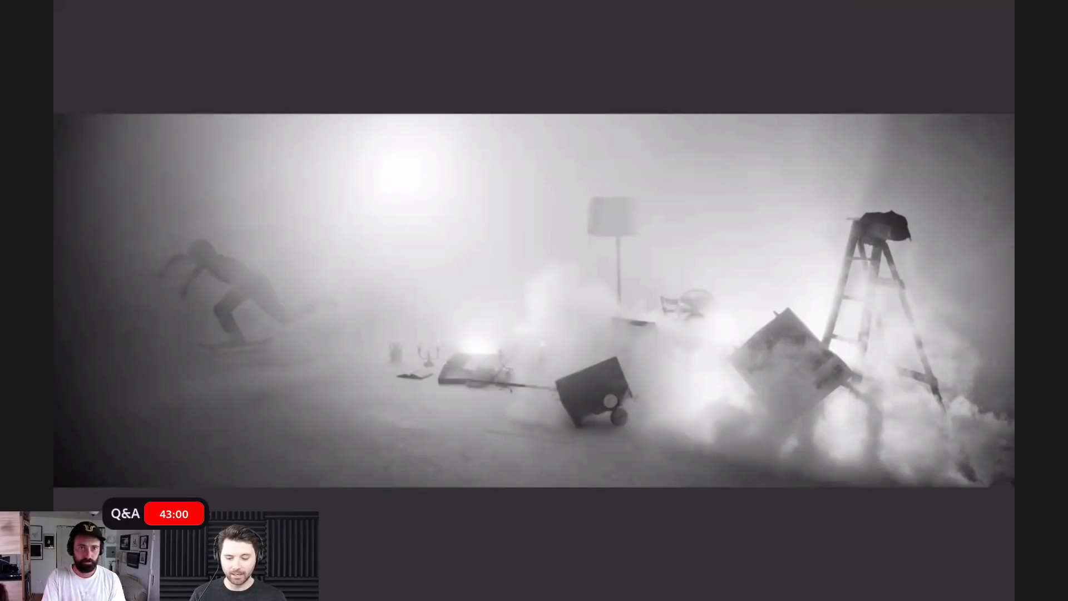
- Look through the portfolio photos one by one in full-screen view up to ADOBE_LIVE_017.jpg and return to the browser
key(Right)
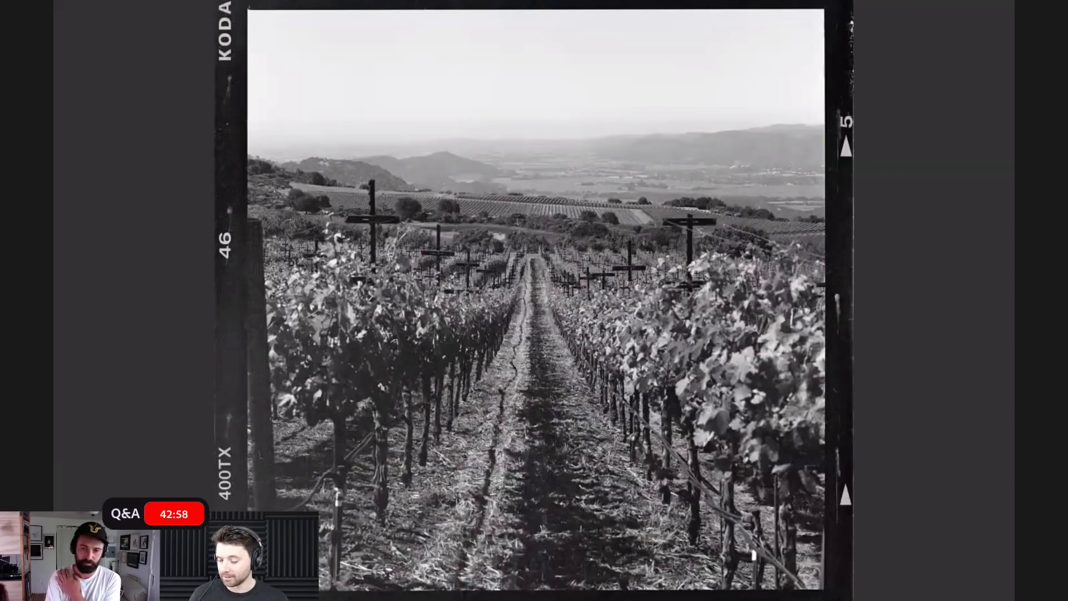
key(Right)
key(Right)
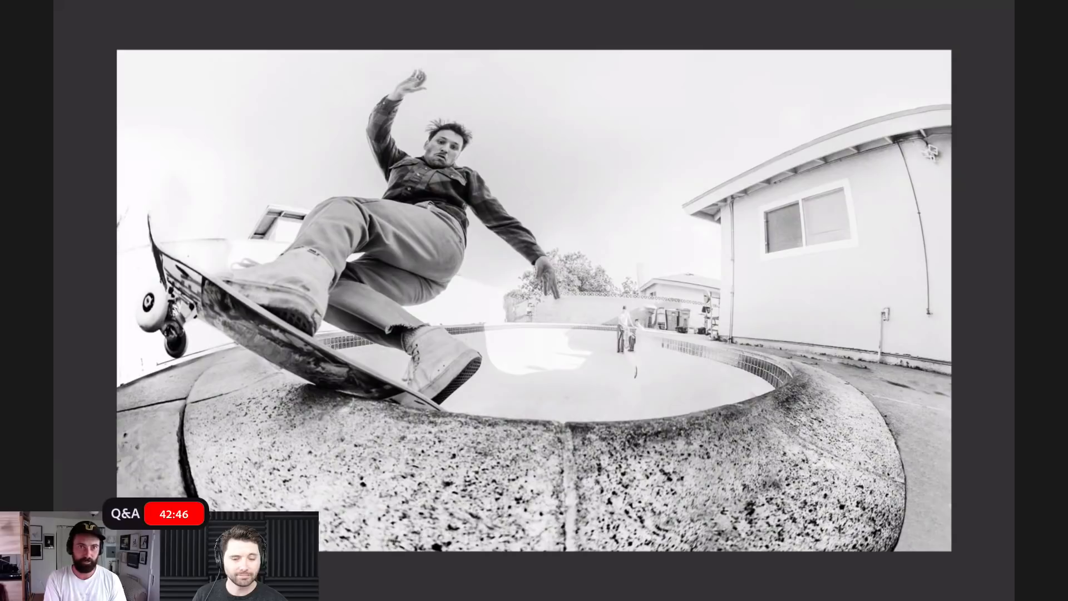
key(Right)
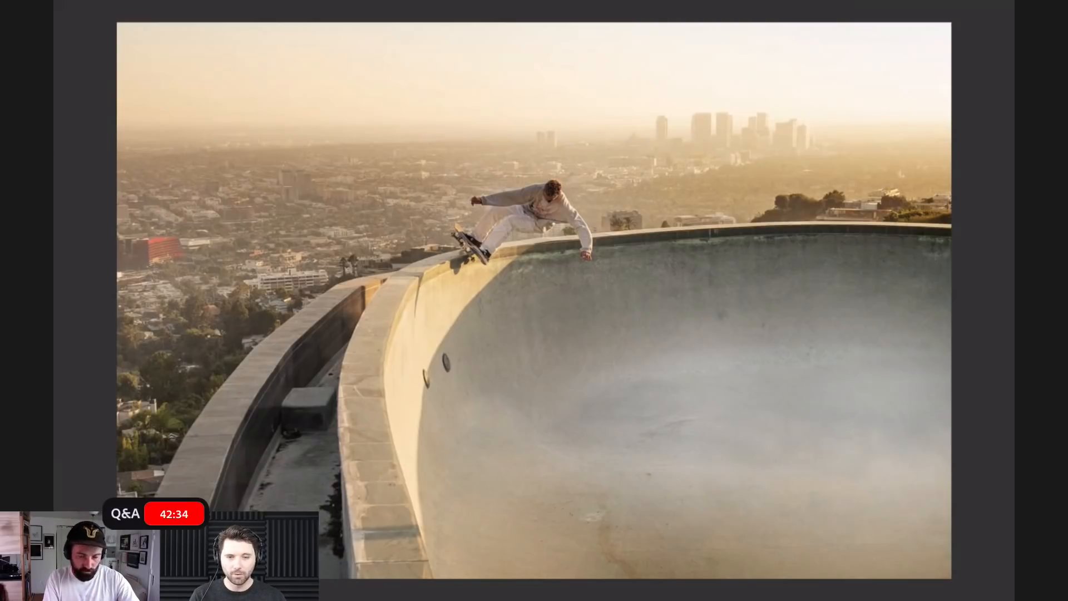
key(Right)
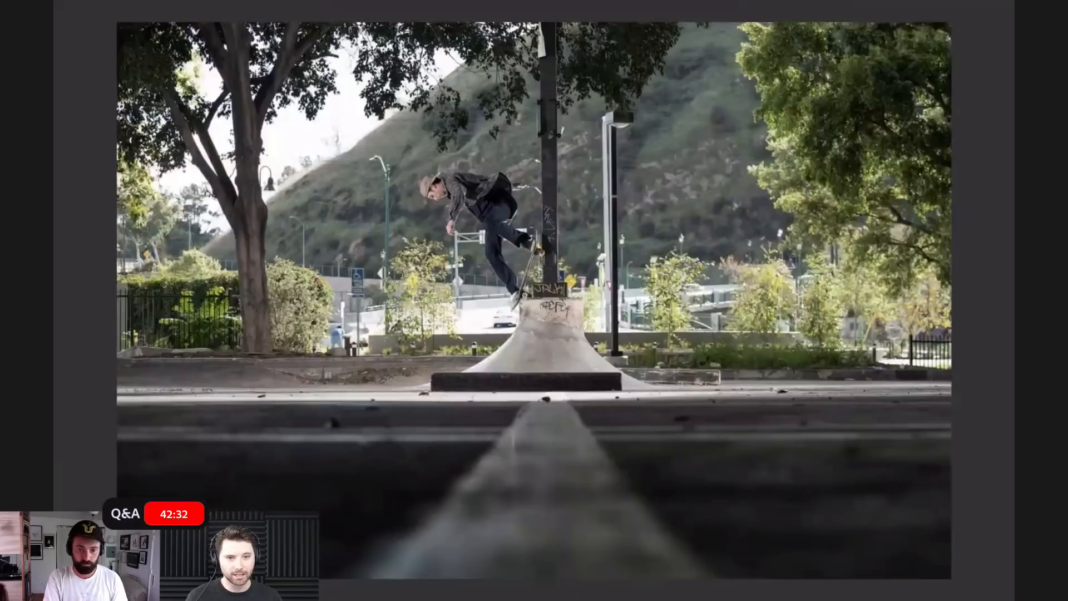
key(Right)
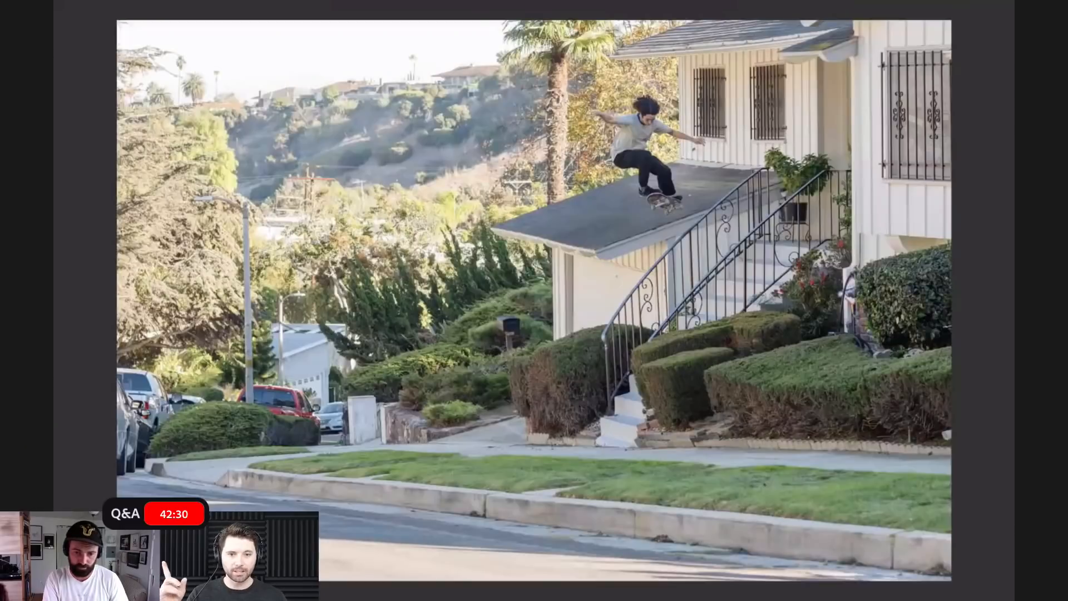
key(Right)
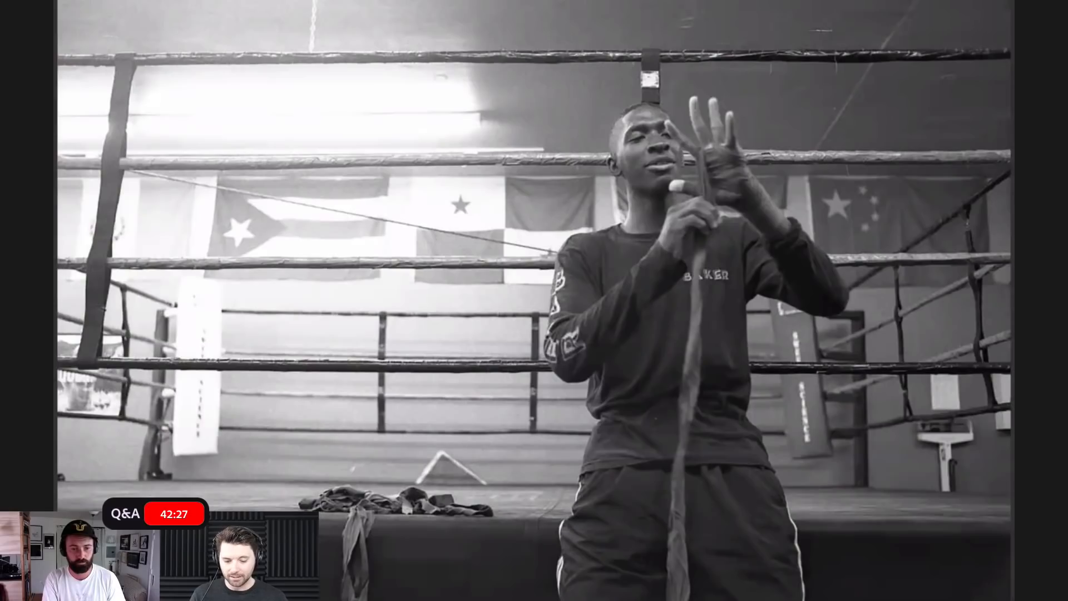
key(Right)
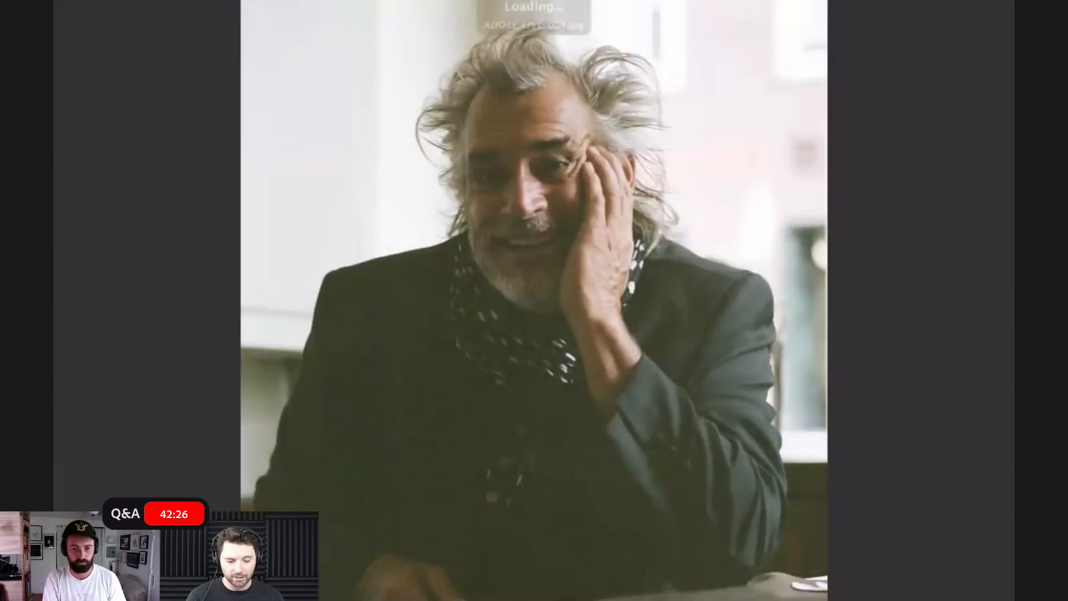
key(Right)
key(Right)
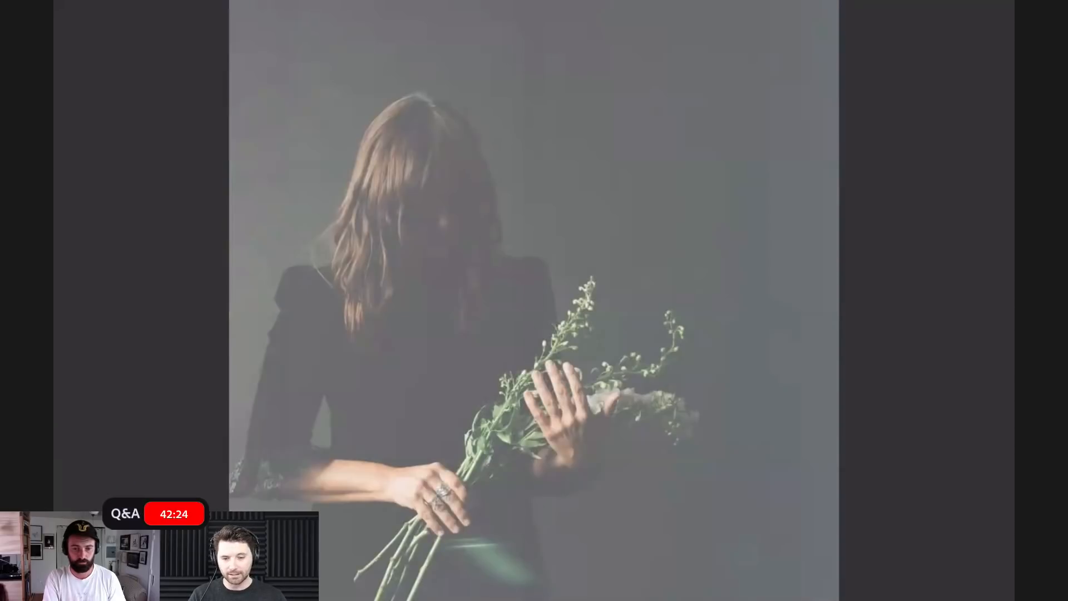
key(Right)
key(Right)
key(Right)
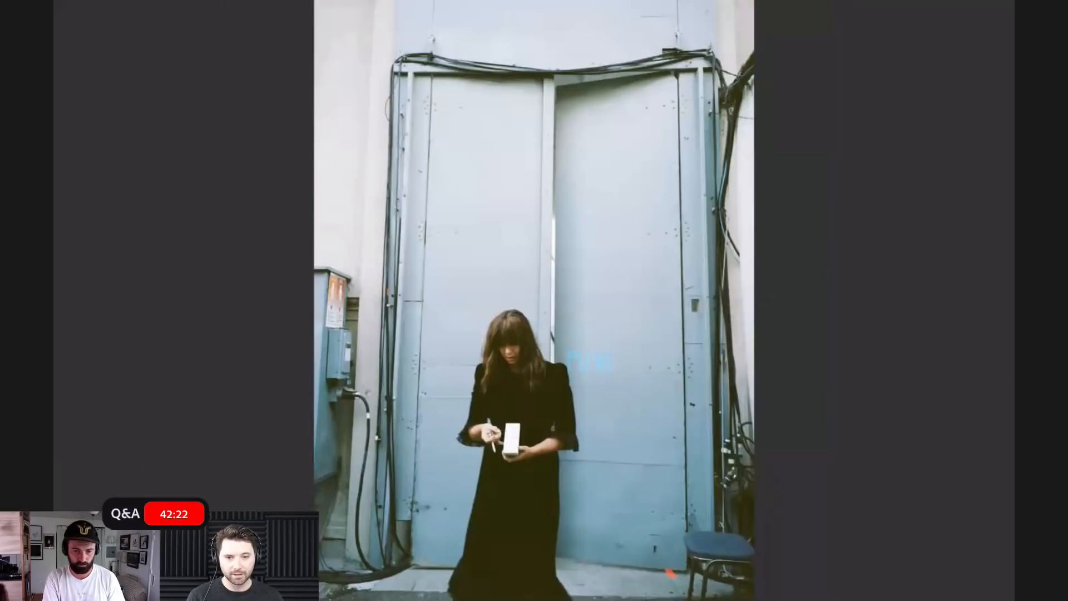
key(Right)
key(Right)
key(Right)
key(Right)
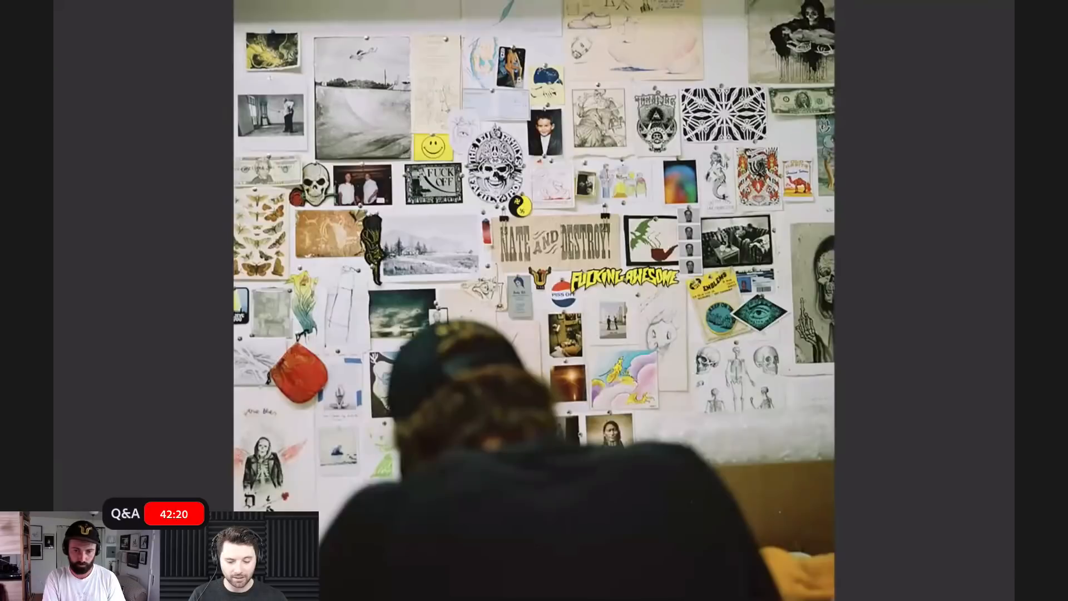
key(Right)
key(Right)
key(Right)
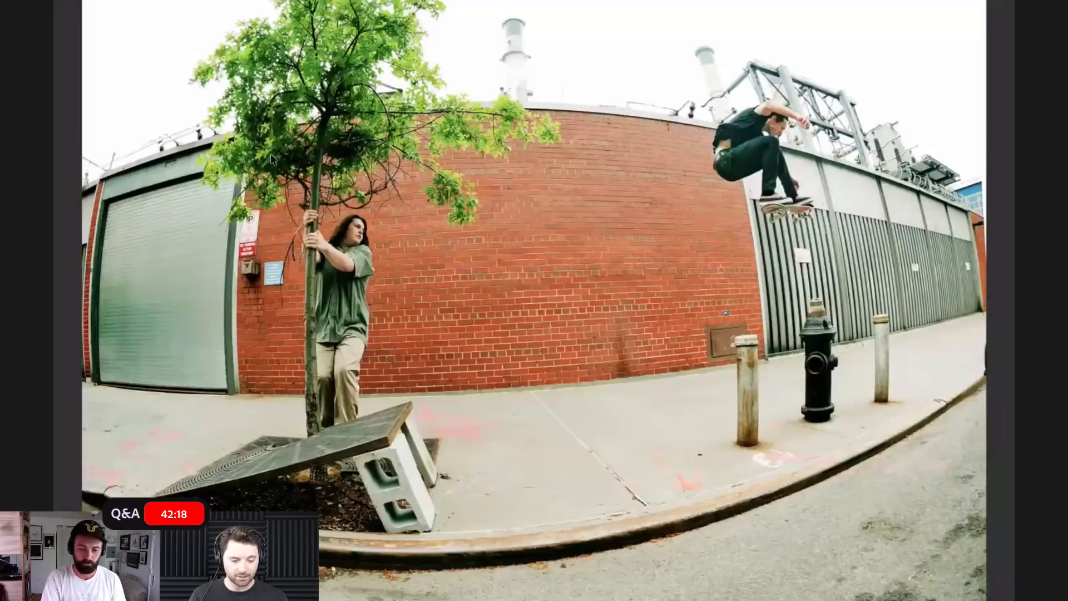
key(Escape)
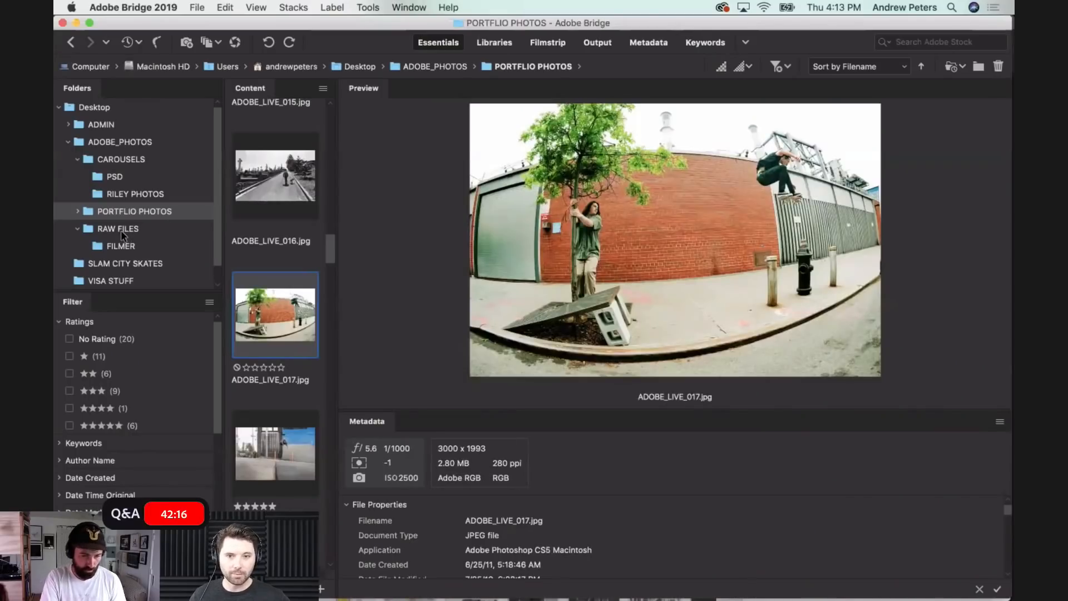
- Open ELIJAH NOSEBLUNT.NEF from the RAW FILES folder in Camera Raw
click(122, 229)
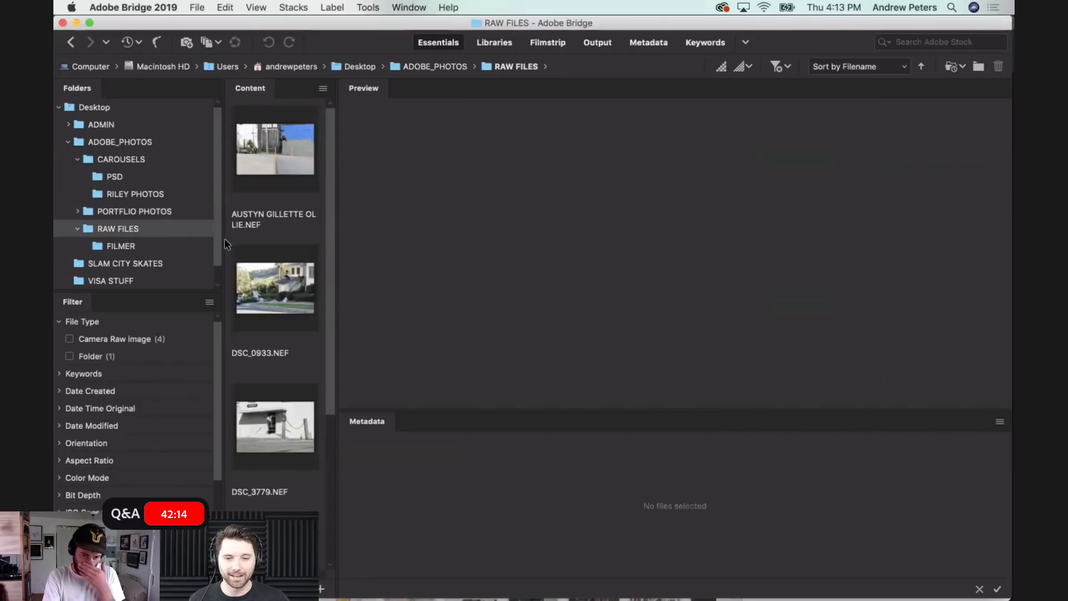
scroll(261, 342, down, 5)
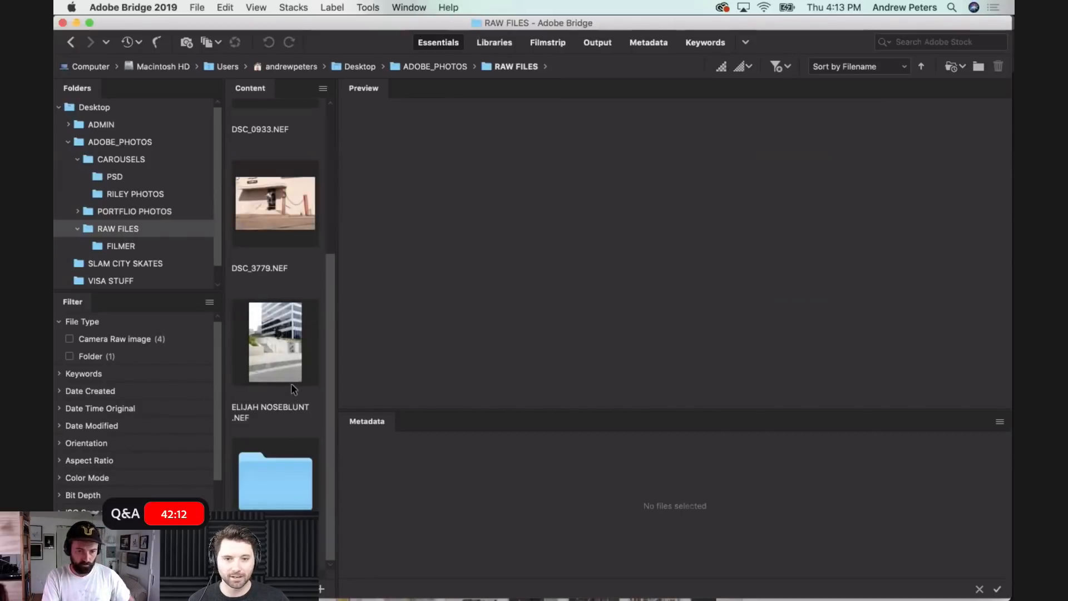
scroll(291, 385, up, 5)
scroll(291, 383, down, 3)
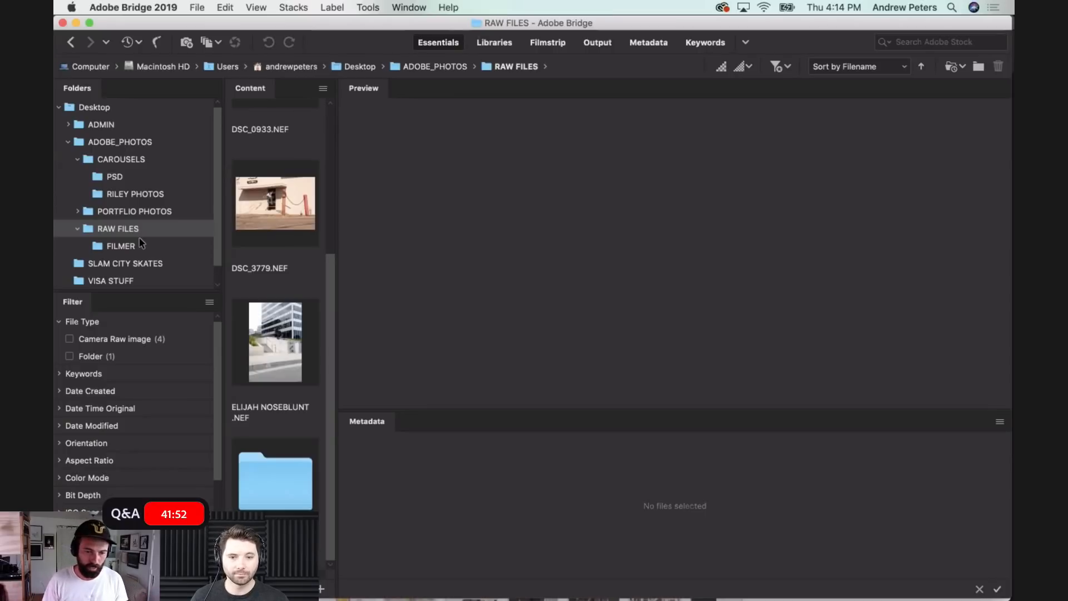
double_click(271, 339)
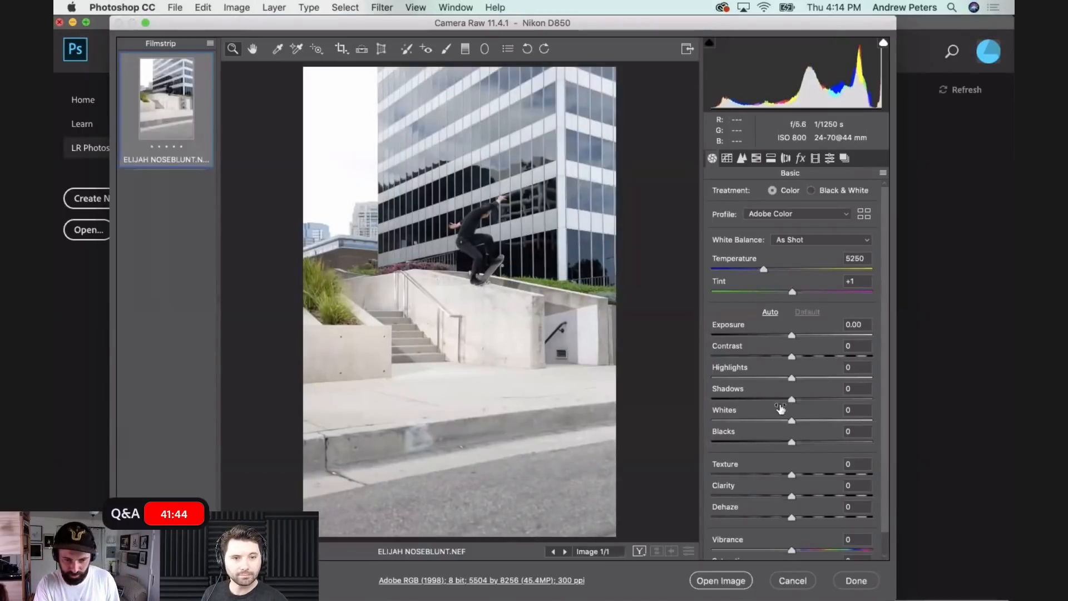
- Set the photo's Shadows to +56 and enable Remove Chromatic Aberration in the lens corrections
click(828, 399)
drag(828, 399, 836, 396)
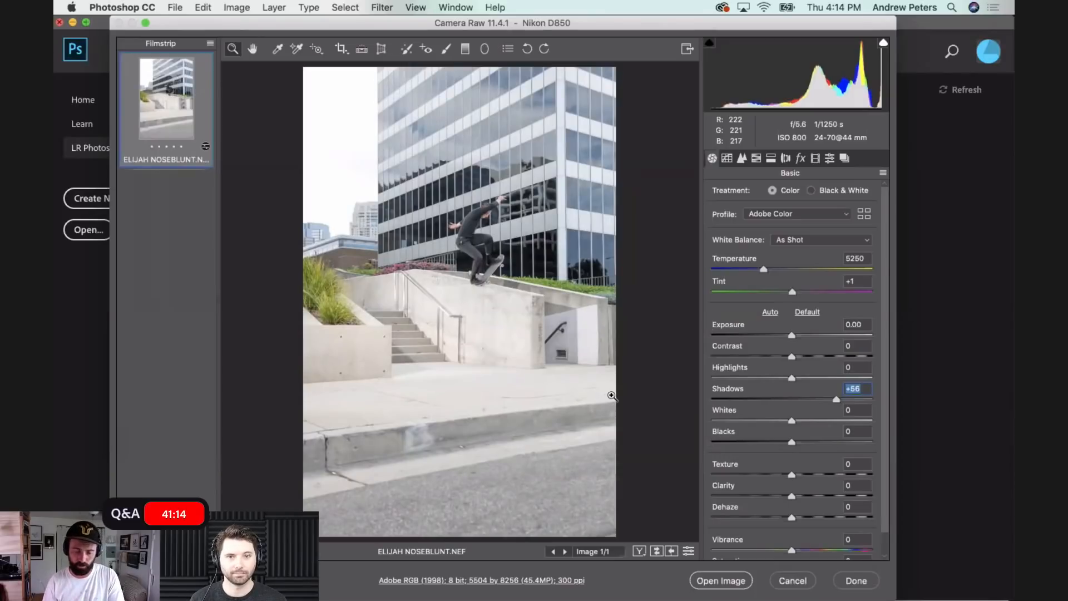
click(800, 159)
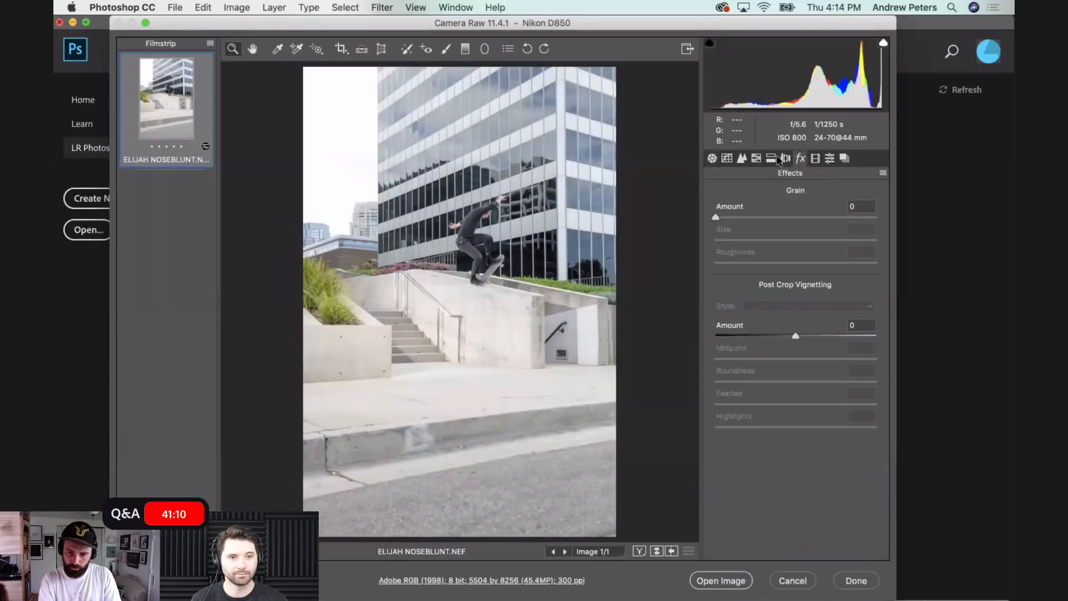
click(784, 159)
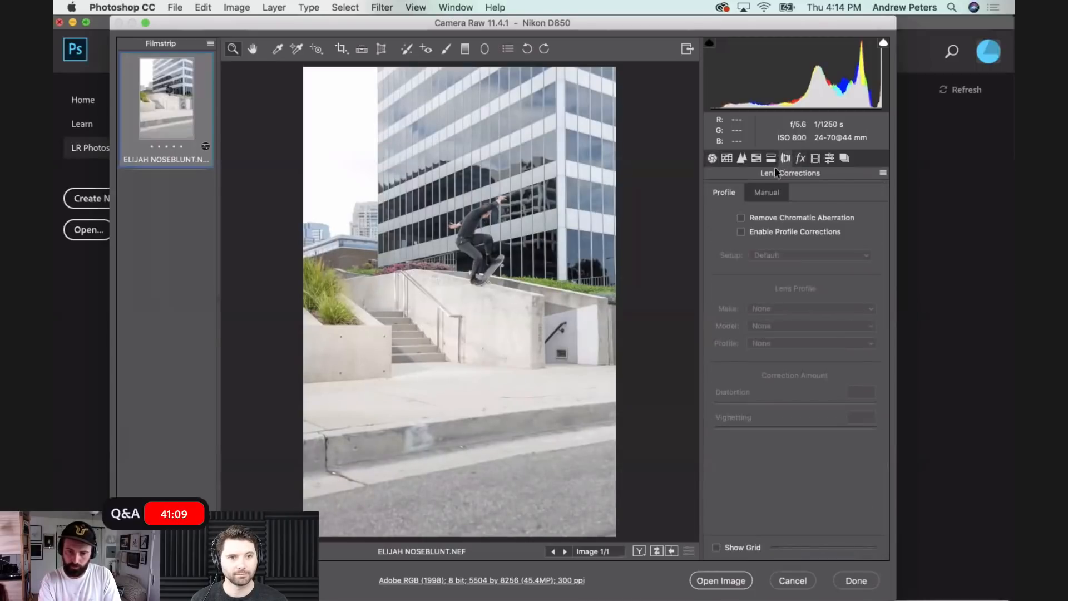
click(741, 219)
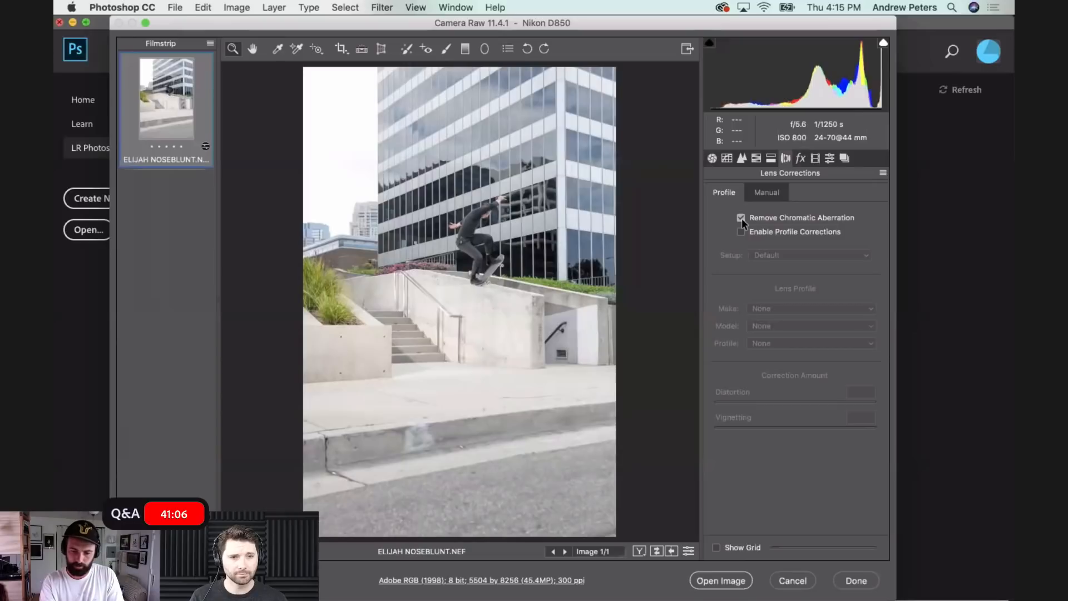
- Examine the skater up close with chromatic aberration removal switched off and back on
key(super+equal)
key(super+equal)
key(super+equal)
key(super+equal)
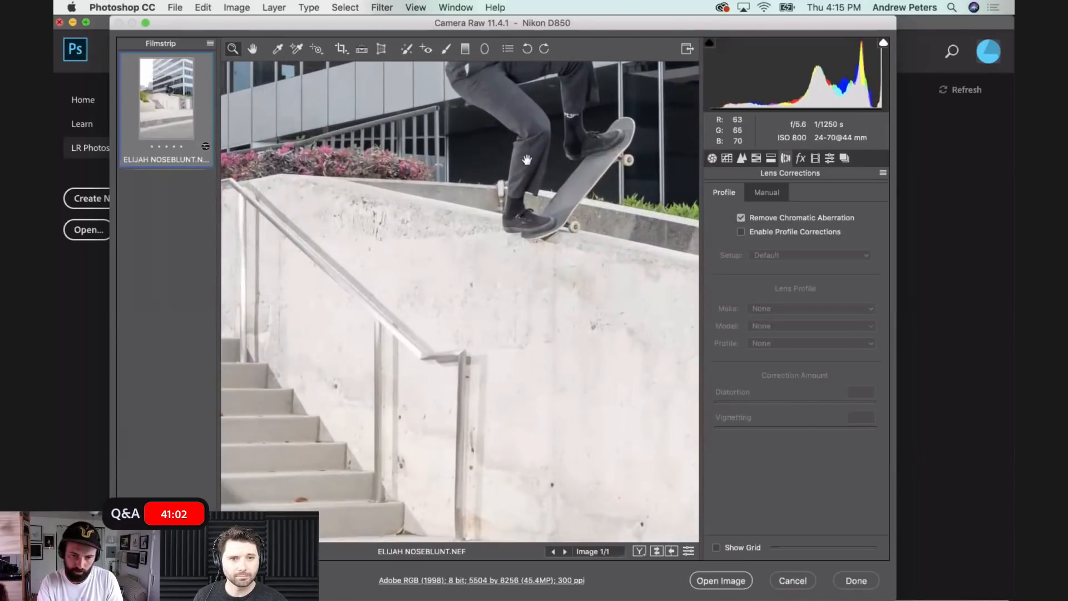
scroll(474, 296, up, 10)
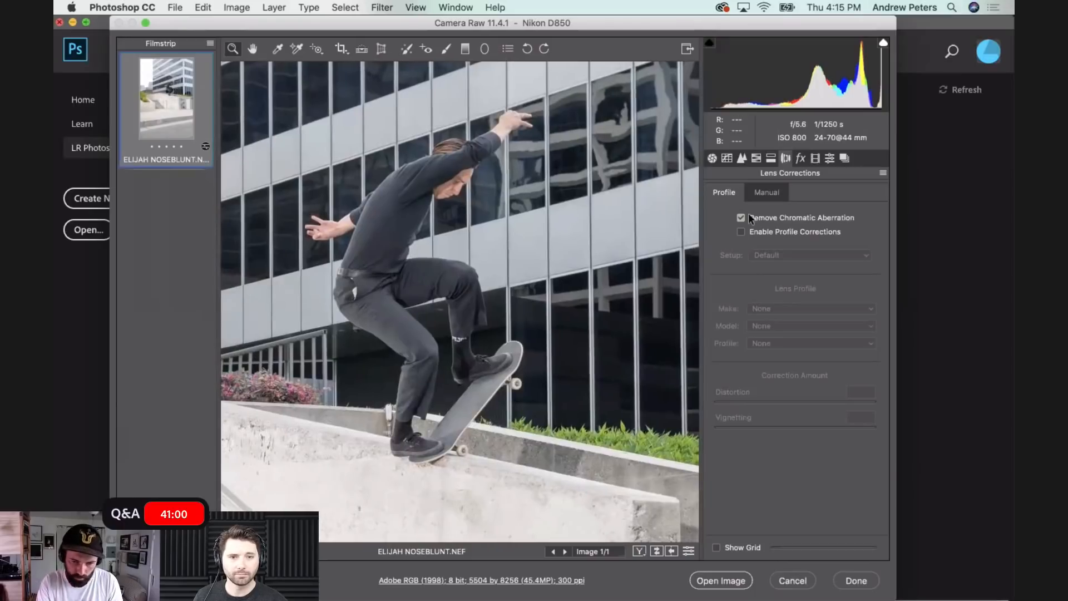
click(742, 218)
click(741, 218)
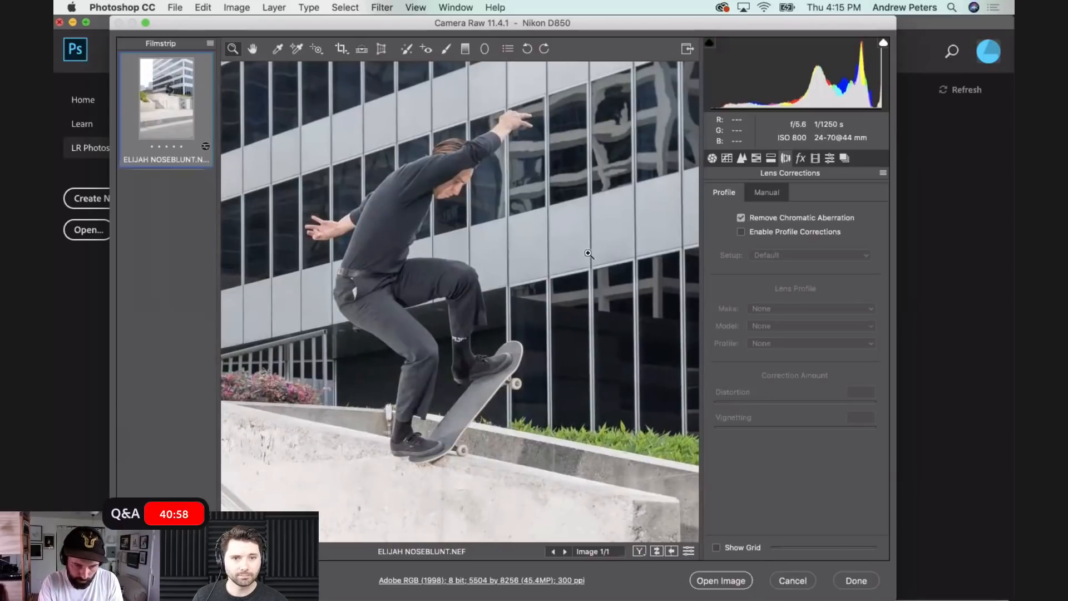
- Inspect the building edges, flowers and handrail up close without chromatic aberration removal, then switch the correction back on
scroll(588, 299, left, 10)
scroll(588, 299, up, 4)
drag(406, 149, 501, 345)
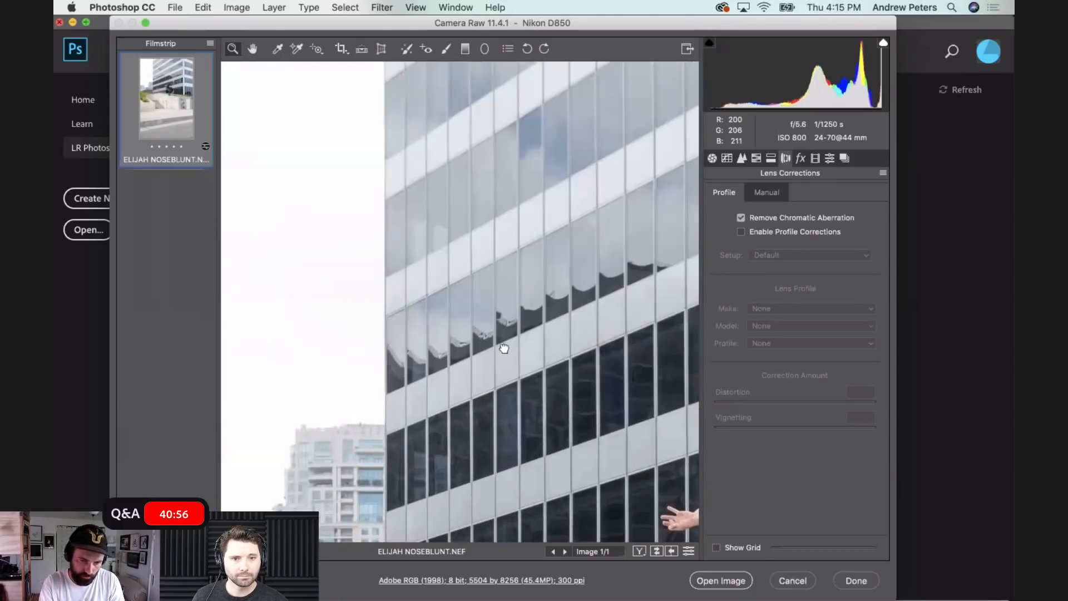
click(741, 217)
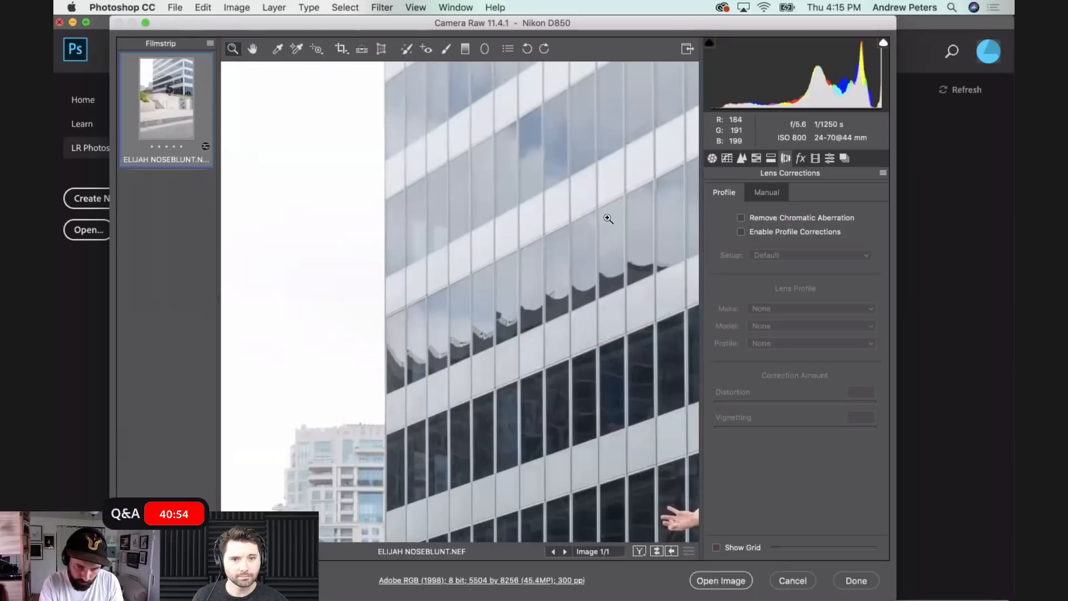
drag(546, 331, 550, 107)
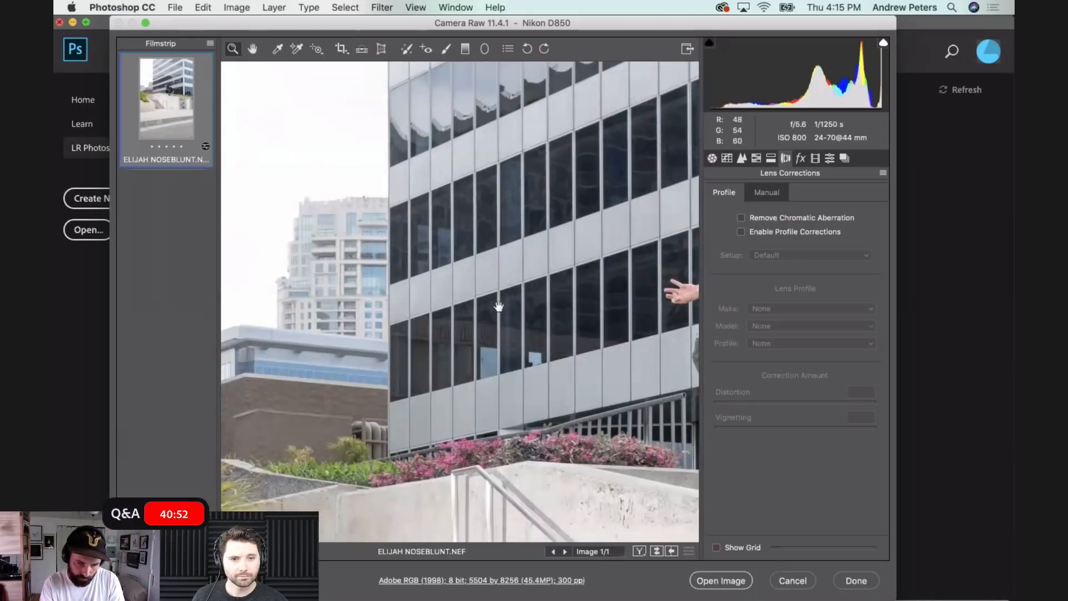
drag(498, 307, 548, 116)
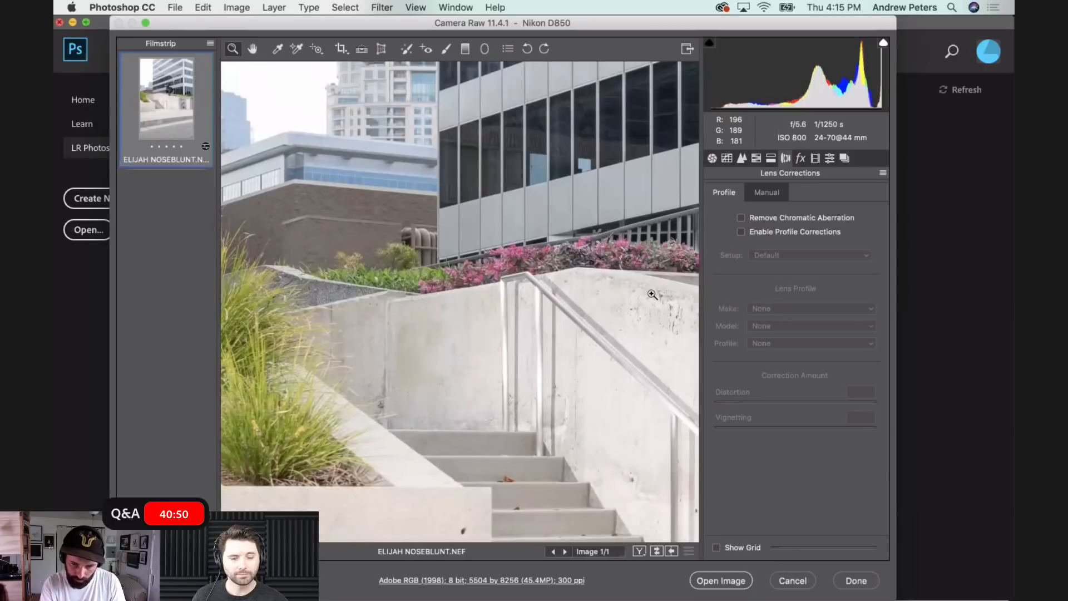
click(652, 294)
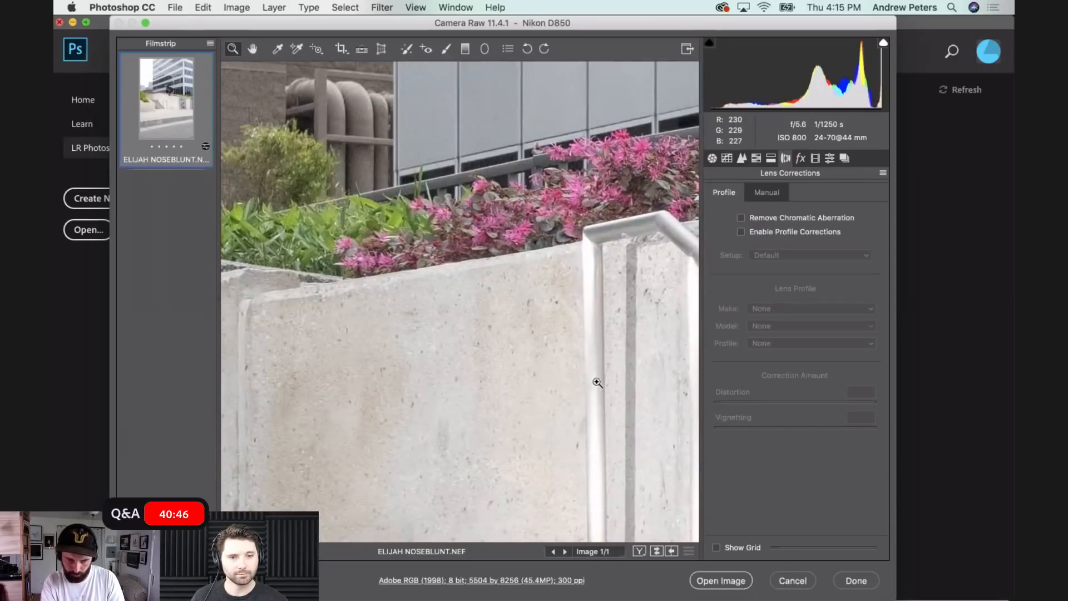
drag(601, 386, 474, 186)
click(741, 218)
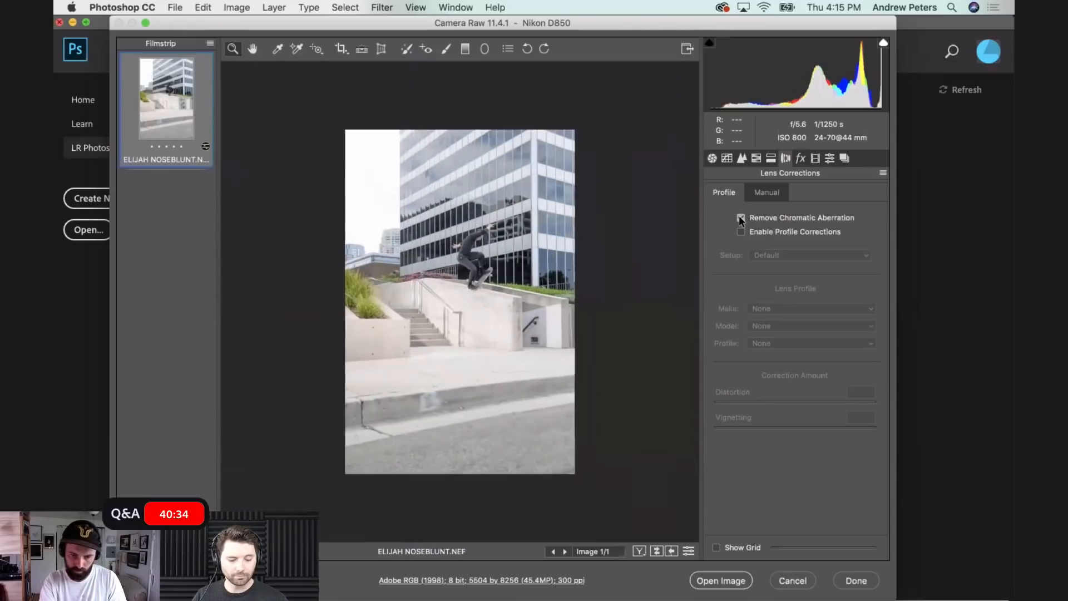
- Straighten the photo with the Straighten tool along a vertical line down the office building and apply the resulting crop
click(711, 159)
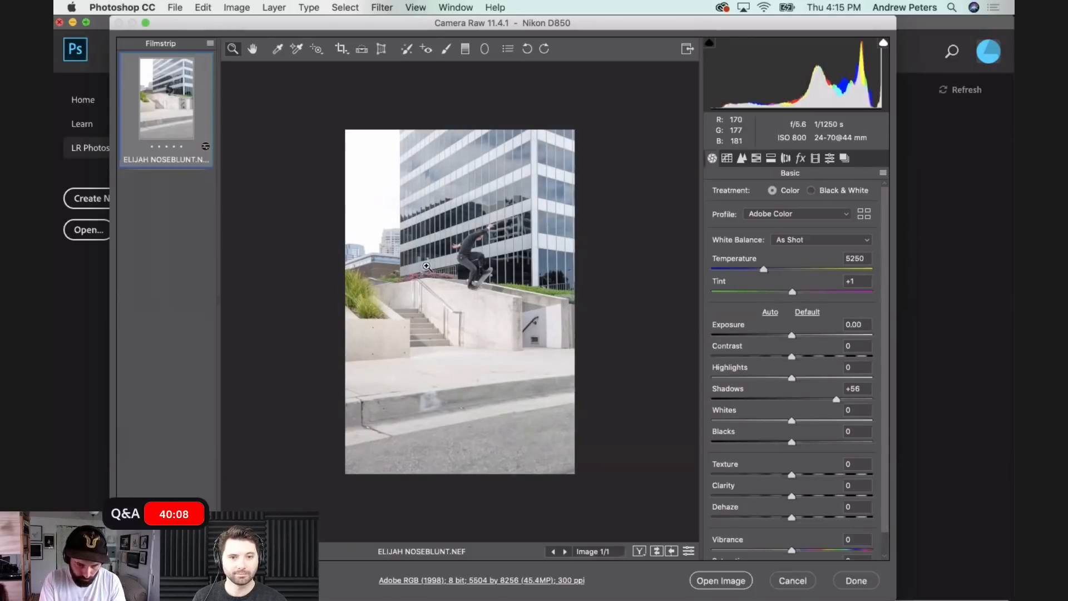
click(449, 159)
click(449, 160)
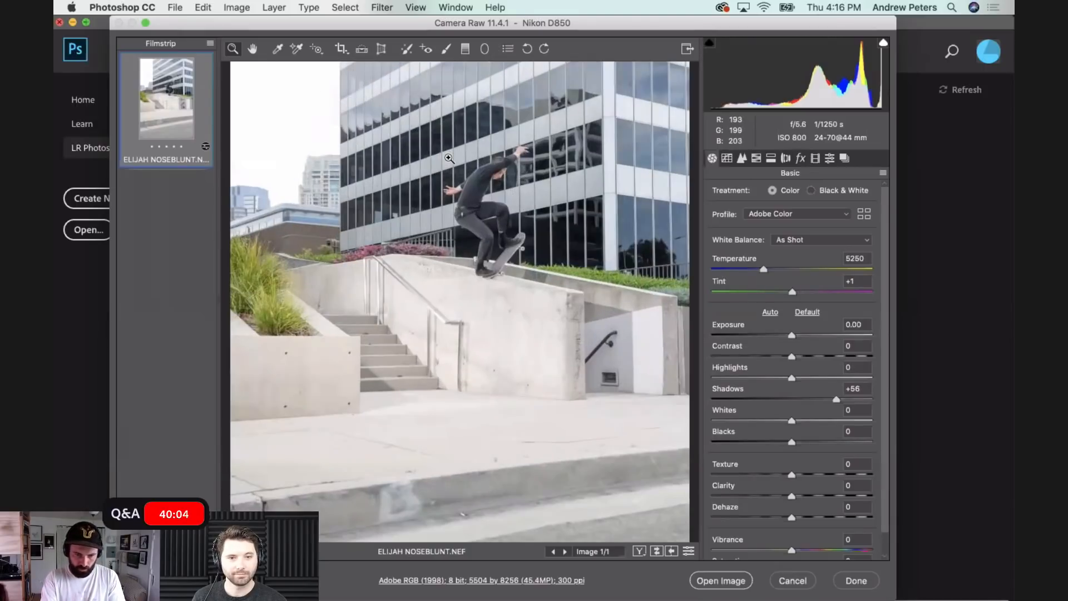
click(362, 50)
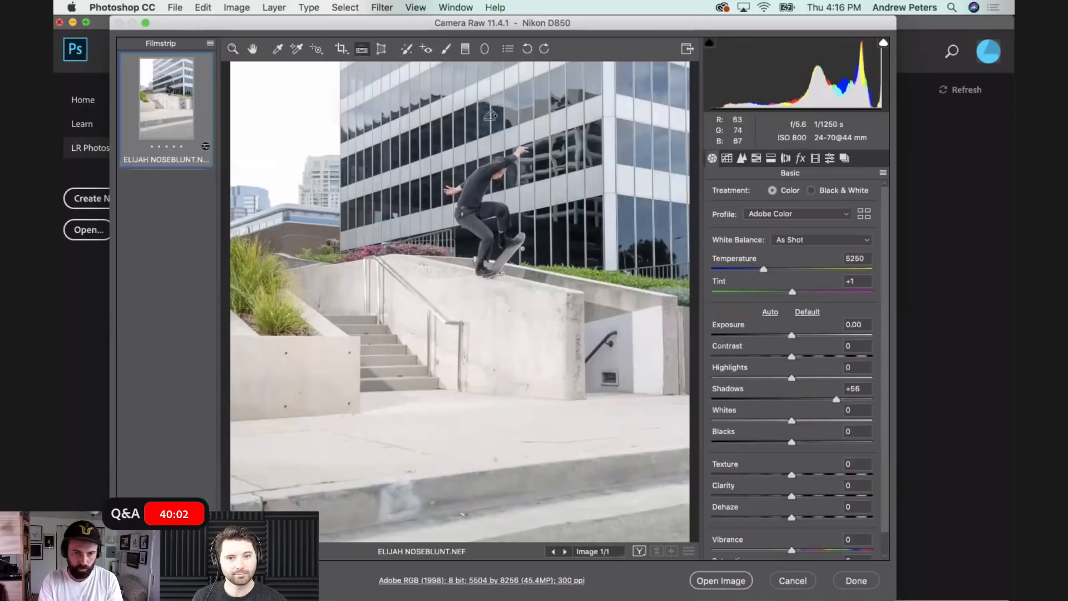
drag(454, 62, 455, 293)
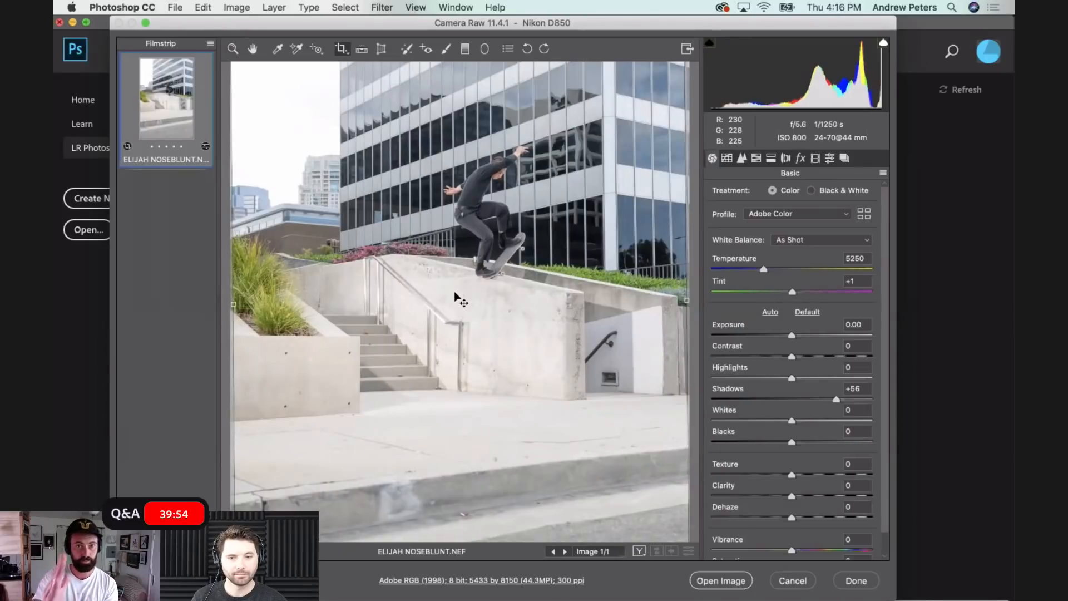
key(super+minus)
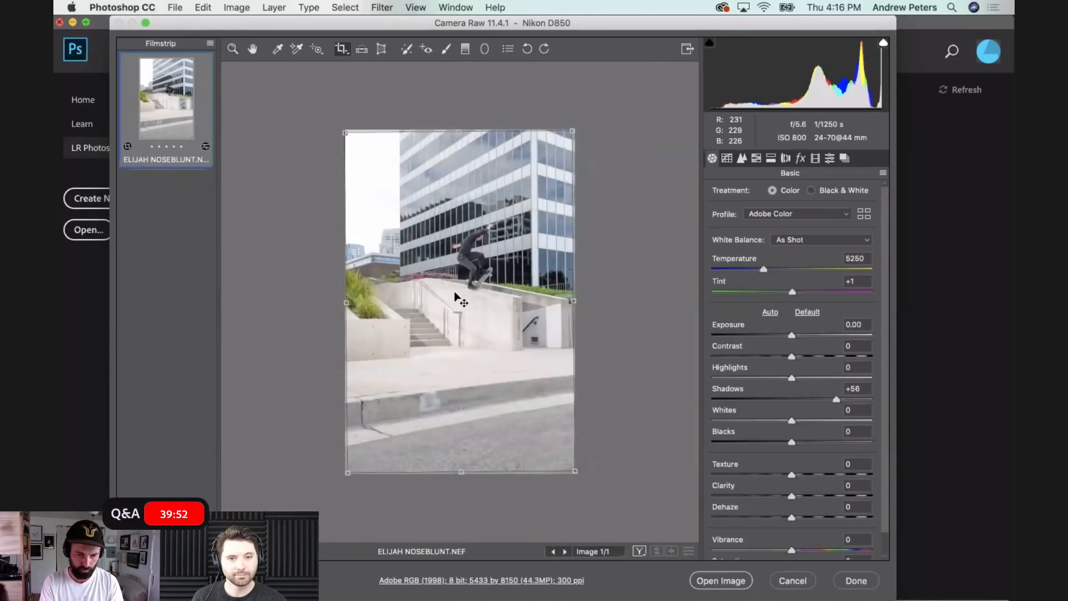
key(z)
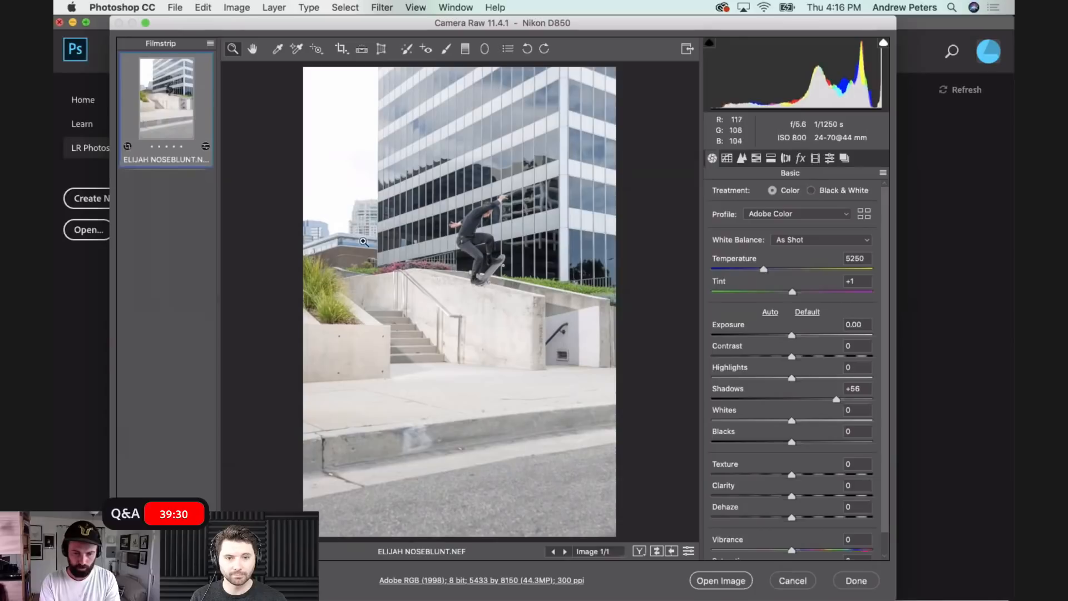
- Set the photo's Highlights to -62 and open the image in Photoshop
click(731, 376)
drag(793, 381, 702, 356)
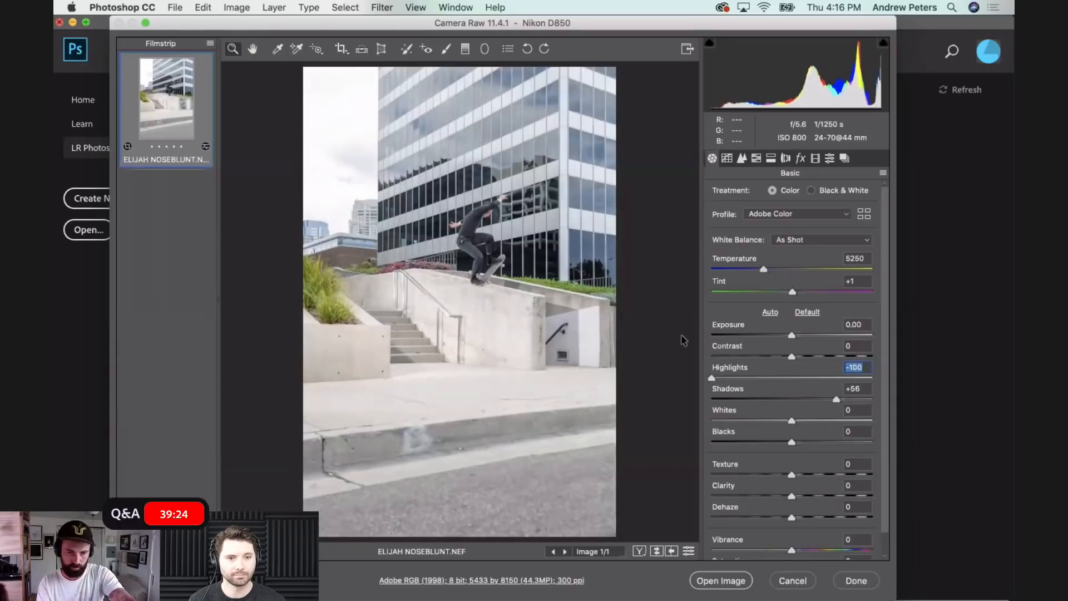
drag(699, 362, 744, 374)
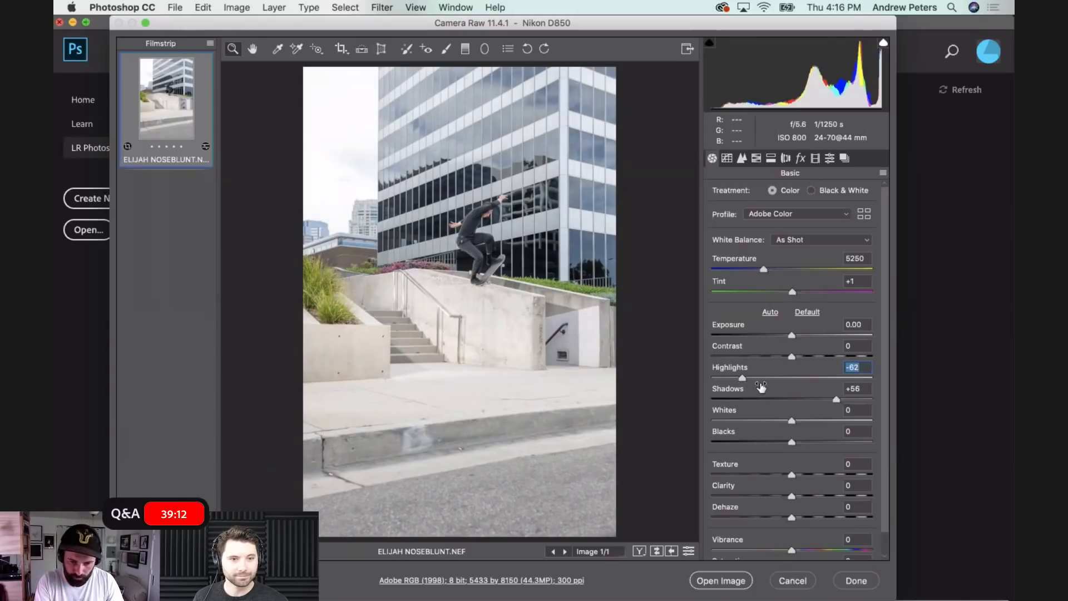
click(713, 582)
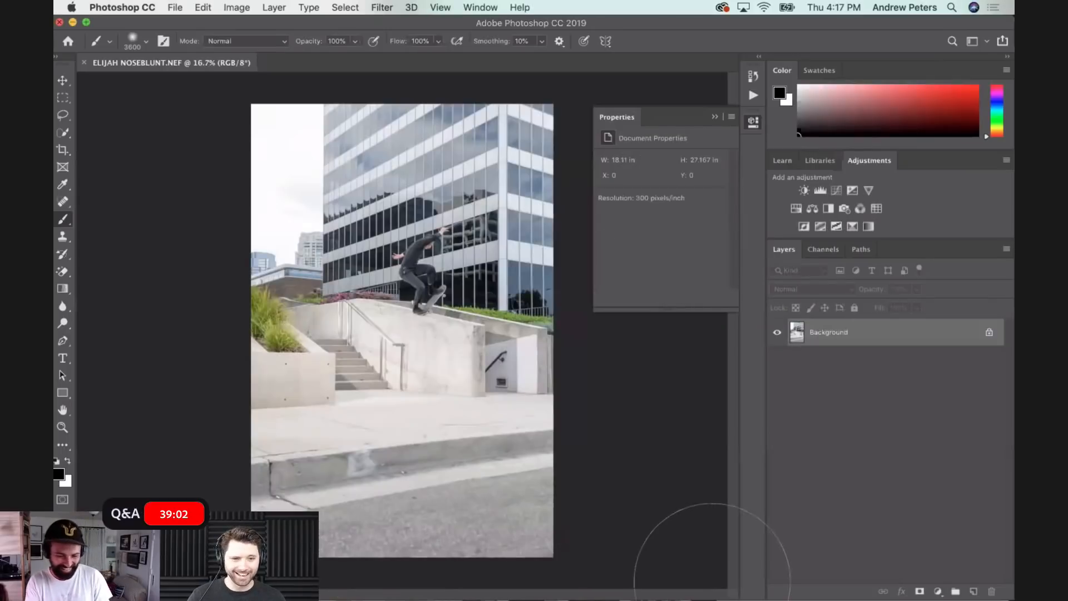
- Show the document in full screen mode with the menu bar, recentre the photo and narrow the panel column
key(f)
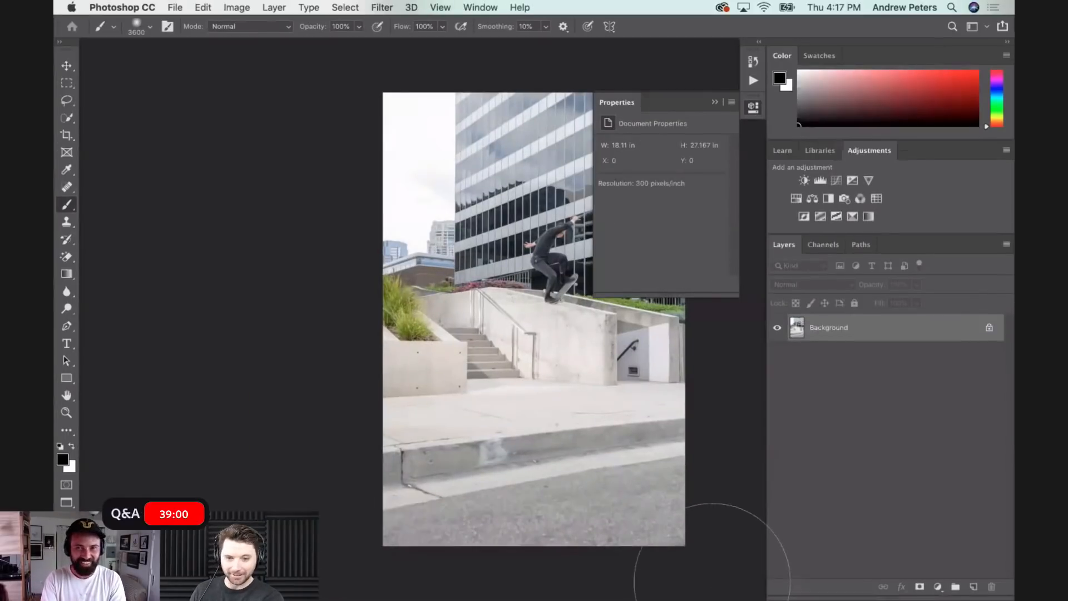
scroll(489, 453, right, 5)
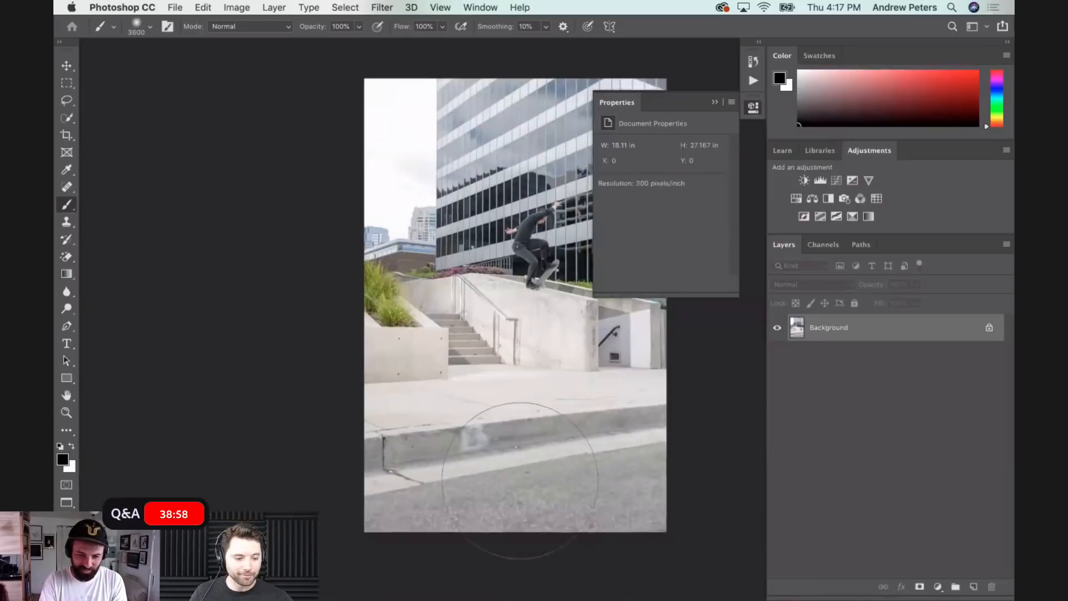
scroll(500, 468, up, 2)
scroll(521, 481, down, 2)
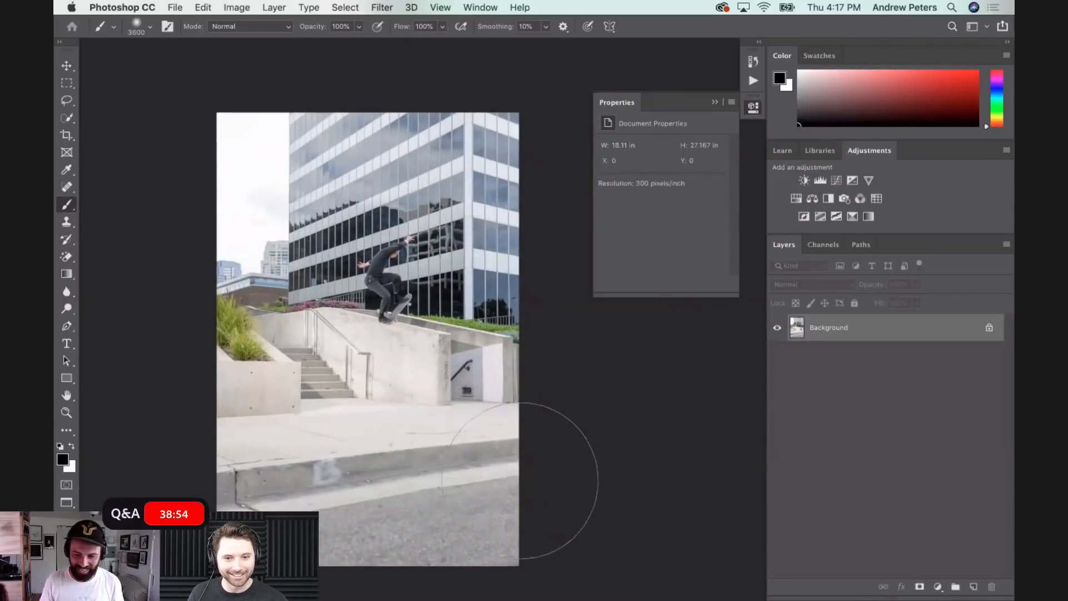
drag(766, 404, 849, 404)
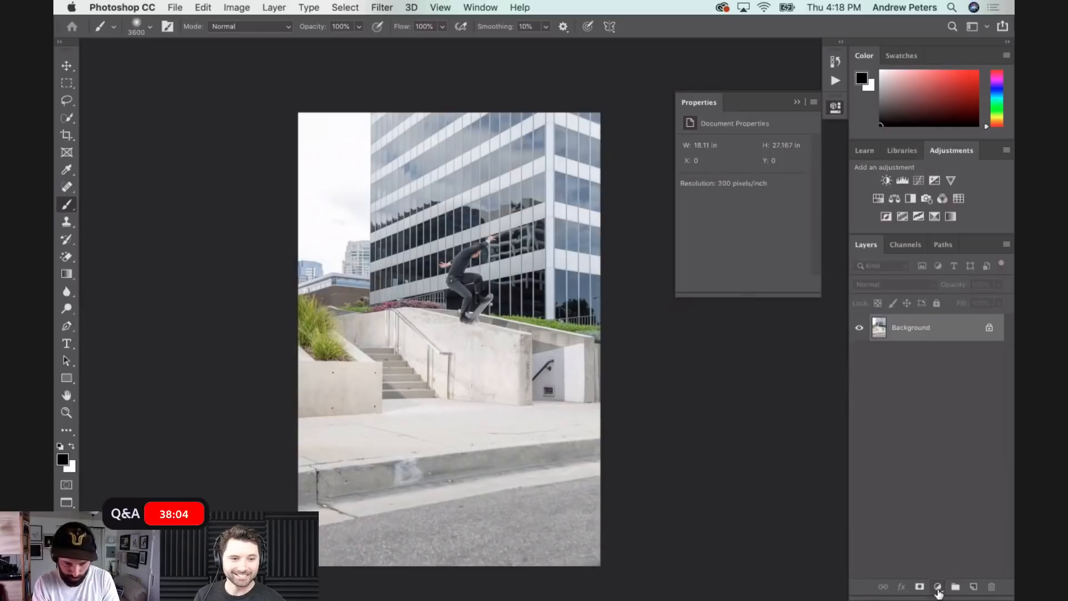
- Add a Curves adjustment layer above the Background and shape an S-curve that darkens the shadows and brightens the highlights
click(939, 588)
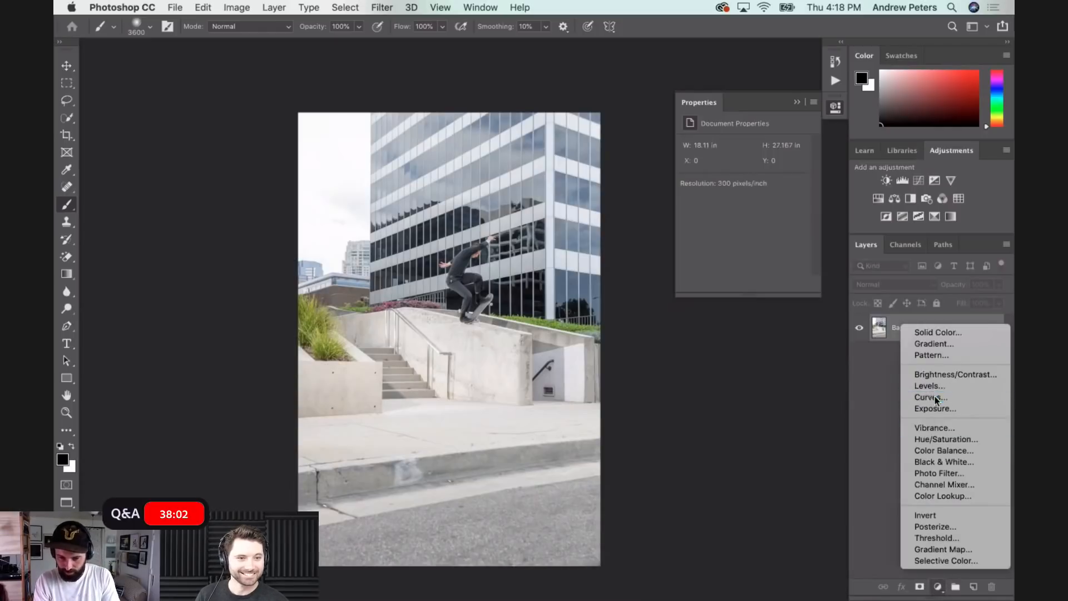
click(756, 255)
drag(737, 243, 736, 250)
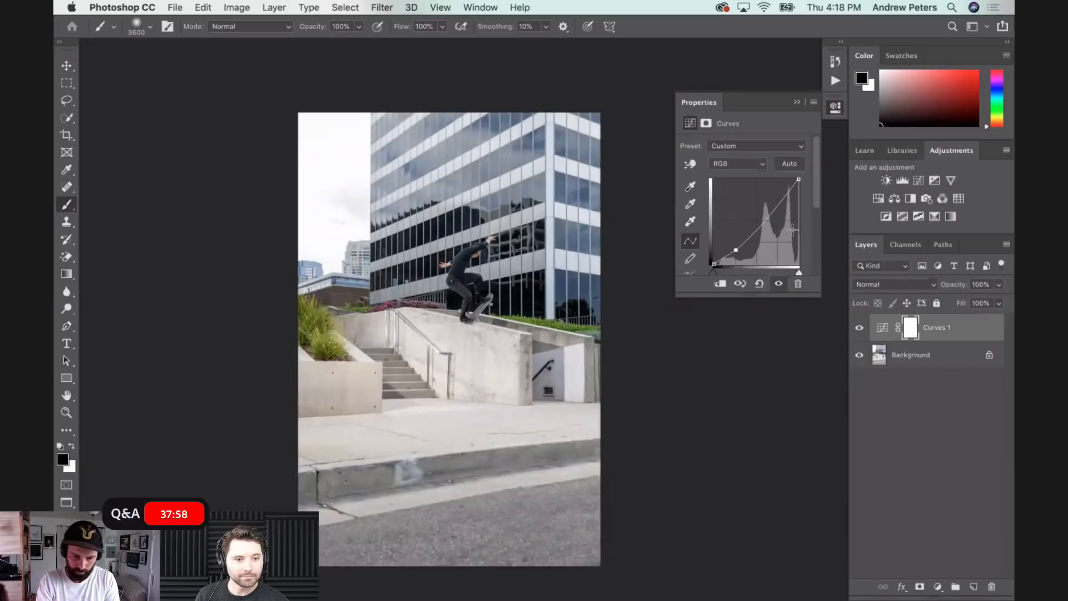
drag(738, 251, 741, 254)
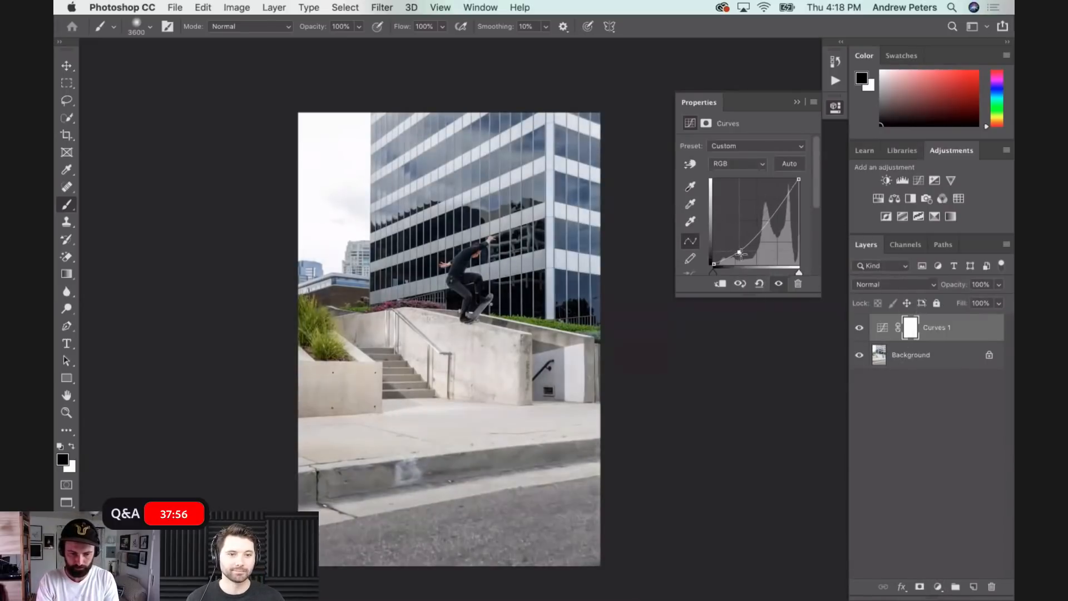
drag(781, 202, 779, 192)
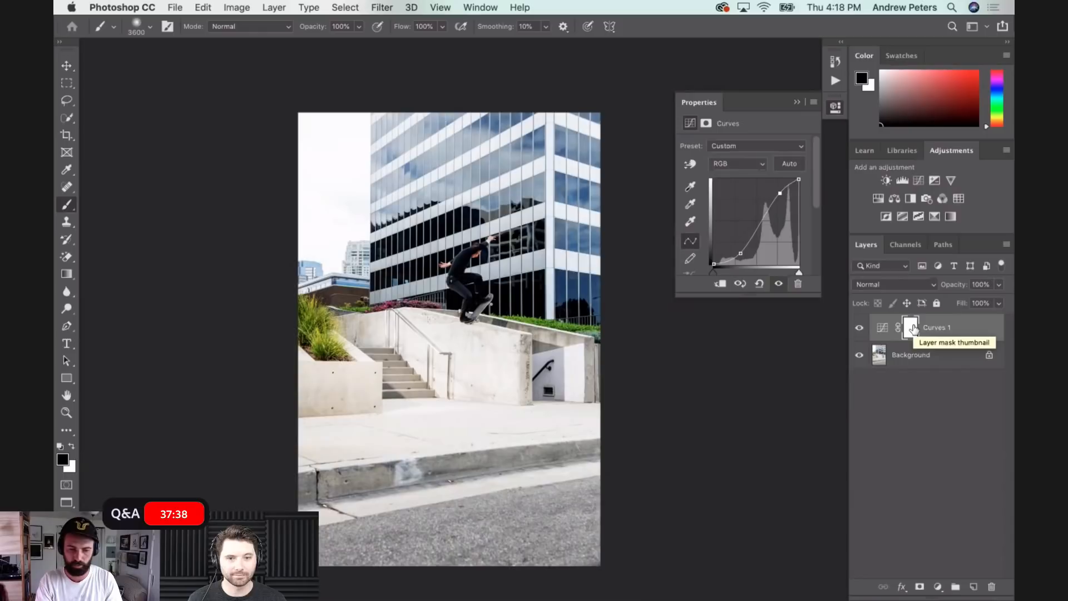
- Invert the Curves layer's mask to black and keep the 3600 px brush fully soft at 0% hardness
key(super+i)
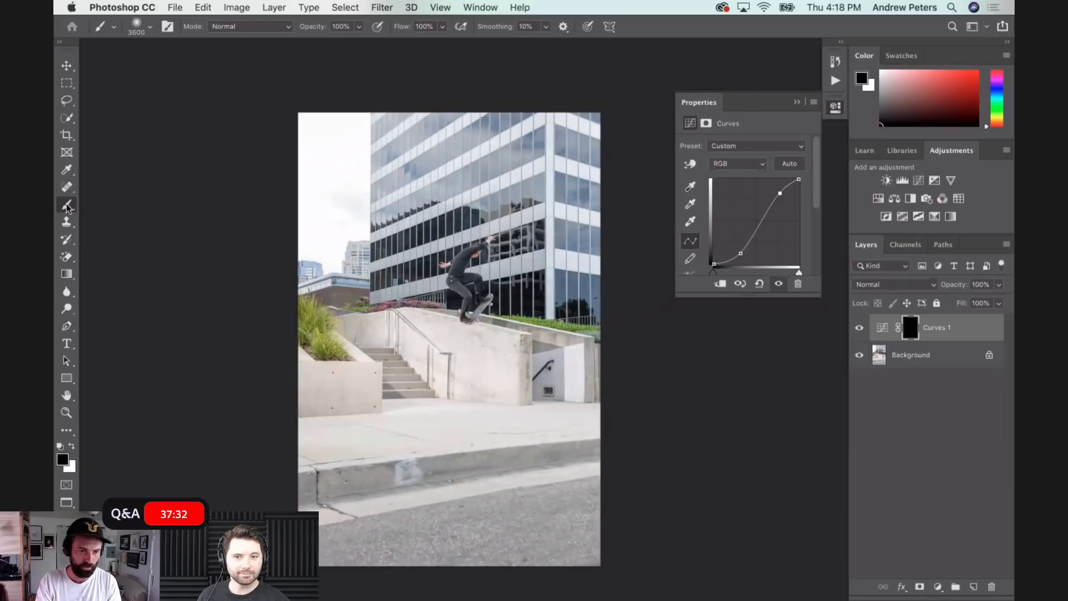
click(138, 29)
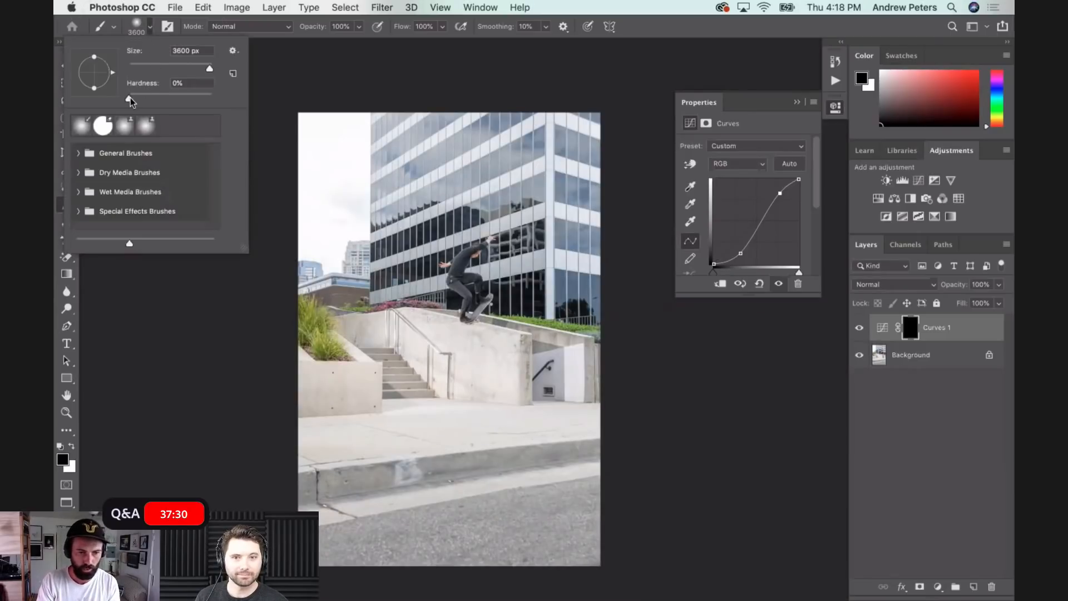
mouse_move(128, 98)
mouse_down()
mouse_move(172, 99)
mouse_move(105, 102)
mouse_up()
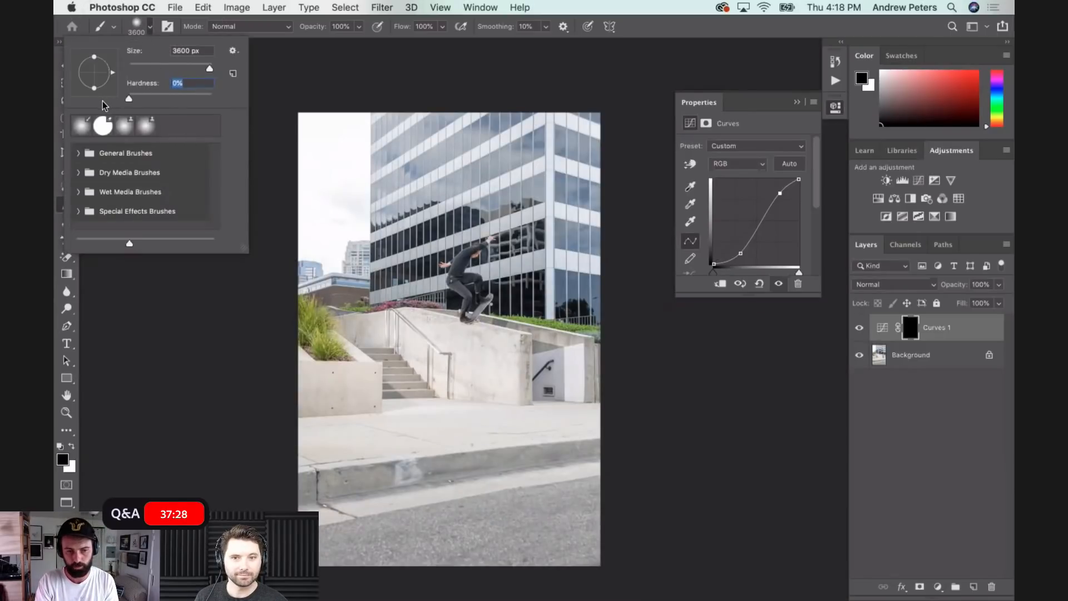
click(236, 479)
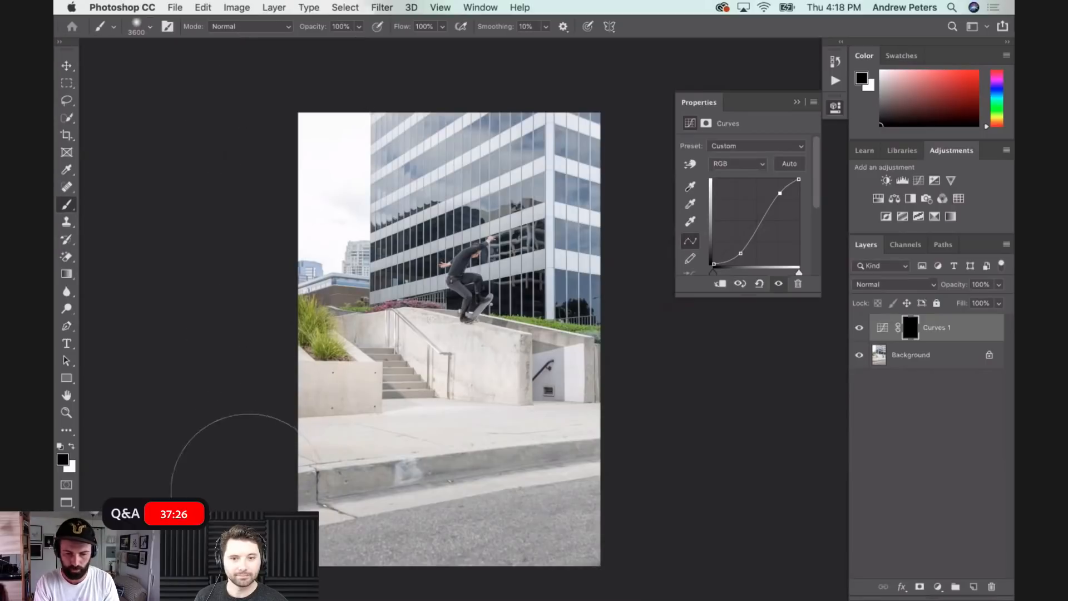
- Enlarge the soft brush to 4800 px and paint white on the Curves mask across the street in the foreground
key(super+minus)
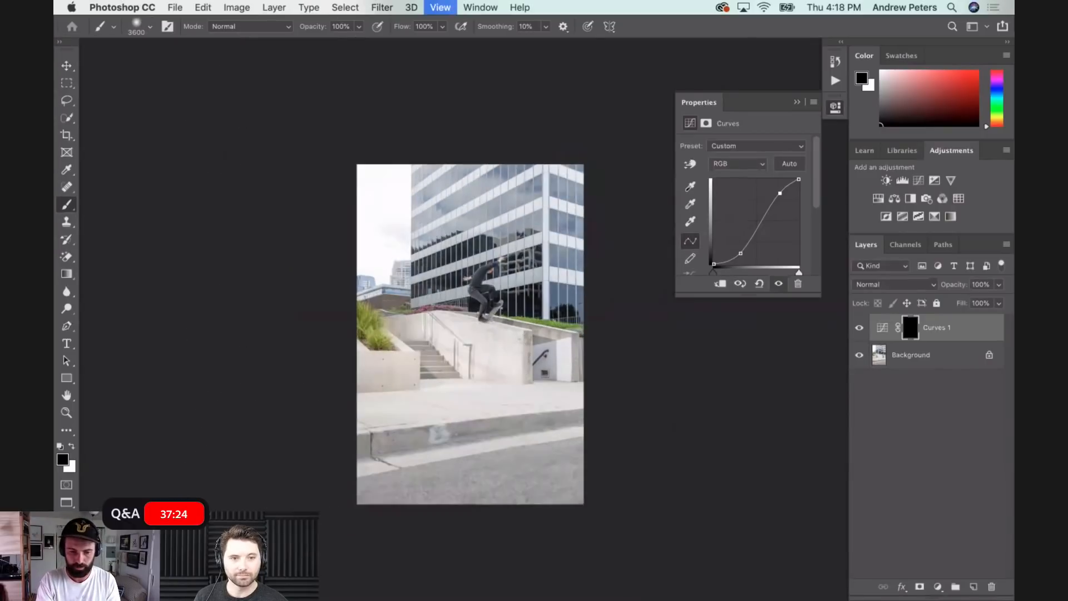
key(bracketright)
key(bracketright)
key(bracketright)
key(bracketright)
key(bracketright)
key(bracketright)
key(bracketright)
key(bracketright)
key(bracketright)
key(bracketright)
key(bracketright)
key(bracketright)
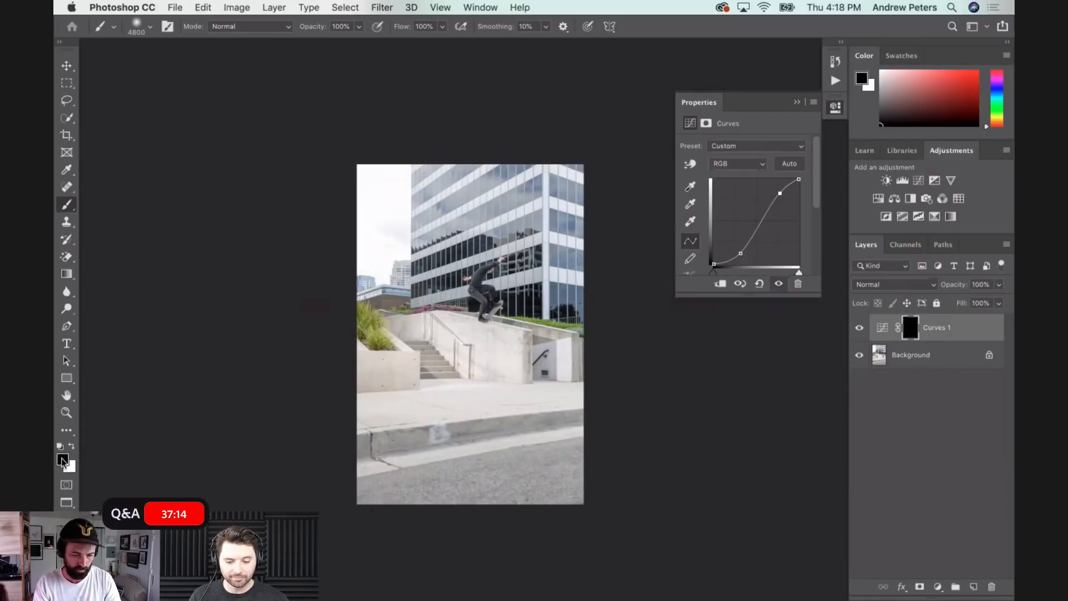
key(x)
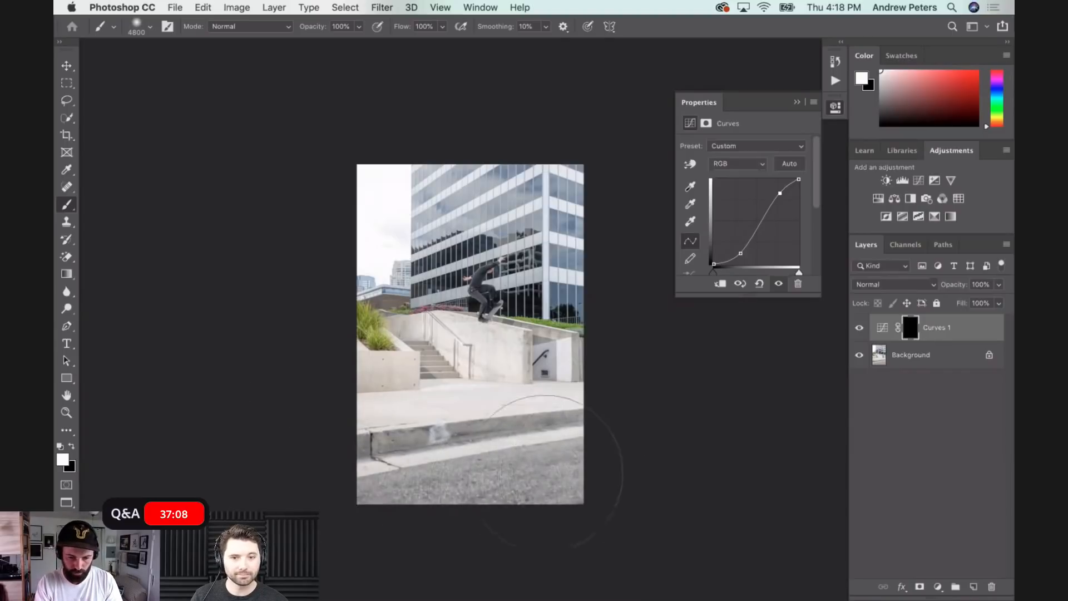
drag(379, 484, 811, 501)
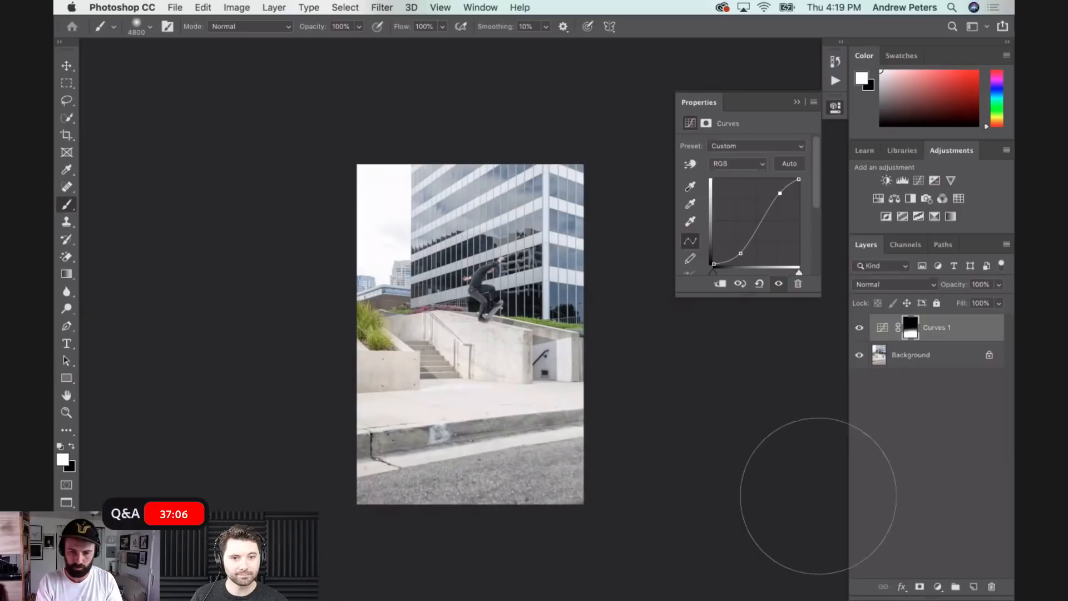
- Compare the photo with the Curves adjustment hidden and shown, then slightly soften its contrast by adjusting the highlight and shadow points
click(858, 329)
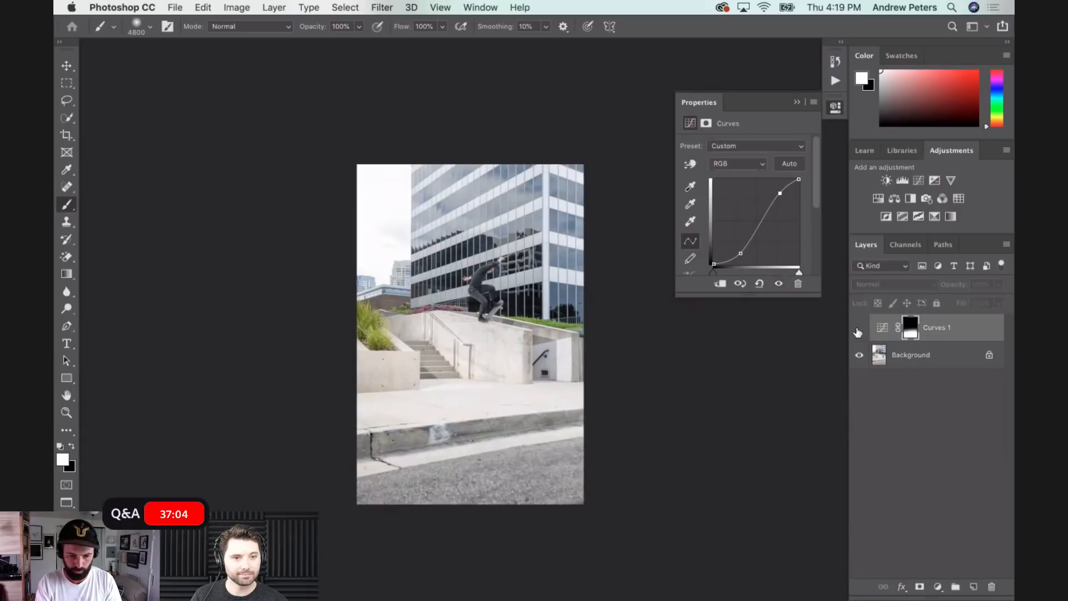
click(858, 329)
click(858, 330)
click(858, 330)
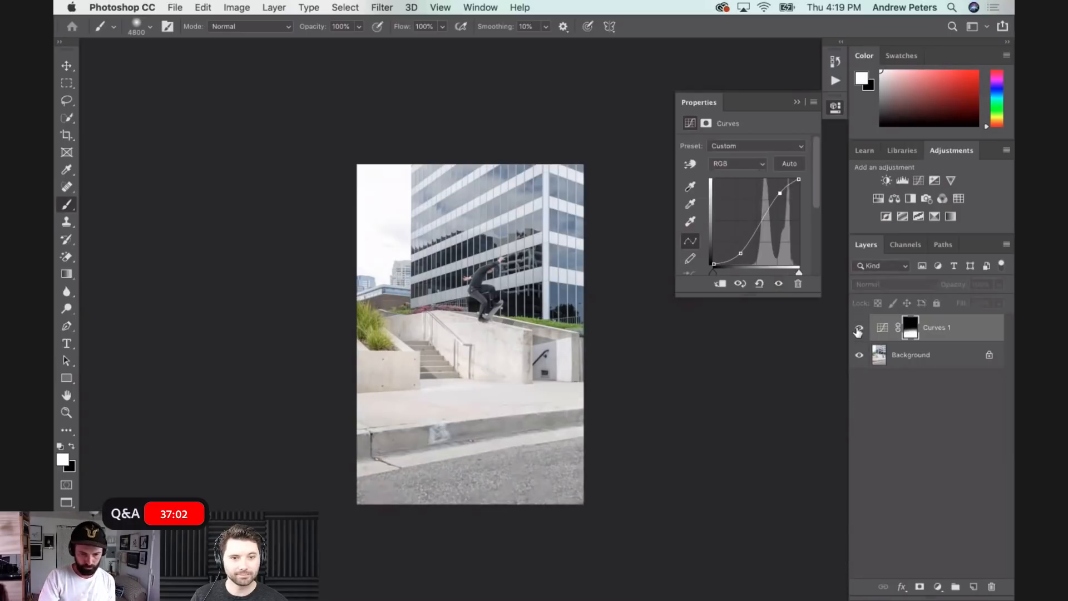
click(858, 330)
click(858, 331)
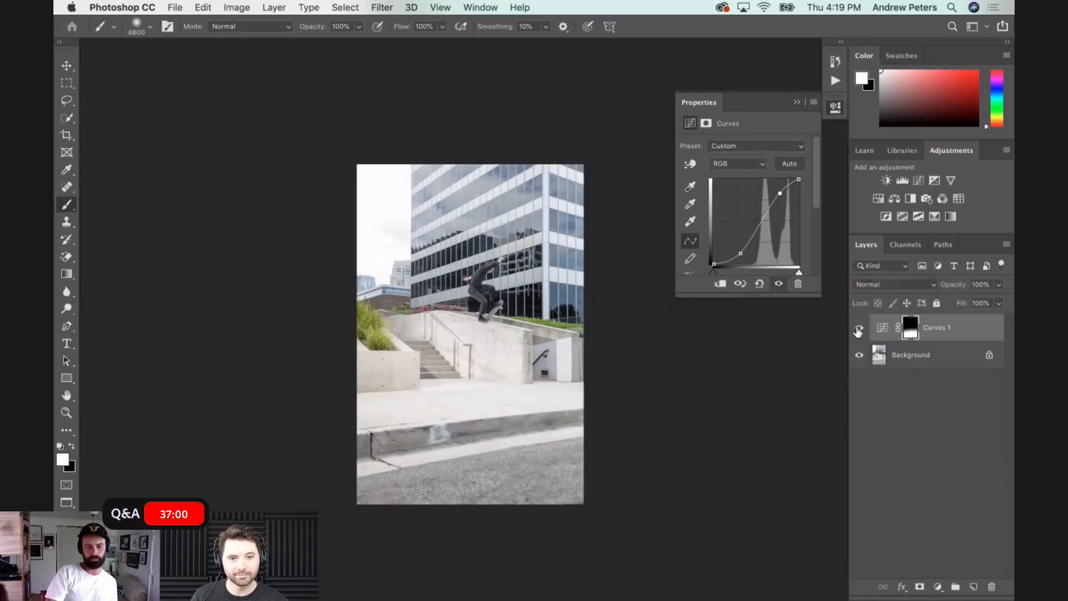
click(858, 331)
click(858, 330)
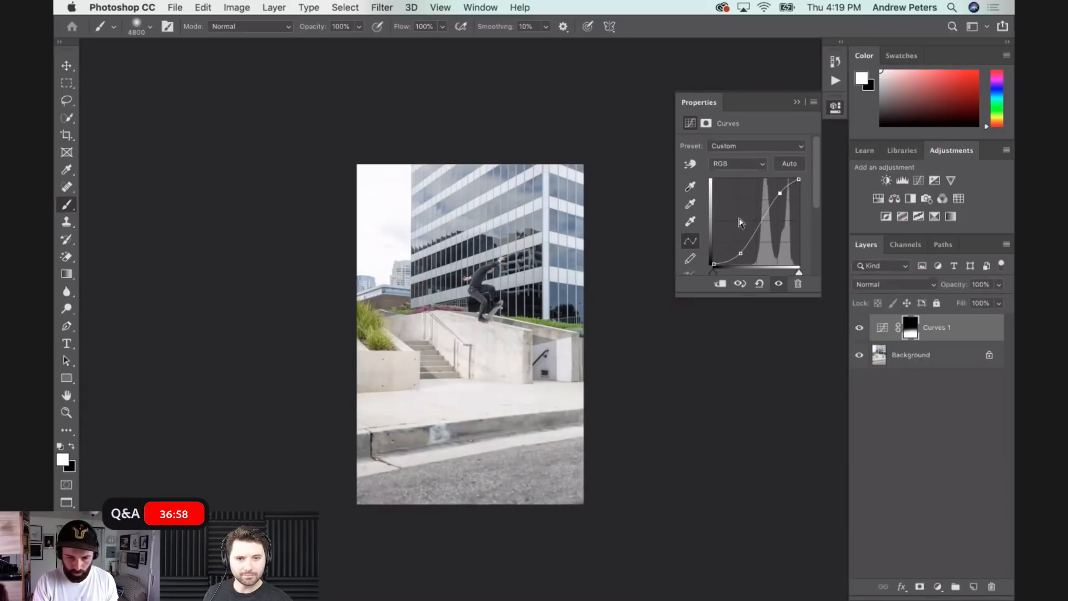
drag(780, 193, 783, 193)
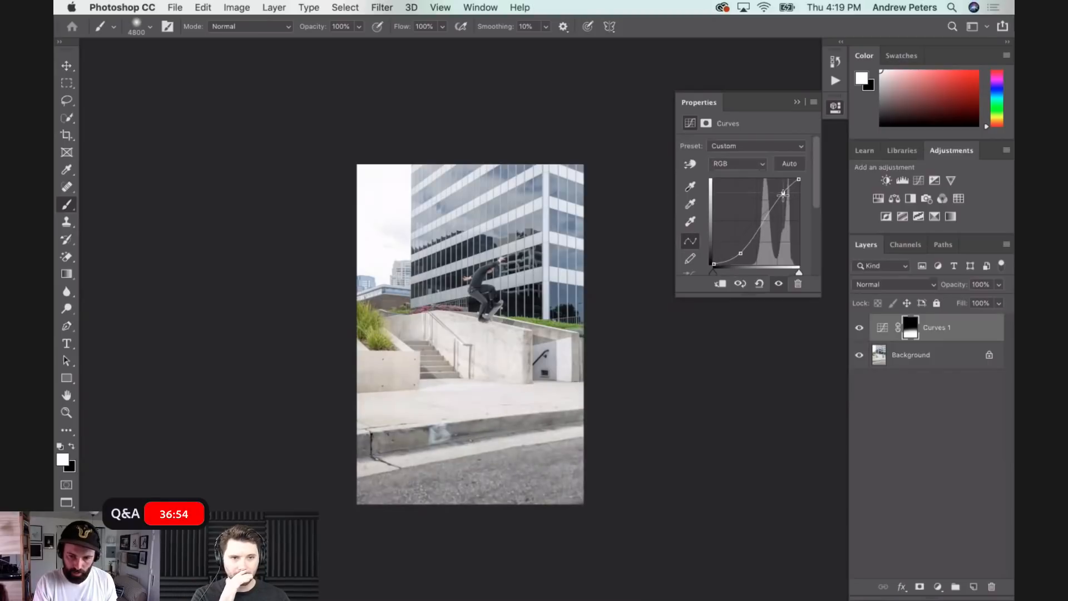
drag(741, 254, 744, 251)
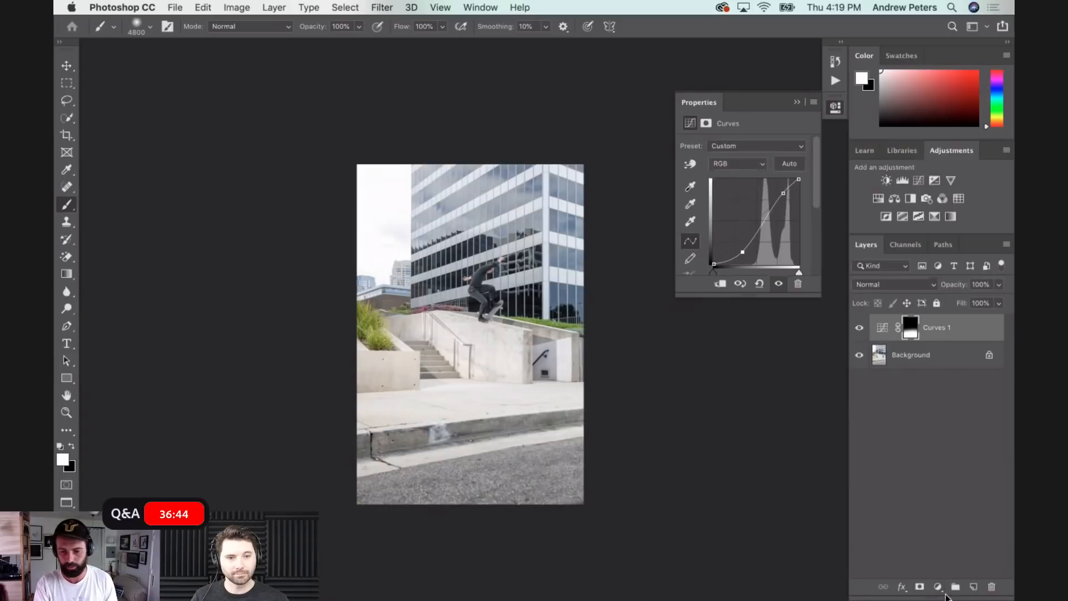
- Add a second Curves adjustment layer that darkens the photo by lowering the white point and pulling down the highlights
click(937, 588)
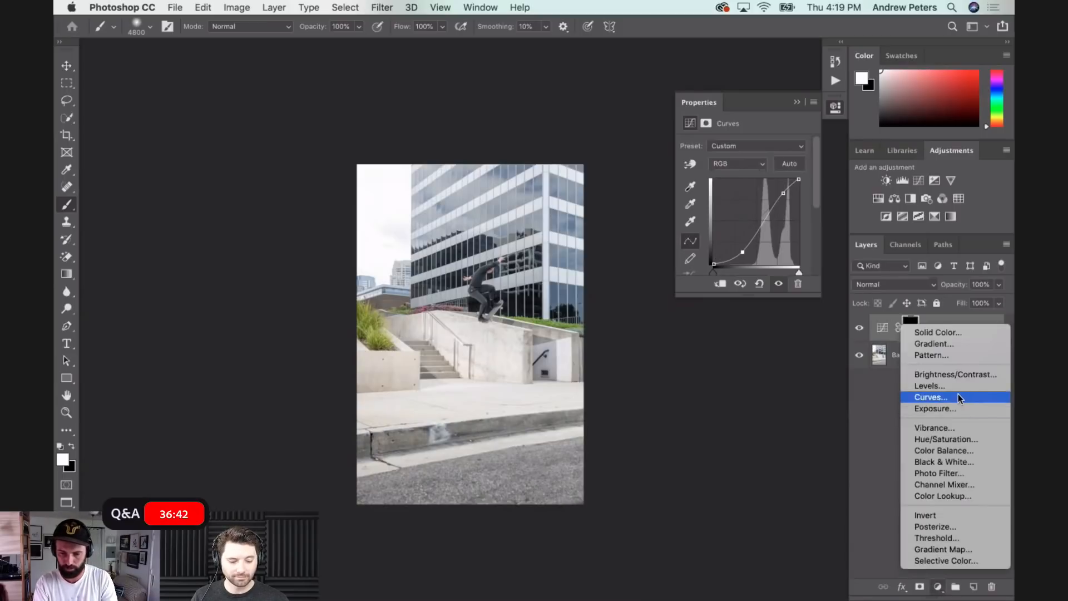
click(855, 342)
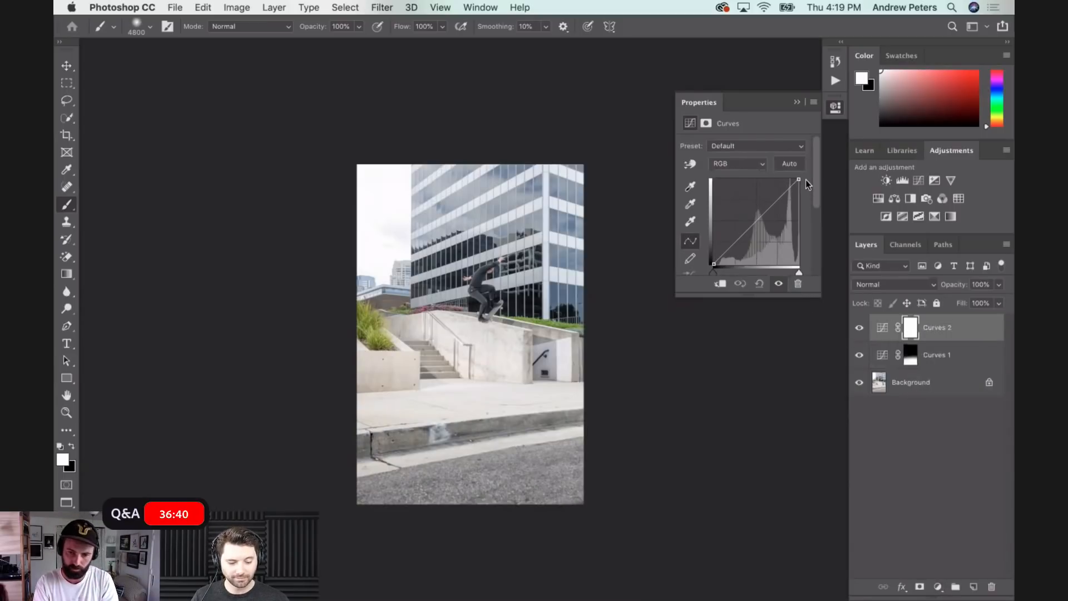
drag(799, 182, 784, 209)
- Fill the second Curves mask with black, paint white over the sky beside the building, and compare the layer off and on
key(x)
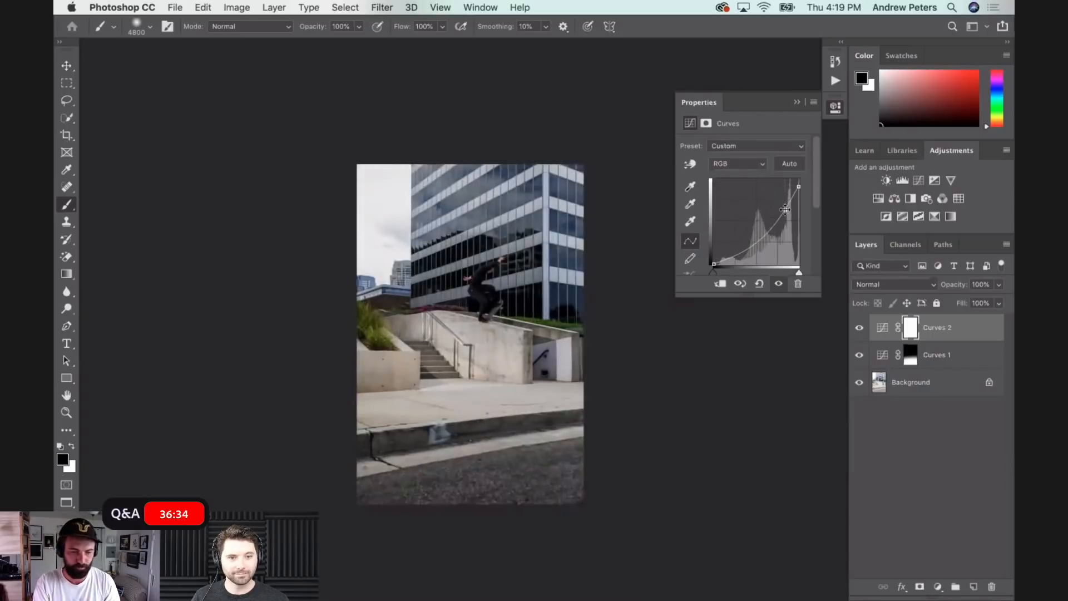
key(alt+BackSpace)
key(x)
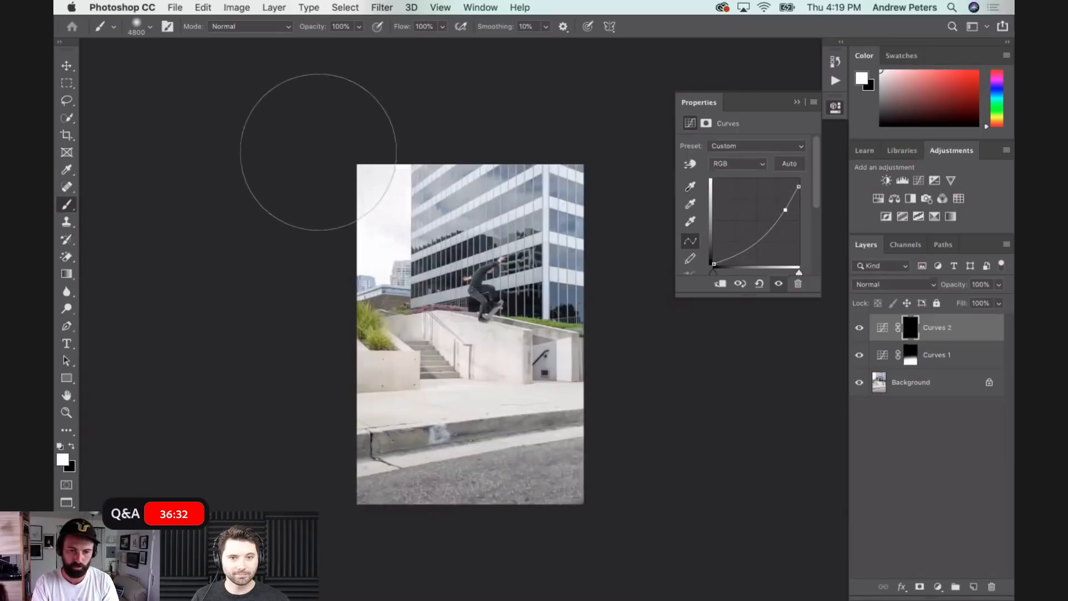
mouse_move(333, 148)
mouse_down()
mouse_move(324, 176)
mouse_move(364, 197)
mouse_up()
click(859, 327)
click(859, 328)
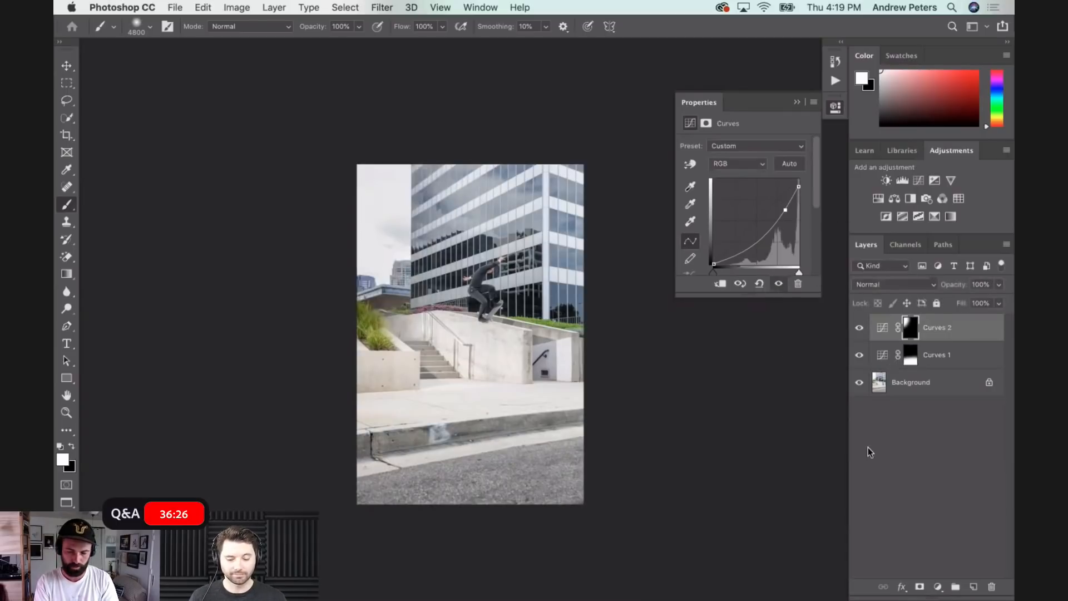
- Add a third Curves adjustment layer and, viewing the skater up close, raise its highlights and lower its shadows for strong contrast
key(super+equal)
key(super+equal)
scroll(433, 394, left, 4)
scroll(432, 394, up, 2)
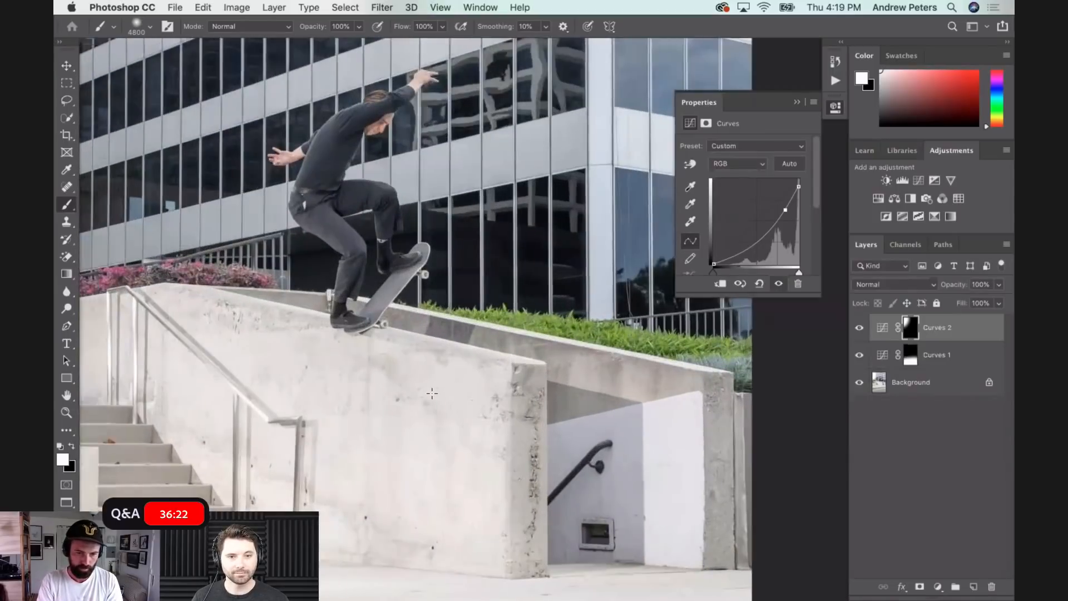
scroll(432, 394, right, 3)
scroll(432, 394, down, 1)
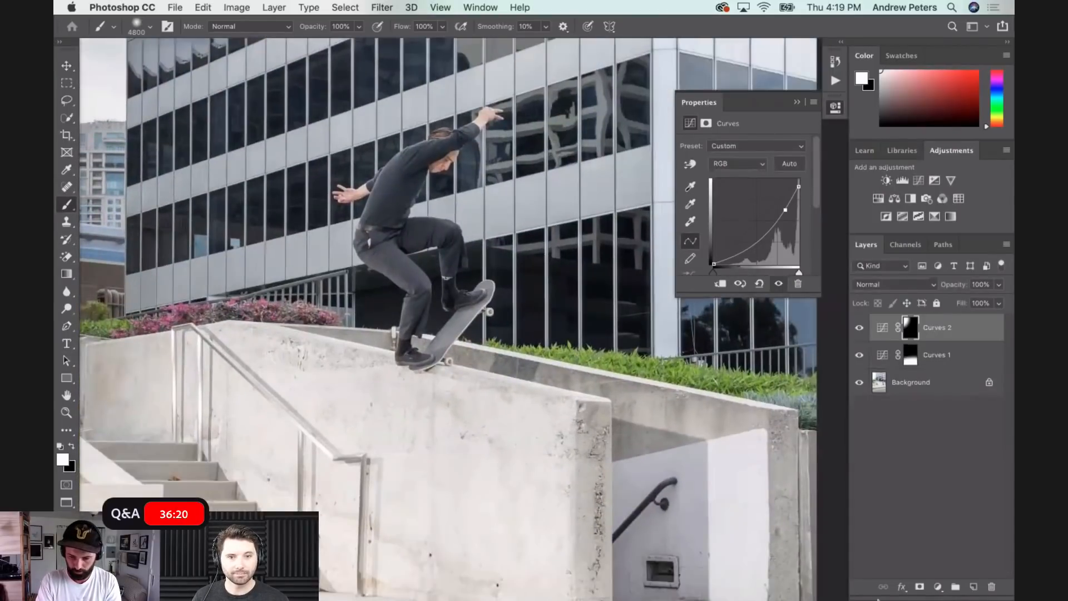
click(938, 587)
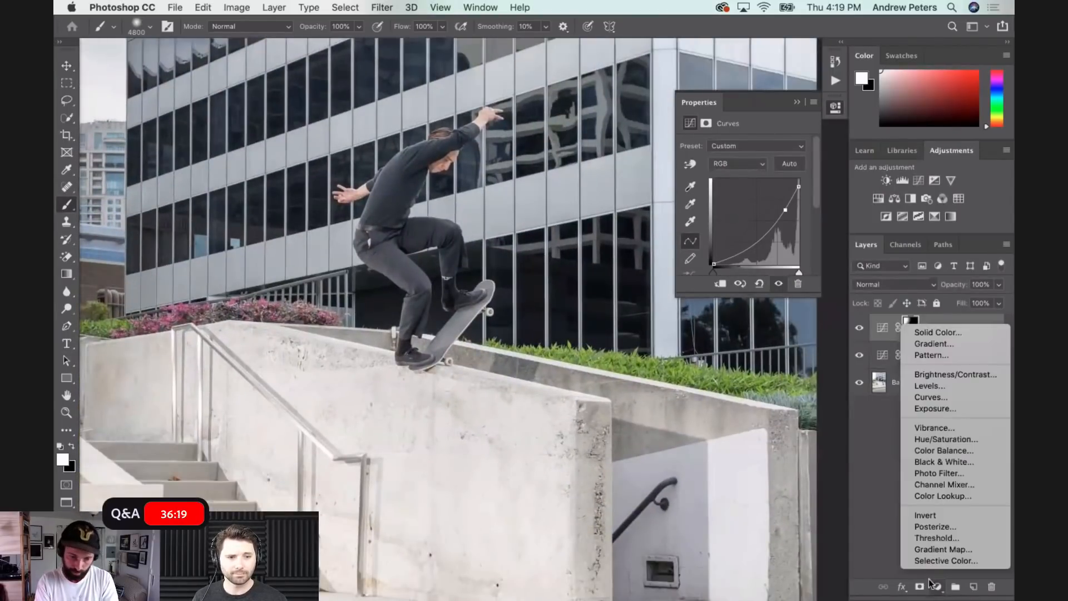
click(944, 396)
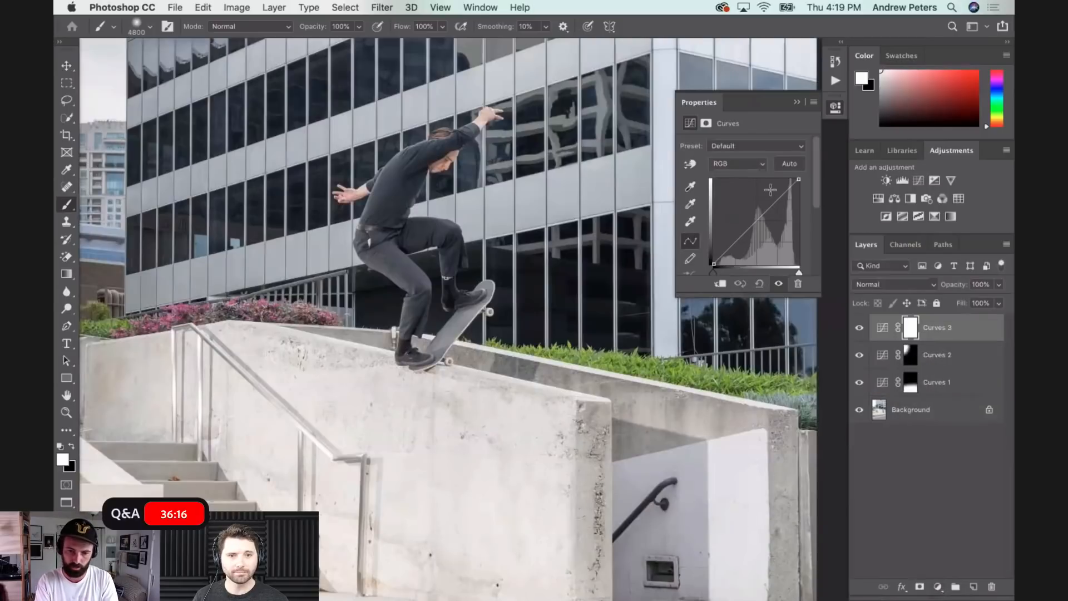
drag(771, 207, 770, 190)
drag(722, 248, 721, 254)
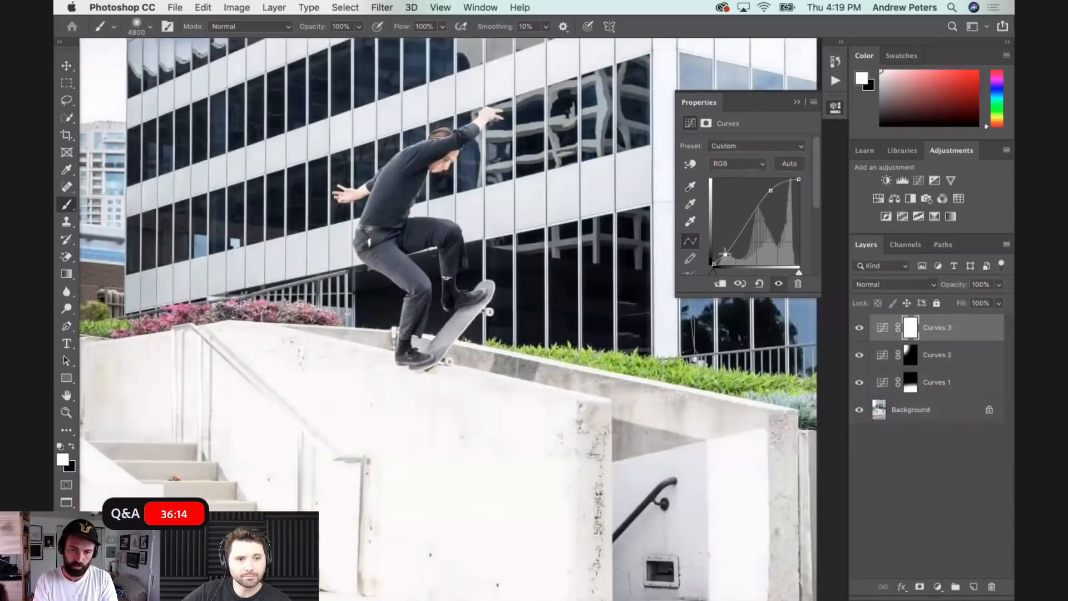
- Add a lower-midtone point to the third Curves adjustment to refine its contrast, and fill the layer's mask with black
click(736, 222)
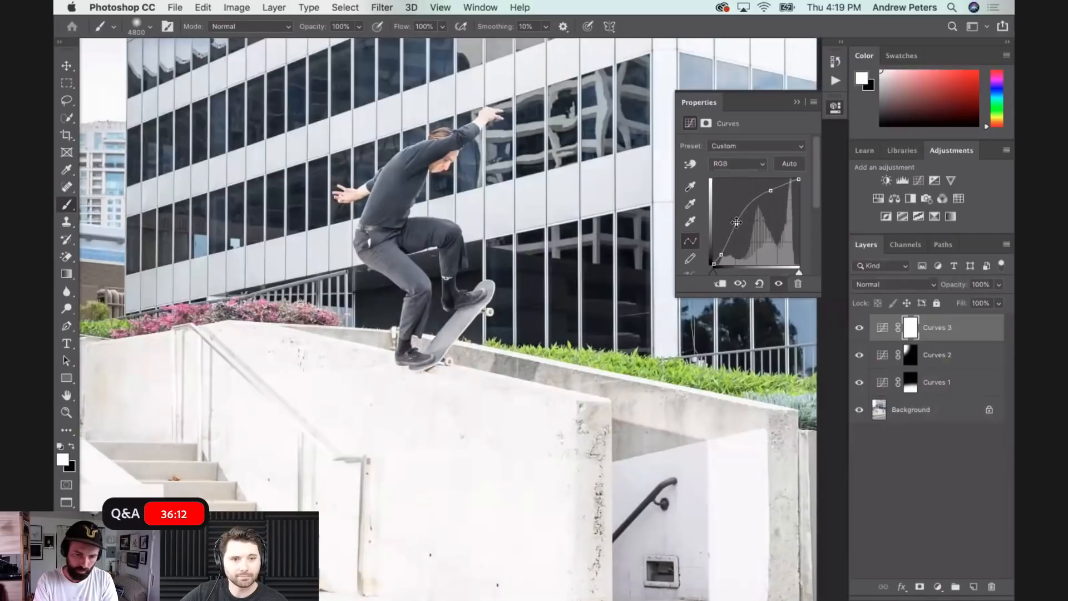
drag(736, 223, 742, 228)
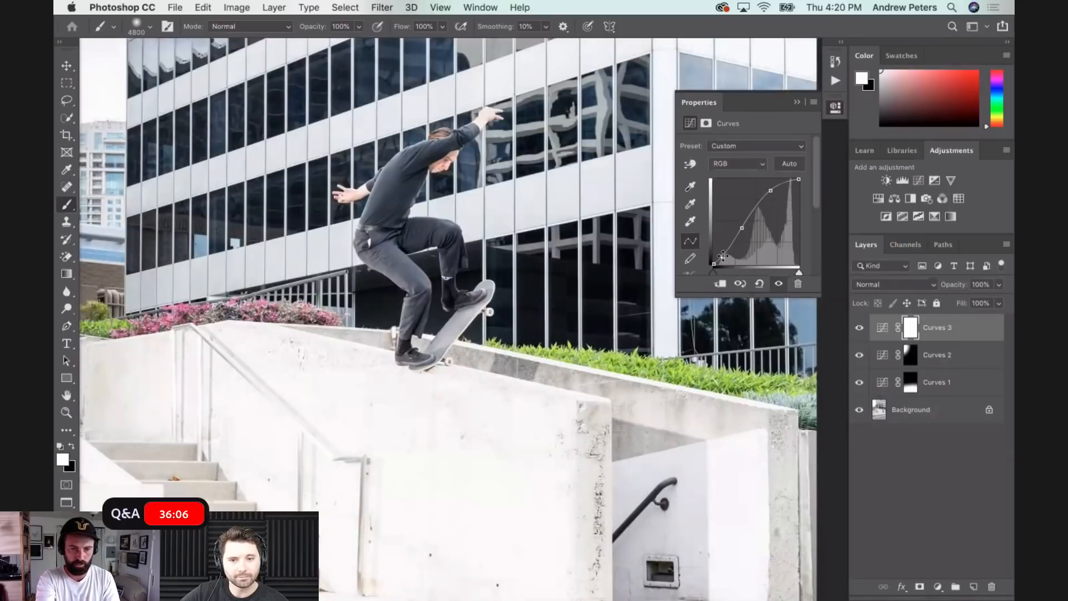
key(super+minus)
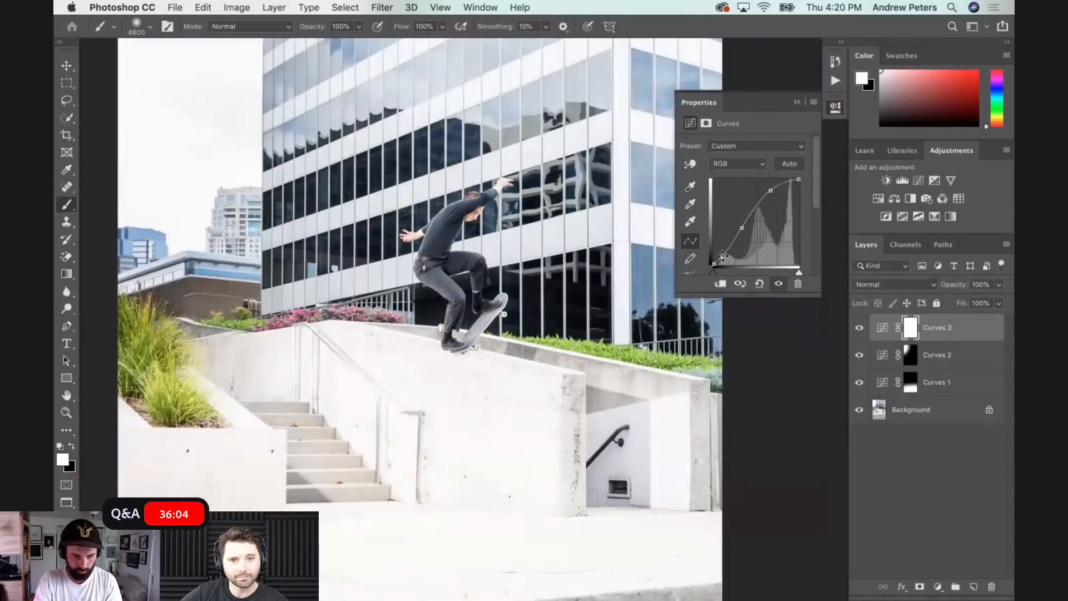
key(super+minus)
key(super+minus)
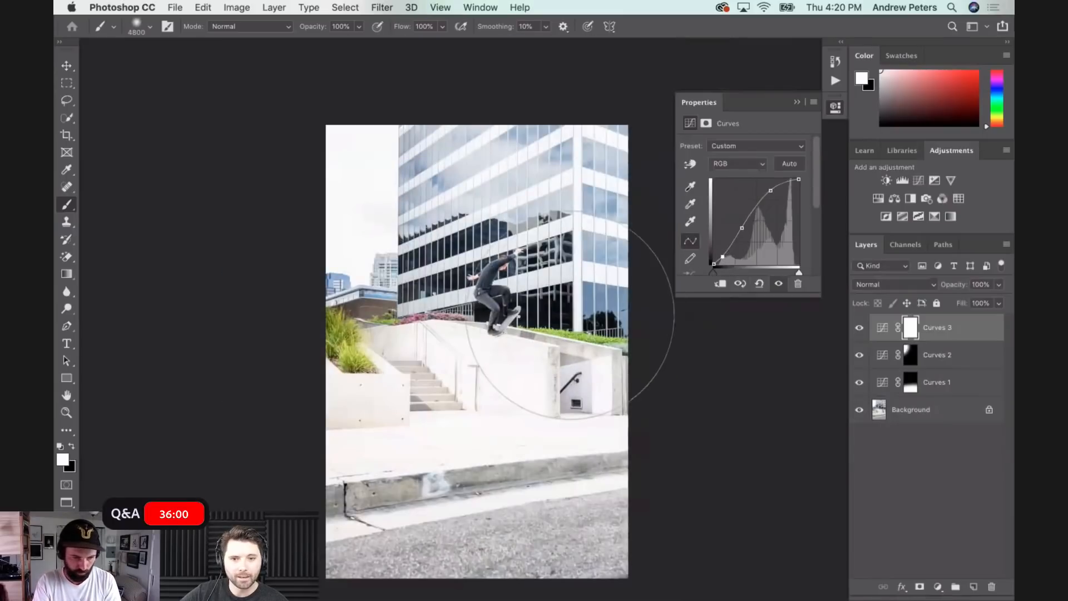
key(x)
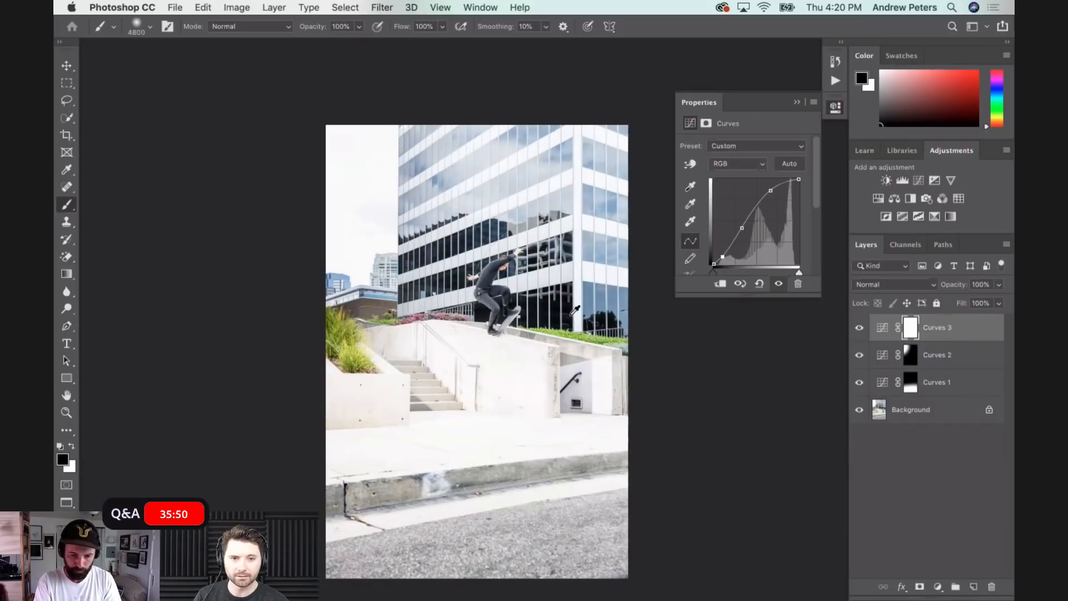
key(alt+BackSpace)
- Examine the stairs, handrail, building windows and skater up close, then the whole scene
scroll(451, 412, up, 4)
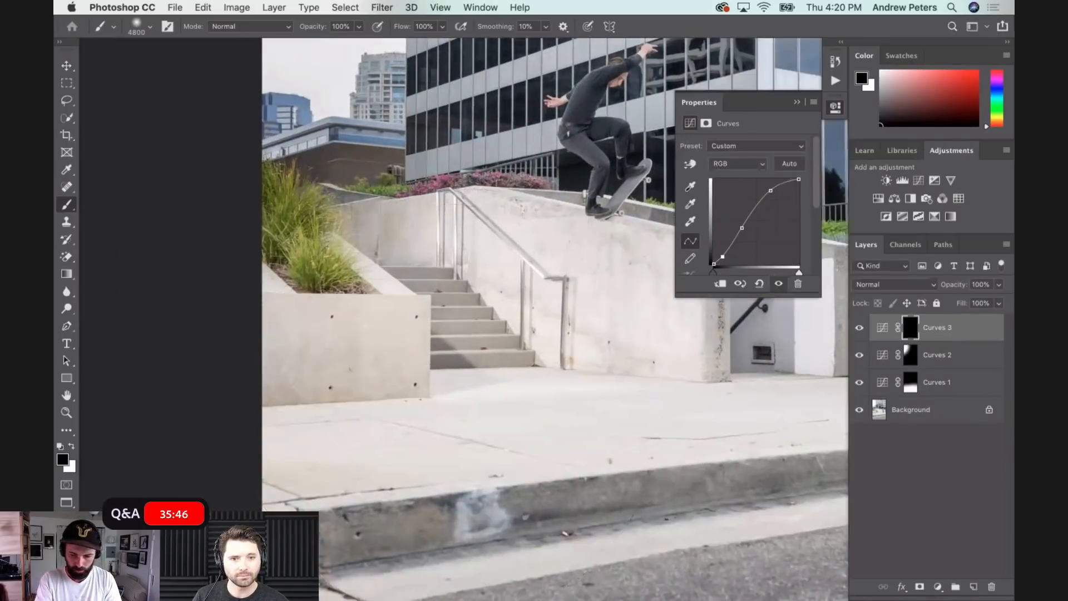
scroll(535, 323, up, 5)
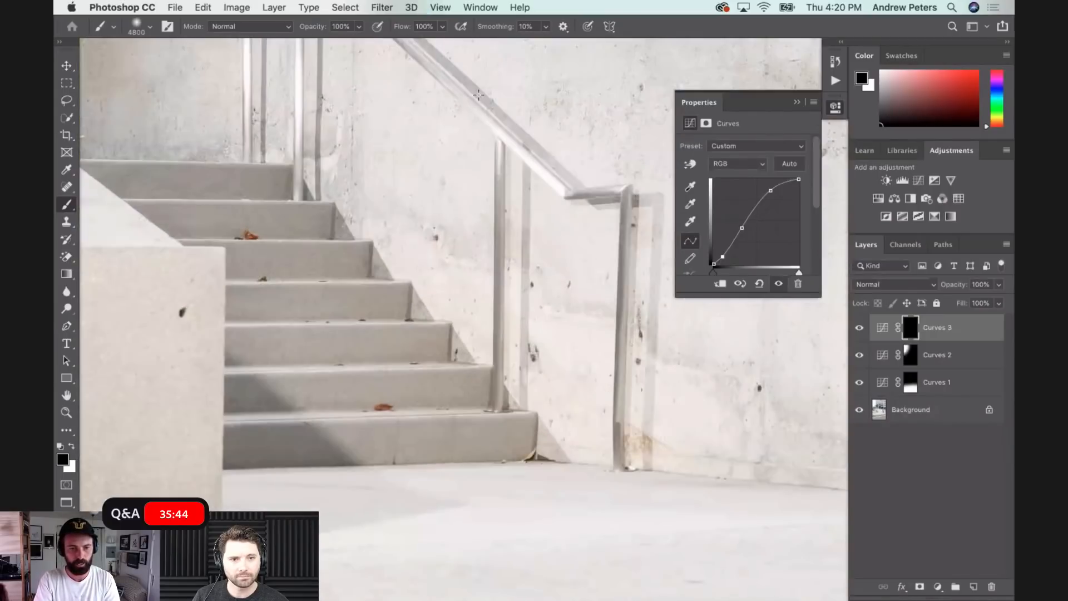
scroll(478, 94, up, 5)
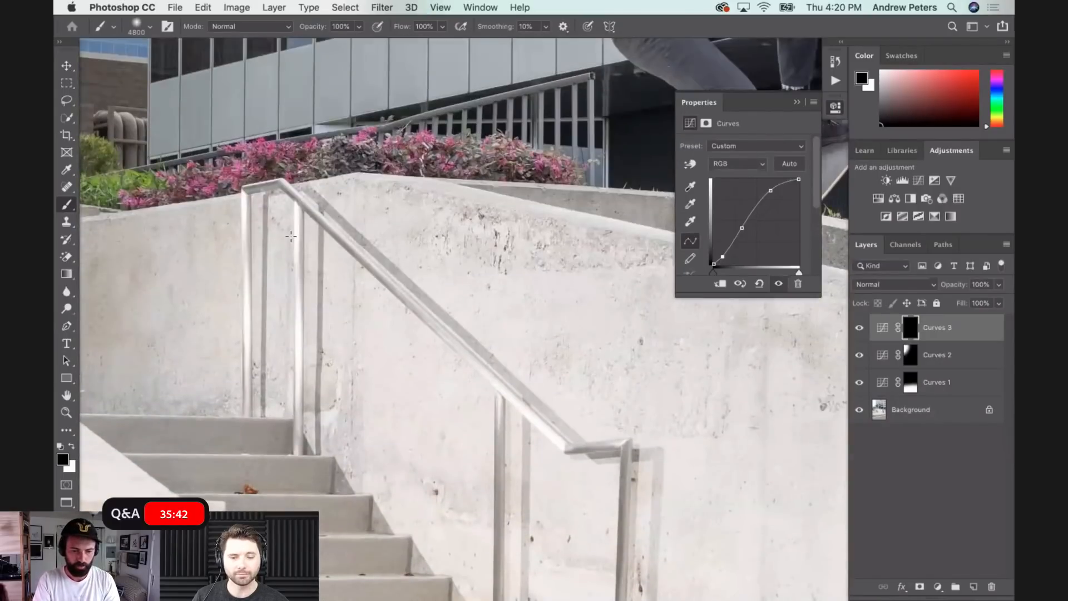
scroll(291, 237, down, 3)
scroll(291, 237, down, 3)
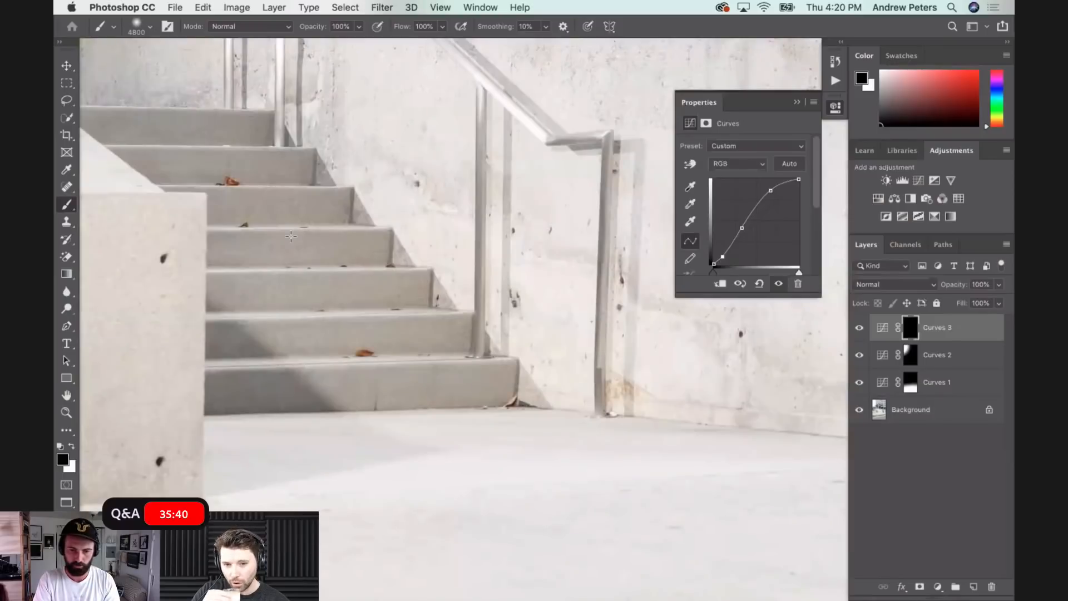
scroll(292, 237, right, 3)
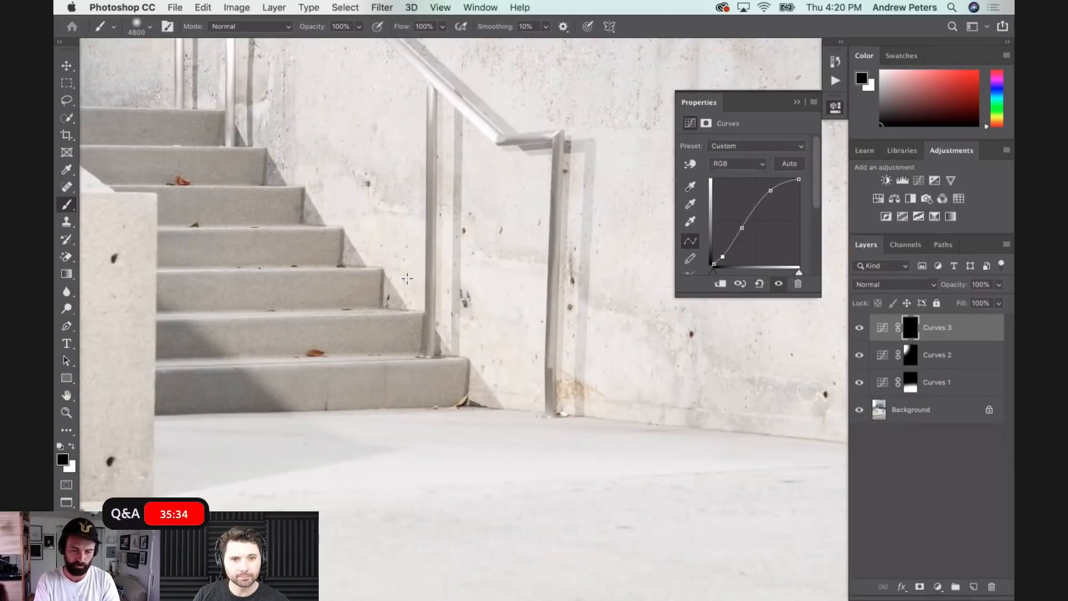
scroll(408, 284, down, 6)
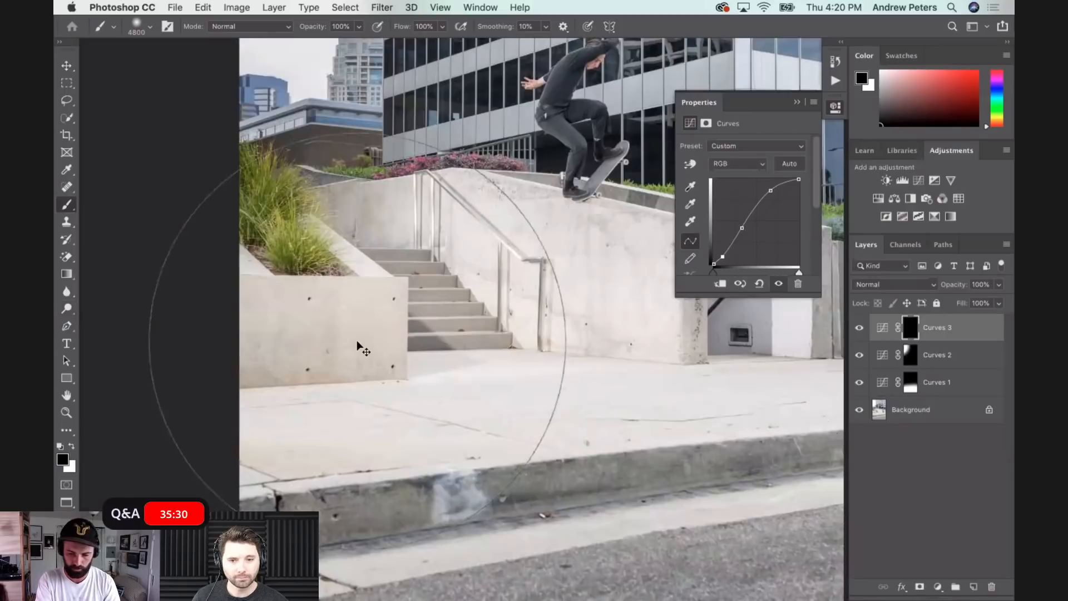
key(super+equal)
key(super+equal)
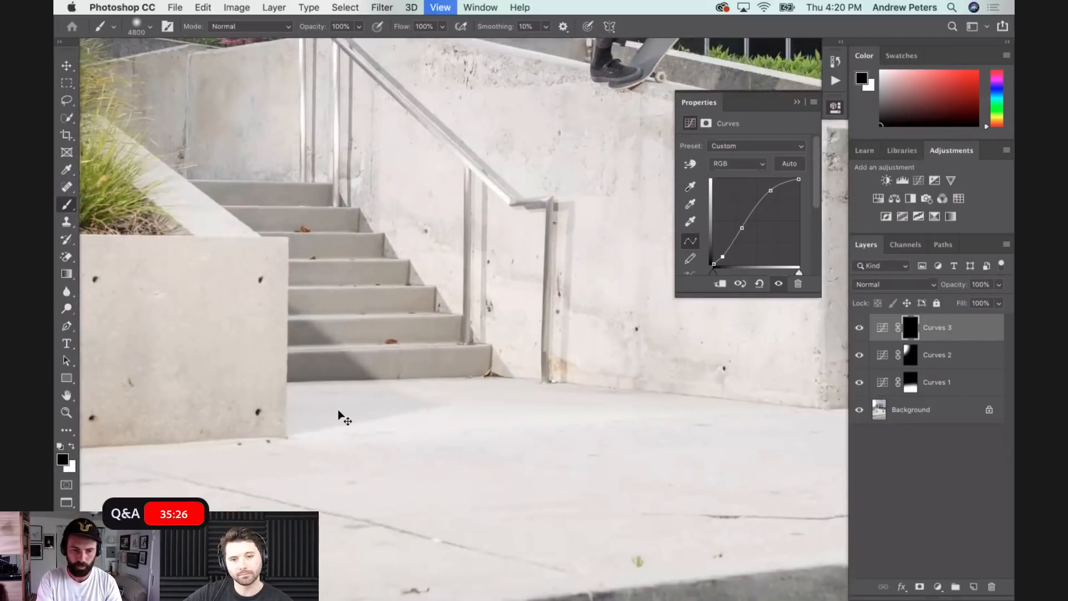
key(super+minus)
key(super+equal)
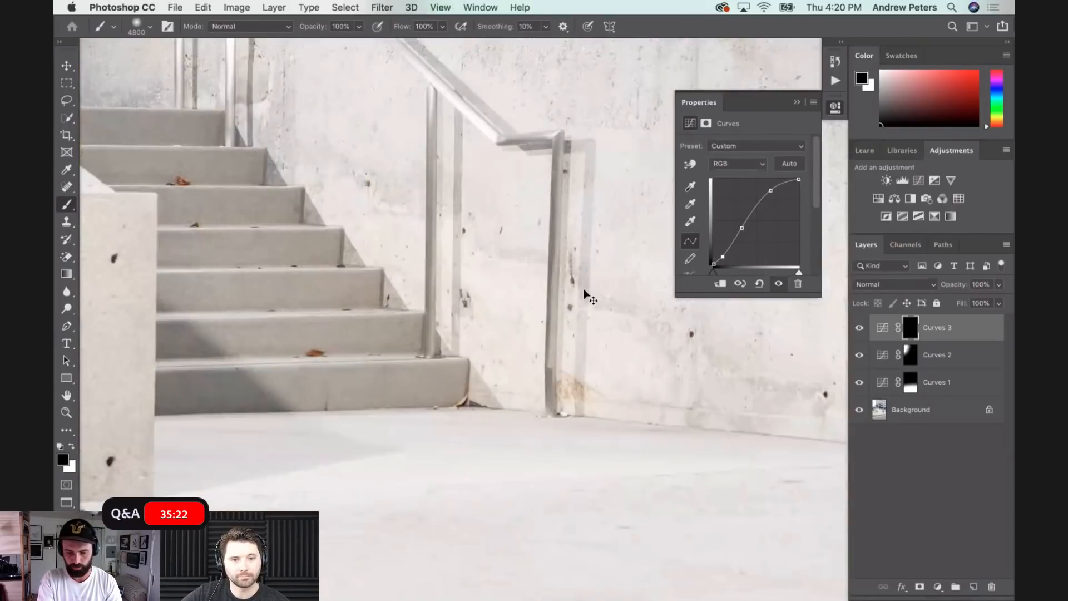
key(super+minus)
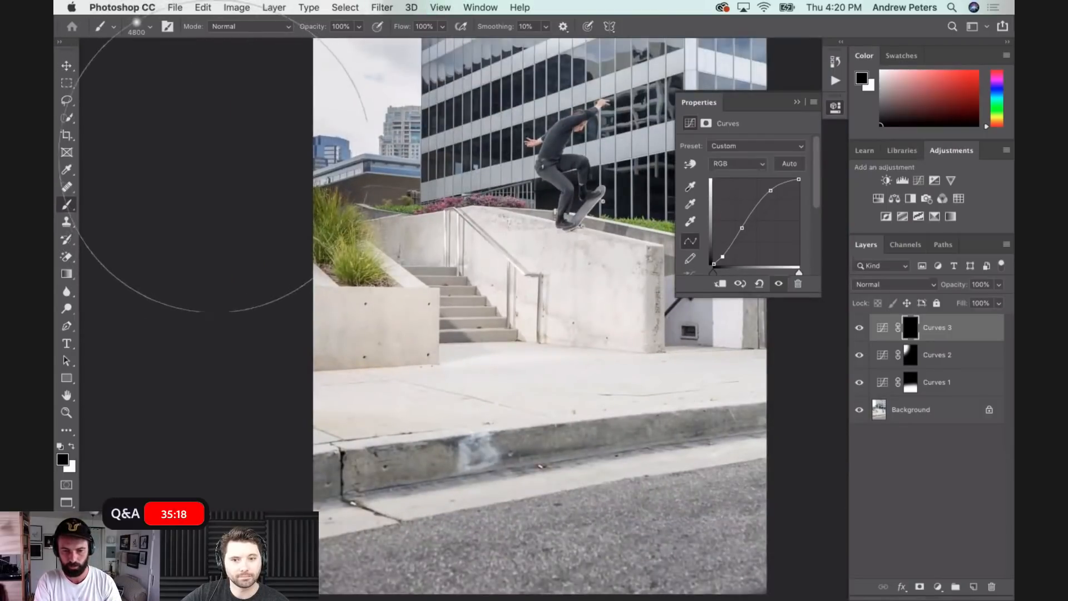
key(super+equal)
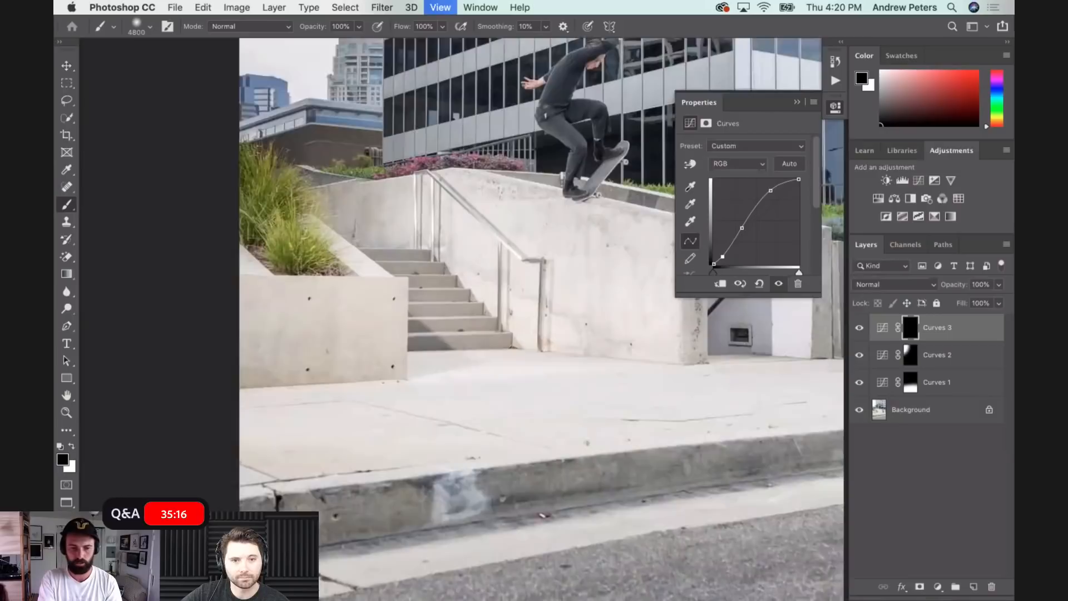
key(super+equal)
key(super+equal)
key(super+equal)
scroll(514, 185, up, 15)
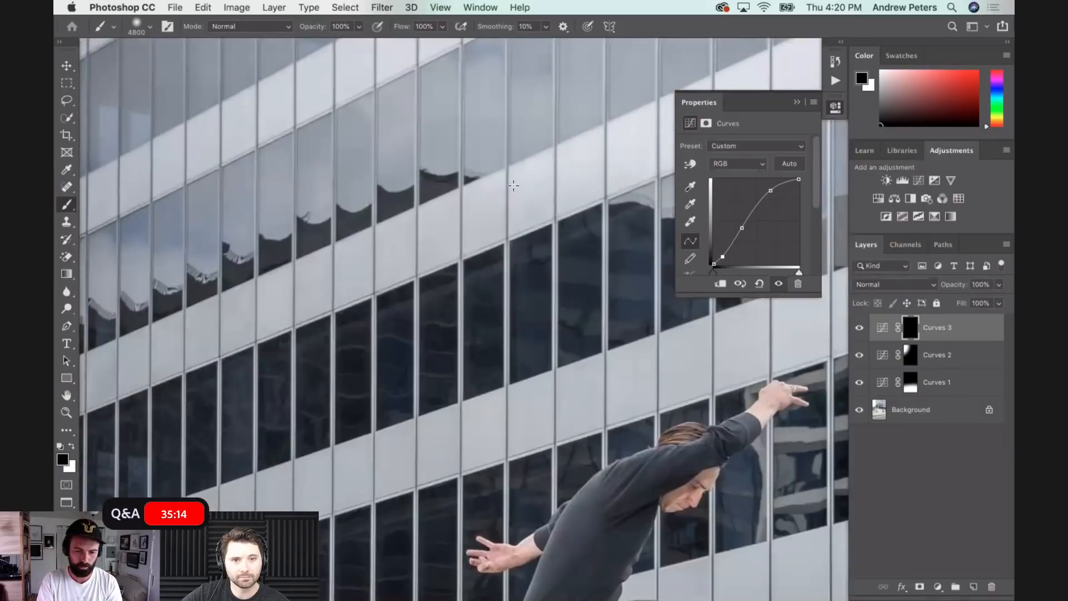
scroll(513, 185, down, 15)
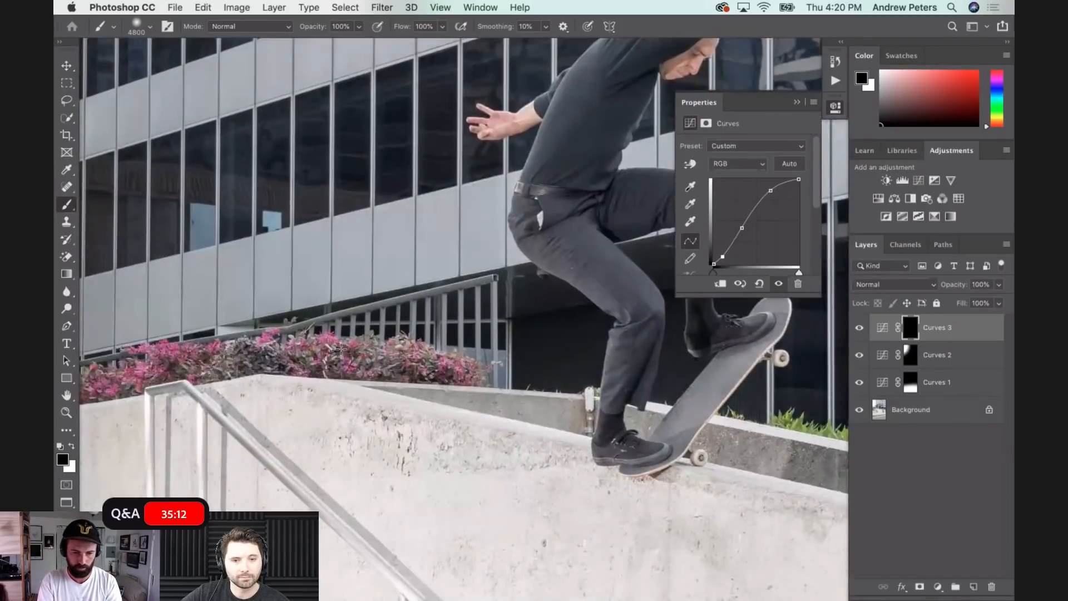
key(super+minus)
key(super+minus)
key(super+minus)
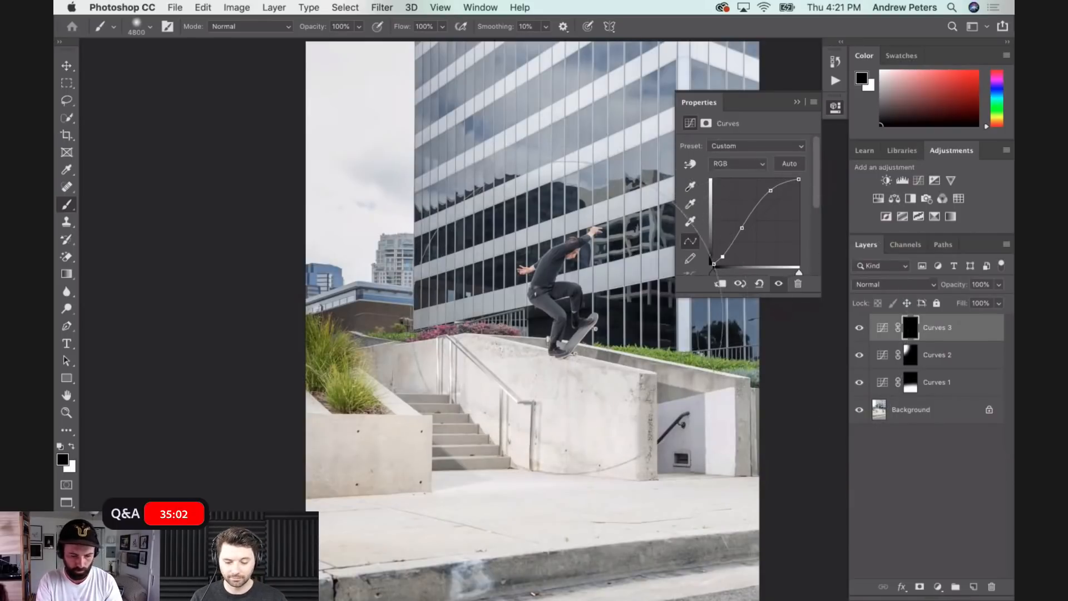
- Reduce the soft brush to 4300 and paint white over the skater on the third Curves mask
key(x)
key(bracketleft)
key(bracketleft)
key(bracketleft)
key(bracketleft)
key(bracketleft)
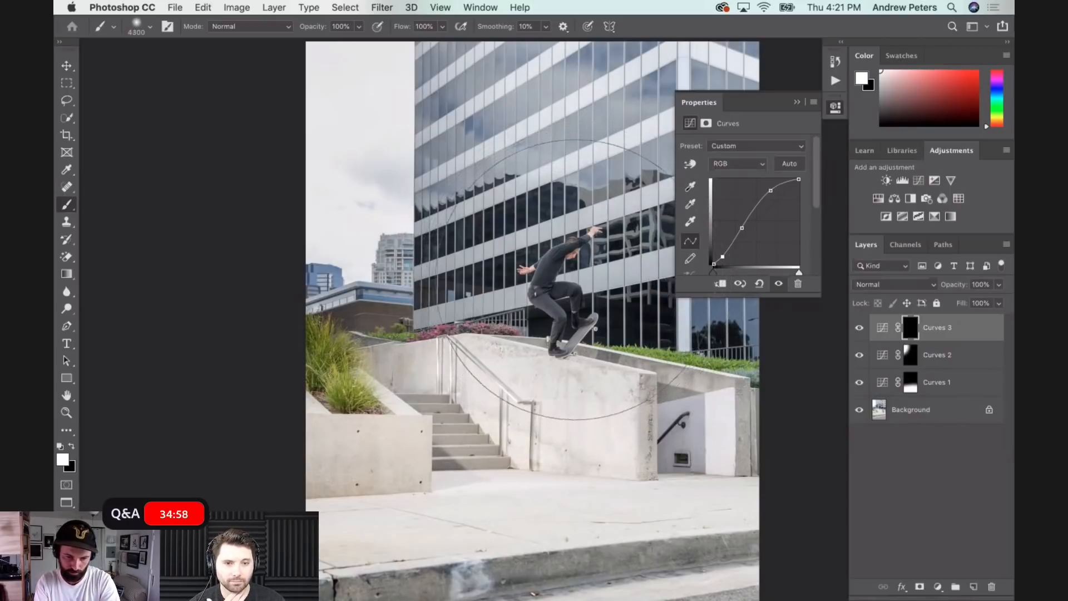
click(562, 274)
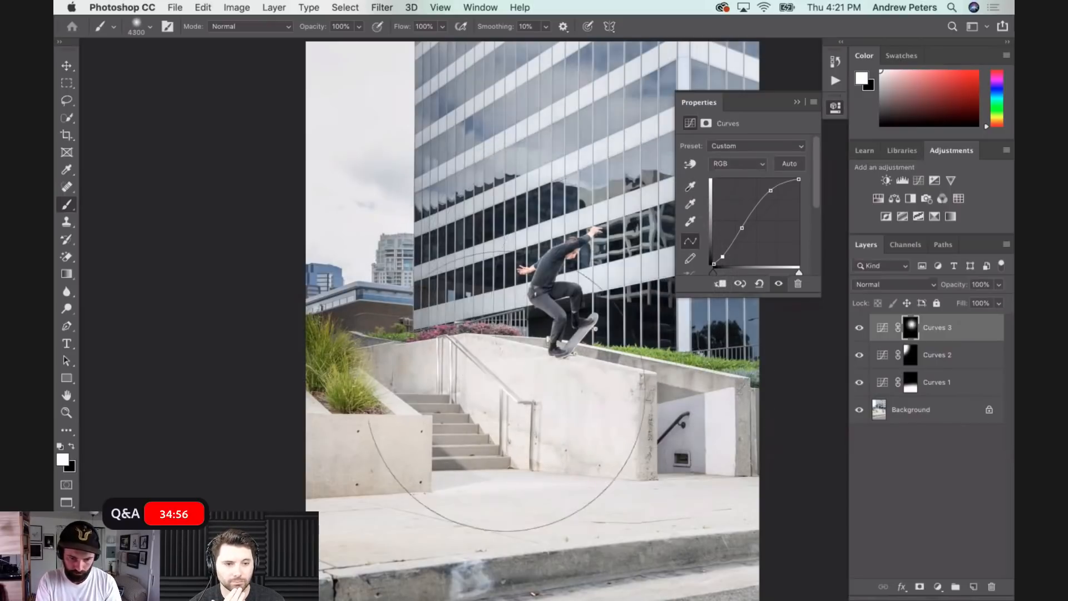
- Compare the photo with the third Curves layer off and on, then slightly lower its highlight and midtone points
click(860, 329)
click(860, 329)
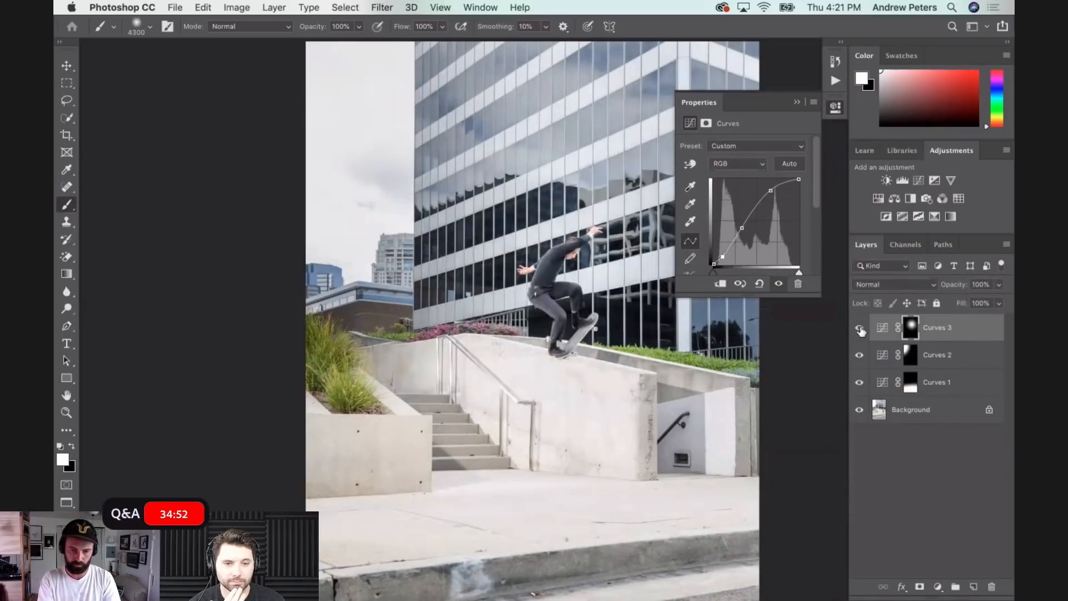
key(super+minus)
click(861, 329)
click(860, 329)
click(861, 330)
click(860, 330)
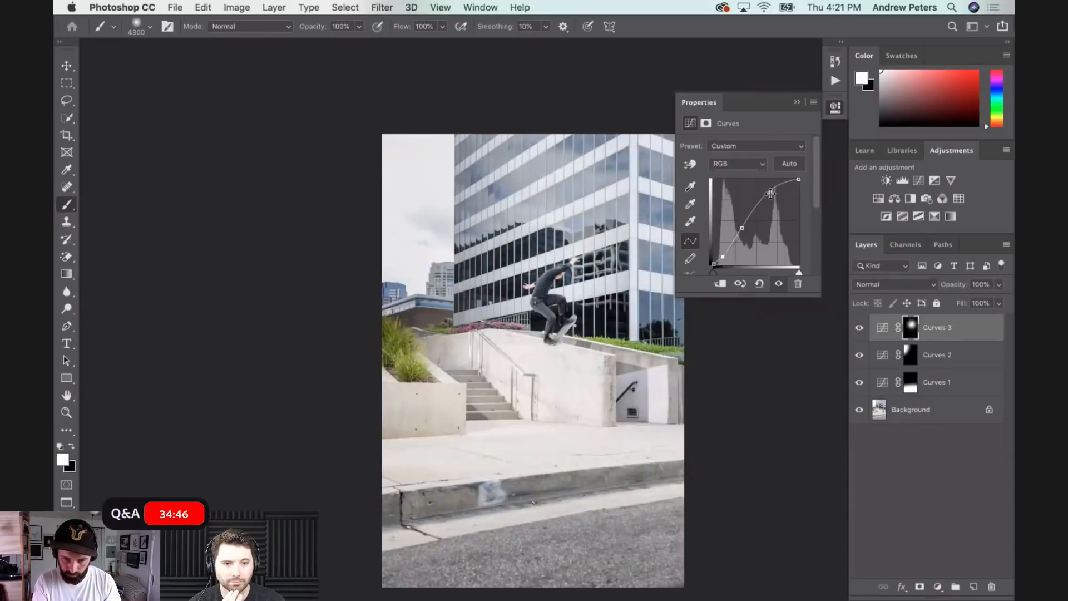
drag(775, 196, 745, 230)
click(746, 231)
click(775, 193)
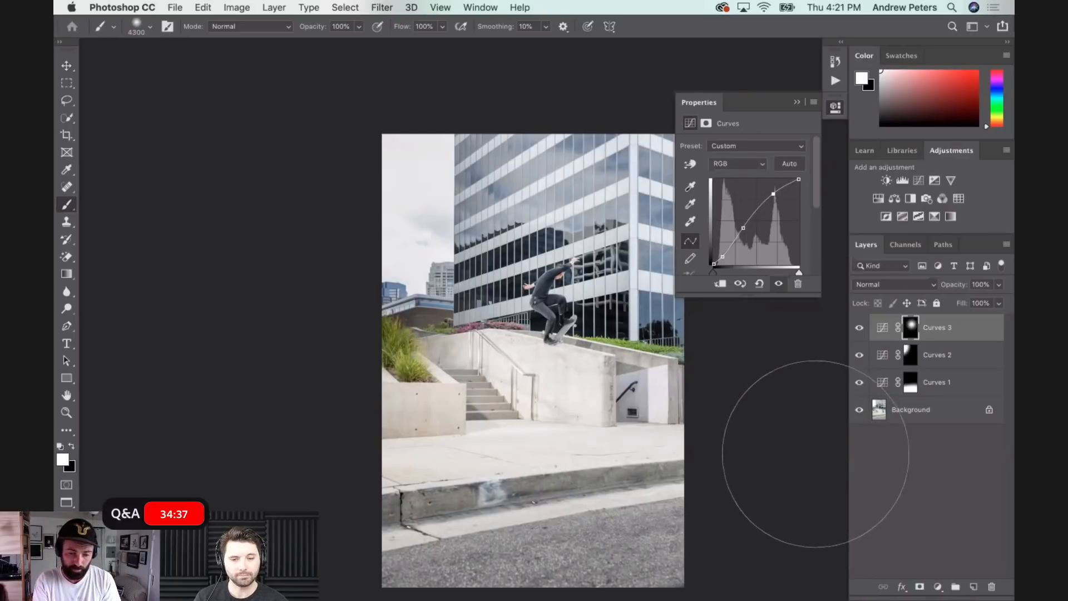
- Add a fourth Curves adjustment layer that lowers the shadows and raises the highlights, with an extra upper-midtone point
click(938, 586)
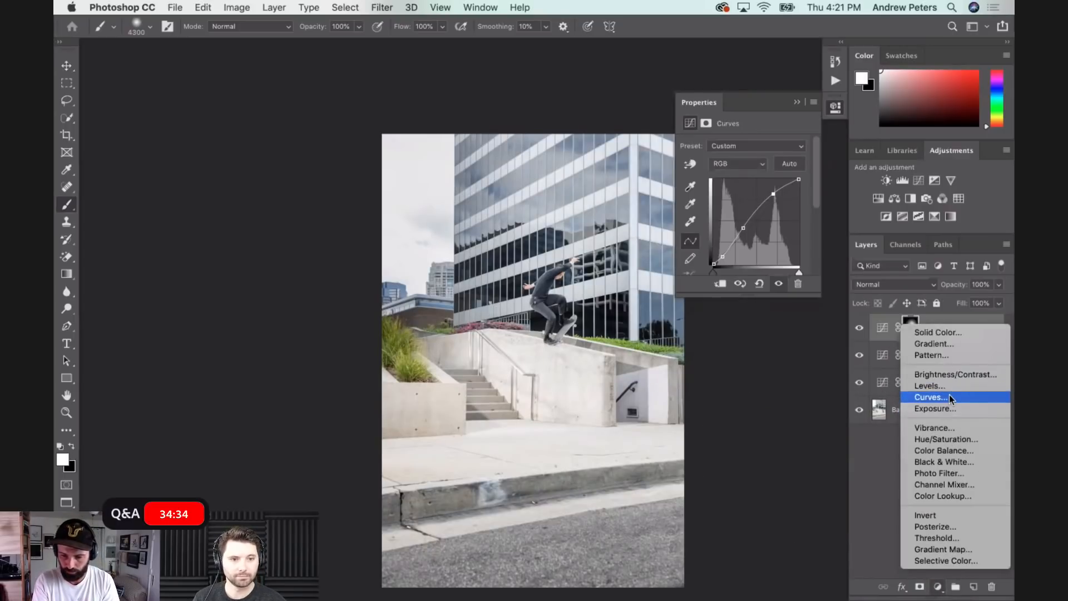
click(949, 398)
drag(734, 244, 737, 248)
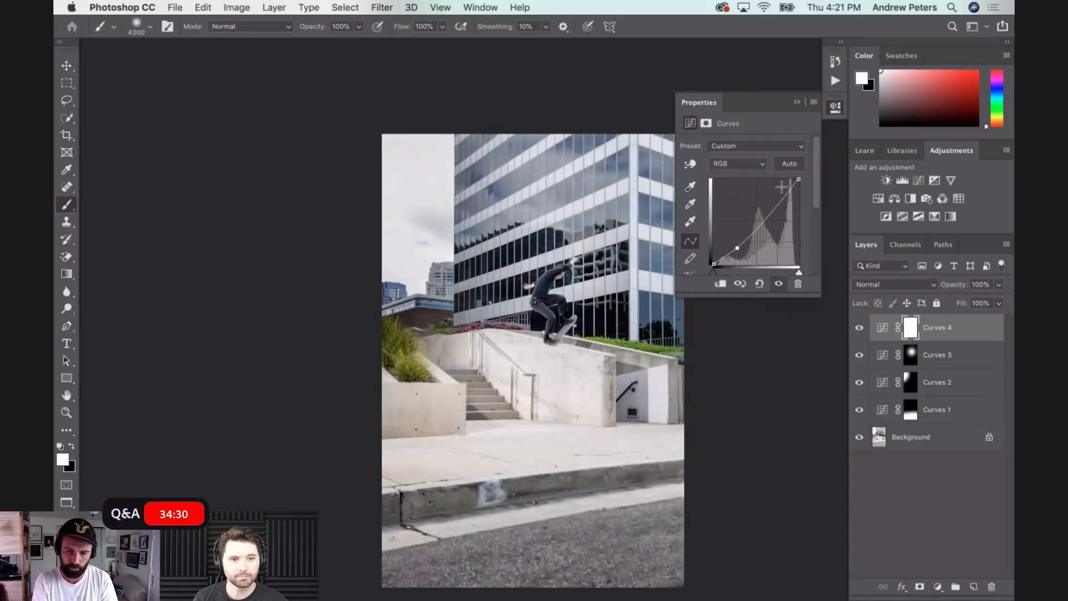
click(782, 186)
drag(782, 187, 781, 189)
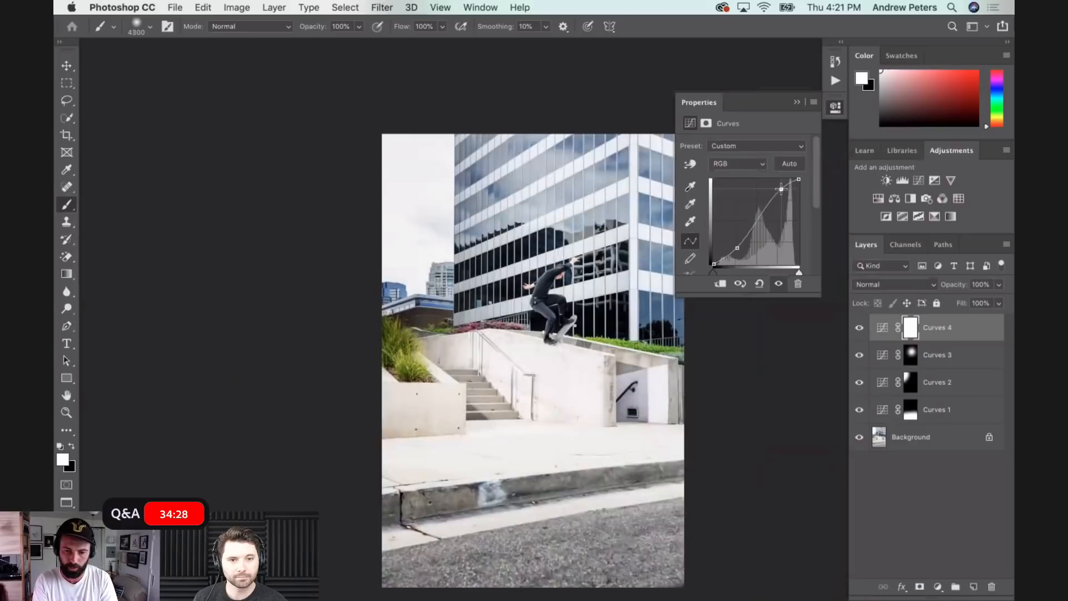
drag(738, 247, 741, 248)
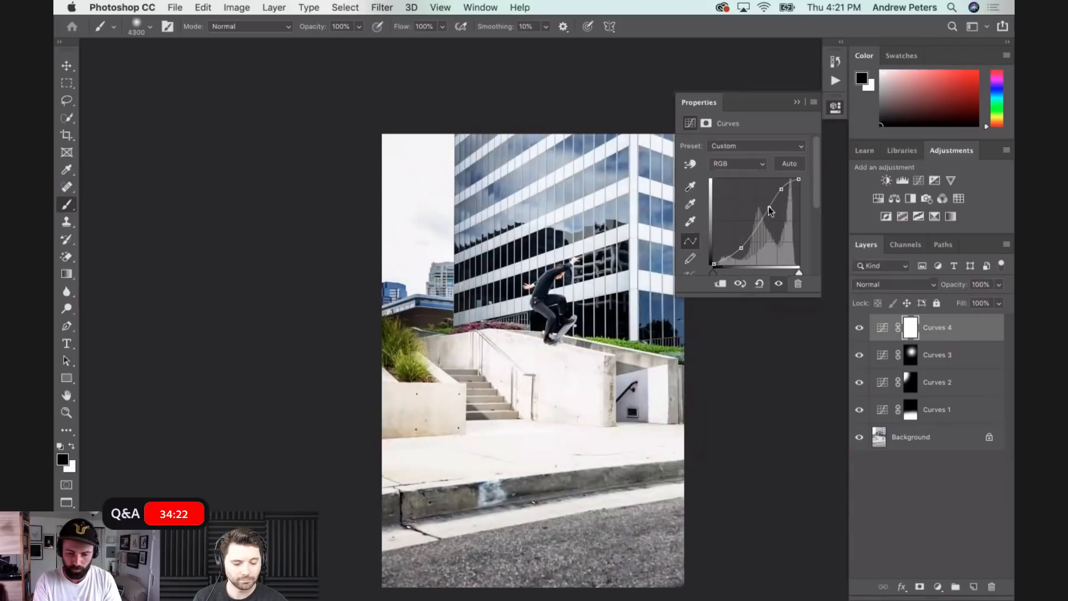
click(769, 207)
- Invert the fourth Curves mask, paint white over the grass planter beside the stairs, and fine-tune the curve's highlight point
key(super+i)
drag(408, 392, 398, 390)
drag(781, 189, 783, 190)
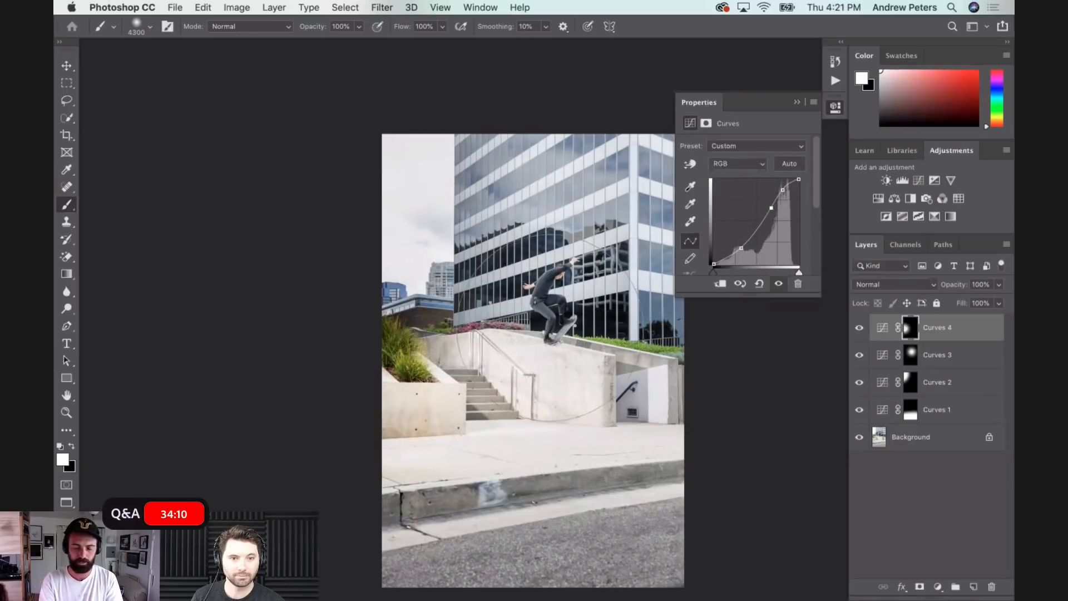
- Add a fifth Curves adjustment layer with darker shadows and slightly raised highlights for more contrast
click(938, 588)
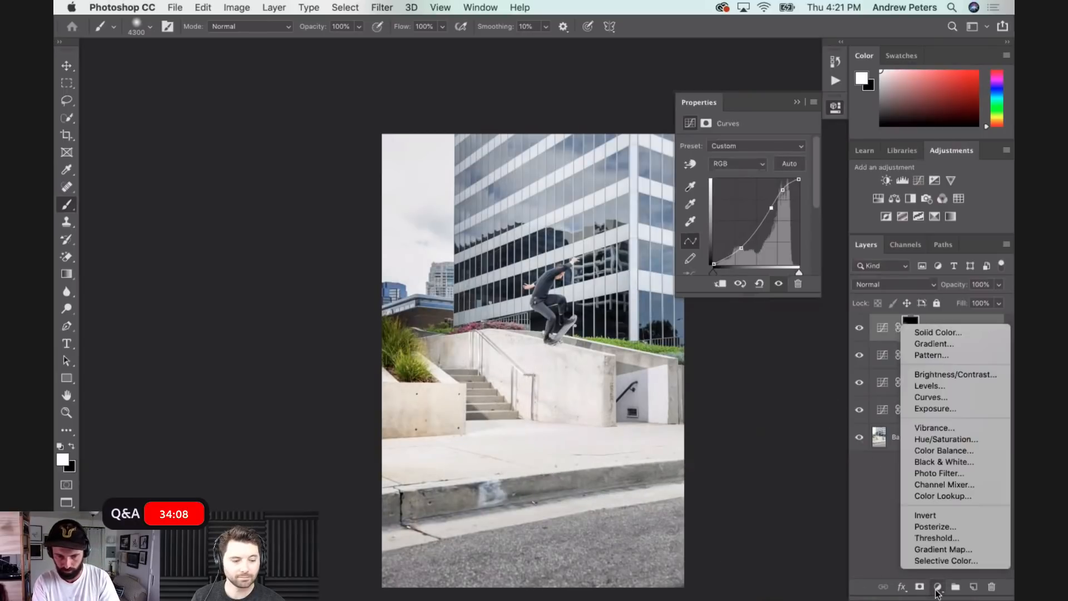
click(948, 397)
drag(746, 238, 750, 241)
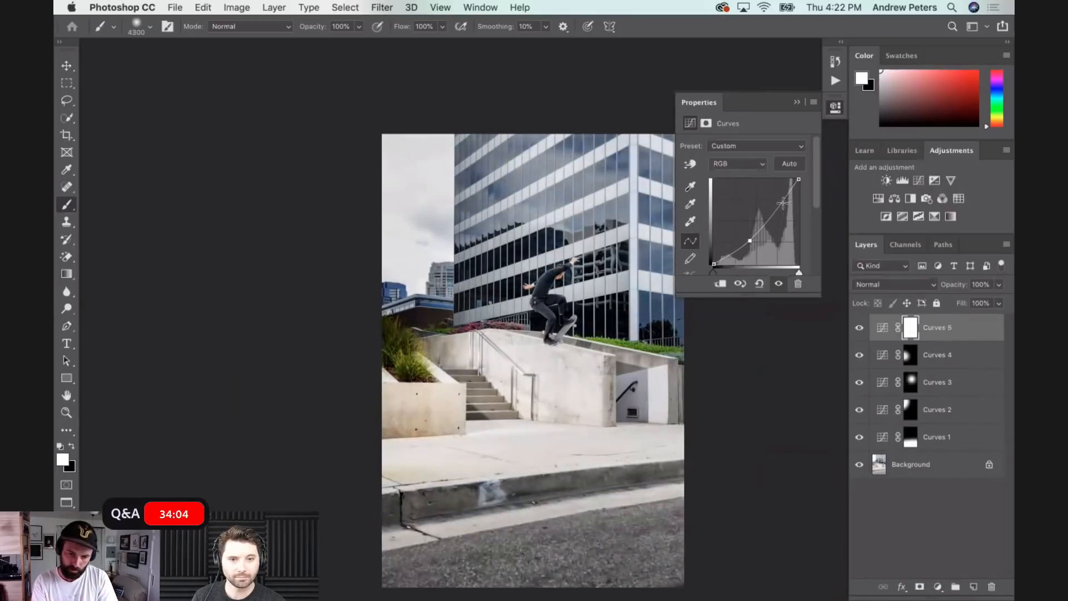
drag(783, 193, 782, 191)
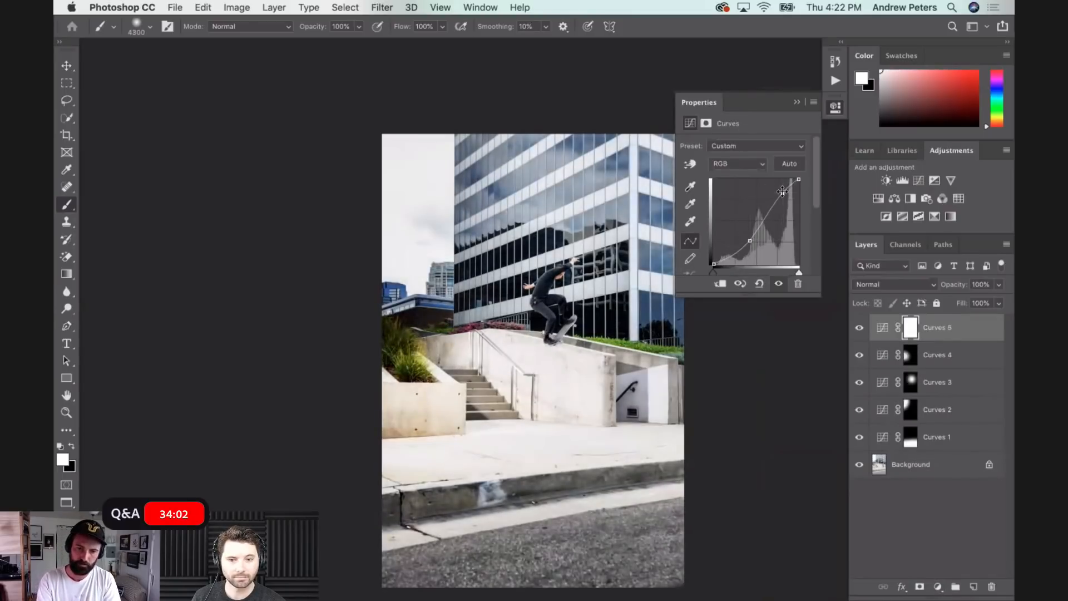
- Invert the fifth Curves mask and paint white over the upper building and along the photo's right side
key(super+i)
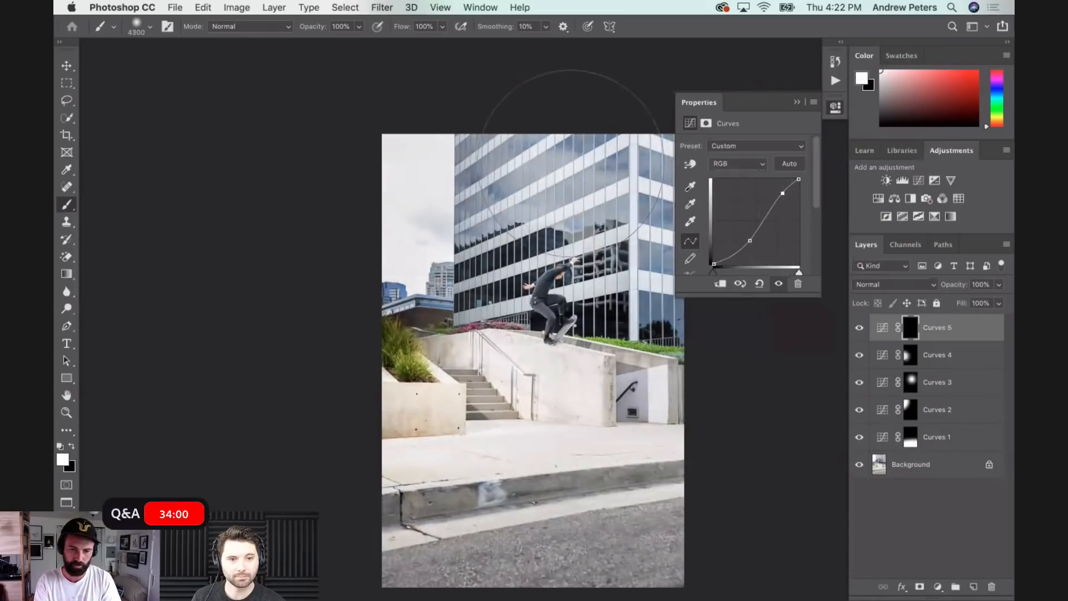
mouse_move(526, 135)
mouse_down()
mouse_move(612, 127)
mouse_move(642, 141)
mouse_move(502, 176)
mouse_move(519, 330)
mouse_move(522, 239)
mouse_move(525, 338)
mouse_up()
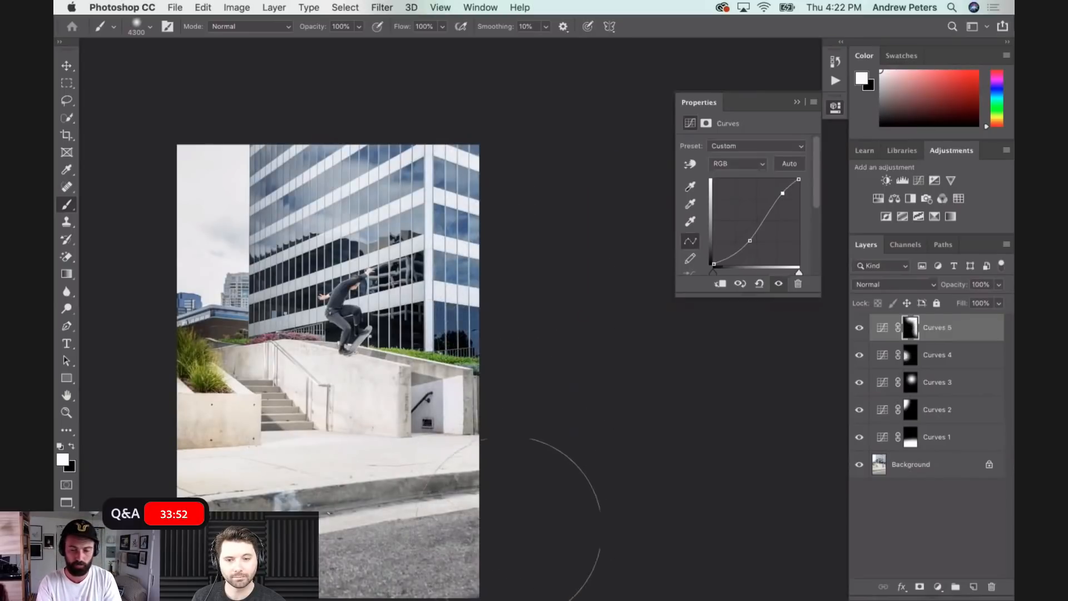
- Add a sixth Curves adjustment layer with raised highlights and slightly lowered shadows, masked to the street and curb along the photo's bottom
scroll(643, 433, down, 5)
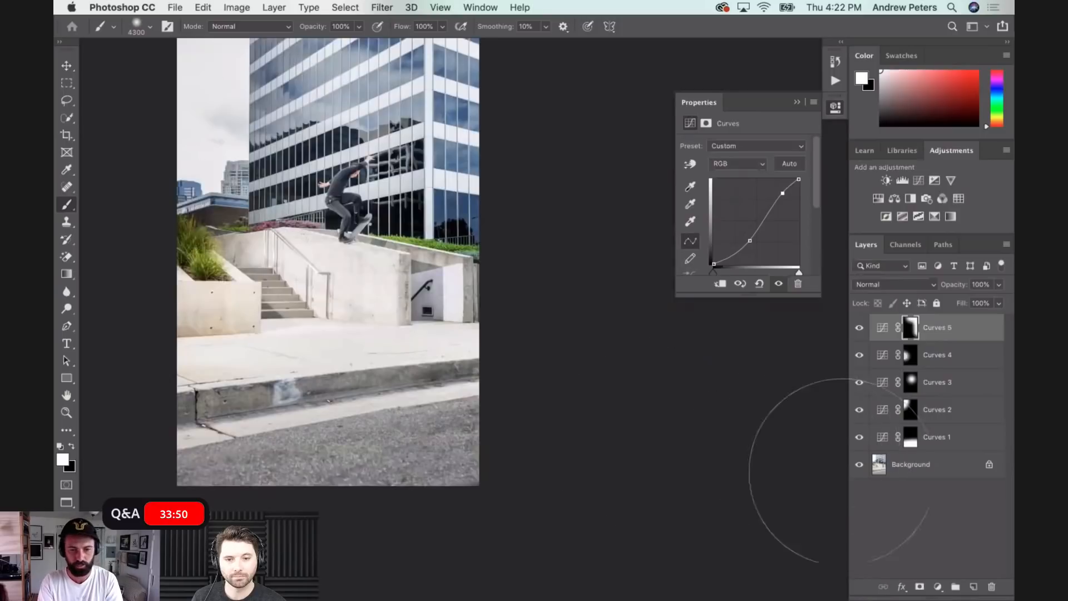
click(938, 588)
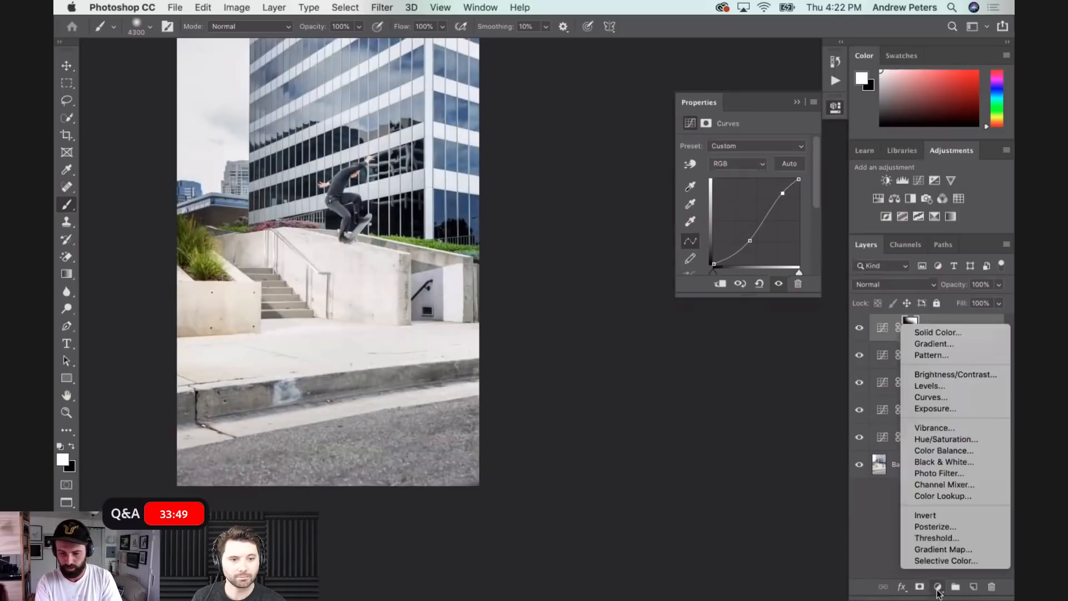
click(959, 399)
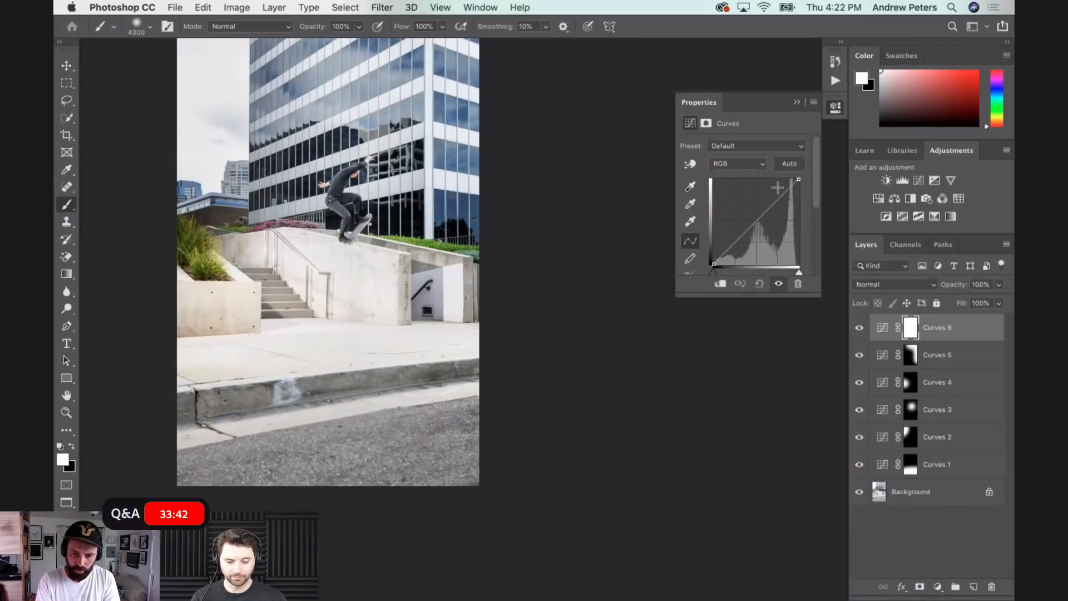
drag(780, 196, 781, 191)
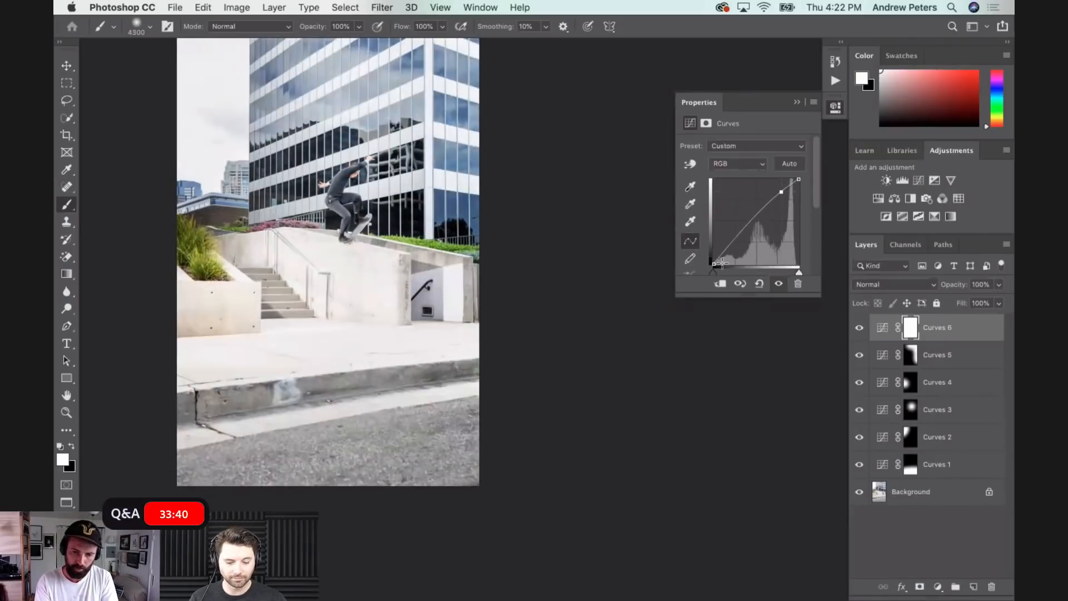
click(730, 250)
drag(731, 250, 730, 250)
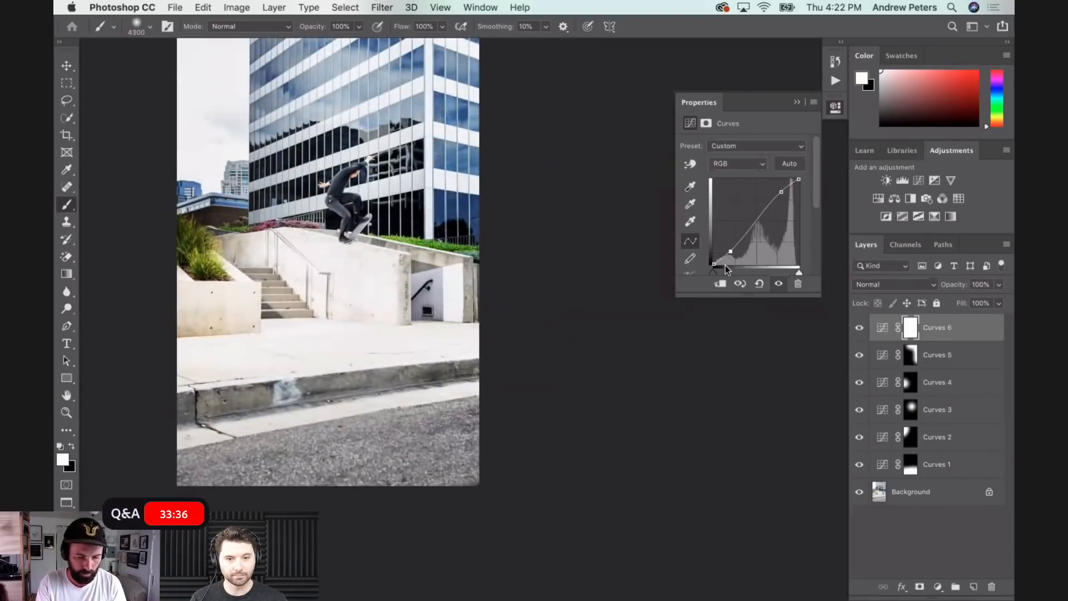
key(ctrl+i)
drag(194, 459, 553, 436)
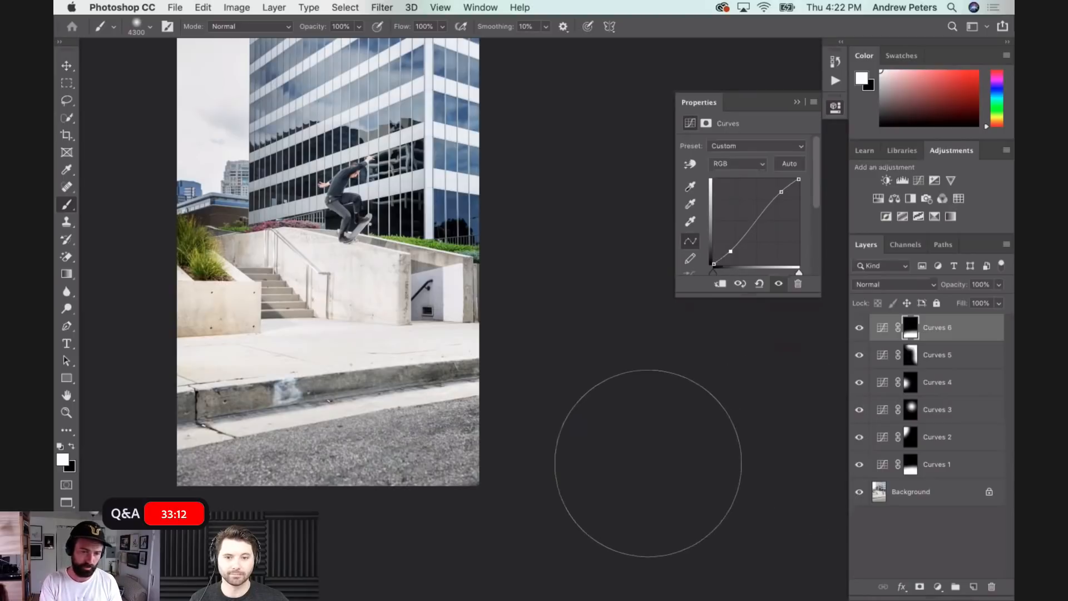
- Add a seventh Curves adjustment layer that darkens the shadows and slightly raises the highlights
key(super+equal)
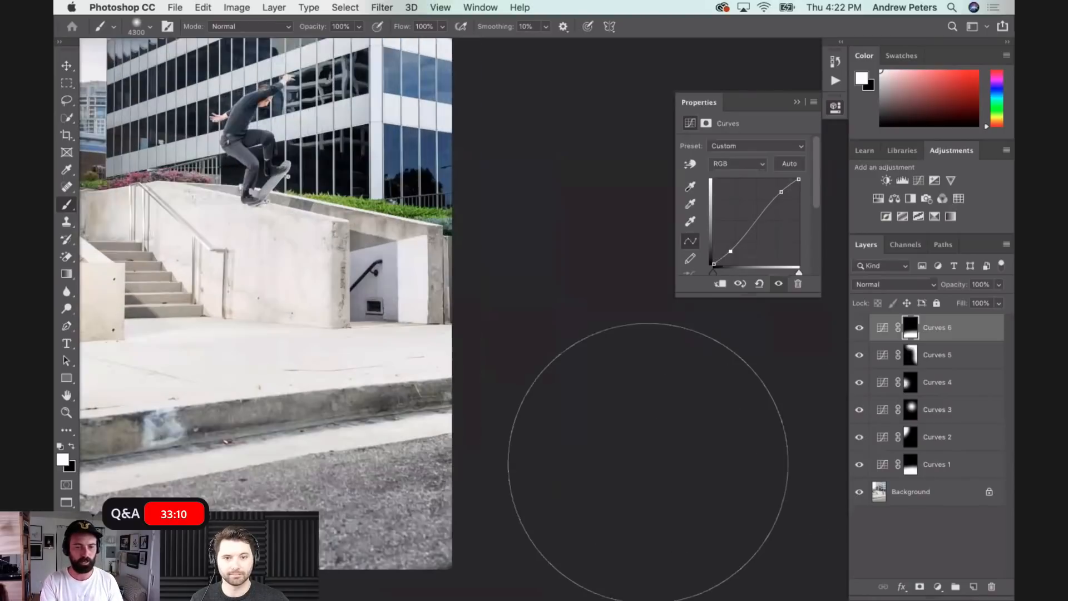
scroll(648, 463, left, 5)
scroll(650, 463, up, 2)
key(super+equal)
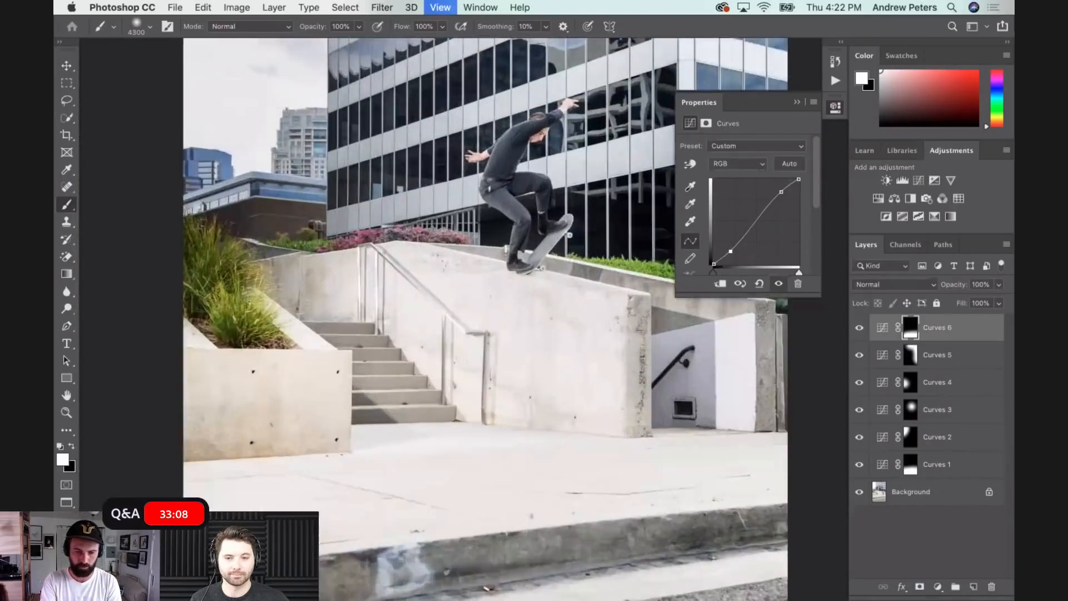
click(939, 587)
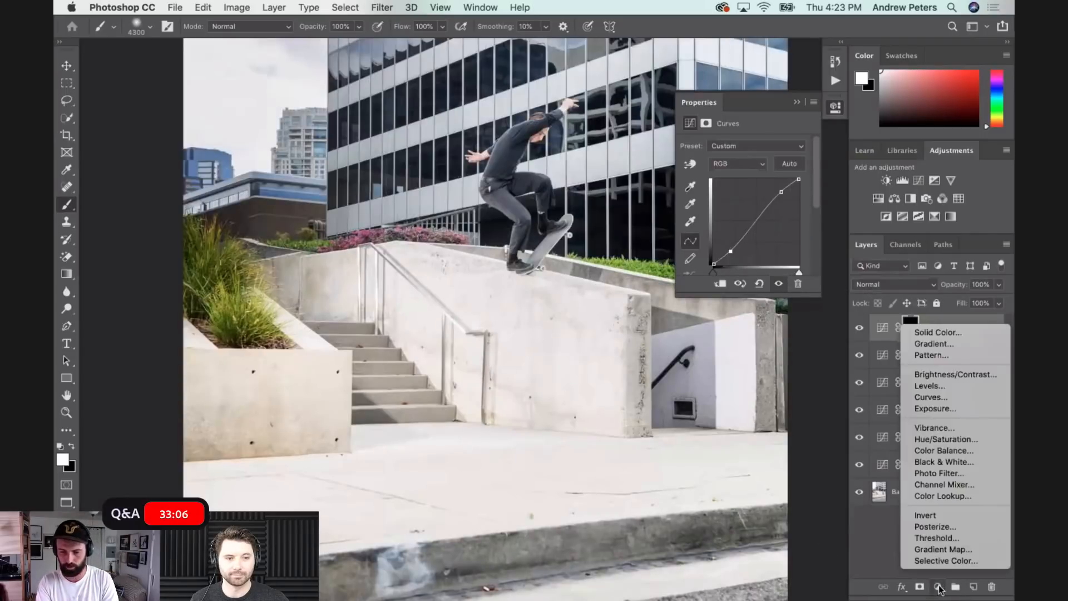
click(935, 398)
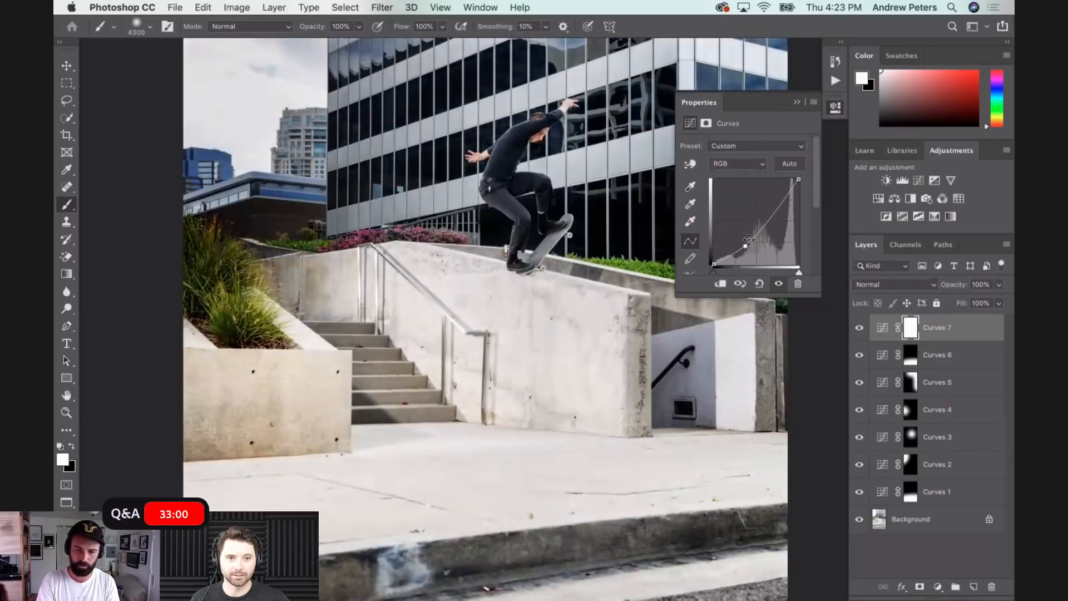
drag(783, 194, 783, 192)
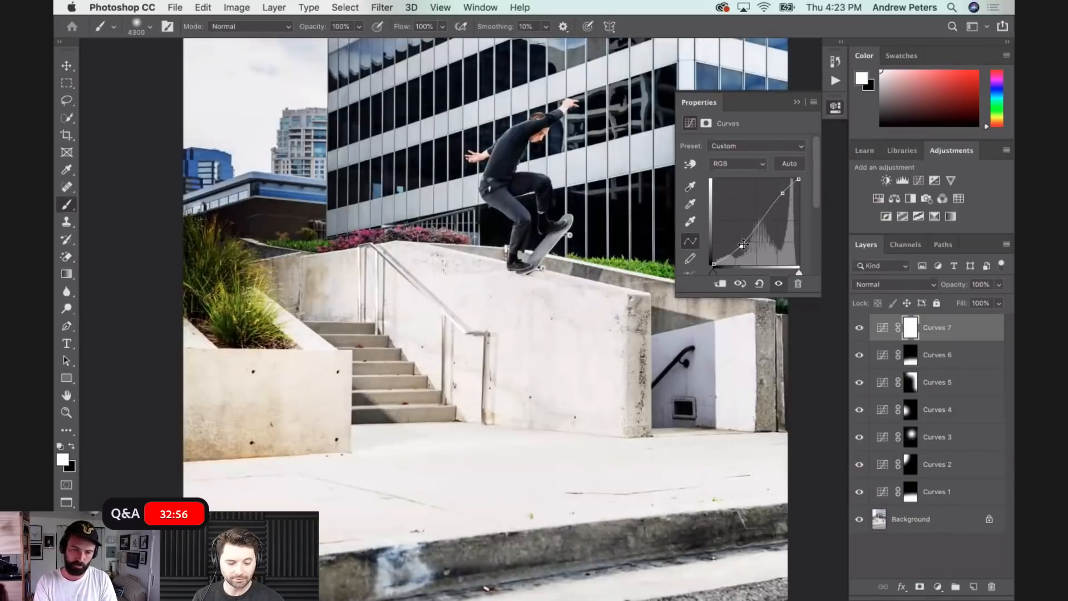
- Fill the seventh Curves mask with black and paint white over the concrete ledge with a 2700 px brush
key(x)
key(alt+BackSpace)
key(x)
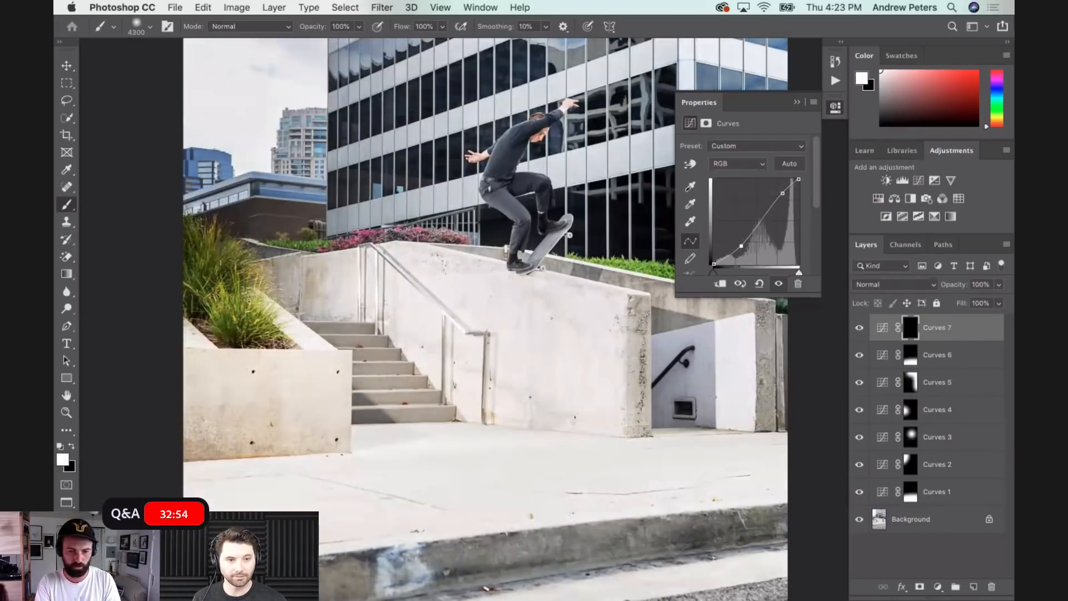
key(bracketleft)
key(bracketleft)
key(bracketleft)
key(bracketleft)
key(bracketleft)
key(bracketleft)
key(bracketleft)
key(bracketleft)
key(bracketleft)
key(bracketleft)
key(bracketleft)
key(bracketleft)
key(bracketleft)
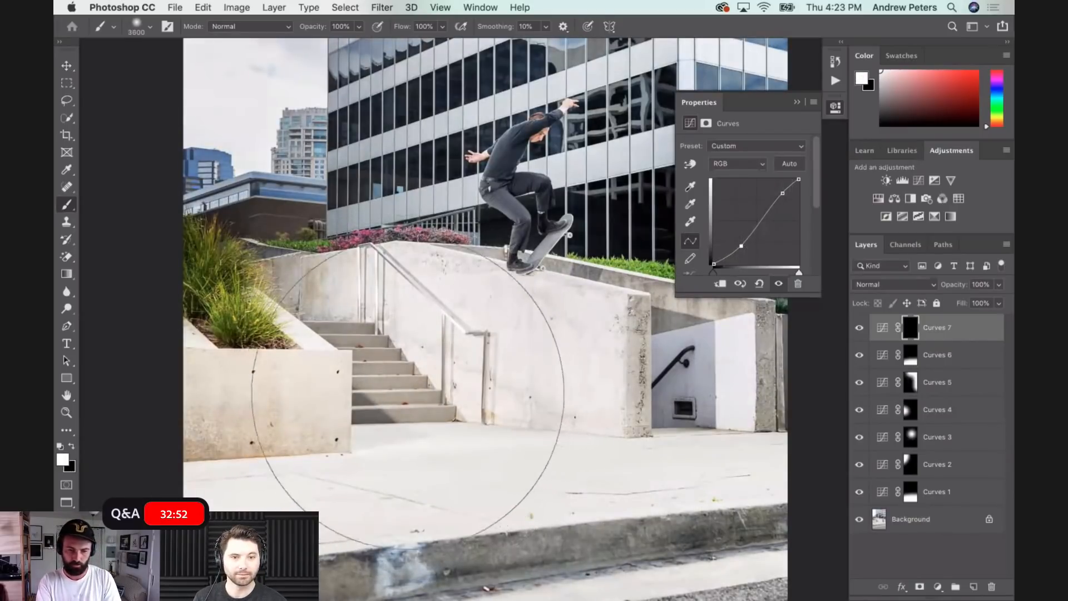
key(bracketleft)
key(bracketleft)
key(bracketleft)
click(458, 375)
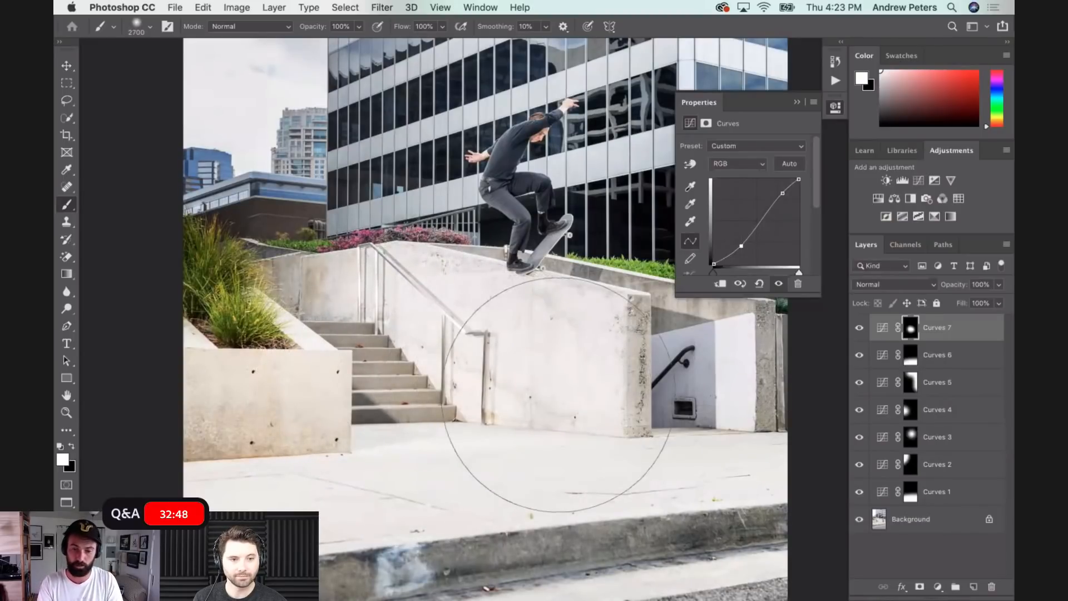
- Fine-tune the seventh curve by lowering its shadow point and nudging its highlight point slightly toward the bright end
drag(784, 192, 786, 193)
drag(742, 247, 748, 250)
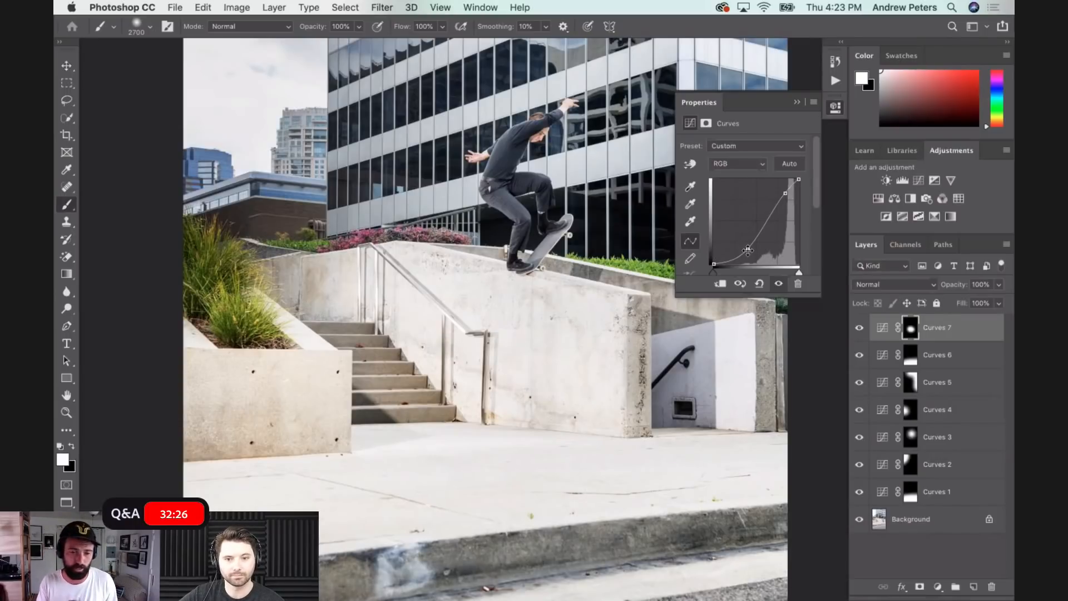
key(super+minus)
key(super+minus)
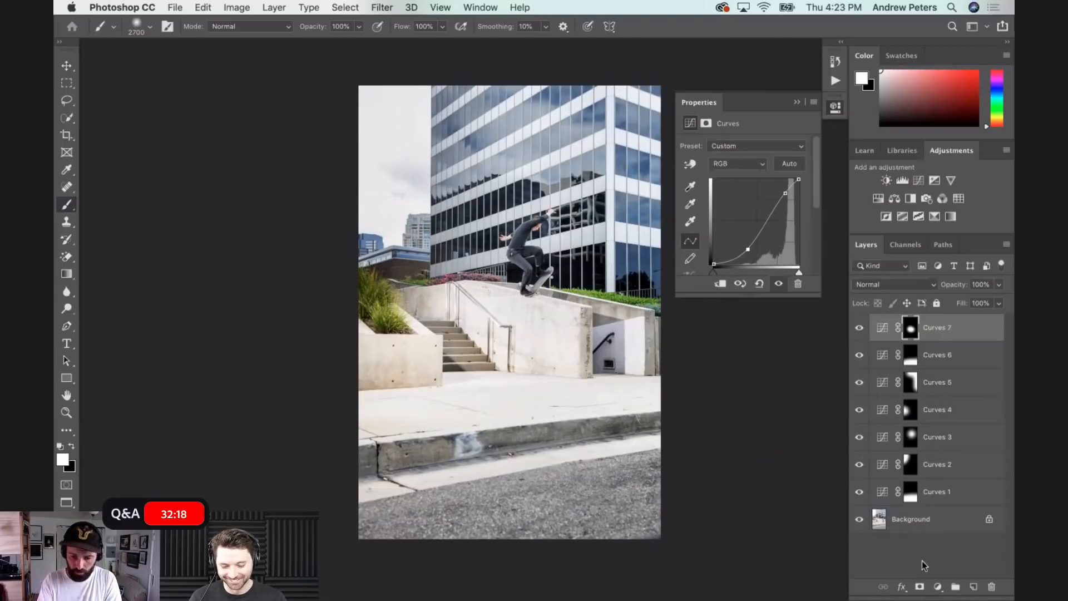
- Add an eighth Curves adjustment layer with raised upper midtones, masked to the middle of the photo's right edge
click(939, 586)
click(929, 397)
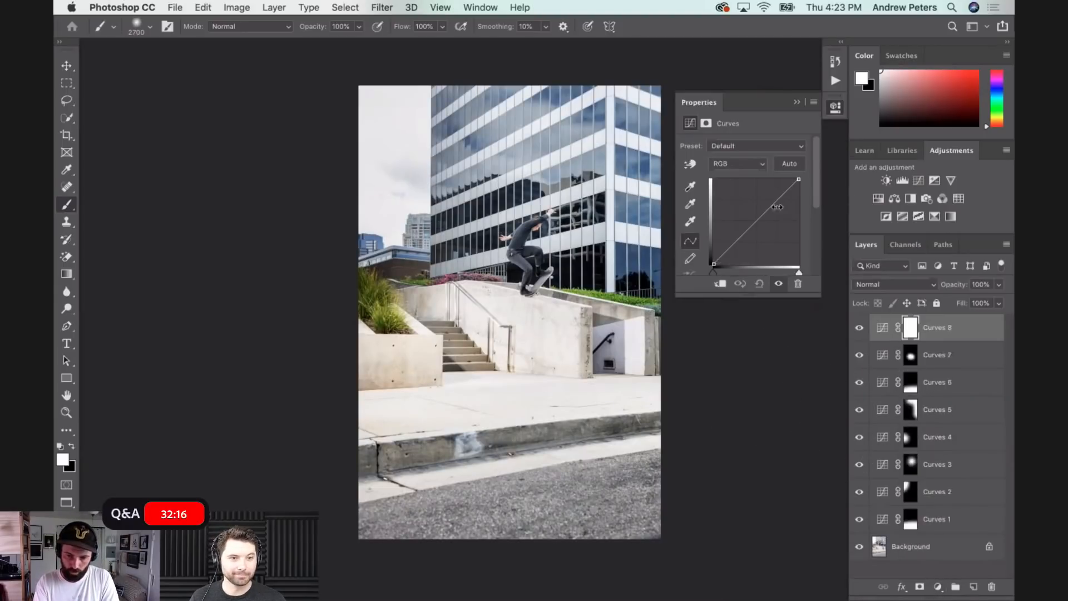
drag(769, 207, 775, 198)
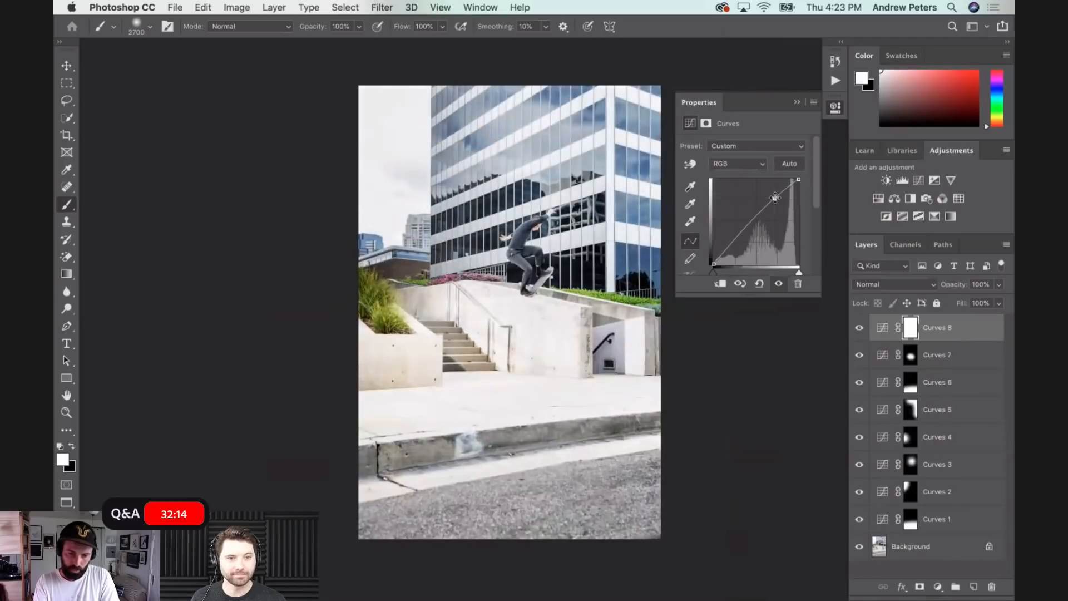
key(super+i)
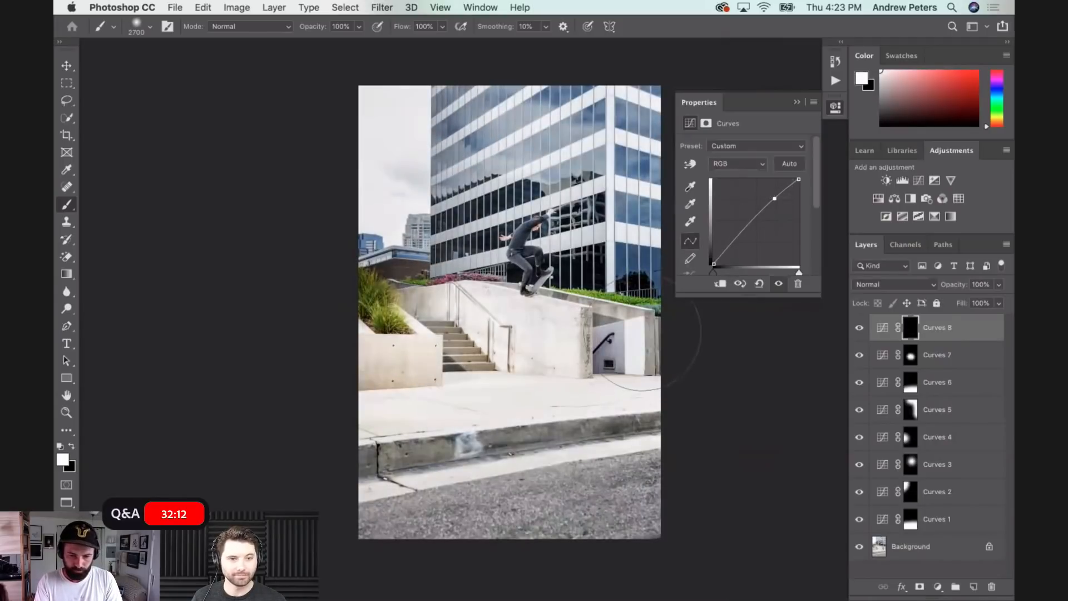
click(667, 294)
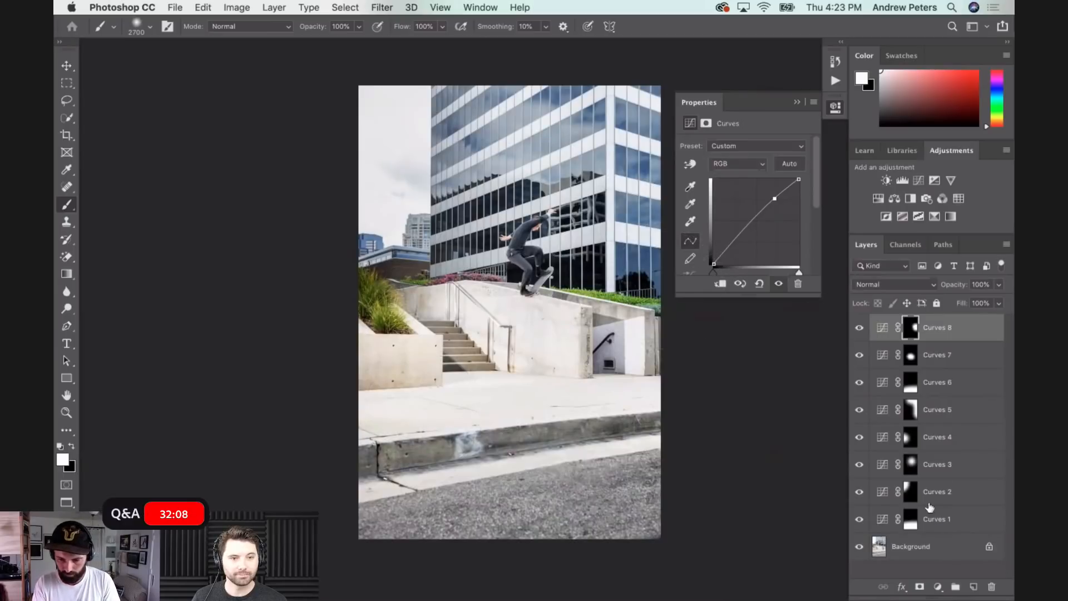
- Compare the photo with and without the Curves adjustments by toggling the layers' visibility
click(860, 328)
click(860, 329)
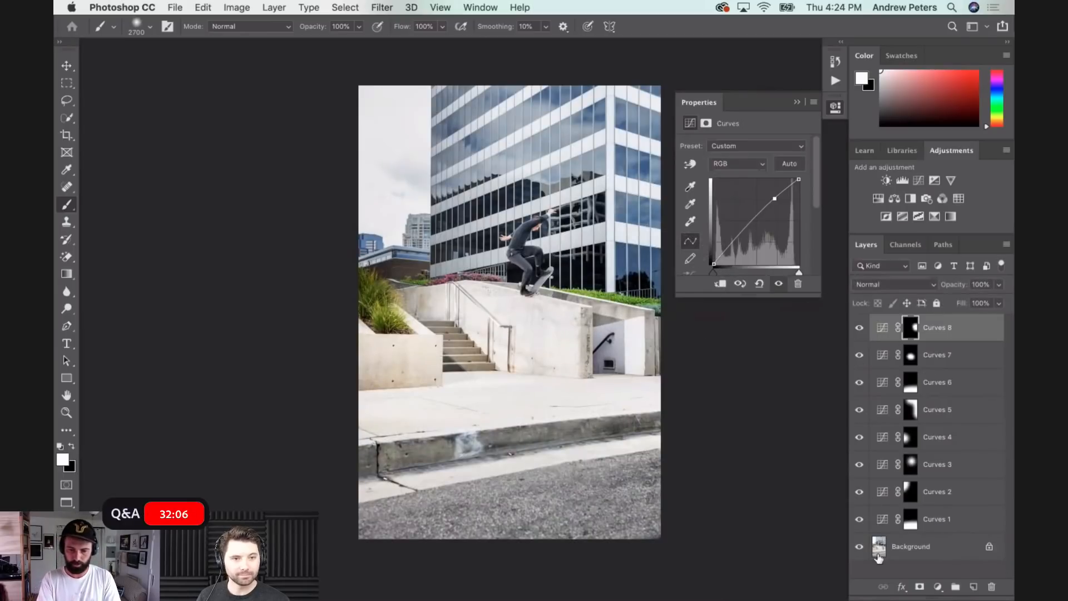
alt+click(860, 548)
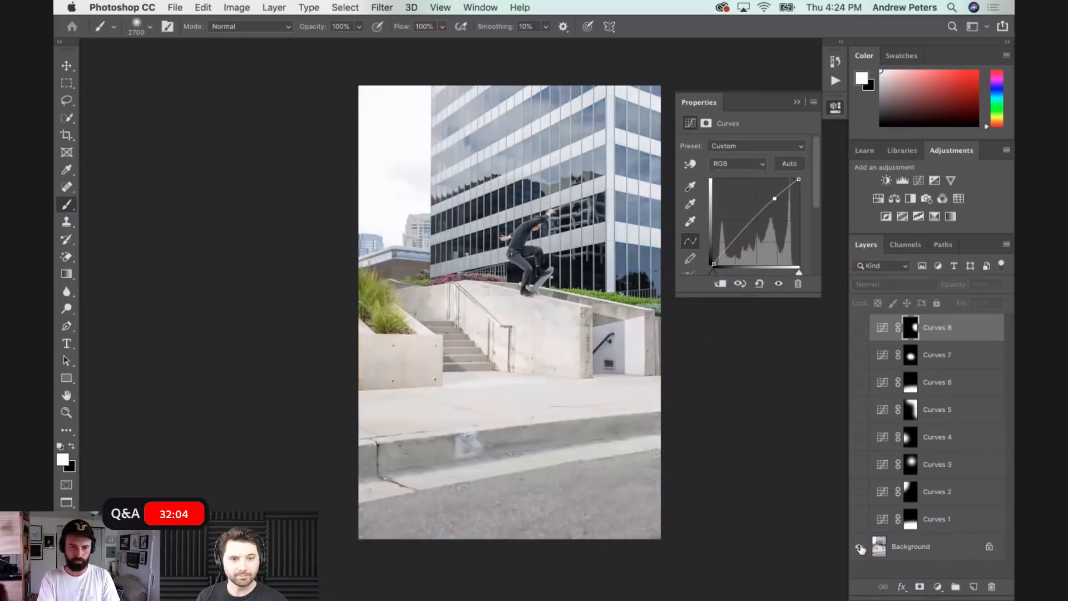
alt+click(861, 548)
alt+click(861, 548)
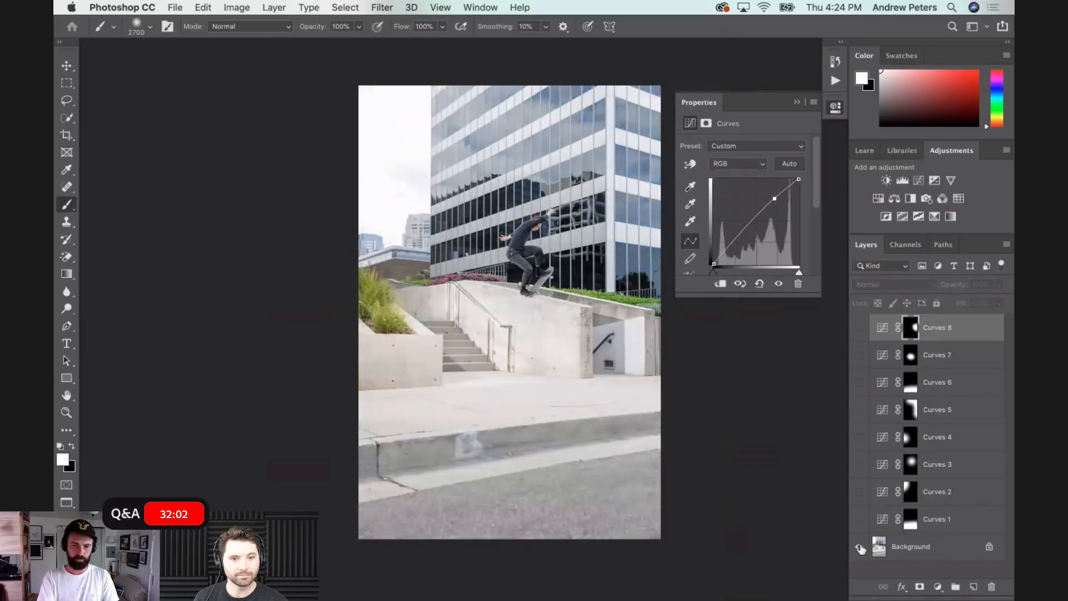
alt+click(861, 547)
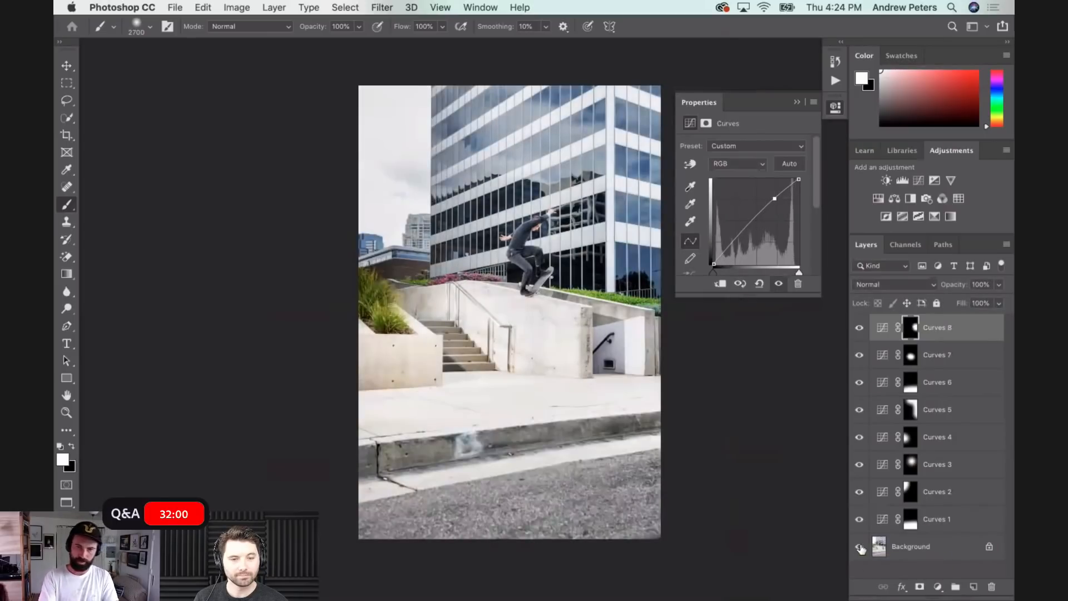
alt+click(861, 548)
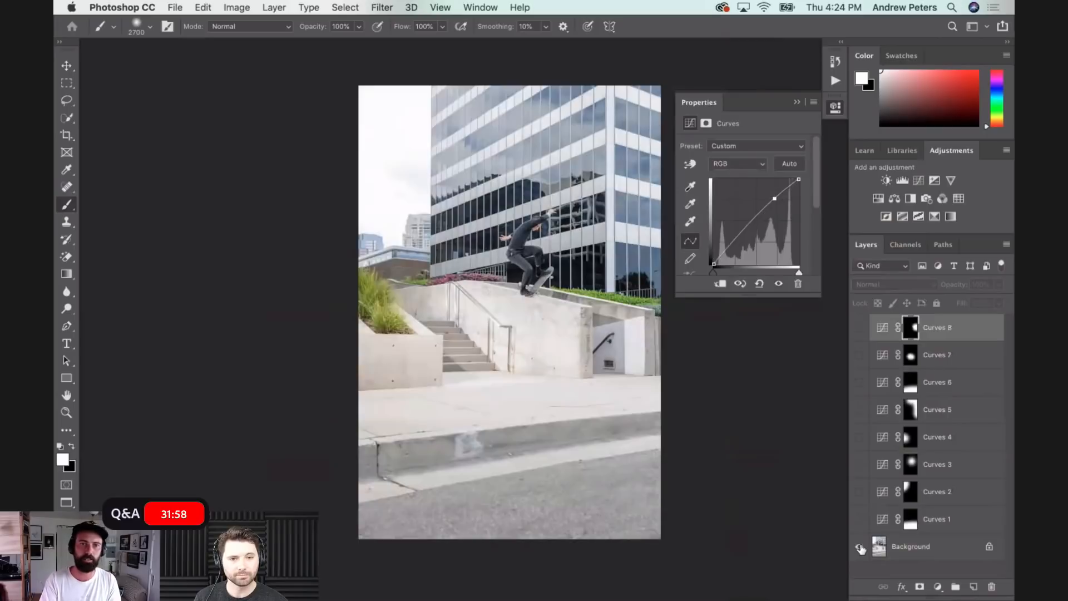
alt+click(860, 548)
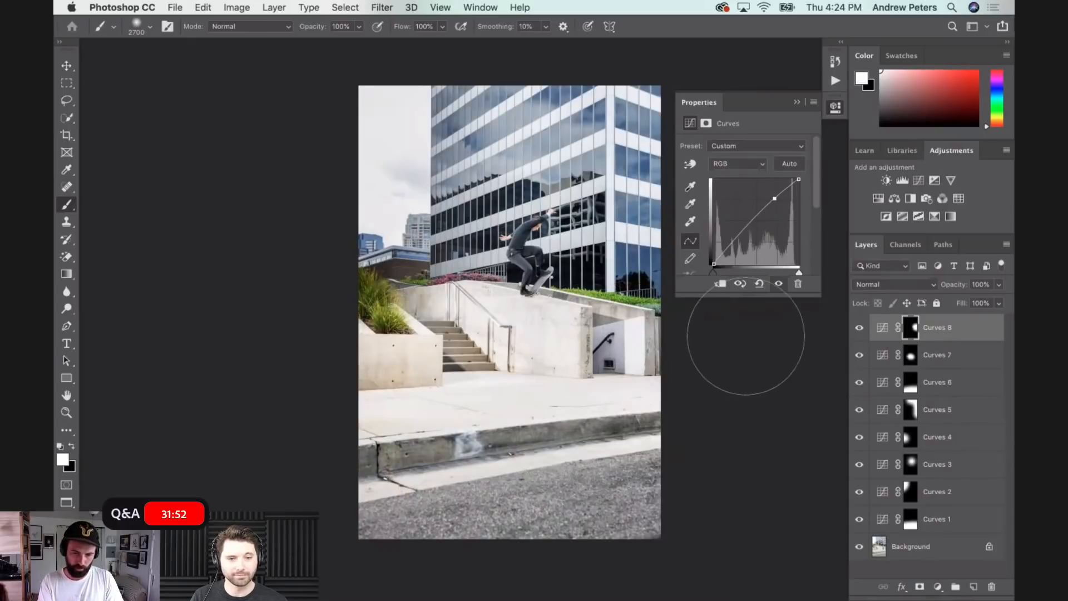
- Add a ninth Curves adjustment layer that strongly brightens the midtones, with a shadow anchor point and an extra point restraining the highlights
scroll(687, 306, up, 5)
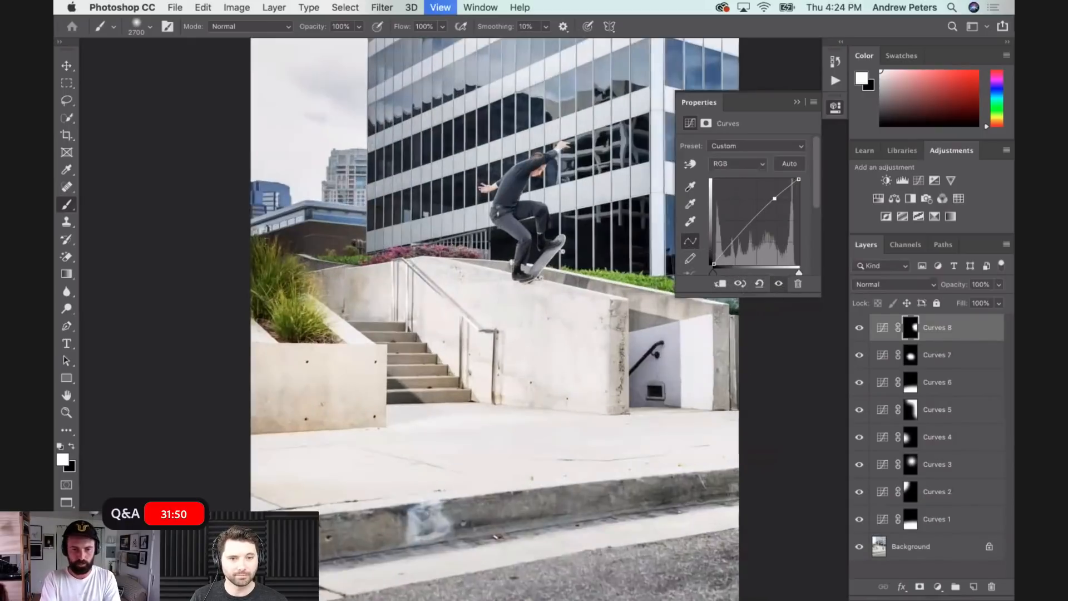
scroll(687, 306, up, 5)
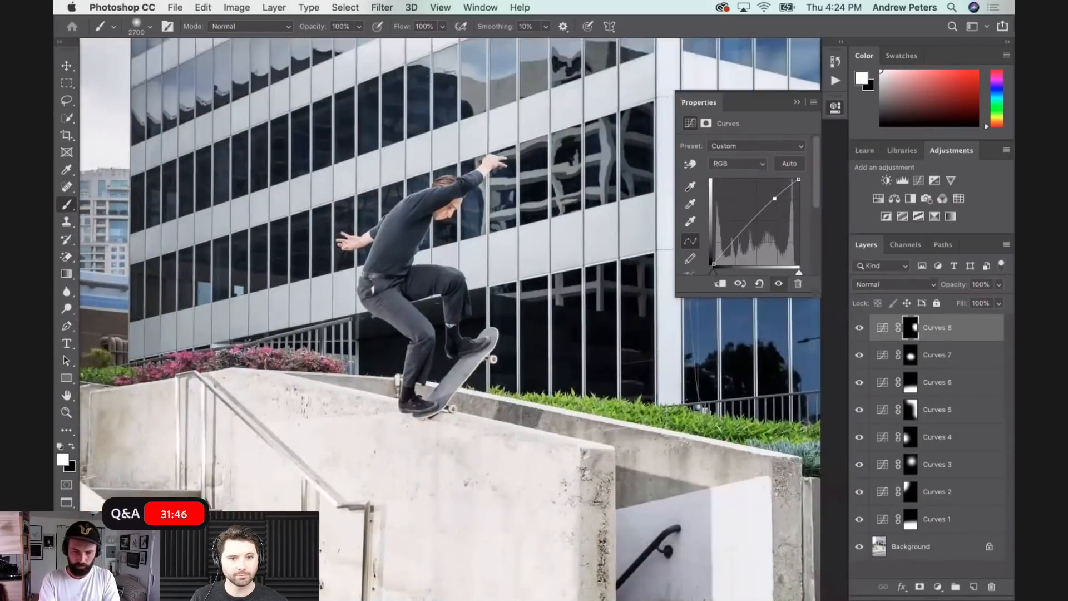
scroll(529, 223, up, 2)
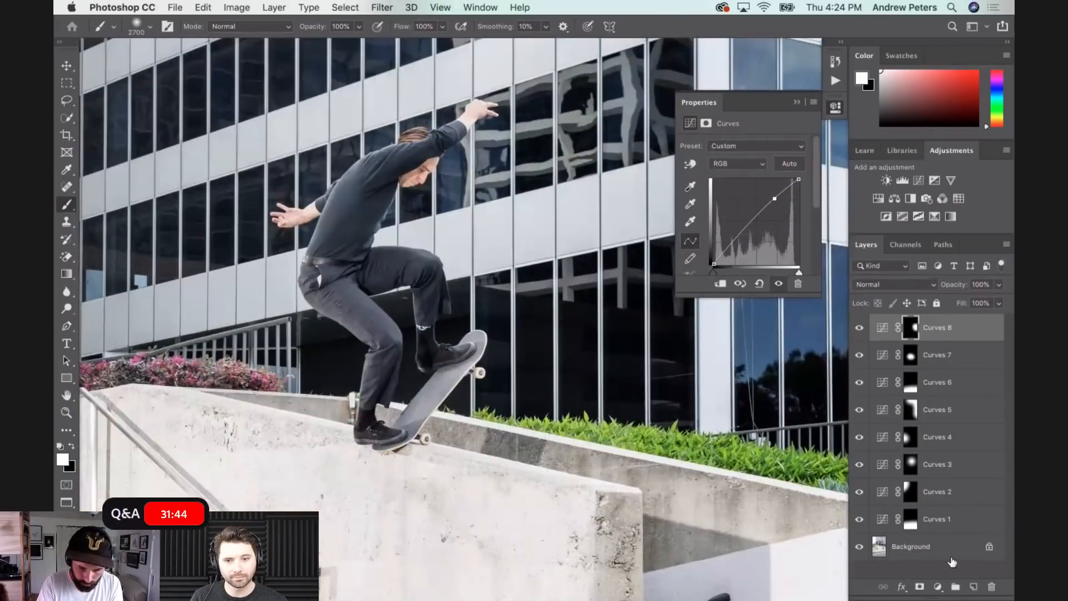
click(939, 587)
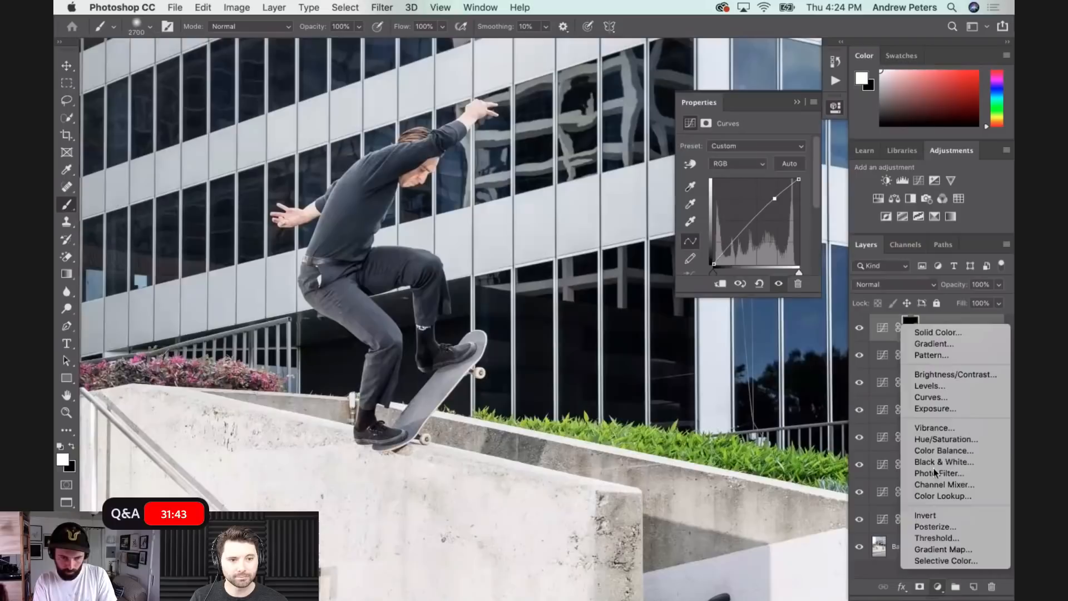
click(932, 398)
drag(761, 217, 772, 191)
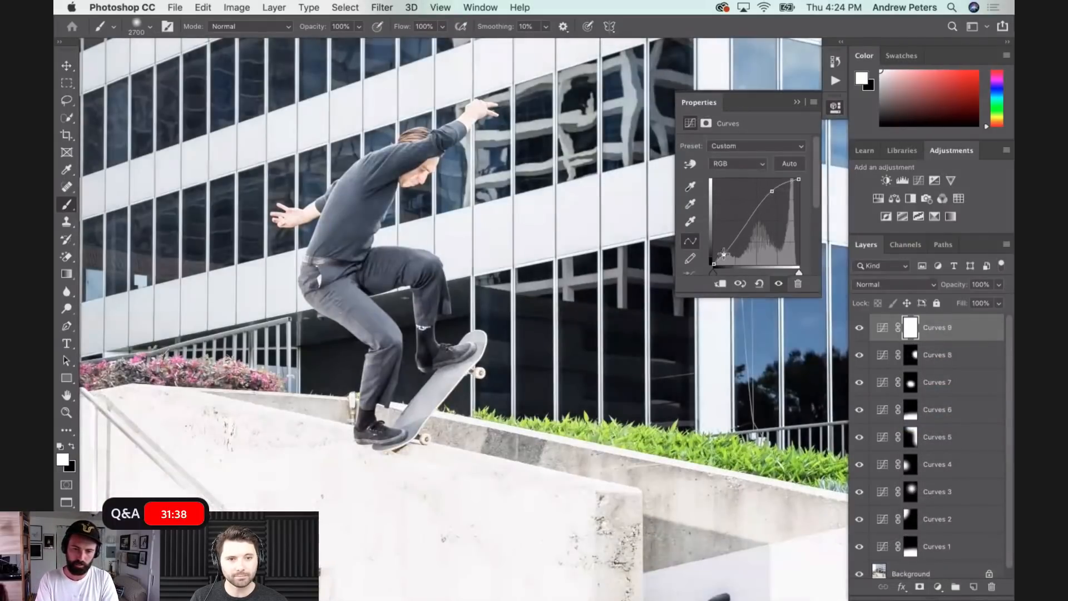
click(724, 254)
drag(772, 191, 759, 193)
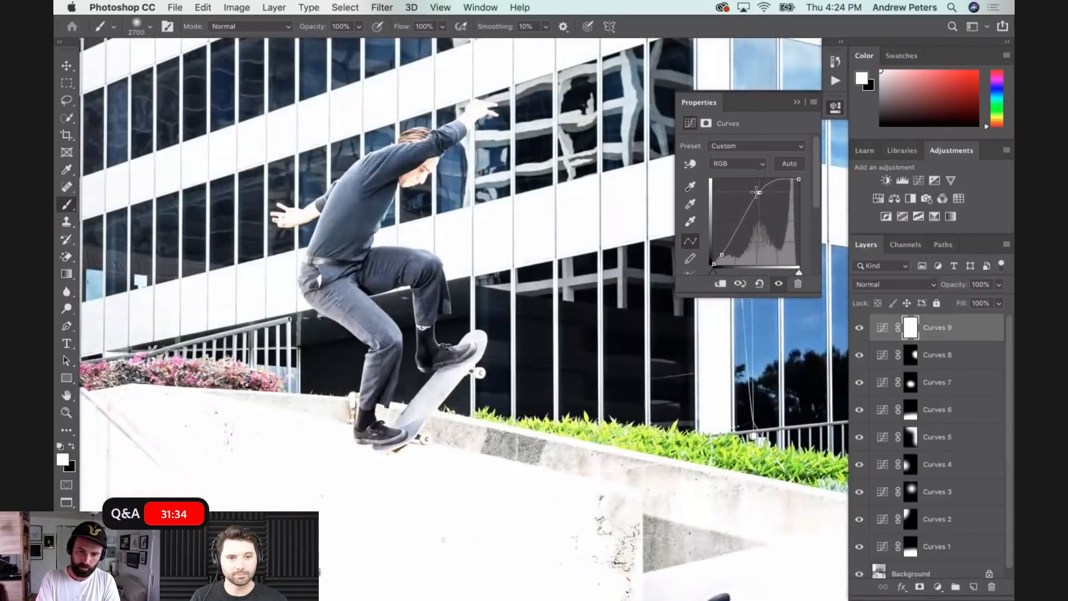
click(774, 185)
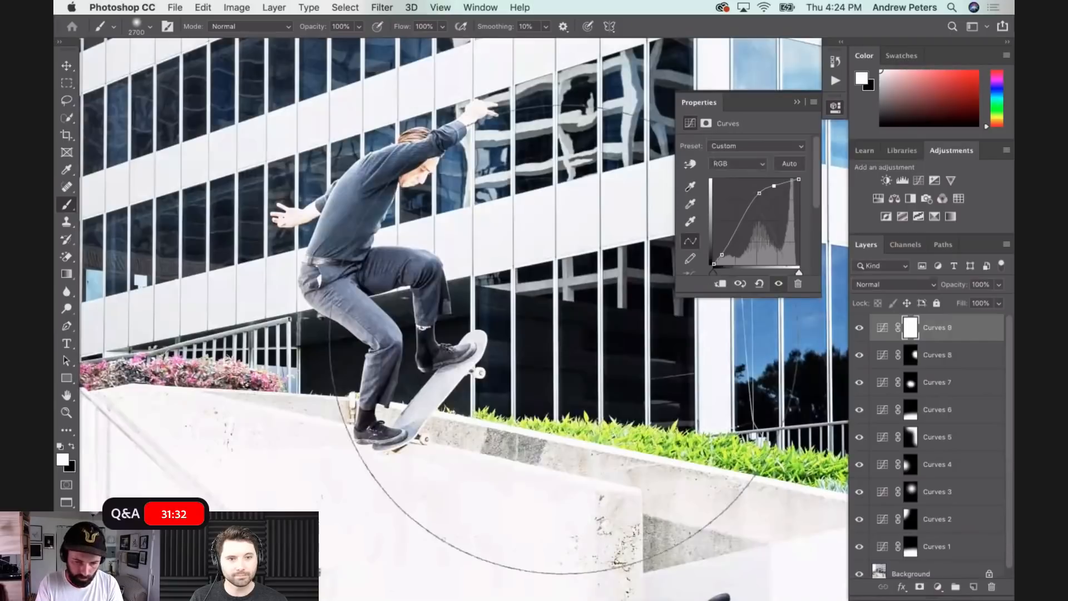
- Fill the ninth Curves layer's mask with black to hide its brightening across the whole photo
key(x)
key(alt+BackSpace)
key(x)
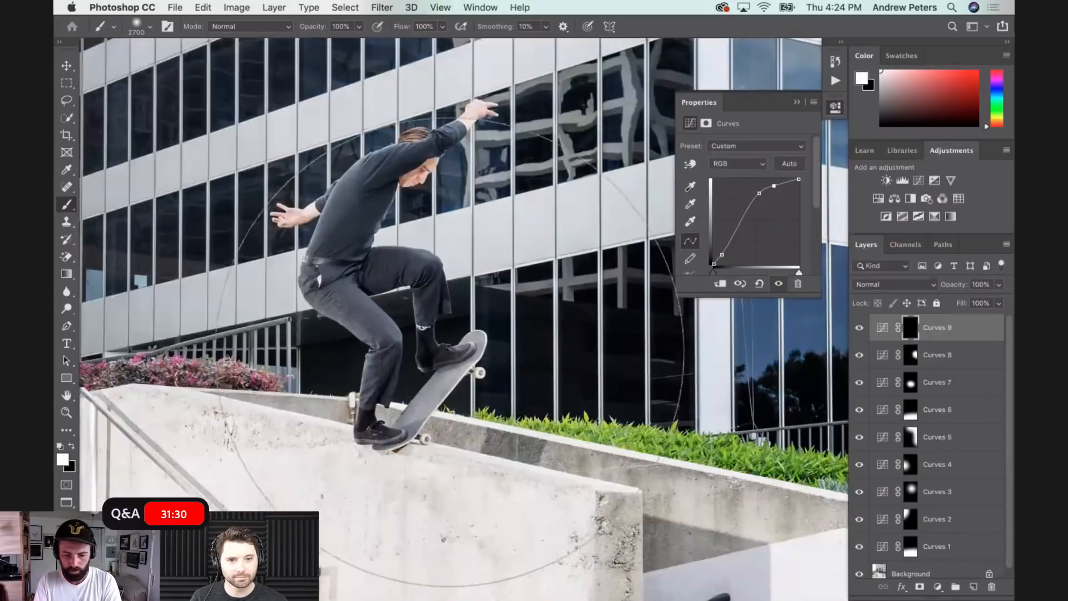
- Reduce the brush to 250 pixels and paint white on the ninth curve's mask over the skater's legs
key([)
key([)
key([)
key([)
key([)
key([)
key([)
key([)
key([)
key([)
key([)
key([)
key([)
key([)
key([)
key([)
key([)
key([)
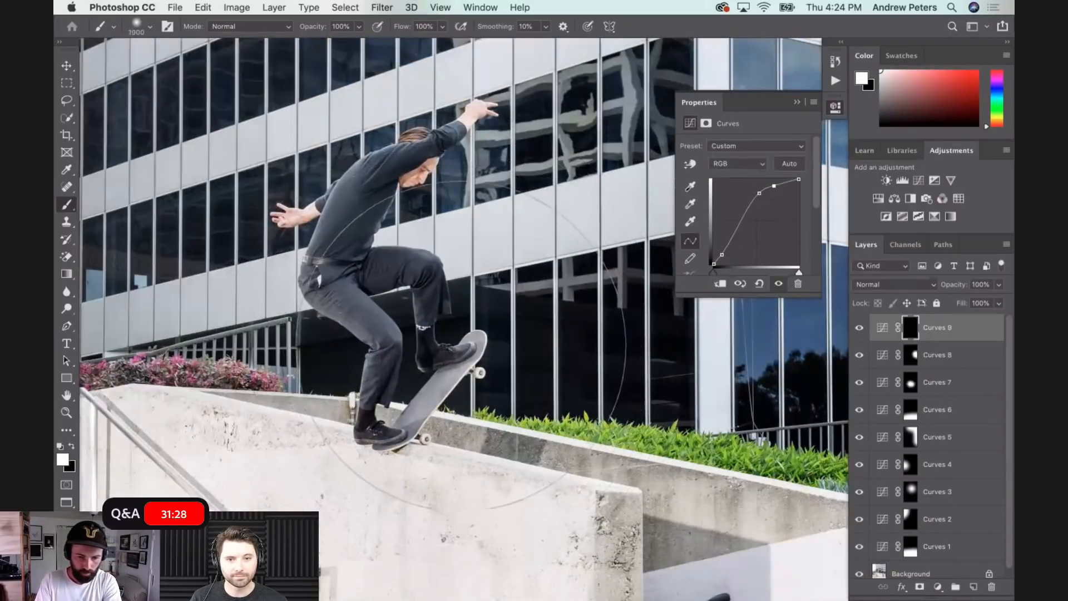
key([)
key([)
key([)
key([)
key([)
key([)
key([)
key([)
key([)
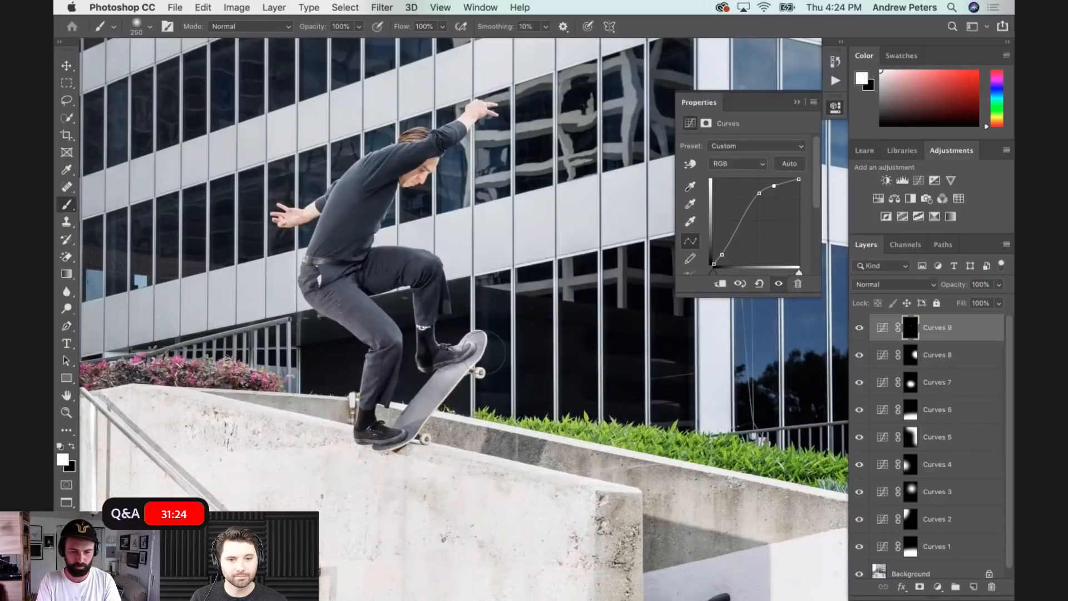
key(x)
key(x)
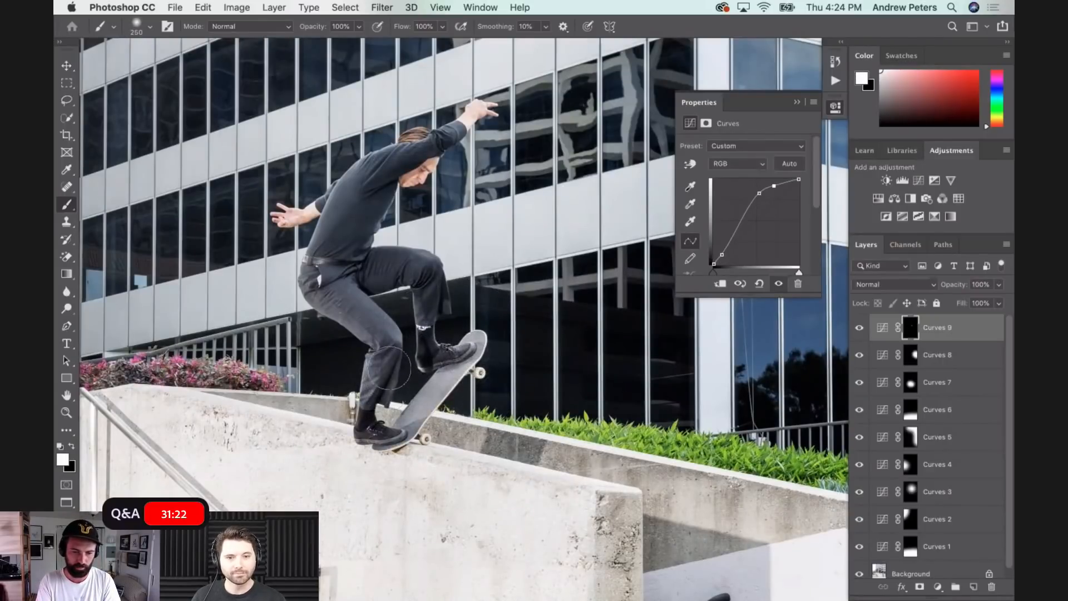
key(x)
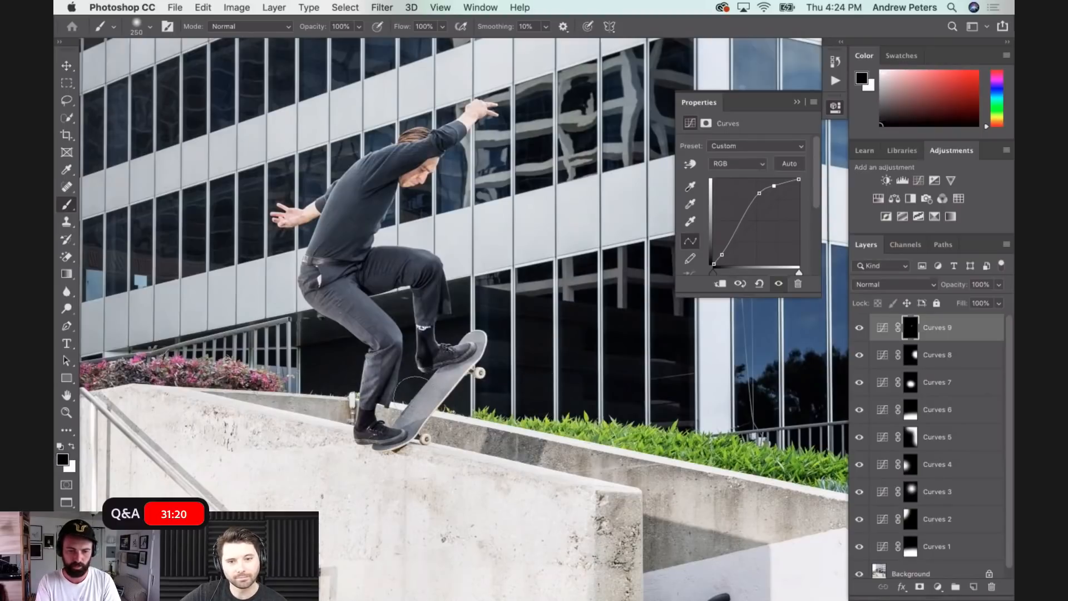
- Compare the full photo with and without the ninth Curves adjustment by toggling its visibility
click(853, 334)
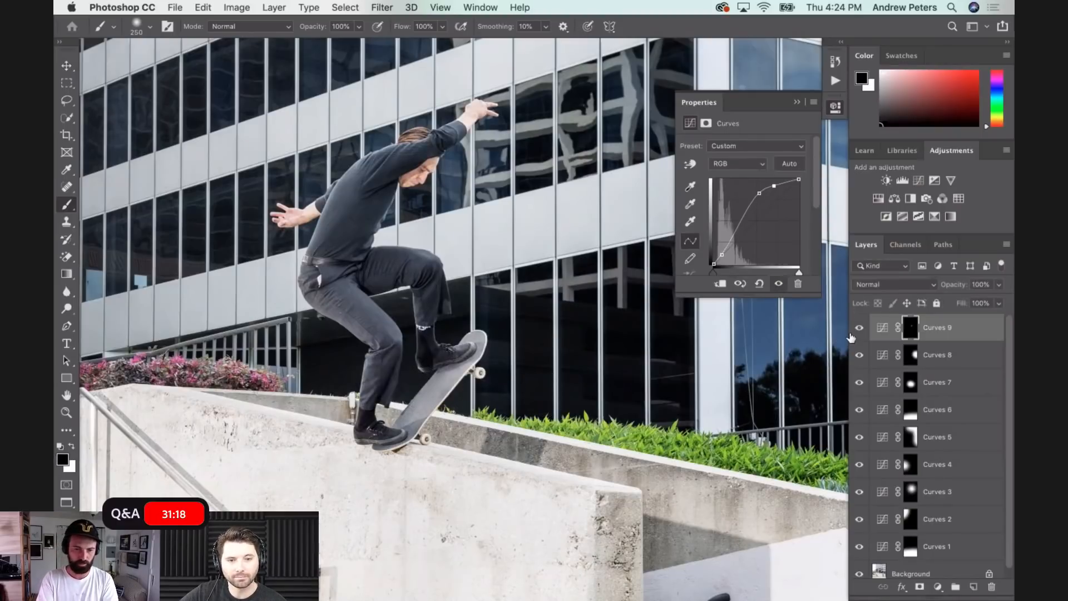
key(super+minus)
key(super+minus)
key(super+minus)
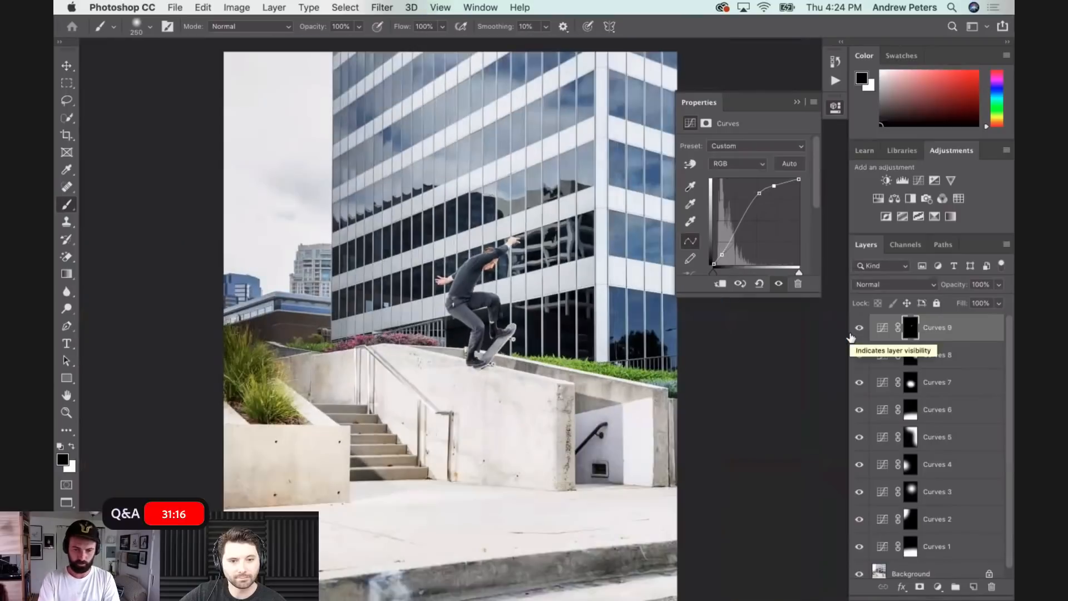
click(859, 332)
click(859, 333)
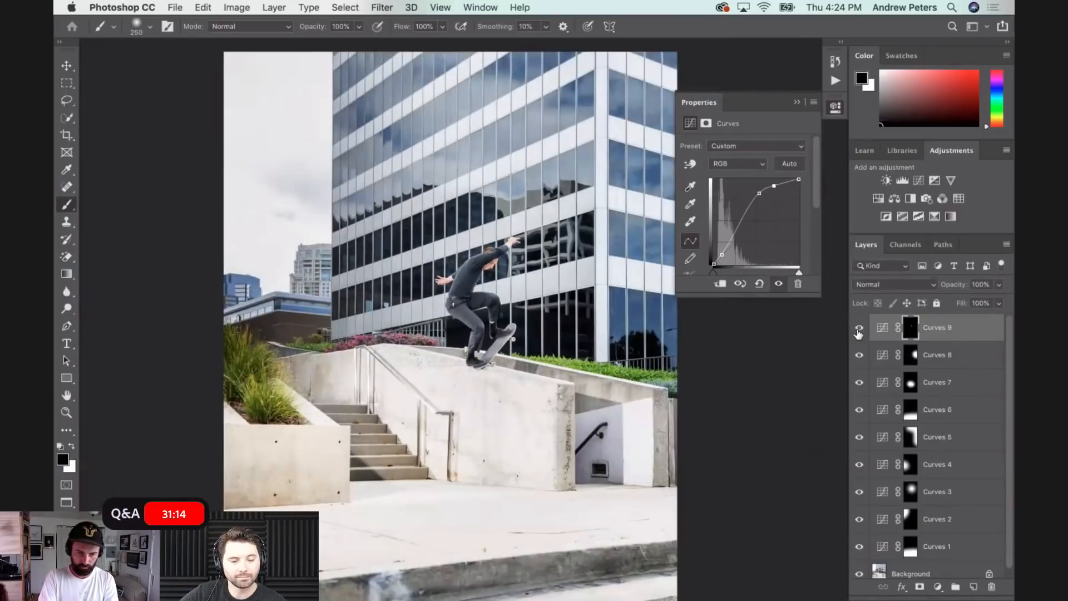
click(859, 332)
click(858, 332)
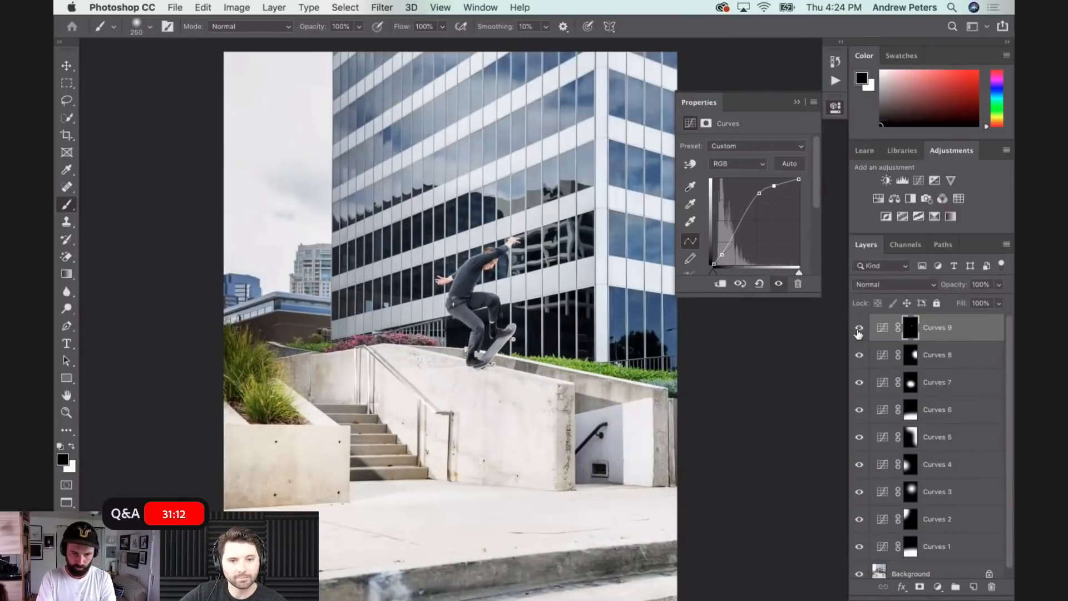
- Add a tenth Curves adjustment layer with raised midtones for the skater's face, and reduce the brush to 40 pixels
key(super+equal)
key(super+equal)
key(super+equal)
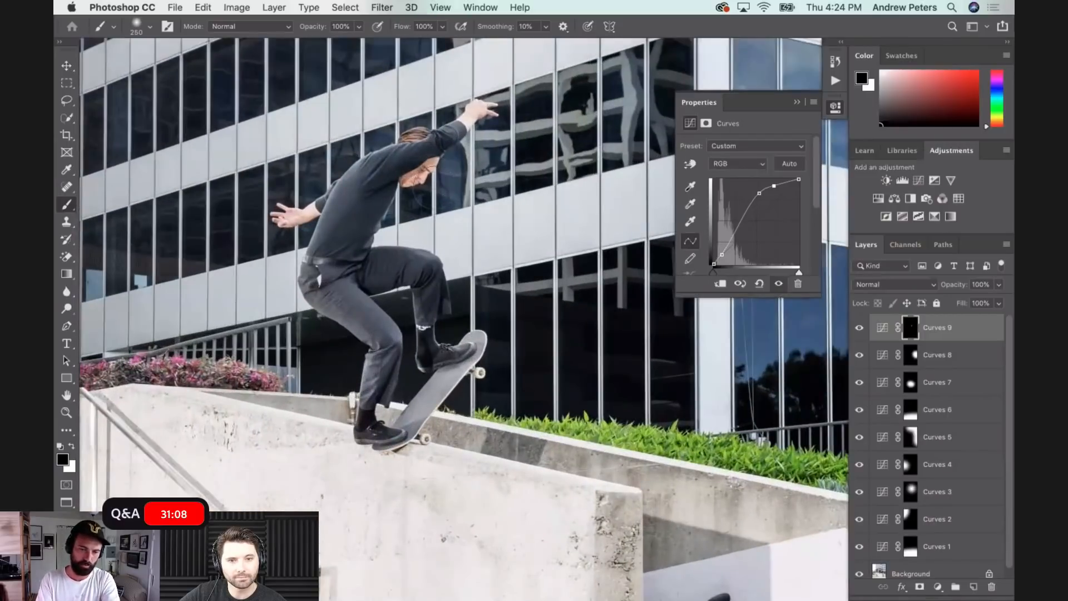
key(super+equal)
key(super+equal)
key(super+equal)
scroll(435, 223, up, 10)
key(bracketleft)
key(bracketleft)
key(bracketleft)
key(bracketleft)
key(bracketleft)
key(bracketleft)
key(bracketleft)
key(bracketleft)
key(bracketleft)
key(bracketleft)
key(bracketleft)
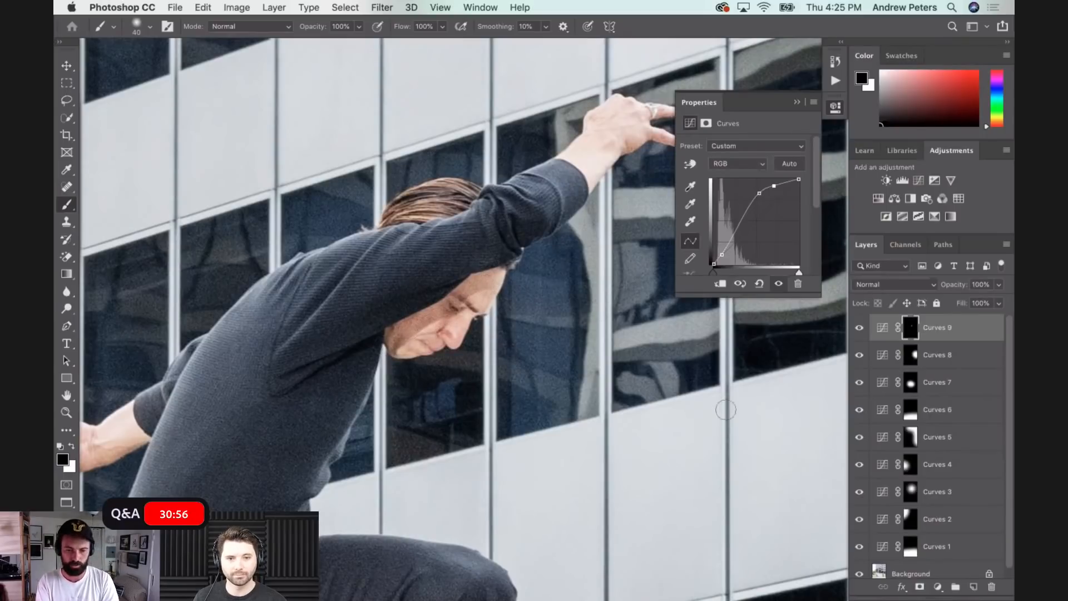
click(938, 587)
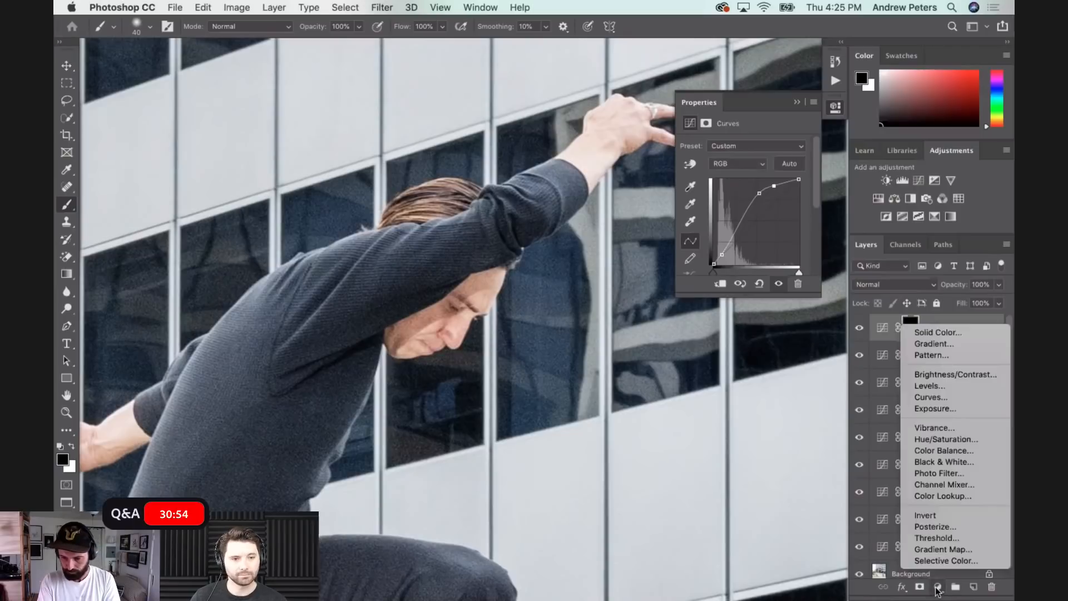
click(939, 397)
drag(753, 227, 749, 213)
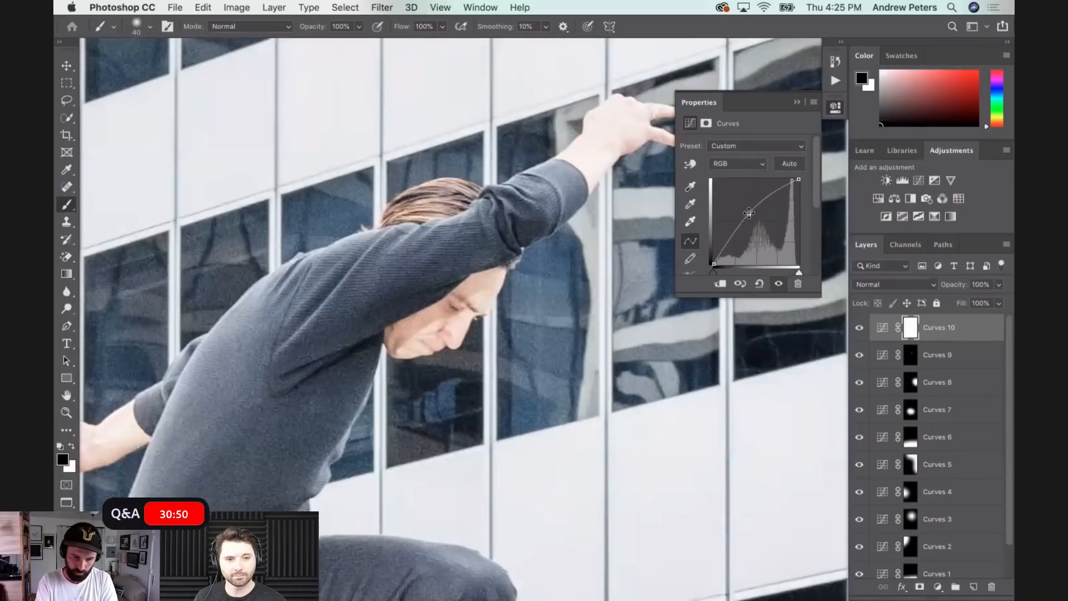
- Invert the tenth curve's mask to black and paint the skater's face white with a 35-pixel brush
key(x)
key(ctrl+i)
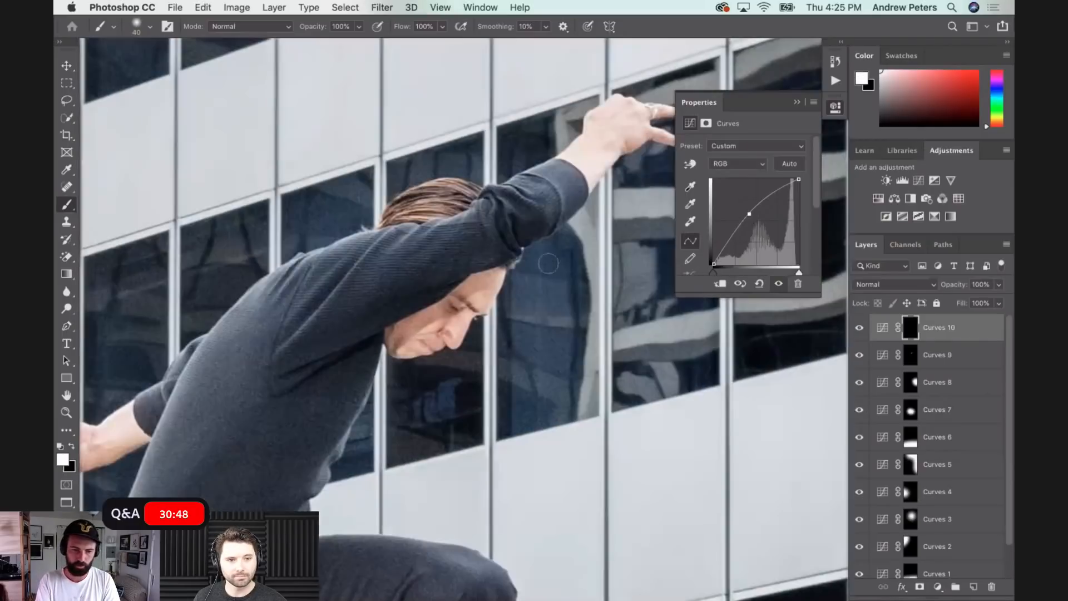
key(bracketleft)
mouse_move(498, 283)
mouse_down()
mouse_move(465, 278)
mouse_move(384, 350)
mouse_up()
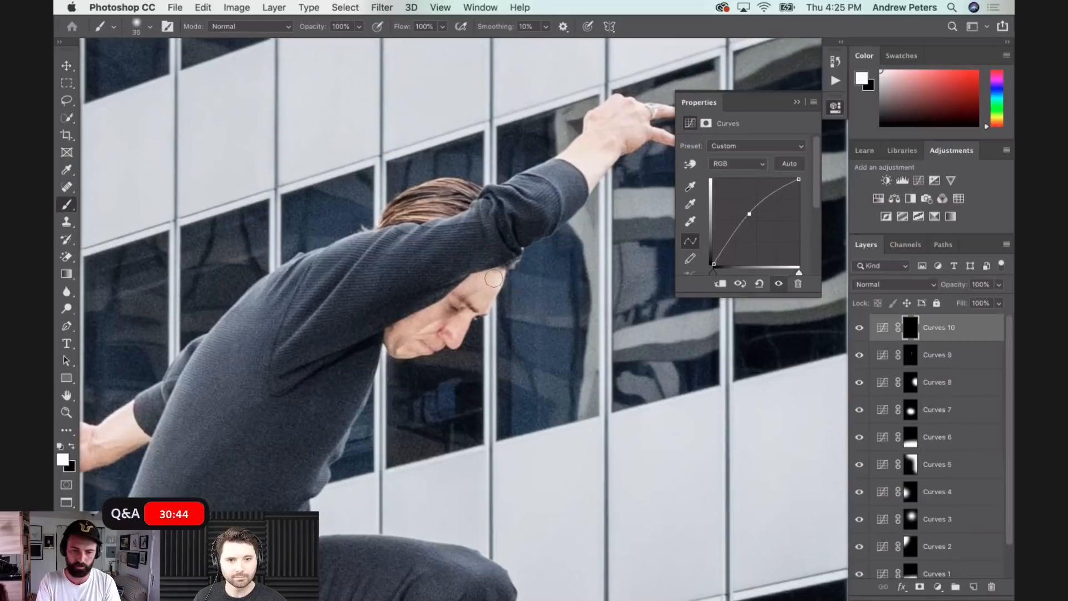
- Try extra shadow and highlight points on the tenth curve, compare the face with and without it, and delete the layer
key(x)
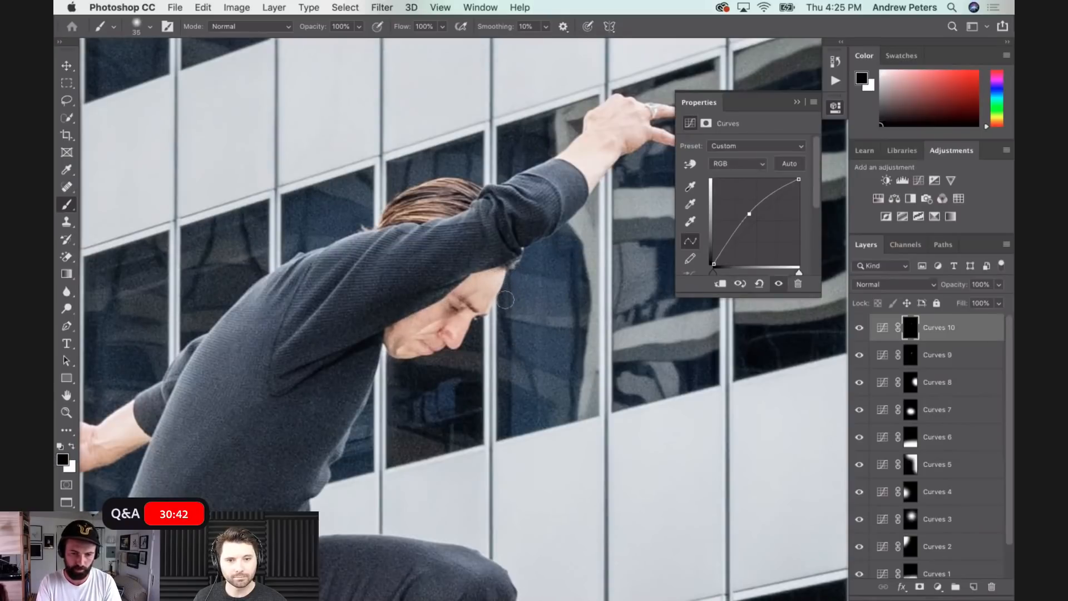
drag(725, 239, 731, 239)
drag(768, 197, 770, 194)
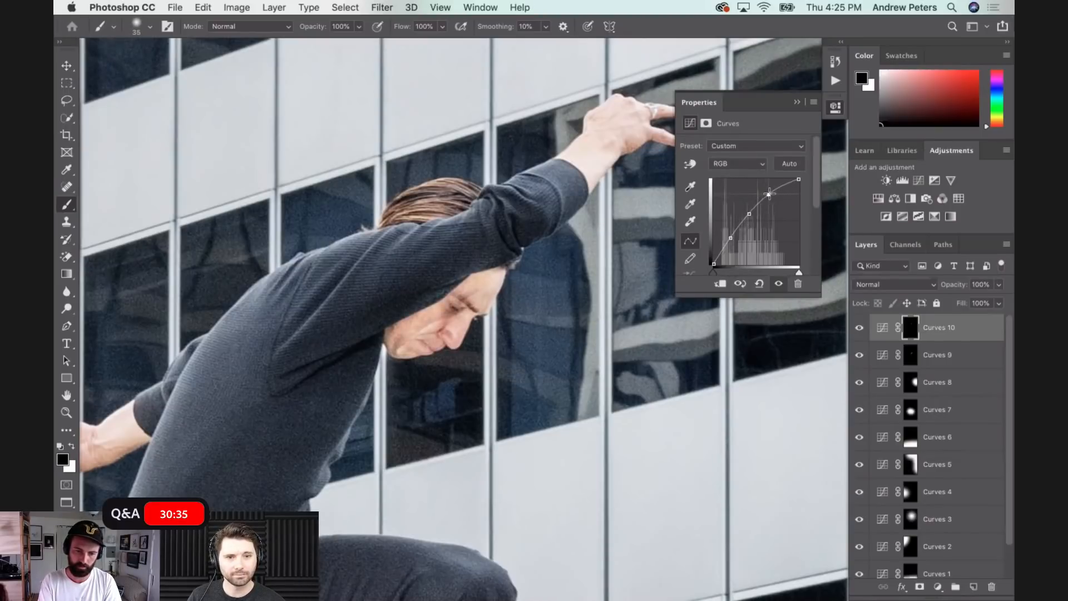
click(860, 328)
click(860, 328)
click(860, 328)
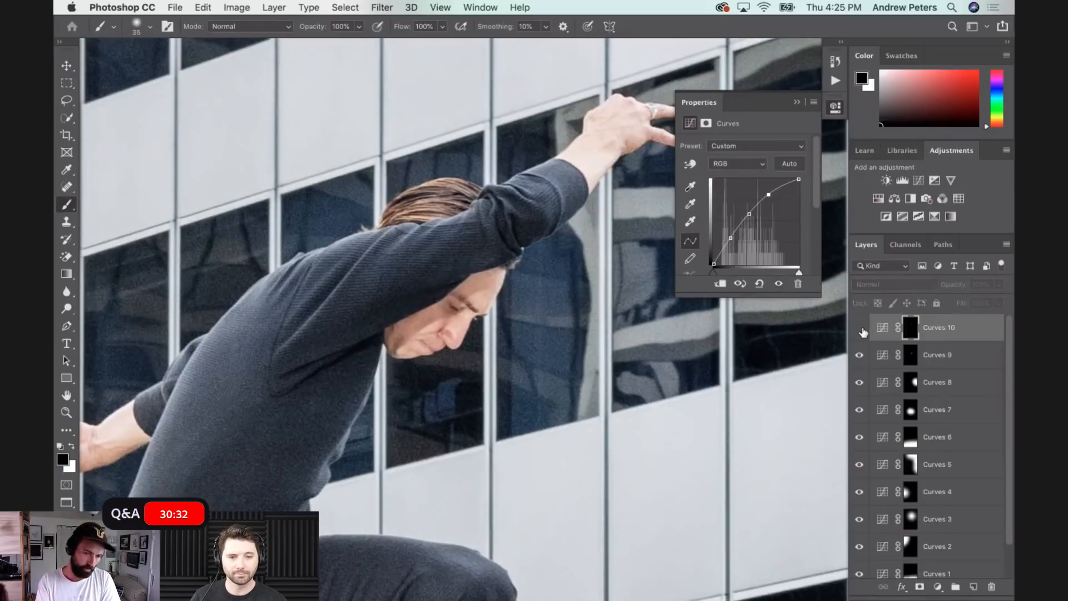
drag(942, 331, 992, 587)
- Add a Color Balance adjustment layer and set its shadows to Cyan–Red -18, Magenta–Green -10 and Yellow–Blue +3
key(super+0)
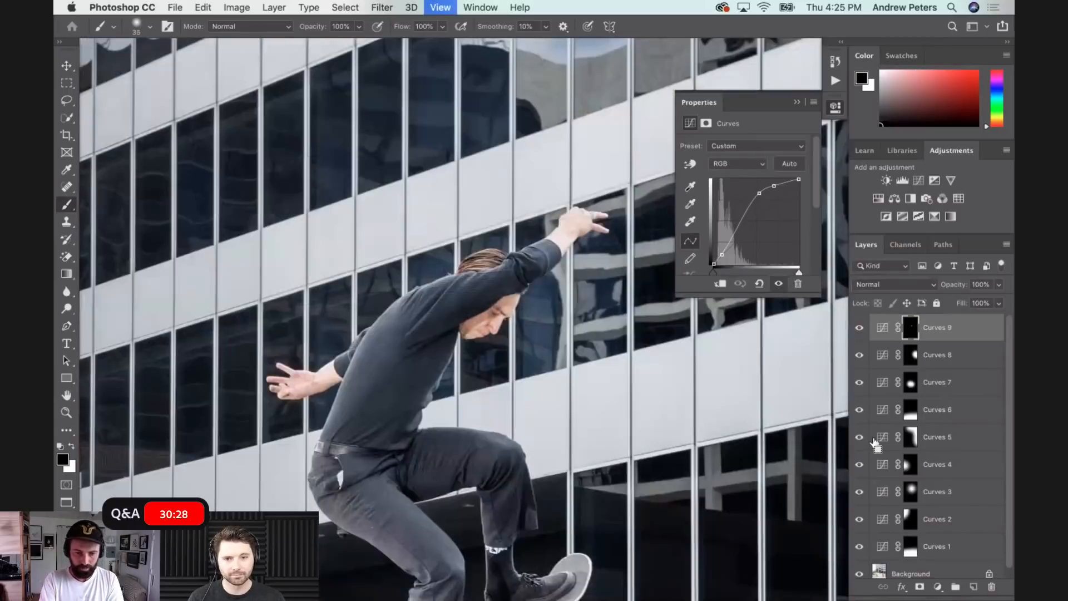
key(super+minus)
drag(545, 446, 385, 232)
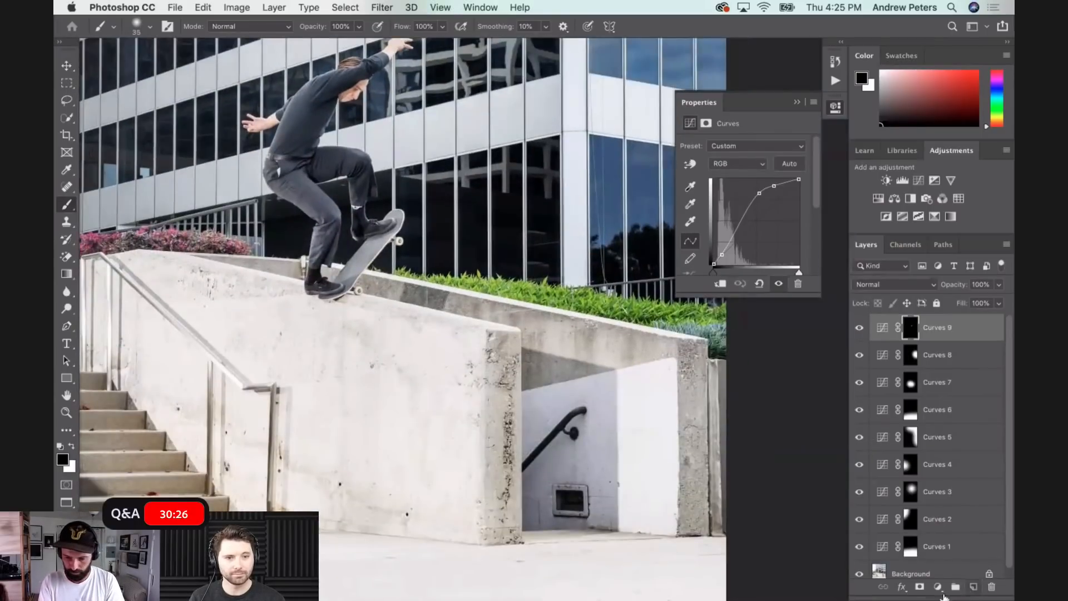
click(938, 587)
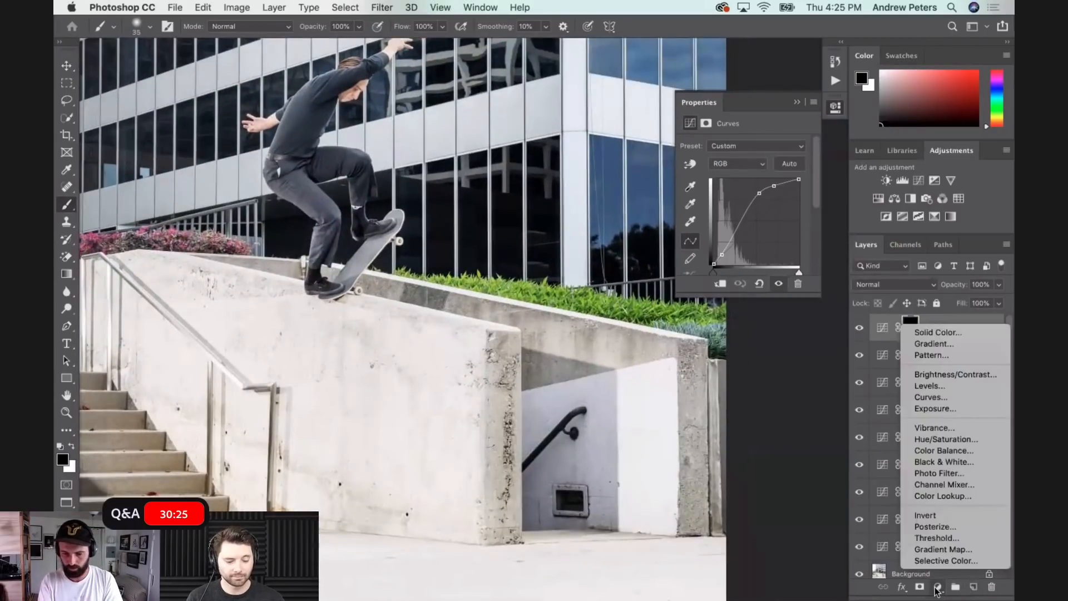
click(958, 456)
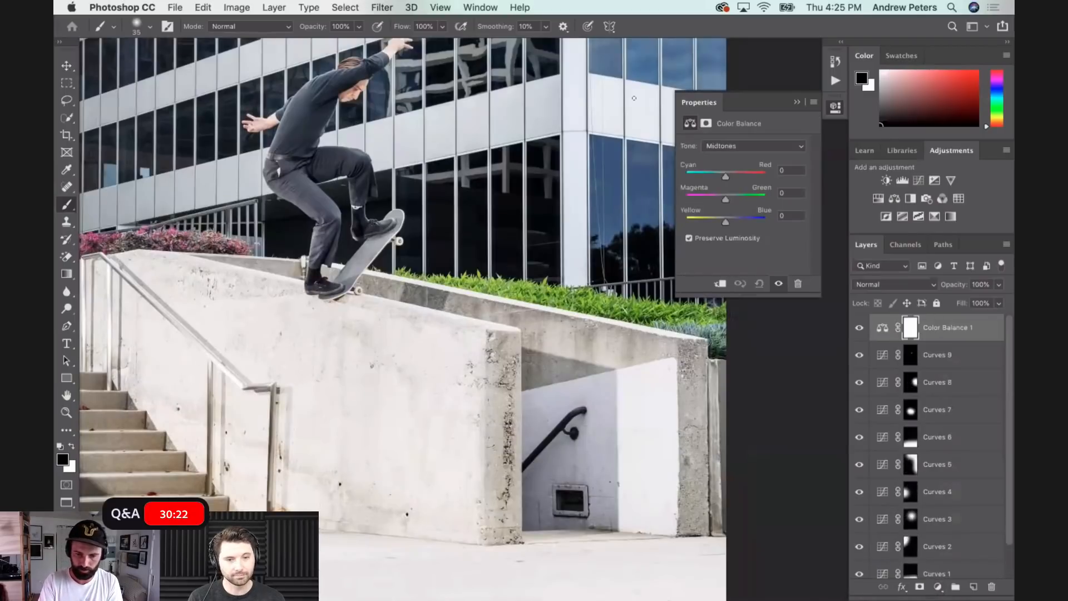
click(736, 147)
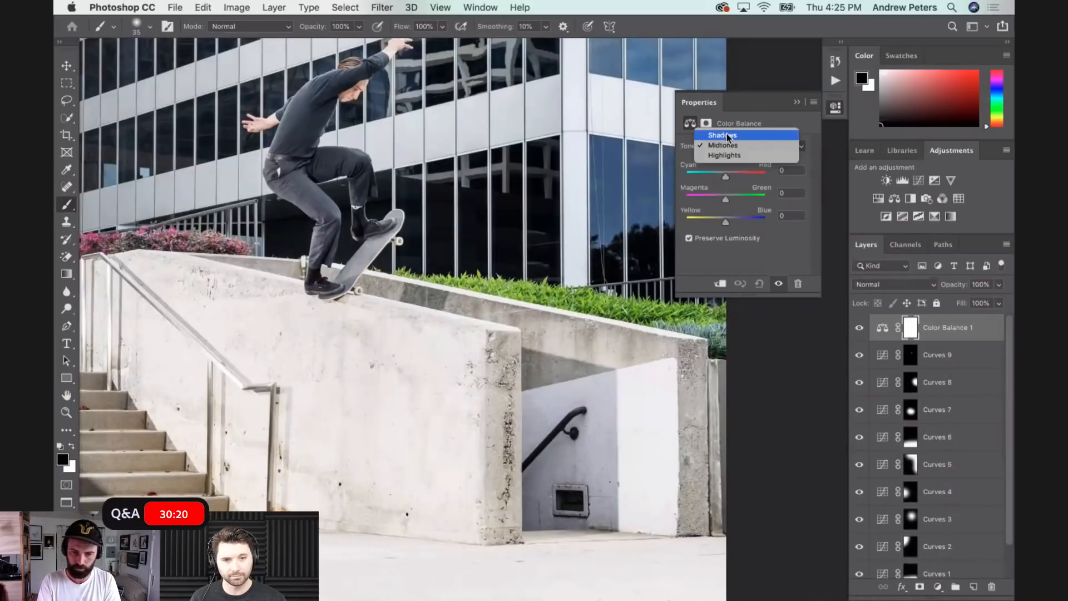
click(724, 135)
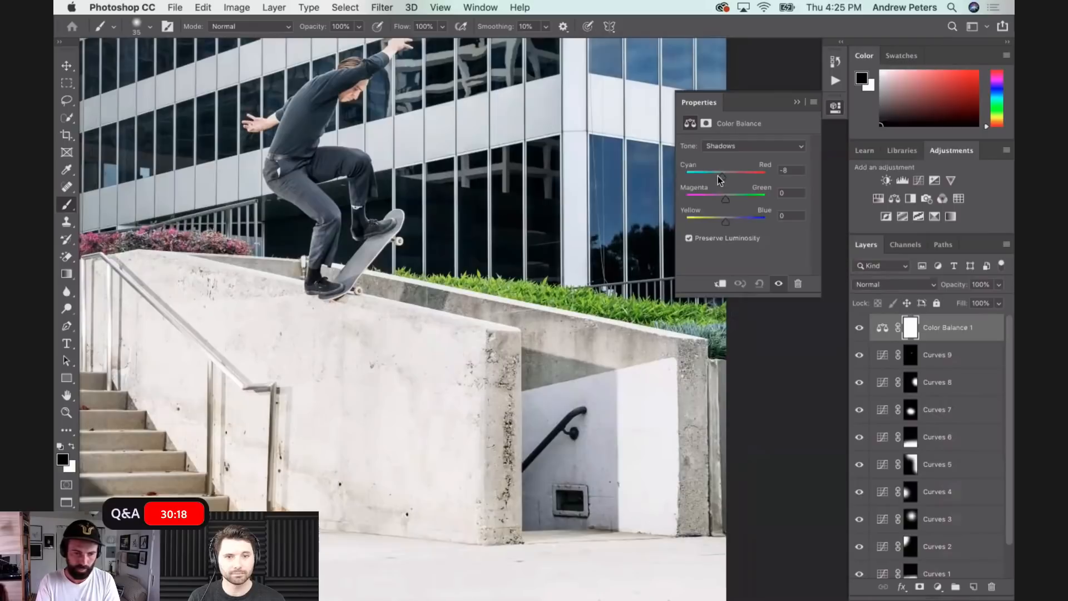
drag(725, 198, 721, 198)
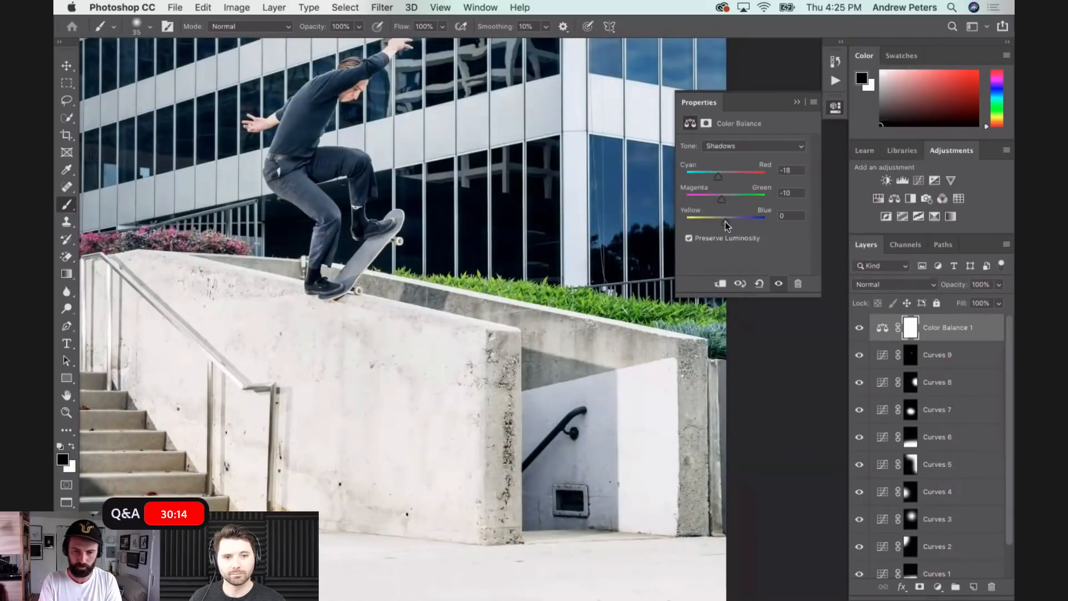
drag(726, 222, 727, 222)
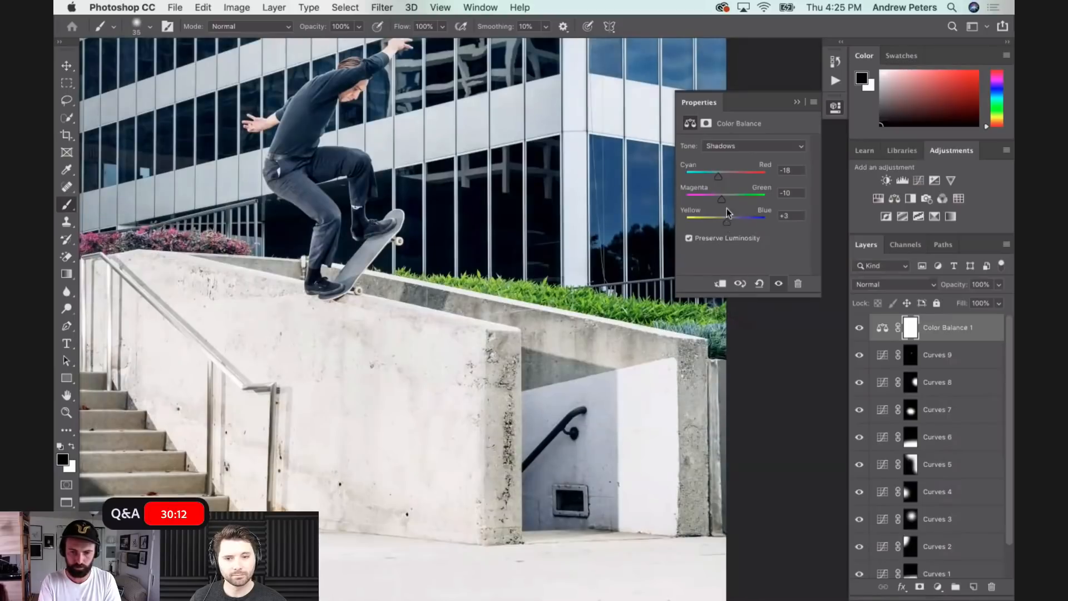
- Rebalance the shadows to Cyan–Red +3 and Magenta–Green -8 while judging the whole photo
key(super+minus)
key(super+minus)
key(super+minus)
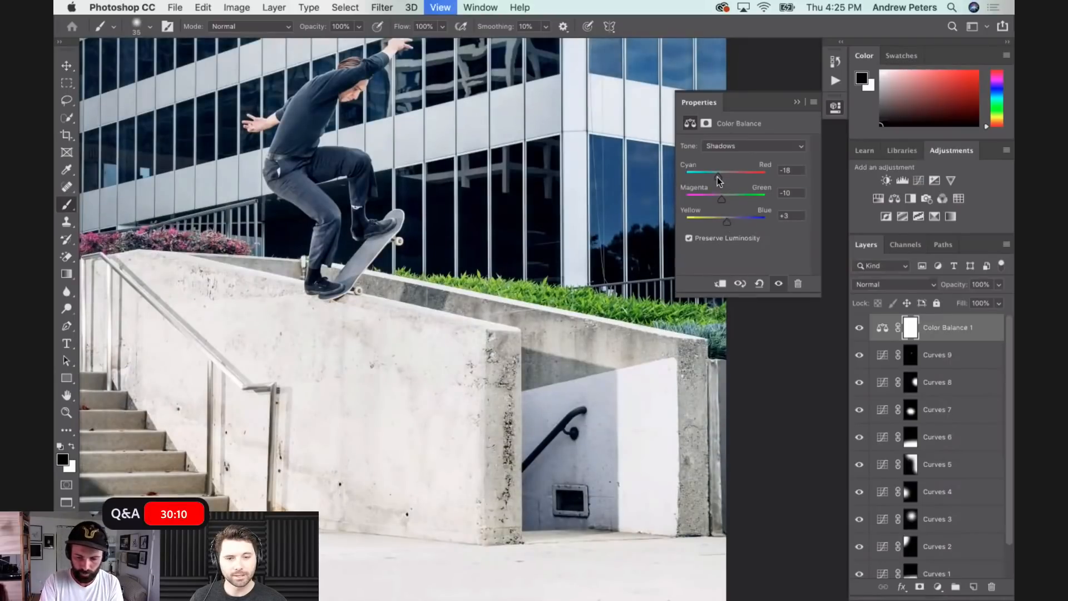
key(super+equal)
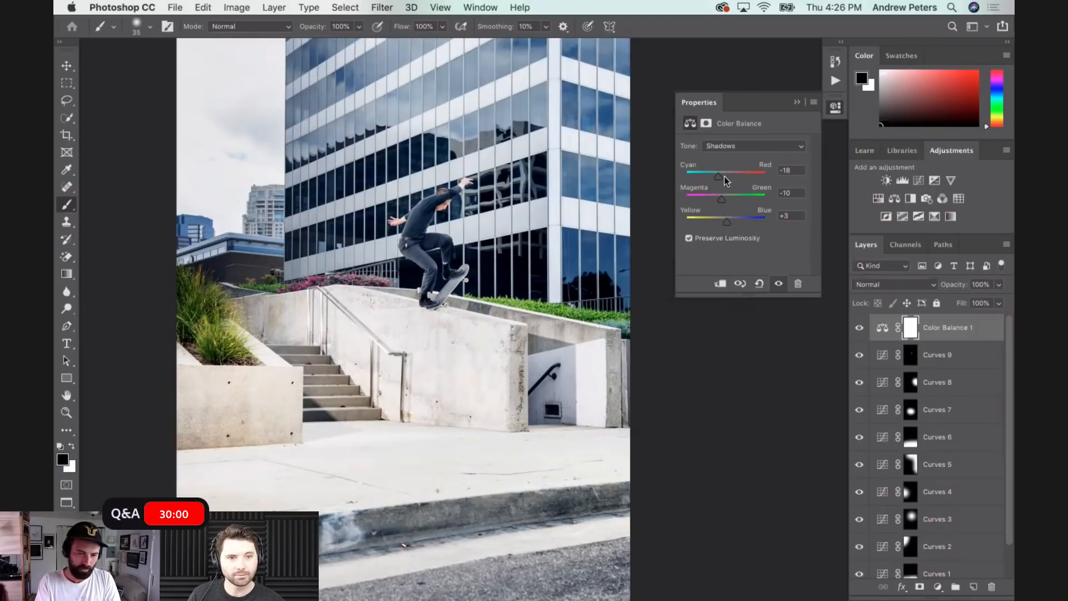
drag(719, 175, 723, 196)
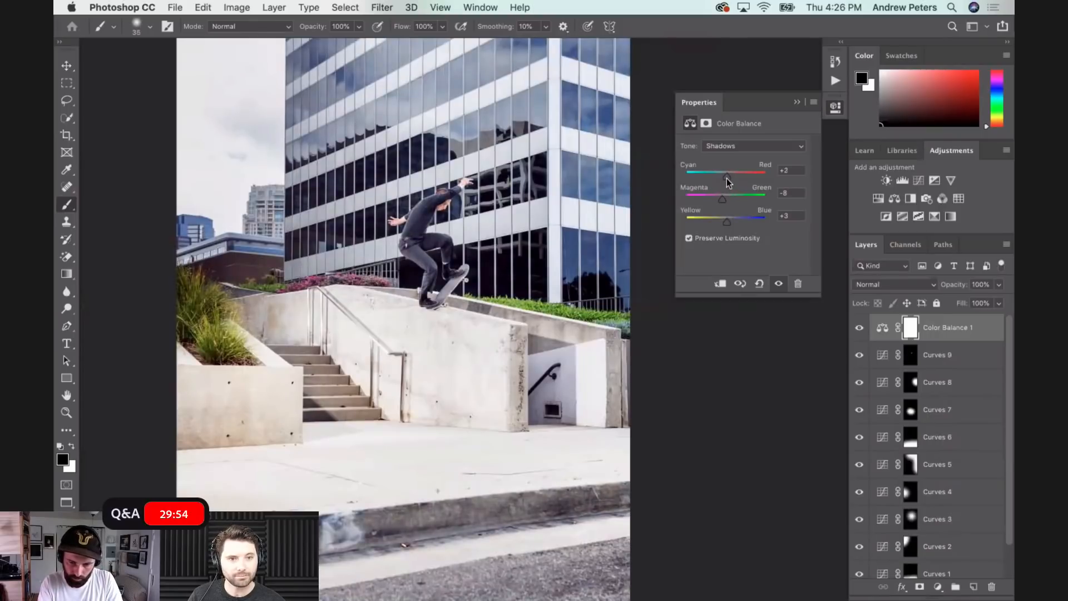
drag(728, 178, 726, 178)
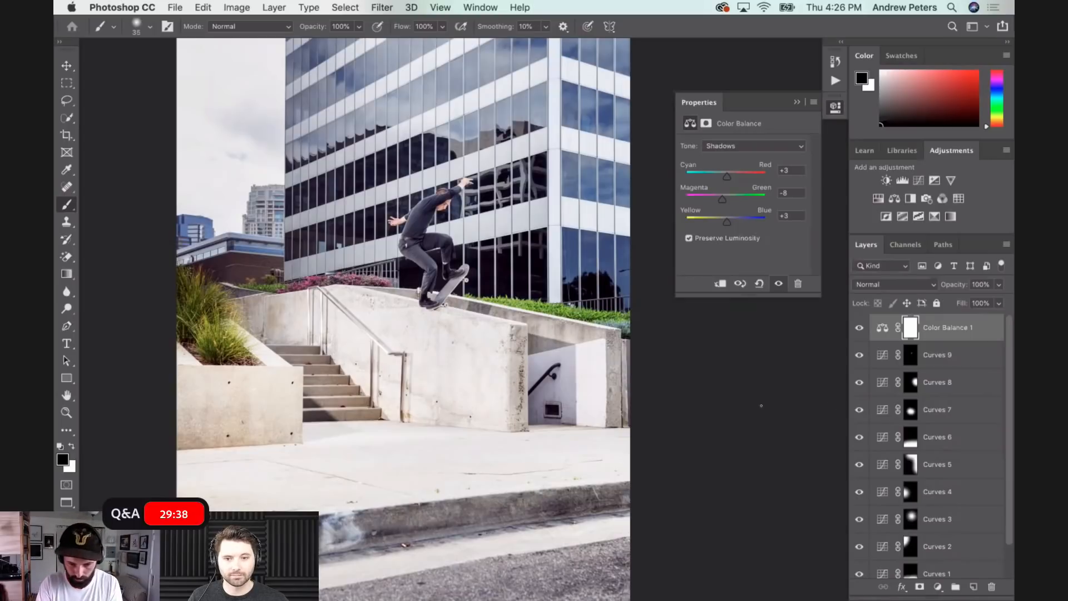
- Add a Hue/Saturation adjustment layer above the Color Balance layer and turn on Colorize
key(super+minus)
key(super+minus)
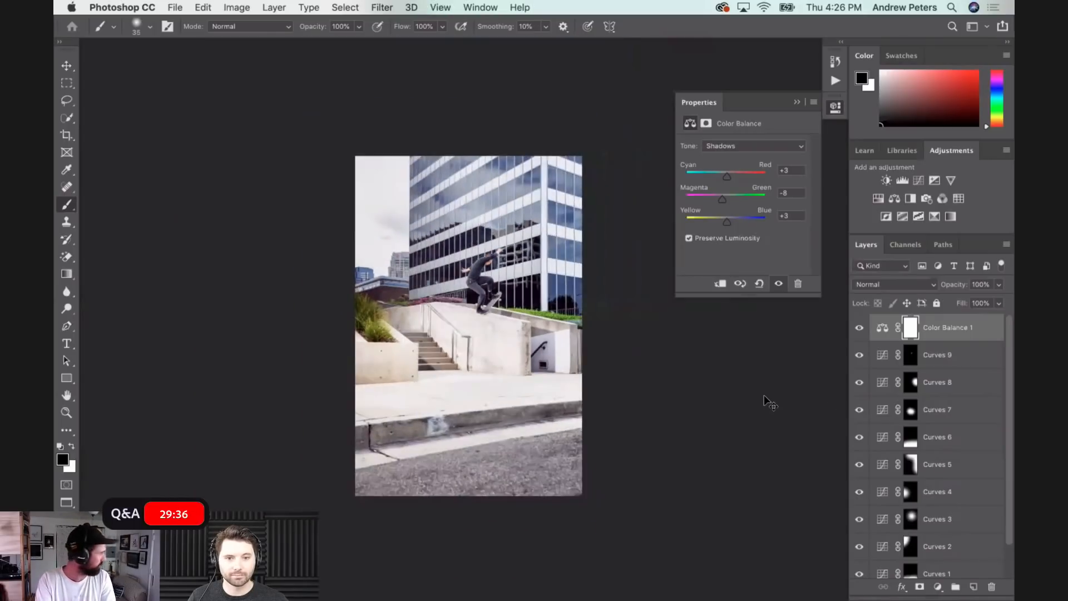
key(super+plus)
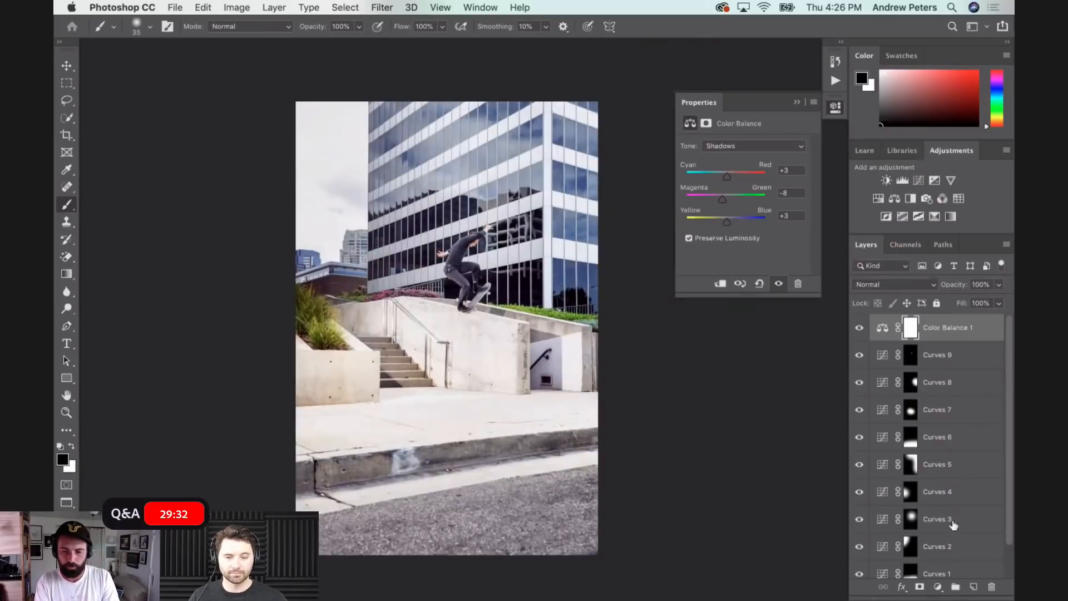
click(938, 587)
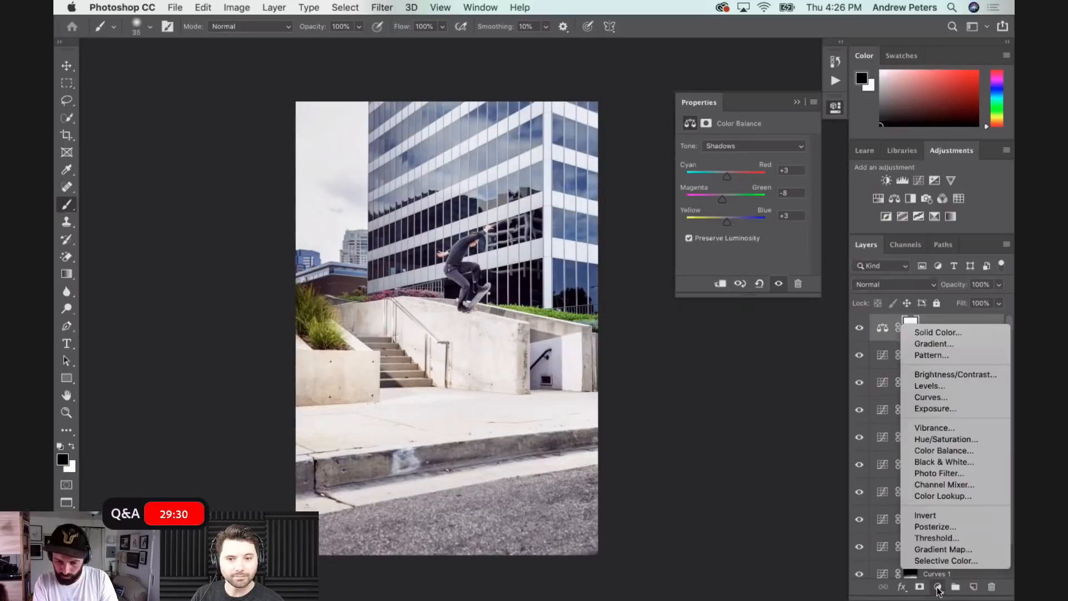
click(946, 439)
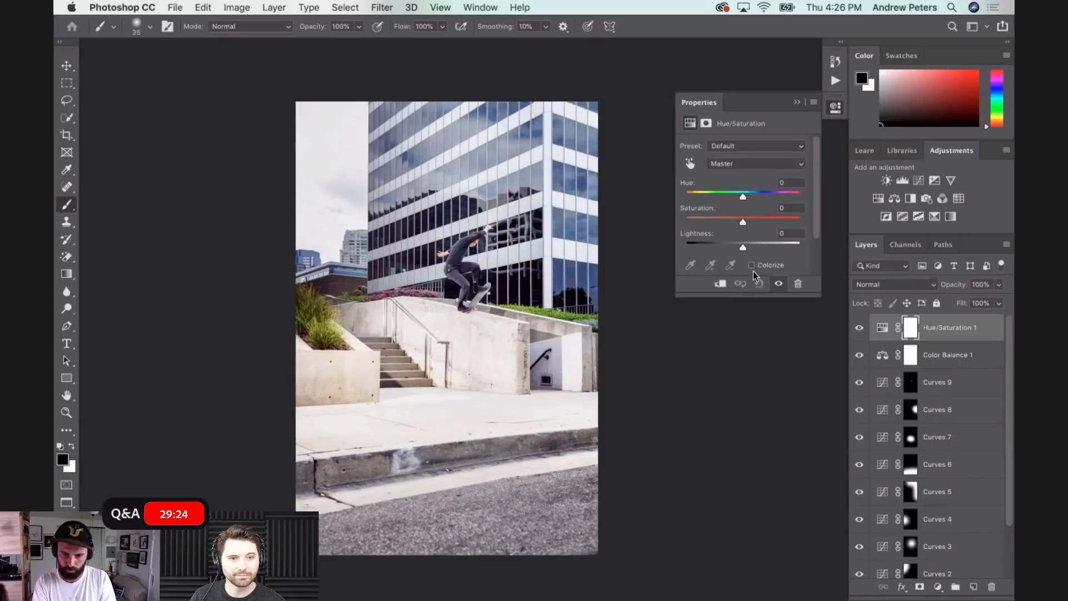
click(752, 265)
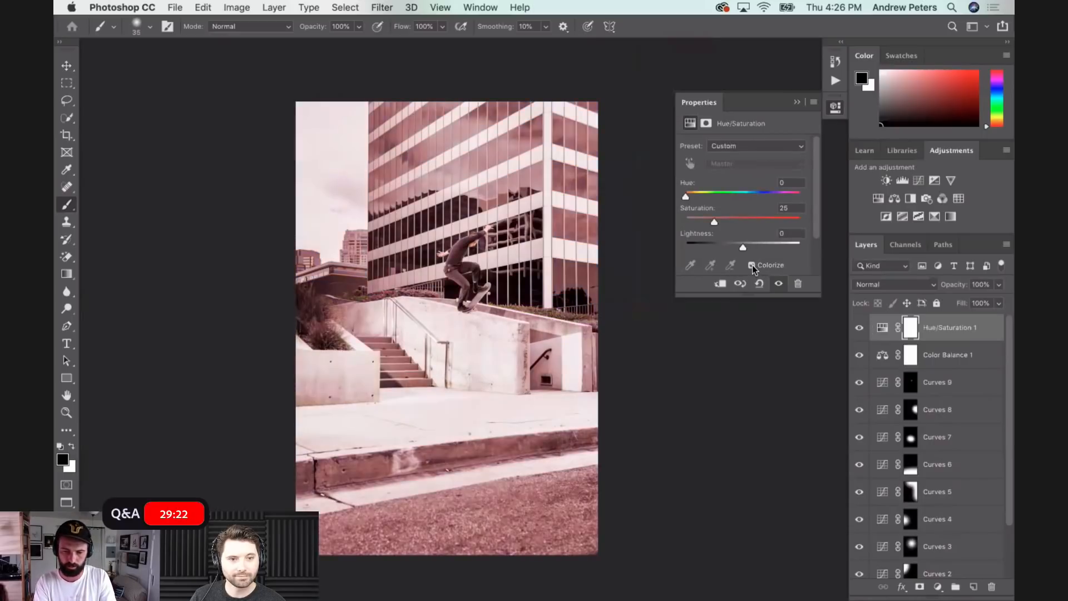
- Set the Hue/Saturation layer's hue to 33 and its opacity to 20%, comparing the photo with and without the tint
drag(693, 196, 696, 197)
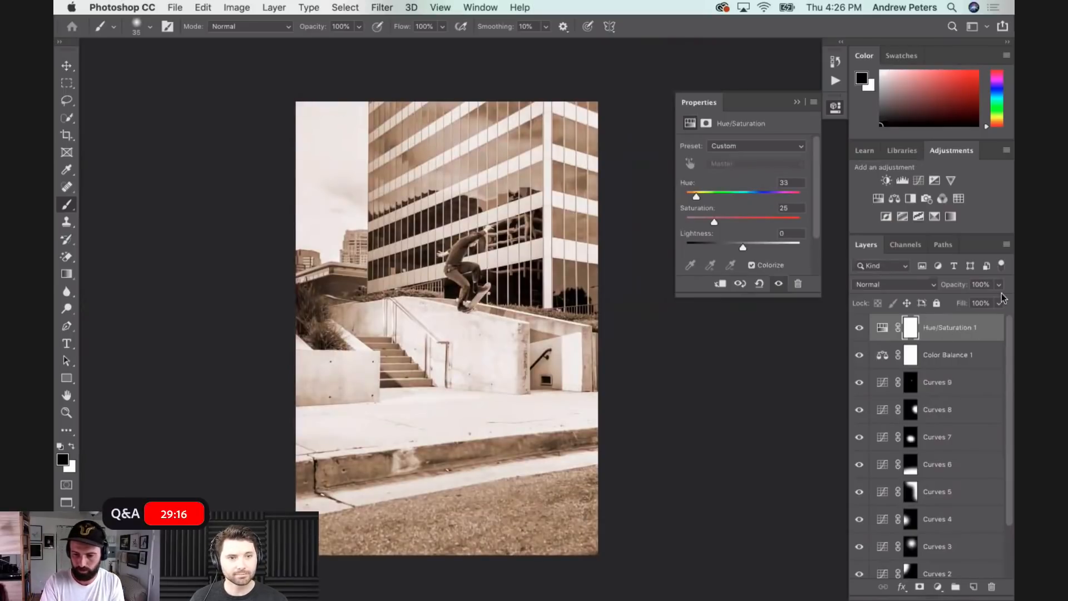
drag(1000, 284, 950, 301)
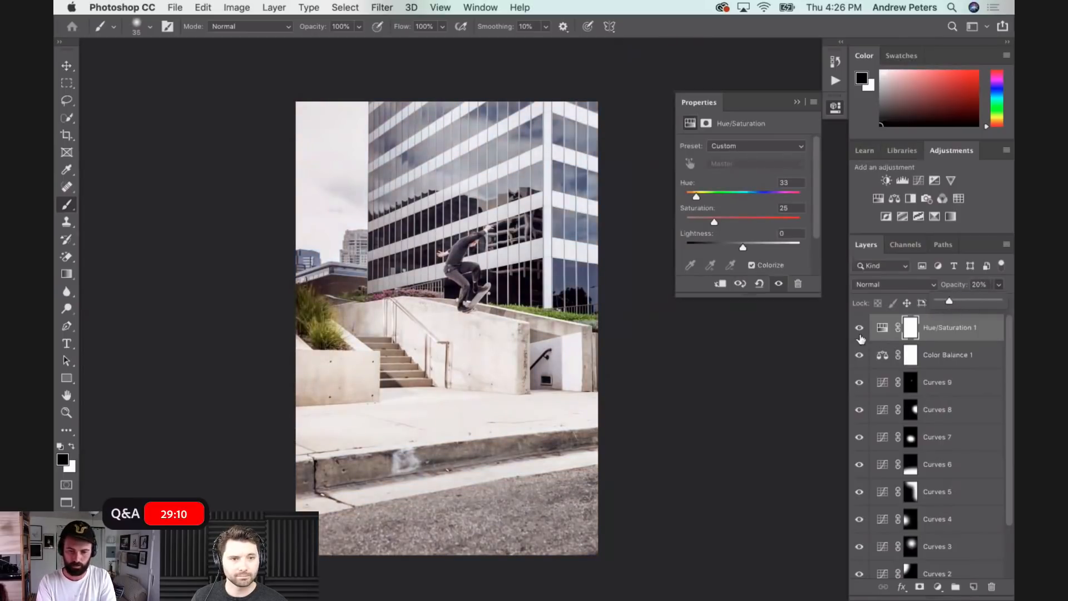
click(858, 334)
click(857, 334)
key(super+equal)
key(super+equal)
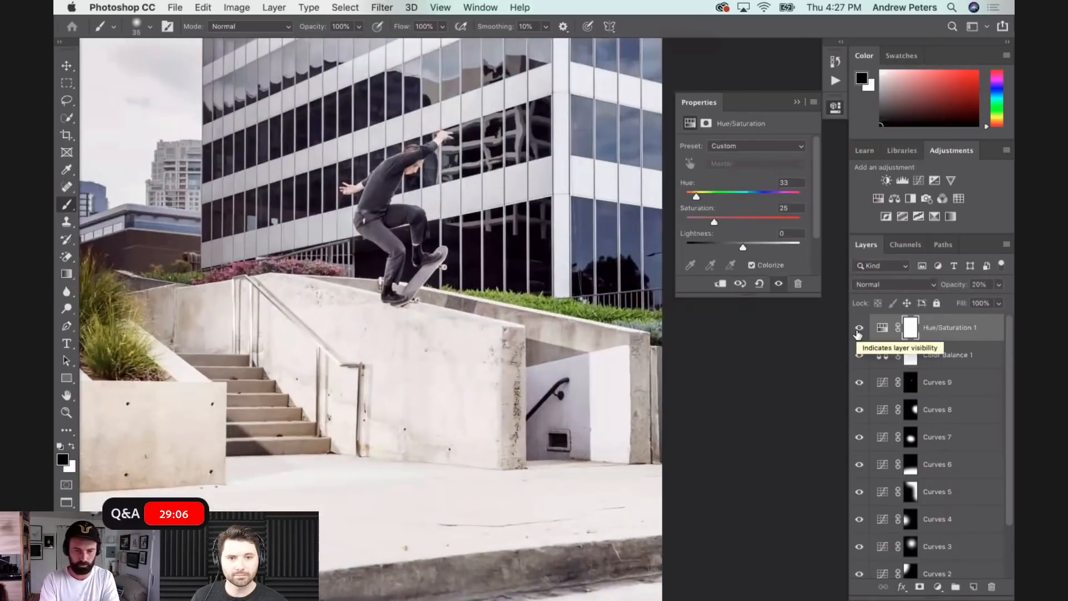
click(857, 334)
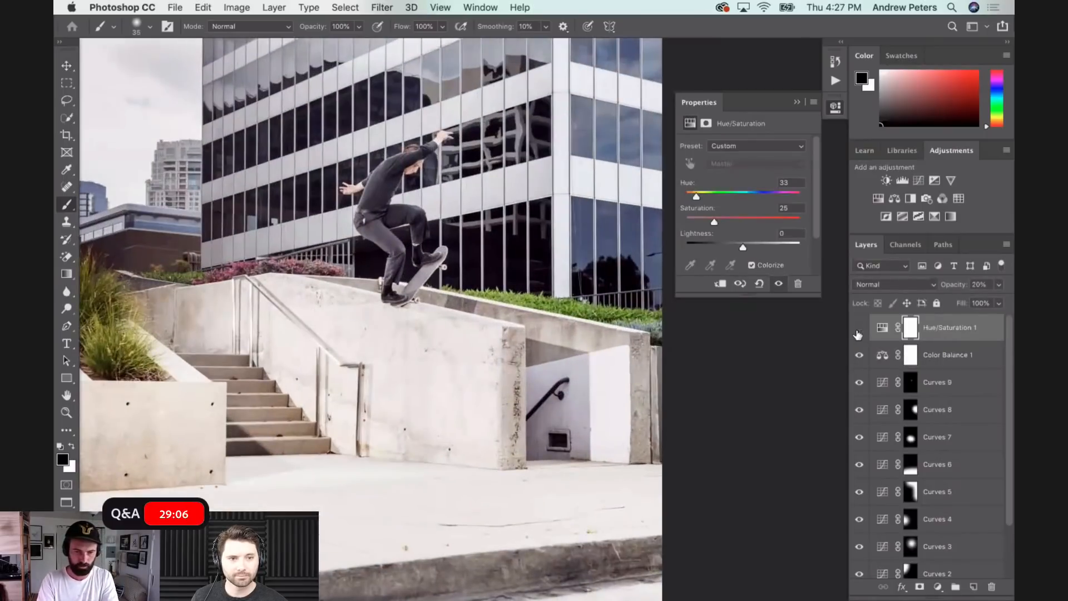
click(858, 334)
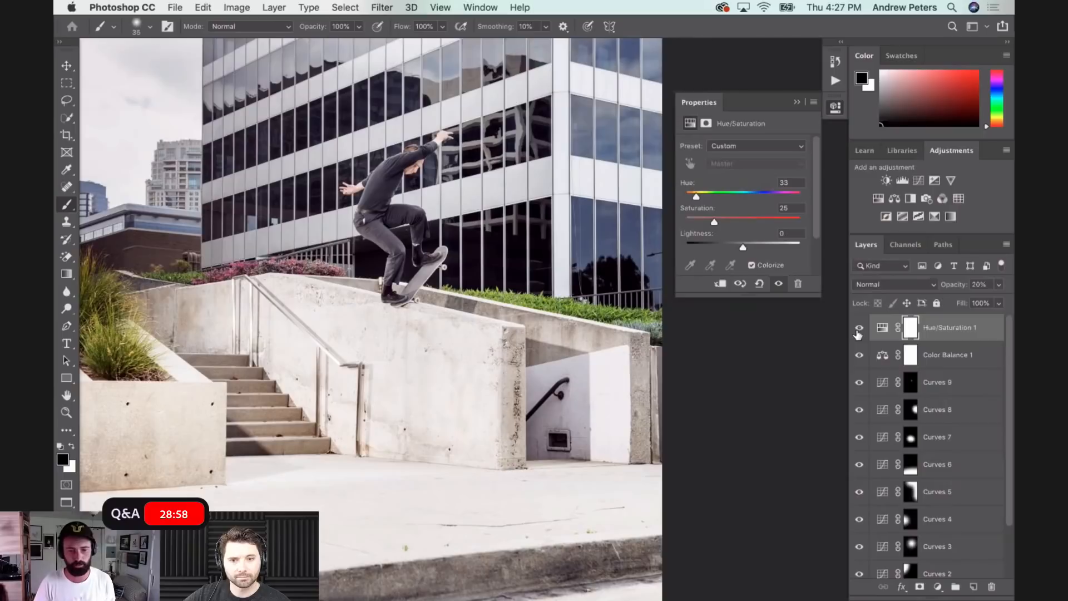
key(super+minus)
key(super+minus)
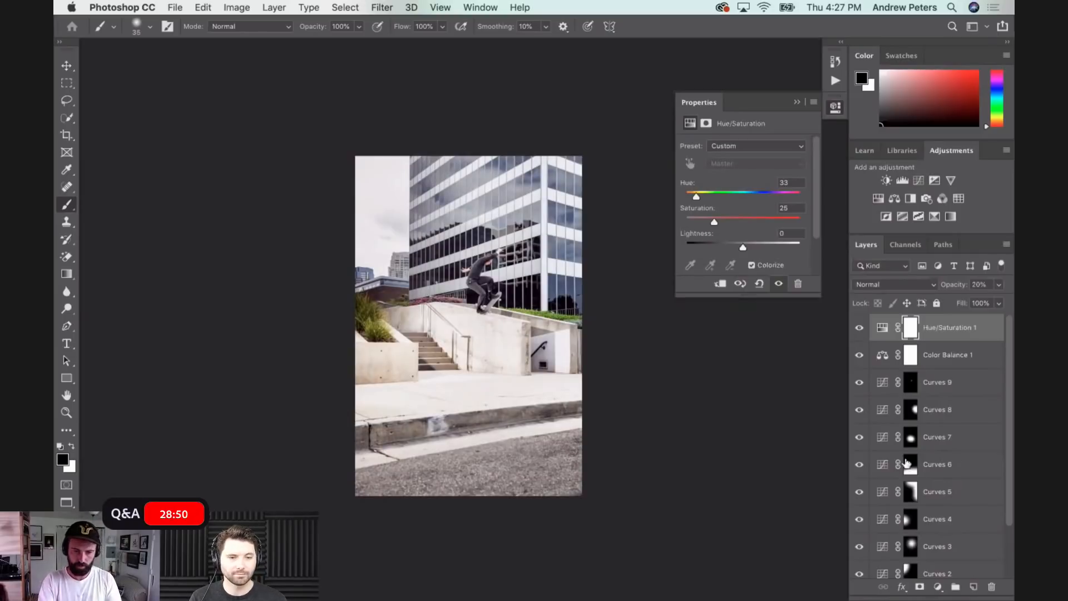
- Save the layered document in Photoshop format in the RAW FILES folder, keeping Layers and Maximize Compatibility on
scroll(969, 445, down, 3)
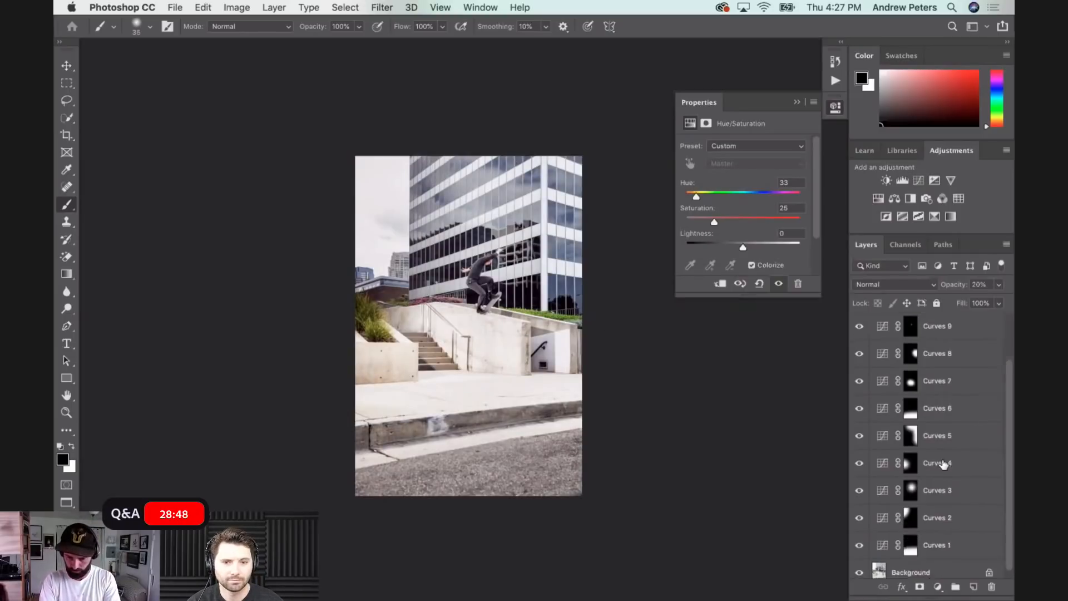
scroll(944, 465, up, 3)
scroll(944, 465, down, 3)
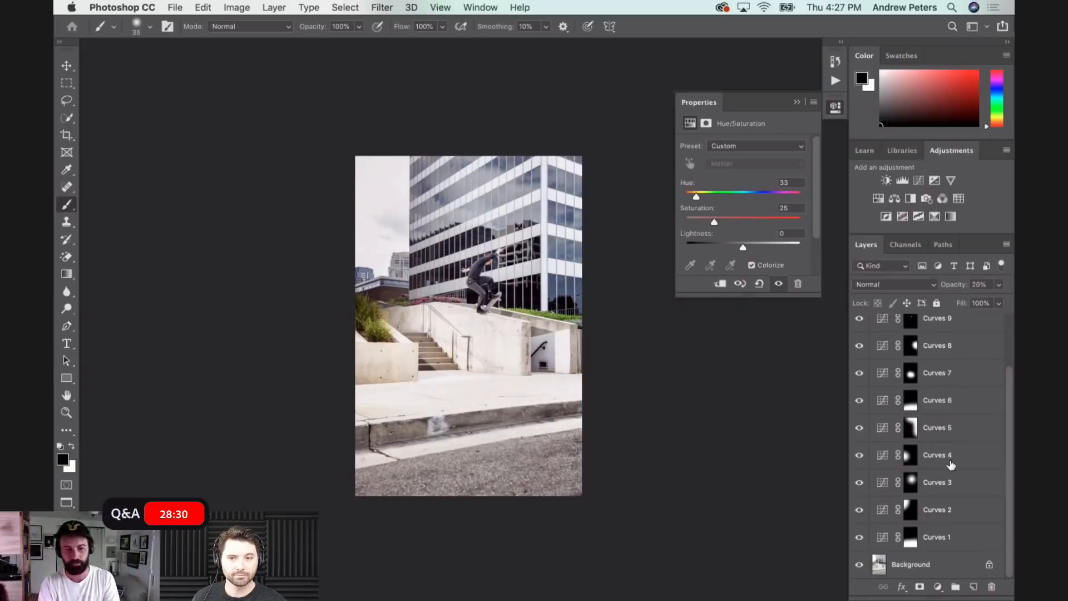
key(super+s)
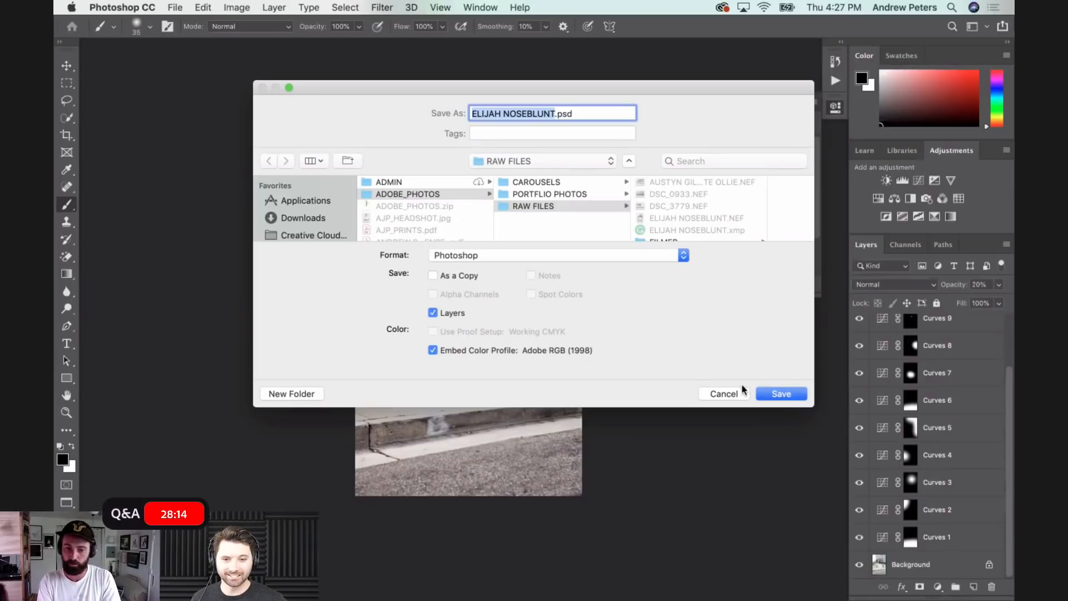
click(789, 395)
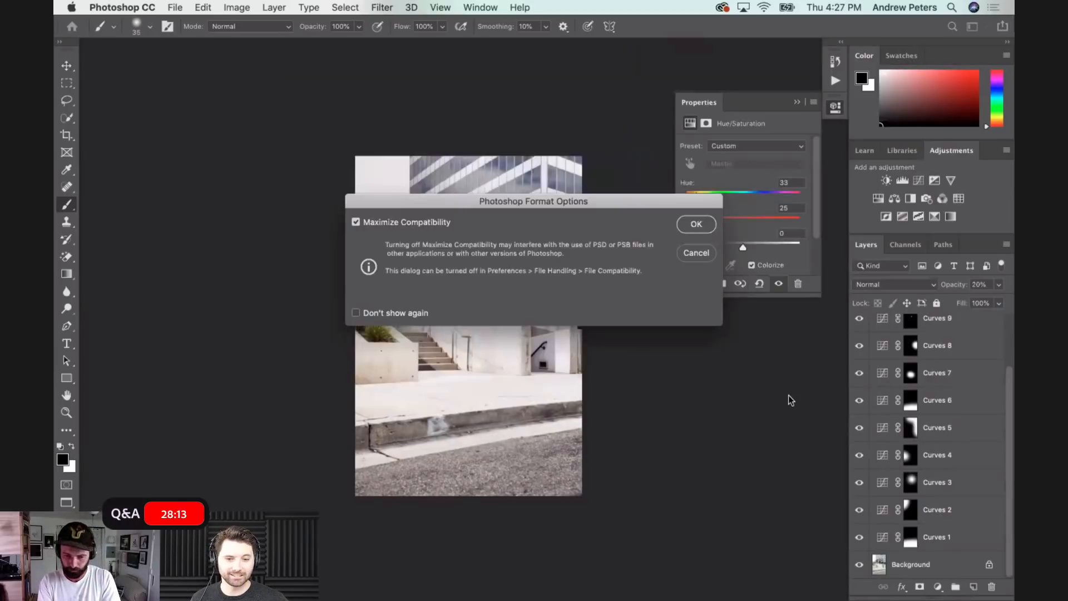
click(692, 224)
key(super+shift+e)
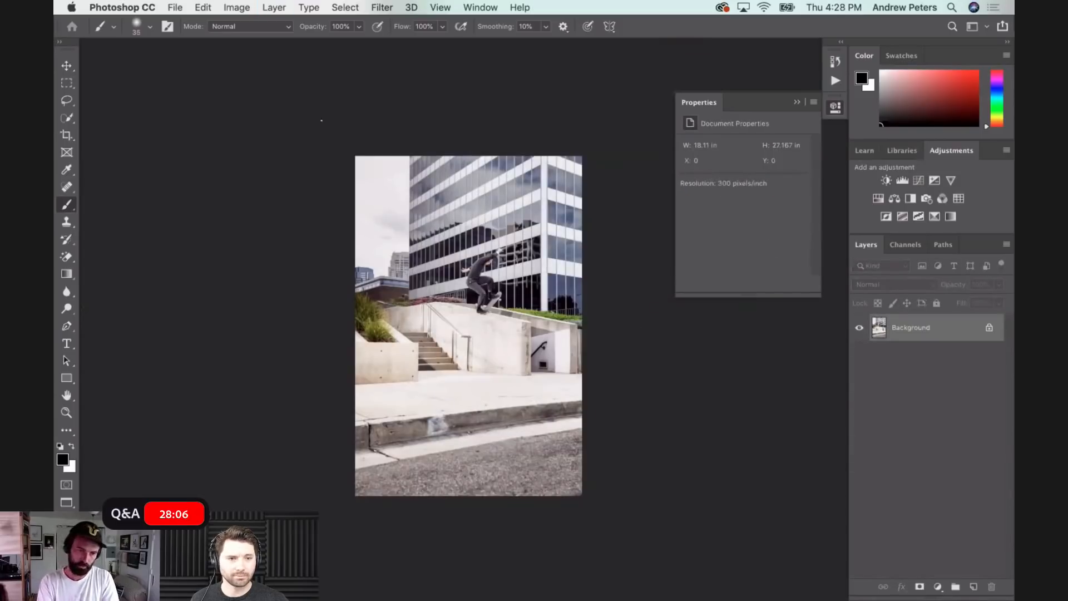
key(super+z)
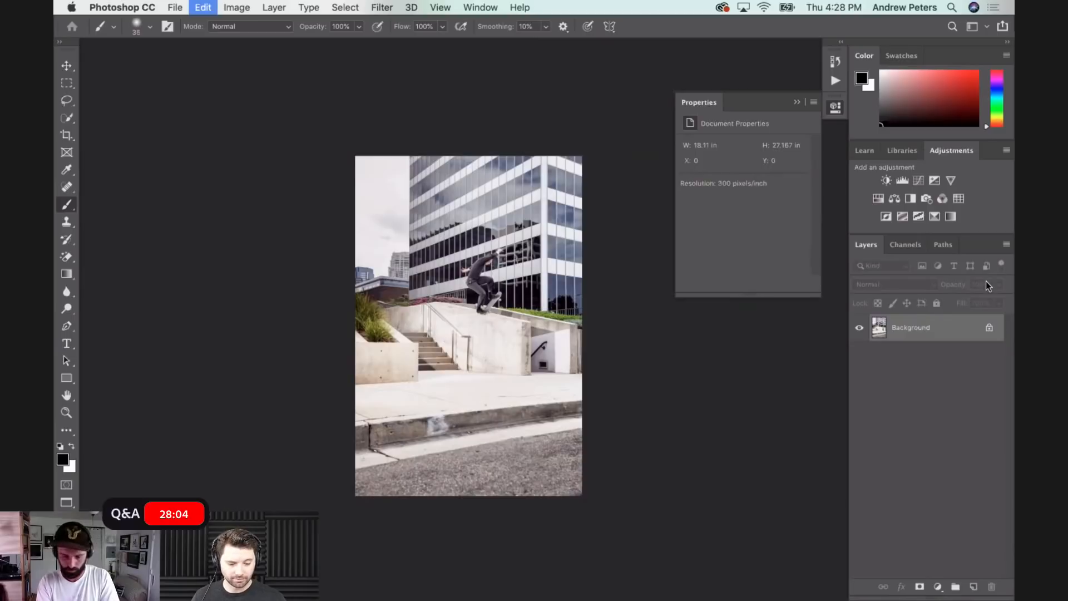
click(1007, 245)
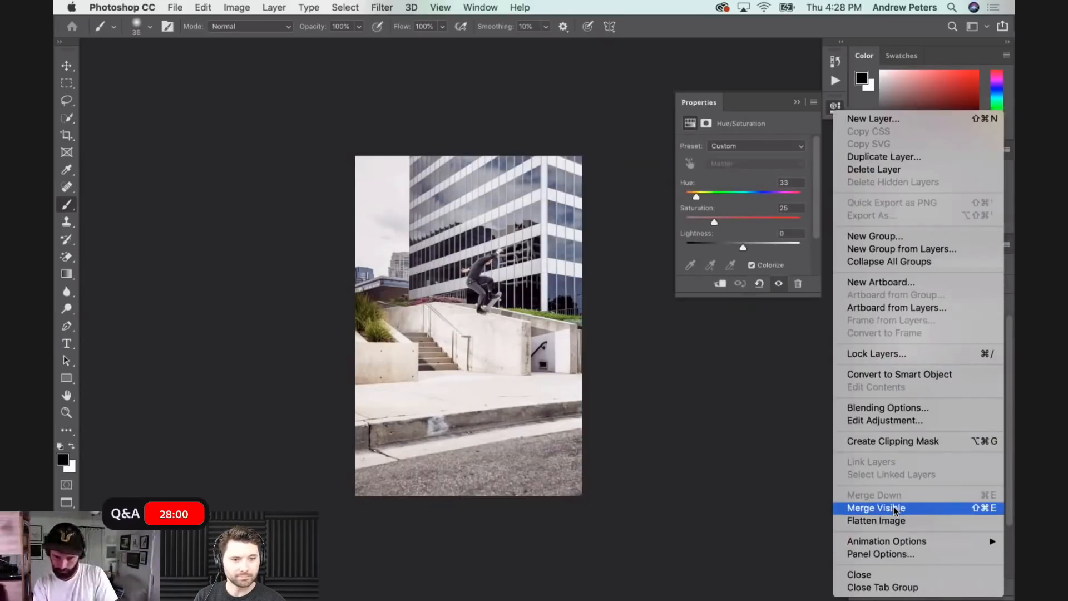
click(707, 454)
- Merge all visible layers and sharpen the photo with an Unsharp Mask at 80% amount, checking the skater's face in the preview
key(super+shift+e)
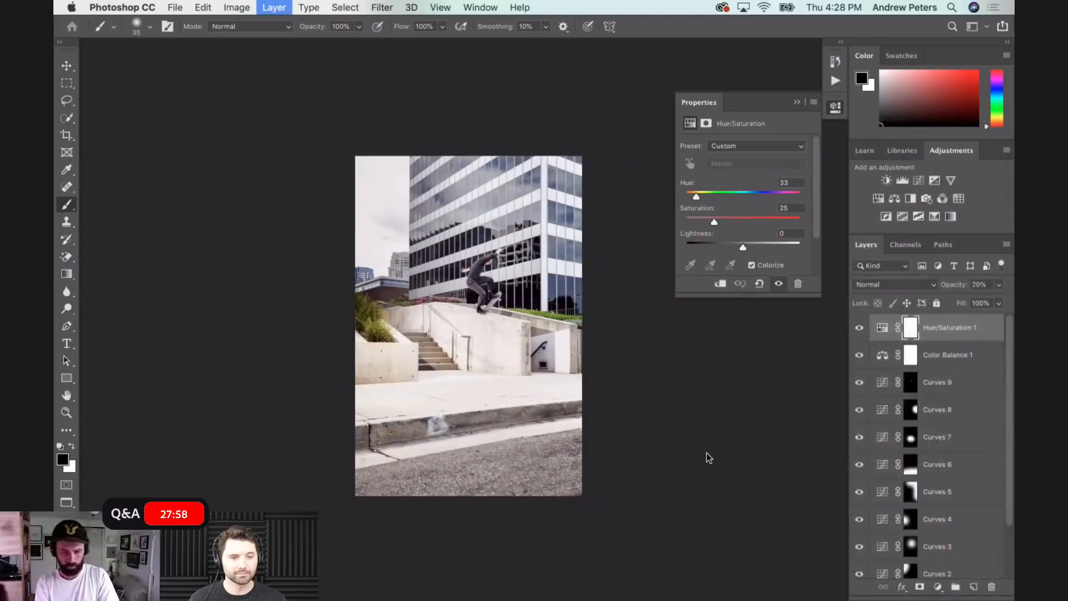
click(382, 7)
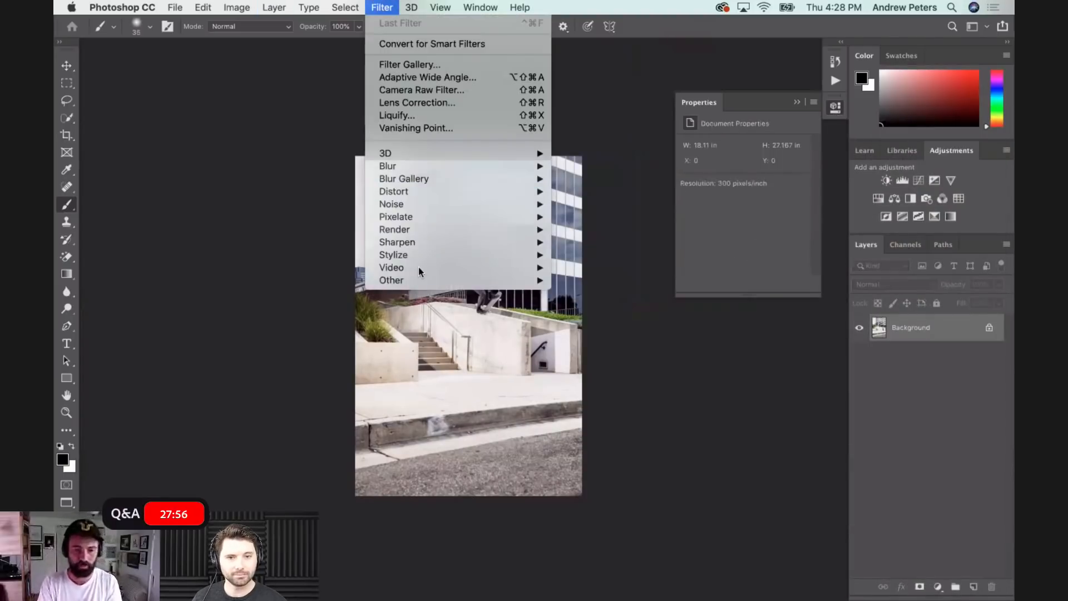
mouse_move(420, 244)
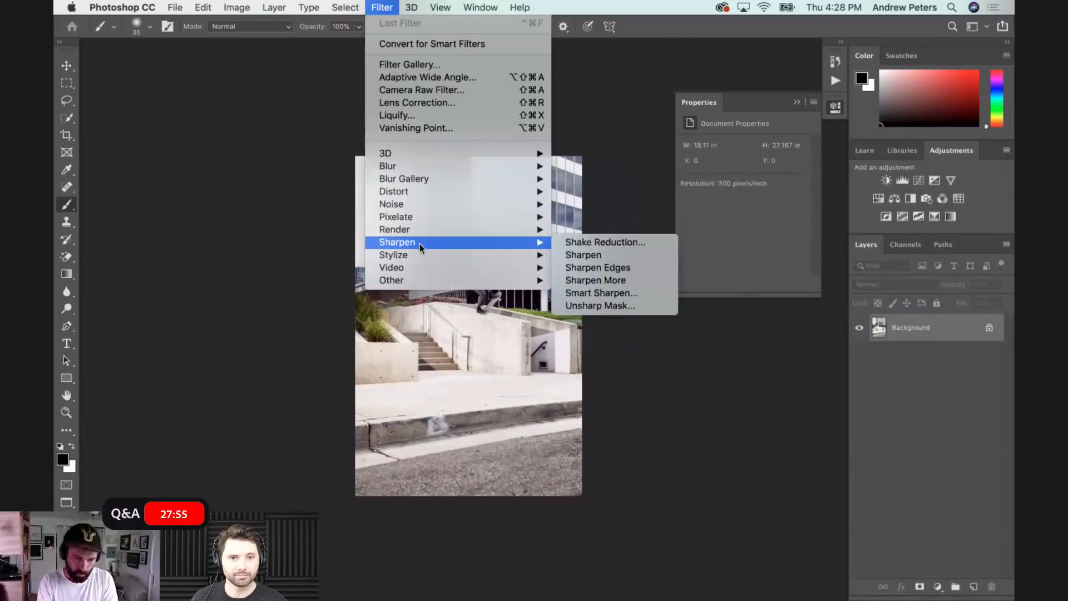
click(602, 306)
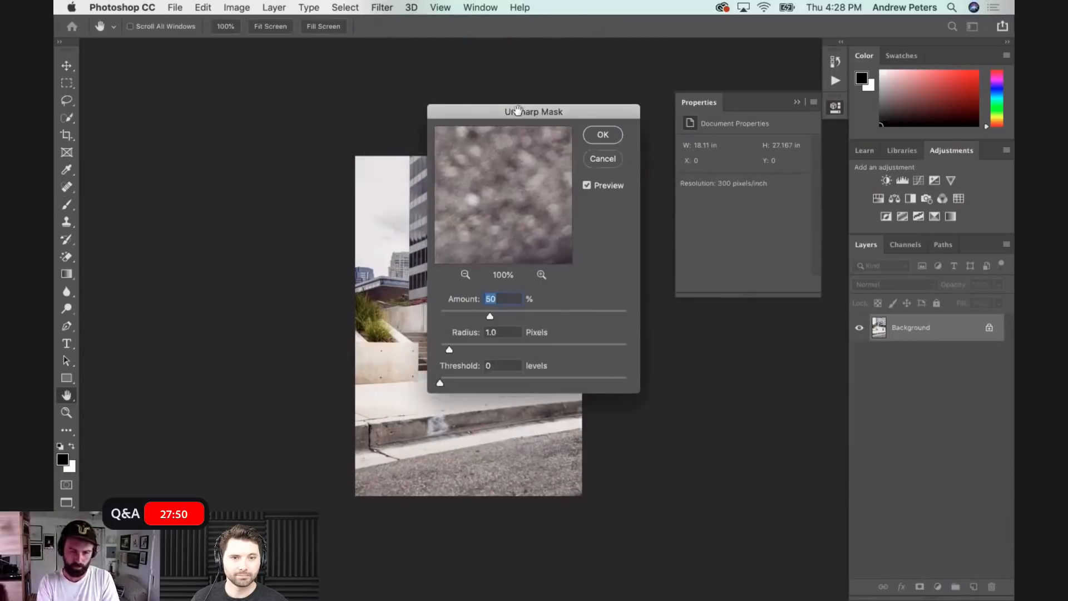
drag(489, 113, 592, 122)
click(486, 261)
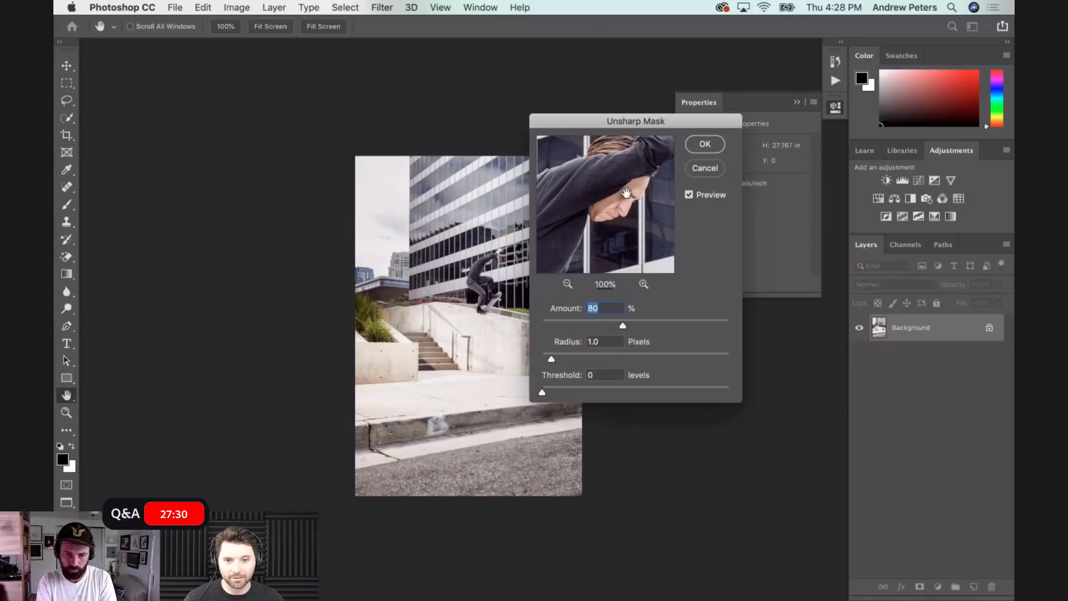
drag(602, 117, 614, 136)
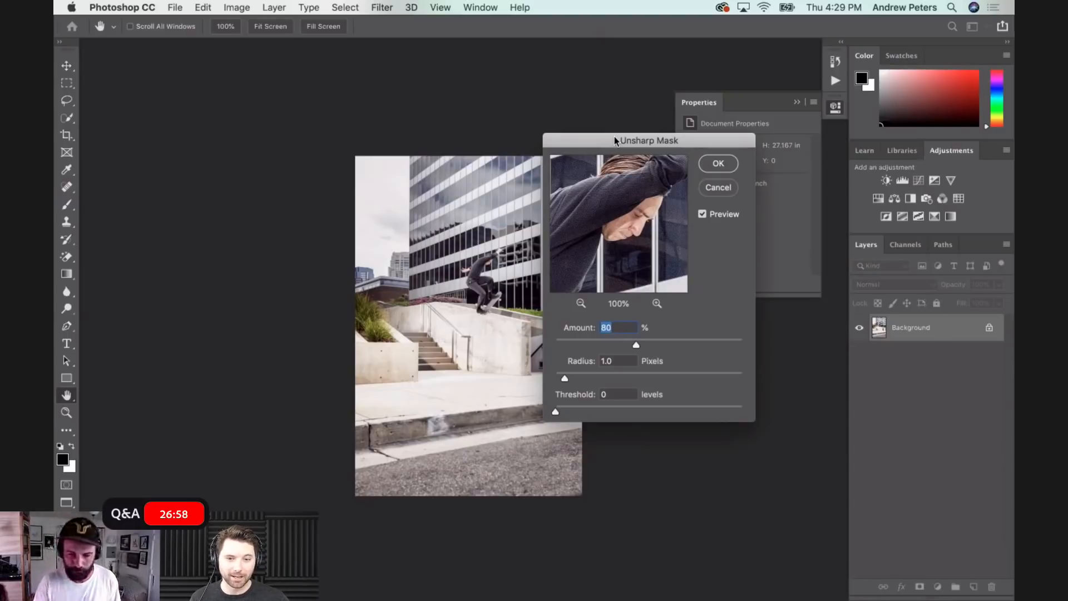
click(717, 165)
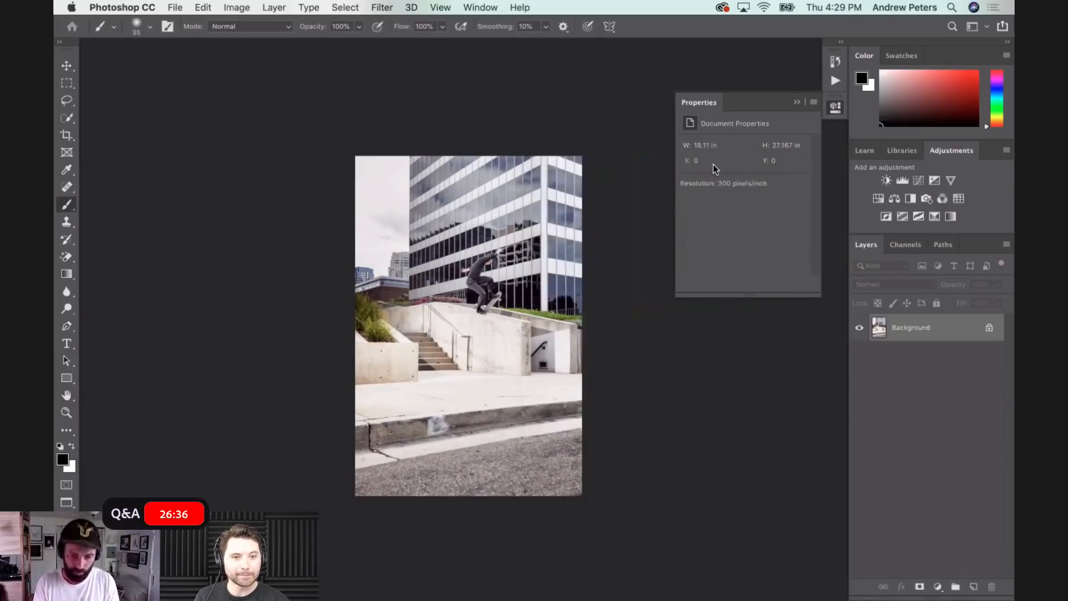
- Save the merged photo as a TIFF in the RAW FILES folder with no image compression and IBM PC byte order
key(super+shift+s)
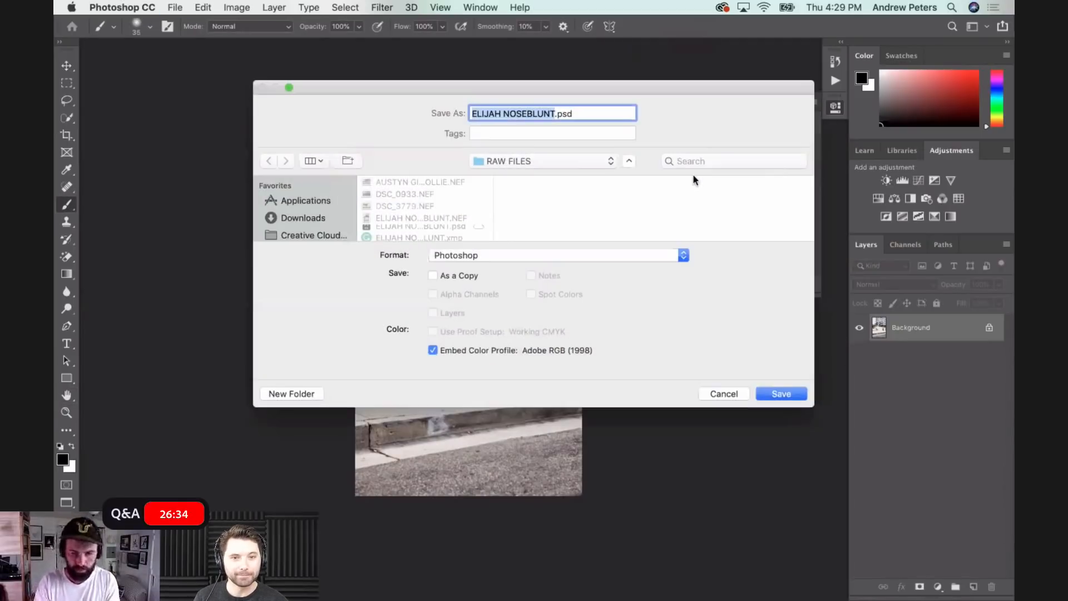
click(570, 255)
click(513, 483)
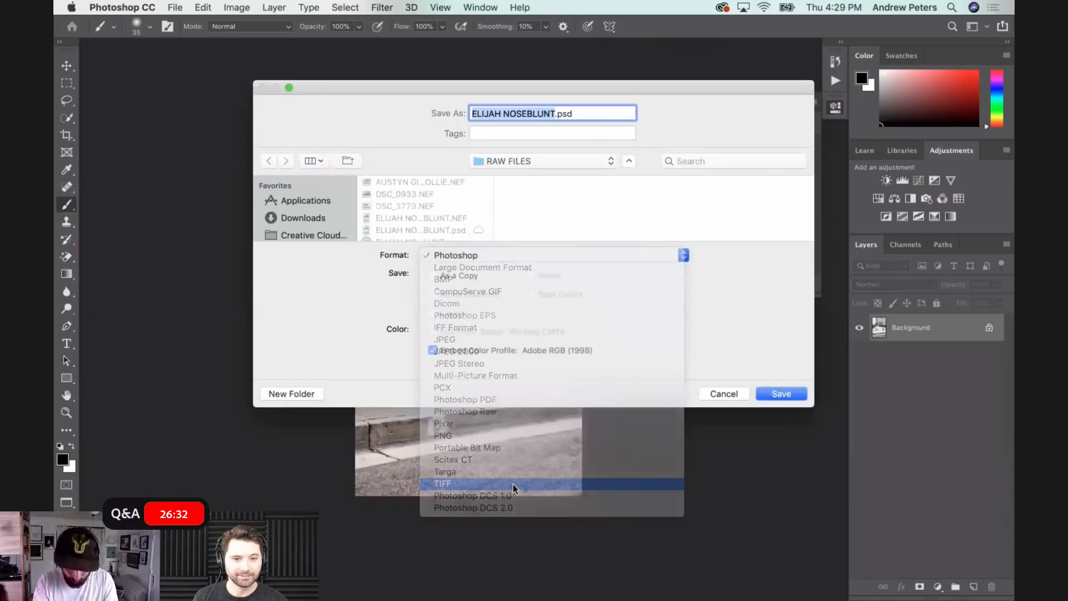
click(775, 393)
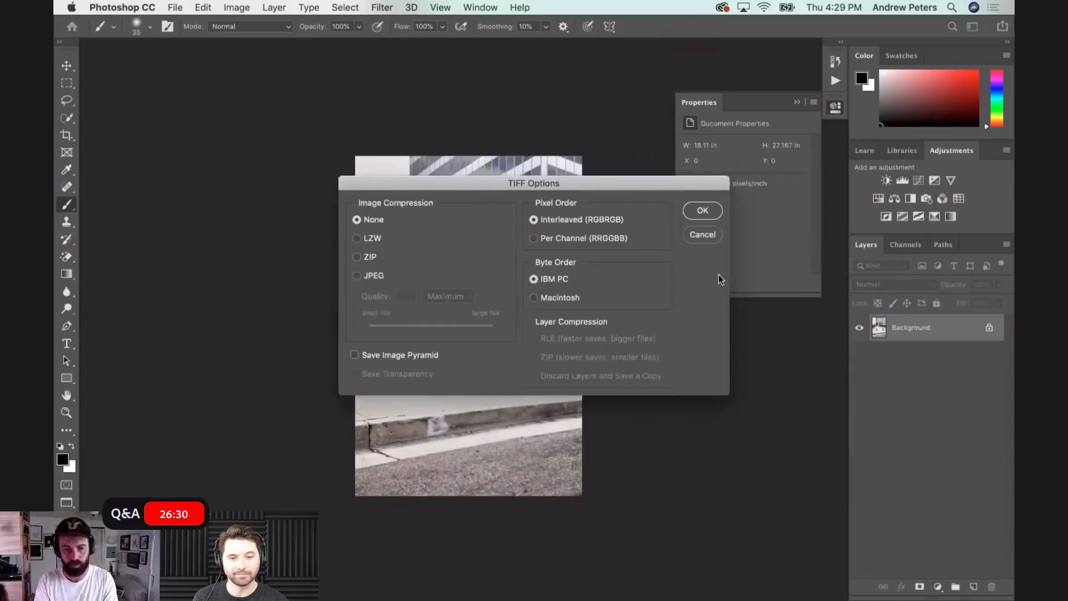
click(696, 207)
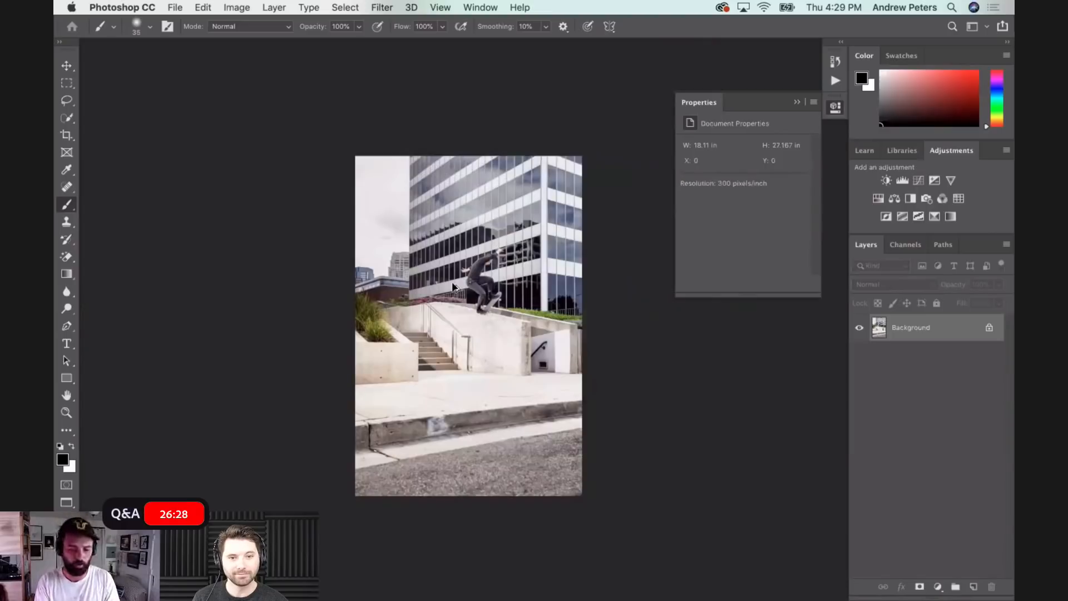
key(super+alt+i)
double_click(624, 277)
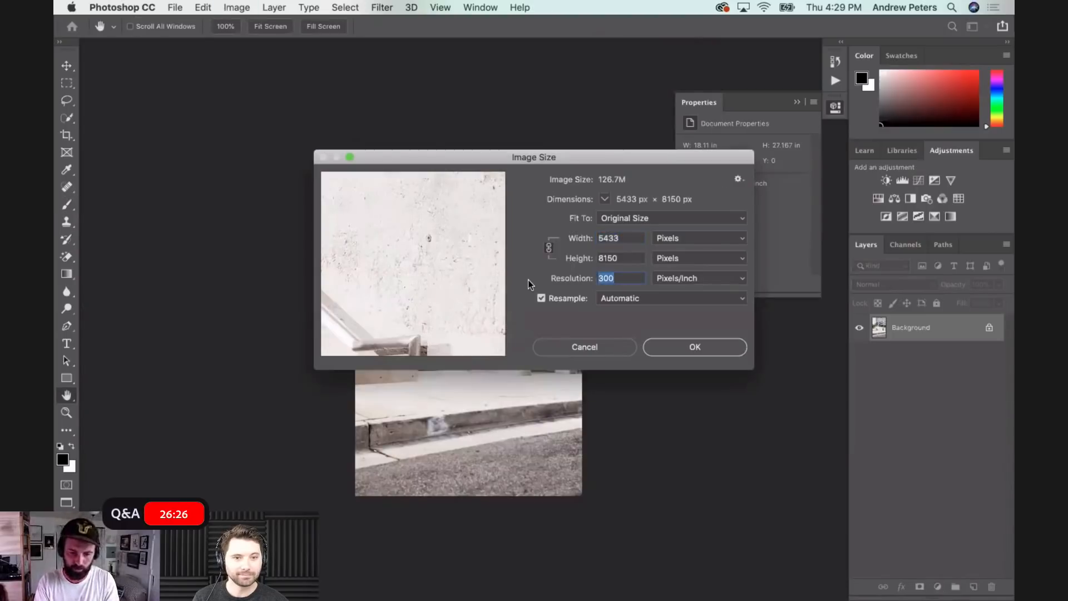
text(250)
double_click(631, 238)
text(2000)
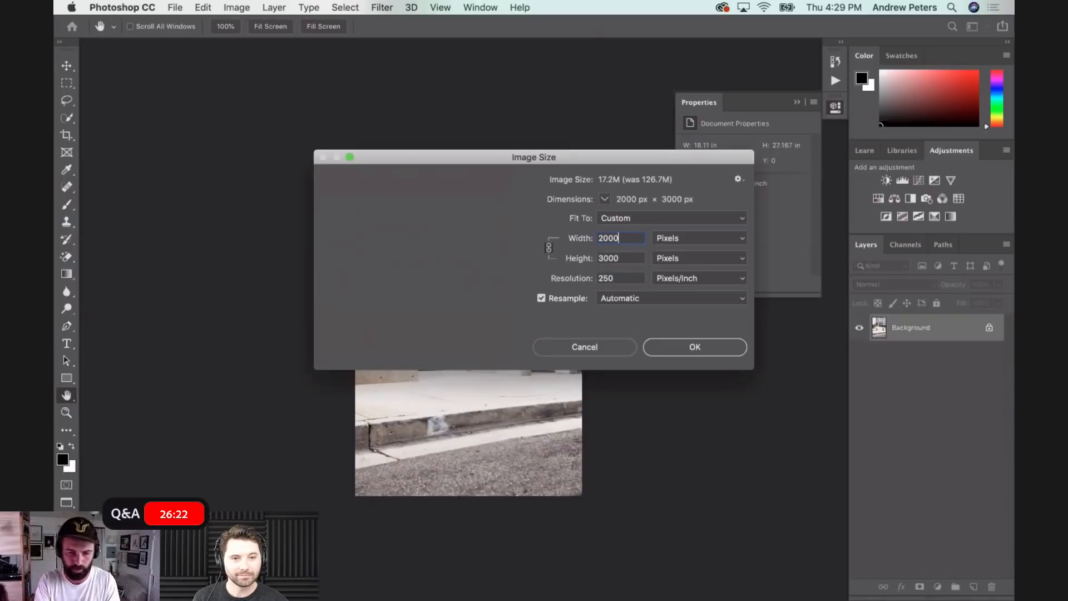
click(605, 348)
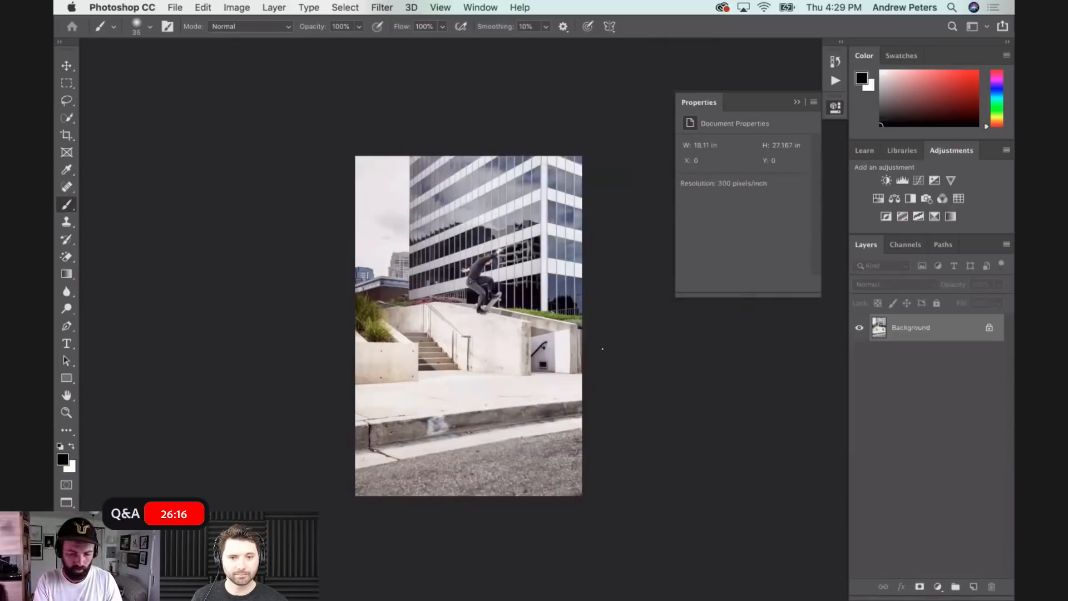
- Resize the photo proportionally to a height of 2000 pixels at a resolution of 250 pixels/inch
key(super+alt+i)
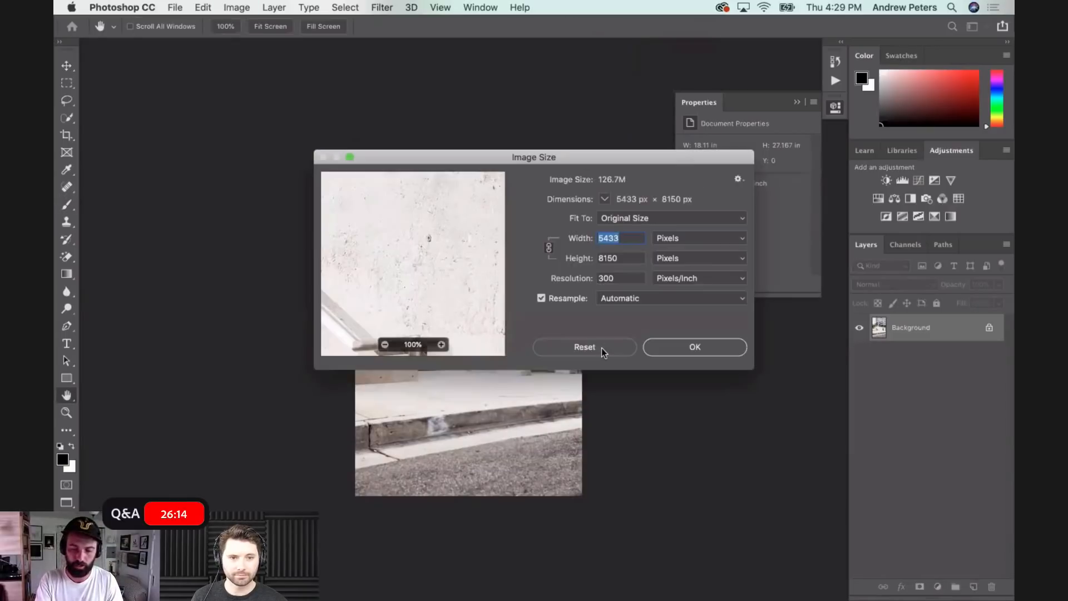
click(557, 278)
text(250)
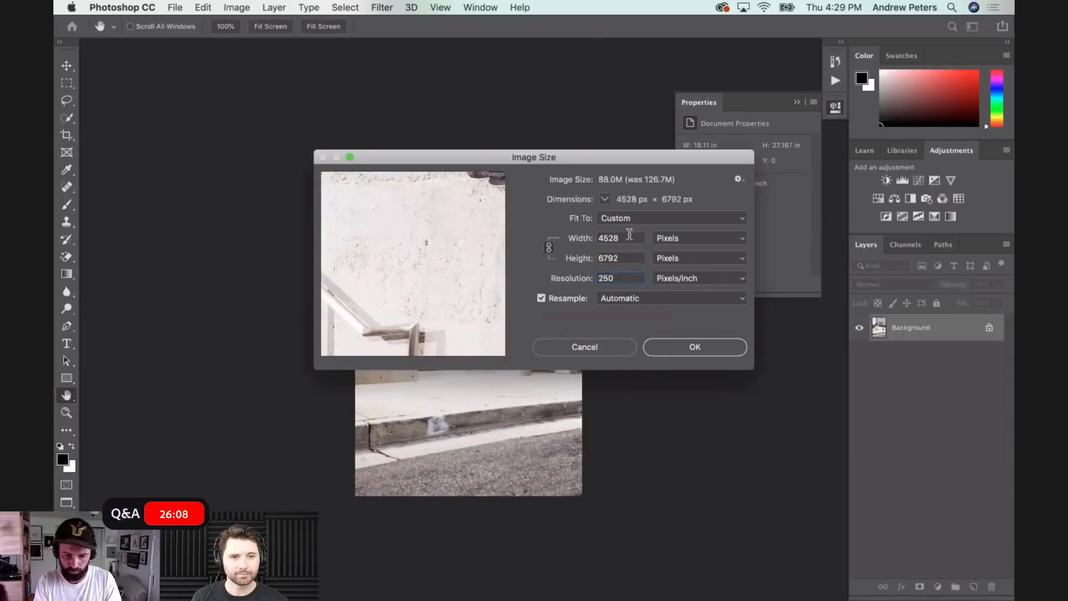
click(574, 239)
text(2000)
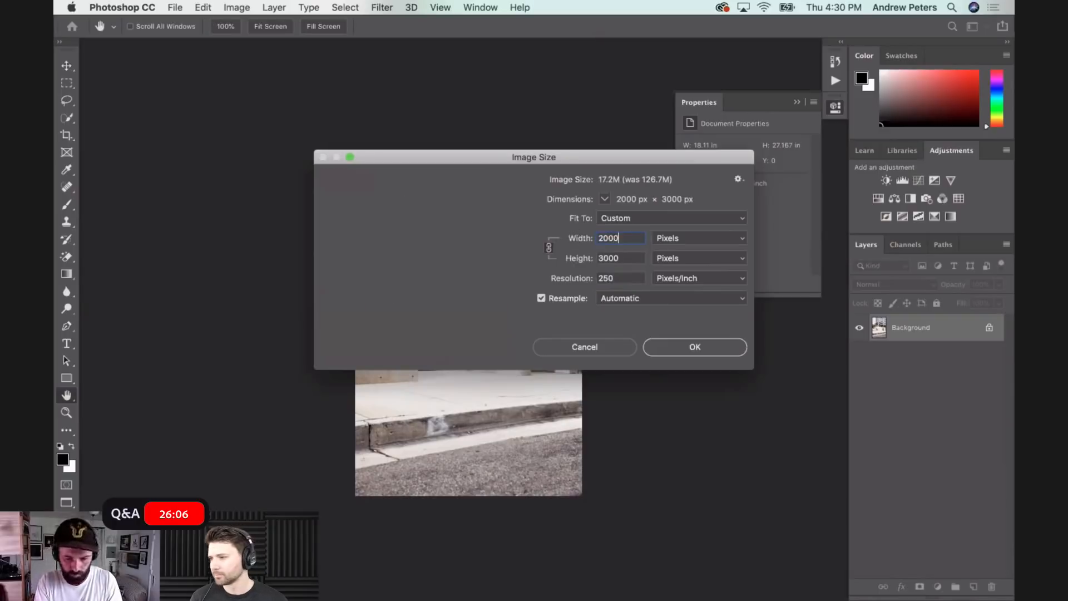
key(Tab)
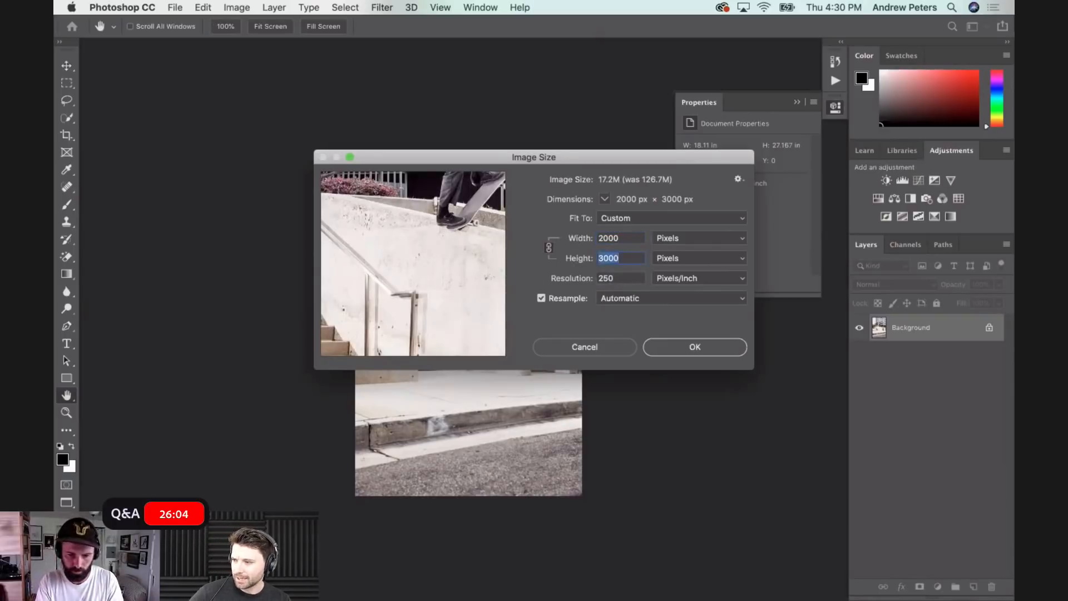
text(2000)
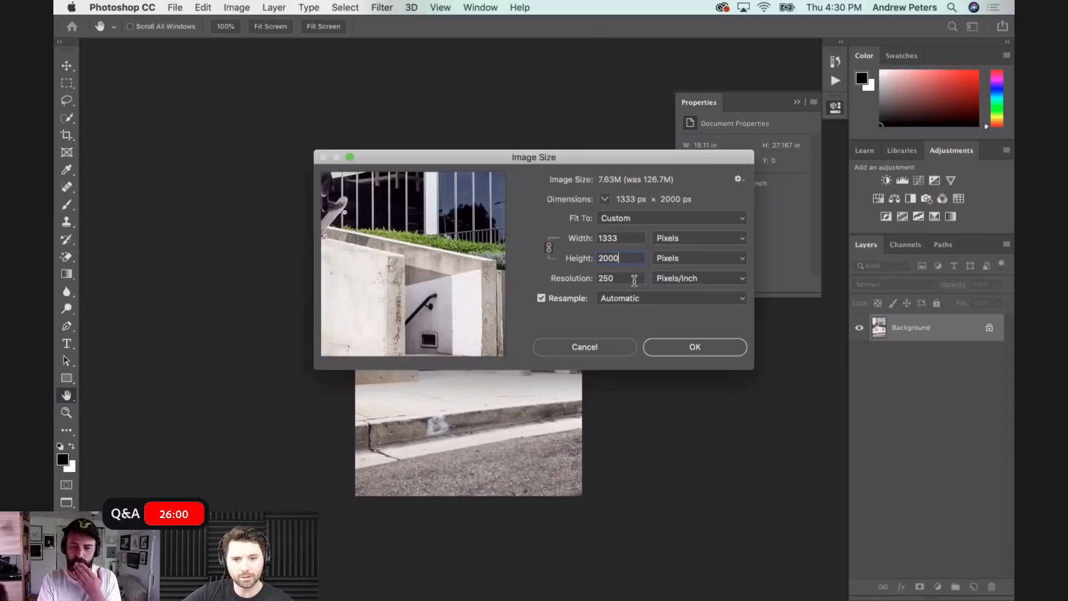
double_click(634, 278)
click(623, 277)
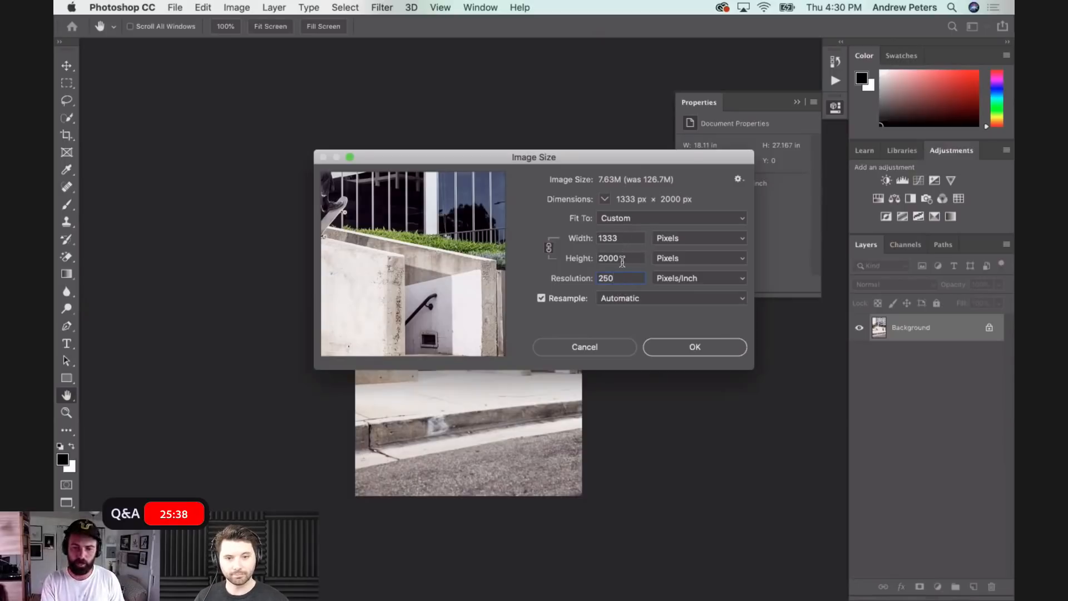
drag(623, 159, 377, 84)
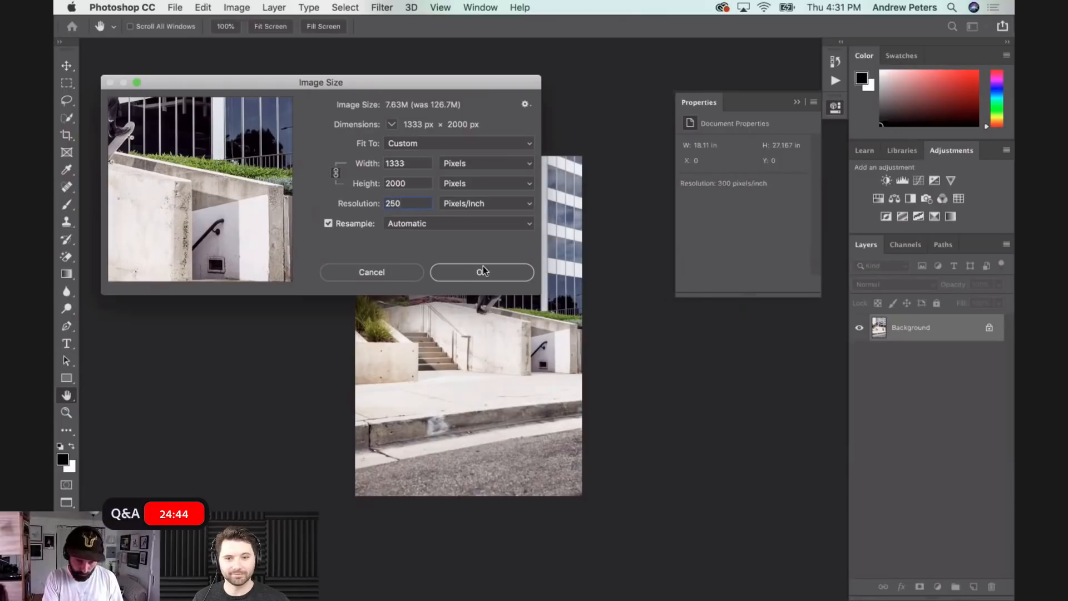
click(461, 274)
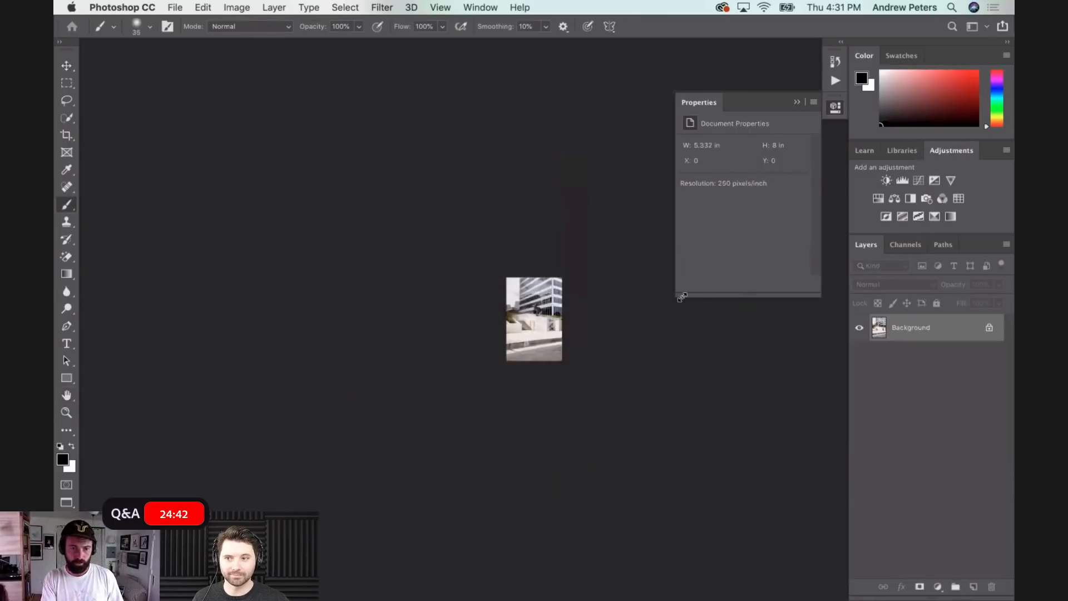
- Save the resized photo as a JPEG in the RAW FILES folder at quality 9 with the Baseline ("Standard") option, and close the document
key(super+shift+s)
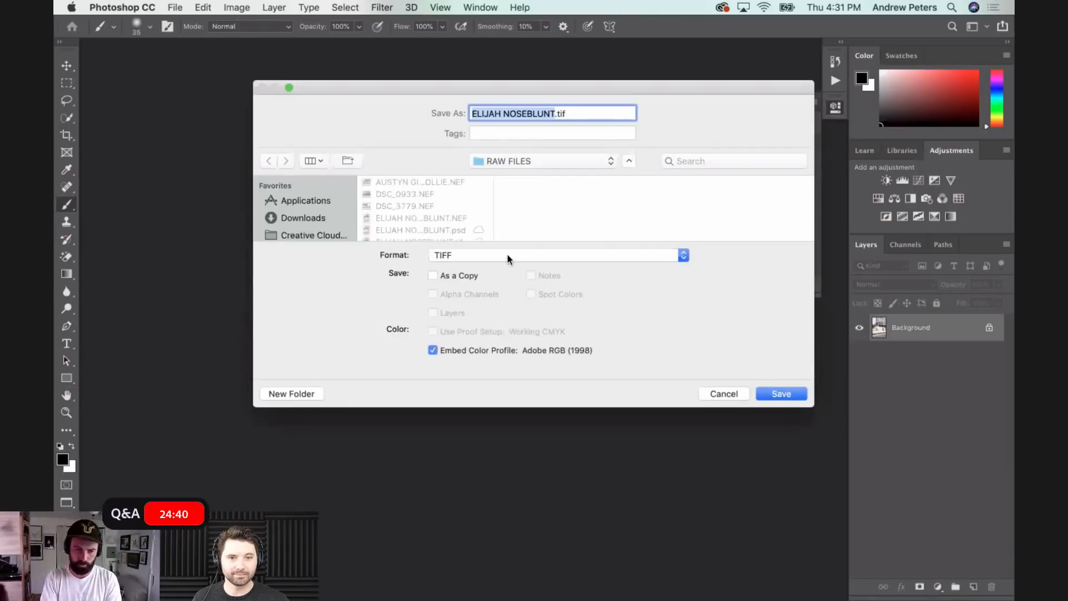
click(508, 256)
click(466, 111)
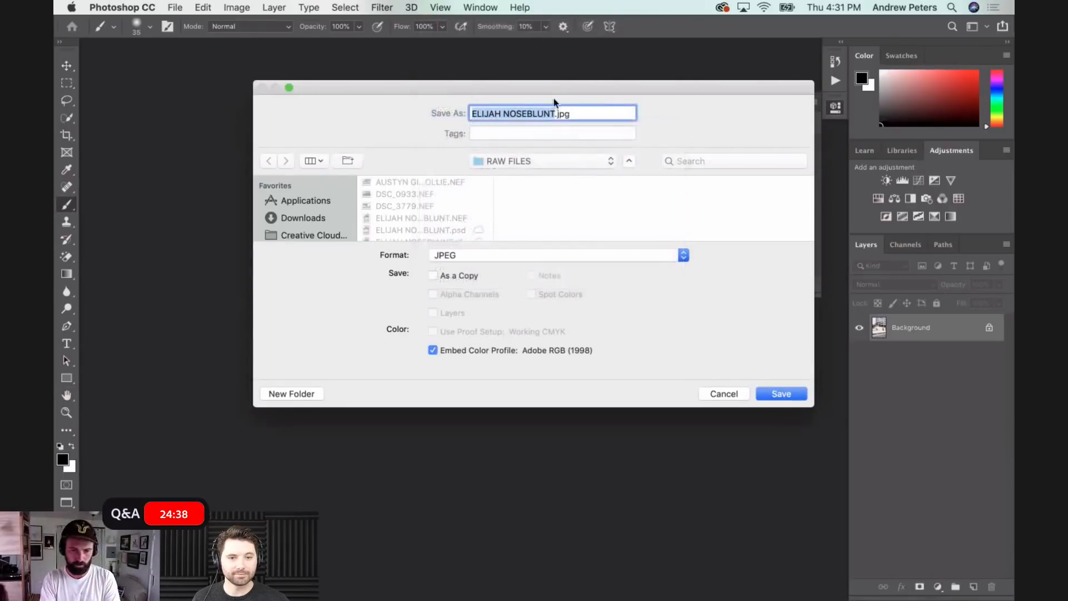
click(768, 393)
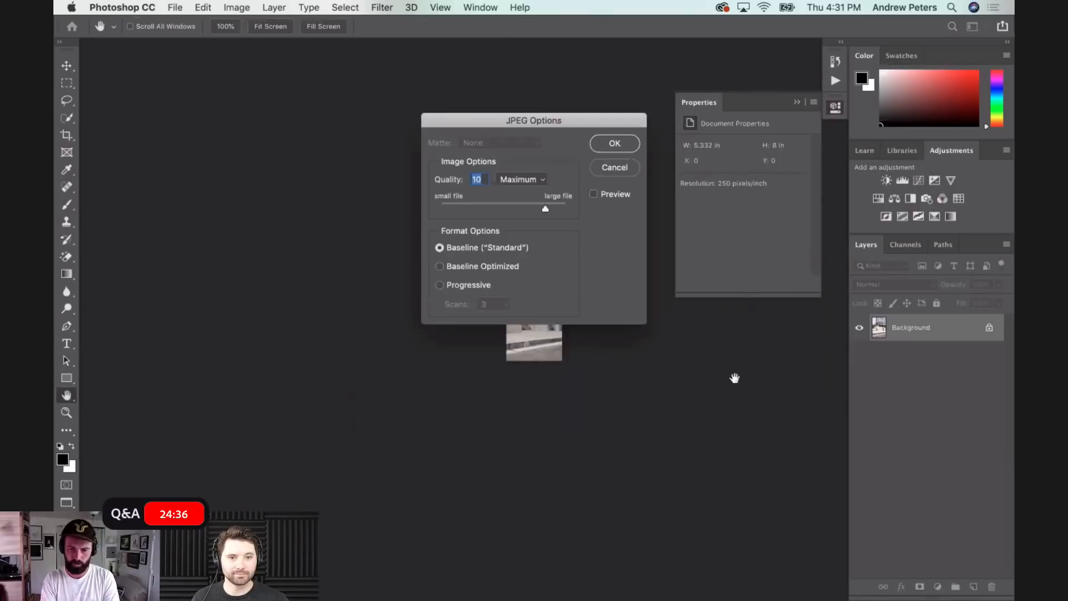
drag(546, 210, 536, 210)
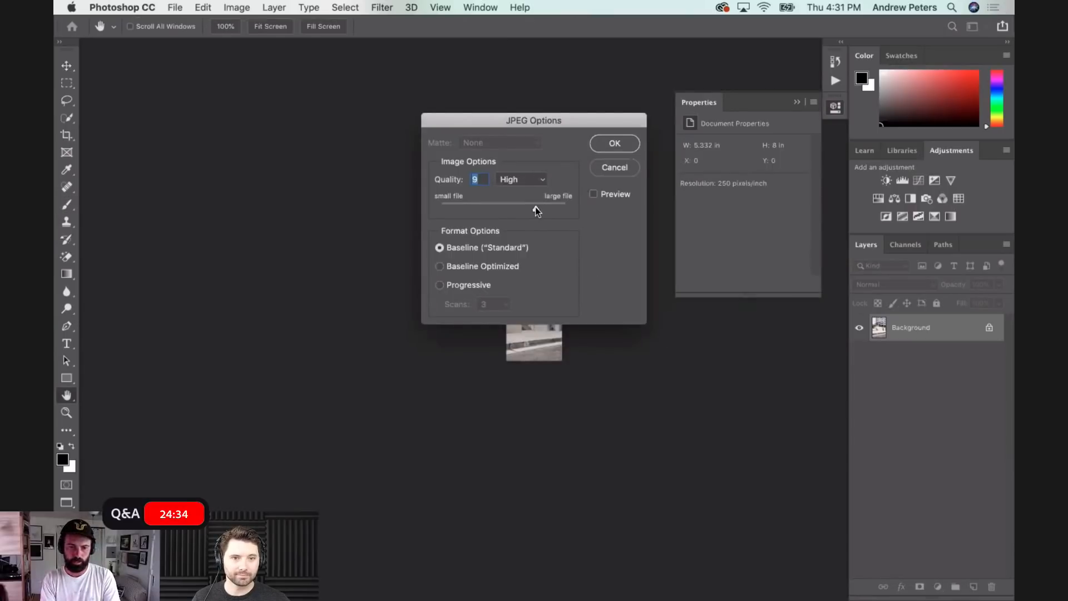
click(614, 144)
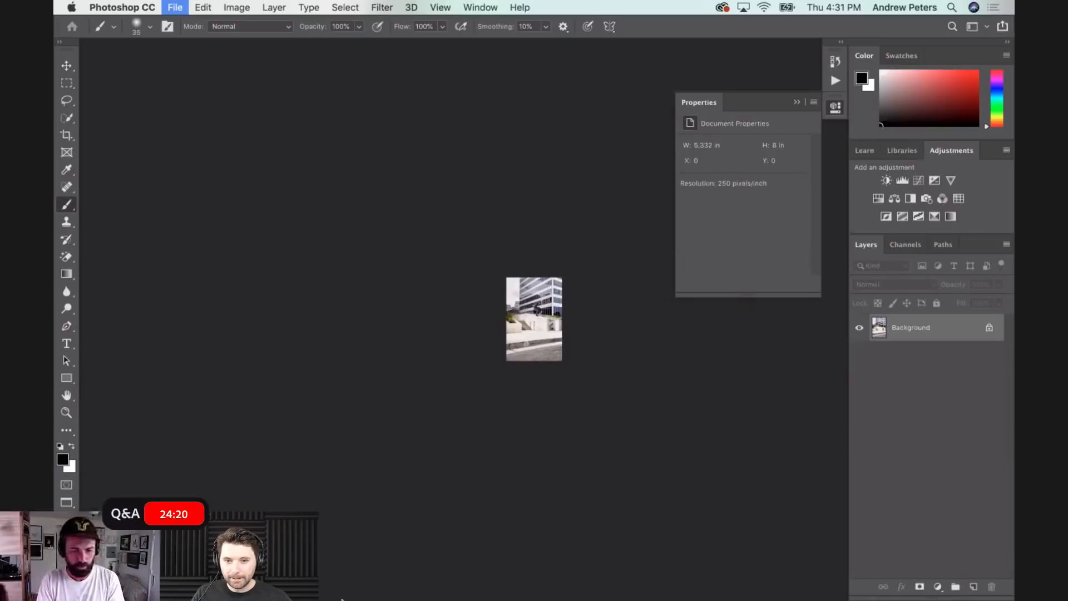
key(super+w)
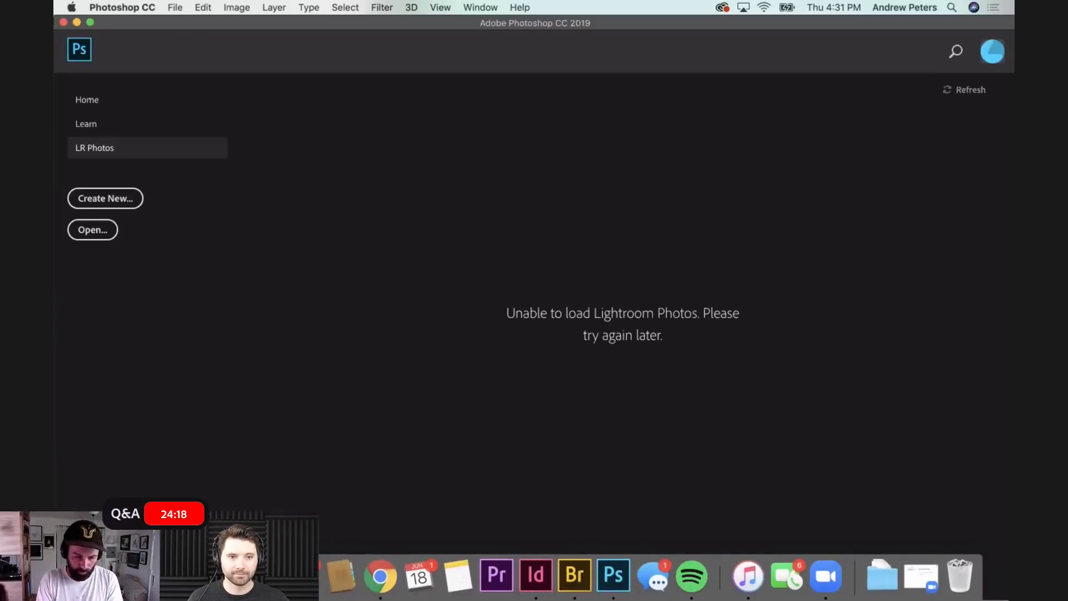
- Switch to Finder and open the RAW FILES folder inside ADOBE_PHOTOS on the Desktop
click(108, 576)
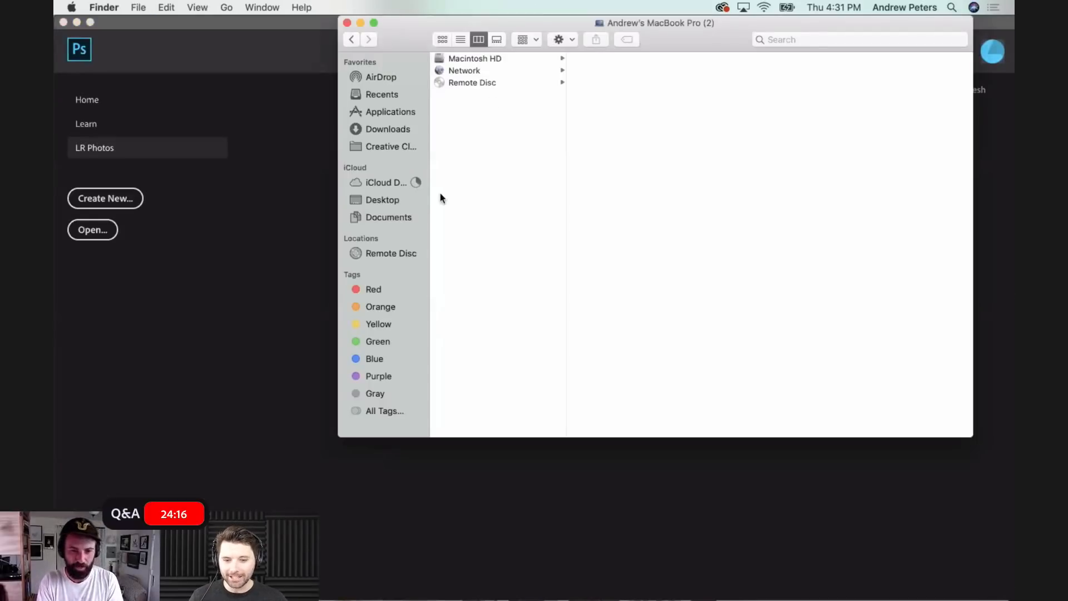
click(381, 201)
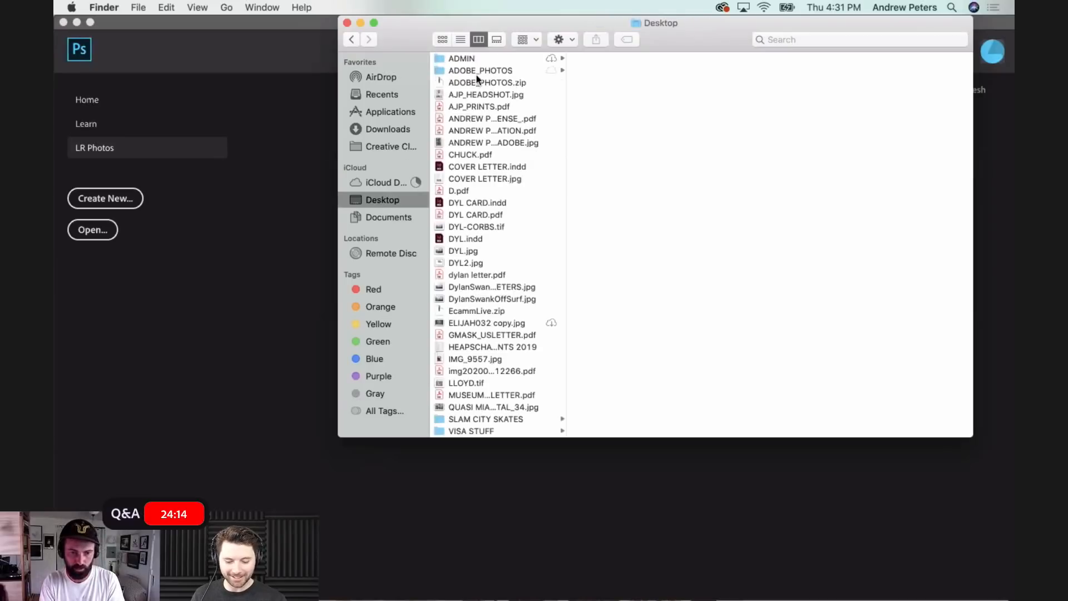
click(476, 72)
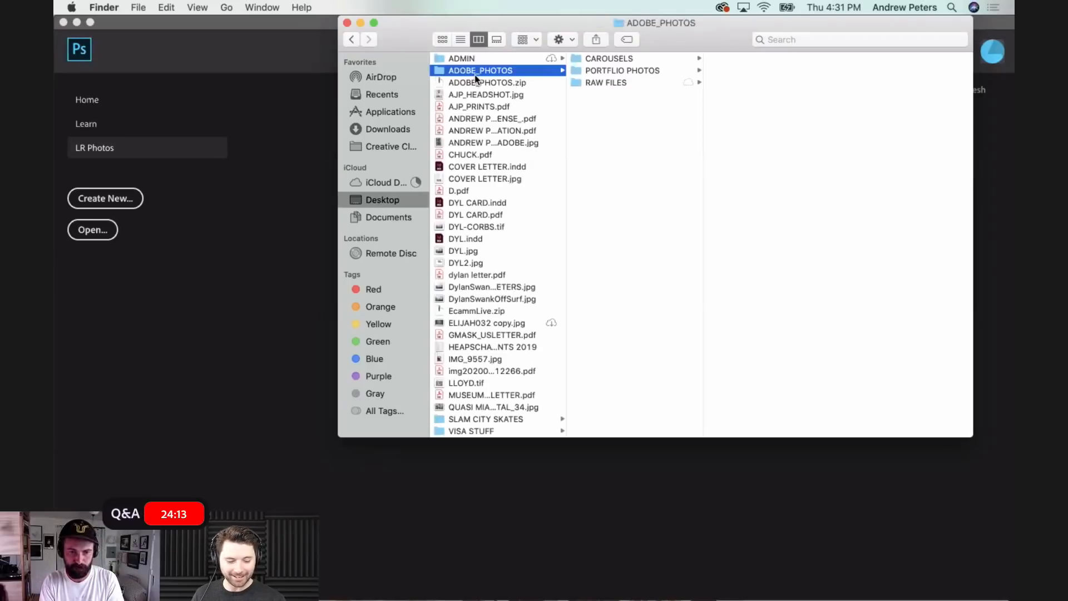
click(629, 71)
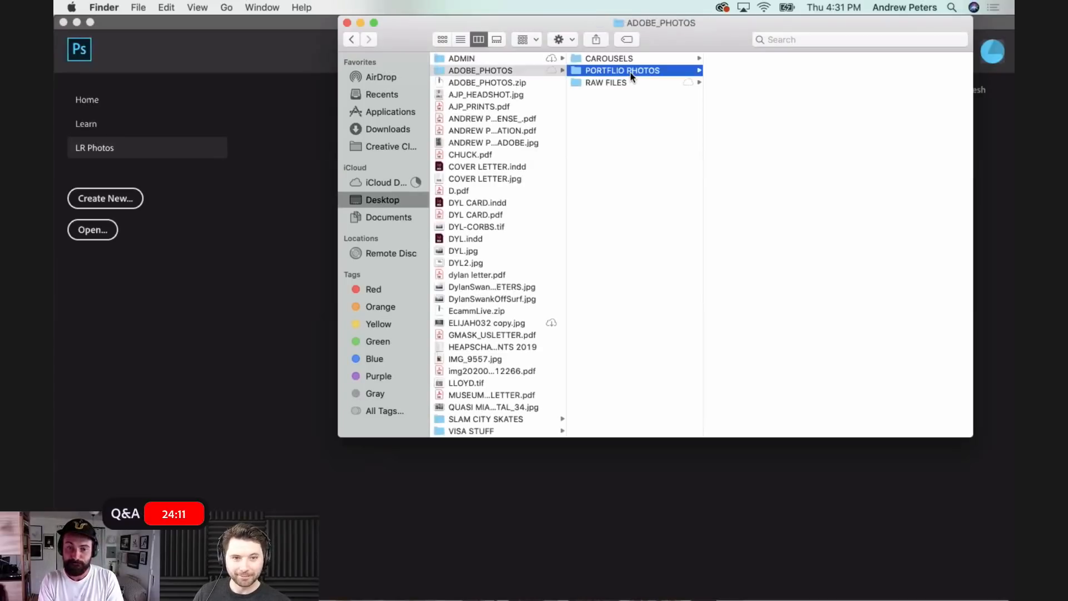
click(596, 82)
- Preview the photo's JPEG, NEF, PSD and TIFF versions in turn to compare their file details, returning to the JPEG
click(772, 95)
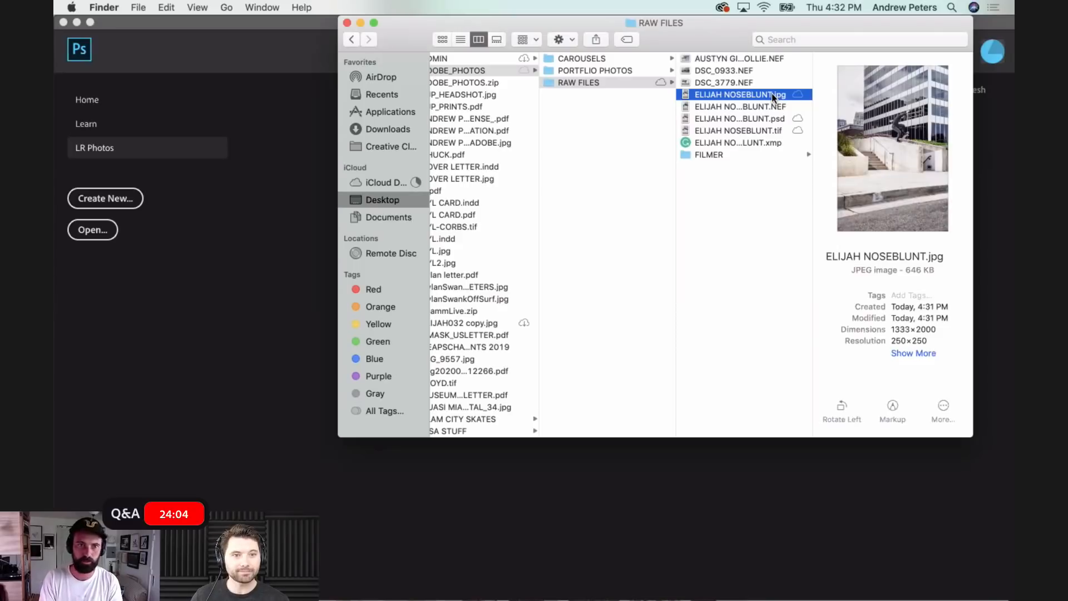
key(Down)
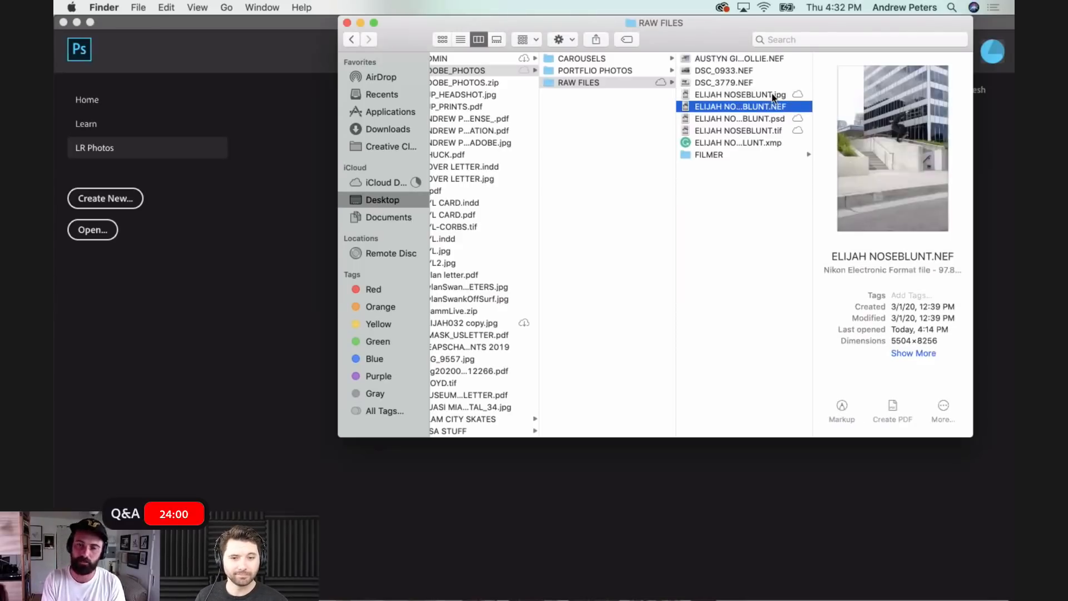
key(Down)
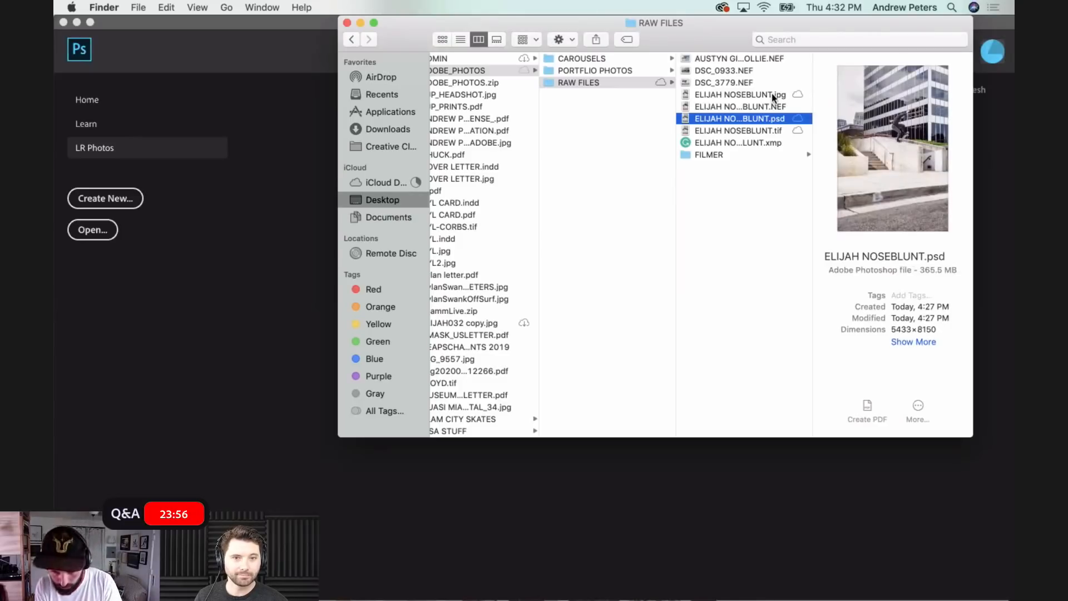
key(Down)
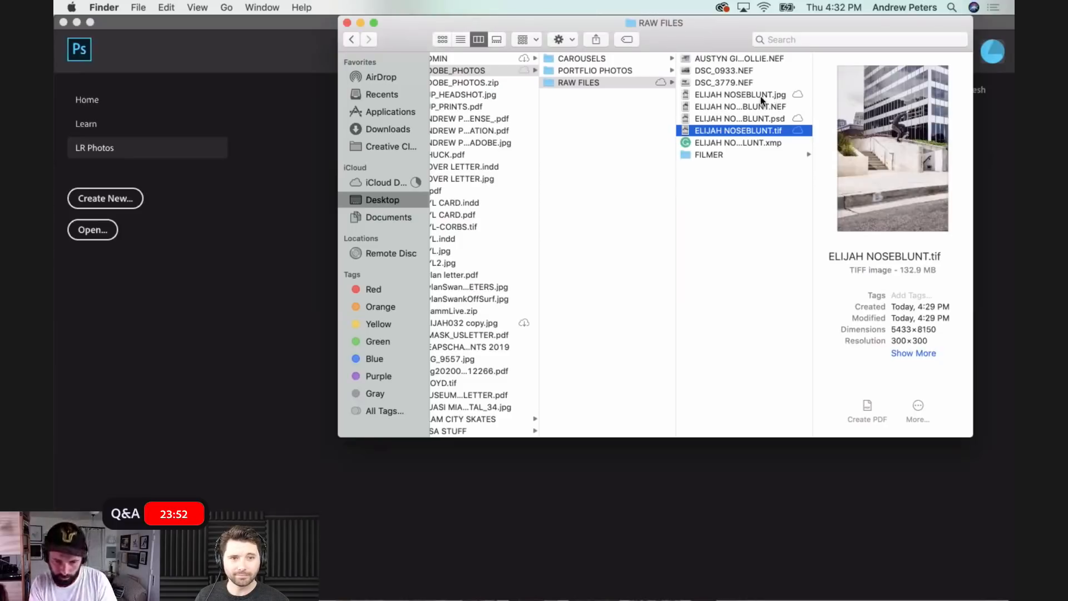
click(760, 96)
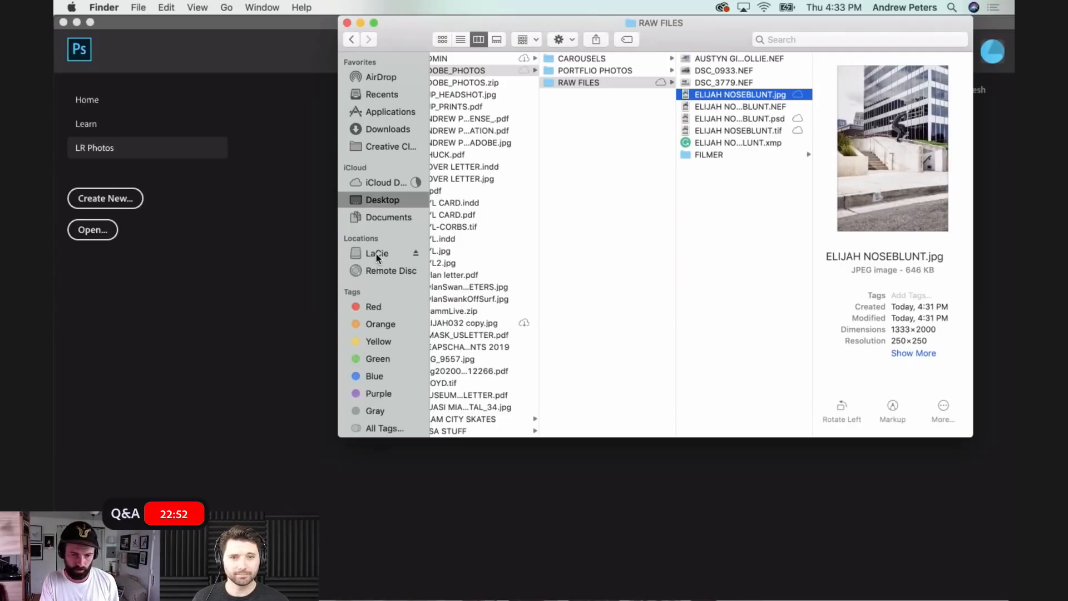
- View the folders on the LaCie external drive, moving the Finder window aside, and close that window
click(376, 255)
drag(404, 42, 242, 44)
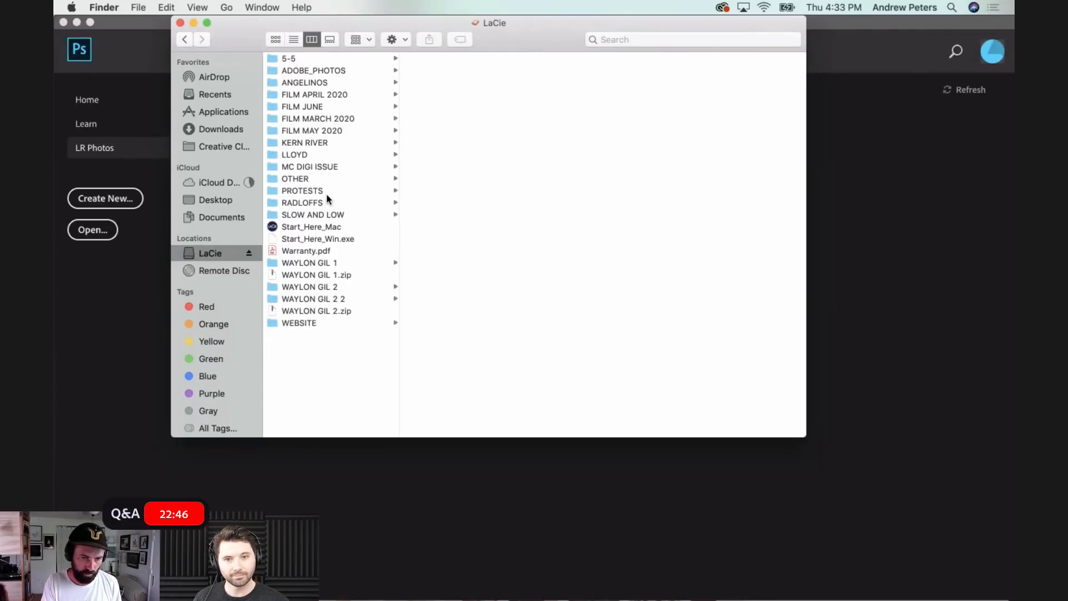
key(super+w)
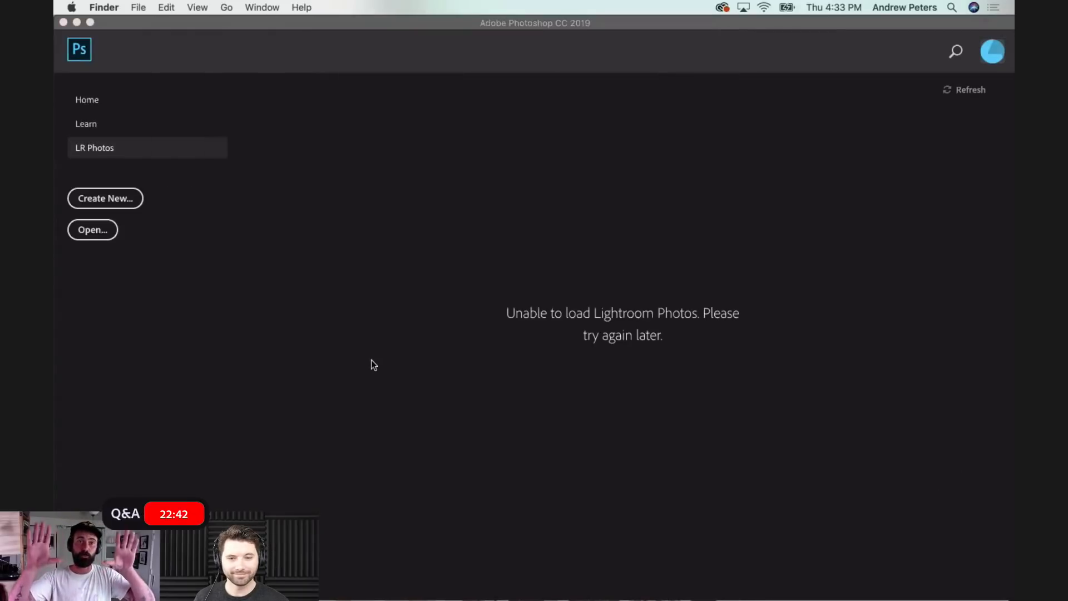
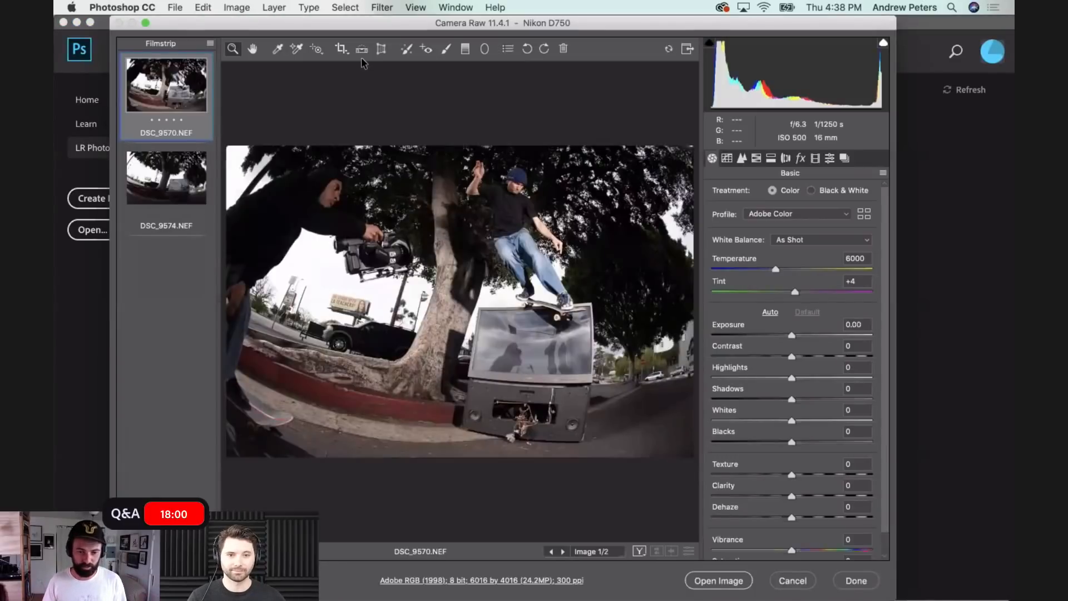
- Select both raw photos and raise their Shadows to +70 and Exposure to +0.20
key(super+a)
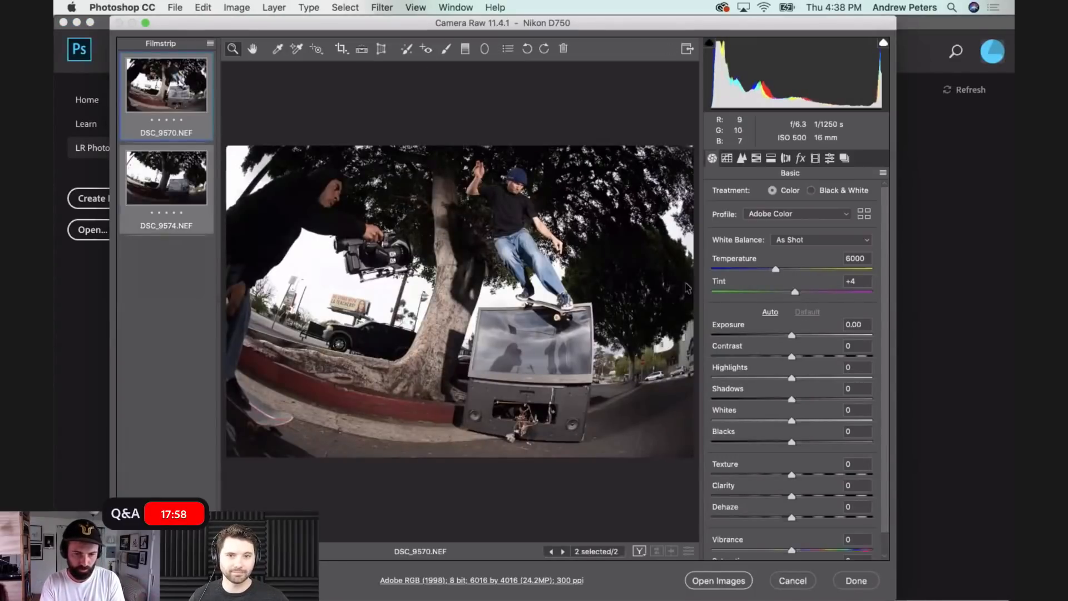
click(848, 399)
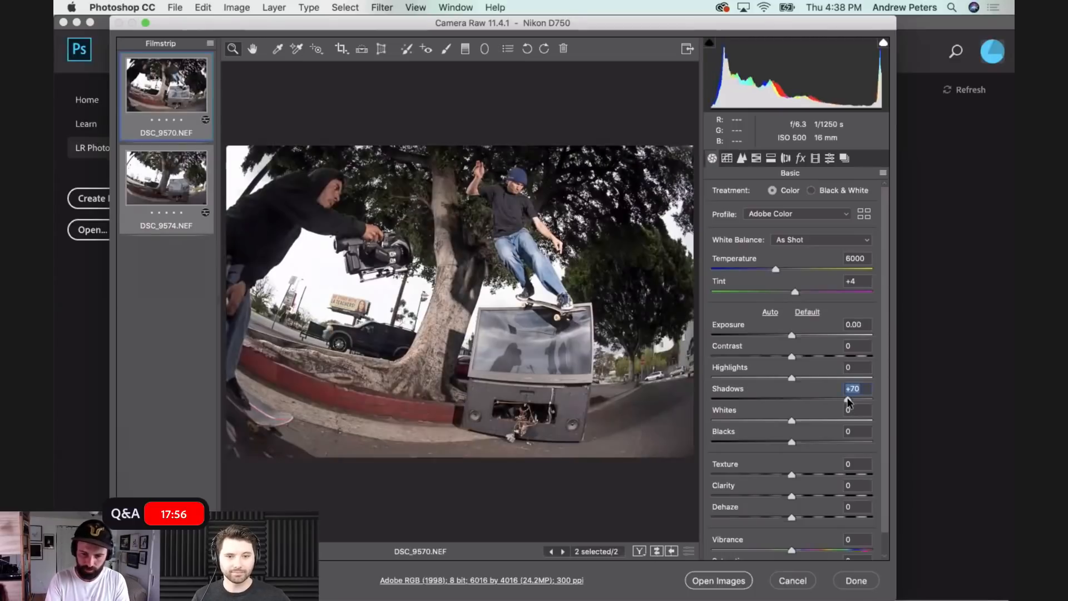
click(800, 161)
click(786, 159)
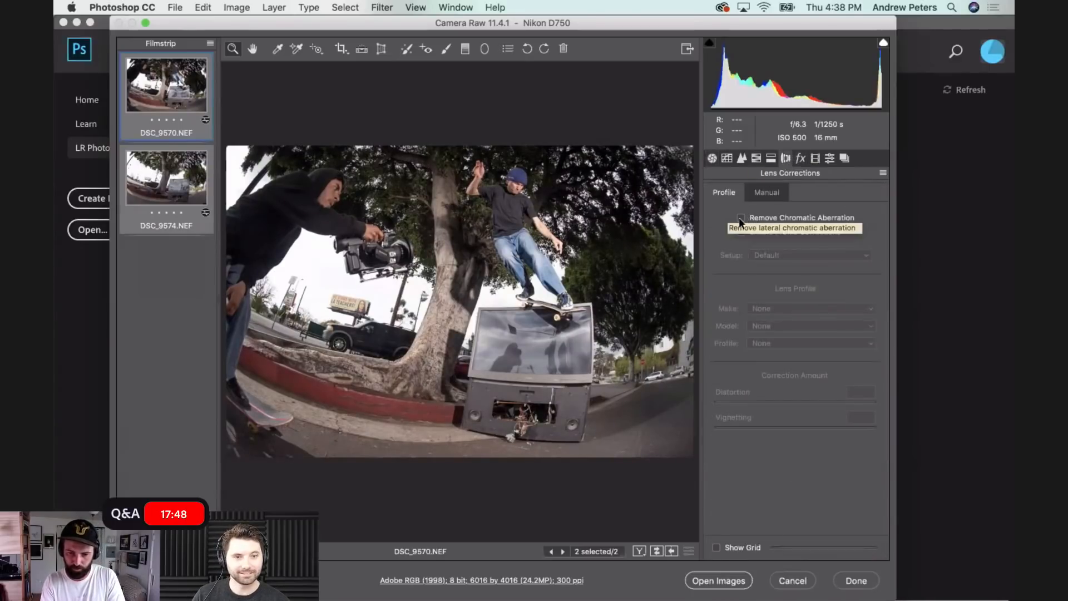
click(712, 158)
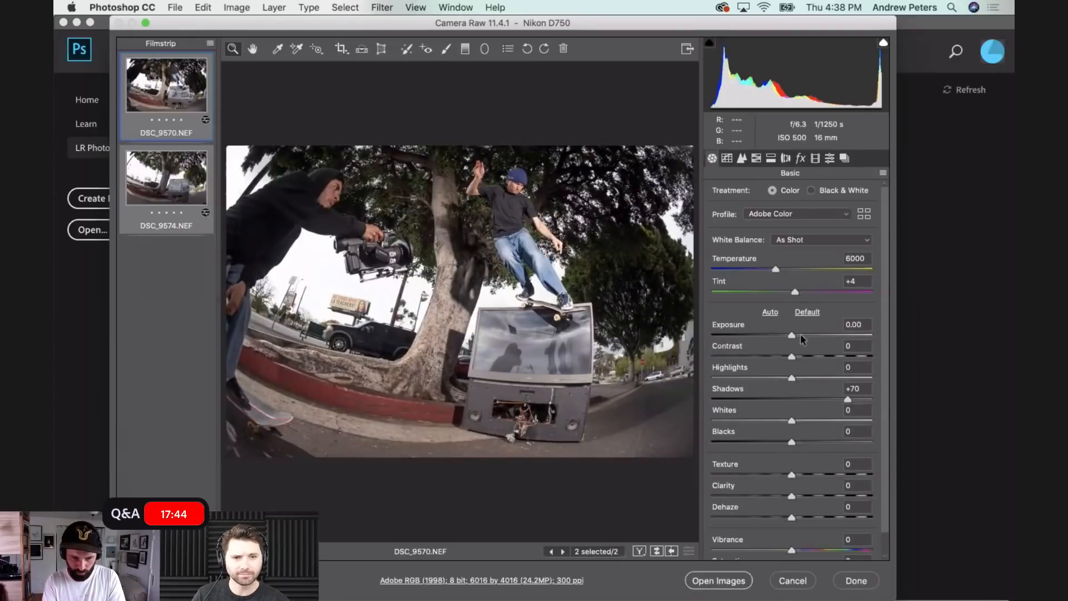
drag(792, 336, 794, 338)
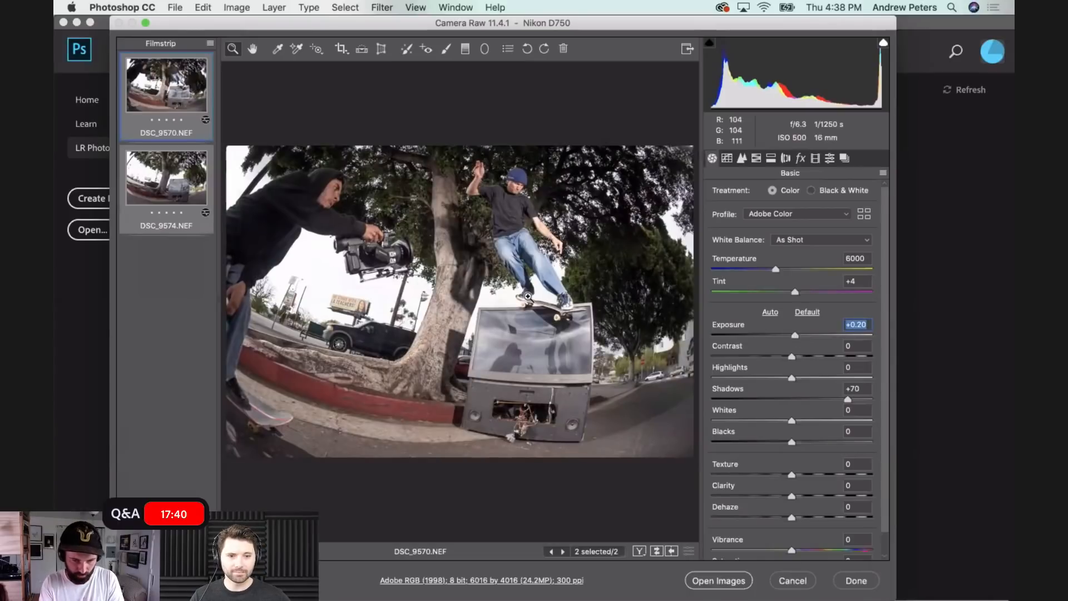
- Flip repeatedly between DSC_9570.NEF and DSC_9574.NEF to compare the skater frame with the empty scene
click(171, 78)
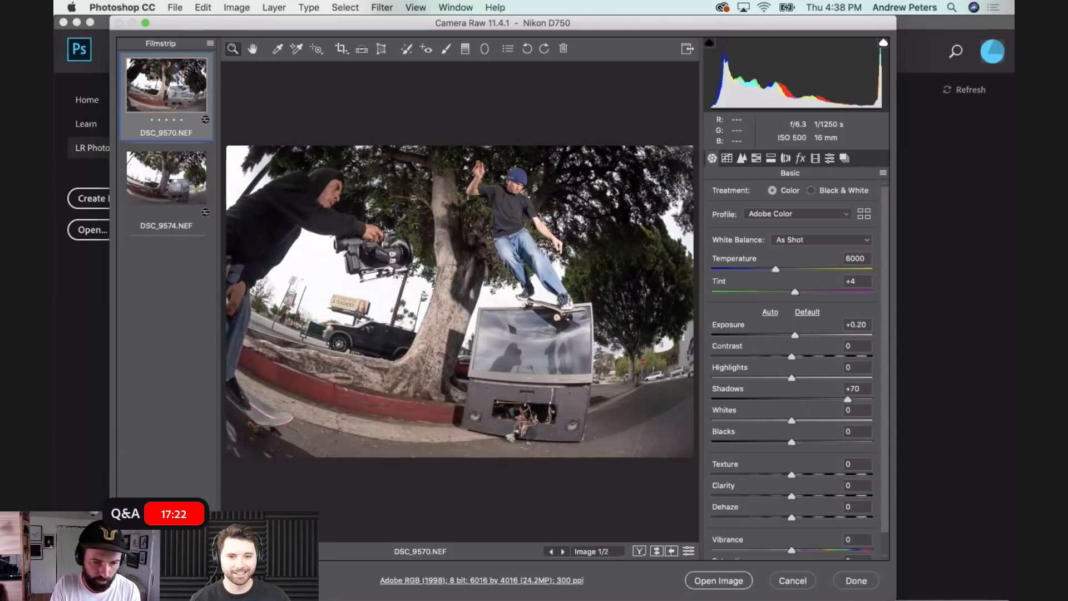
click(174, 190)
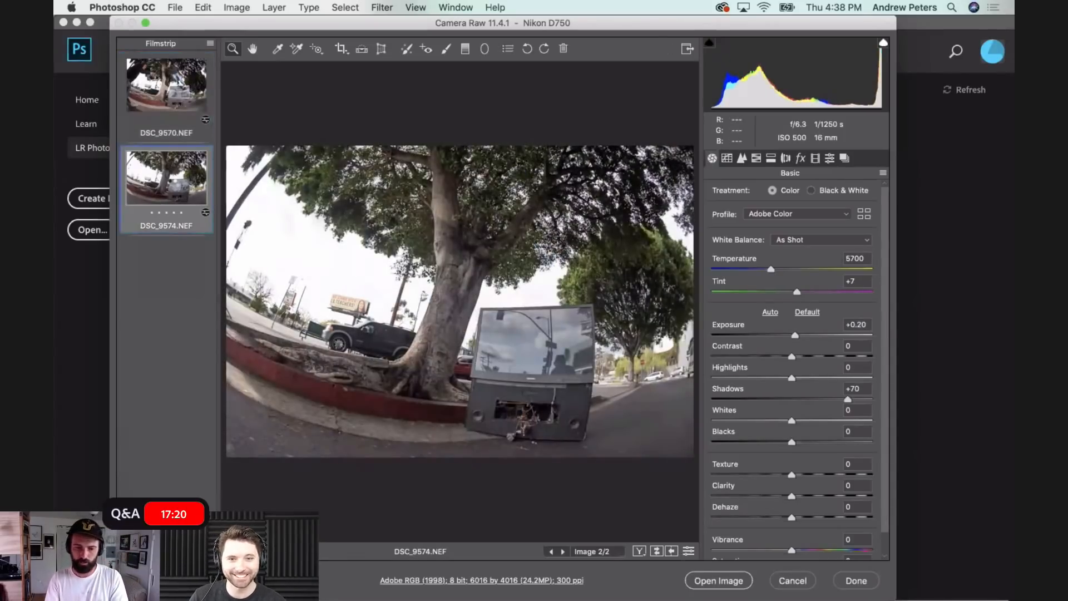
key(Up)
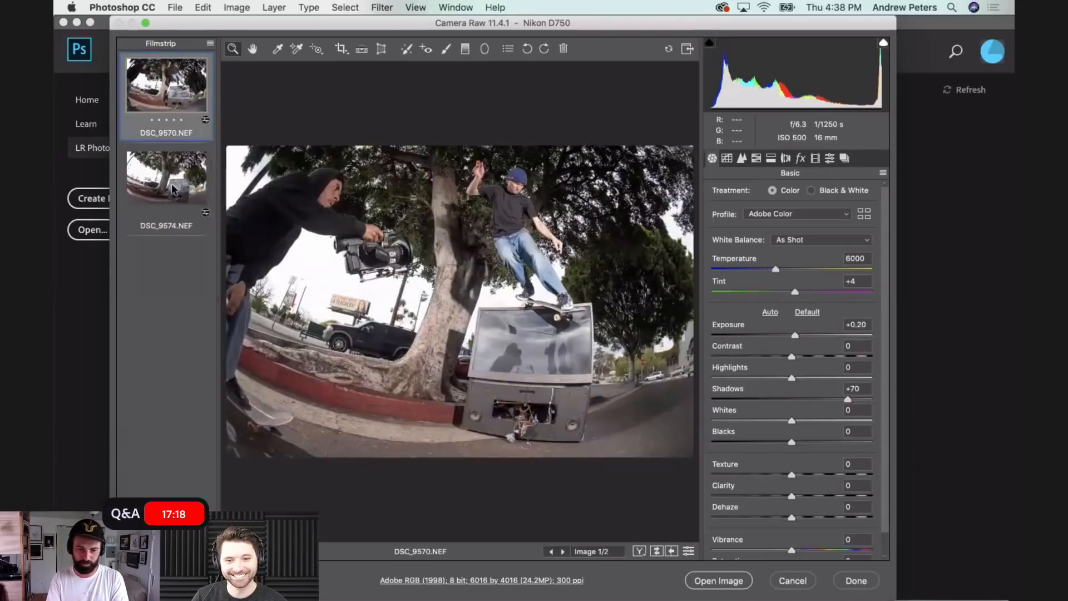
key(Down)
key(Up)
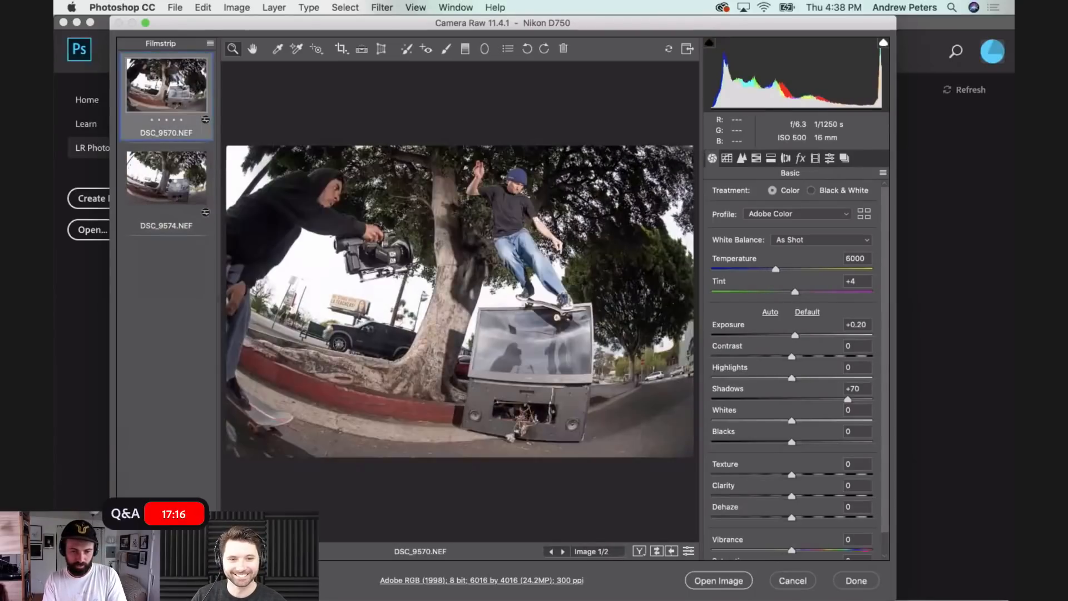
key(Down)
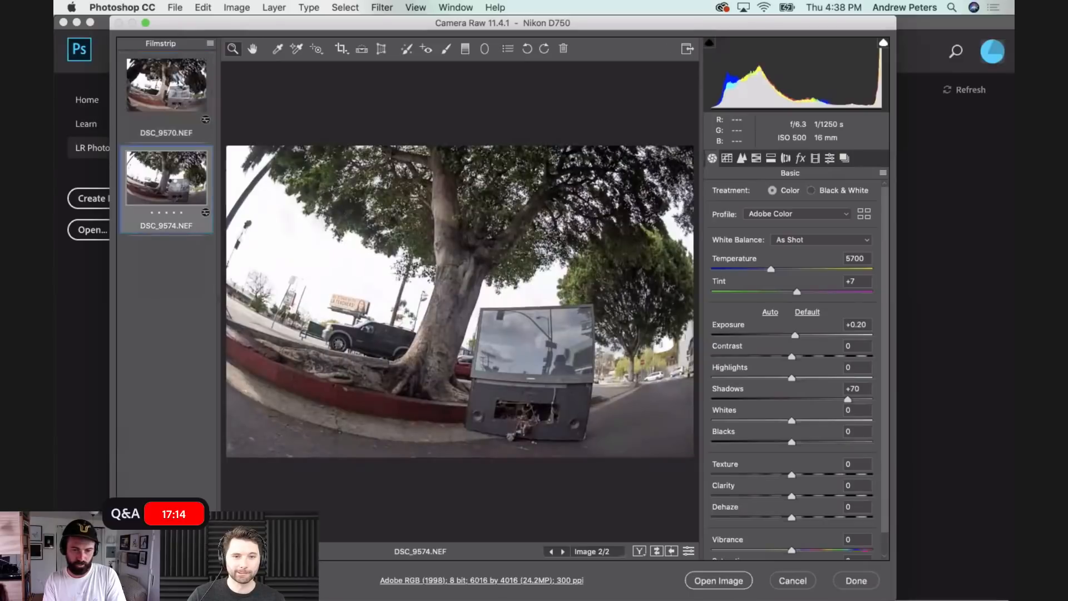
key(Up)
key(Down)
key(Up)
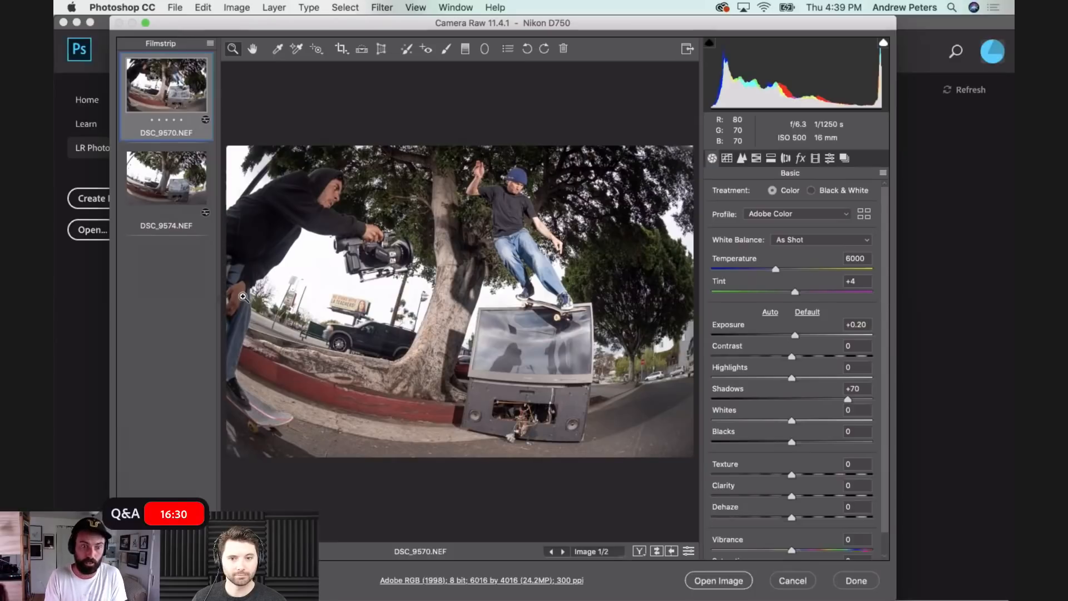
click(161, 186)
click(160, 117)
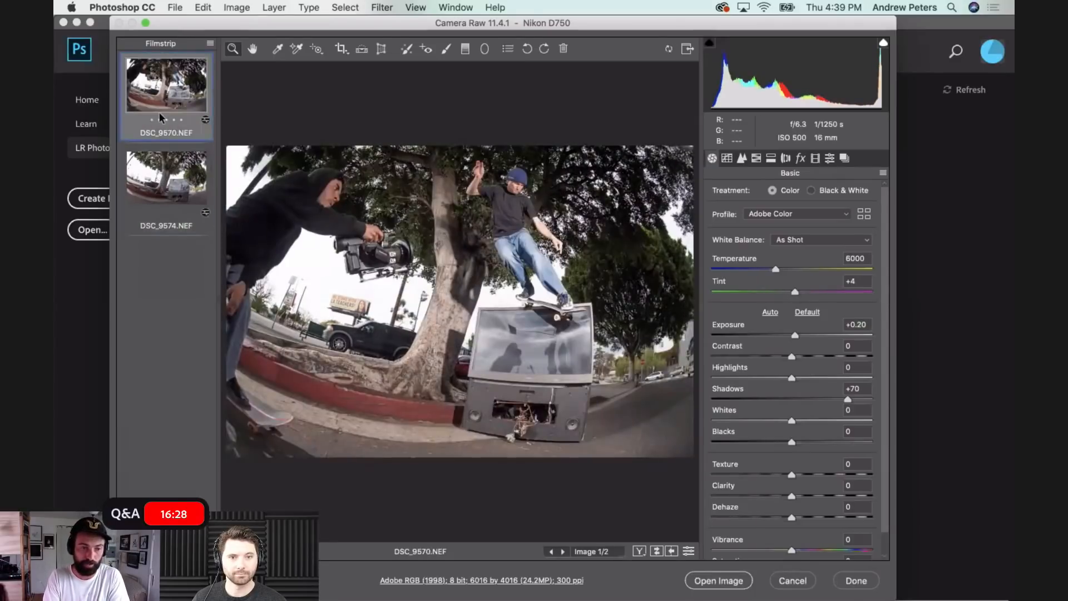
click(161, 185)
key(shift)
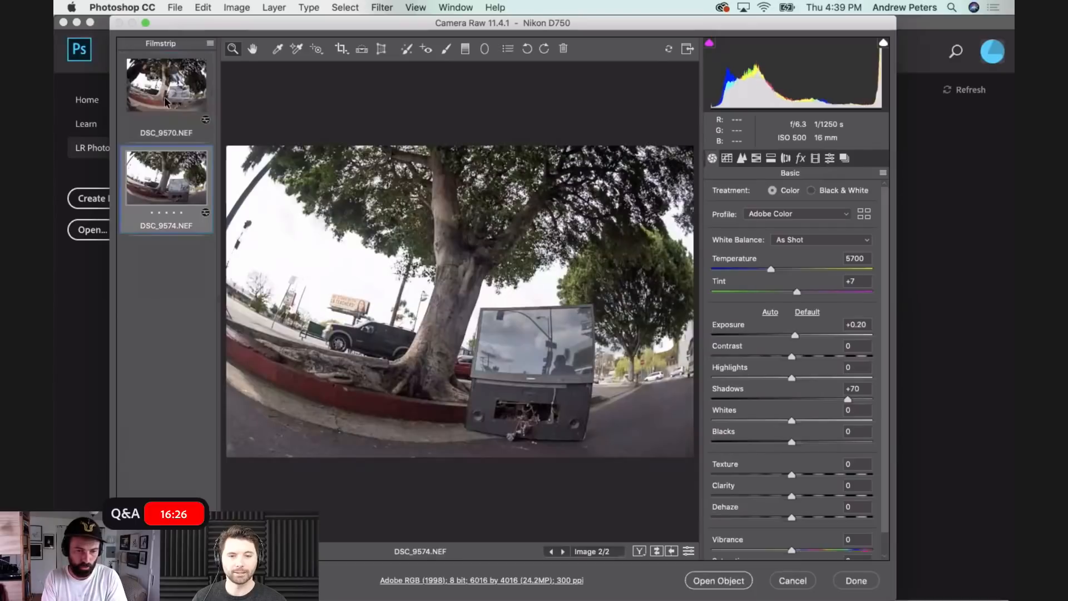
- Select both DSC_9570.NEF and DSC_9574.NEF and open them as normal images for editing
click(167, 101)
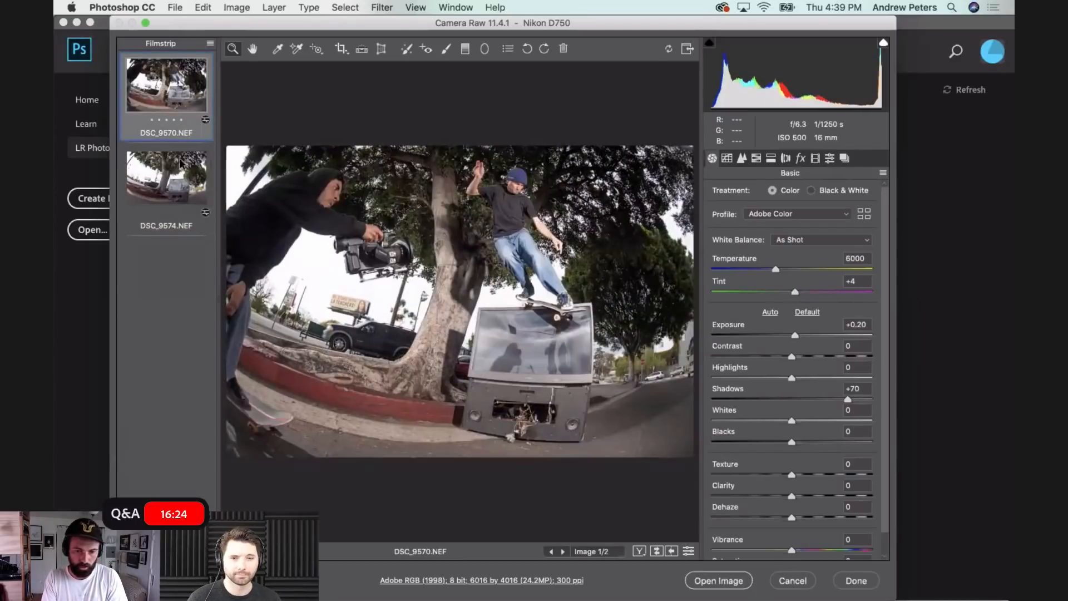
shift+click(180, 163)
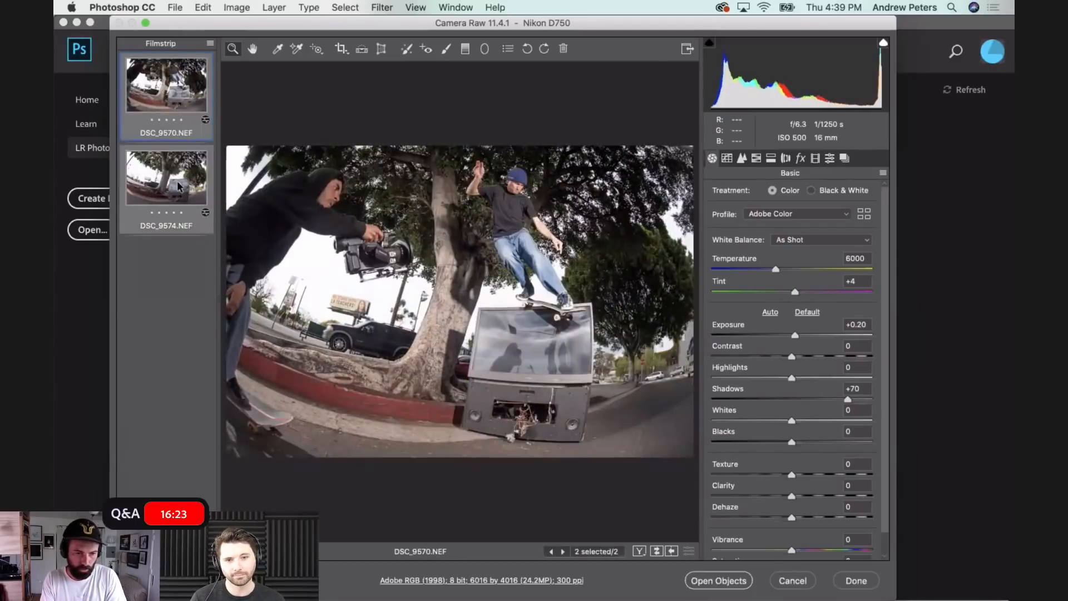
click(795, 335)
click(848, 400)
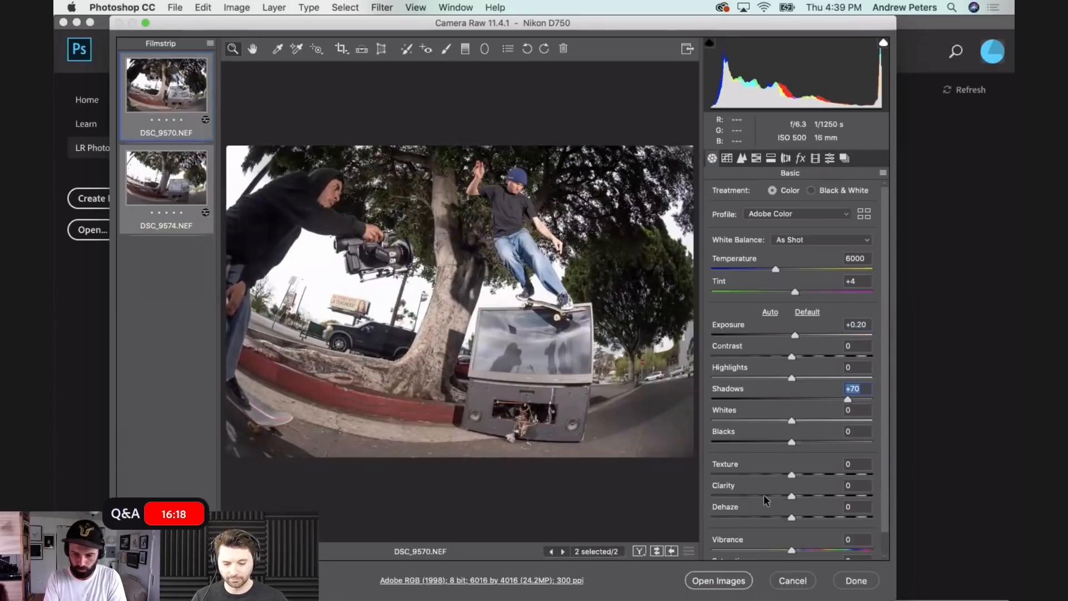
click(713, 581)
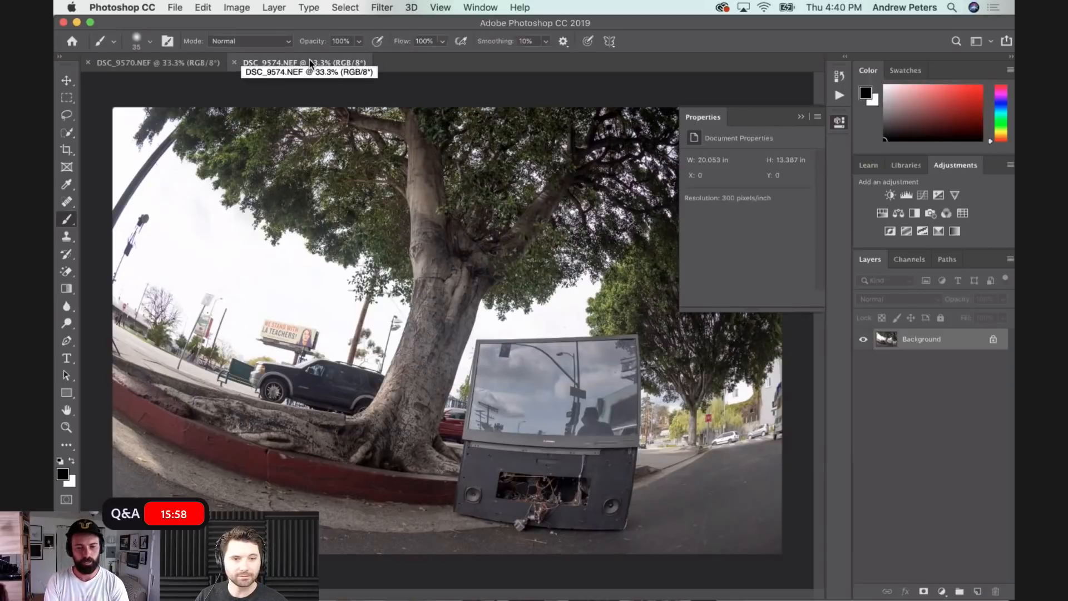
- Float DSC_9570.NEF in its own window and move its image onto DSC_9574.NEF as an aligned layer, checking alignment by toggling its visibility
click(154, 63)
drag(145, 67, 508, 90)
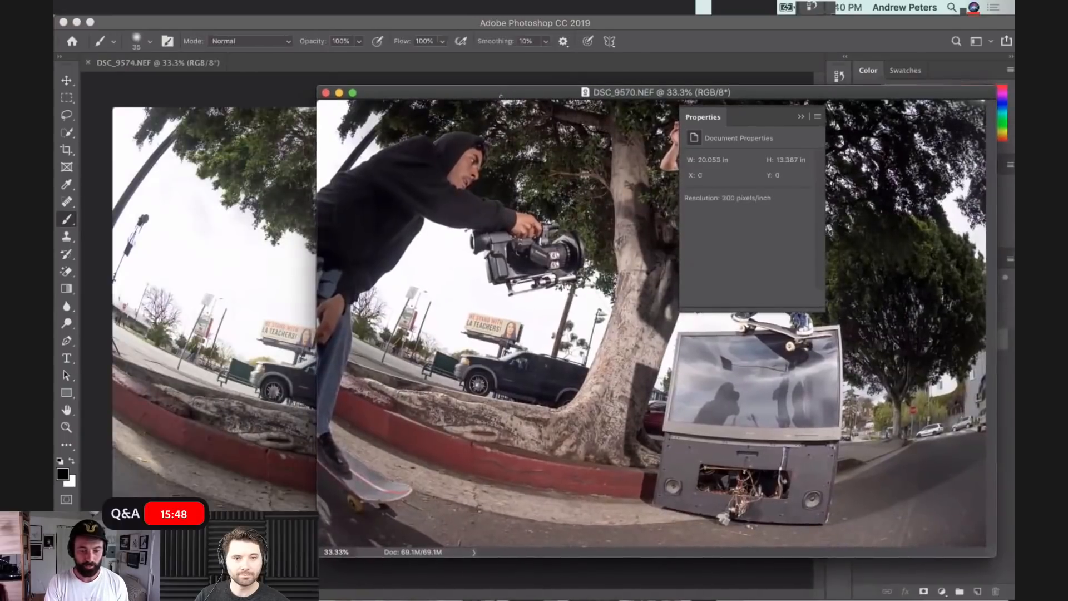
key(v)
drag(480, 284, 277, 286)
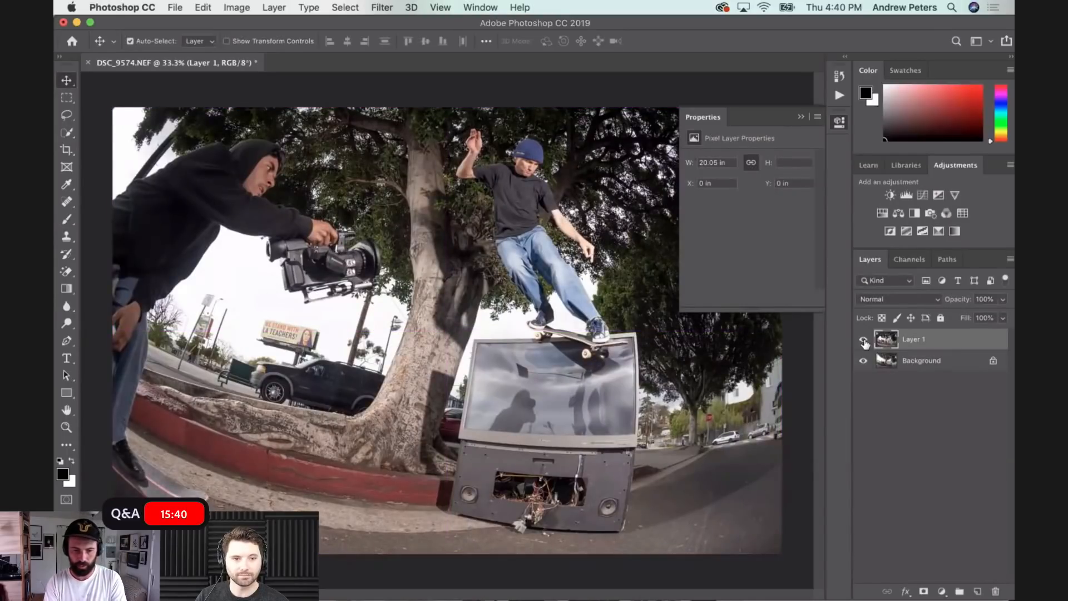
click(864, 340)
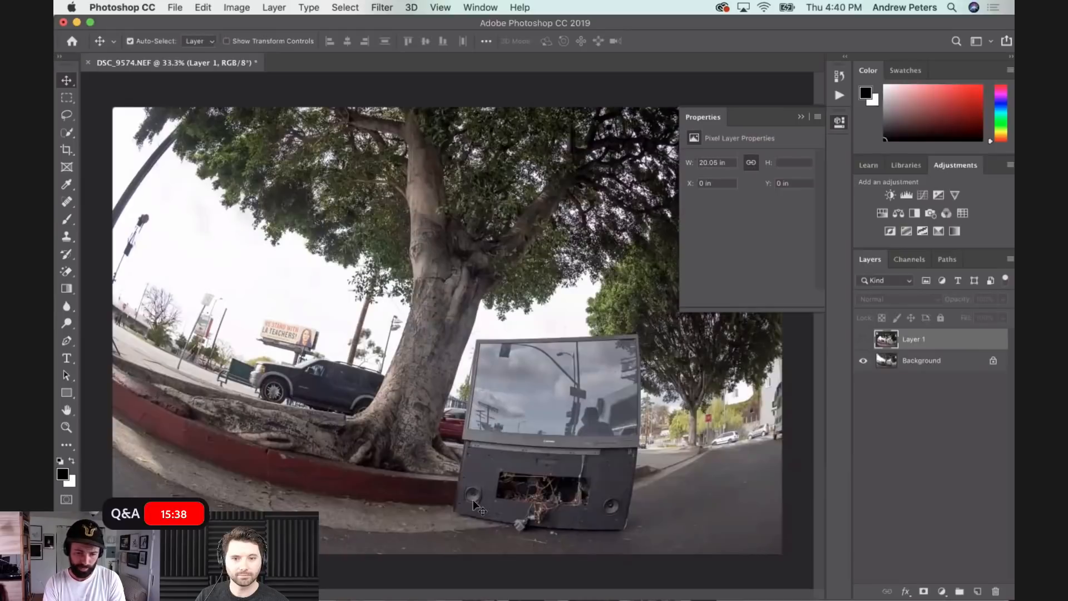
click(863, 340)
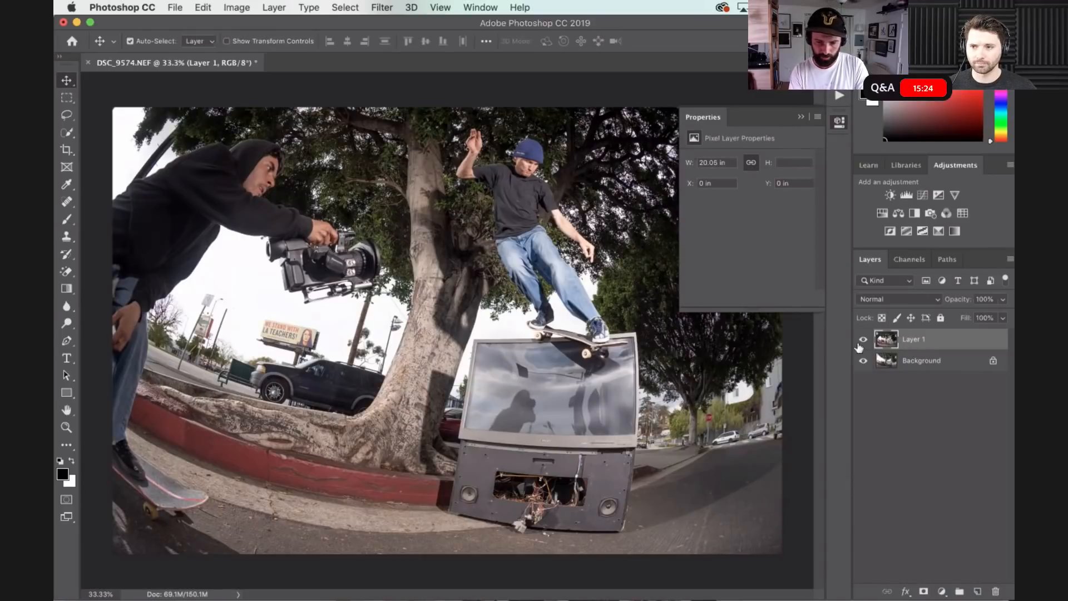
- Add a layer mask to the skater layer, paint out the filmer with a black 1200 px brush, and check the result by toggling the layer
click(923, 593)
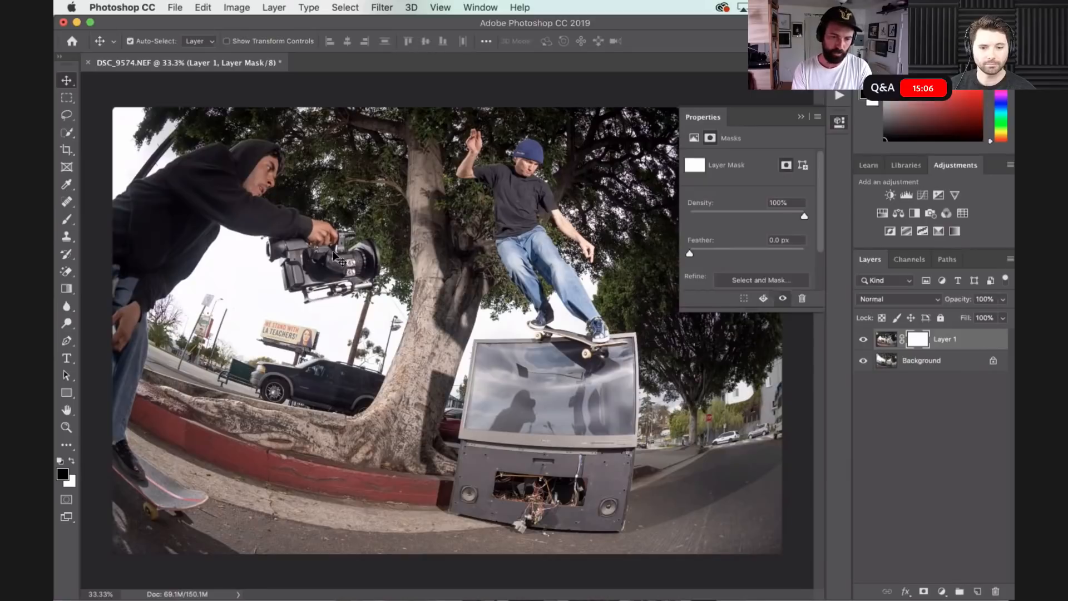
key(b)
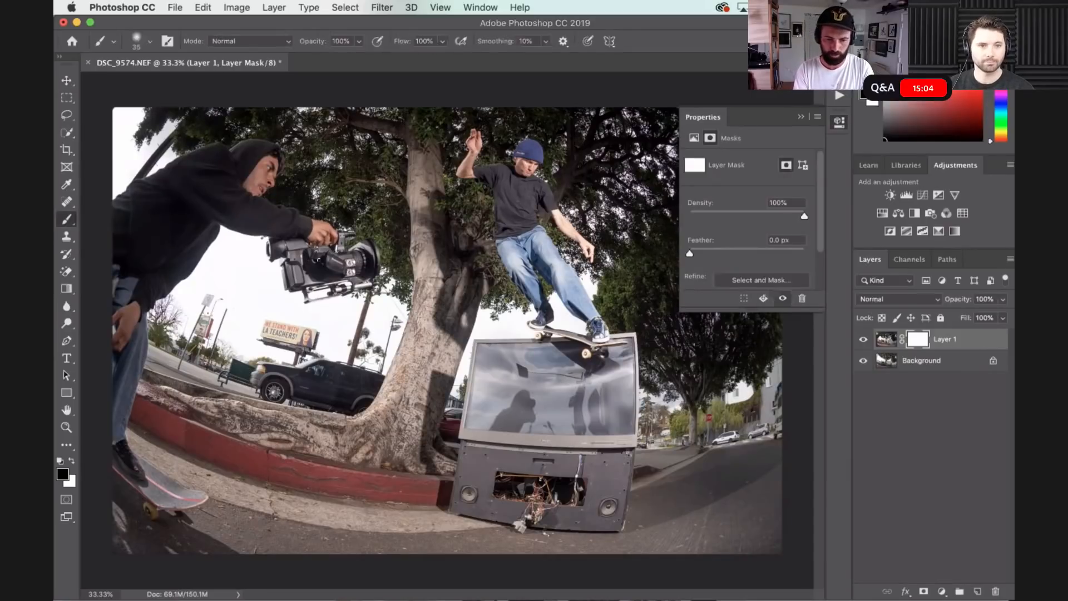
key(bracketright)
key(bracketright)
key(bracketright)
key(bracketright)
key(bracketright)
key(bracketright)
key(bracketright)
key(bracketright)
key(bracketright)
key(bracketright)
key(bracketright)
key(bracketright)
key(bracketright)
key(bracketright)
key(bracketright)
mouse_move(323, 260)
mouse_down()
mouse_move(267, 200)
mouse_move(203, 187)
mouse_move(137, 272)
mouse_move(182, 173)
mouse_move(143, 200)
mouse_move(106, 452)
mouse_move(141, 488)
mouse_move(185, 496)
mouse_move(123, 478)
mouse_move(72, 427)
mouse_move(95, 450)
mouse_move(103, 502)
mouse_move(152, 548)
mouse_move(189, 551)
mouse_move(186, 562)
mouse_move(110, 559)
mouse_up()
key(super+minus)
click(863, 339)
click(863, 340)
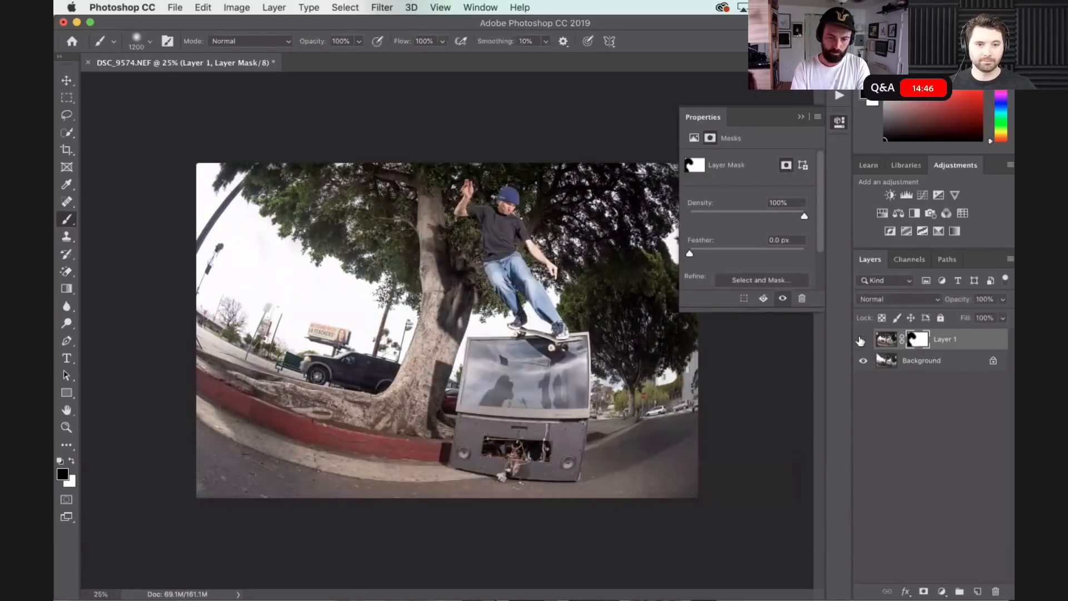
click(862, 340)
click(862, 340)
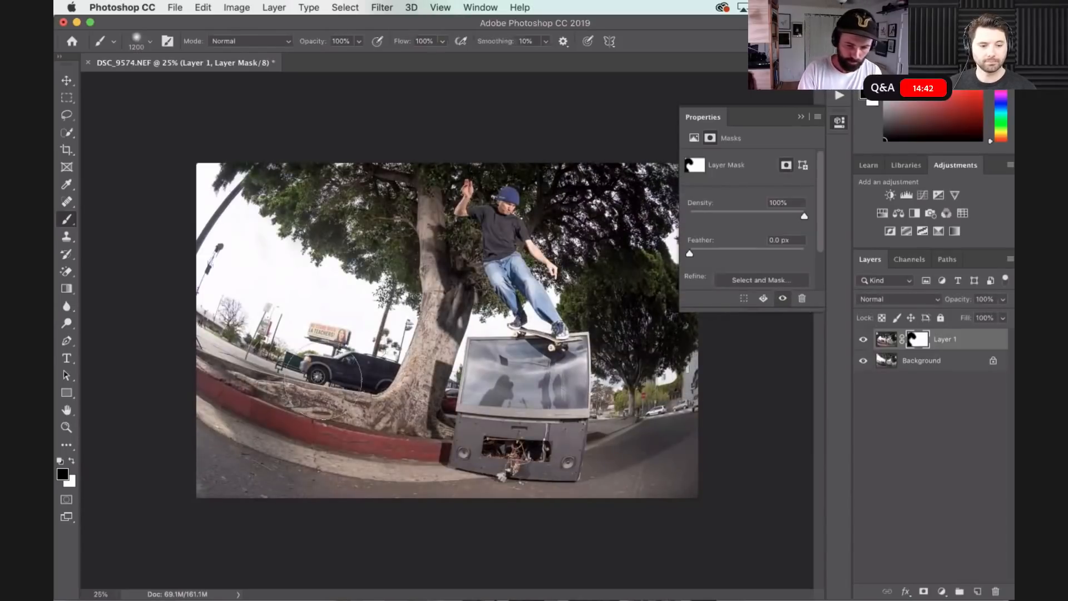
- Examine the masked composite up close along the curb, street, sky and tree for visible blending problems
key(super+equal)
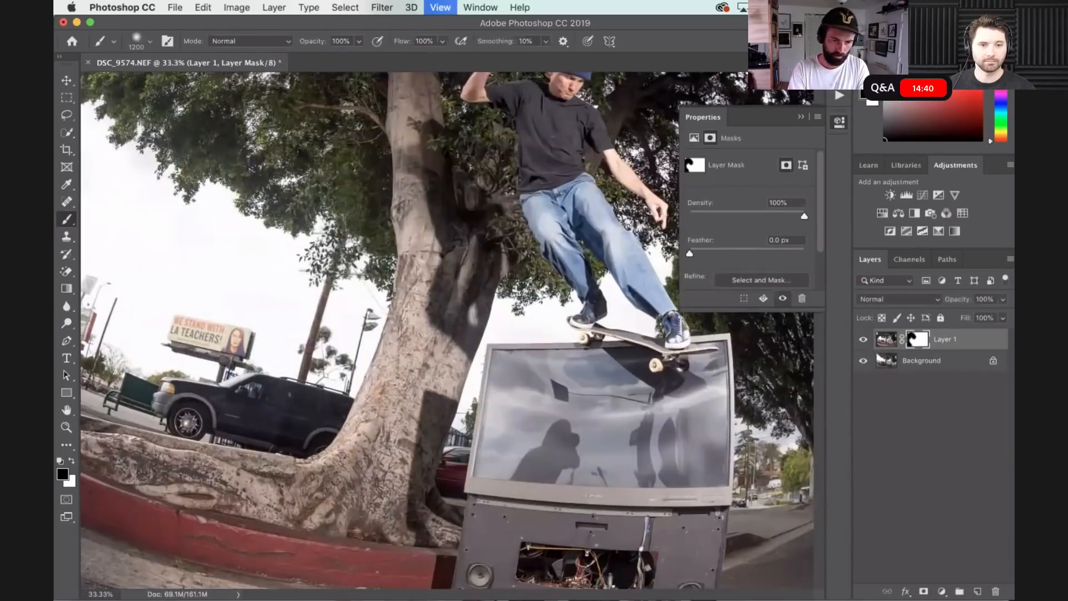
key(super+equal)
scroll(323, 380, left, 10)
scroll(323, 379, down, 2)
scroll(322, 380, up, 1)
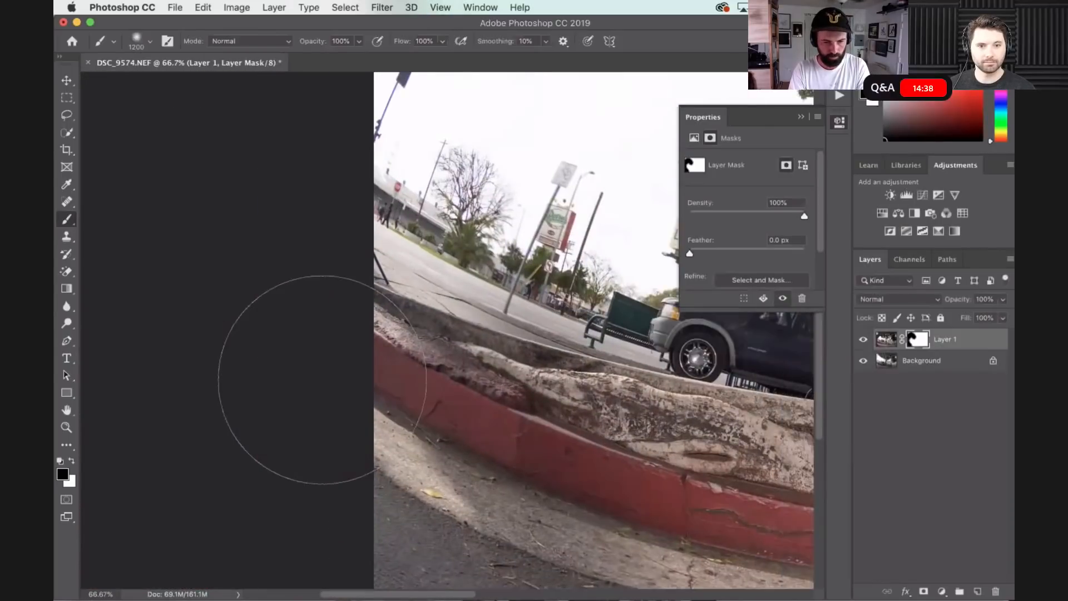
scroll(322, 380, right, 3)
scroll(323, 380, up, 5)
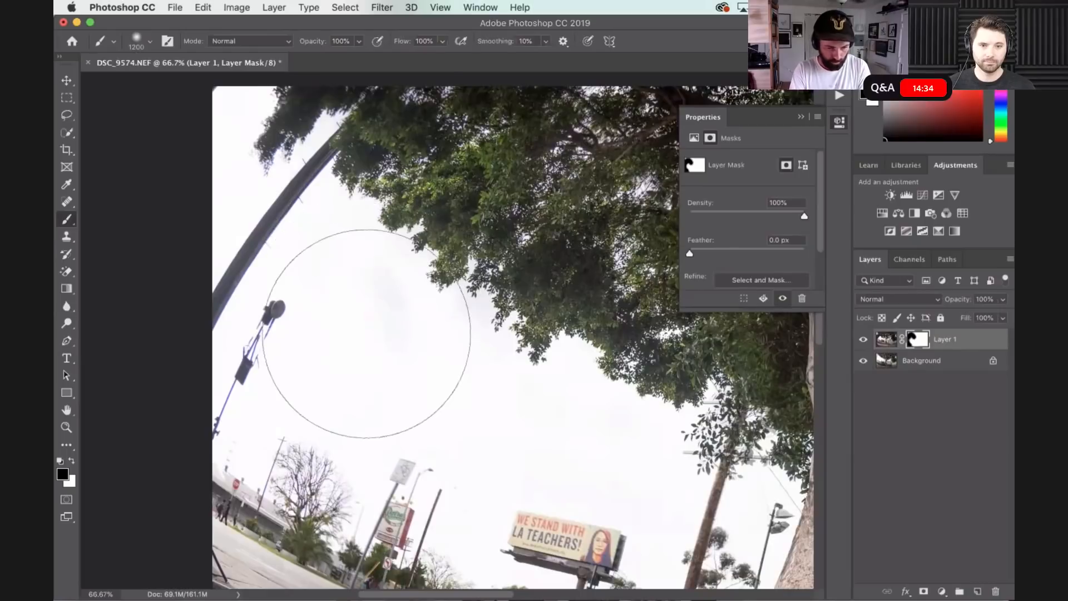
scroll(354, 328, down, 4)
scroll(354, 334, up, 3)
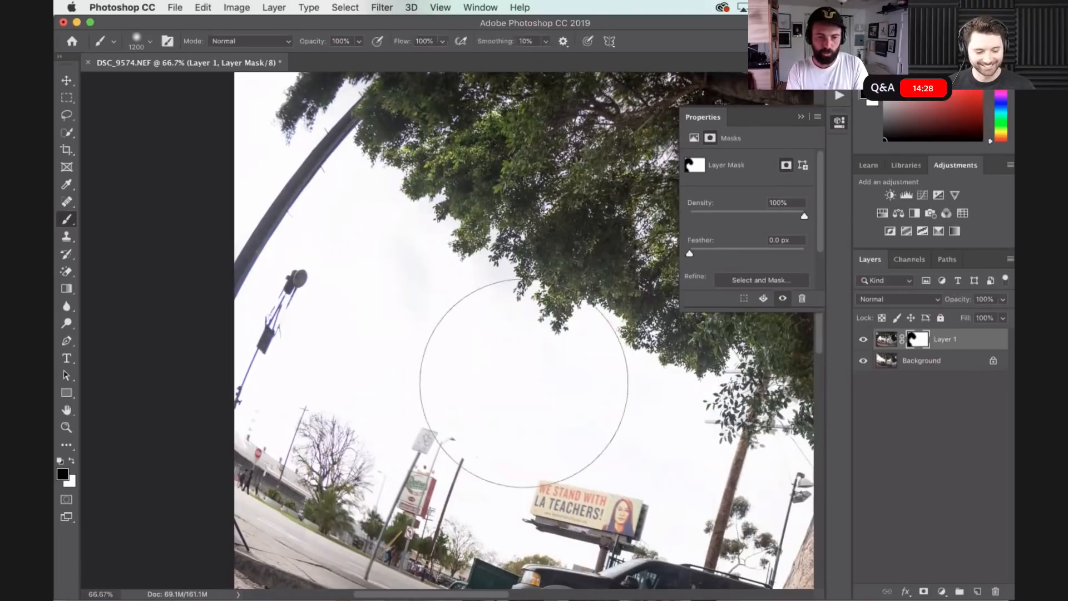
scroll(525, 389, right, 5)
scroll(525, 383, up, 1)
scroll(525, 384, right, 5)
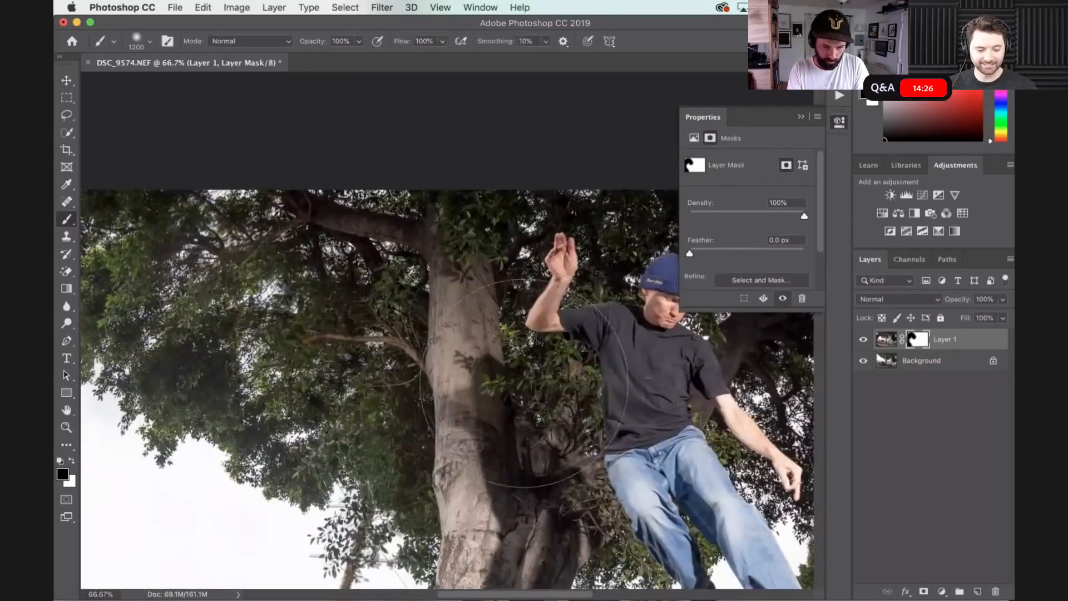
scroll(525, 384, down, 4)
scroll(525, 382, left, 5)
scroll(525, 384, left, 5)
scroll(525, 384, right, 4)
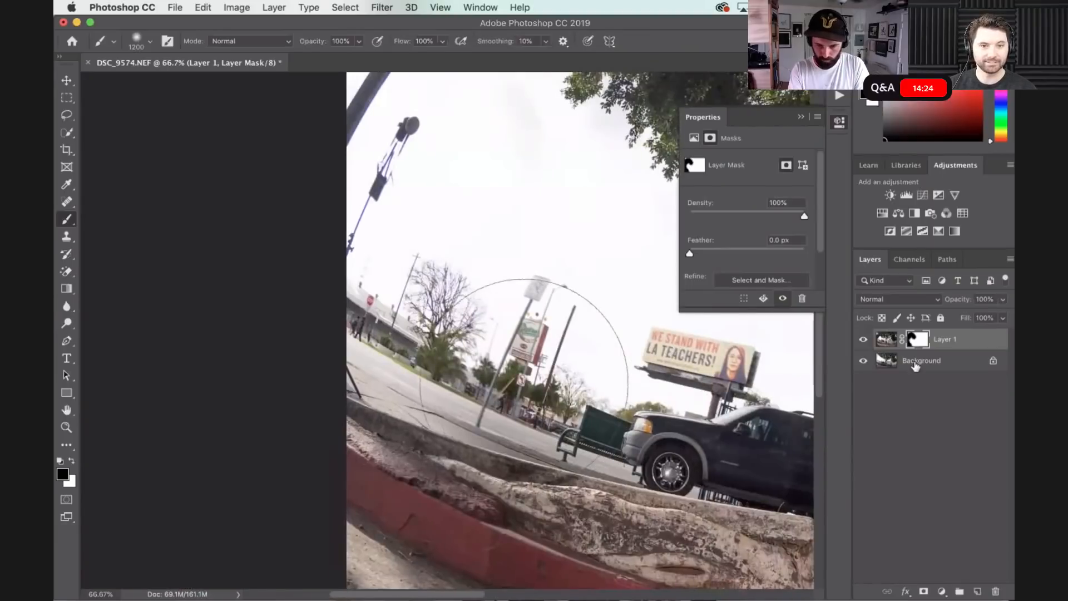
- Clone clean sky over the street light on the Background layer with a 250 px Clone Stamp brush
click(888, 364)
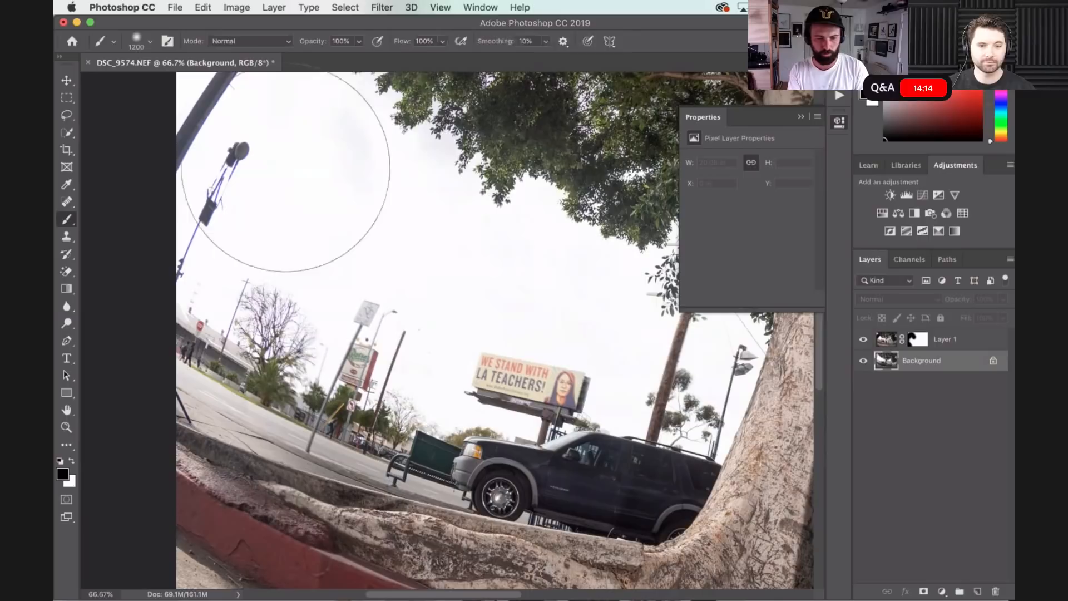
key(s)
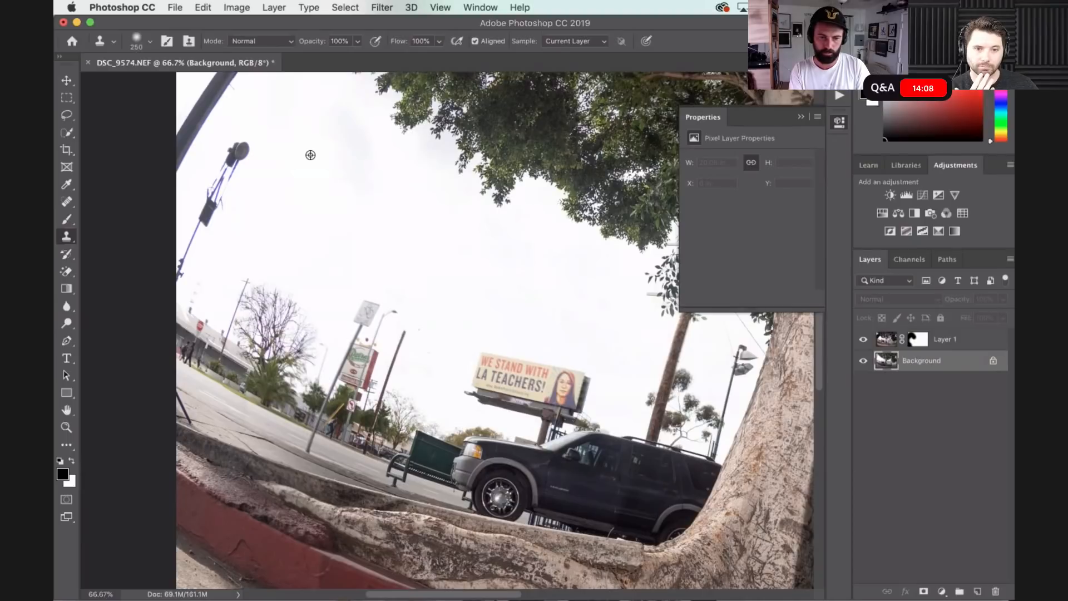
alt+click(310, 155)
click(238, 161)
drag(237, 160, 181, 267)
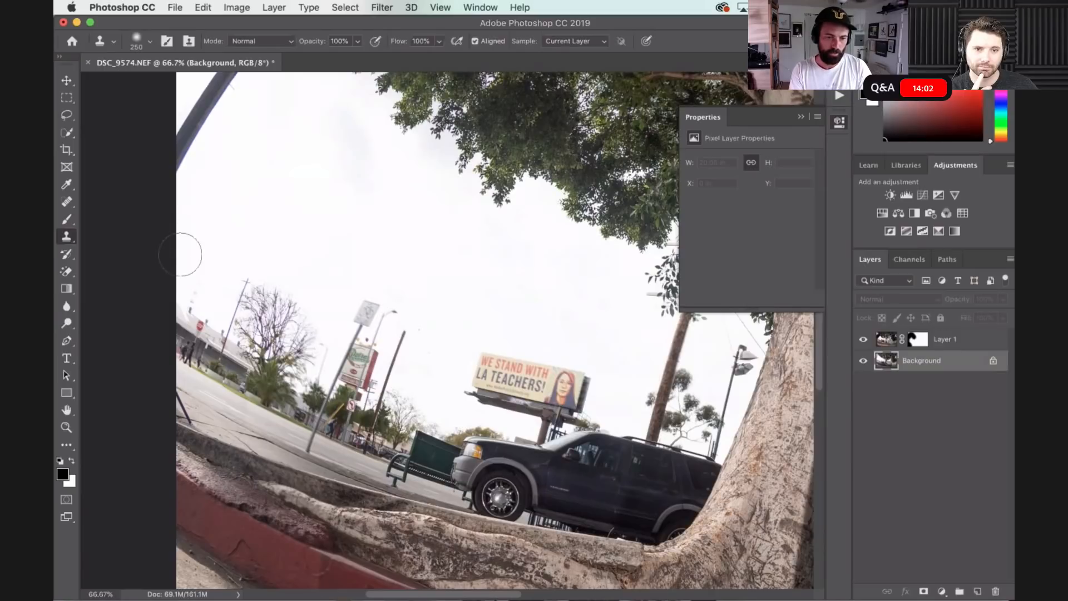
scroll(329, 406, down, 5)
scroll(328, 406, left, 2)
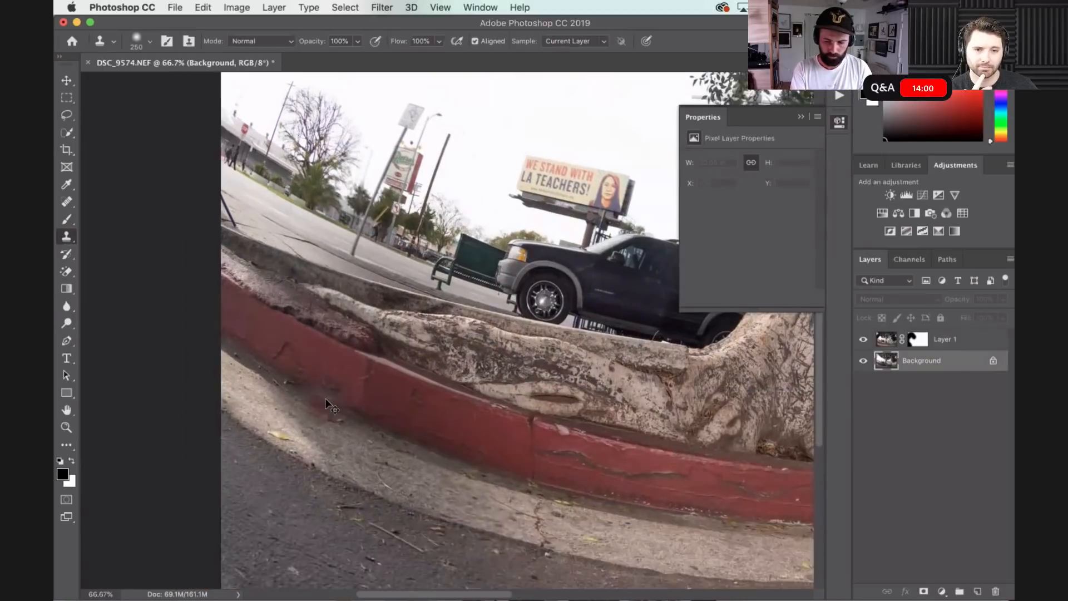
- Clone clean pavement over the dark blue pole beside the curb on the Background layer, using a 30 px Clone Stamp brush
scroll(612, 429, up, 10)
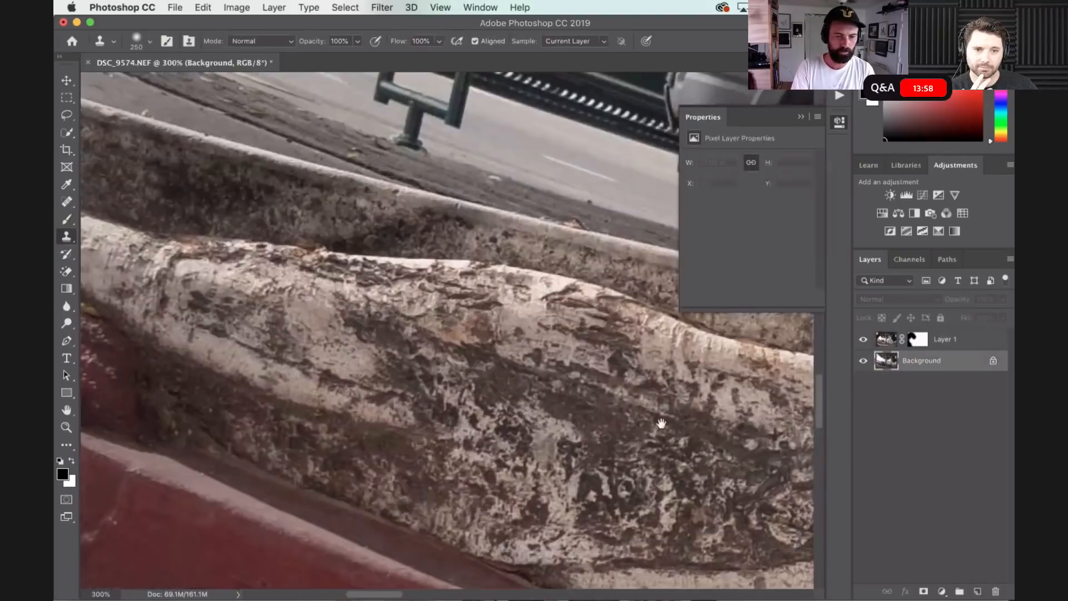
scroll(612, 428, up, 10)
scroll(612, 429, left, 2)
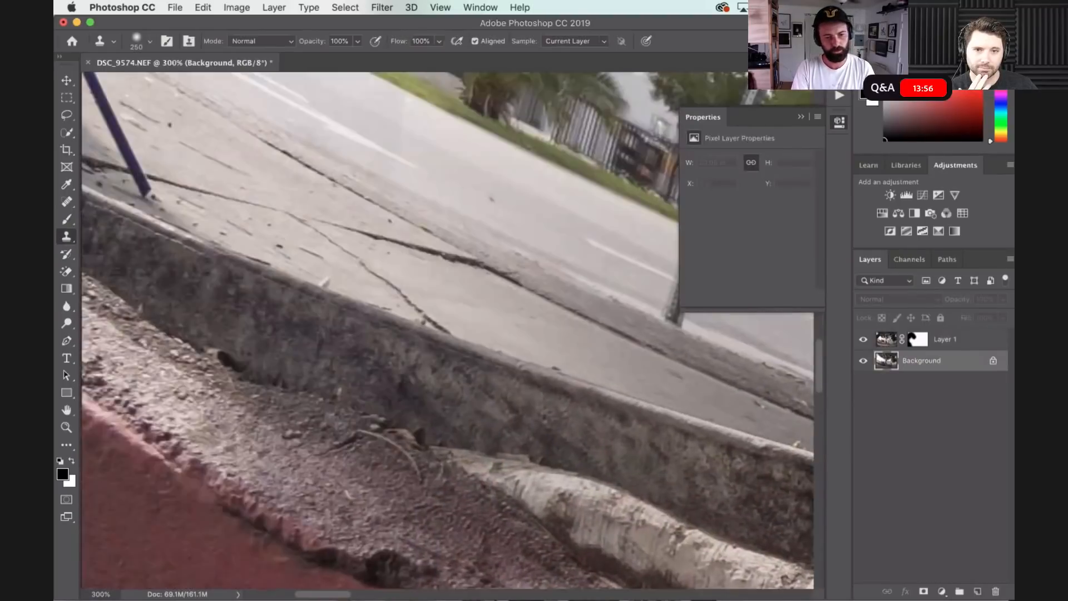
mouse_move(239, 245)
mouse_down()
mouse_move(444, 388)
mouse_move(453, 381)
mouse_up()
key(bracketleft)
key(bracketleft)
key(bracketleft)
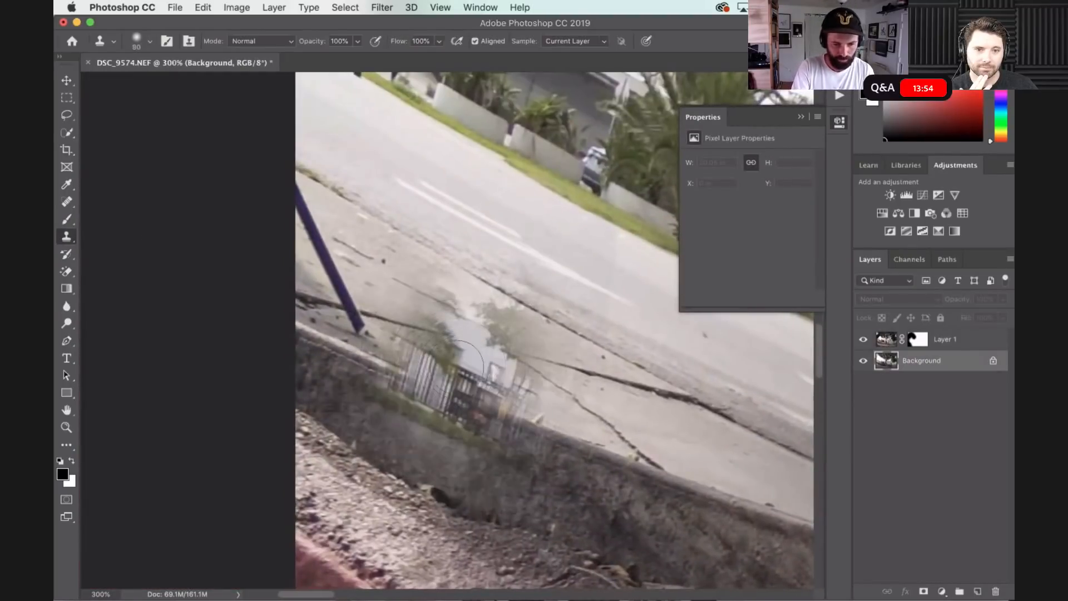
key(bracketleft)
key(bracketleft)
key(bracketleft)
key(bracketleft)
key(bracketleft)
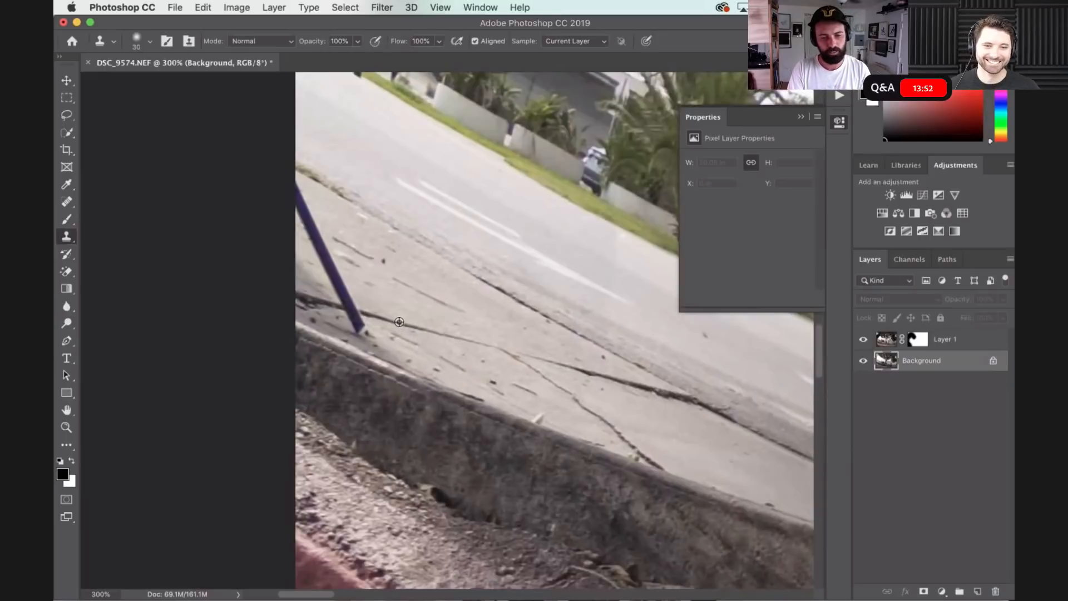
click(351, 313)
drag(356, 323, 297, 190)
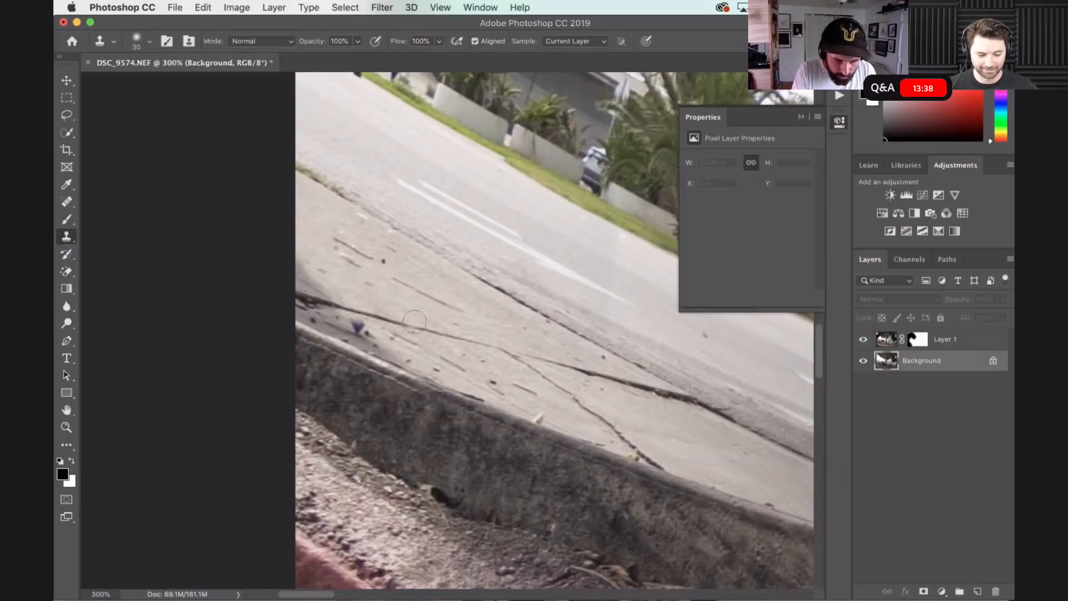
- Clone away the leftover pole base and dark smudge on the pavement beside the curb with the Clone Stamp
scroll(394, 351, up, 3)
key(bracketleft)
key(bracketleft)
mouse_move(303, 342)
mouse_down()
mouse_move(293, 333)
mouse_move(305, 343)
mouse_up()
key(bracketright)
key(bracketright)
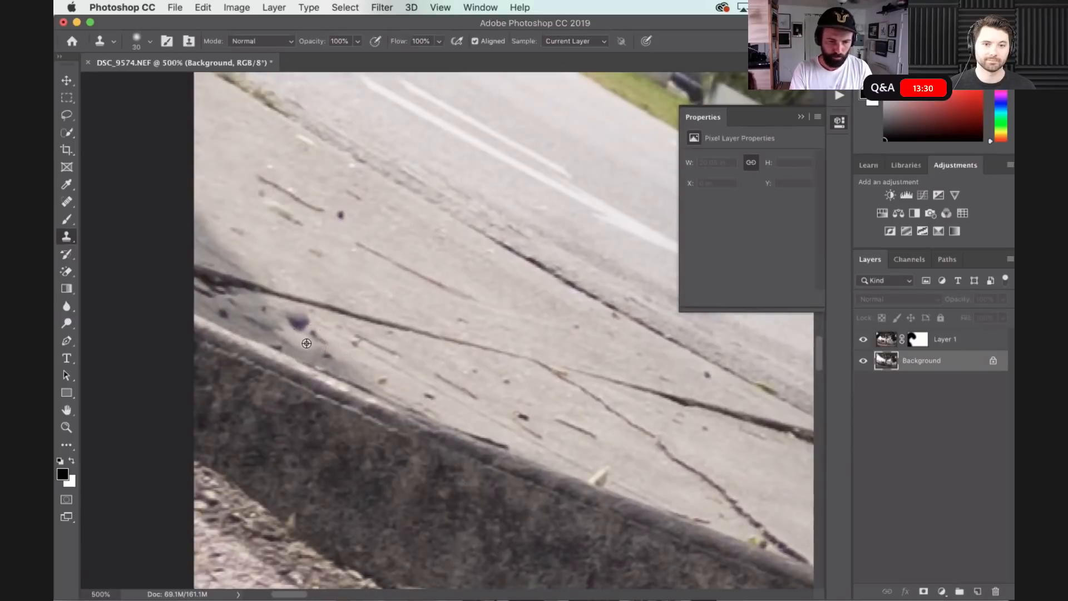
drag(299, 319, 224, 311)
drag(394, 321, 404, 329)
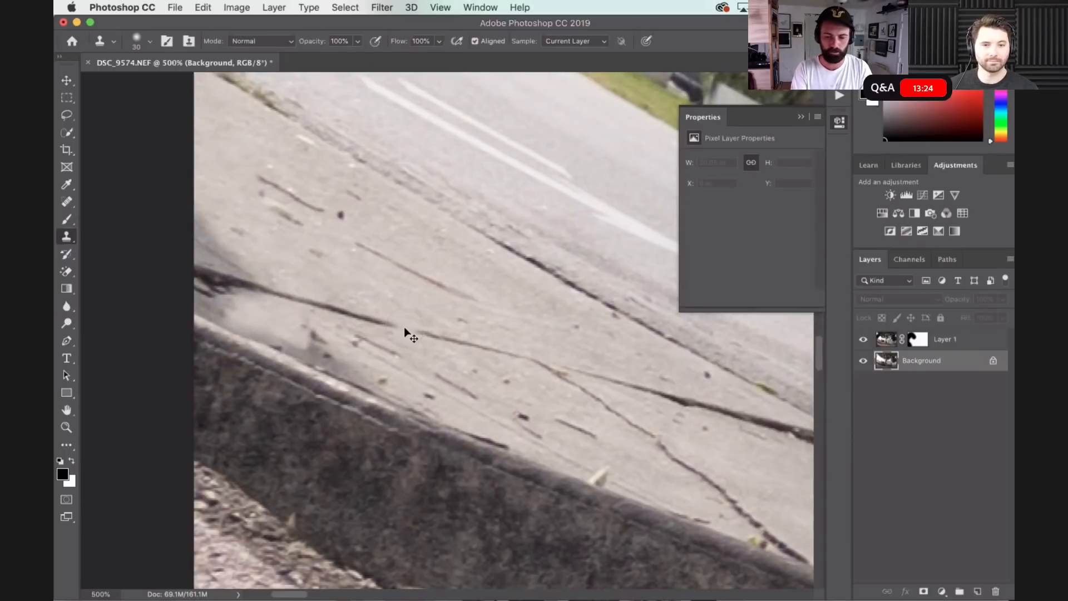
key(super+minus)
key(super+minus)
key(super+minus)
key(super+minus)
key(super+minus)
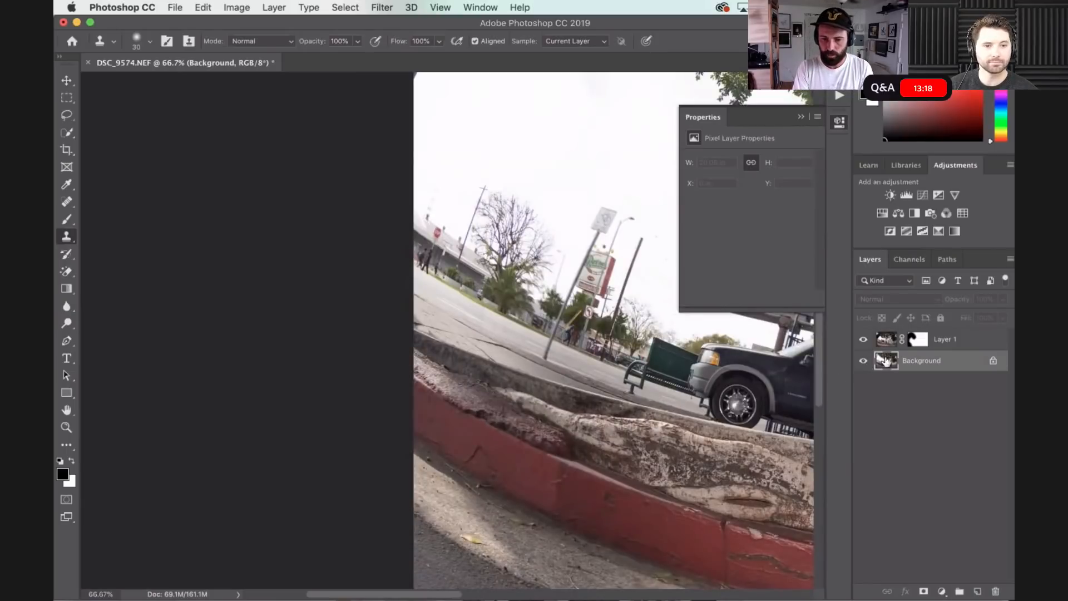
- Add a Curves adjustment layer above Layer 1 and shape a mild S-curve with raised highlights and slightly lowered shadows
click(918, 339)
key(b)
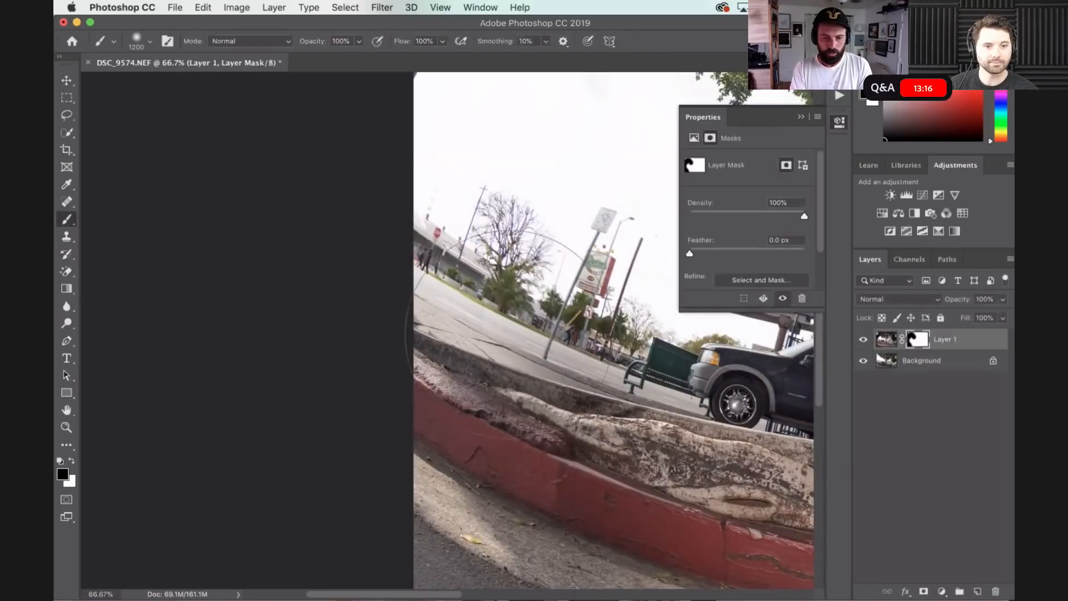
key(super+minus)
key(super+minus)
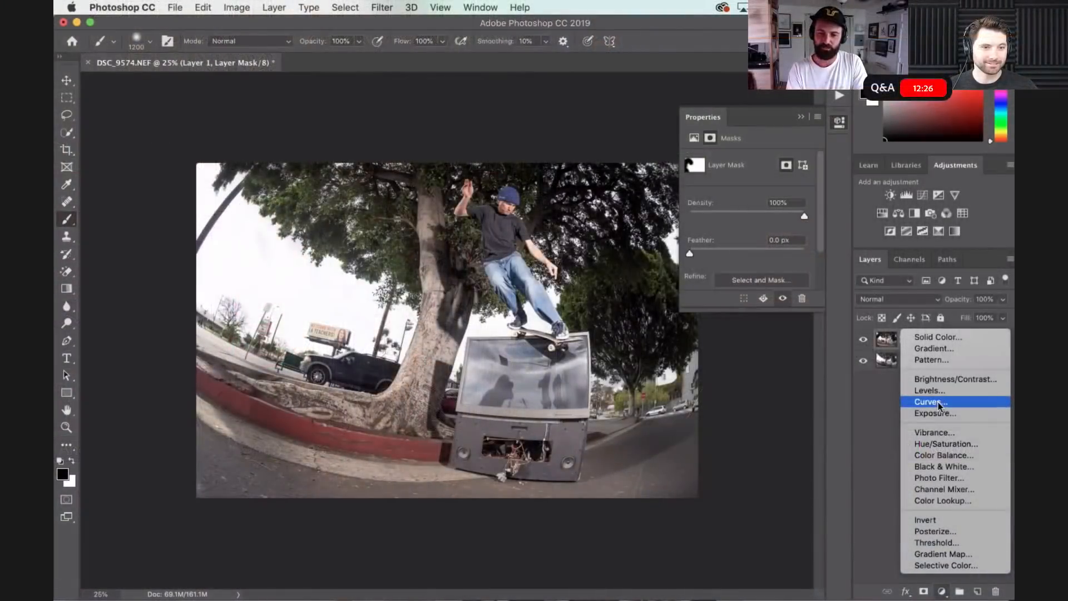
click(939, 406)
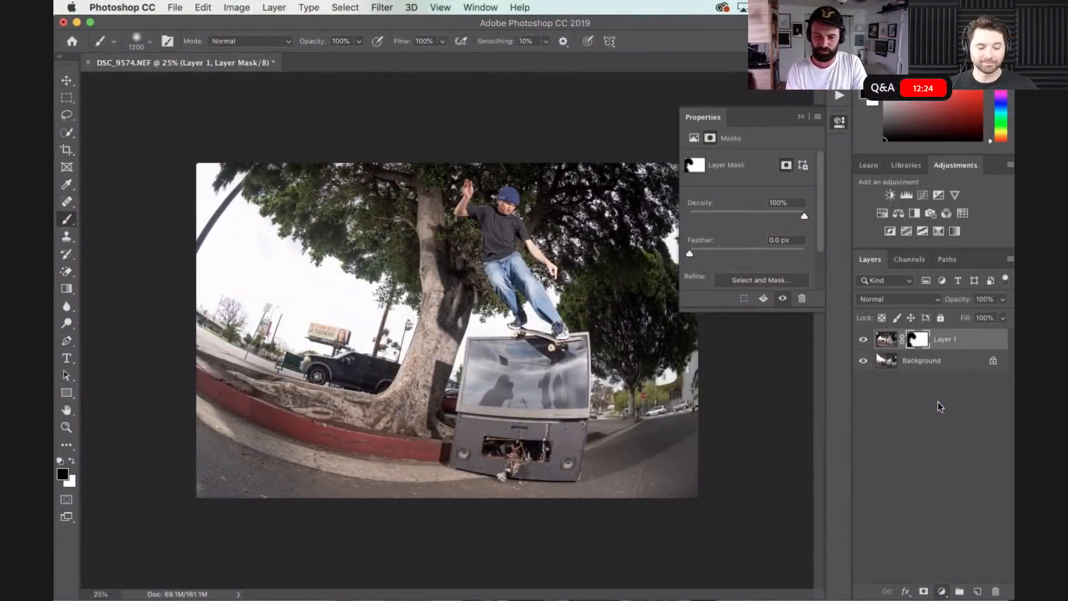
drag(776, 207, 778, 210)
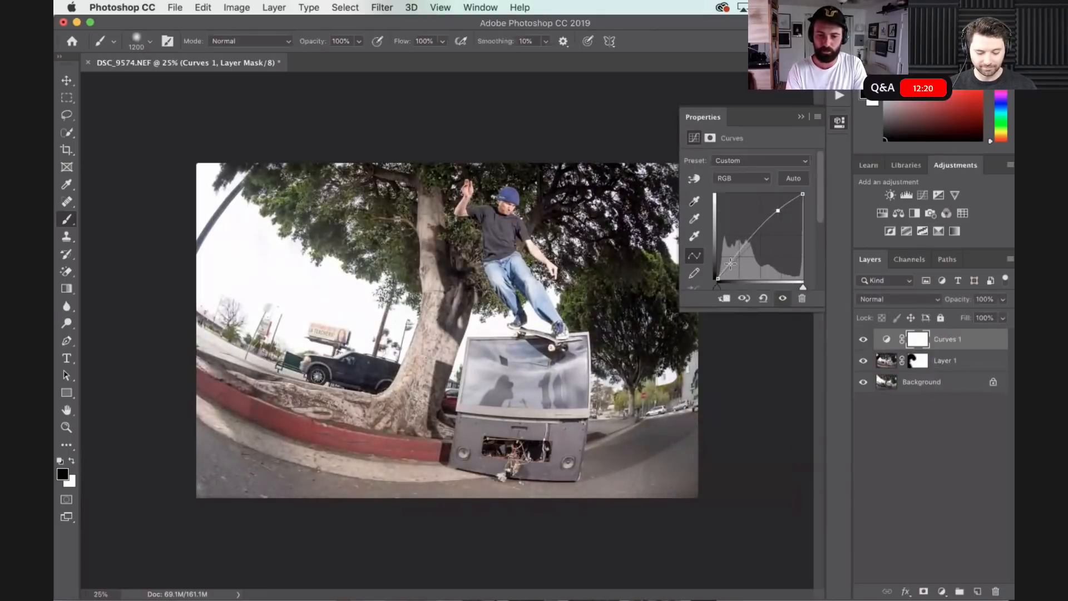
drag(729, 268, 729, 270)
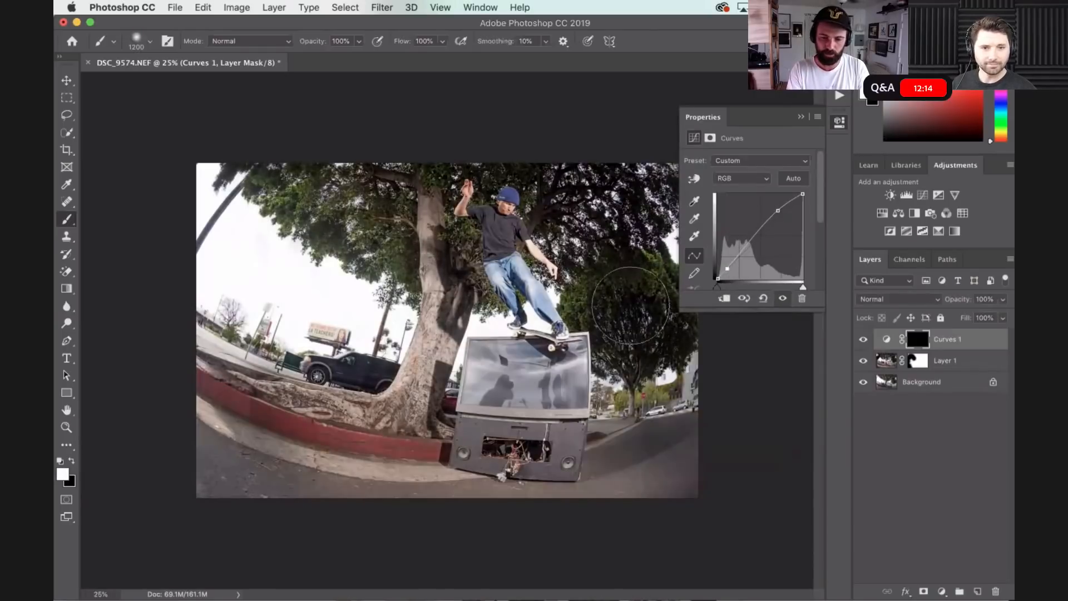
- Invert the Curves 1 mask to black and paint the adjustment in around the skater with a white 1200 px brush
key(cmd+i)
key(x)
mouse_move(471, 248)
mouse_down()
mouse_move(559, 283)
mouse_move(592, 325)
mouse_move(604, 401)
mouse_up()
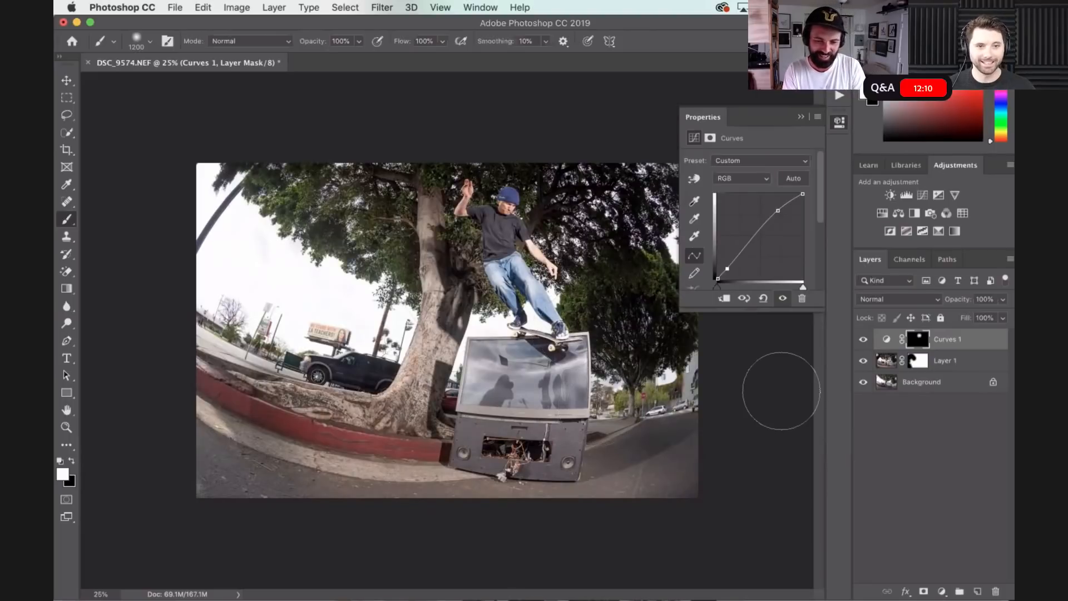
- Examine the composite up close around the television, tree trunk and curb for remaining distractions
key(cmd+plus)
key(cmd+plus)
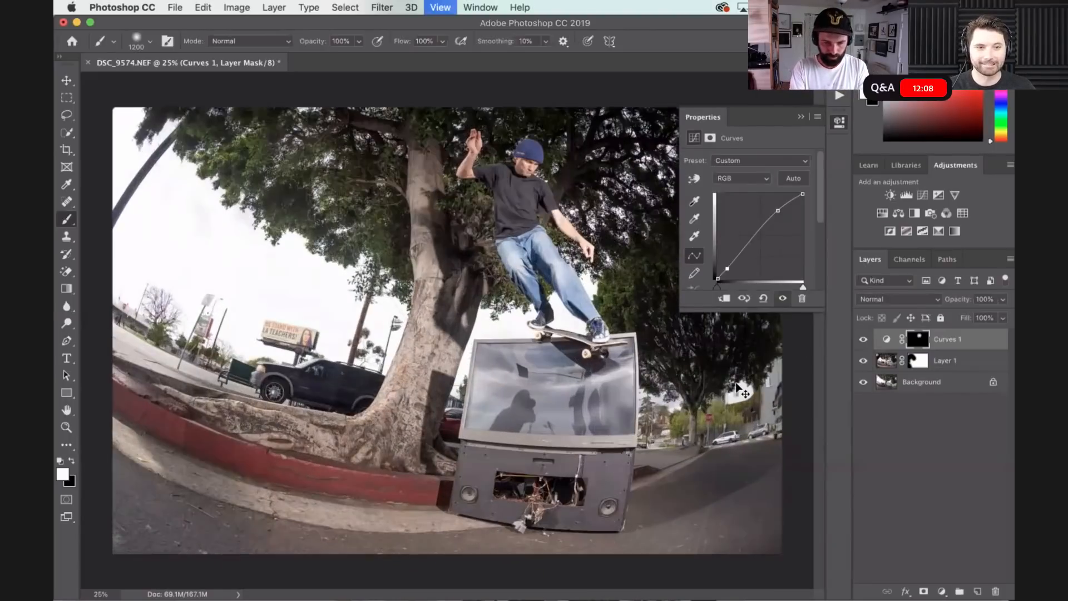
key(cmd+plus)
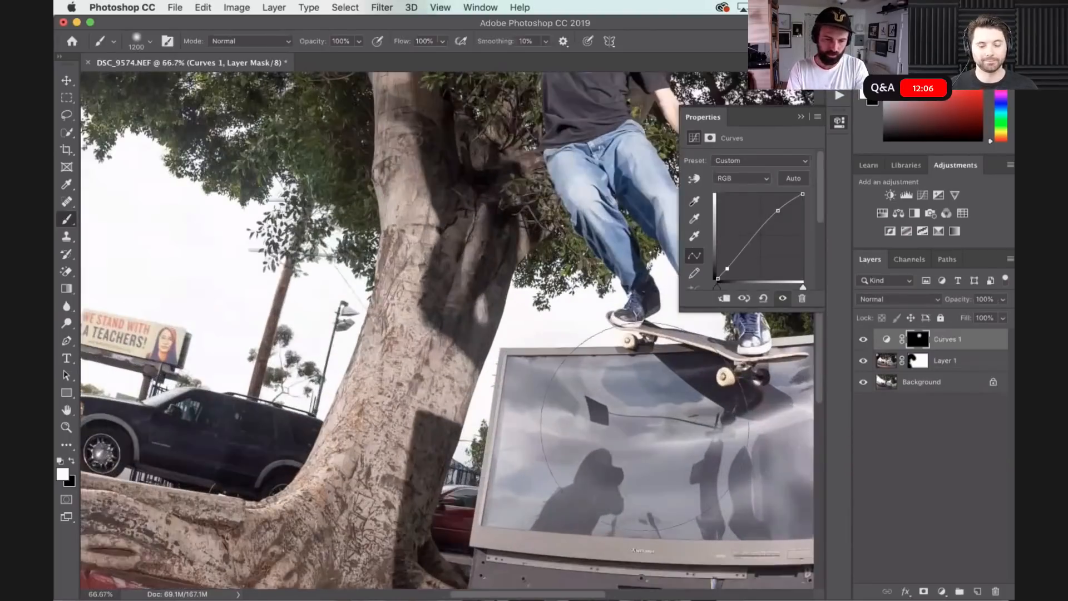
scroll(645, 312, down, 10)
scroll(646, 312, up, 5)
scroll(646, 312, left, 4)
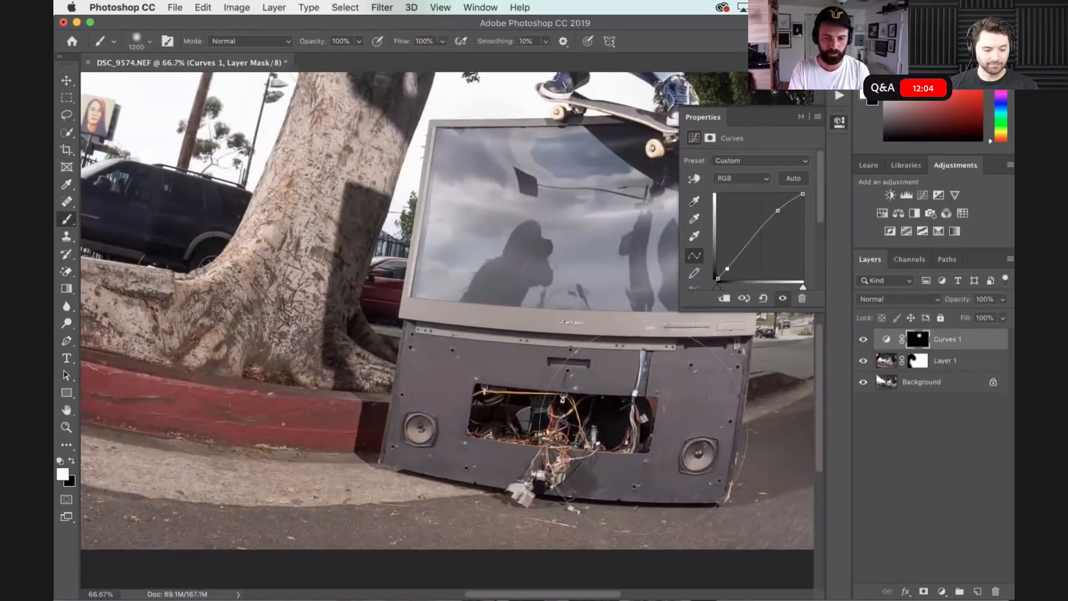
scroll(646, 434, up, 3)
scroll(645, 434, left, 4)
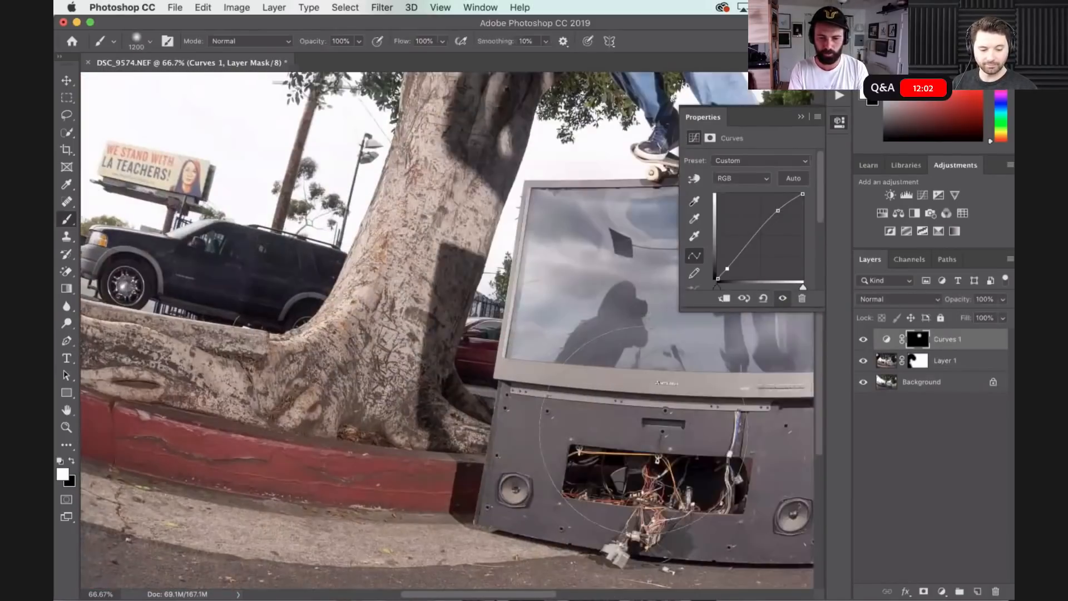
scroll(646, 428, right, 6)
scroll(652, 425, left, 2)
- Paint out the crouching figure's reflection in the television on Layer 1's mask with a black 600 px brush, and check the result
click(919, 361)
key(bracketleft)
key(bracketleft)
key(bracketleft)
key(bracketleft)
key(bracketleft)
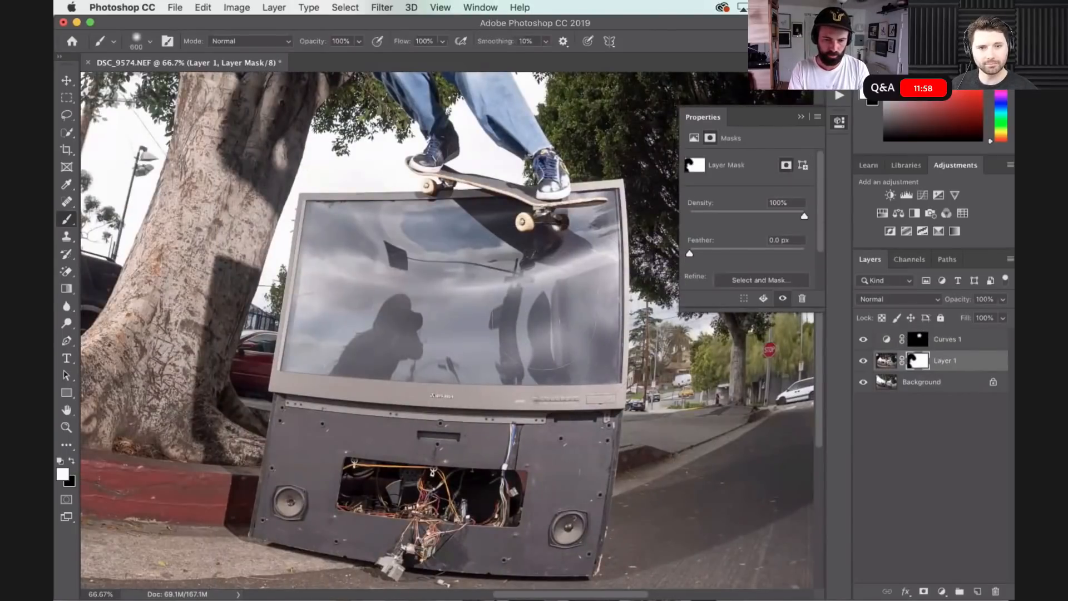
drag(387, 352, 375, 328)
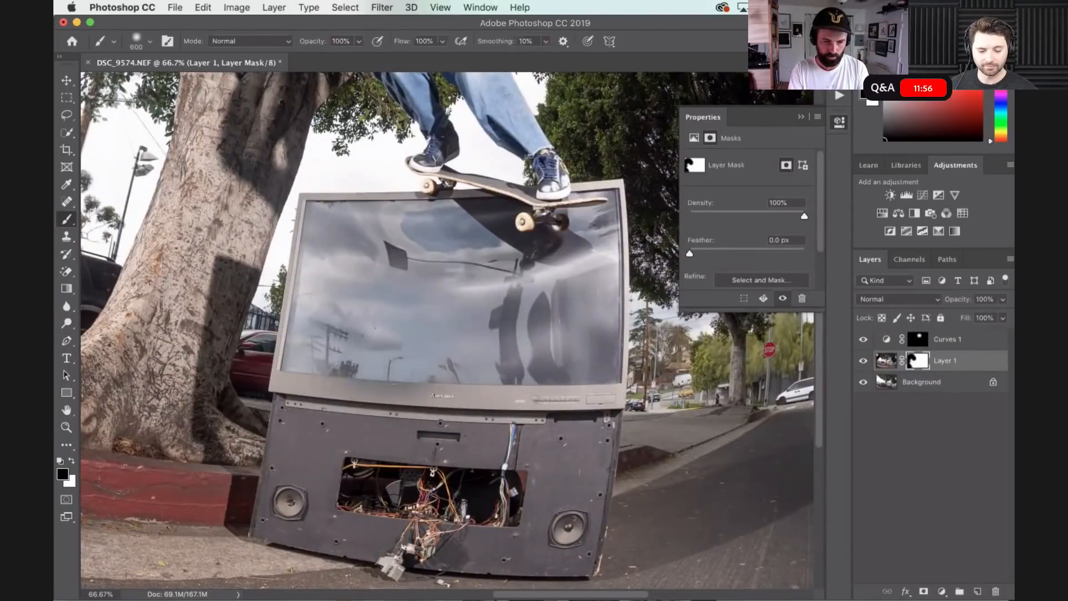
key(super+minus)
key(super+minus)
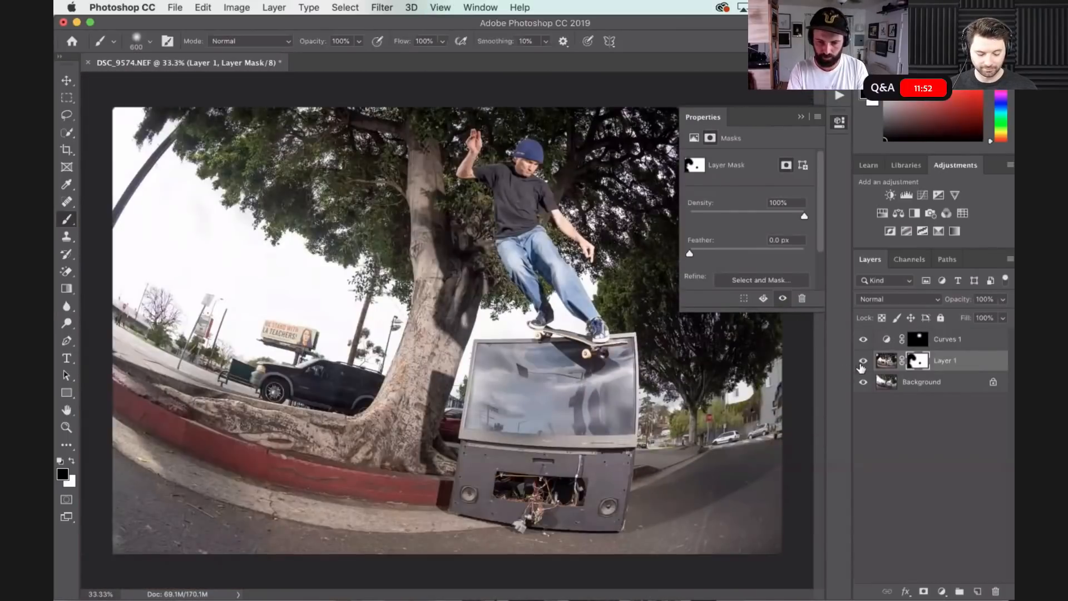
click(862, 362)
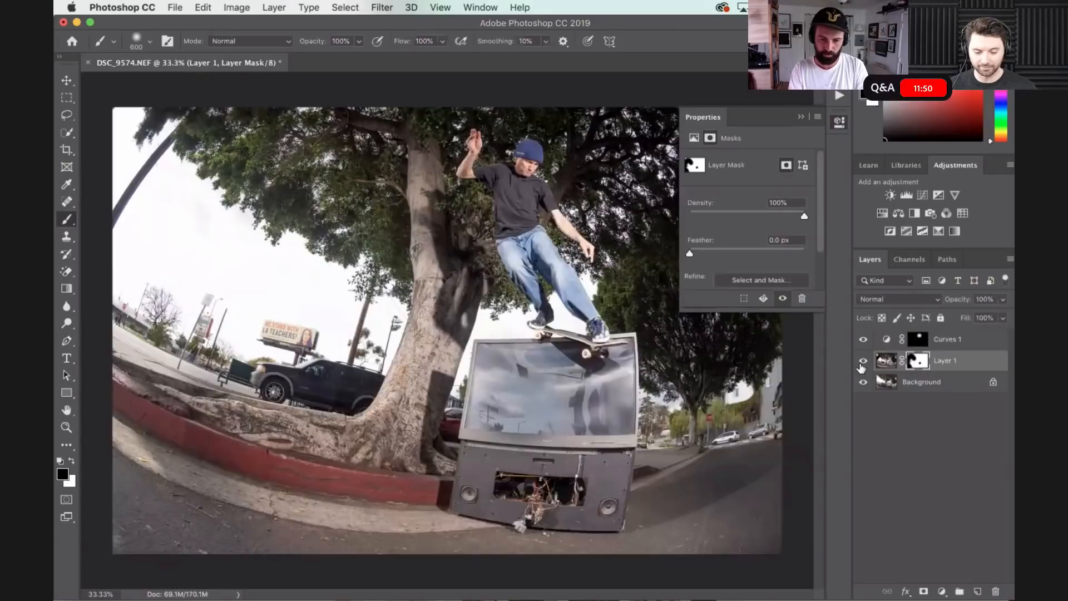
key(super+minus)
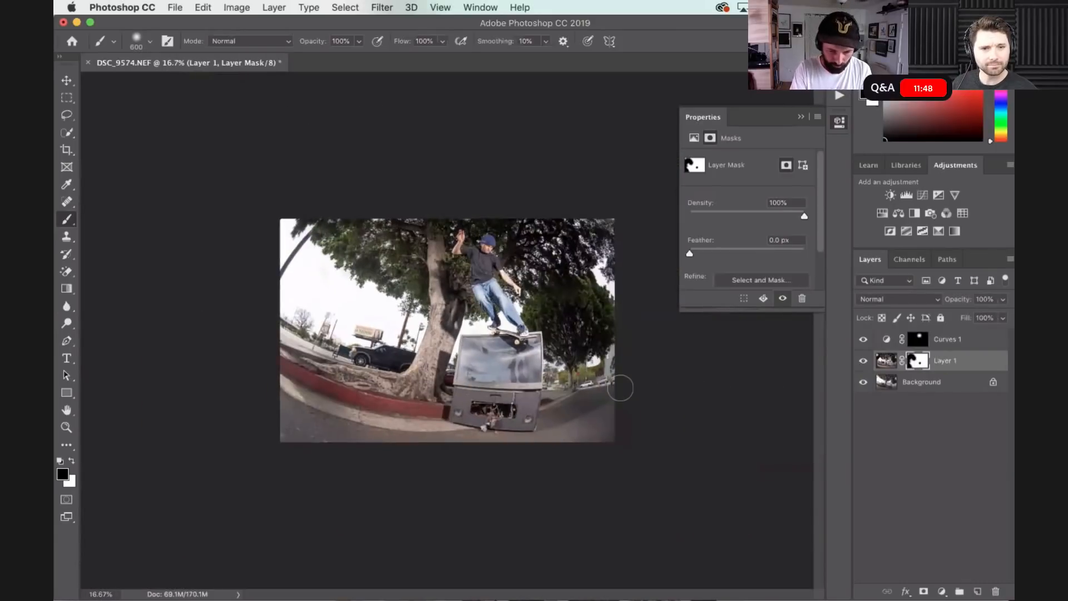
- Add a second Curves adjustment layer above Layer 1 and shape a strong S-curve with bright highlights and deep shadows
key(super+plus)
key(super+plus)
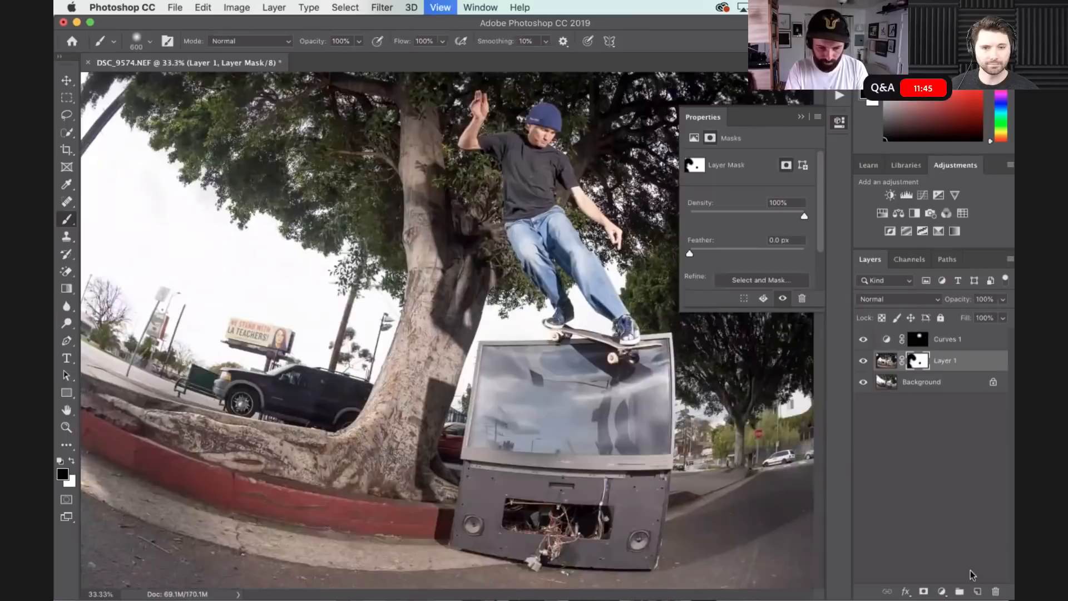
key(super+plus)
click(942, 592)
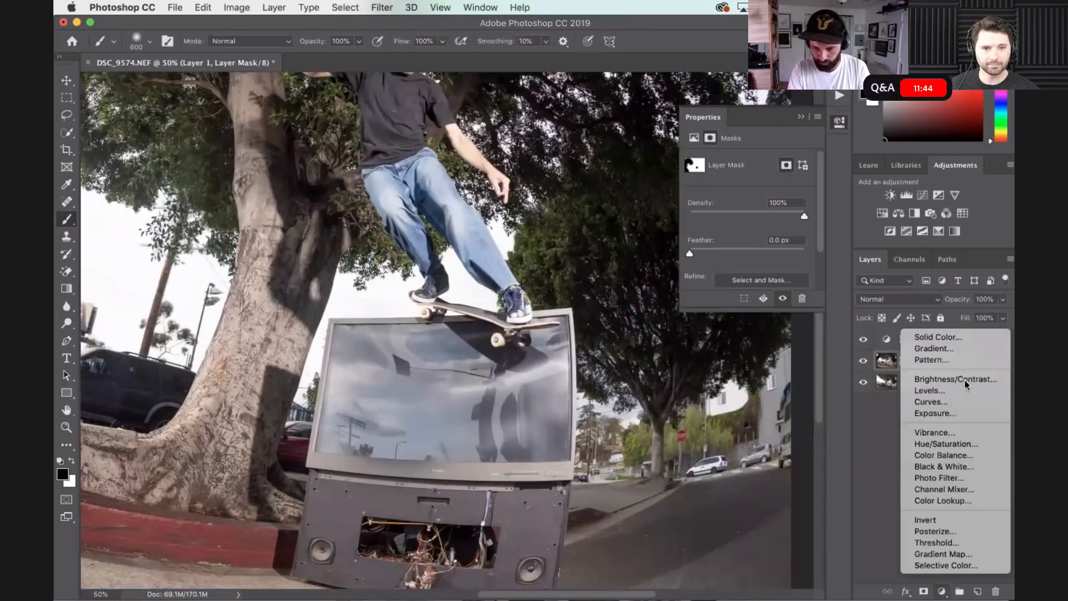
click(952, 404)
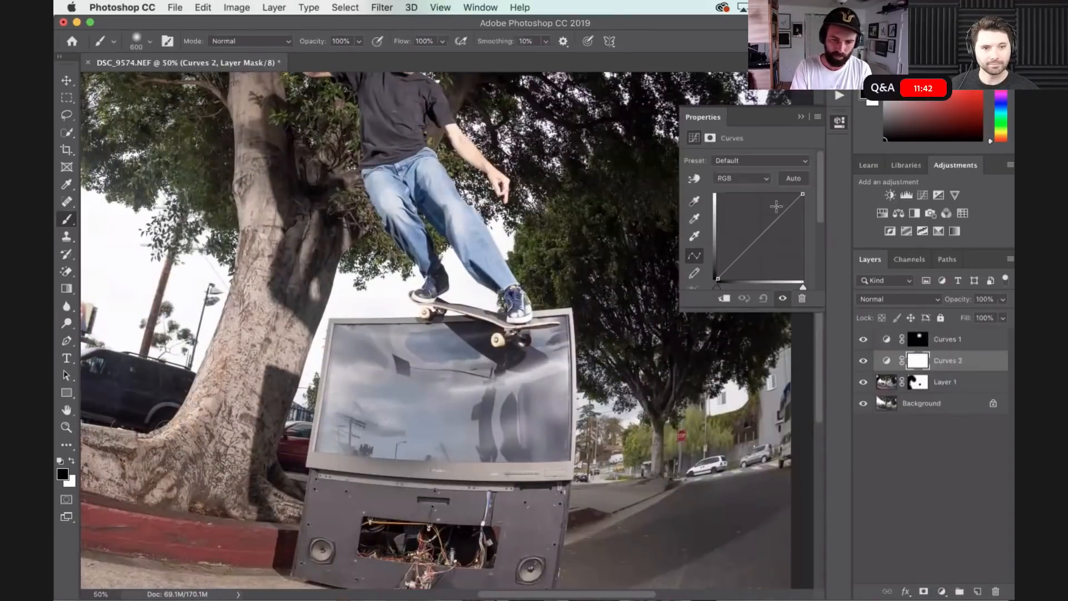
click(777, 207)
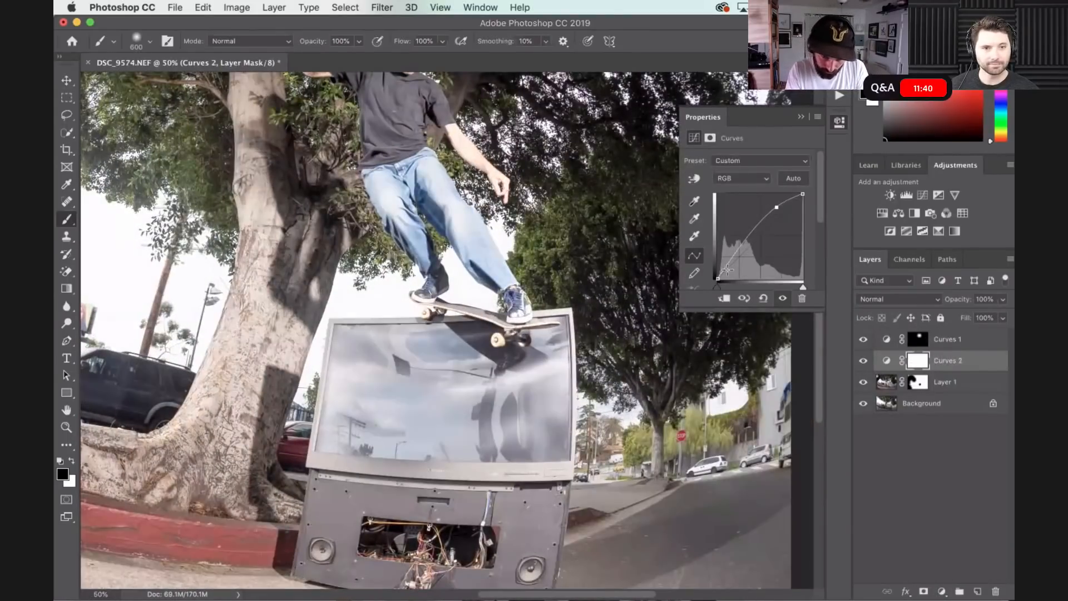
click(728, 270)
drag(728, 271, 741, 276)
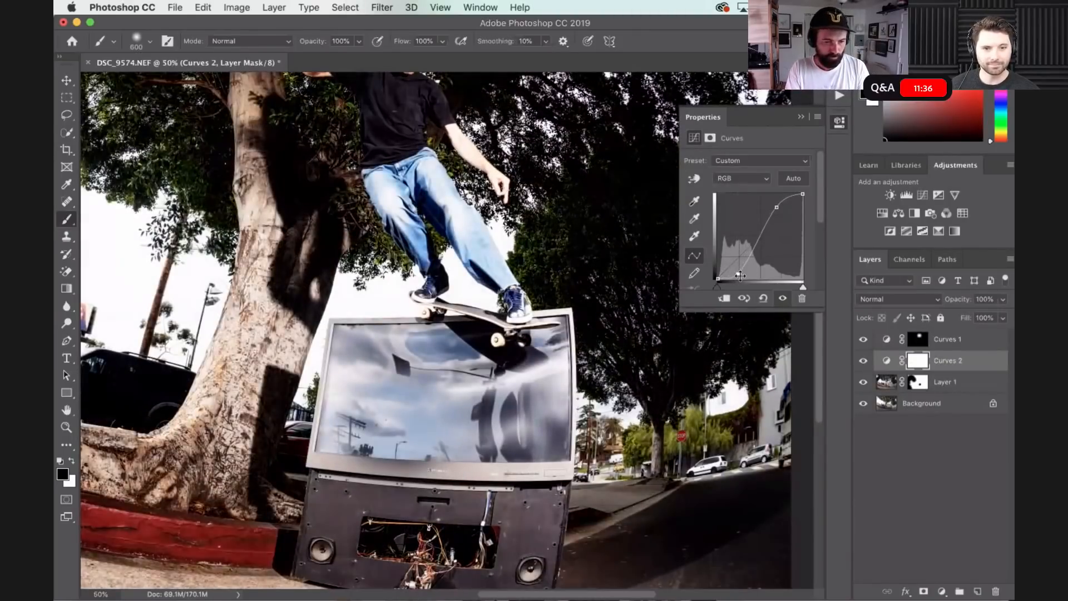
- Invert the Curves 2 mask, paint the contrast onto the television screen with a white 600 px brush, and compare by toggling the layer
key(super+i)
key(x)
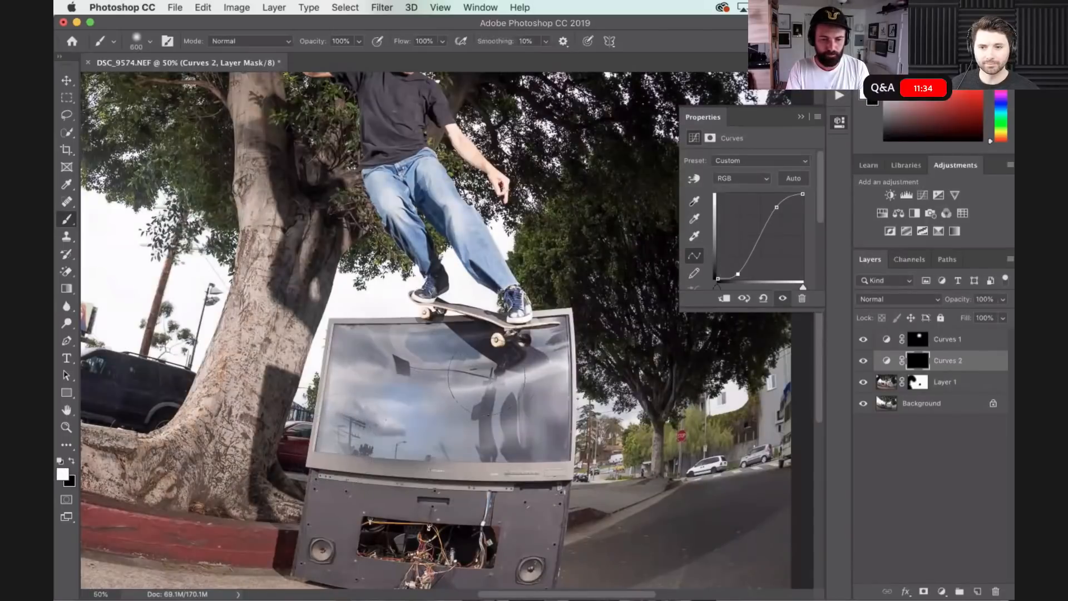
mouse_move(467, 426)
mouse_down()
mouse_move(510, 426)
mouse_move(548, 400)
mouse_up()
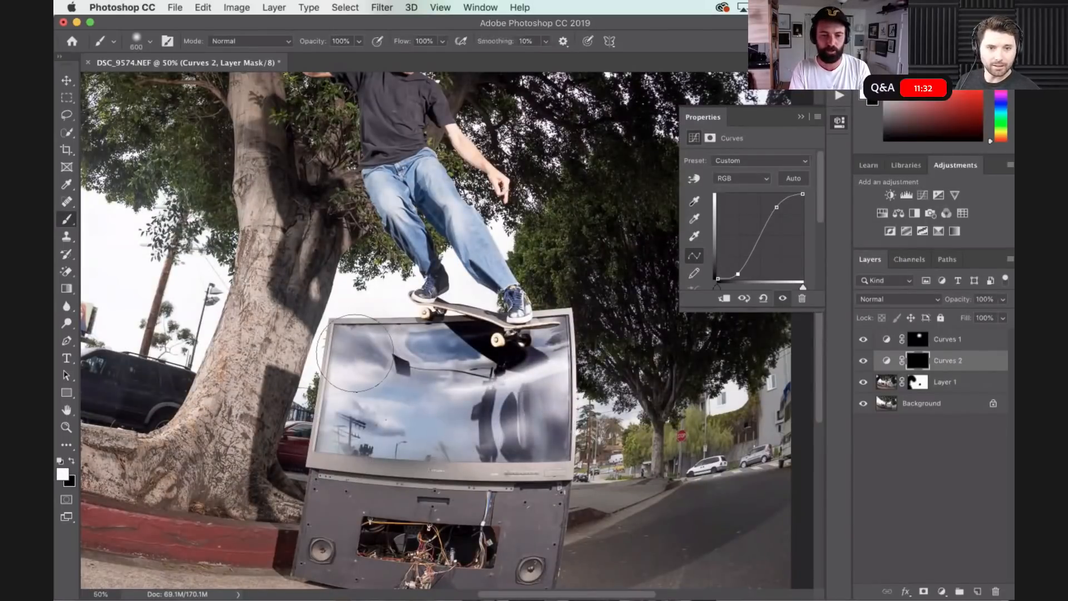
key(super+minus)
key(super+minus)
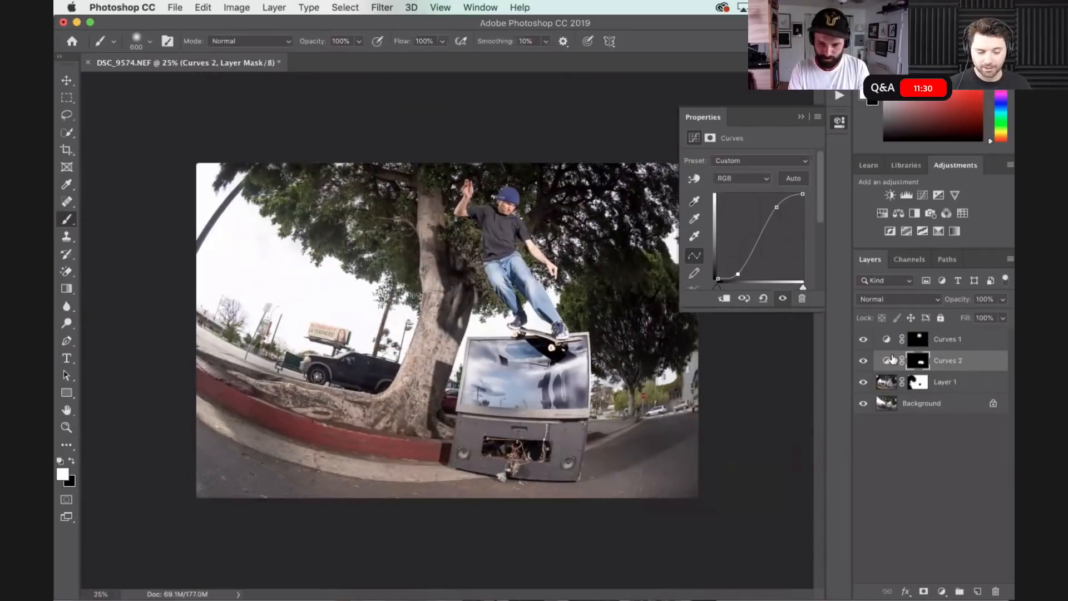
click(864, 361)
click(863, 361)
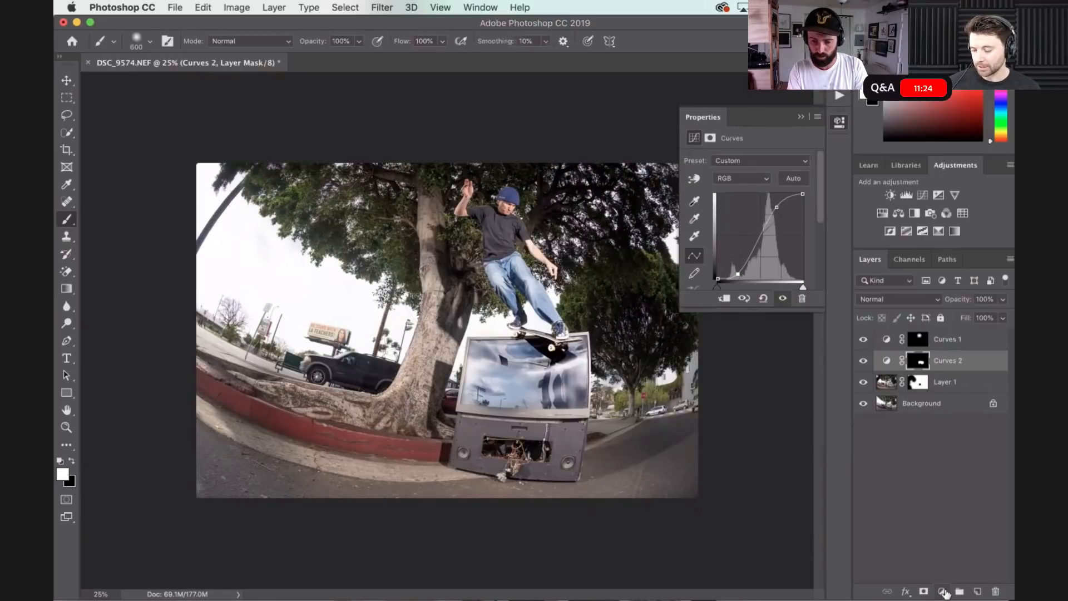
- Add a third Curves layer above Curves 2 with strongly raised highlights and slightly lowered shadows, and fill its mask with black
click(944, 592)
click(940, 403)
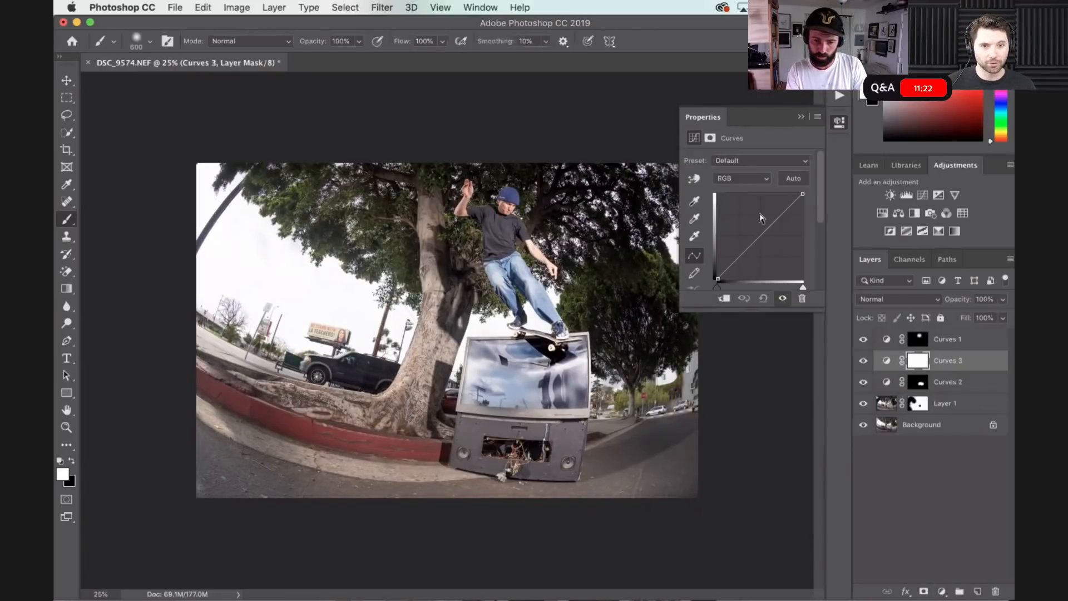
click(779, 202)
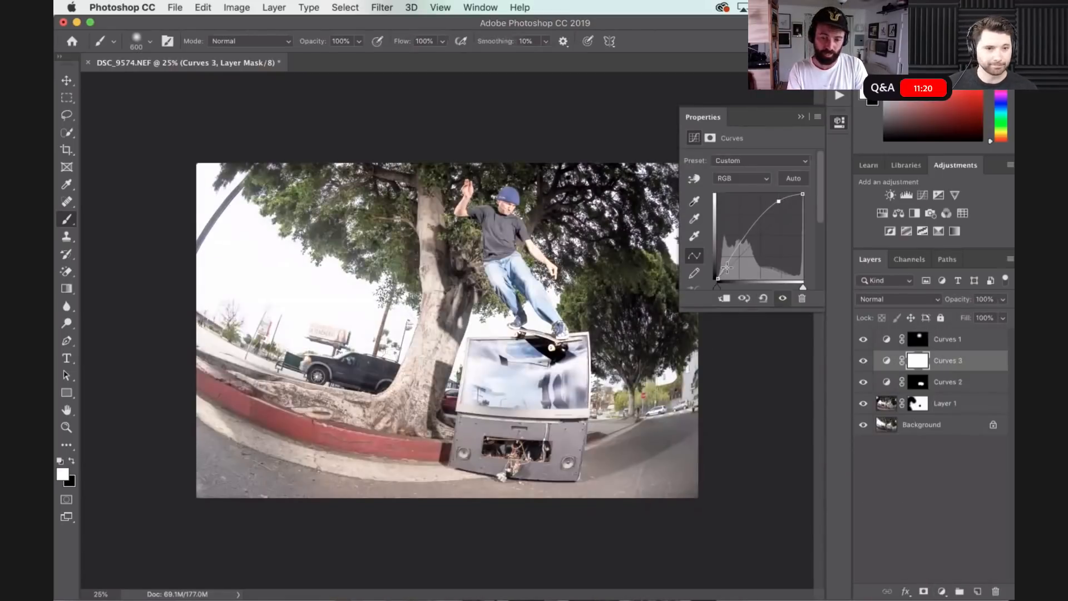
click(728, 268)
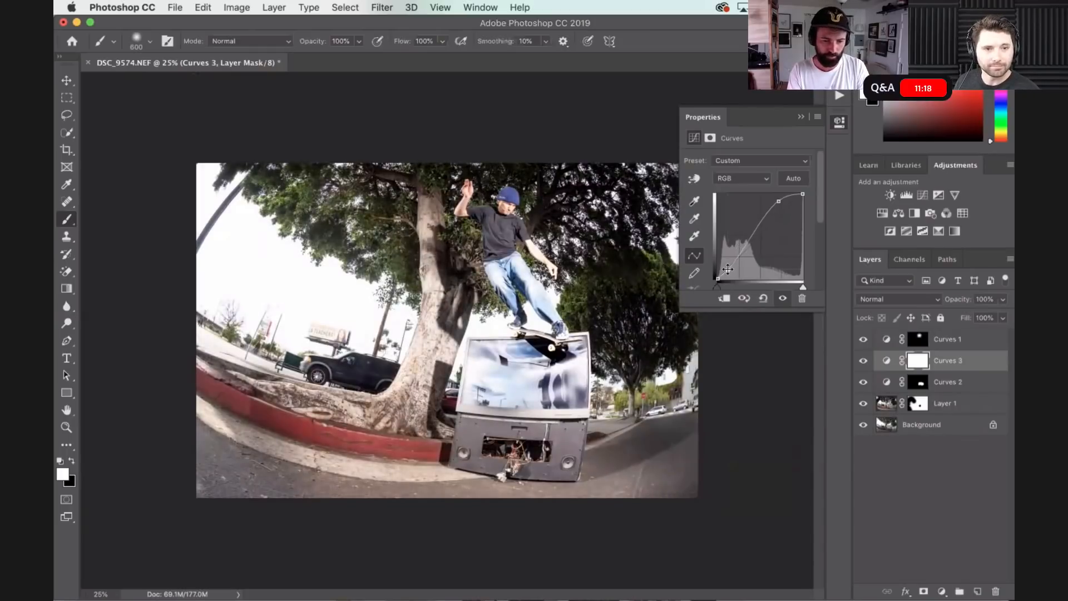
key(x)
key(alt+BackSpace)
key(x)
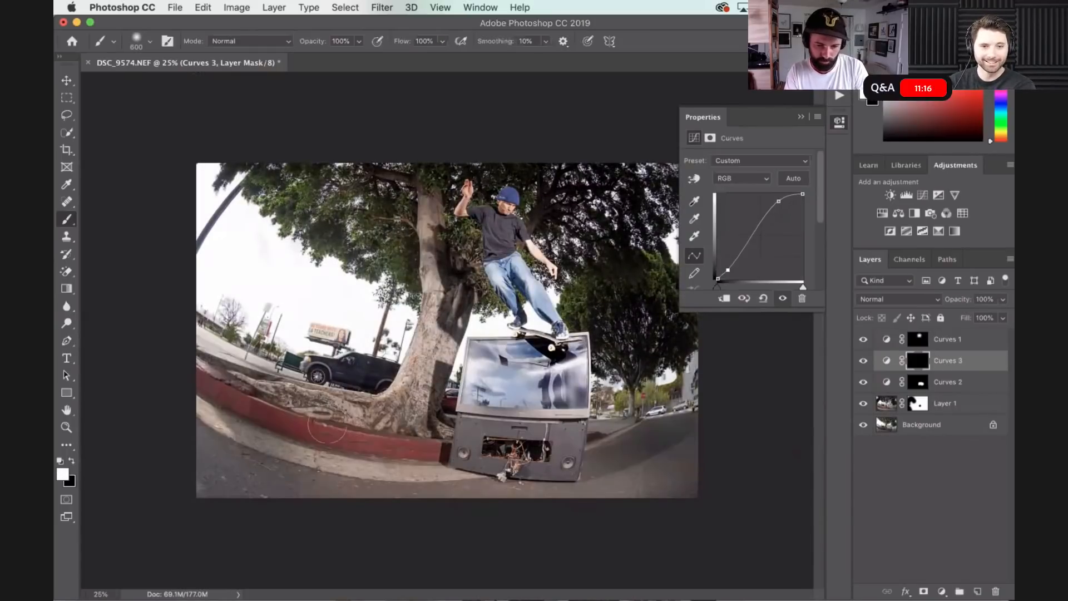
- Paint the Curves 3 contrast onto the curb, road and right-hand trees with a white 1600 px brush, and slightly lower the curve's midtones
key(bracketright)
key(bracketright)
key(bracketright)
key(bracketright)
key(bracketright)
key(bracketright)
key(bracketright)
key(bracketright)
key(bracketright)
key(bracketright)
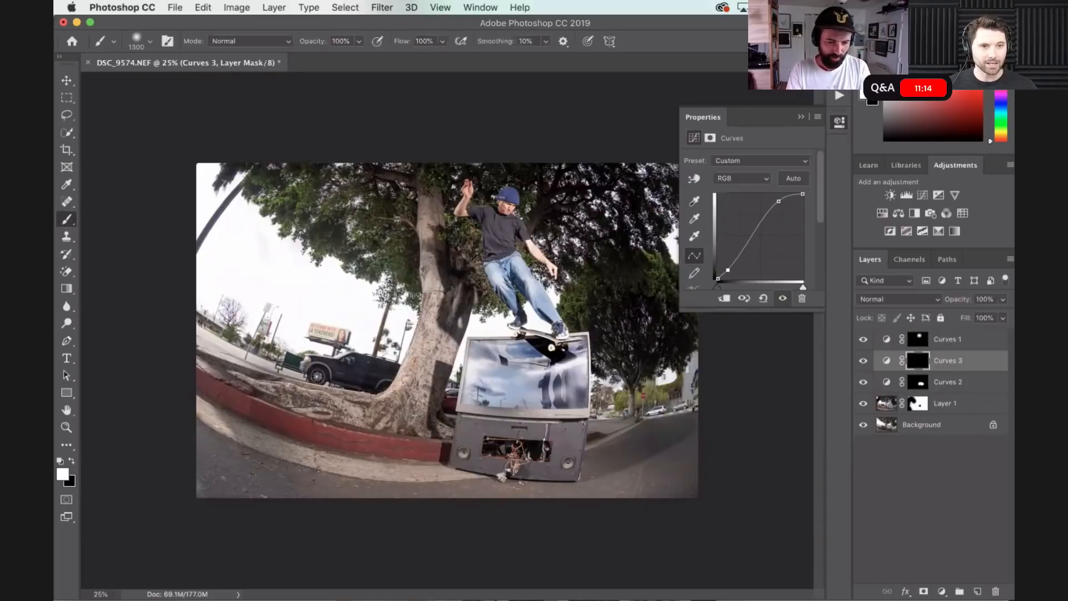
mouse_move(316, 426)
mouse_down()
mouse_move(178, 369)
mouse_move(167, 382)
mouse_up()
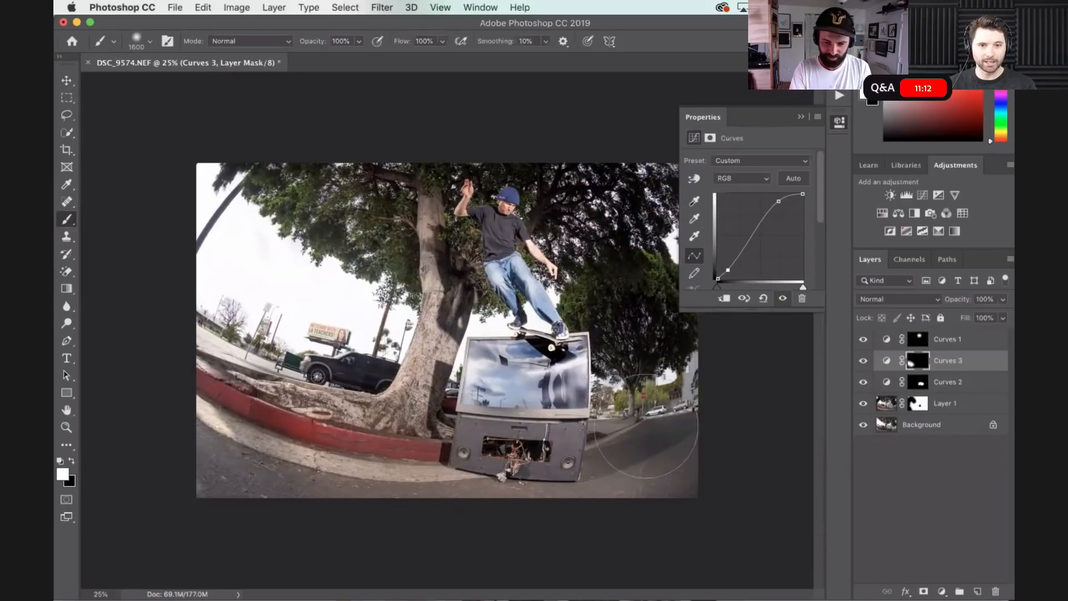
mouse_move(735, 406)
mouse_down()
mouse_move(641, 414)
mouse_move(658, 339)
mouse_move(593, 173)
mouse_up()
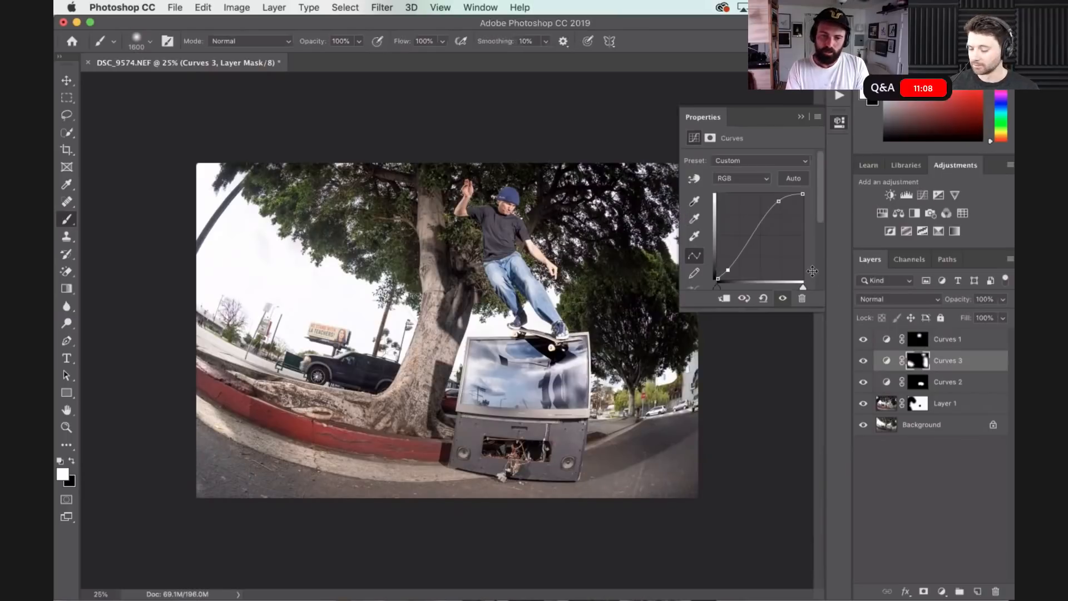
drag(742, 243, 744, 245)
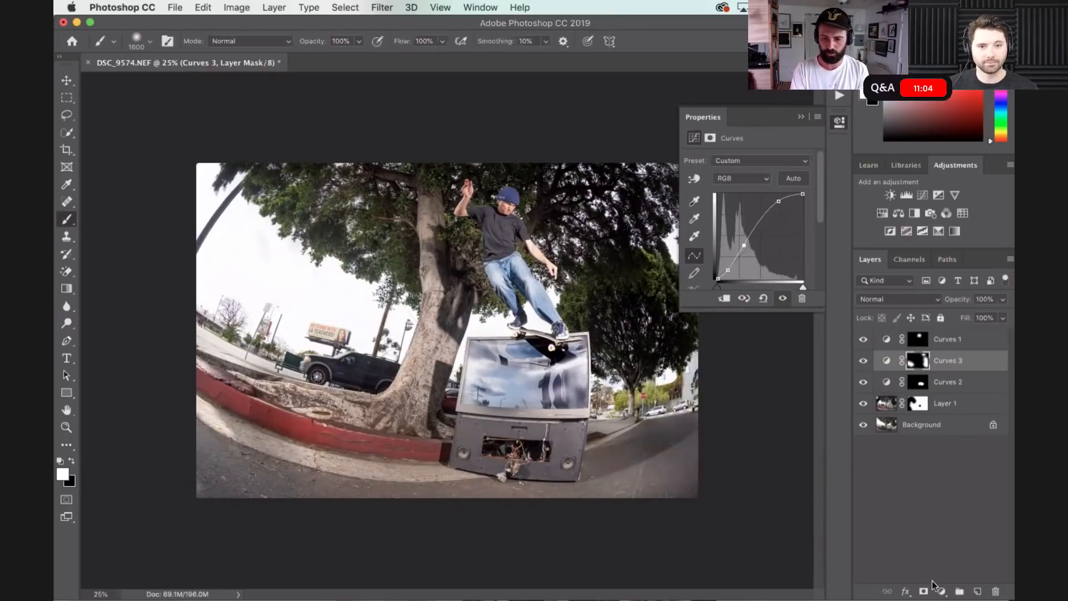
- Add a fourth Curves layer above Curves 3 with strongly raised midtones, and invert its mask to black
click(941, 593)
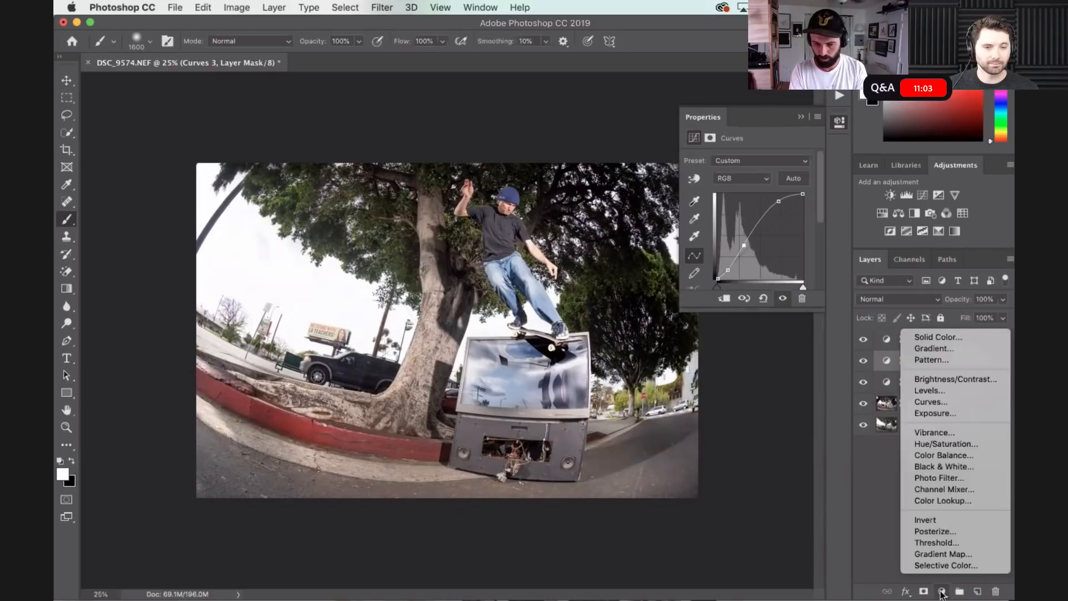
click(946, 404)
click(745, 237)
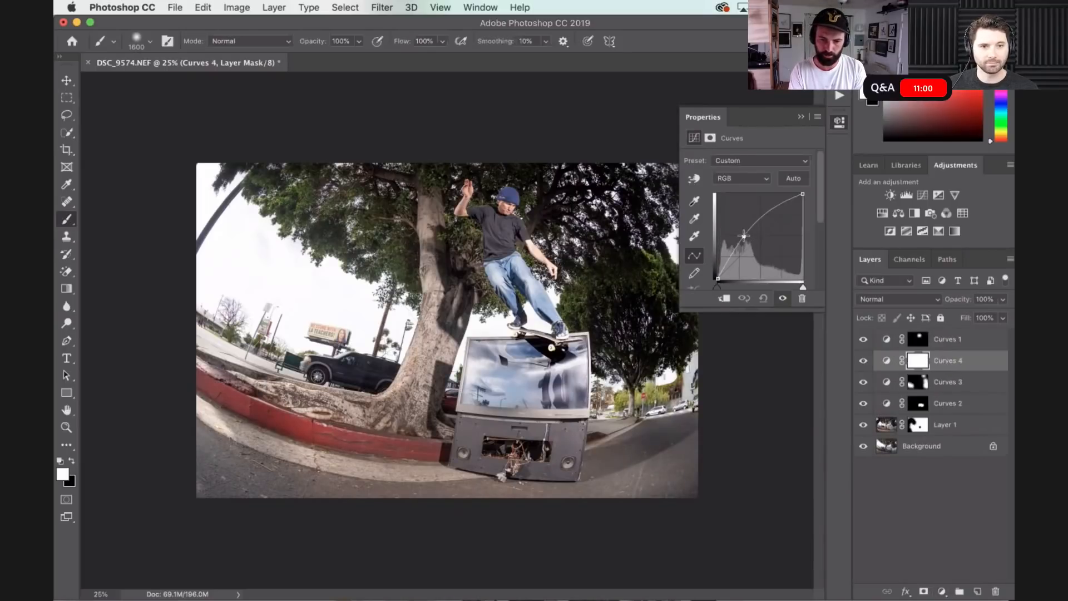
drag(744, 237, 740, 234)
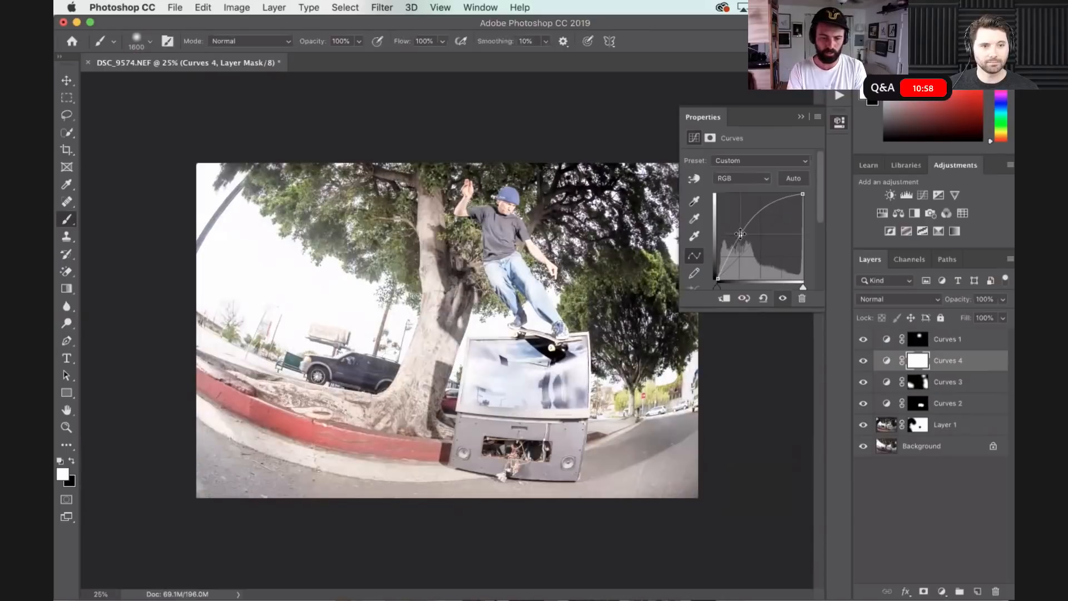
key(super+i)
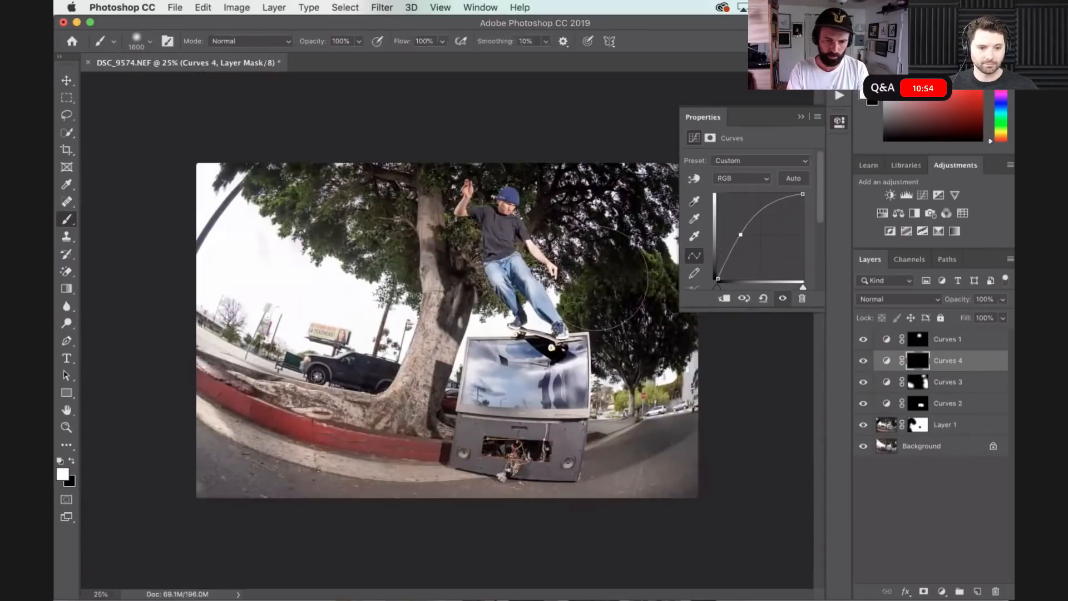
- Switch to full-screen view and paint the Curves 4 brightening onto the tree foliage with the white 1600 px brush
key(f)
scroll(469, 120, right, 5)
mouse_move(462, 159)
mouse_down()
mouse_move(500, 295)
mouse_move(493, 328)
mouse_move(522, 309)
mouse_up()
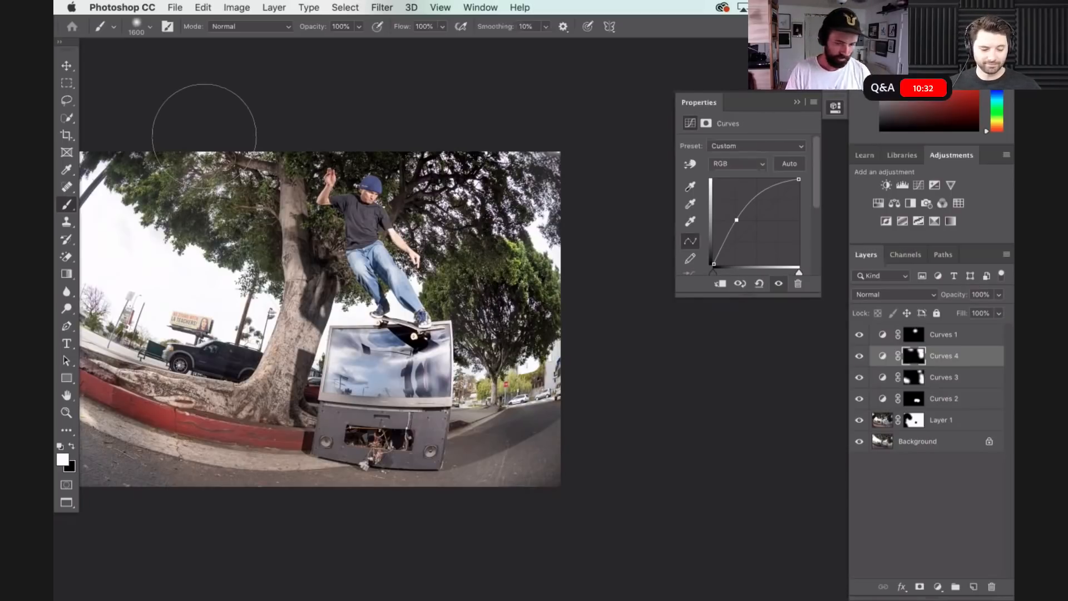
scroll(348, 227, left, 7)
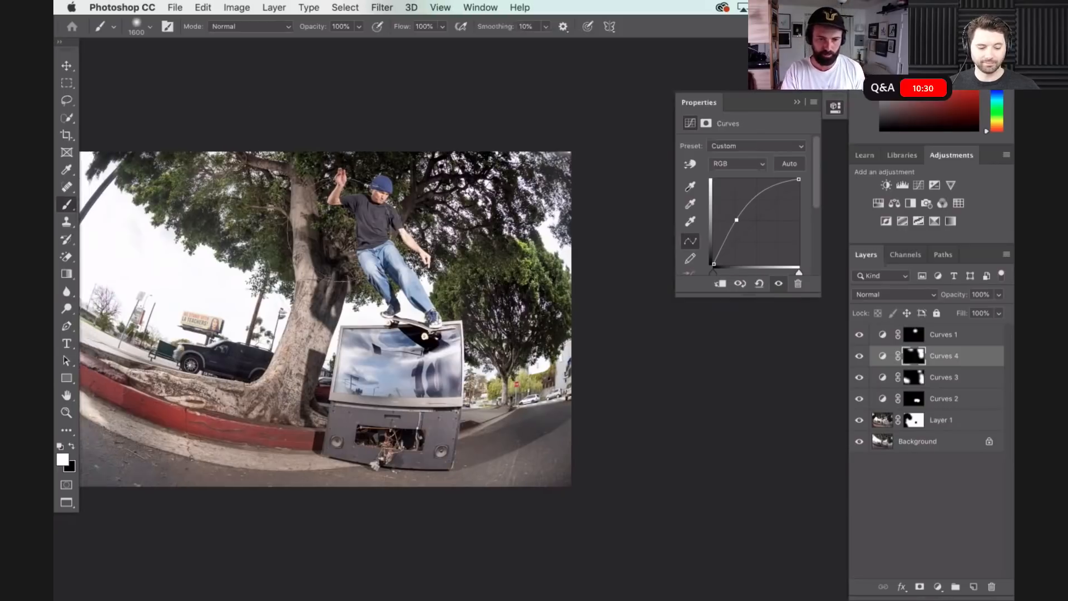
scroll(340, 223, right, 3)
scroll(340, 222, up, 5)
scroll(337, 226, right, 3)
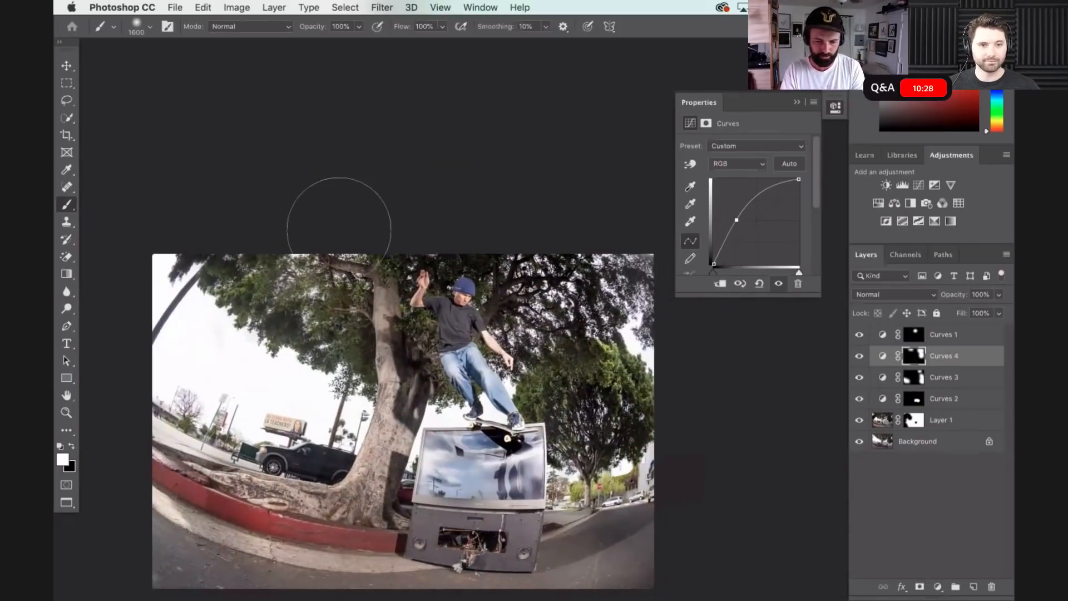
scroll(340, 228, down, 3)
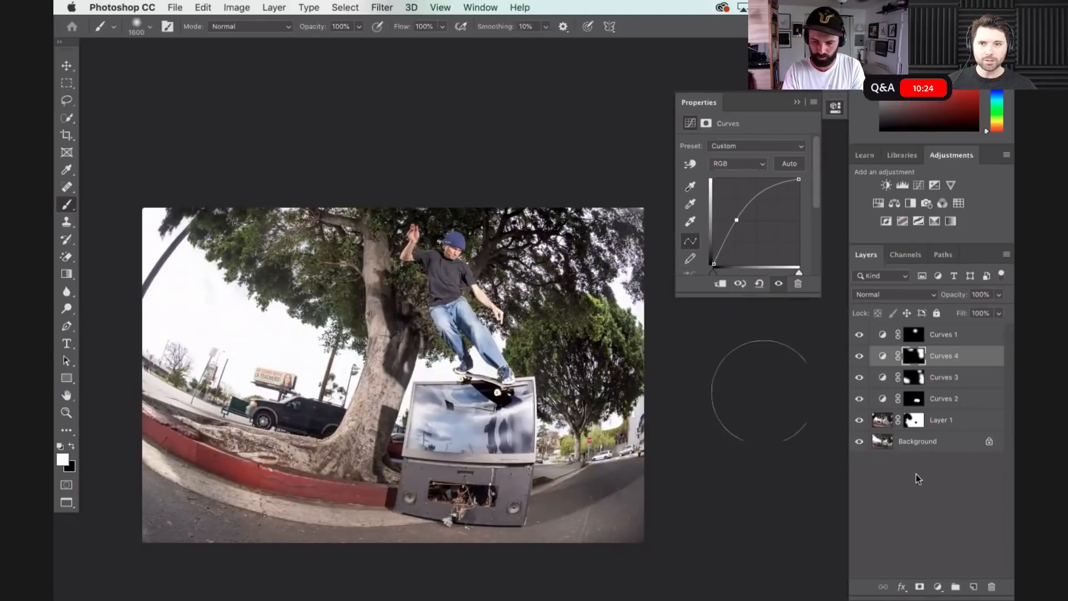
- Add a fifth Curves layer above Curves 4 with lowered shadows and strongly raised highlights, and fill its mask with black
click(938, 587)
click(931, 397)
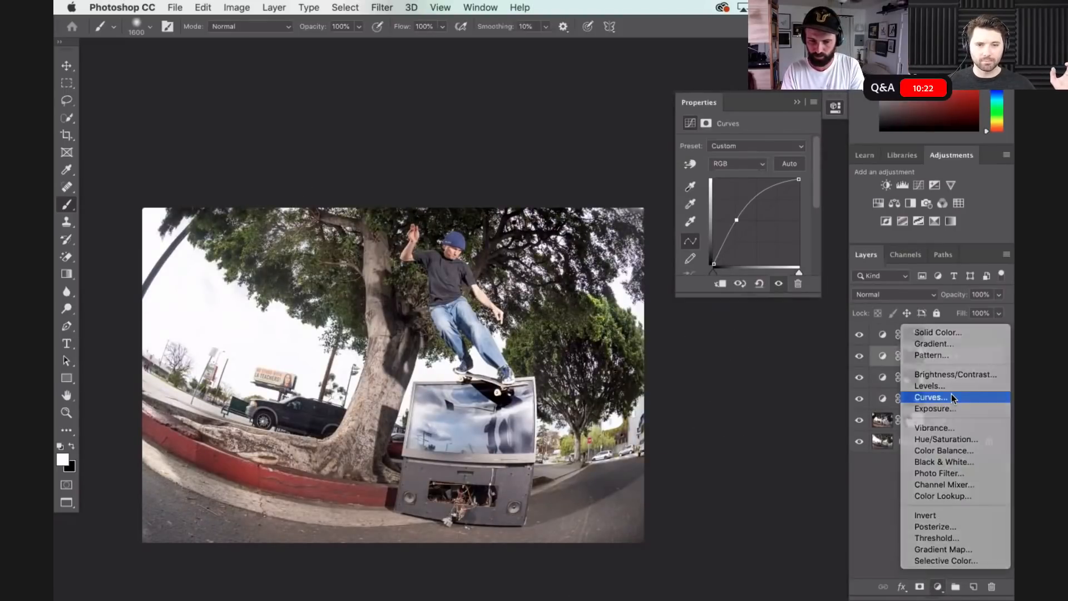
click(729, 252)
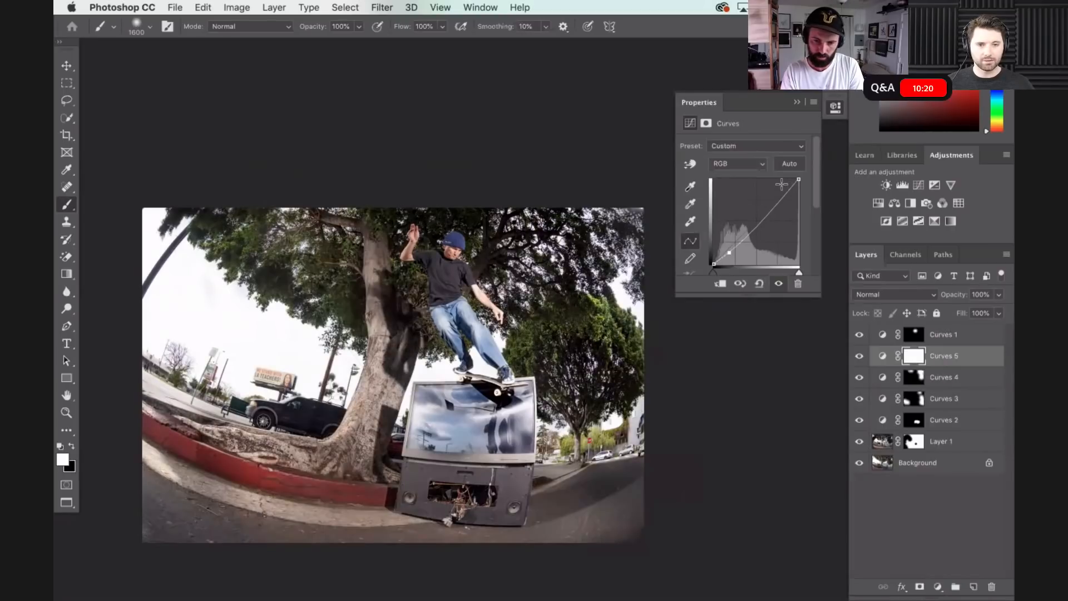
click(780, 184)
key(x)
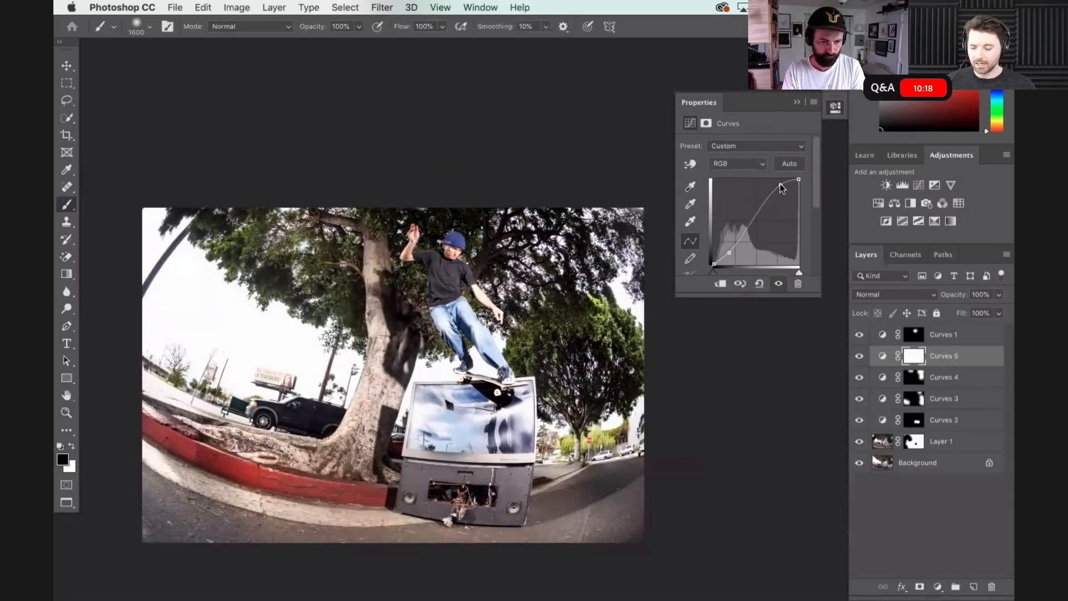
key(alt+BackSpace)
- Paint the Curves 5 contrast along the curb and road across the image with a white 1600 px brush
key(x)
mouse_move(178, 462)
mouse_down()
mouse_move(271, 547)
mouse_move(510, 566)
mouse_move(599, 521)
mouse_move(661, 468)
mouse_up()
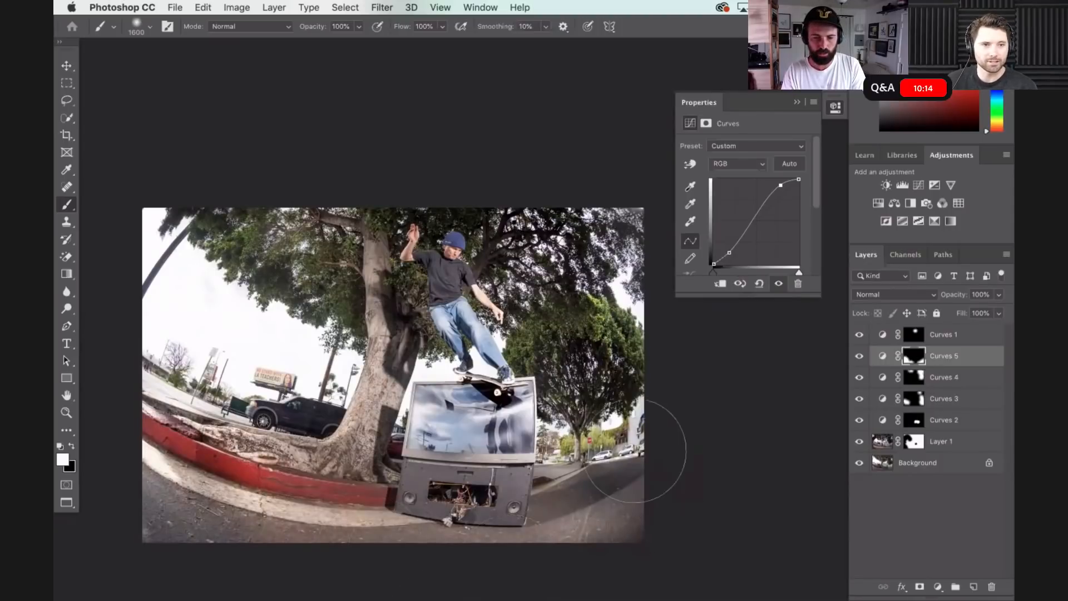
key(x)
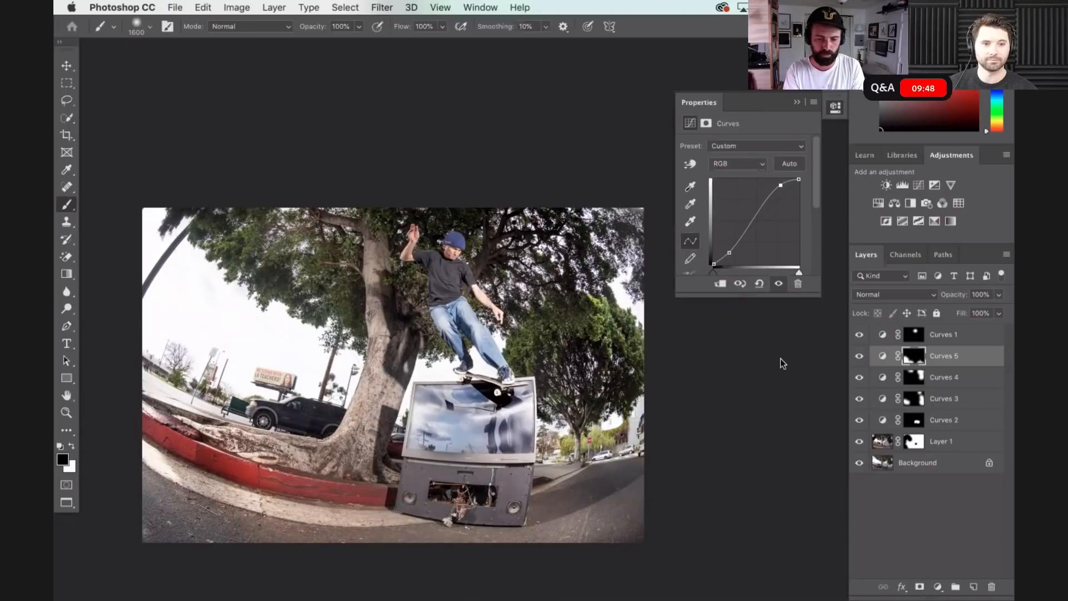
- Save the layered composite in the FILMER folder as a Photoshop file named with the skater's name and BS SMITH, maximizing compatibility
key(super+s)
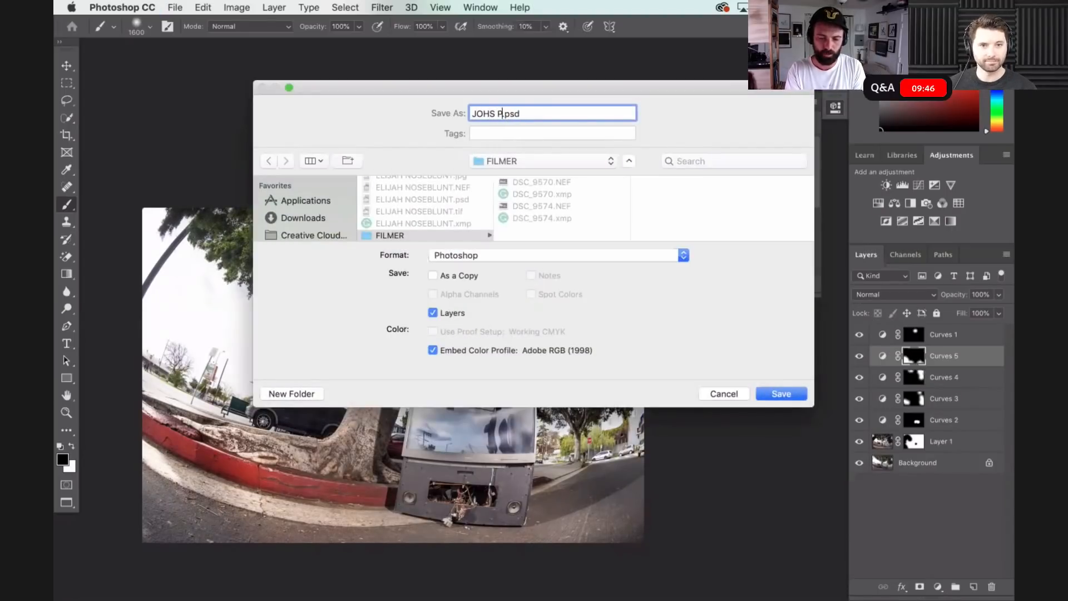
text(BS Sl)
key(BackSpace)
text(MITH)
key(BackSpace)
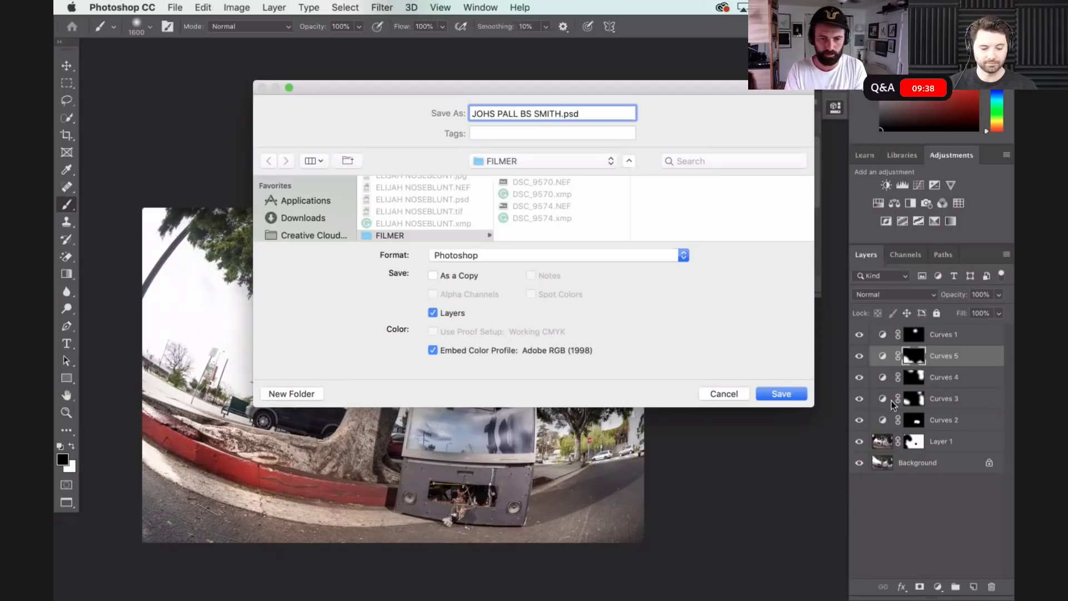
click(776, 397)
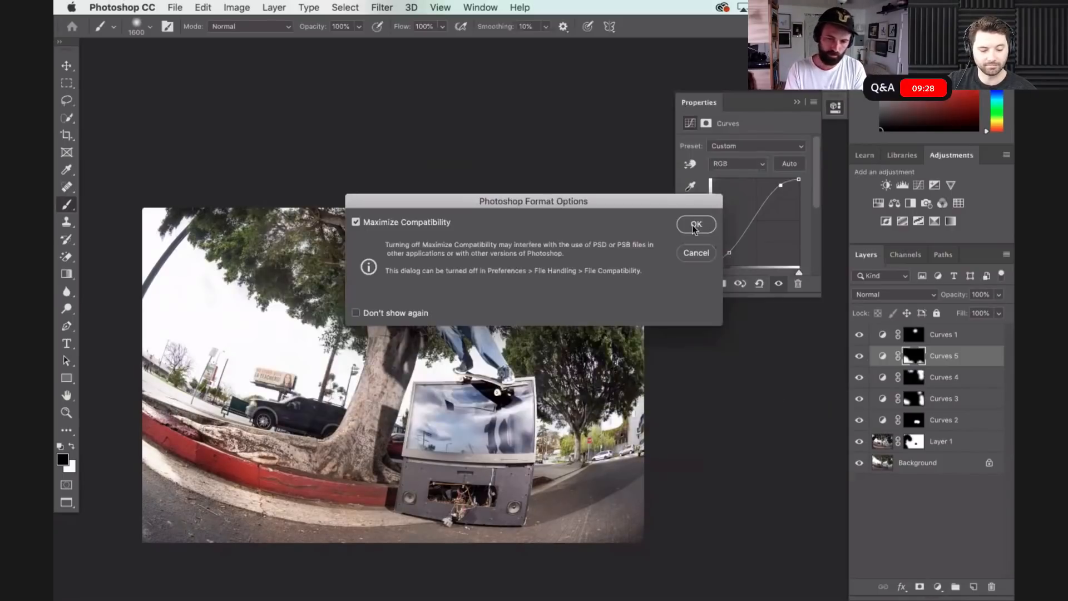
click(696, 224)
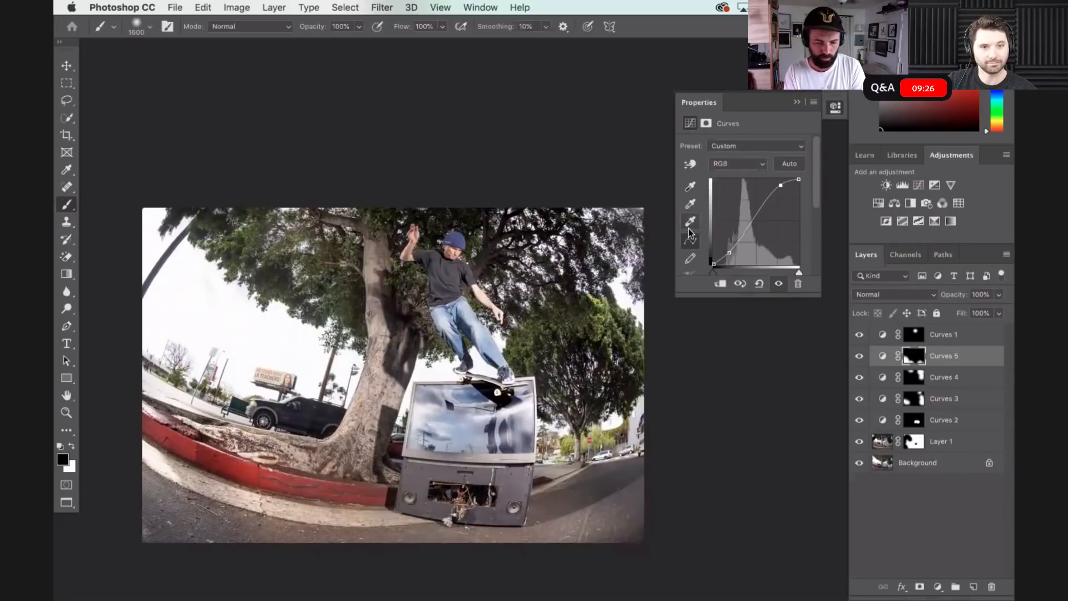
- Flatten the image and sharpen it with Unsharp Mask at 80% amount, 1.0 pixel radius and 0 threshold
click(389, 8)
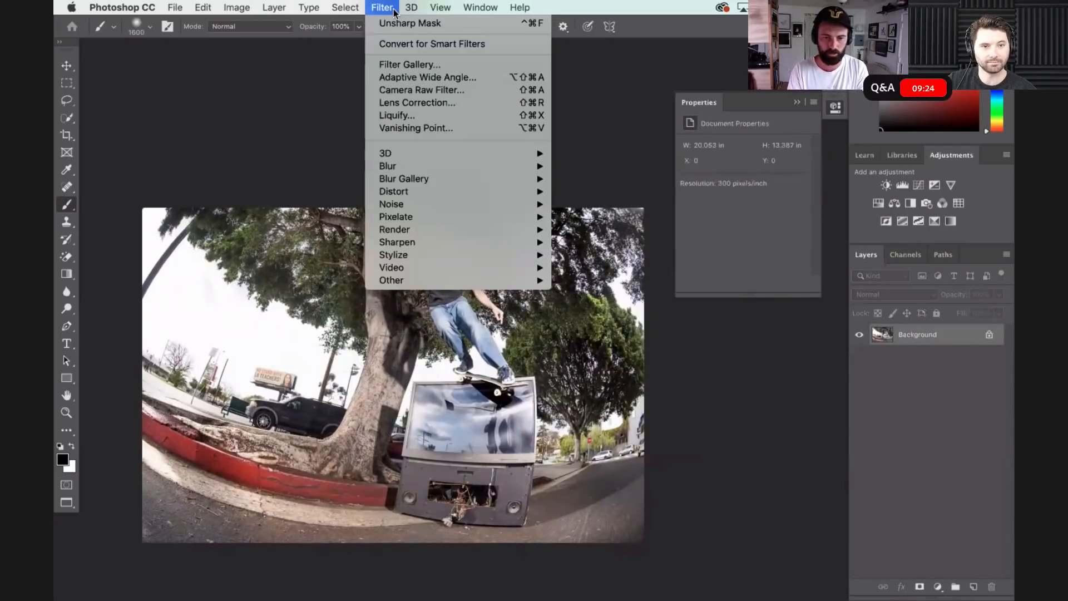
mouse_move(407, 216)
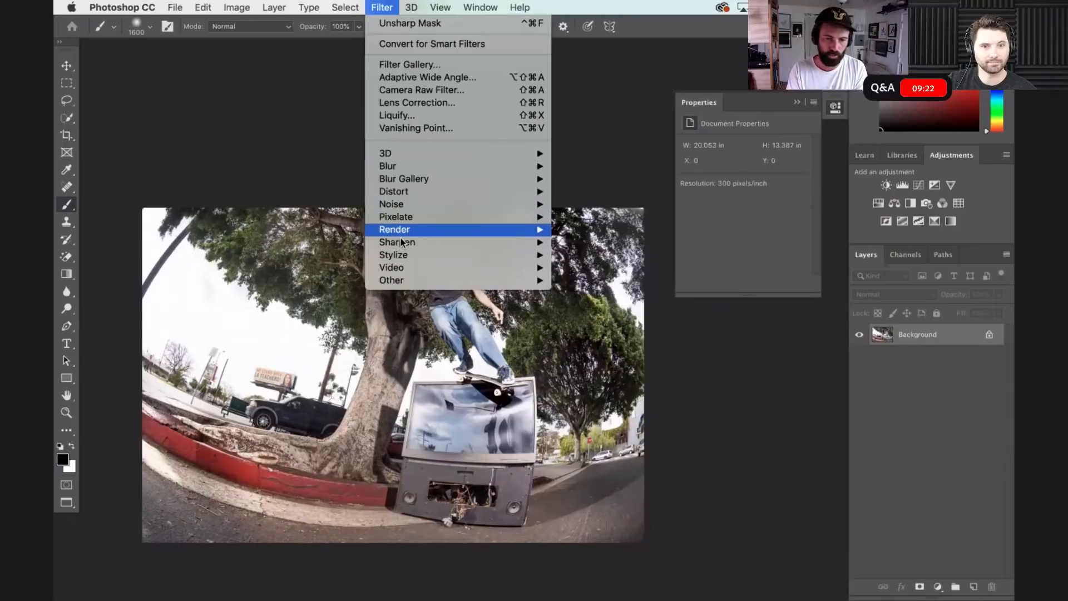
mouse_move(523, 242)
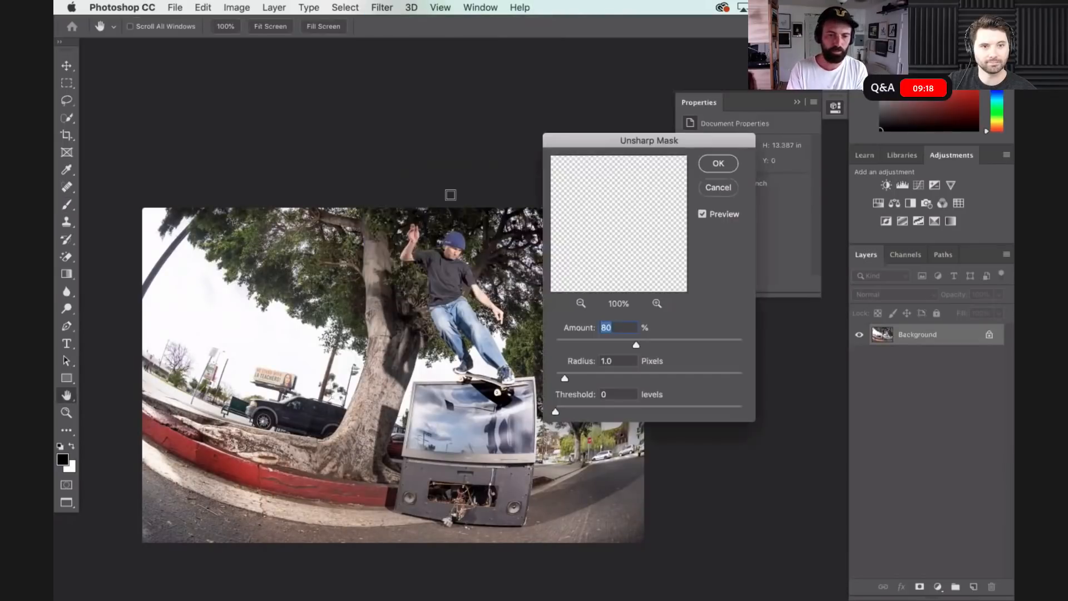
click(720, 167)
- Save the flattened image as a TIFF under the same name, with no compression, interleaved pixel order and IBM PC byte order
key(super+shift+s)
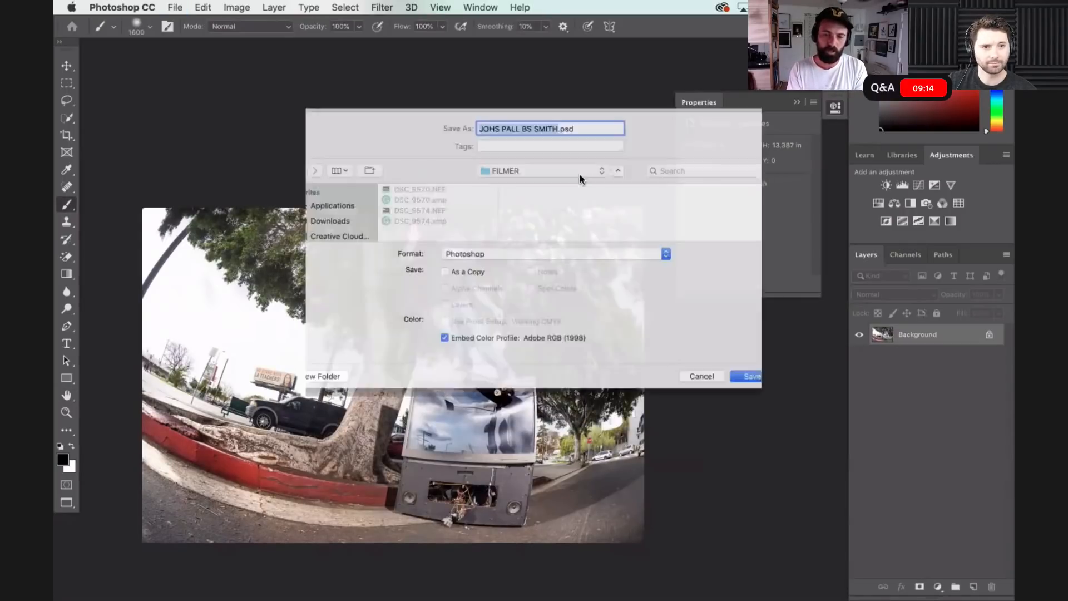
click(514, 256)
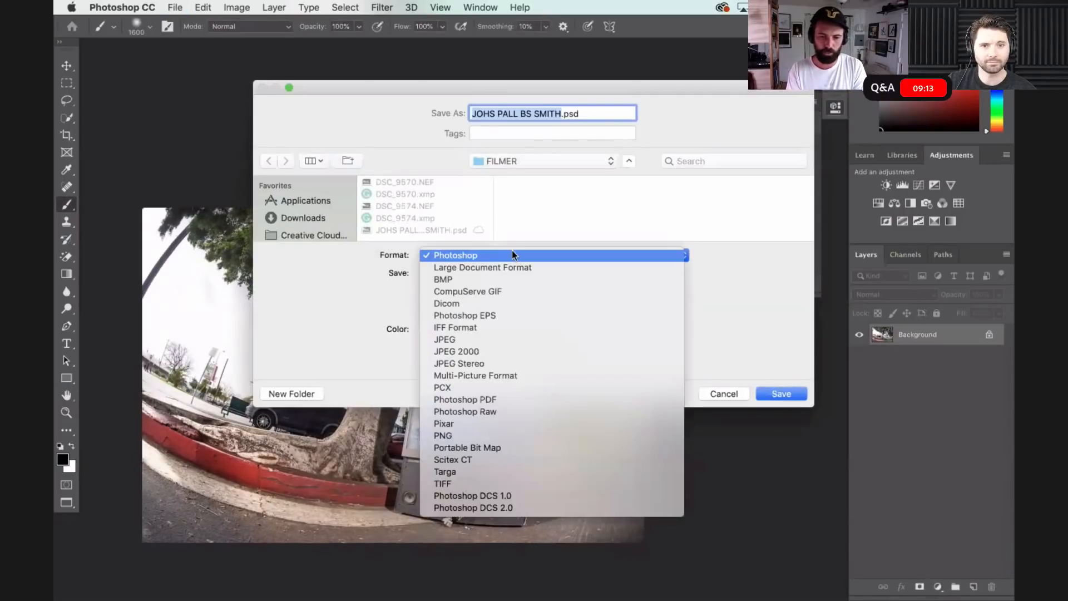
click(473, 483)
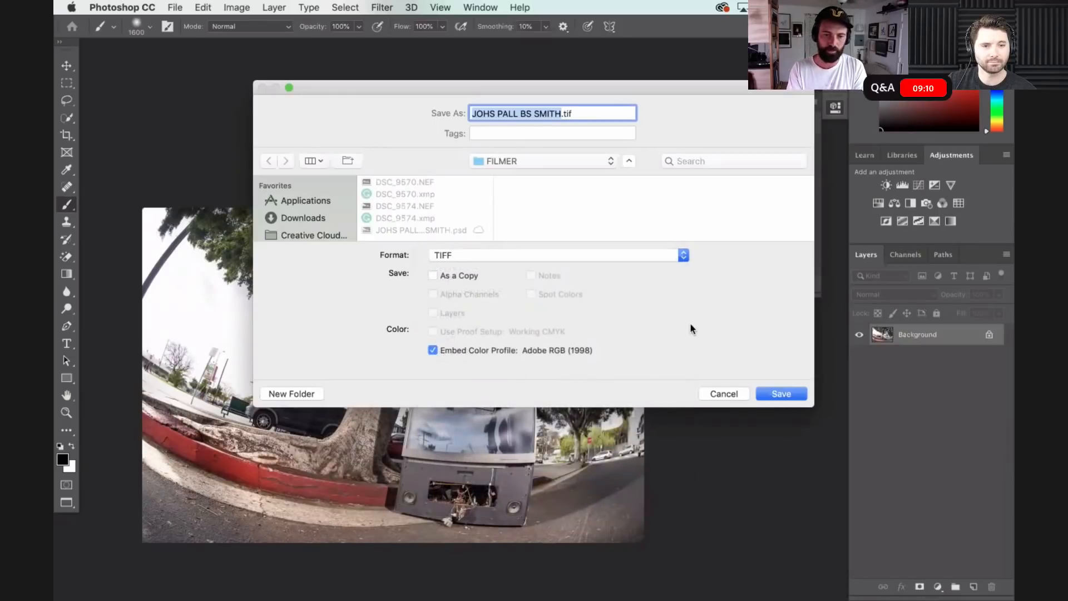
click(781, 396)
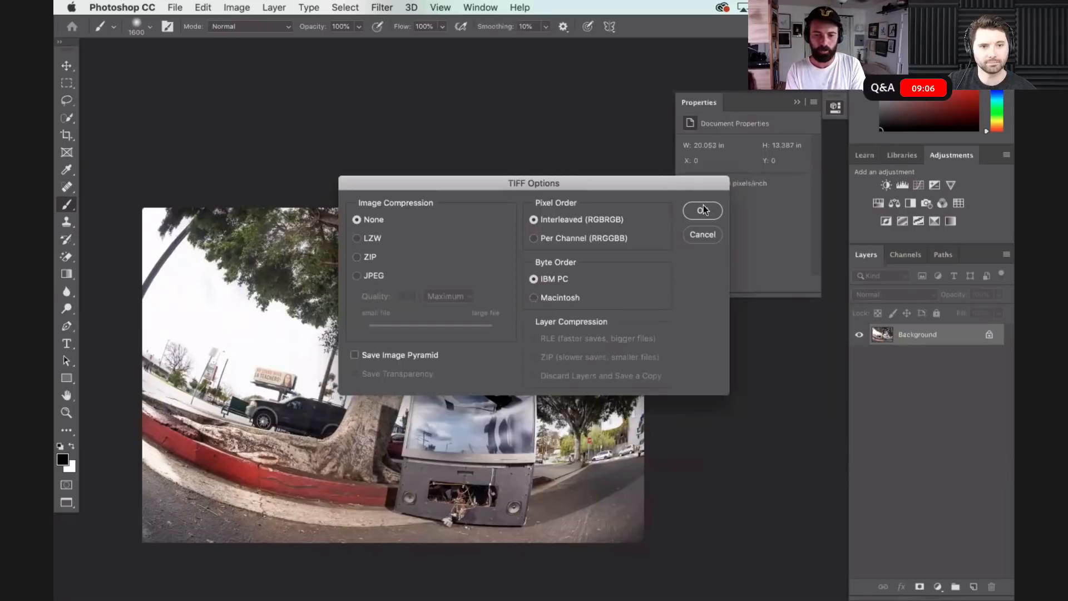
click(704, 210)
- Resize the image to 2000 pixels wide, keeping its proportions and 300 pixels/inch
key(super+alt+i)
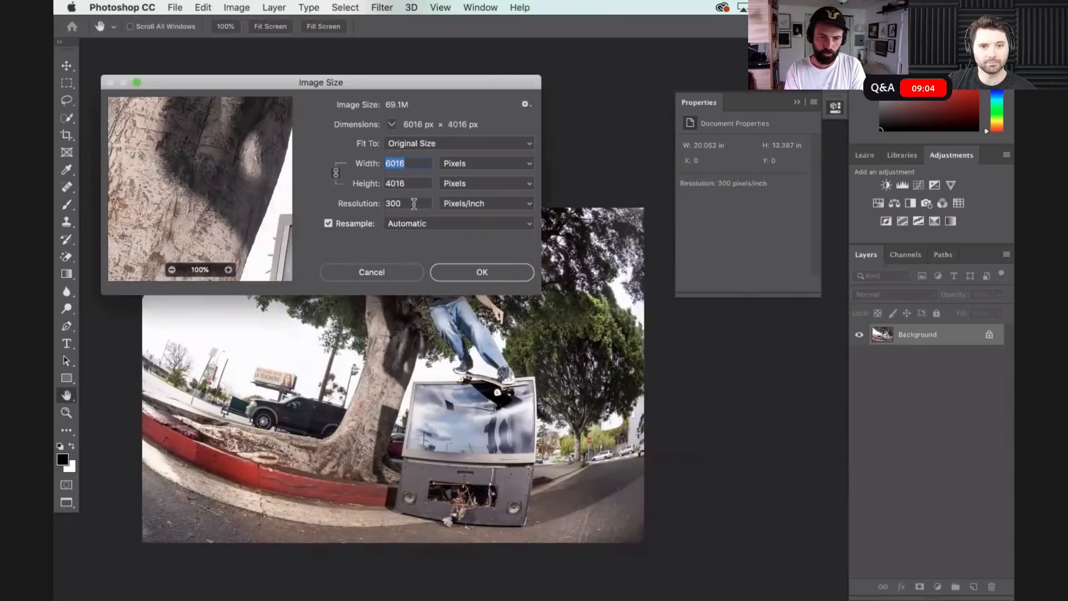
text(2000)
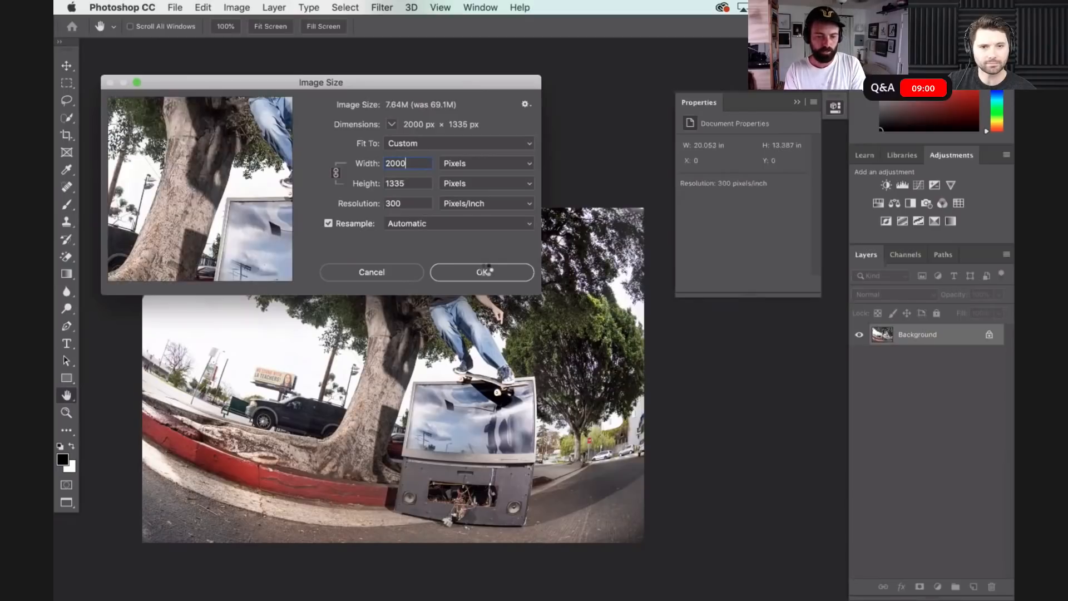
click(485, 271)
- Save the reduced image as a JPEG under the same name in the FILMER folder
key(super+shift+s)
click(468, 254)
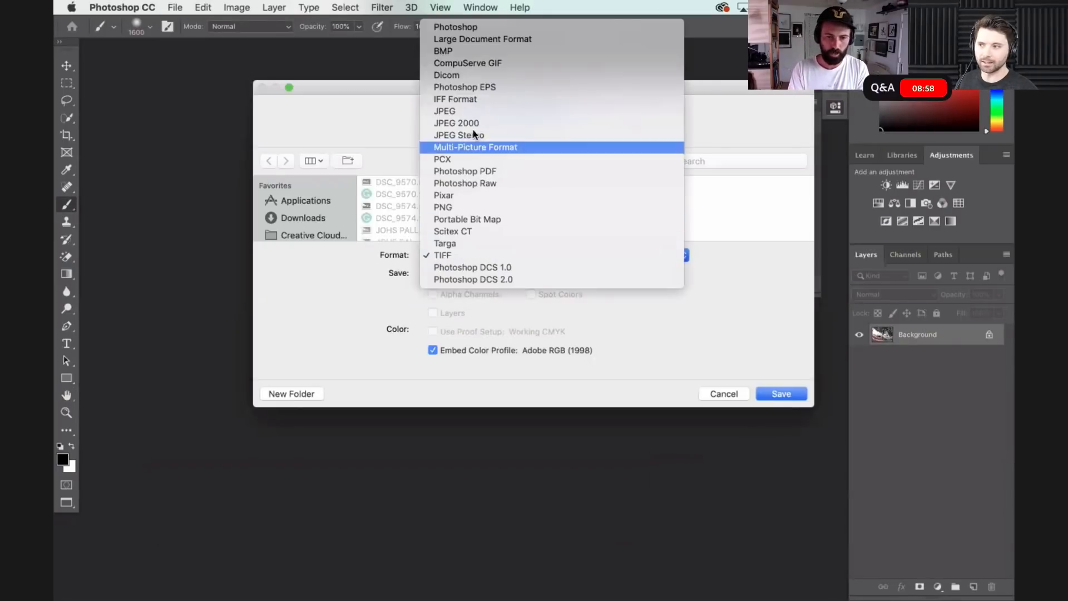
click(460, 111)
click(780, 395)
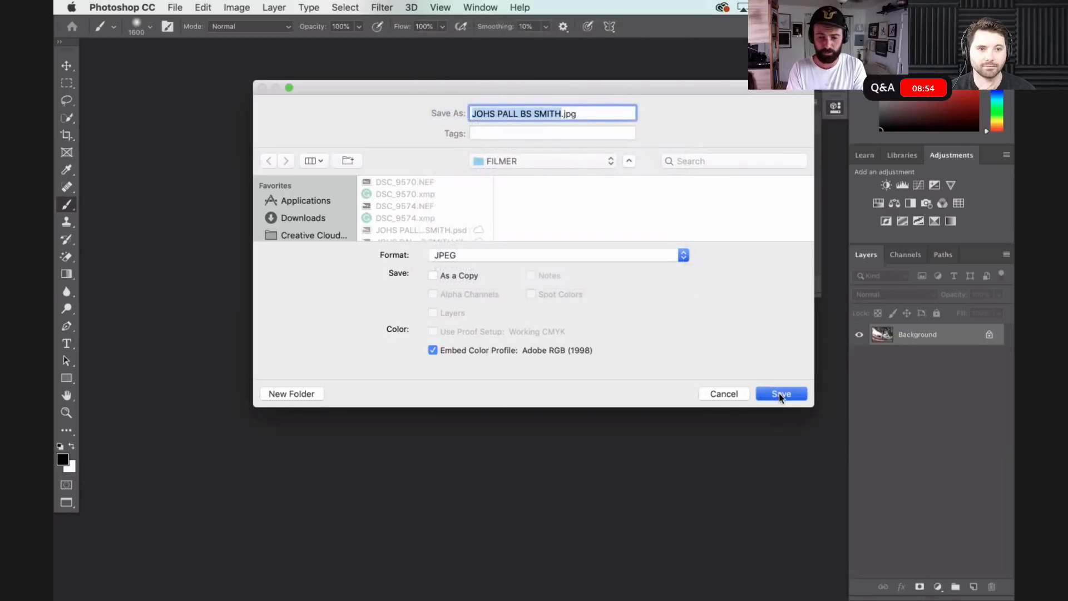
key(Return)
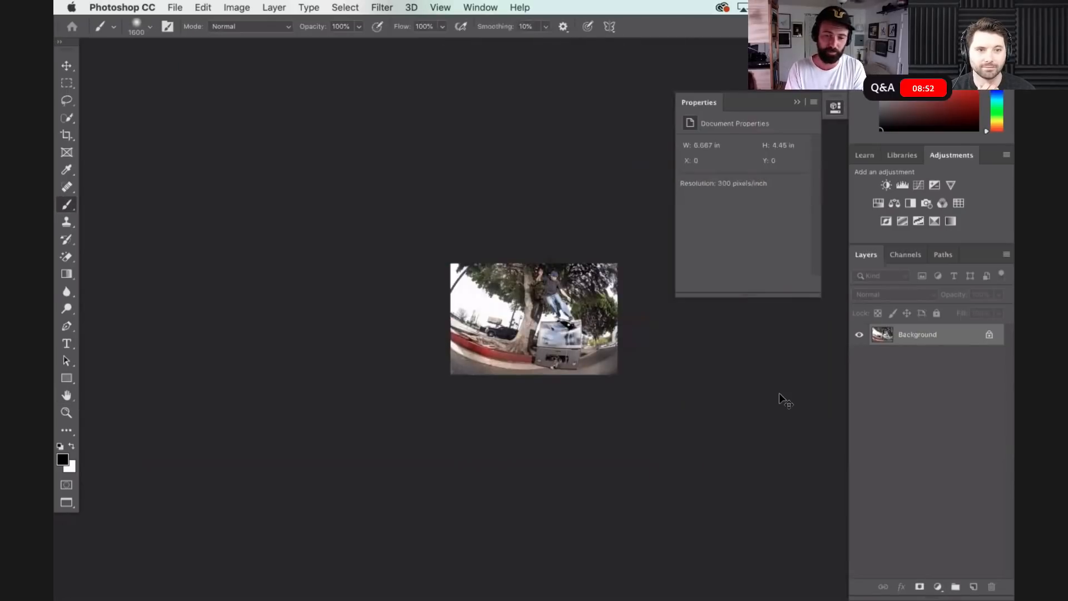
- Close the open documents and minimize Photoshop to return to the FILMER folder in Finder
key(super+w)
key(super+w)
click(486, 213)
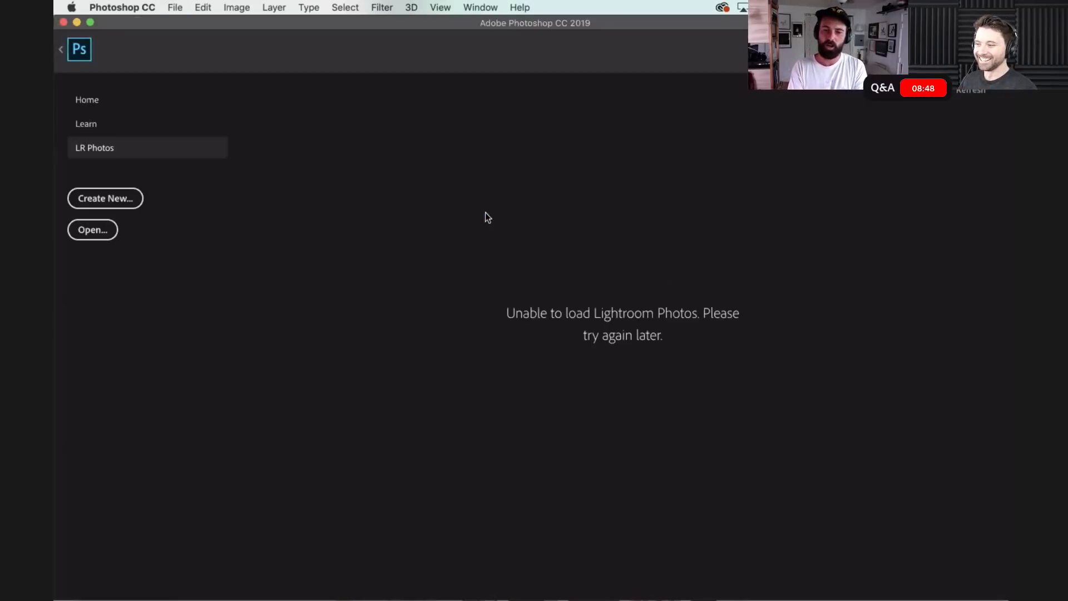
click(77, 22)
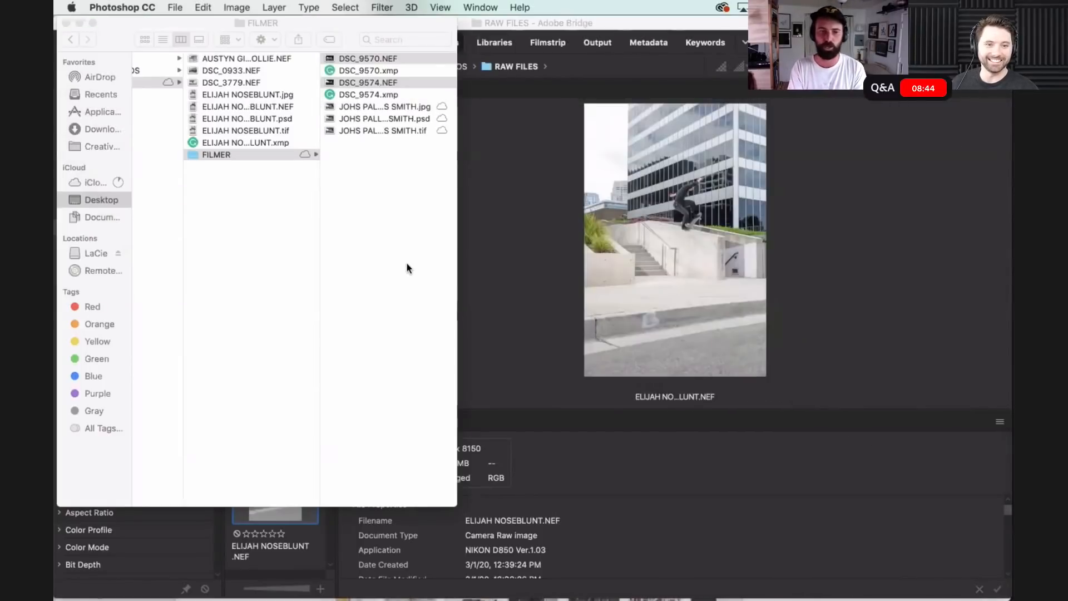
- Go back to the RAW FILES folder in Finder and minimize the Finder window to return to Bridge
click(401, 264)
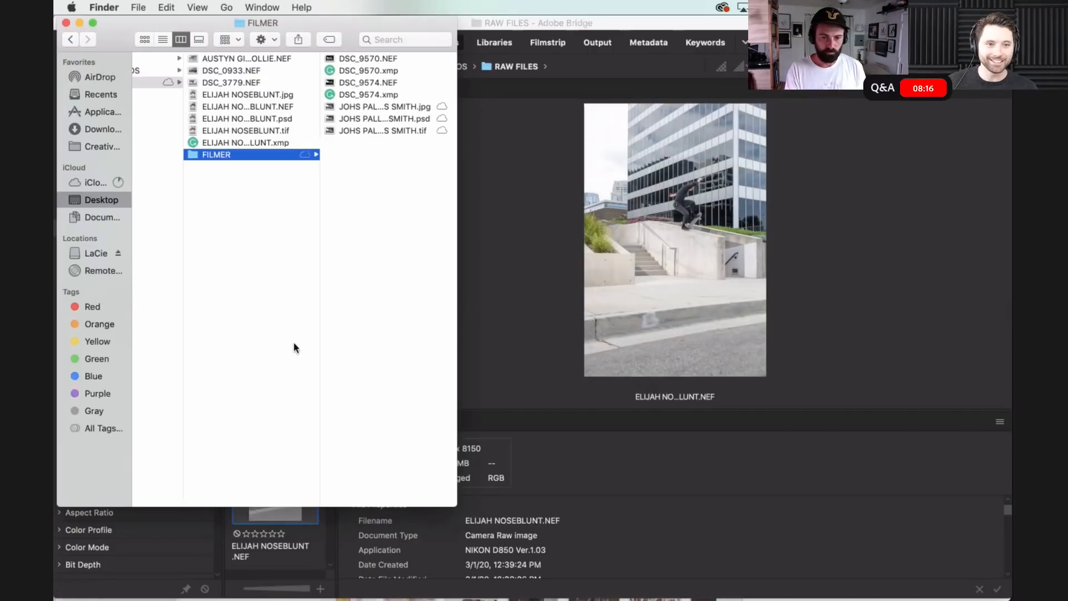
click(260, 281)
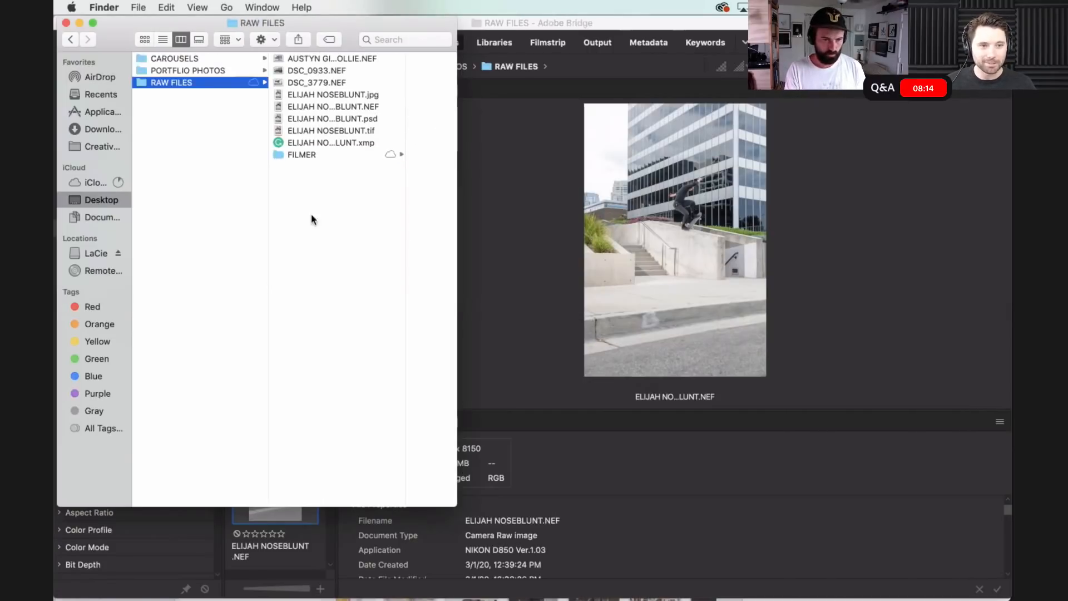
click(182, 70)
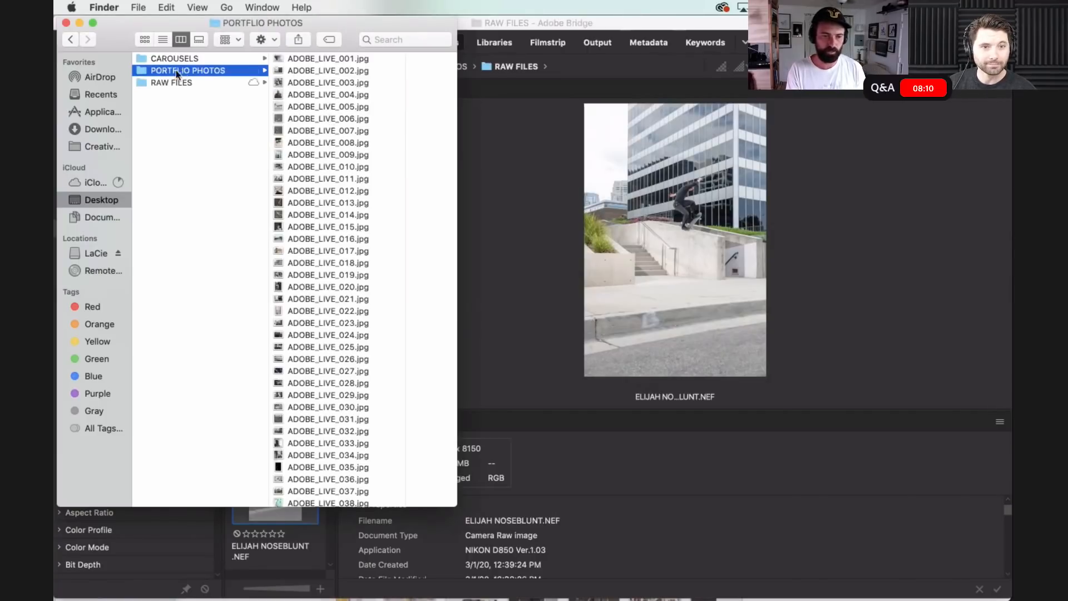
click(165, 82)
mouse_move(168, 22)
mouse_down()
mouse_move(258, 15)
mouse_move(171, 4)
mouse_up()
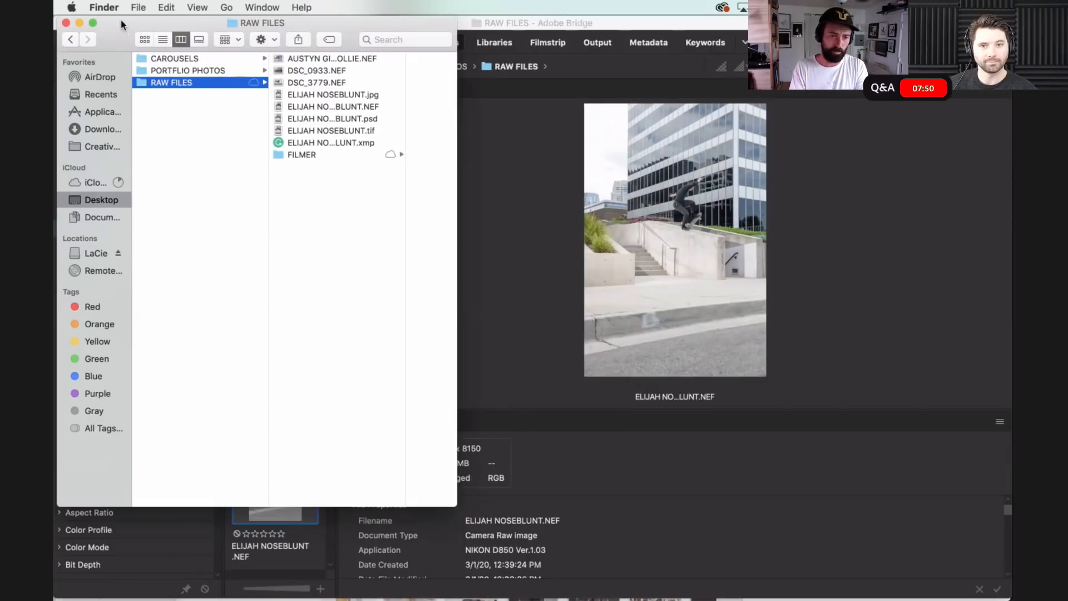
click(78, 23)
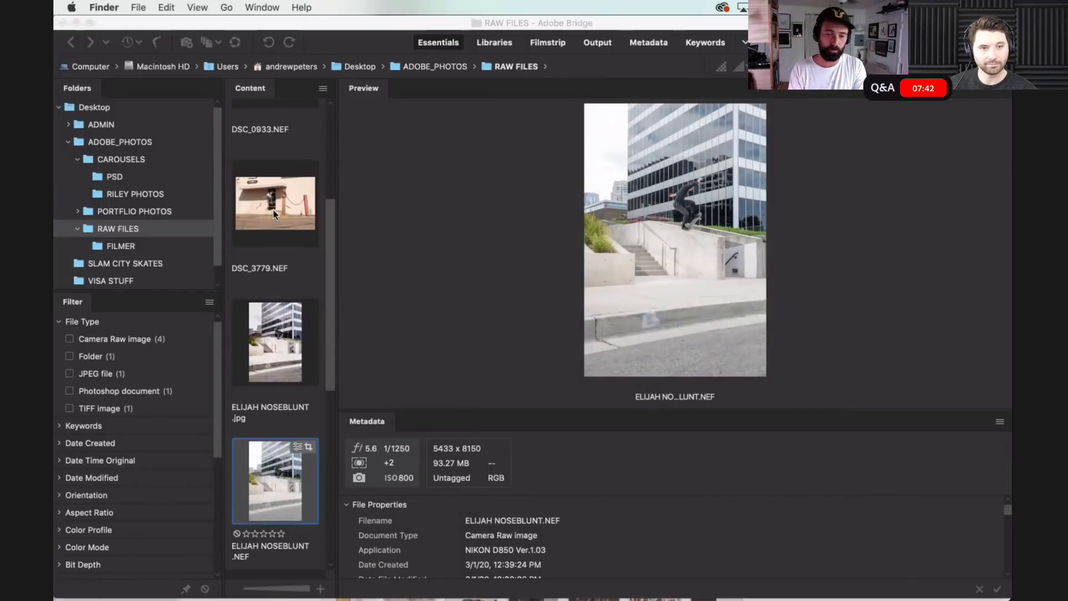
- Find DSC_0933.NEF among the RAW FILES thumbnails in Bridge and open it in Camera Raw
click(333, 256)
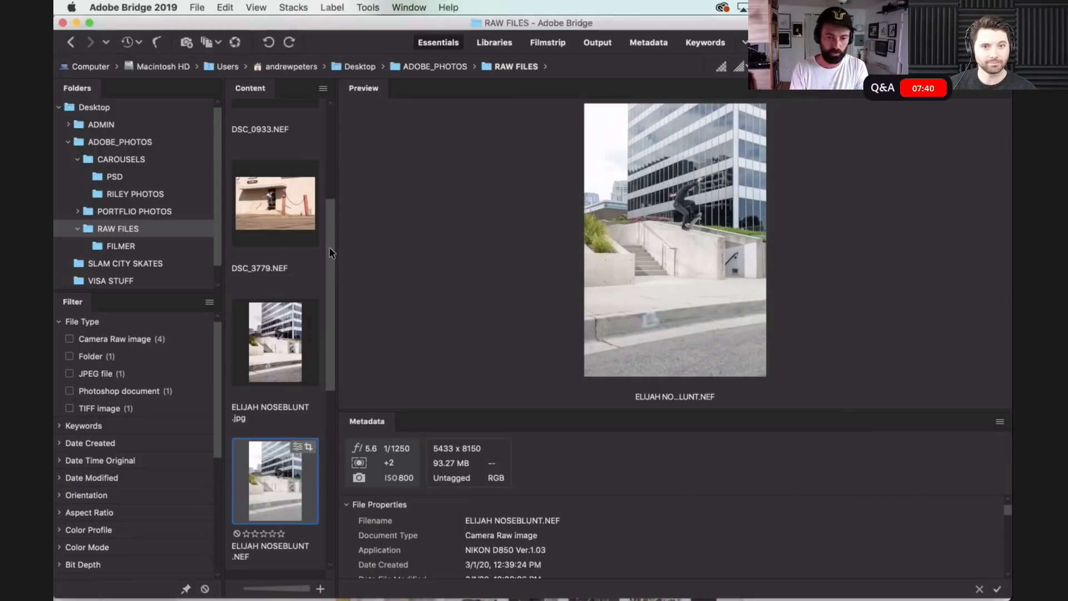
drag(332, 257, 332, 142)
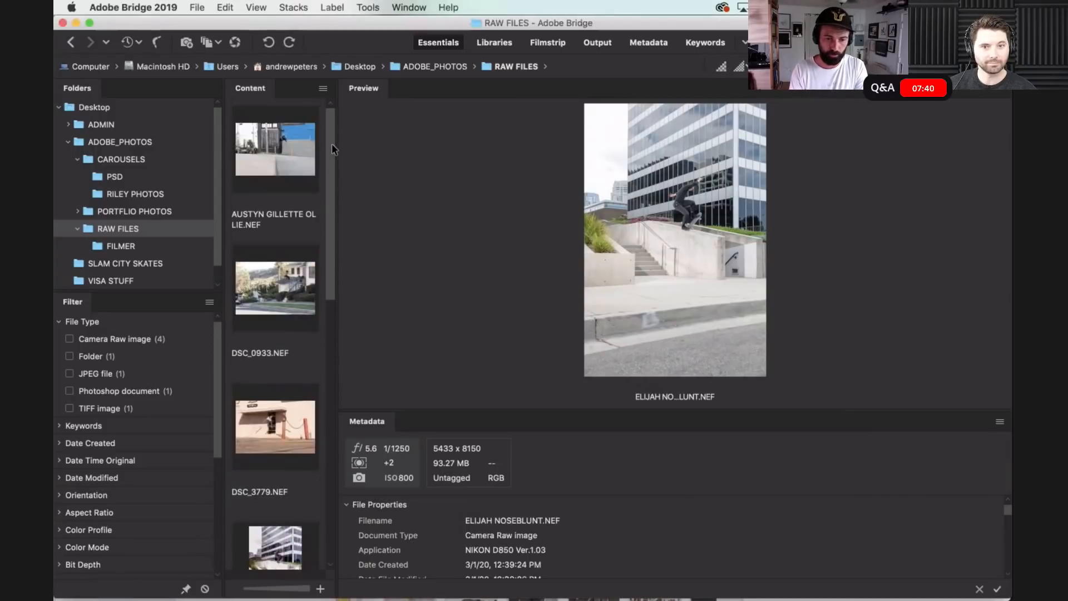
double_click(283, 281)
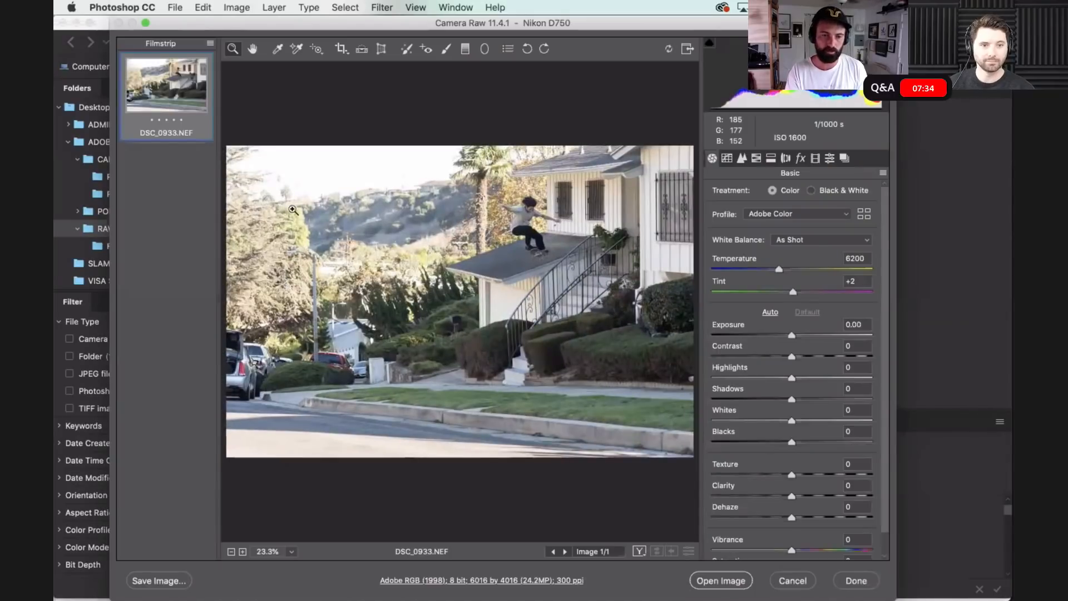
- Set Shadows to +58 and enable Remove Chromatic Aberration for DSC_0933.NEF, opening the developed image in Photoshop
drag(272, 19, 257, 19)
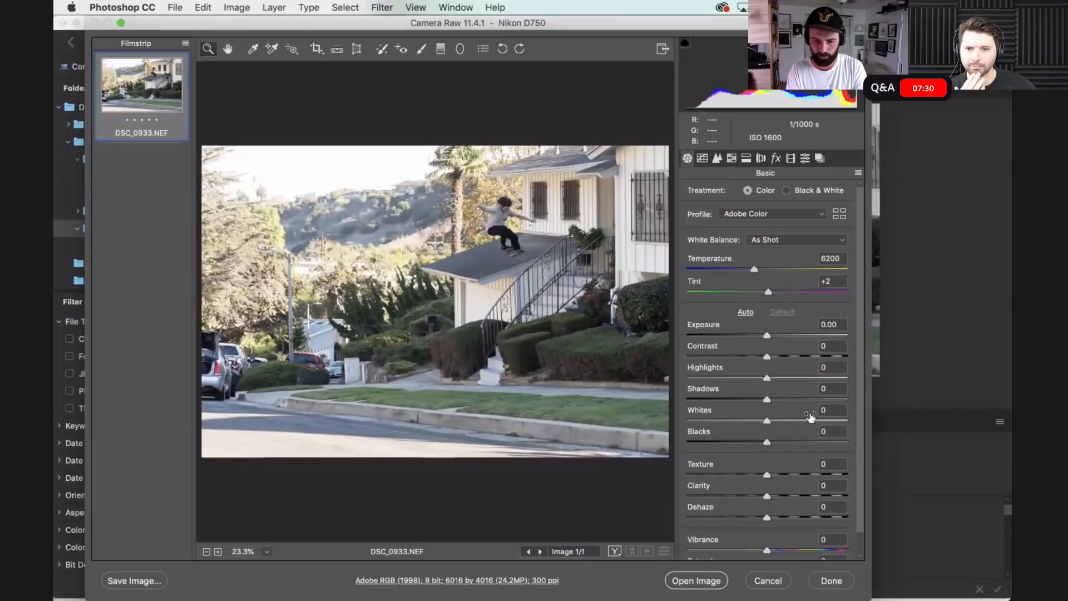
click(776, 159)
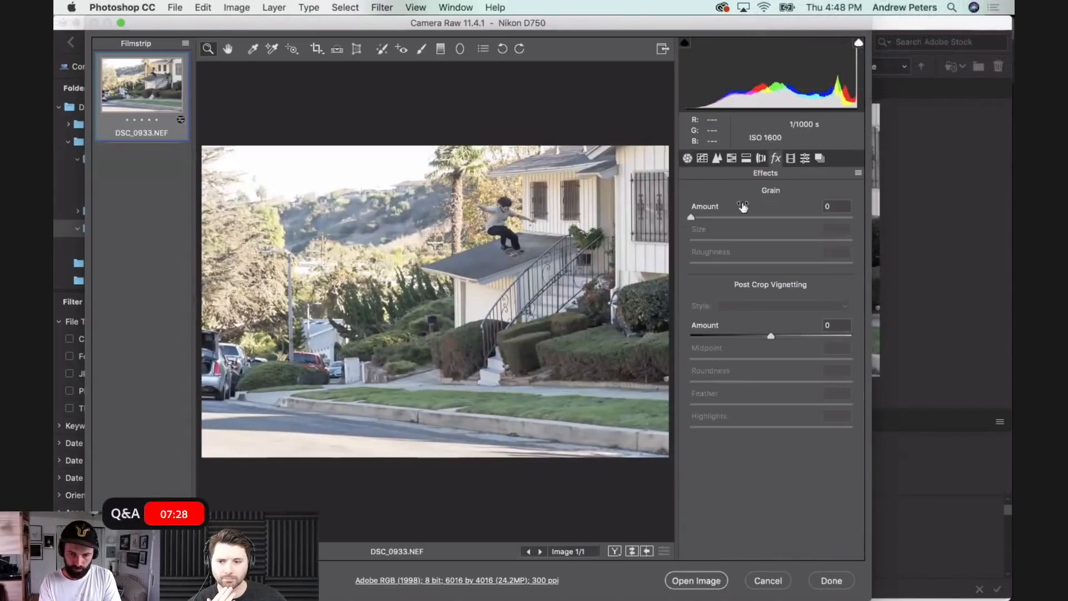
click(760, 158)
click(717, 218)
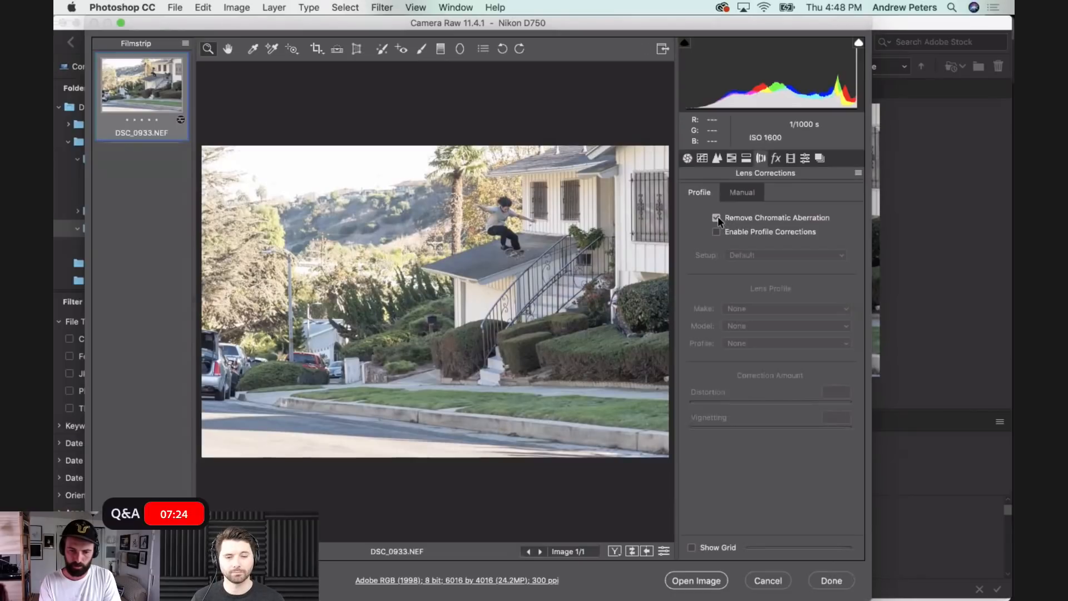
click(688, 158)
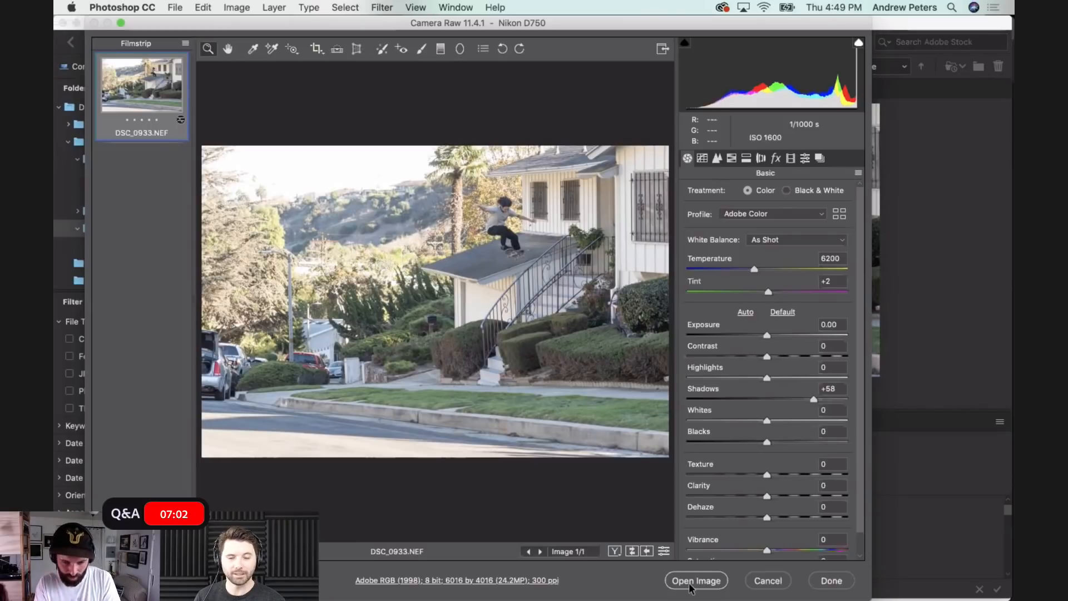
click(697, 581)
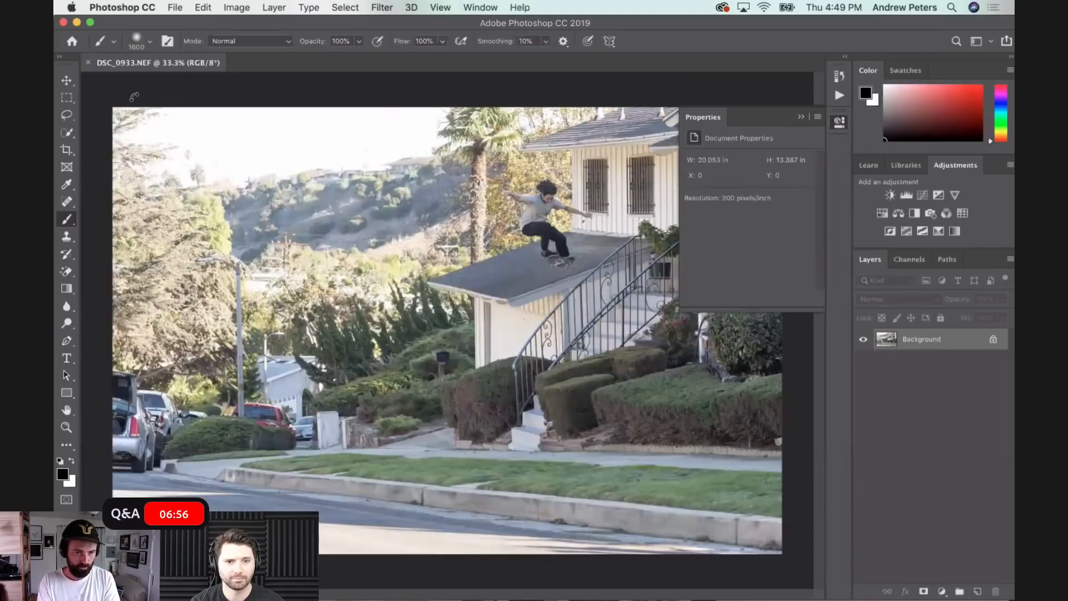
- Try cropping the photo's left side and upper edge to about 18.8 × 12.7 in, and undo that crop
key(c)
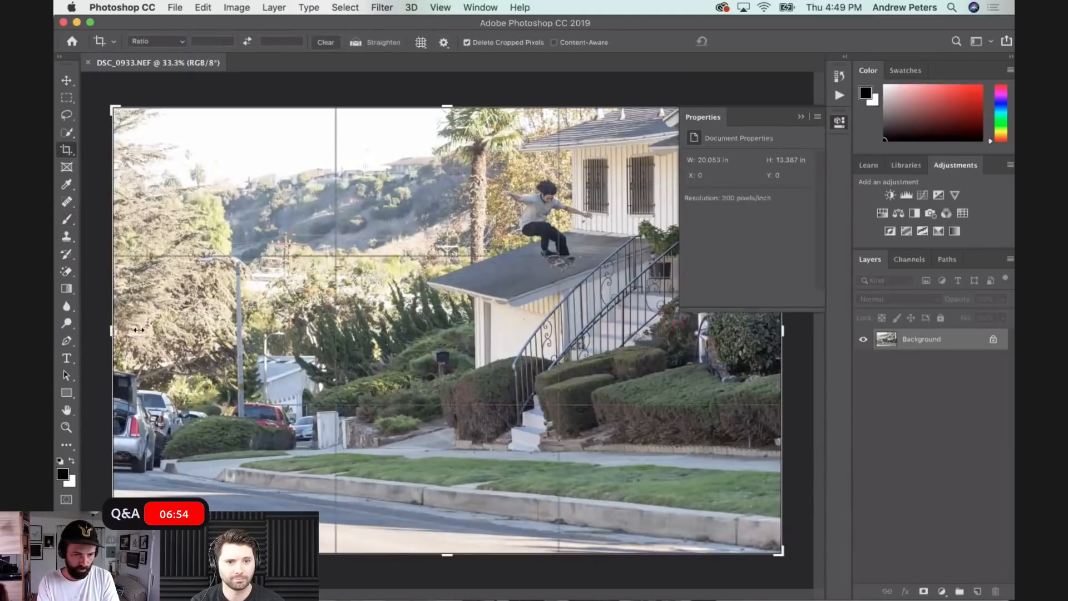
drag(139, 332, 137, 337)
drag(451, 107, 452, 119)
key(Return)
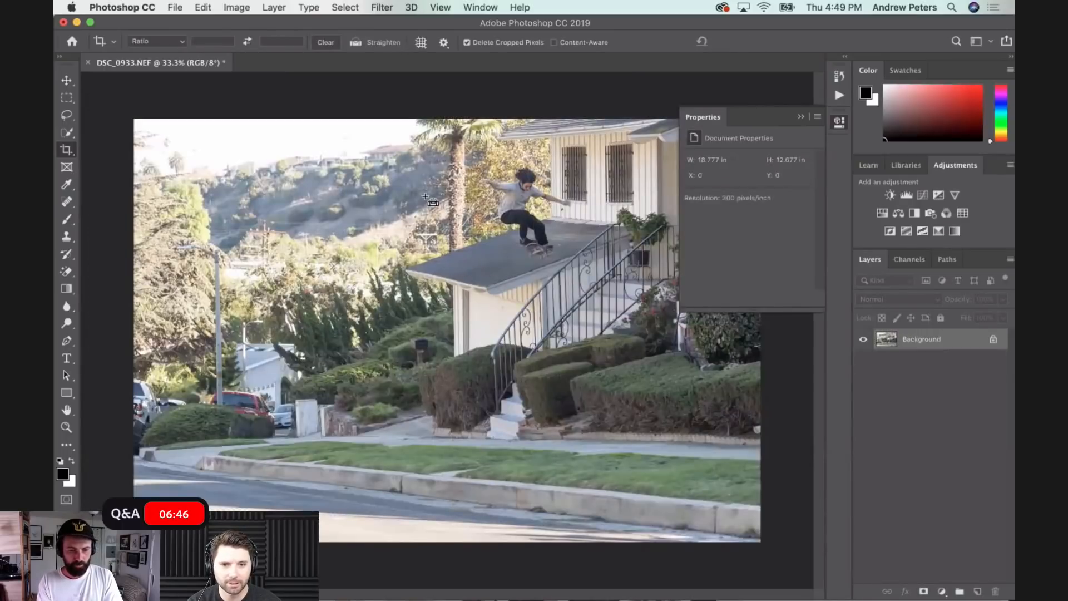
key(super+z)
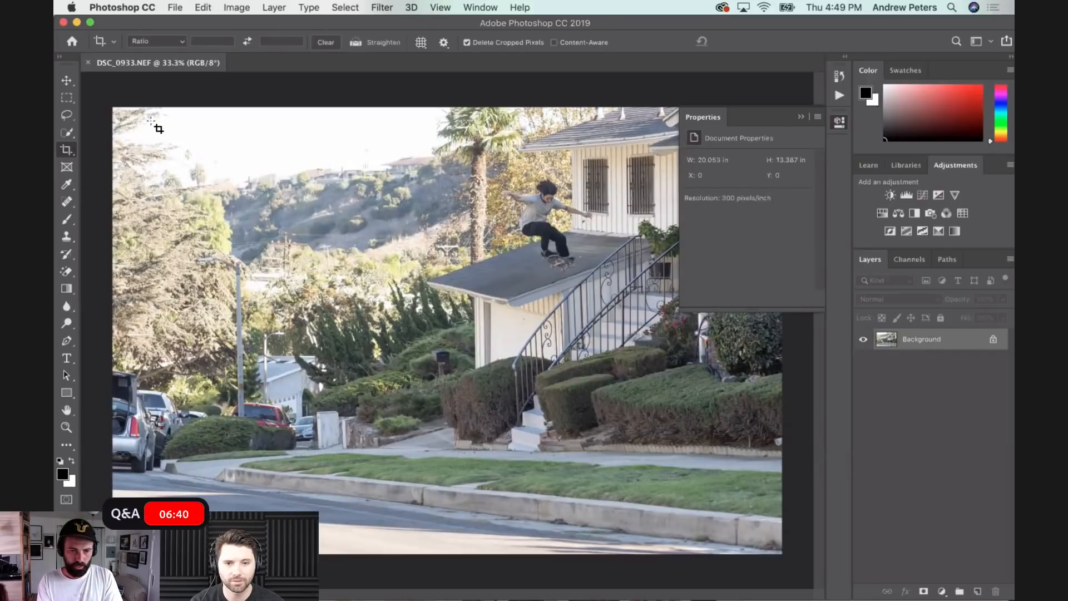
- Crop the photo to about 18.78 × 12.69 in, trimming the left side with the parked car and the upper edge
drag(152, 123, 827, 581)
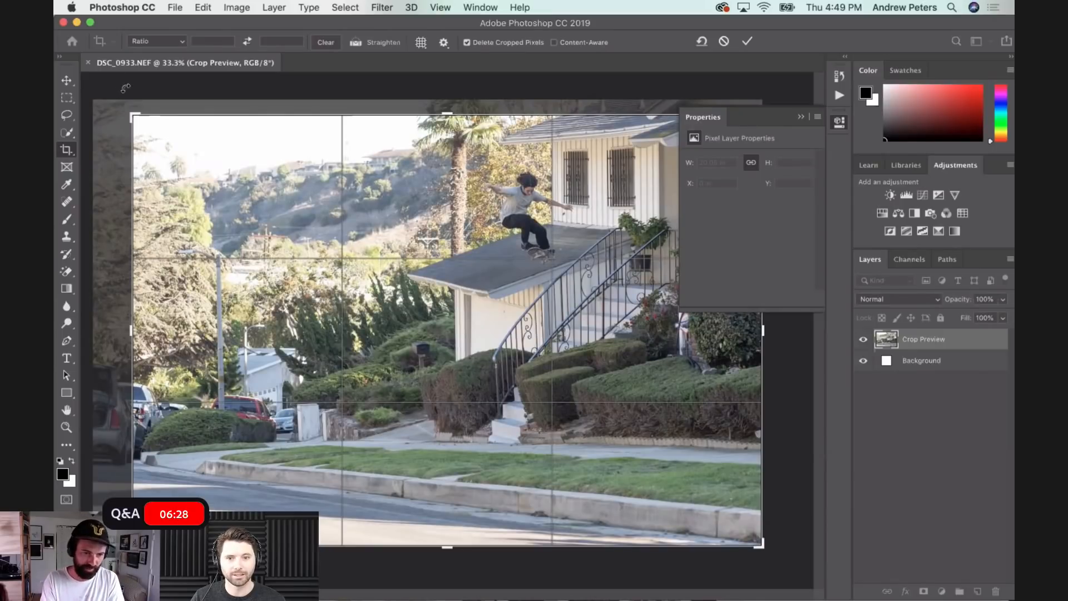
mouse_move(134, 114)
mouse_down()
mouse_move(110, 104)
mouse_move(137, 117)
mouse_up()
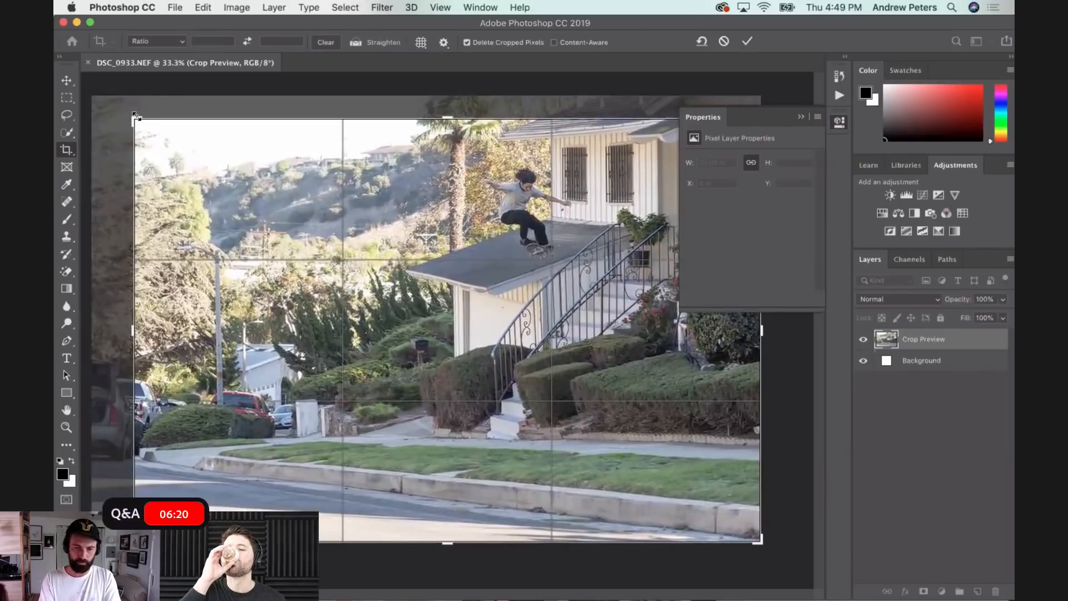
key(Return)
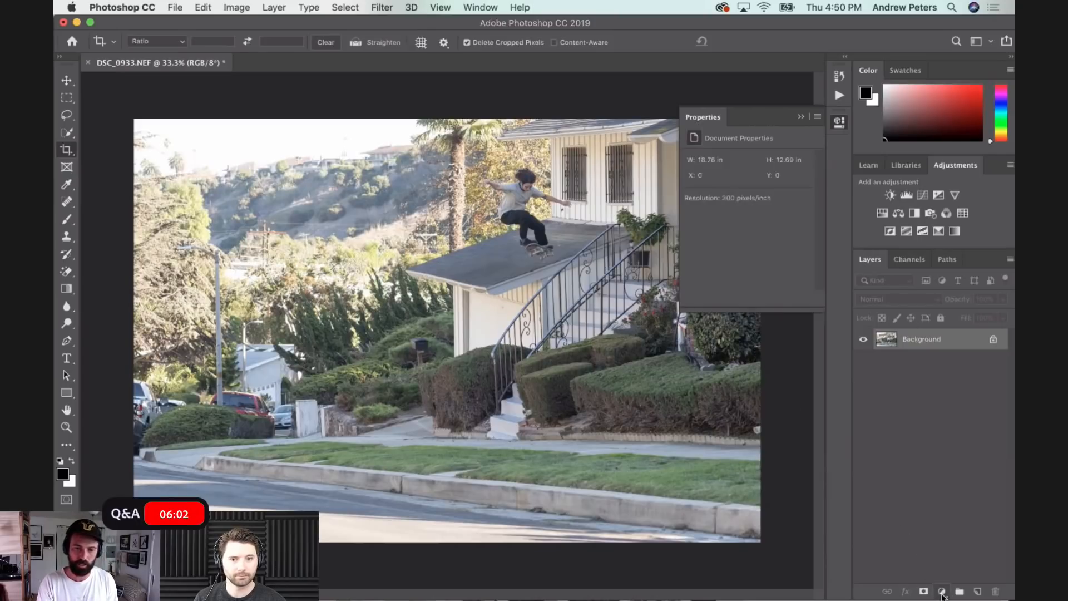
- Add a Black & White adjustment layer with Reds at 82, Yellows at 53 and Cyans at 172
click(942, 592)
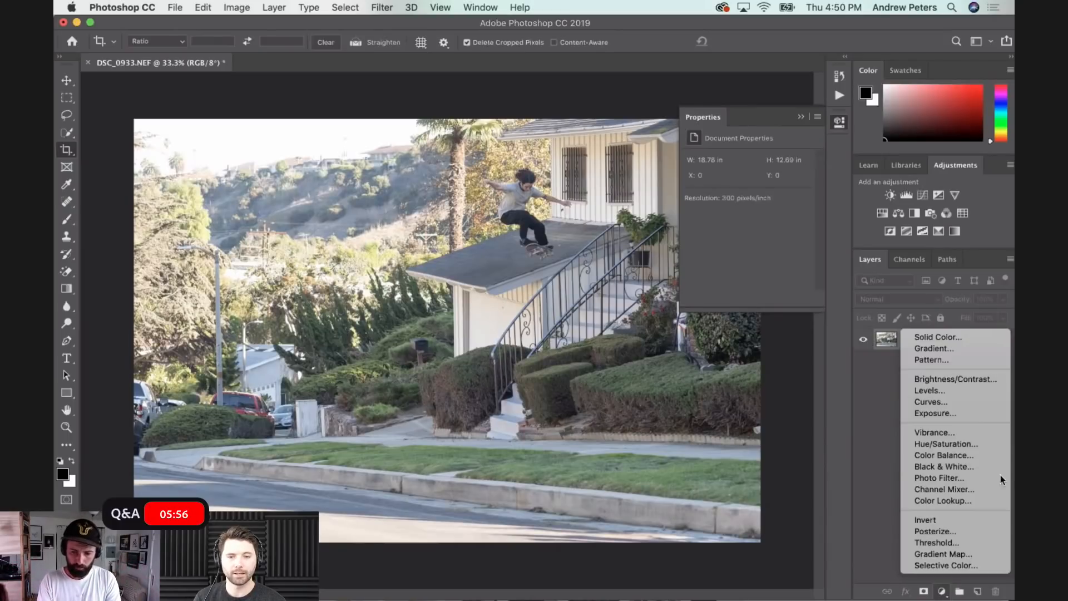
key(Escape)
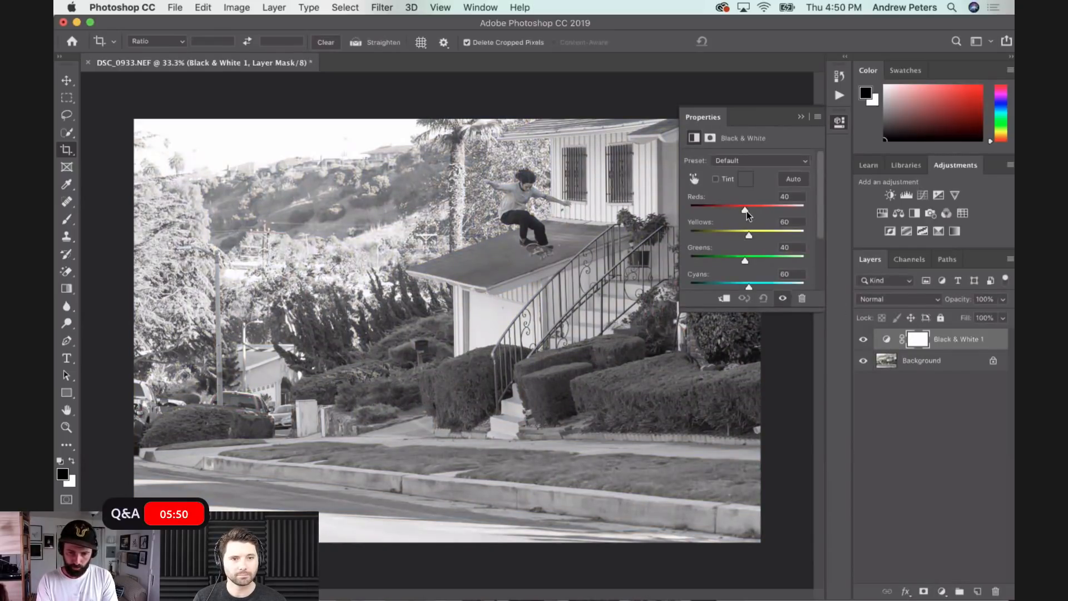
drag(759, 207, 747, 235)
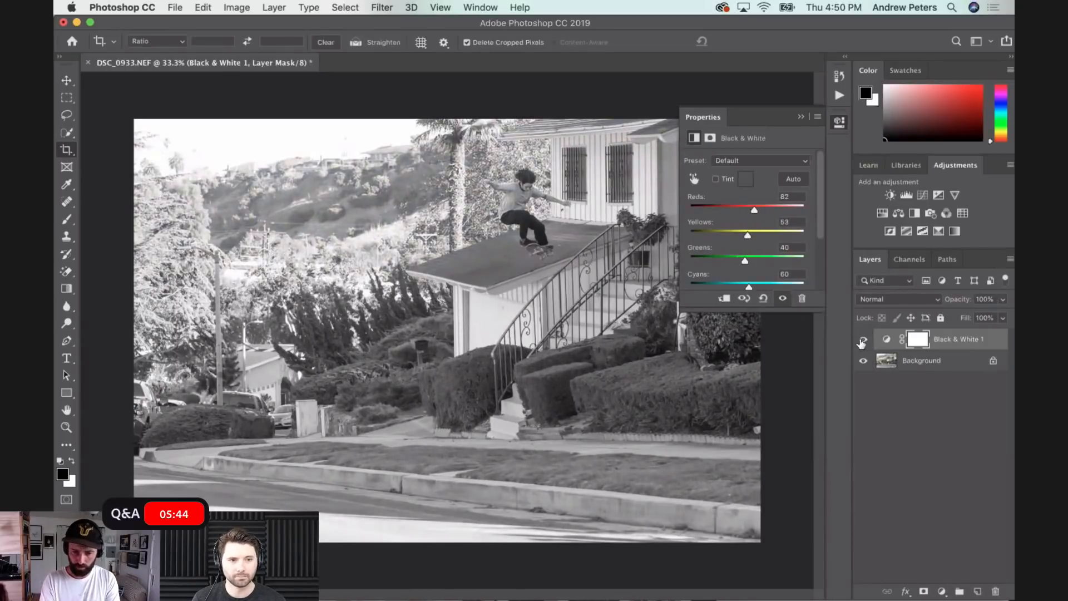
click(863, 340)
click(863, 339)
scroll(759, 281, down, 3)
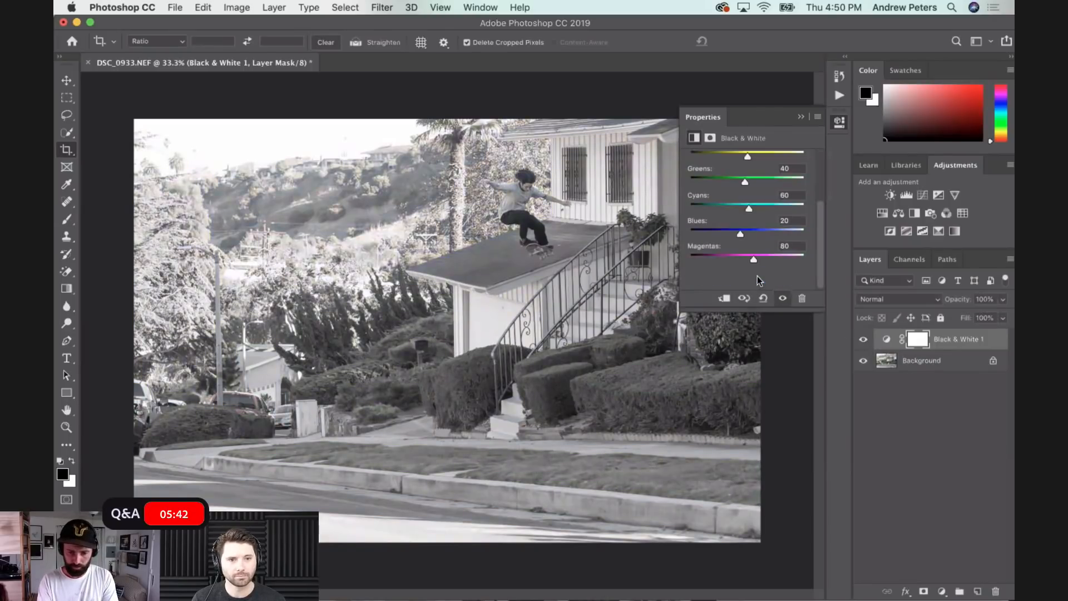
drag(748, 207, 774, 209)
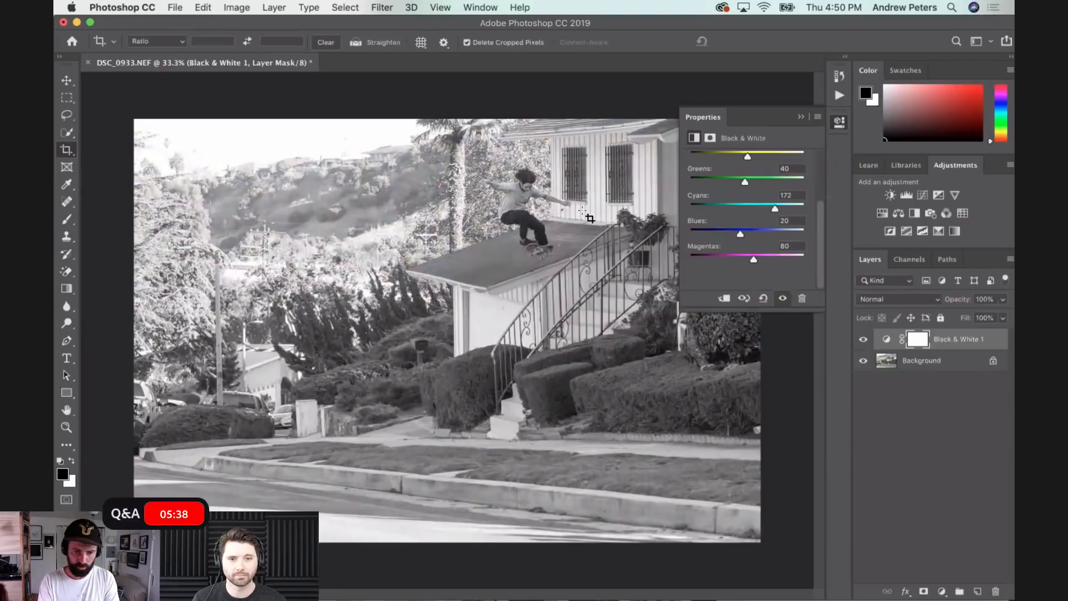
- Add a Curves adjustment layer that lifts the midtones and highlights while holding down the deepest shadows
click(941, 591)
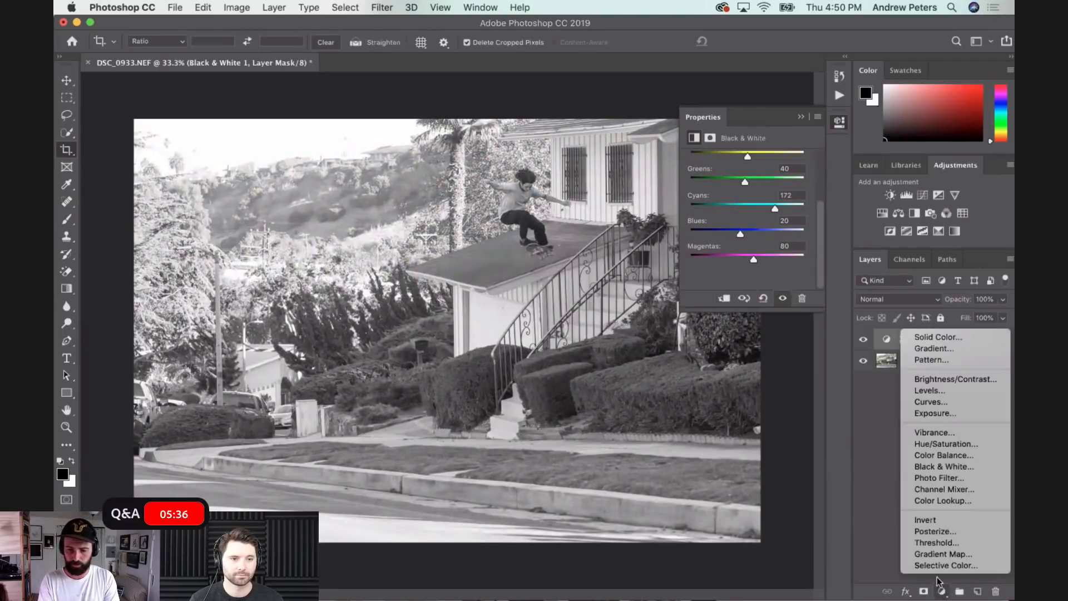
click(941, 402)
click(739, 268)
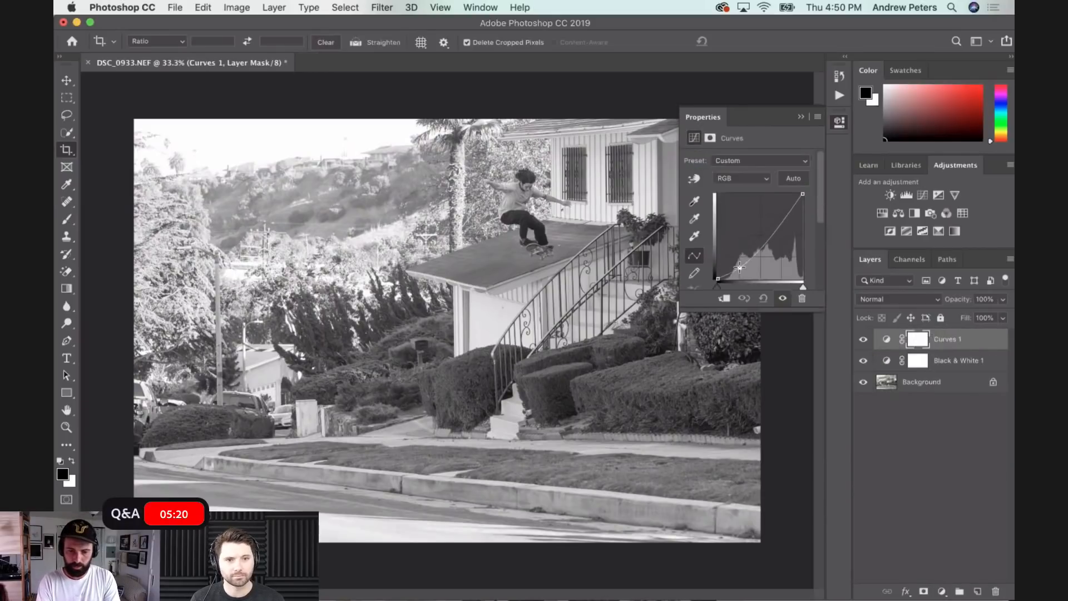
drag(740, 267, 736, 263)
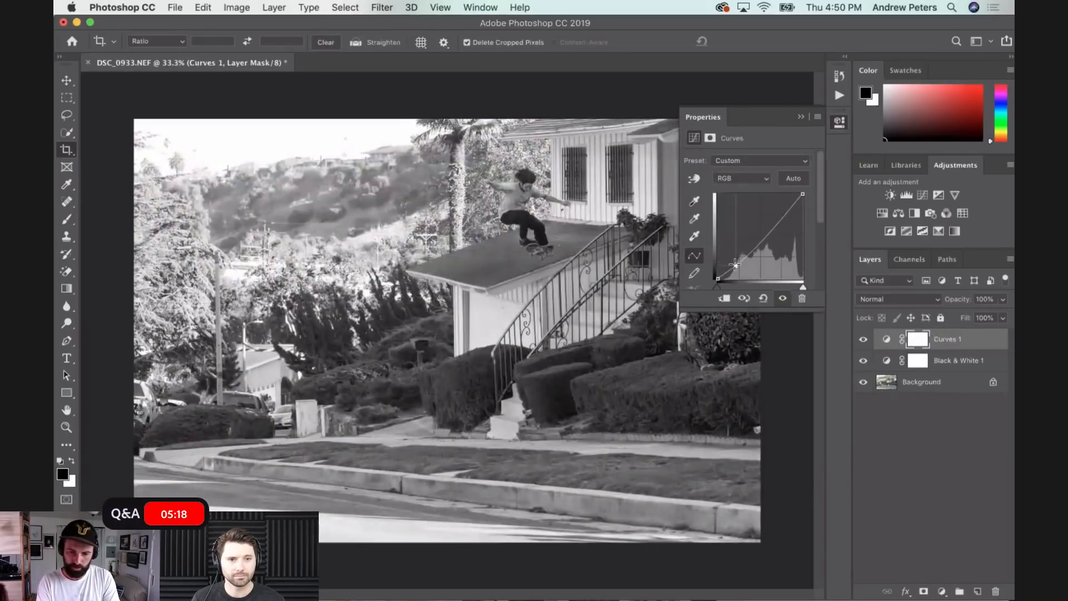
drag(776, 221, 776, 214)
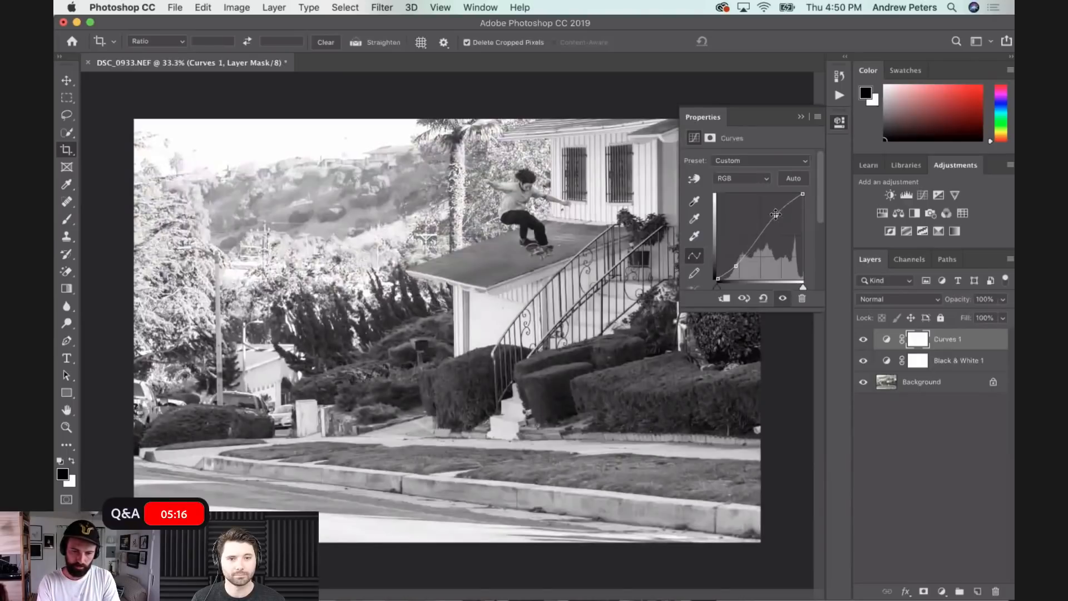
click(751, 243)
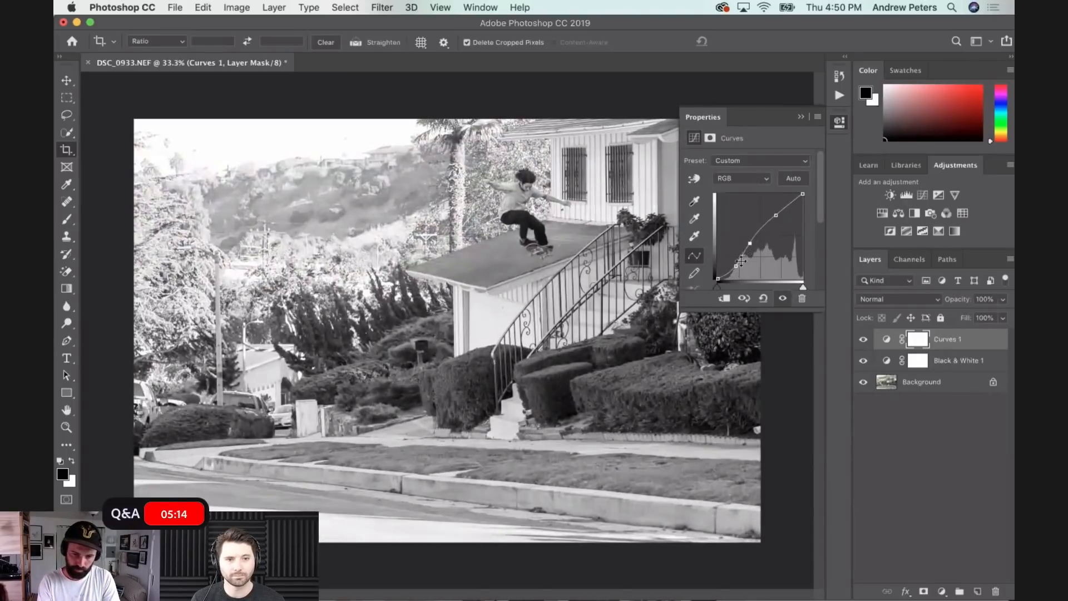
drag(735, 269, 729, 272)
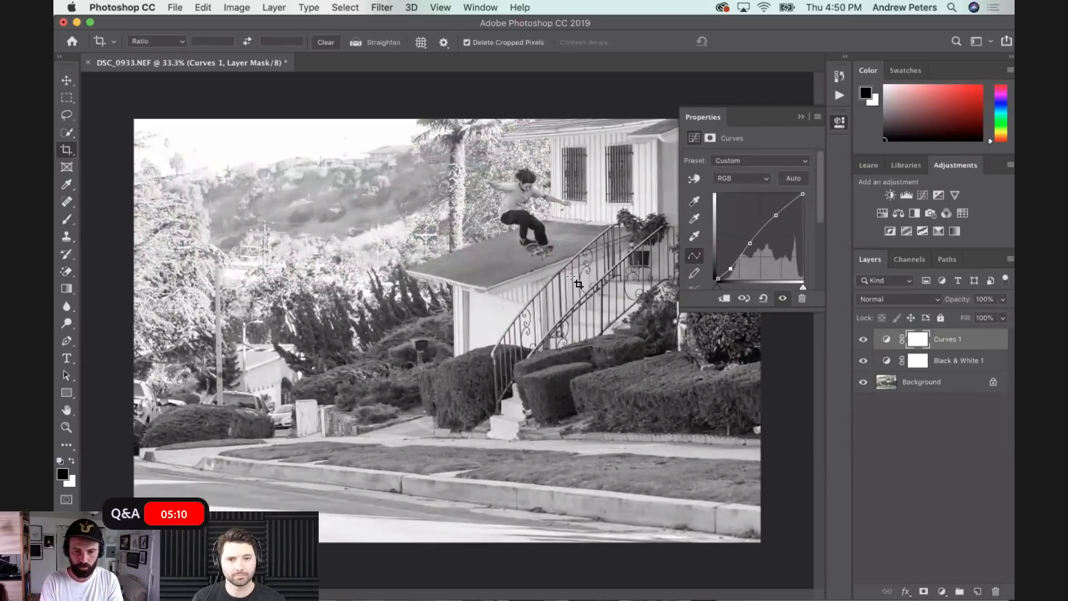
- Add a second Curves adjustment layer that strongly darkens the midtones, and invert its mask to black
click(942, 591)
click(944, 403)
drag(747, 260, 759, 264)
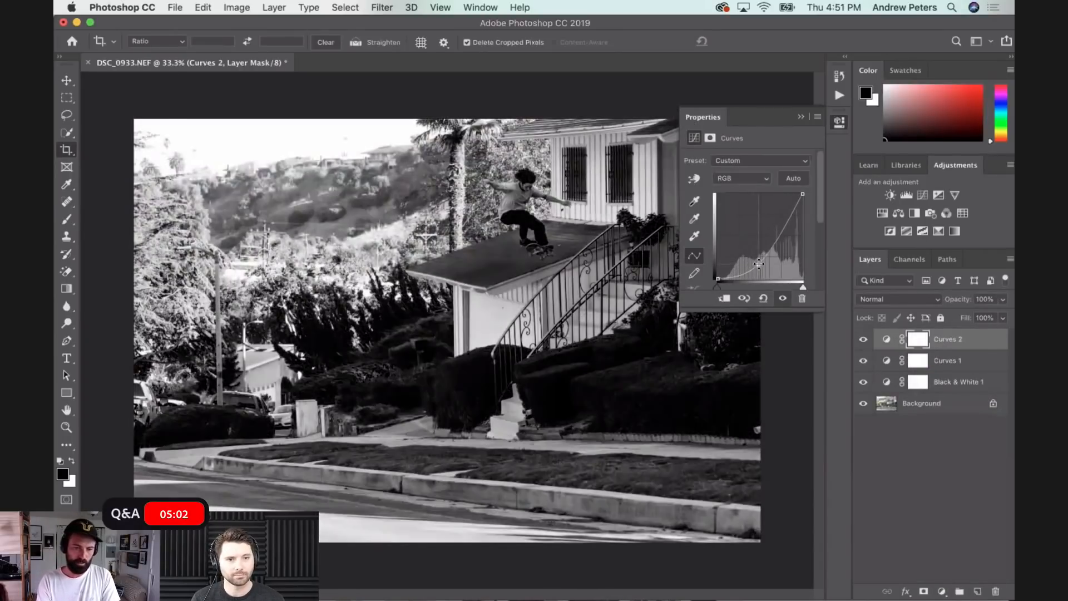
key(super+i)
- Paint white on the second Curves mask with a large brush, up to 2200 px, to darken the street, sky and outer edges of the photo
key(x)
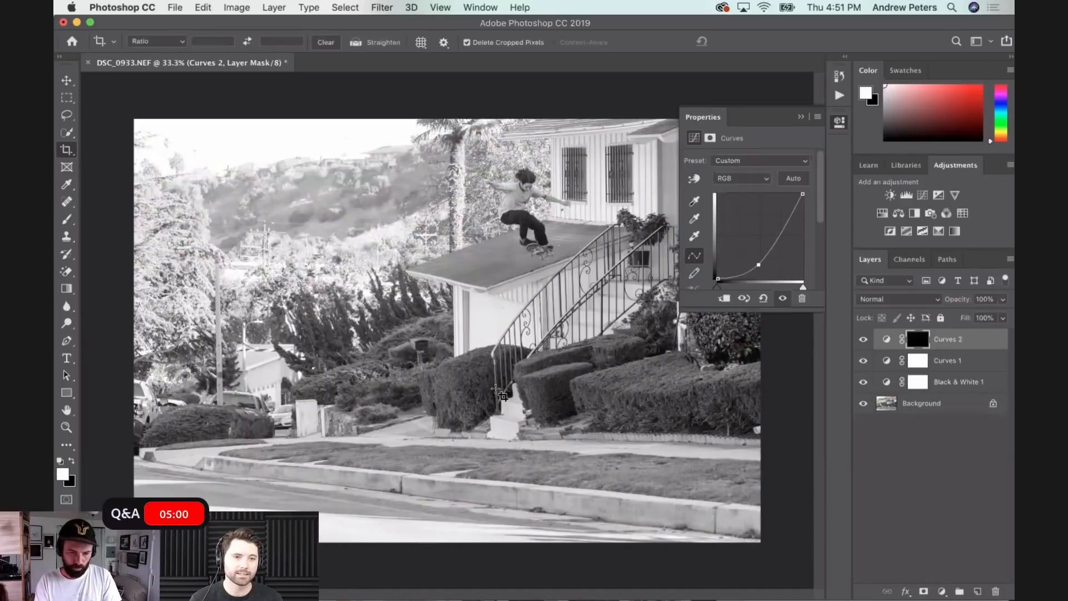
key(b)
key(super+minus)
key(super+minus)
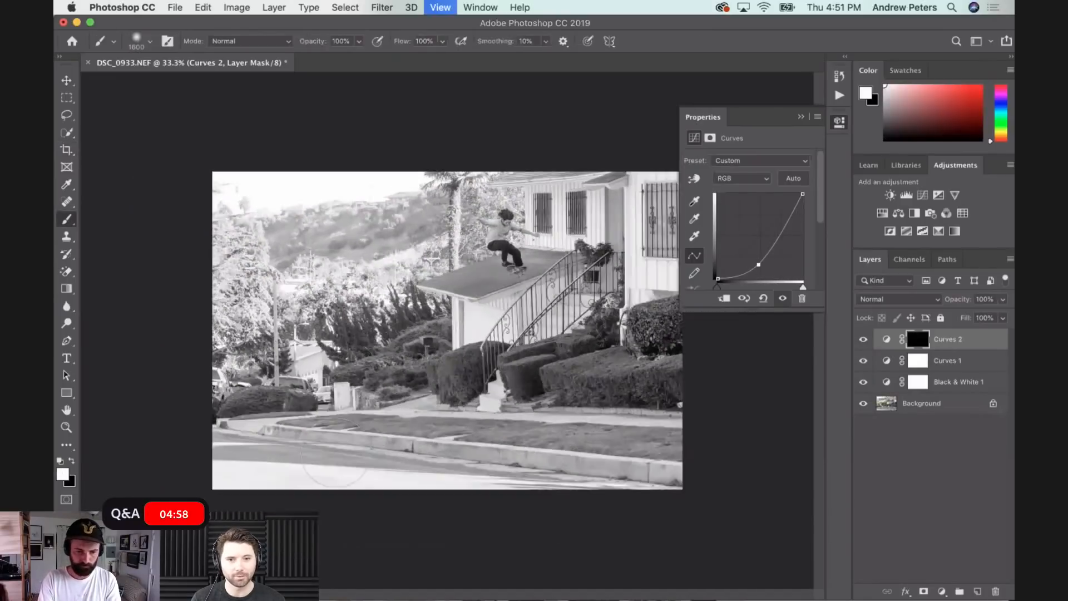
drag(328, 449, 646, 448)
mouse_move(315, 262)
mouse_down()
mouse_move(271, 286)
mouse_move(288, 286)
mouse_move(351, 210)
mouse_move(429, 185)
mouse_up()
key(bracketright)
key(bracketright)
key(bracketright)
key(bracketright)
key(bracketright)
key(bracketright)
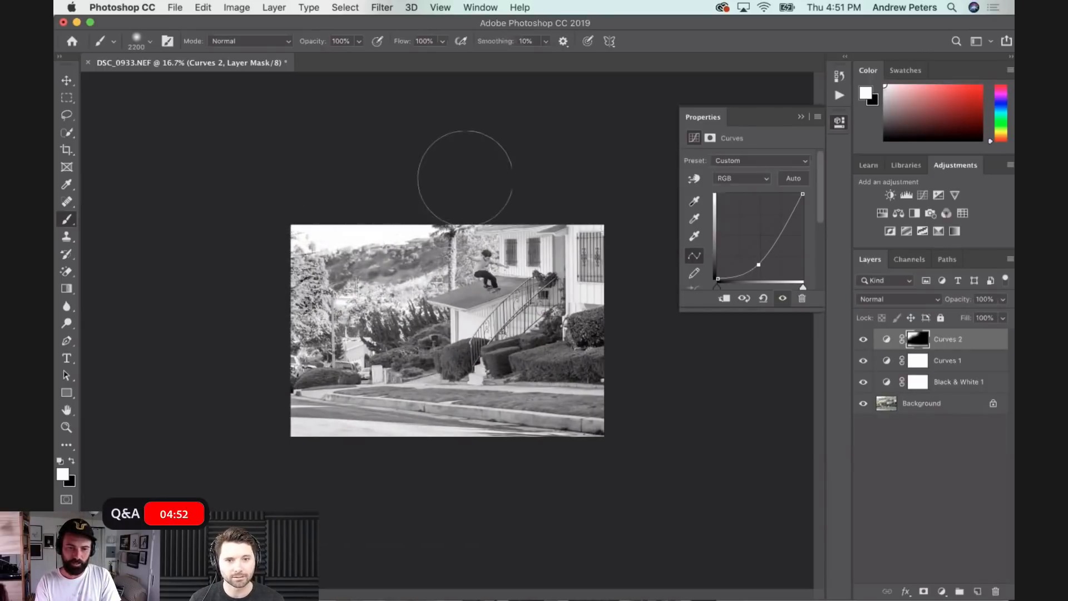
mouse_move(510, 183)
mouse_down()
mouse_move(638, 180)
mouse_move(605, 308)
mouse_up()
key(x)
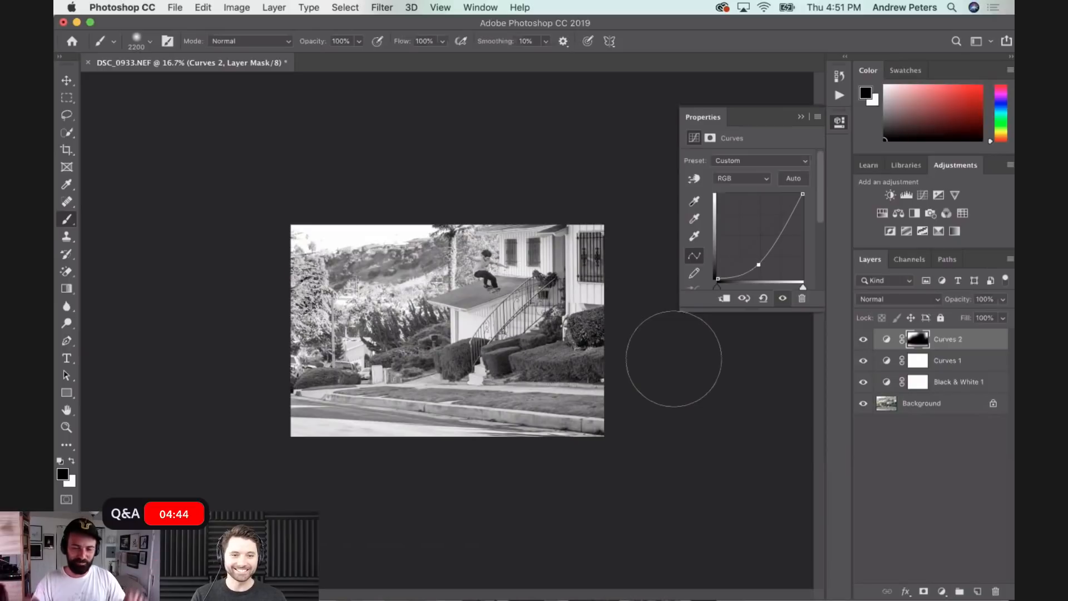
- Examine the darkened black-and-white photo up close around the skater and roof, and in full-screen mode with the menu bar
click(440, 8)
key(super+plus)
key(super+plus)
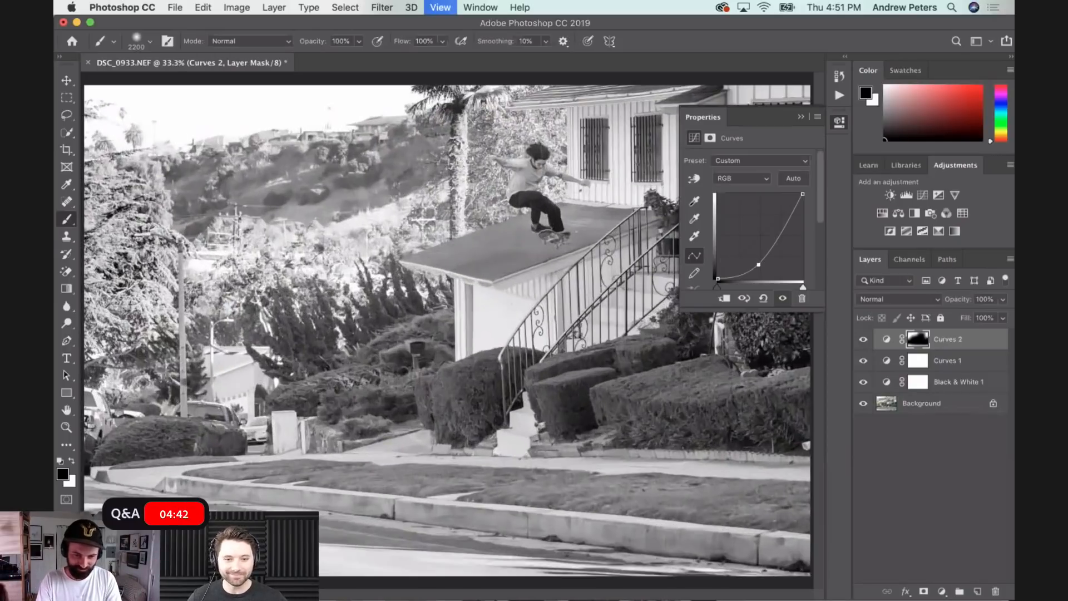
drag(550, 138, 483, 349)
scroll(483, 349, right, 3)
scroll(483, 349, down, 5)
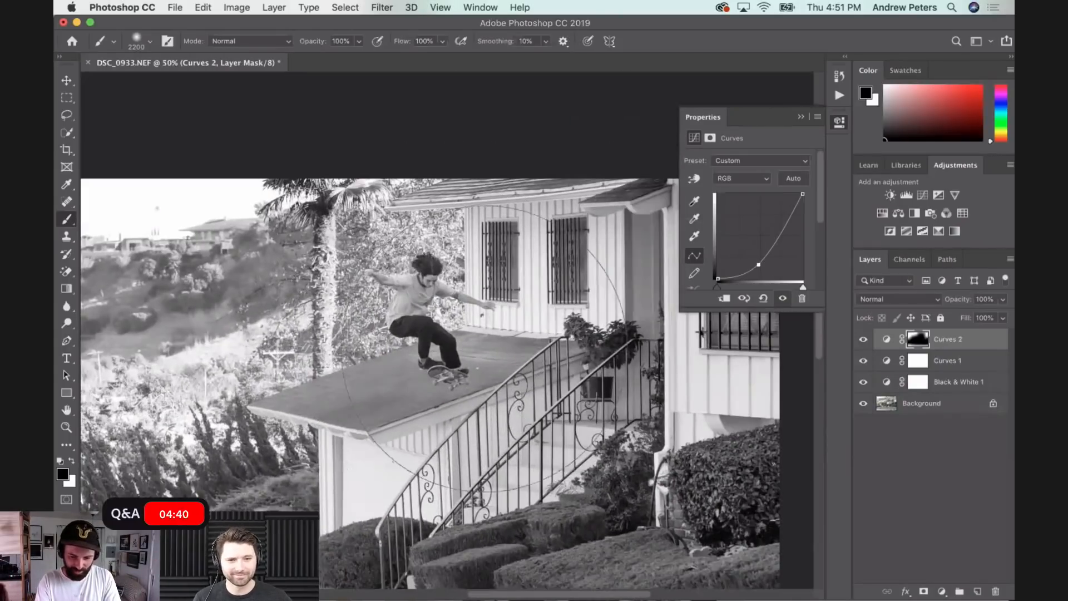
key(super+minus)
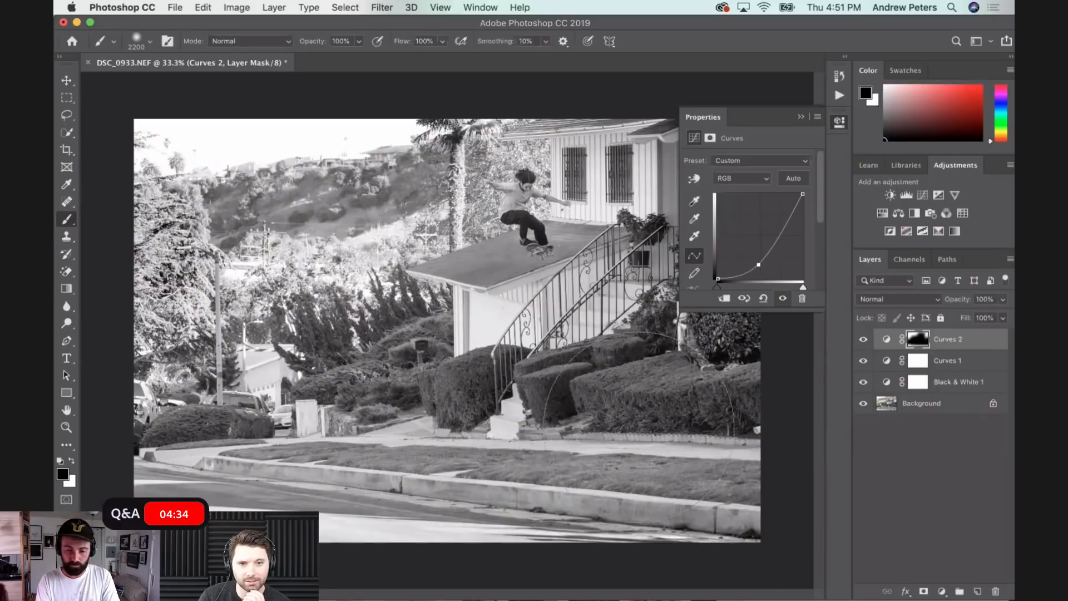
key(f)
scroll(640, 426, right, 5)
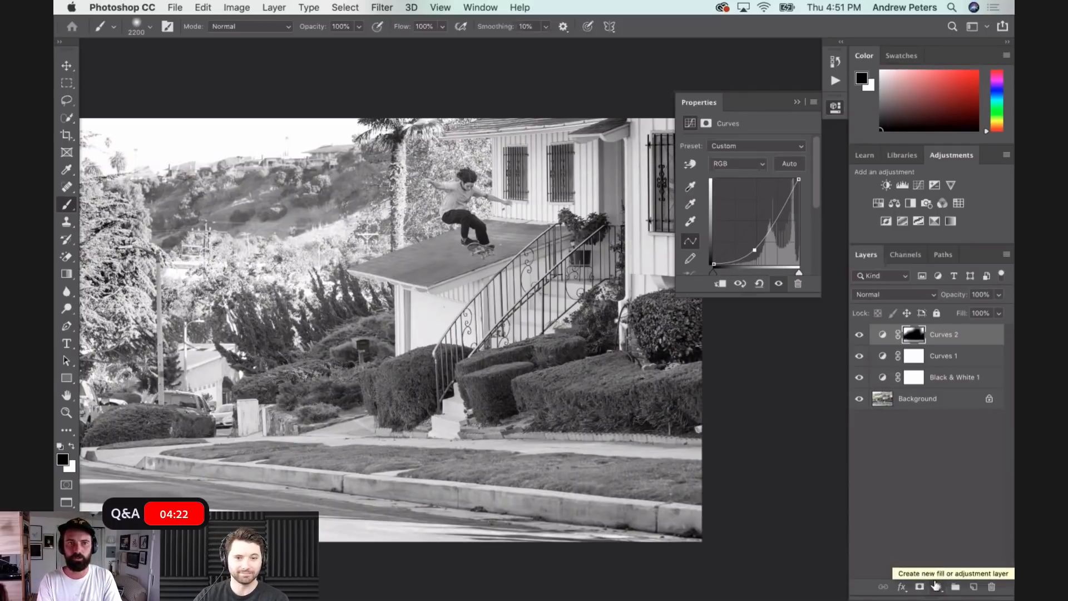
- Add a third Curves adjustment layer that slightly lifts the midtones, and invert its mask to black
click(936, 586)
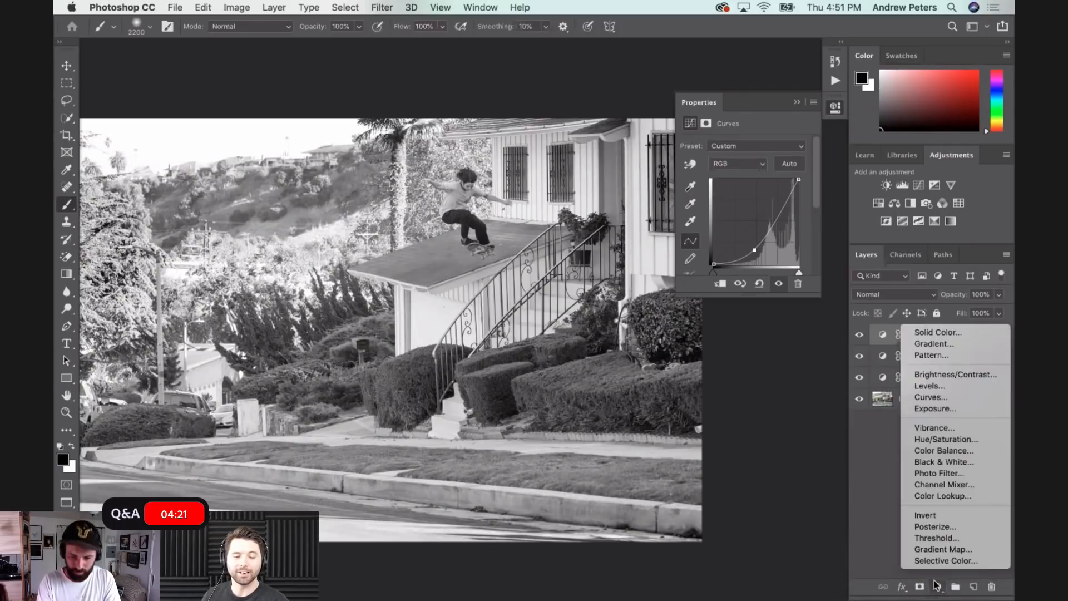
click(949, 399)
drag(748, 230, 752, 219)
key(super+i)
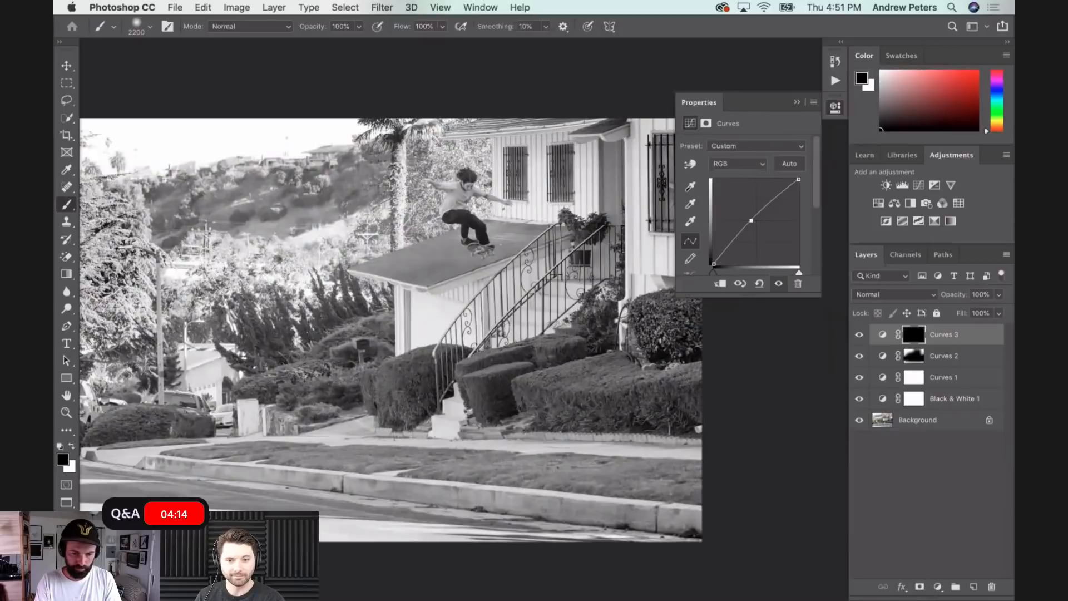
- Paint white on the third Curves mask with the 2200 px brush to brighten the sidewalk, grass and street foreground
key(x)
drag(288, 456, 477, 456)
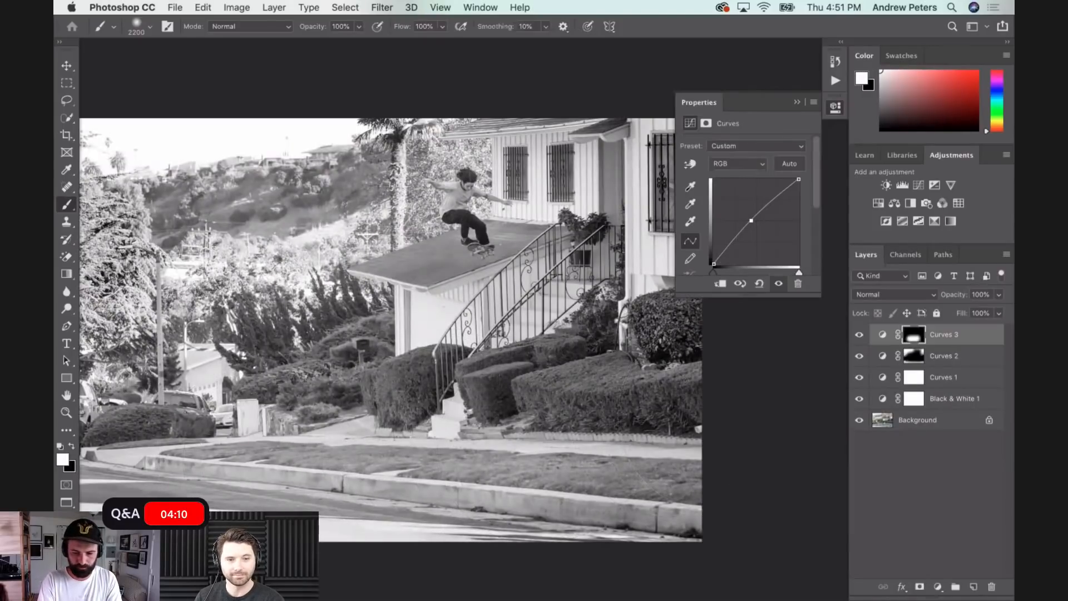
key(super+minus)
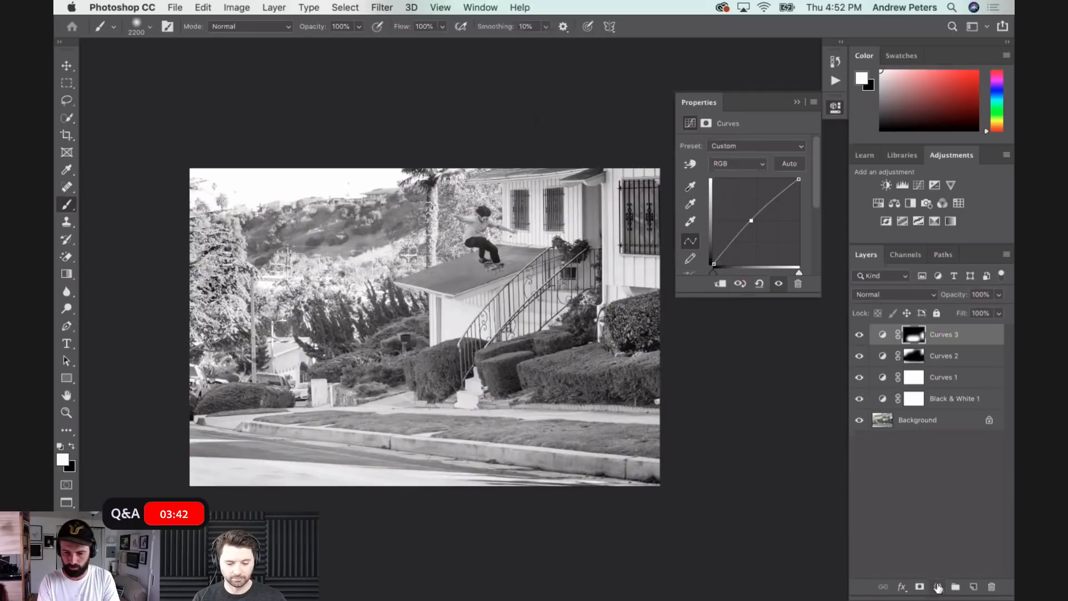
- Add a fourth Curves adjustment layer that raises the black point for faded shadows
click(938, 588)
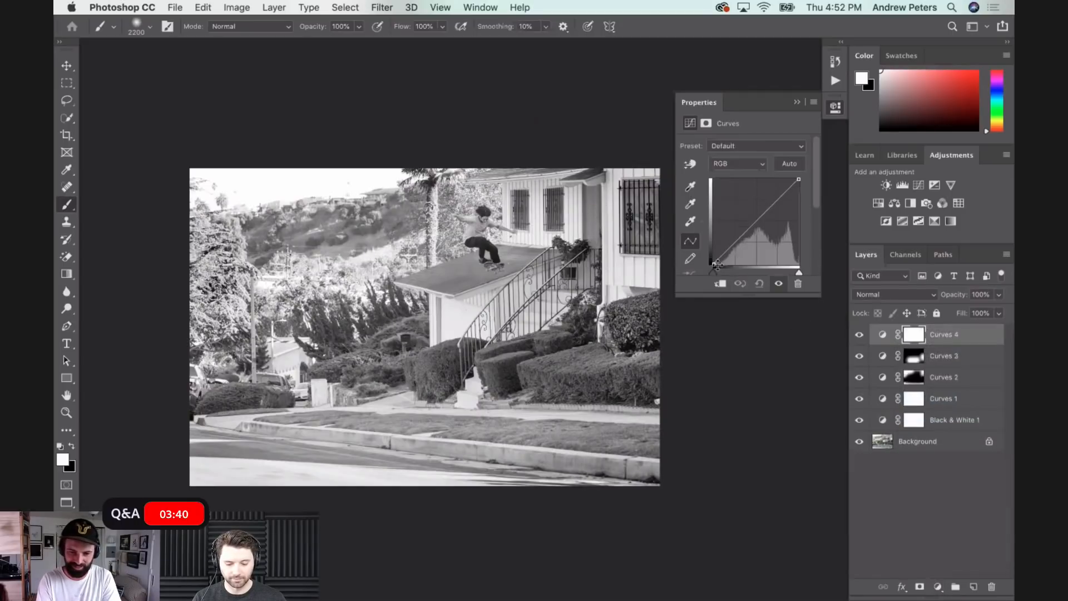
drag(714, 263, 700, 249)
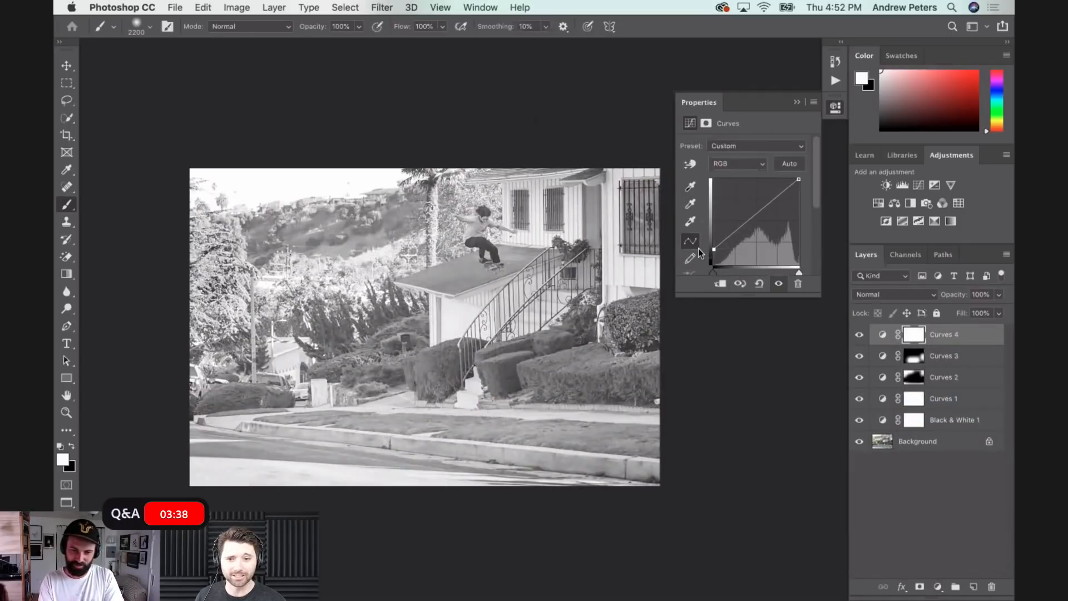
drag(713, 249, 714, 250)
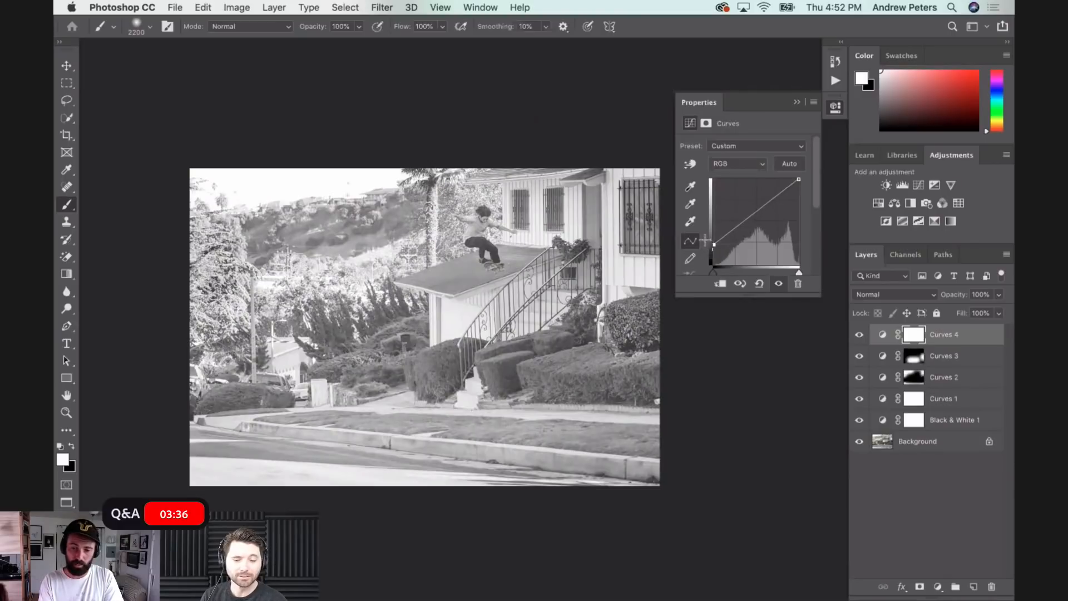
- Fill the fourth Curves mask with black, and paint white over the upper areas of the photo to fade their shadows
key(x)
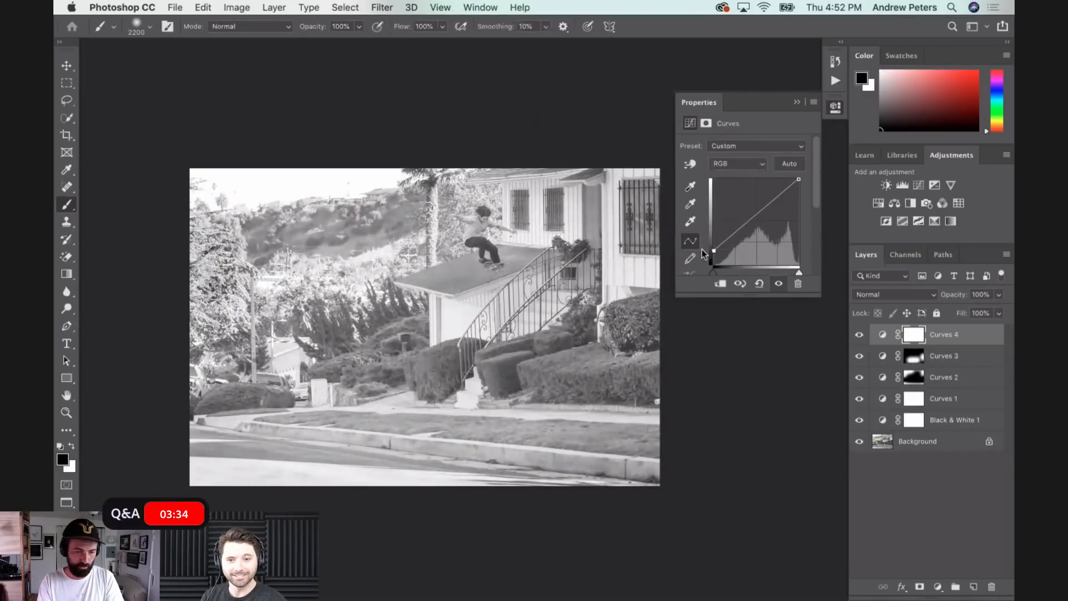
key(alt+BackSpace)
key(x)
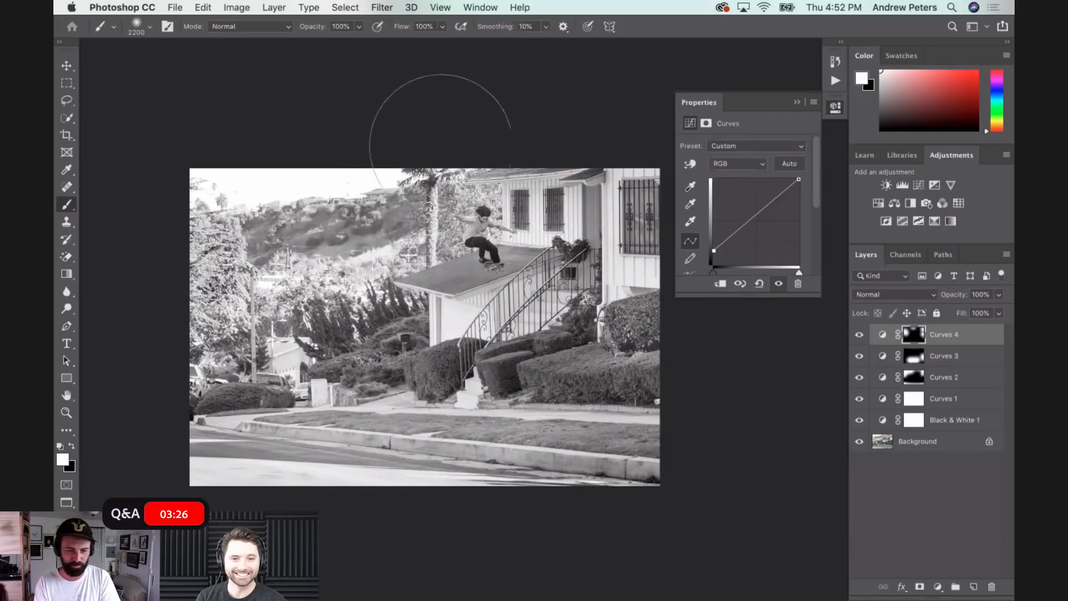
- Save the layered photo as a Photoshop file in RAW FILES, named with the skater's full name and ROOF 5050, with maximized compatibility
key(super+minus)
key(shift+super+s)
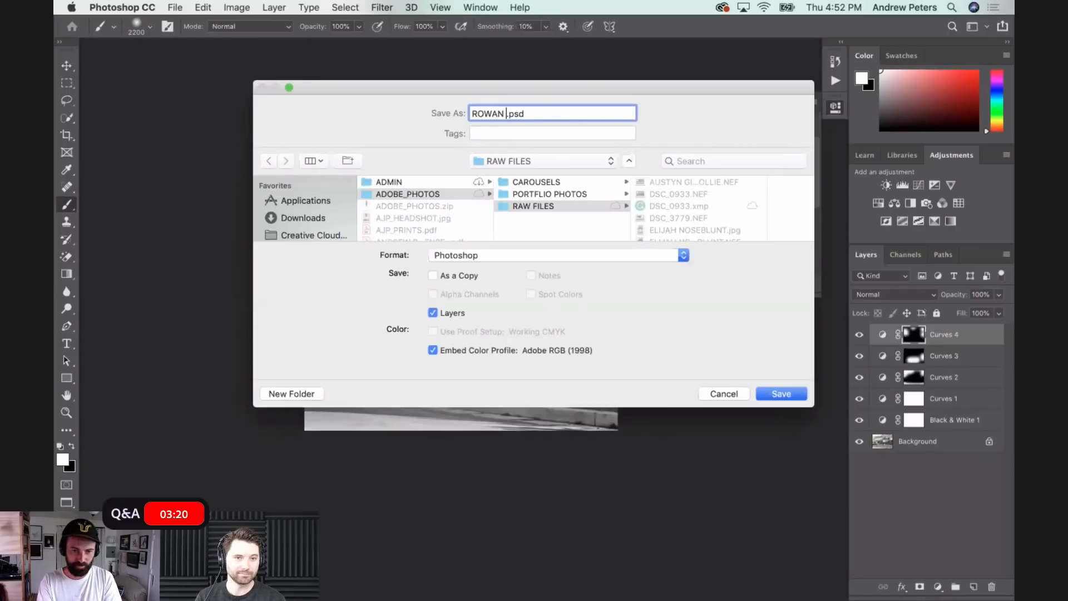
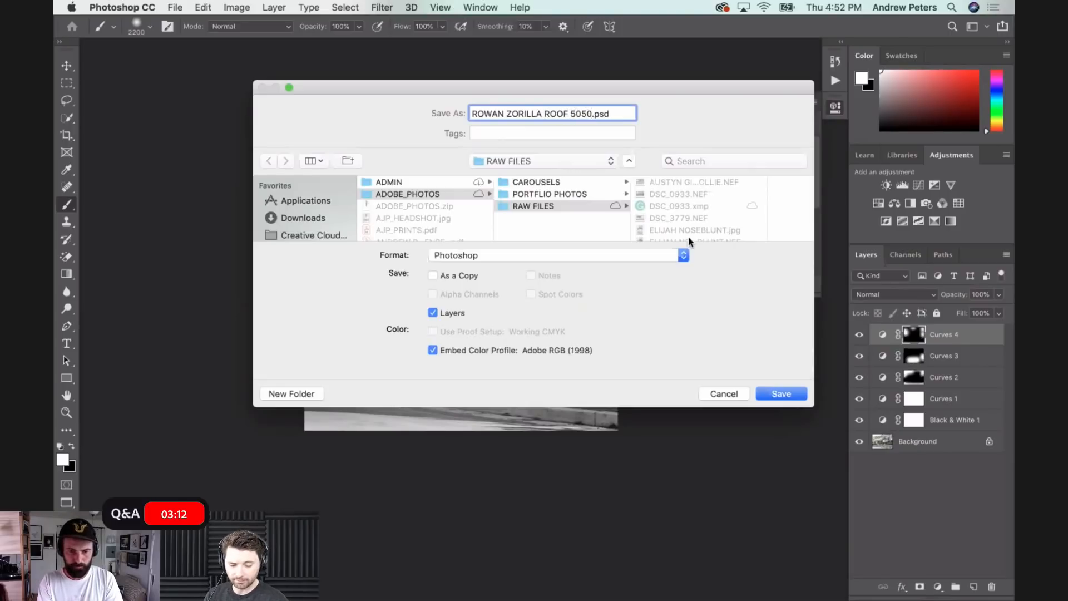
click(782, 394)
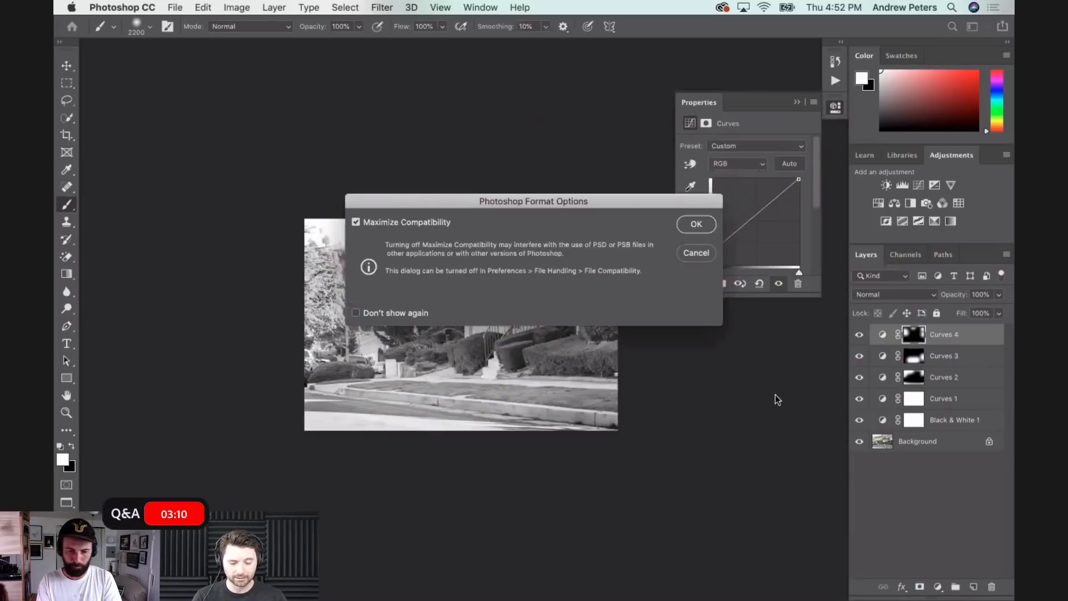
click(696, 224)
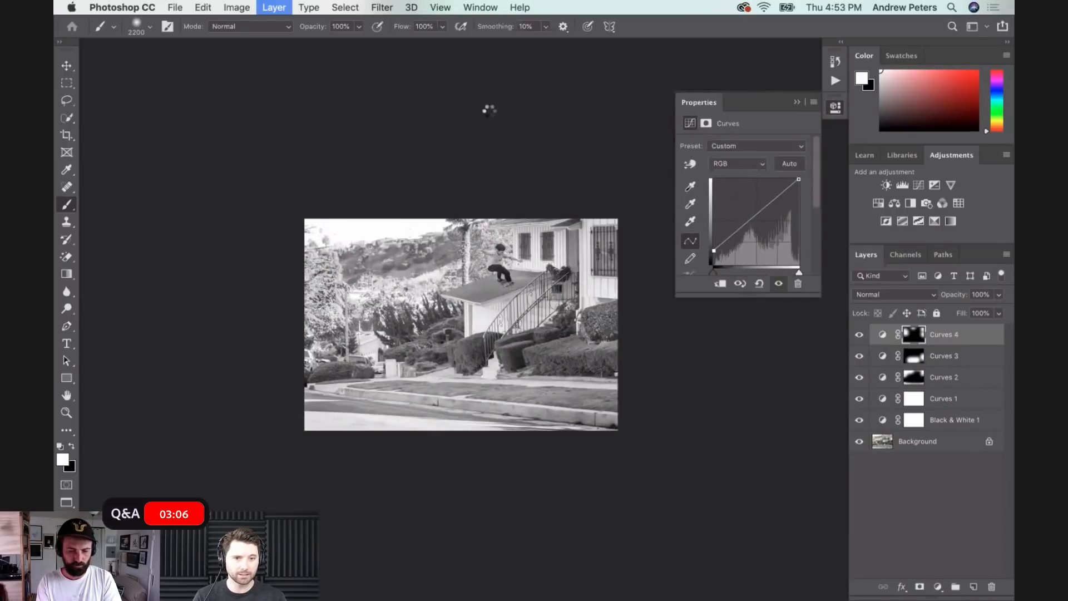
- Merge all visible layers into one, and save the image under the same name in TIFF format
key(super+shift+e)
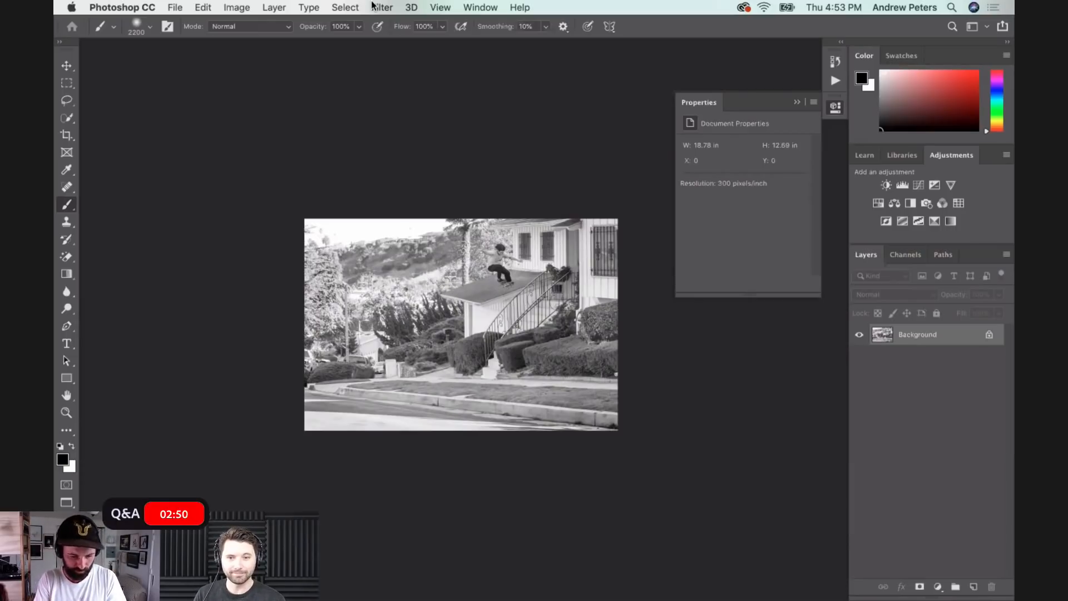
key(super+shift+s)
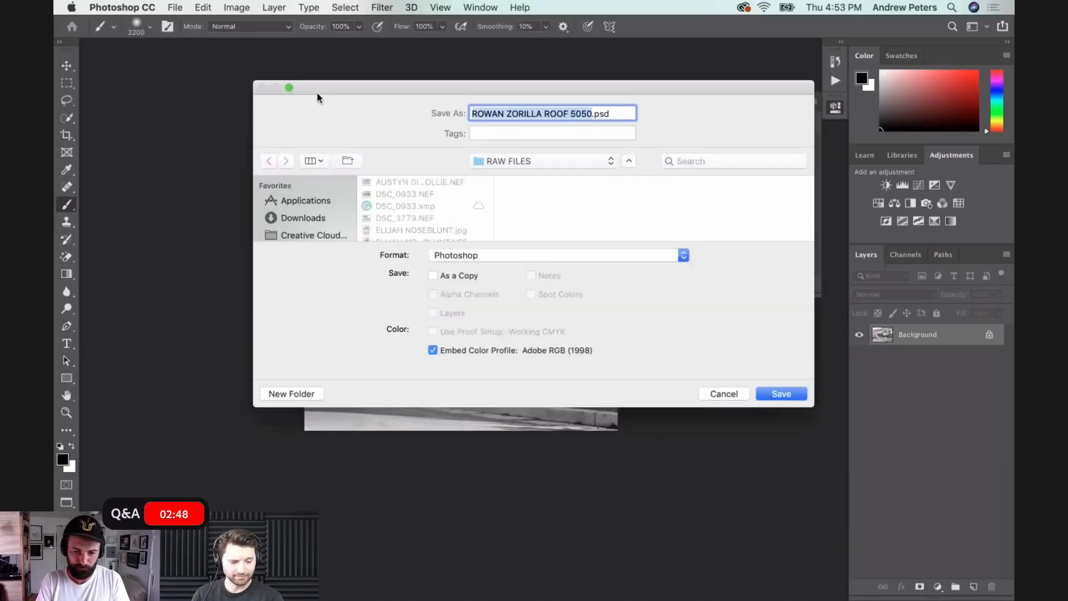
click(569, 258)
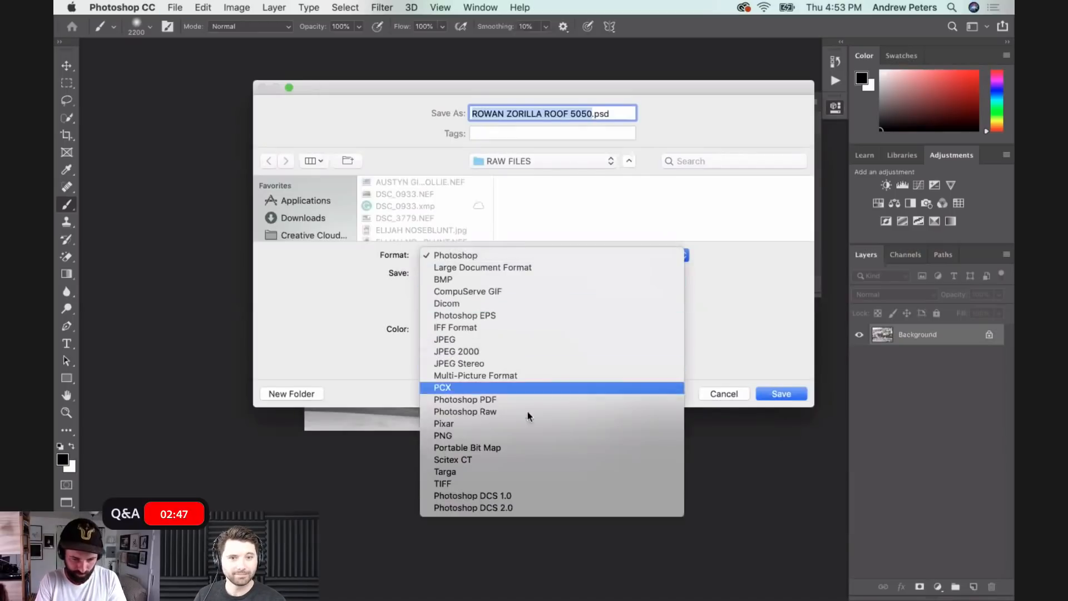
click(505, 484)
click(779, 394)
click(704, 214)
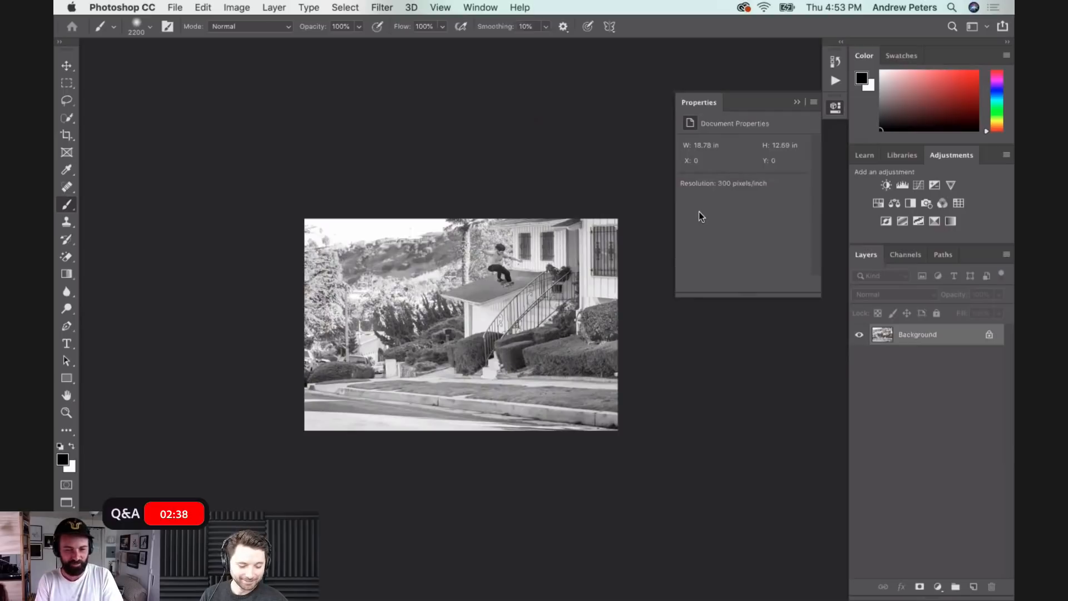
- Resize the image to 2000 pixels wide with its proportions kept
key(super+alt+i)
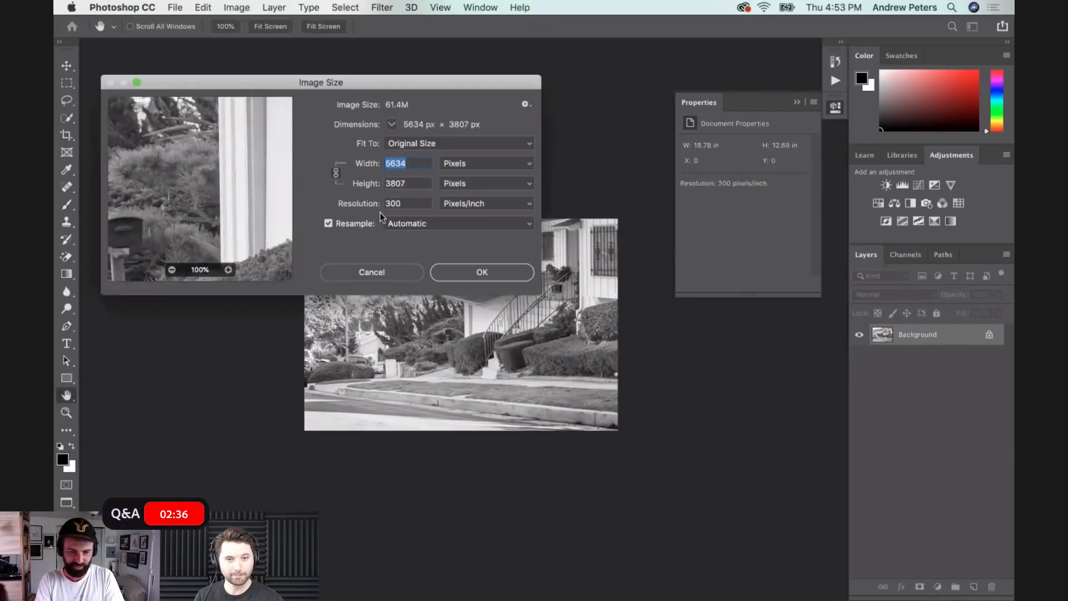
text(2000)
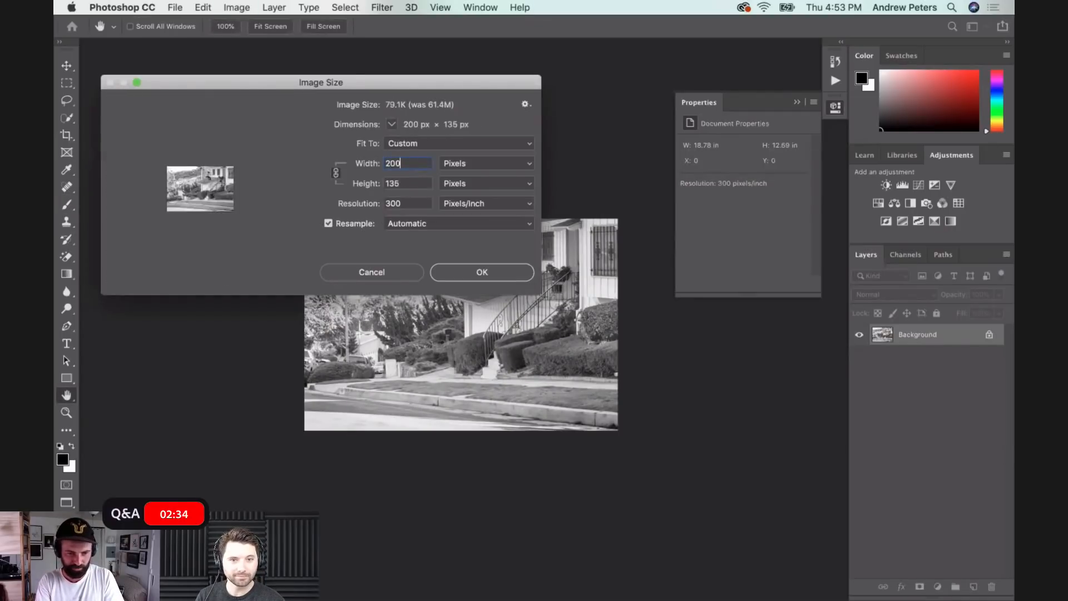
click(467, 275)
- Save the resized image under the same name as a baseline standard JPEG at quality 9
key(super+shift+s)
click(490, 266)
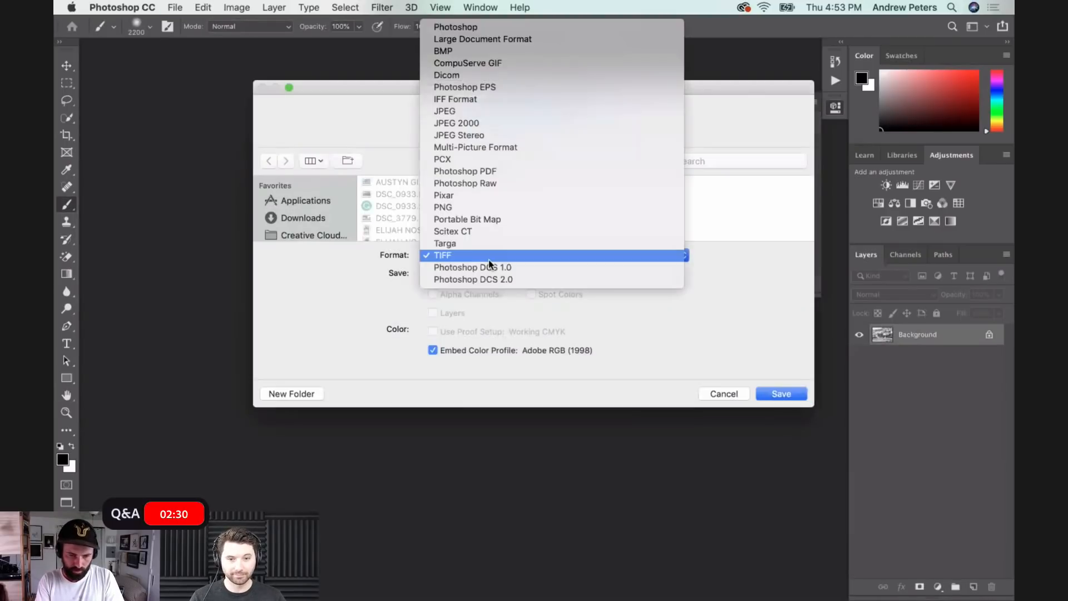
click(475, 111)
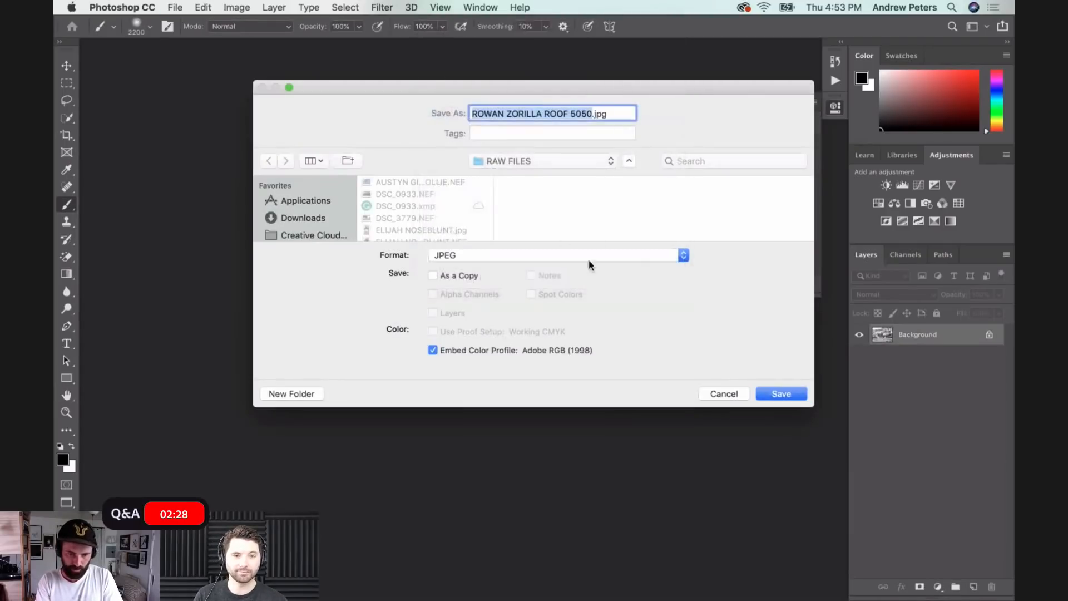
click(778, 393)
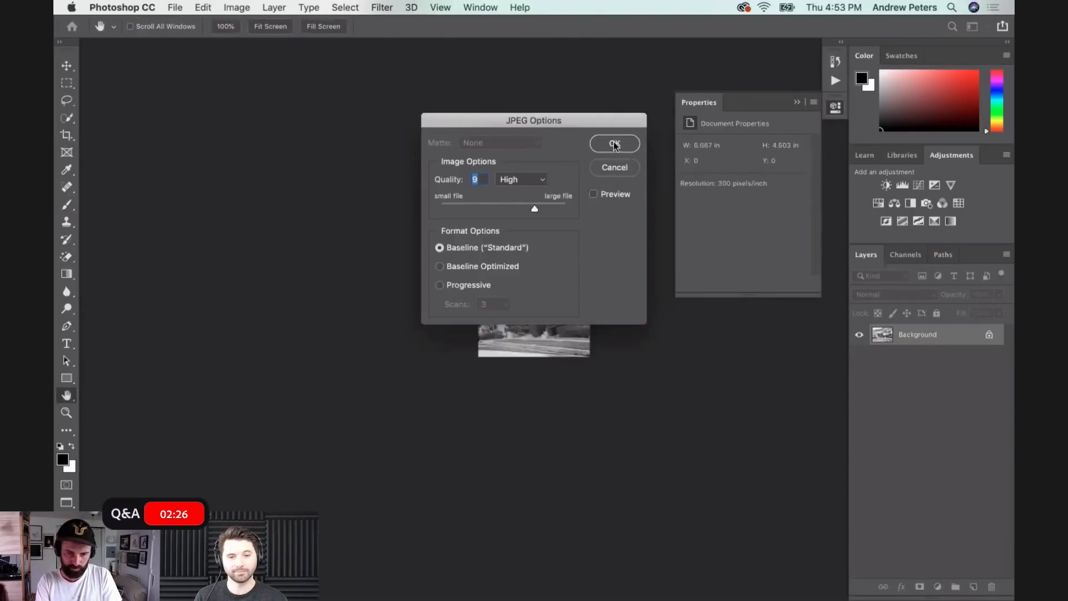
click(614, 143)
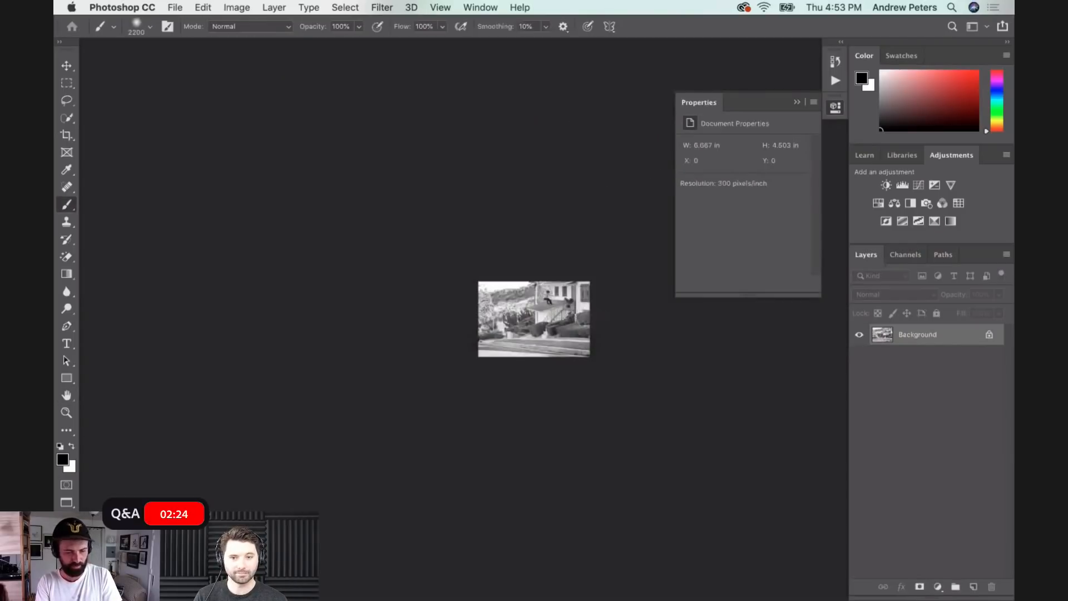
key(super+shift+s)
click(772, 395)
click(563, 175)
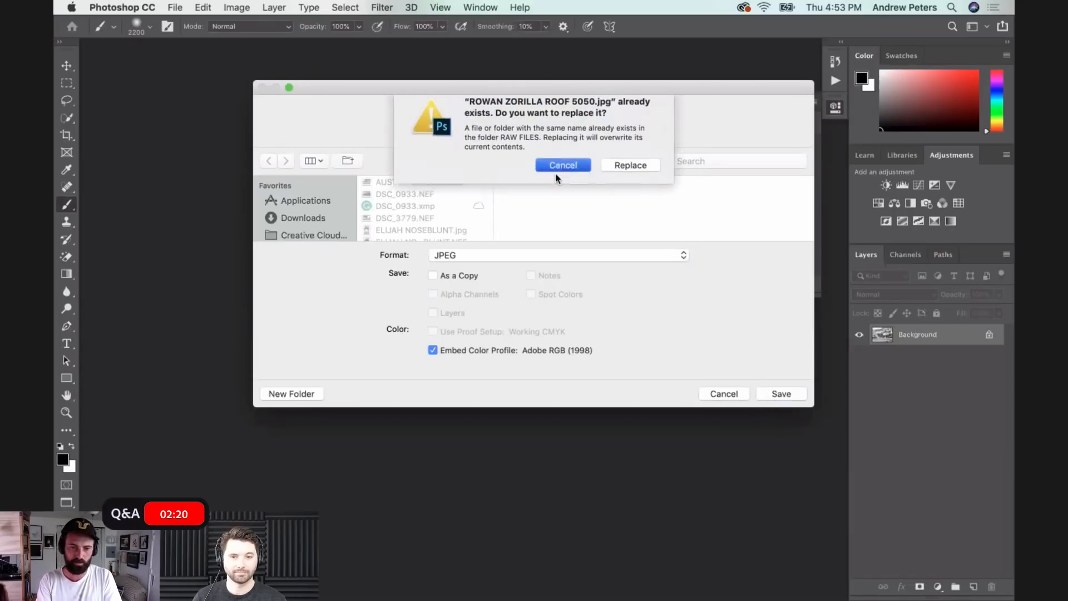
click(723, 394)
- Close the photo document, minimize Photoshop and switch to the RAW FILES folder in Adobe Bridge
key(super+w)
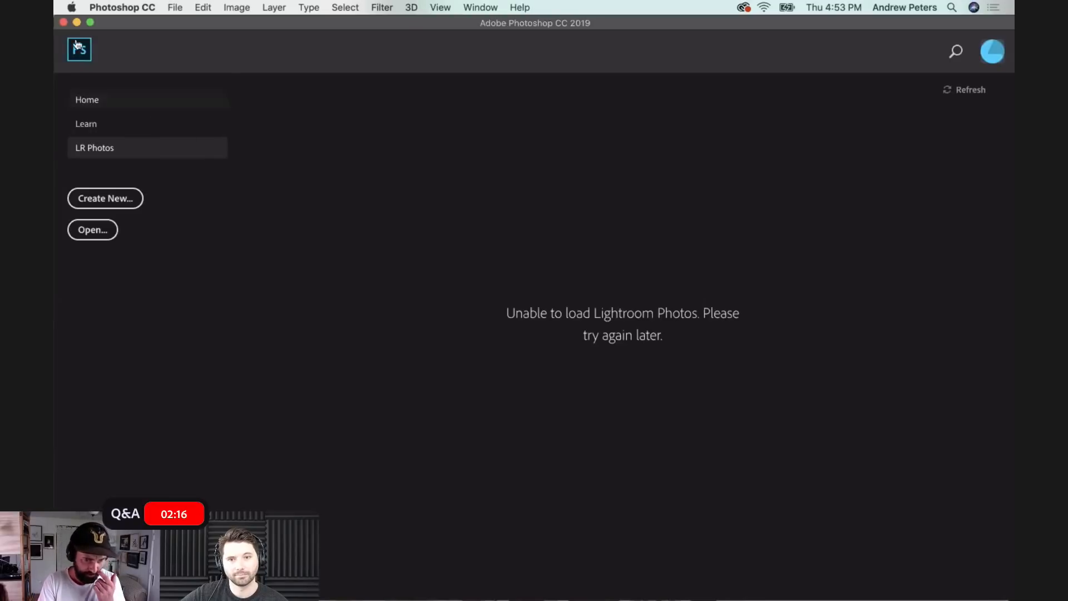
click(76, 24)
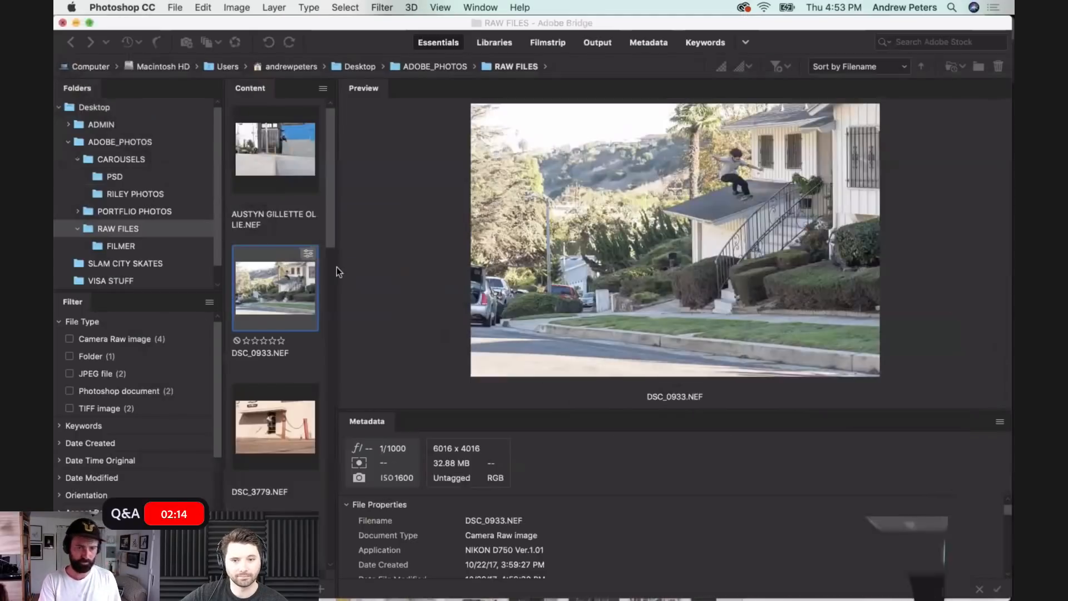
click(318, 23)
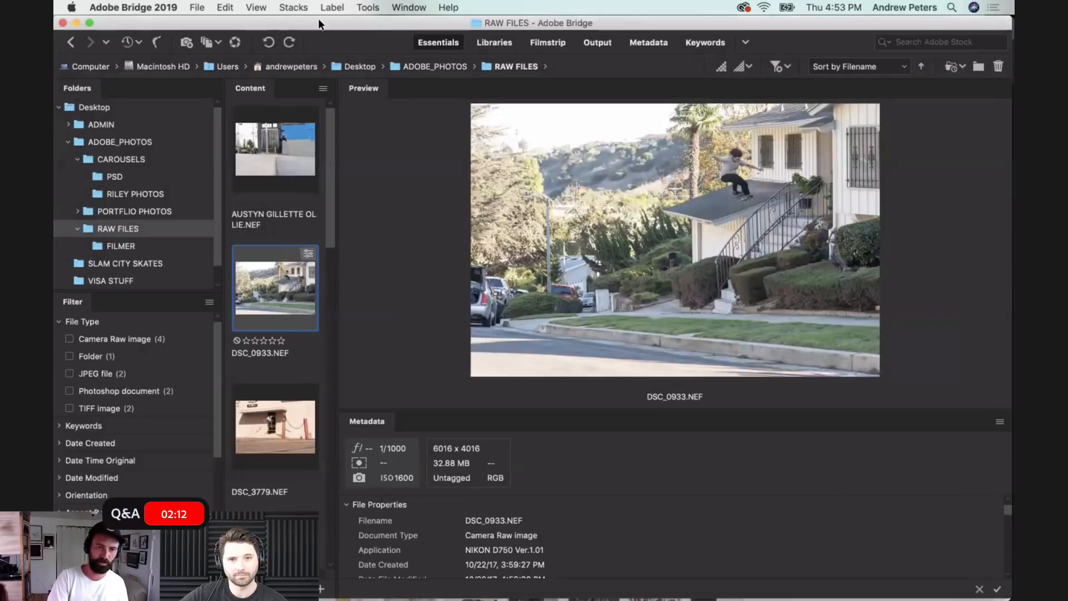
mouse_move(391, 600)
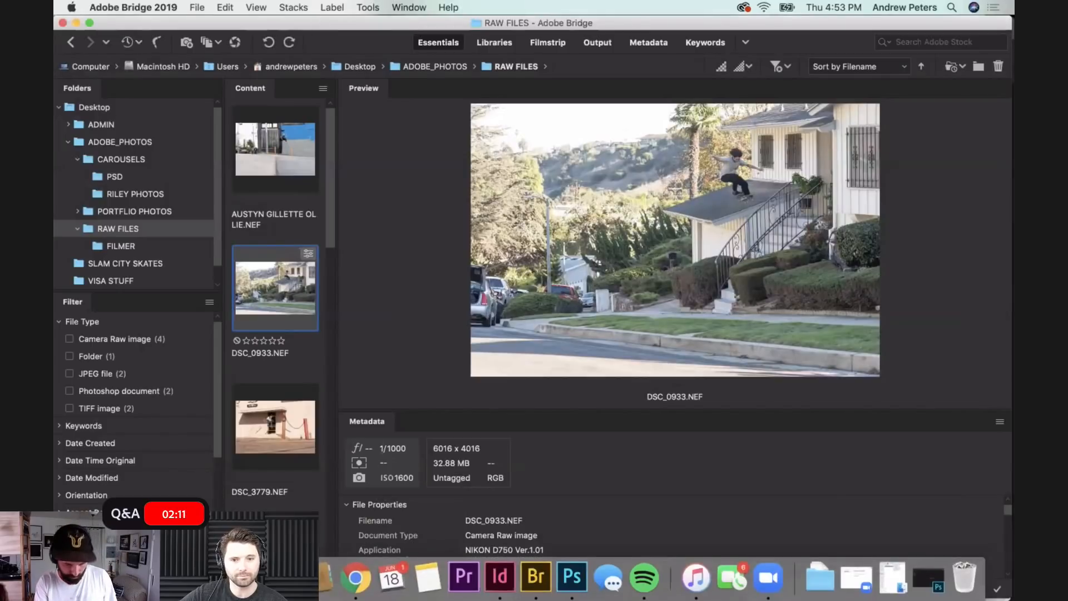
- Switch to Chrome and look through the magazine spreads on heapschat.com, advancing the gallery to the following image
click(365, 588)
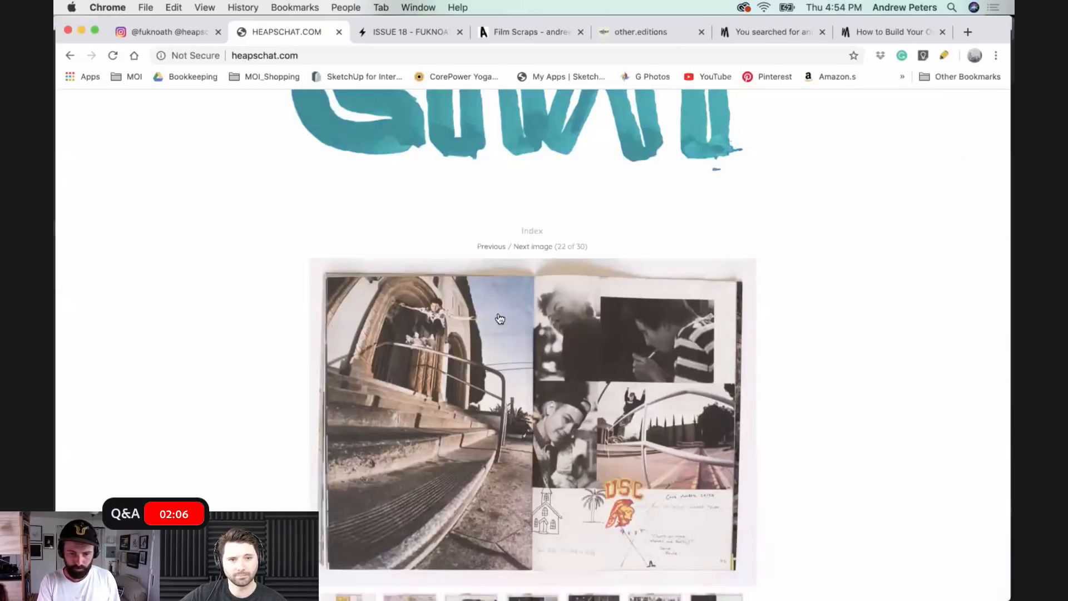
scroll(500, 318, up, 3)
scroll(500, 319, down, 10)
scroll(500, 318, up, 5)
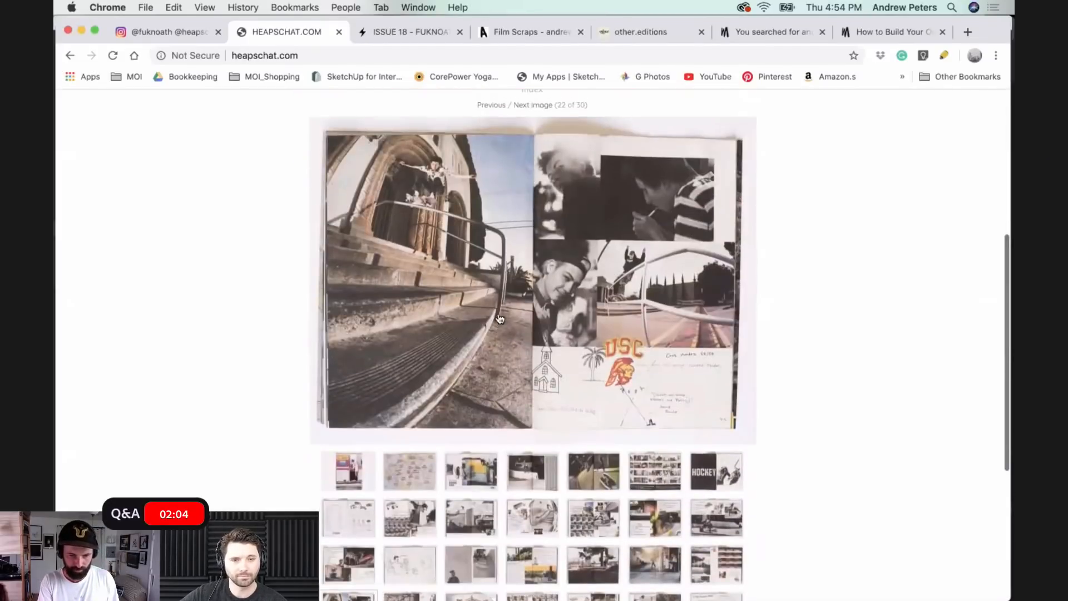
click(417, 174)
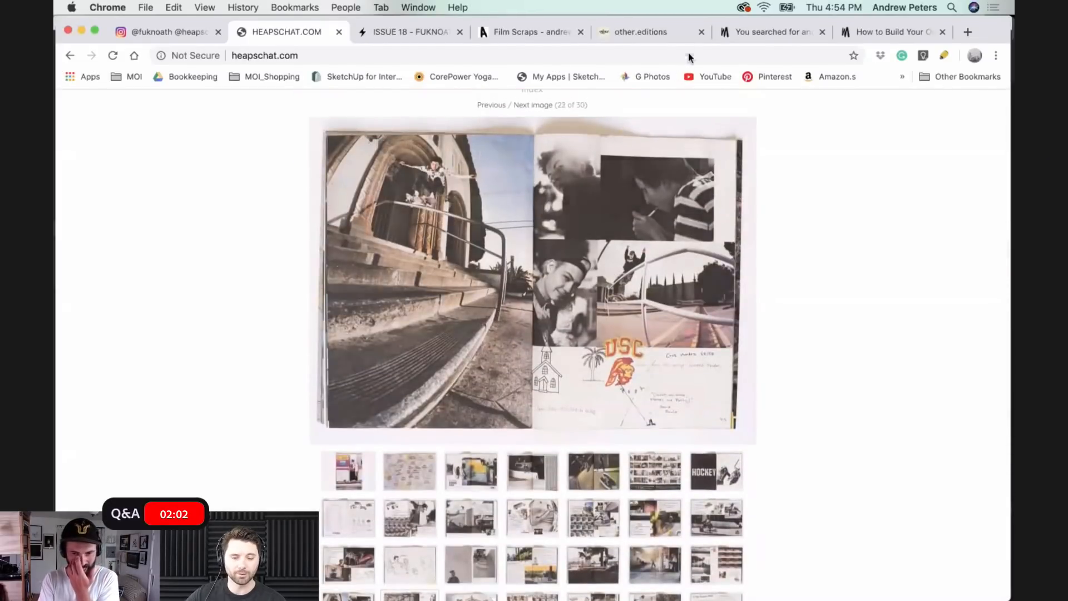
scroll(601, 156, up, 6)
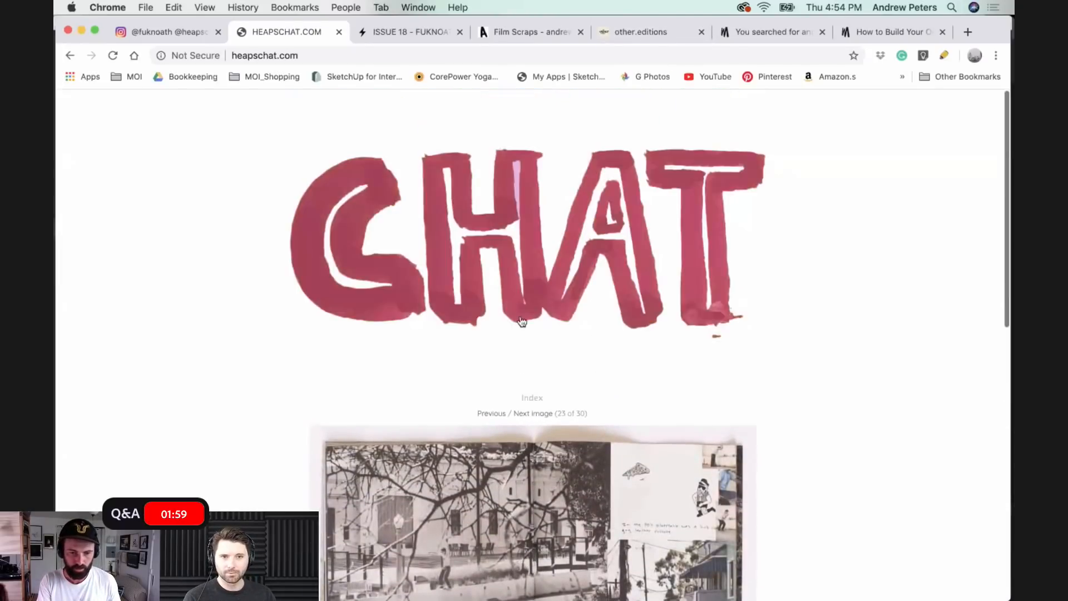
- View the ISSUE 18 cover on the fuknoath.com page, and return to the magazine spreads on heapschat.com
click(375, 32)
scroll(420, 366, down, 4)
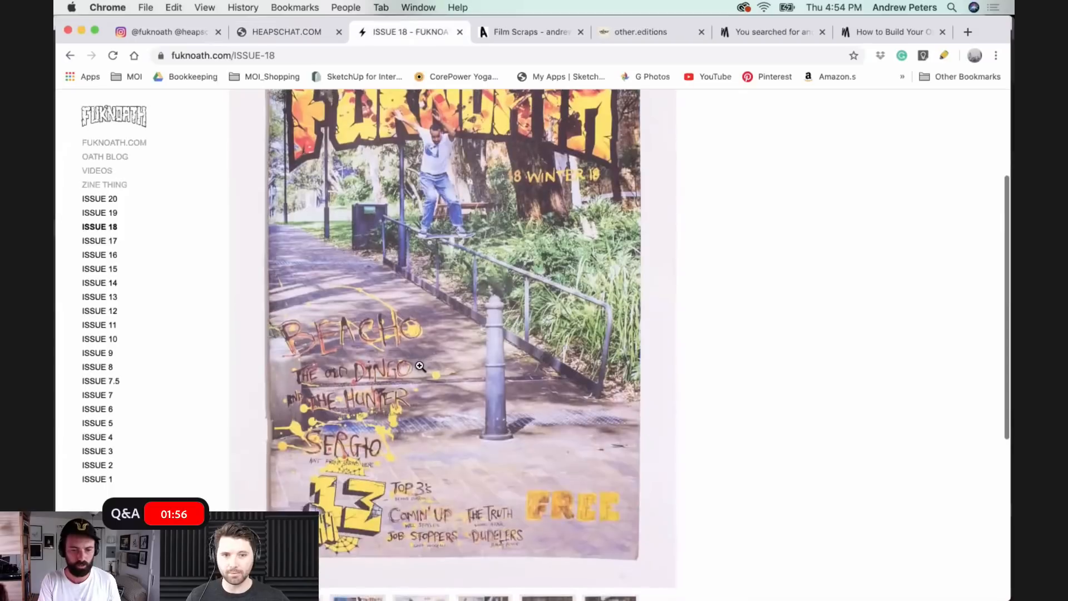
scroll(419, 366, up, 2)
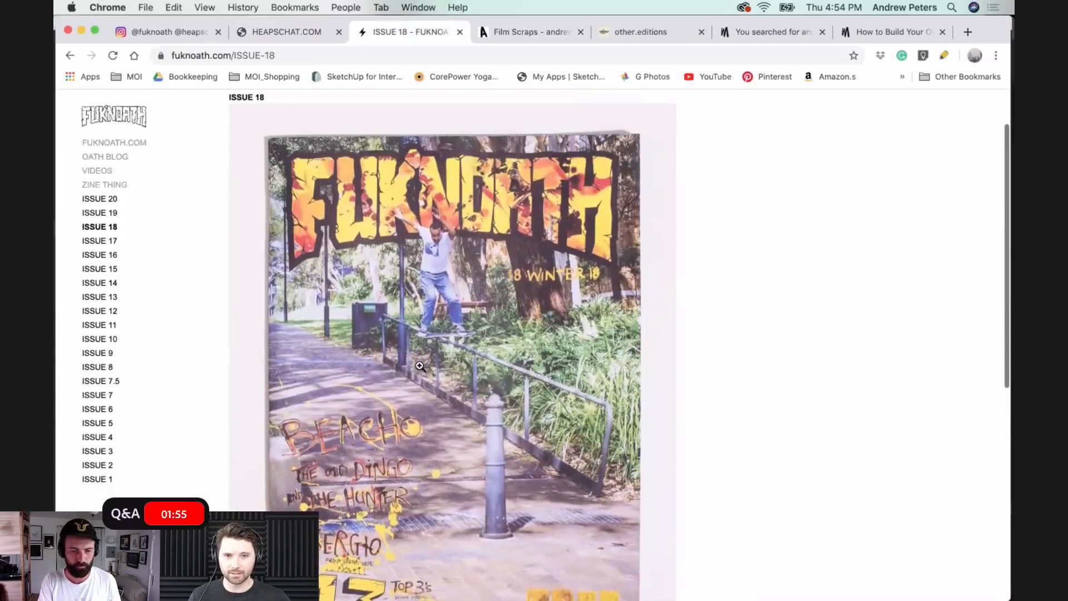
click(274, 35)
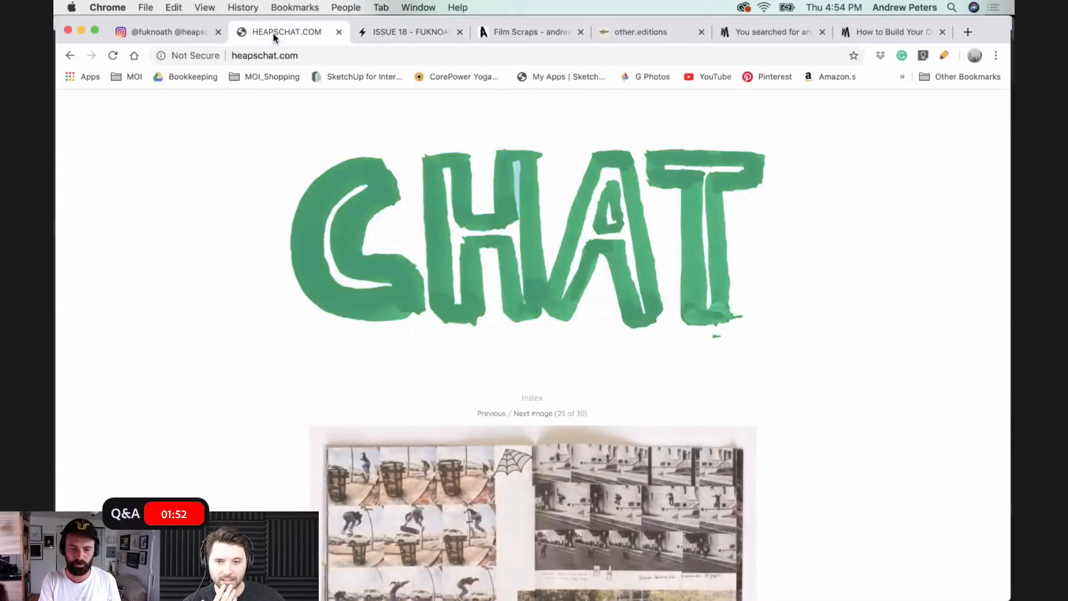
scroll(327, 205, down, 5)
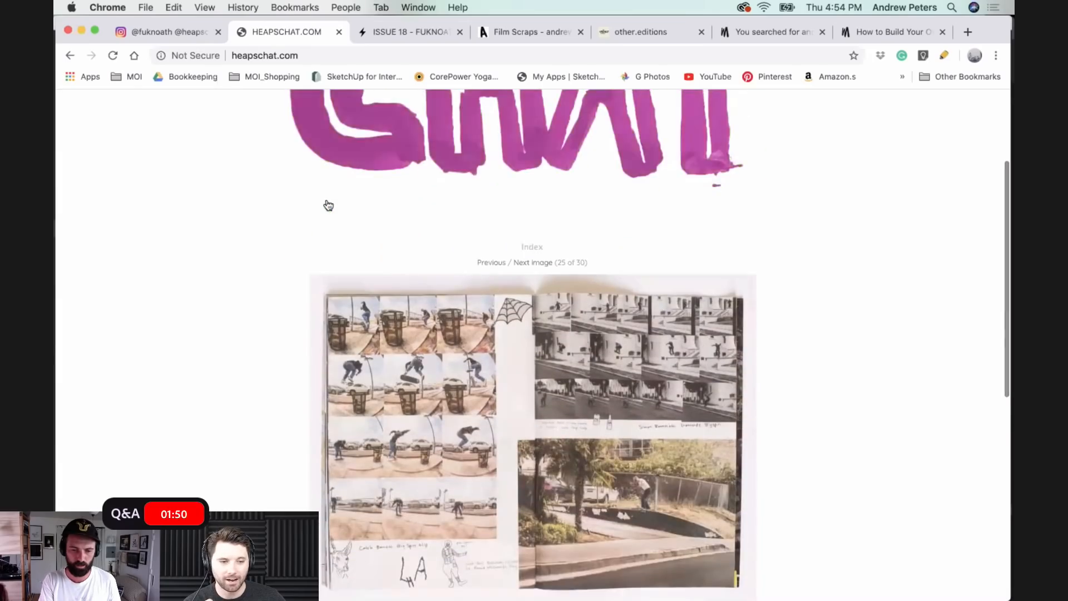
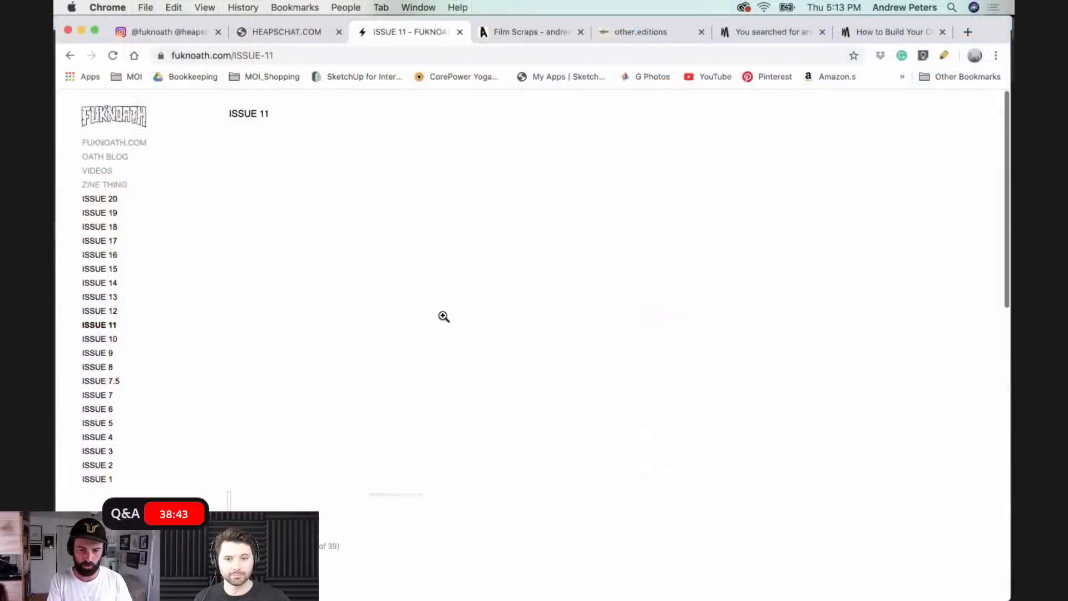
- View the Contents spread in the ISSUE 11 gallery on fuknoath.com, and open the three-photo skate spread from the third thumbnail row
scroll(471, 381, down, 3)
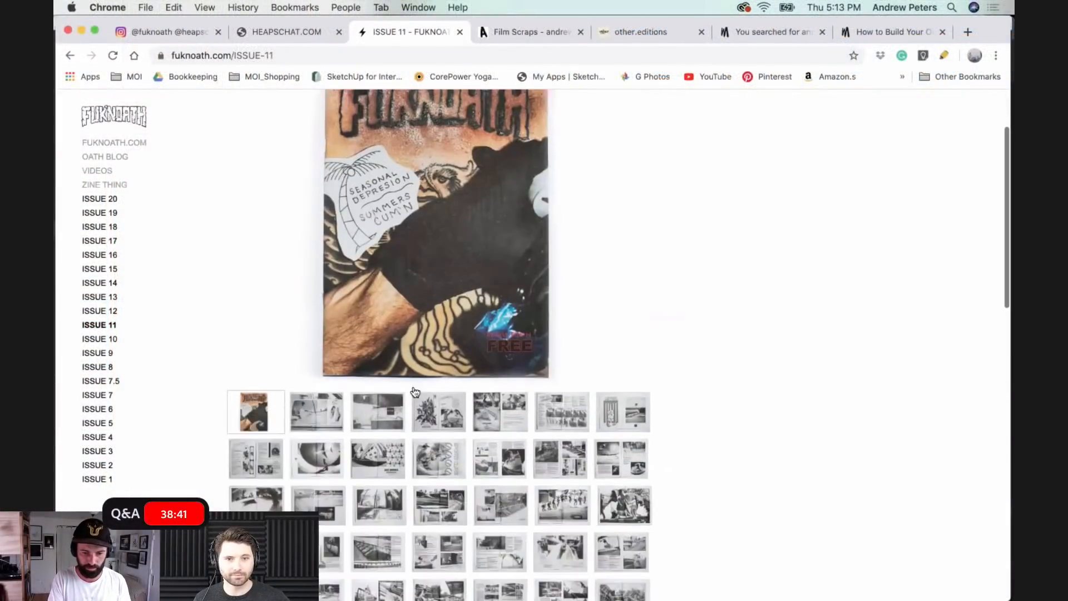
click(441, 374)
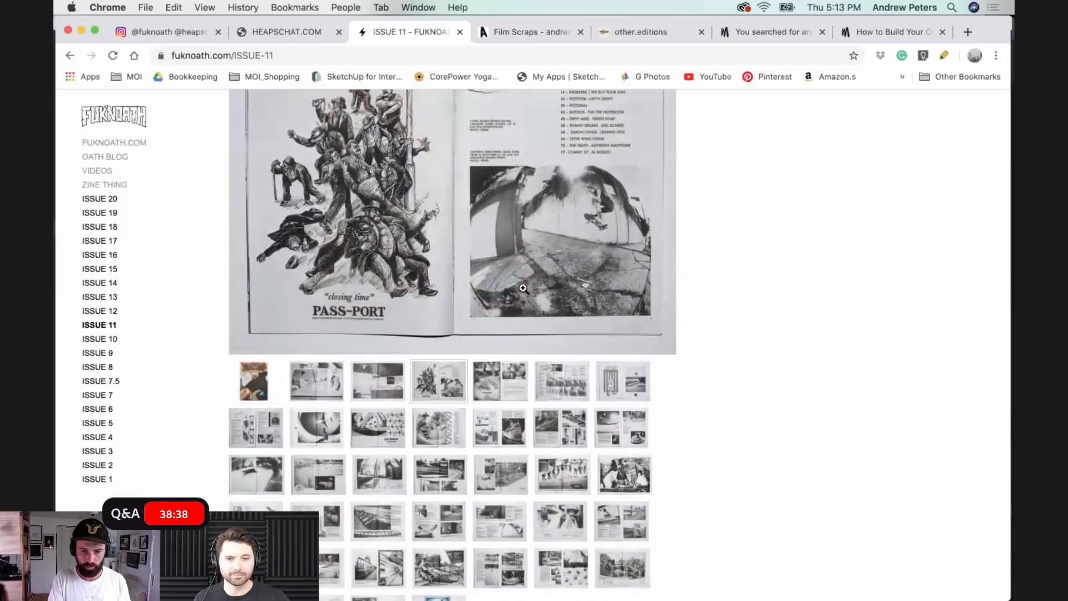
scroll(534, 245, up, 3)
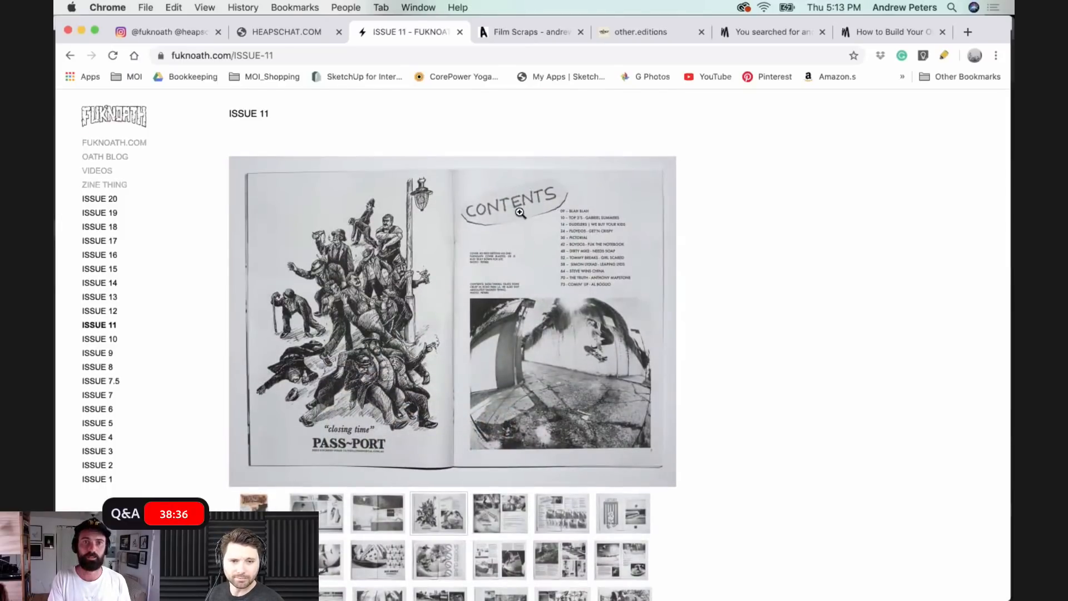
scroll(490, 473, down, 3)
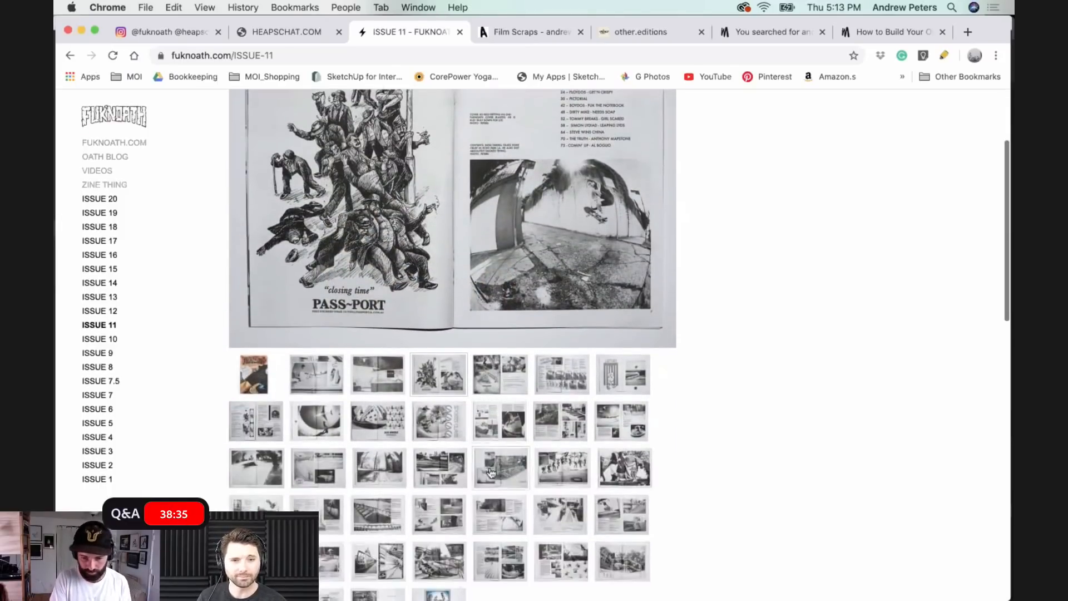
click(489, 473)
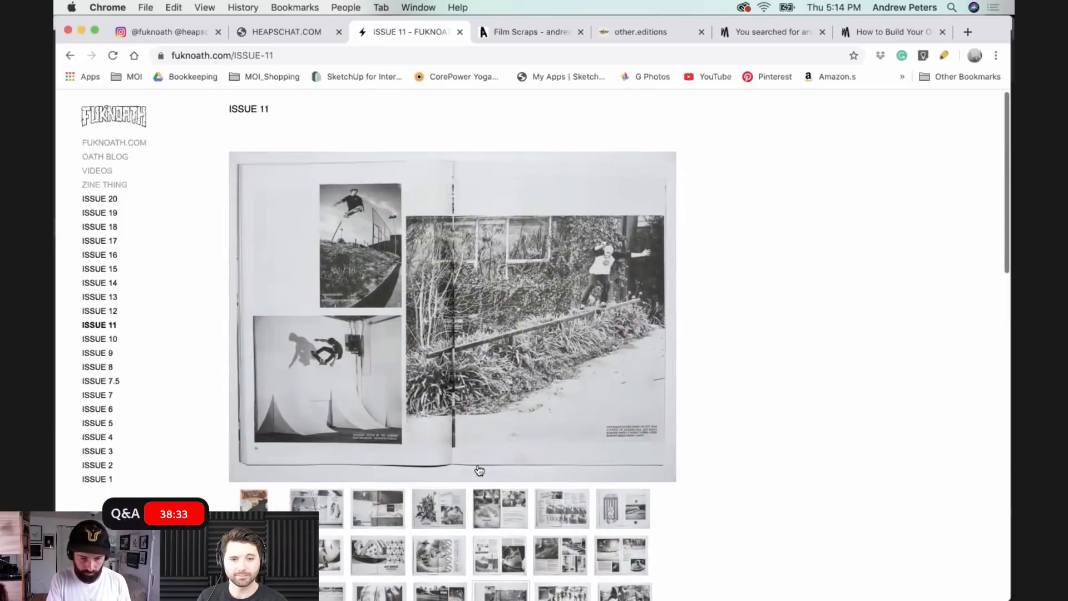
- View the Axis Wheels advert and the TOP 3'S spread with the skate sequences in the ISSUE 11 gallery
scroll(479, 470, down, 4)
click(368, 370)
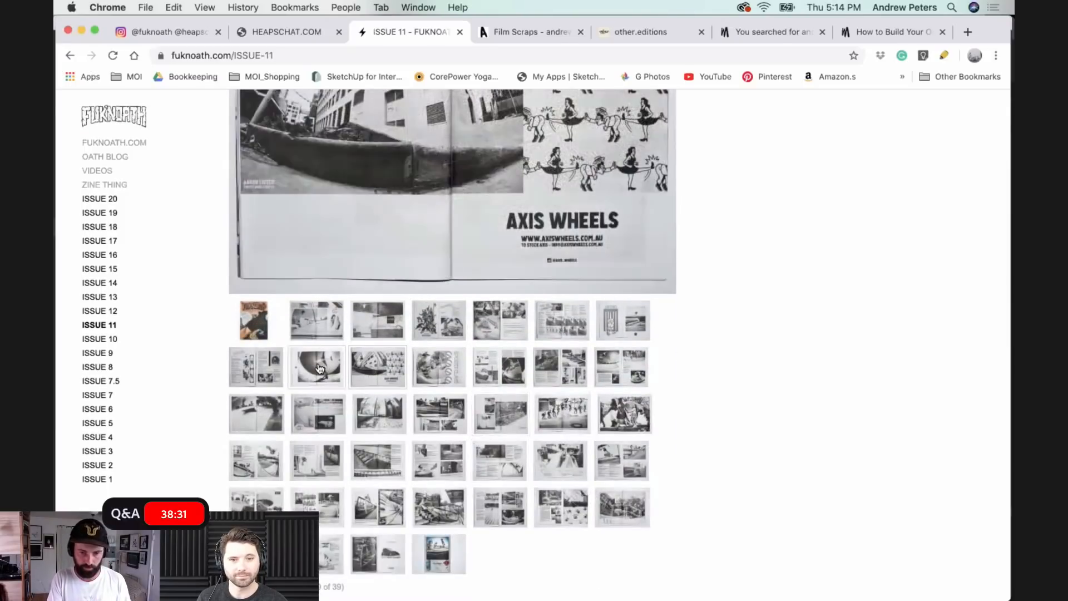
click(318, 366)
click(549, 456)
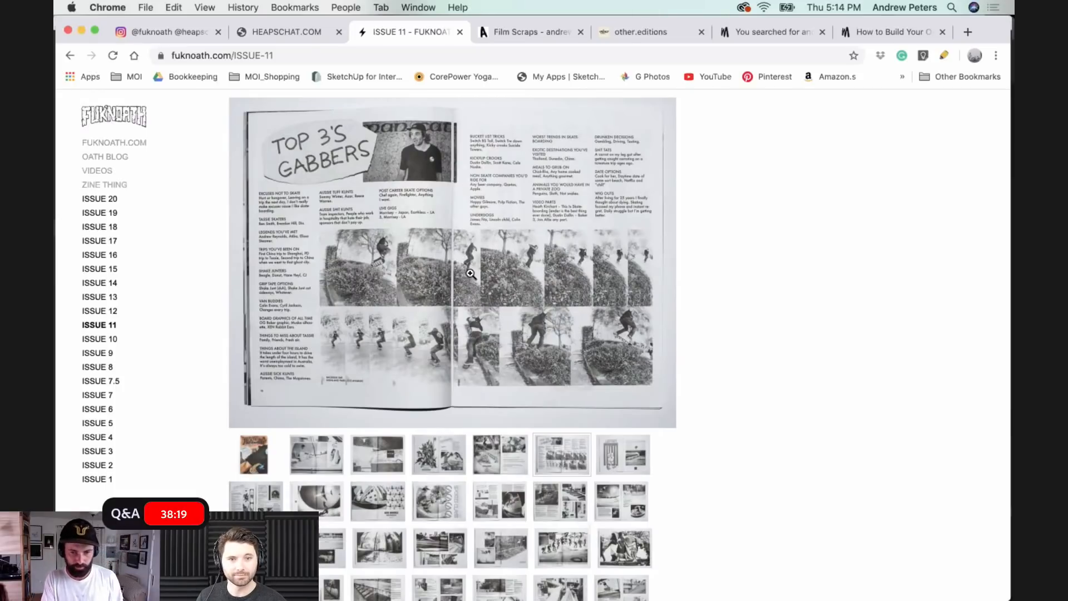
scroll(470, 274, up, 2)
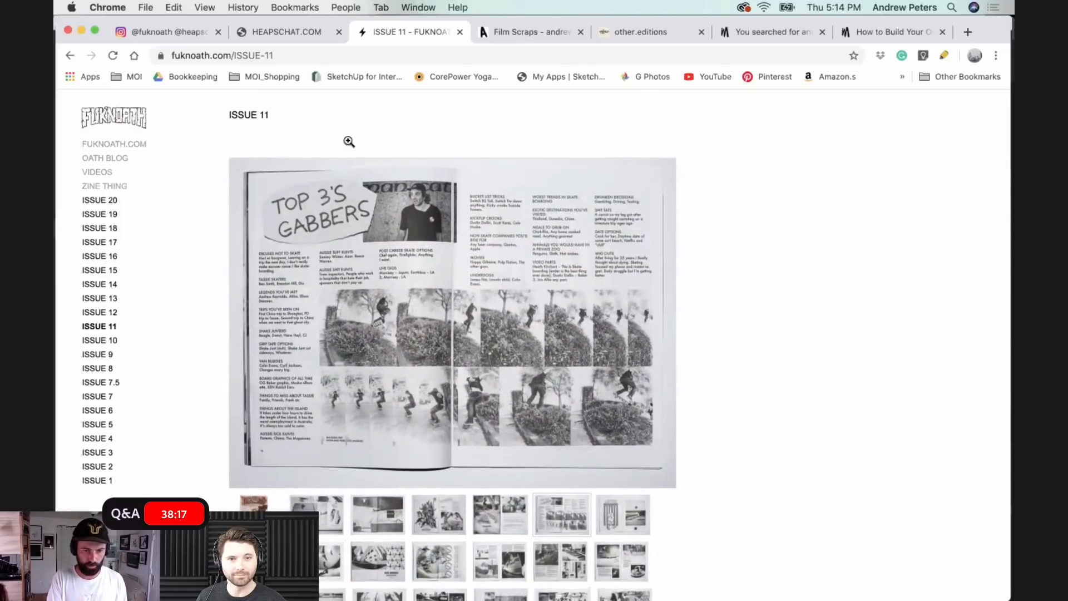
- Switch to heapschat.com and view several spreads in its gallery, including image 11 with the van drawing and the handrail photo
click(271, 32)
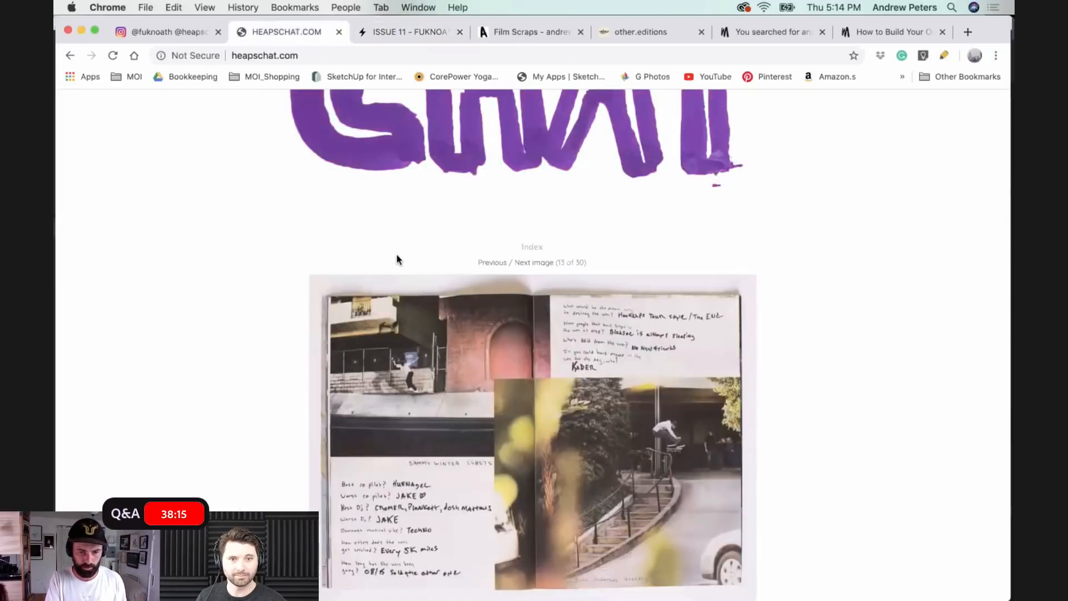
scroll(397, 254, up, 3)
scroll(396, 255, down, 3)
scroll(397, 256, down, 5)
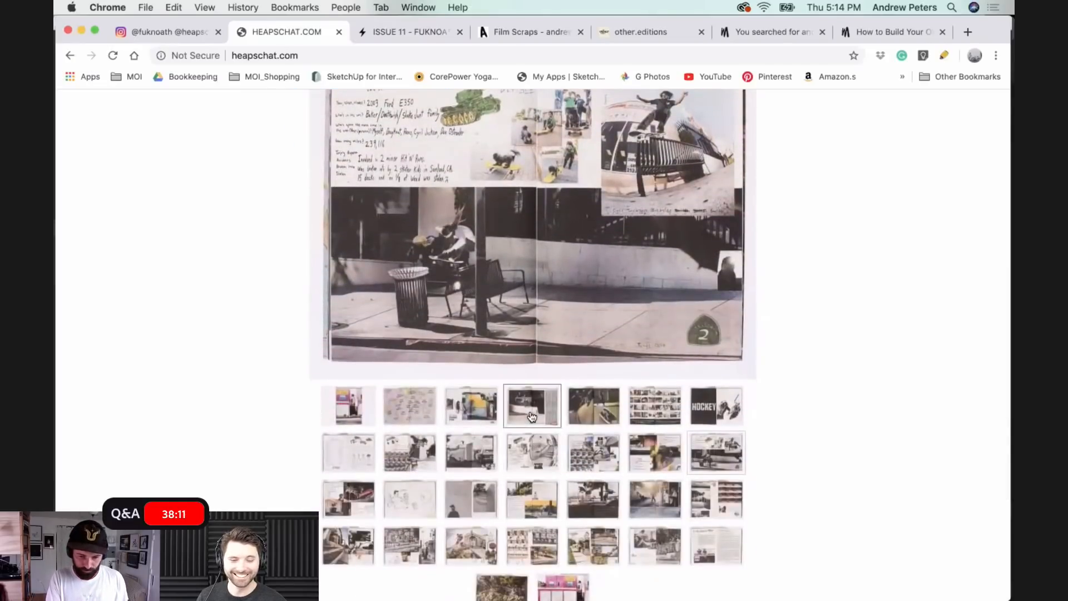
click(532, 417)
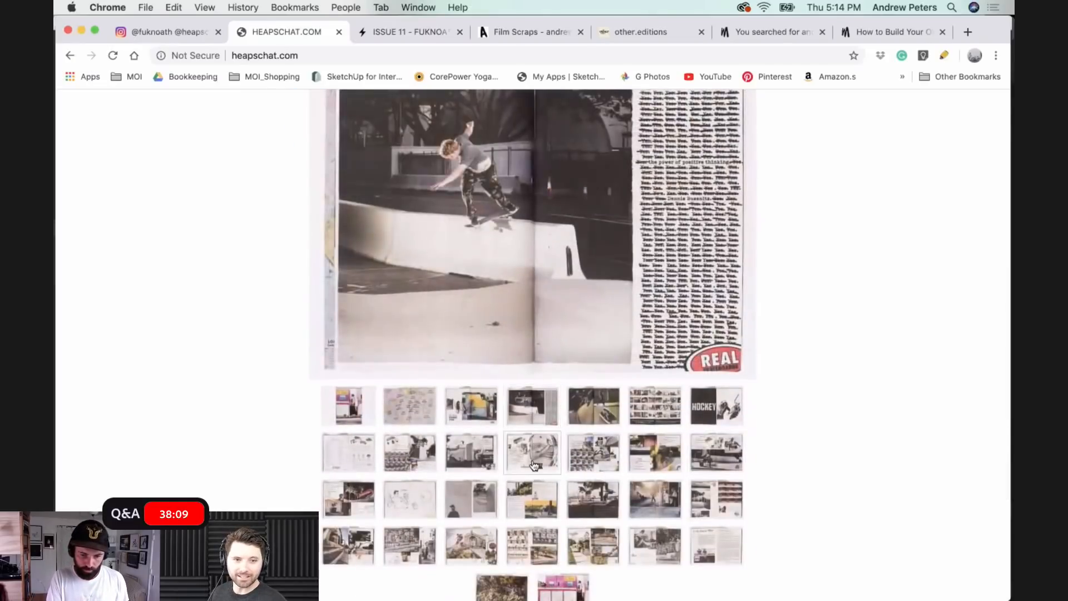
click(533, 465)
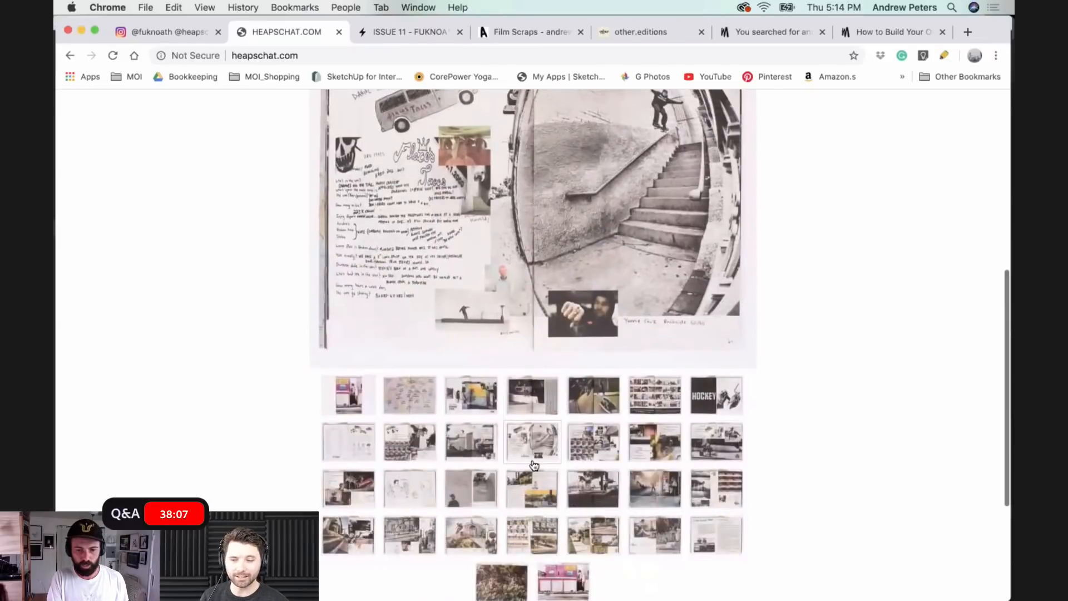
scroll(534, 465, up, 7)
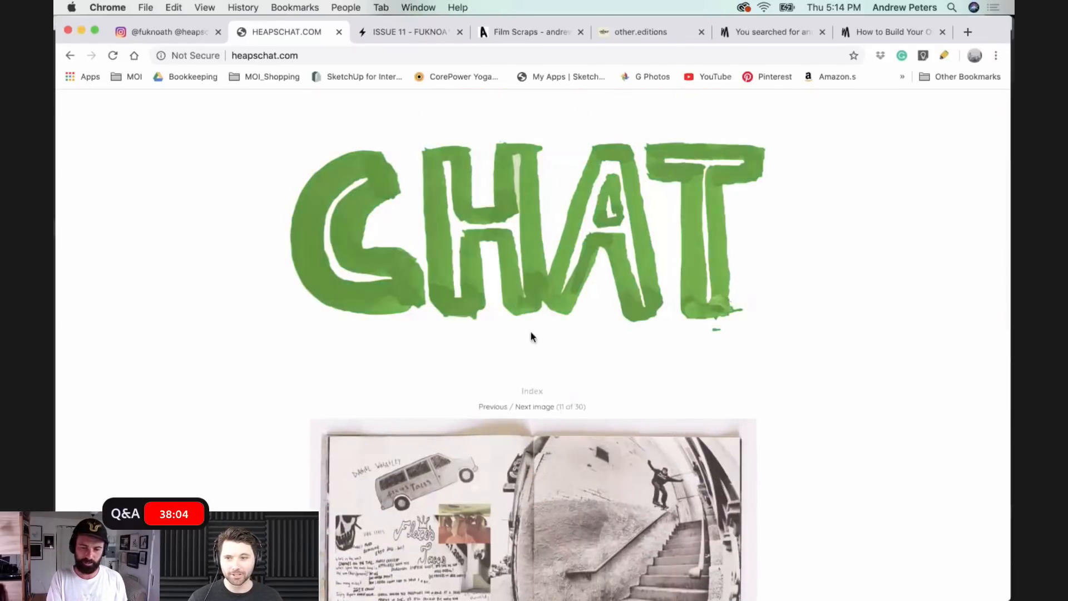
- Go to the heapschat.com index, look over the entries and open the CHAT ISSUE 1 gallery
click(523, 292)
scroll(523, 292, down, 5)
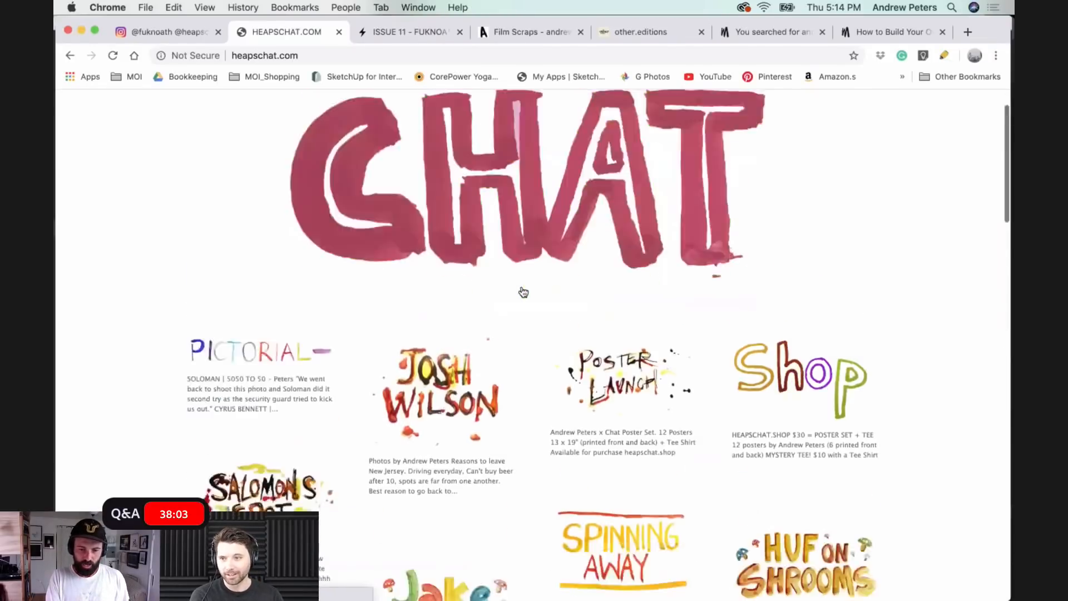
scroll(523, 292, down, 20)
scroll(524, 291, up, 7)
click(573, 273)
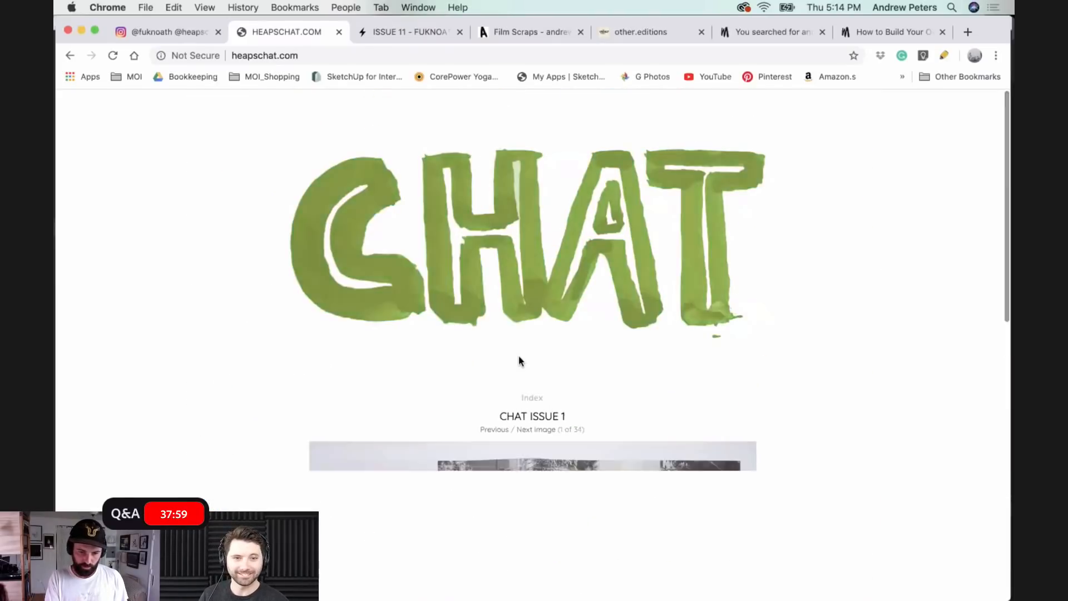
- View the Vans advert and the interview spread with a colour skate photo in the CHAT ISSUE 1 gallery
scroll(519, 356, down, 6)
click(456, 432)
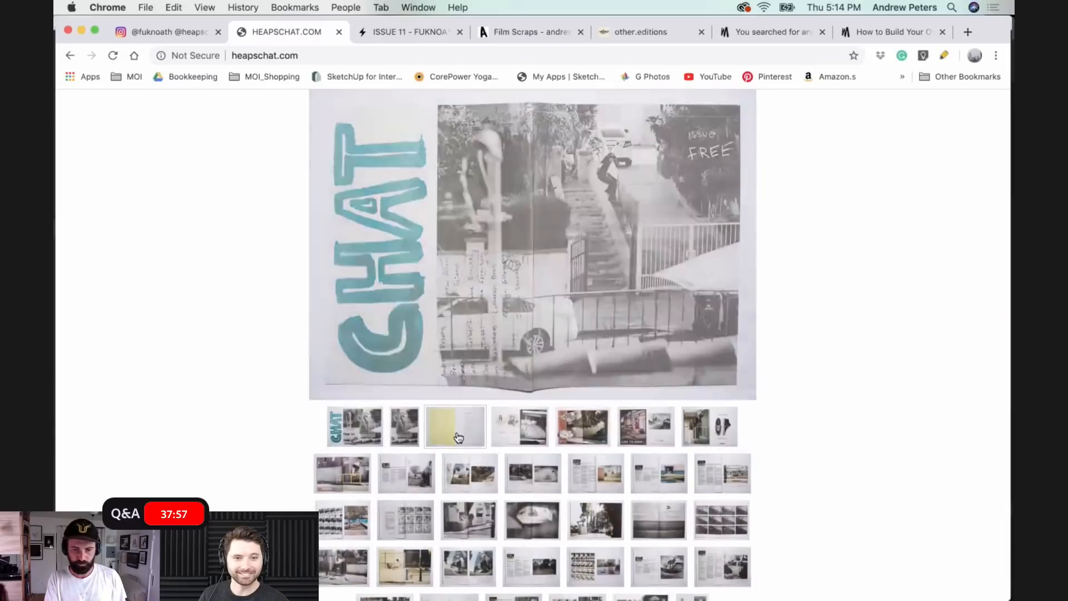
click(576, 421)
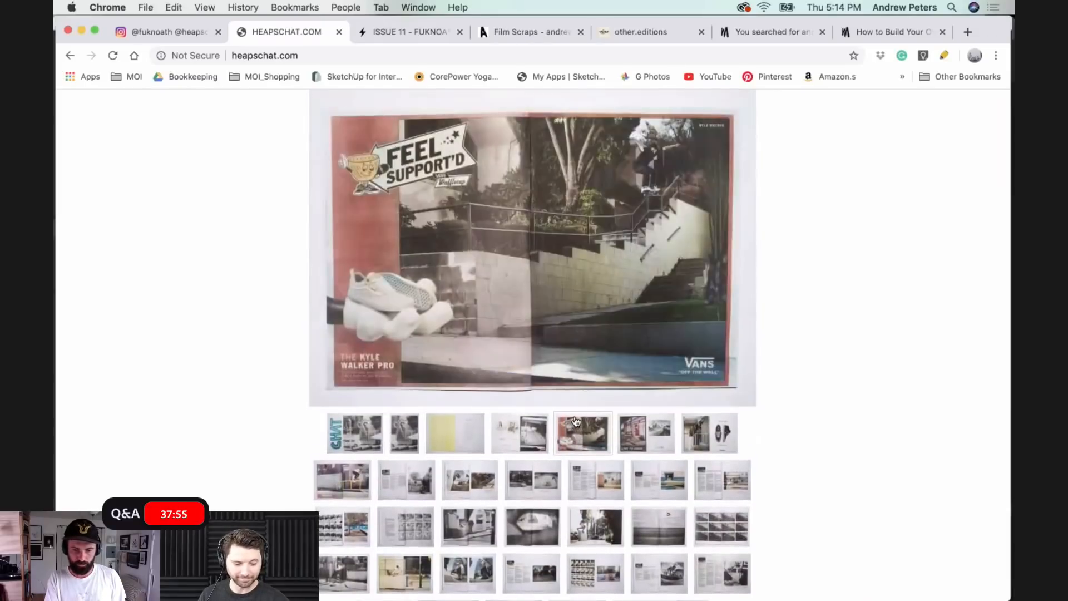
click(603, 487)
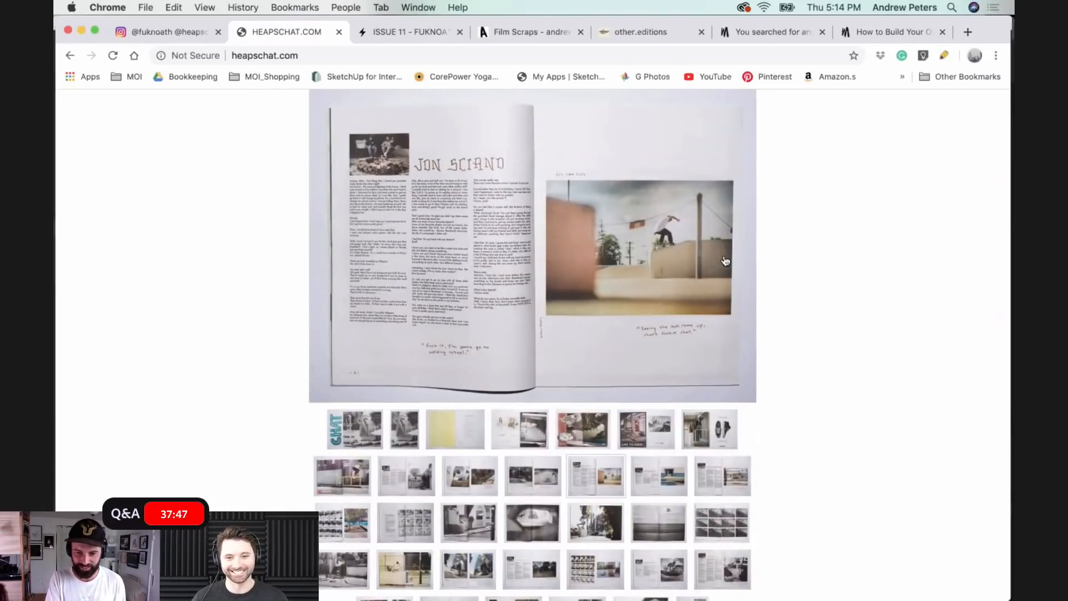
- View the full-spread street skate photo and the black-and-white wall spread, image 20, in the CHAT ISSUE 1 gallery
scroll(661, 453, down, 3)
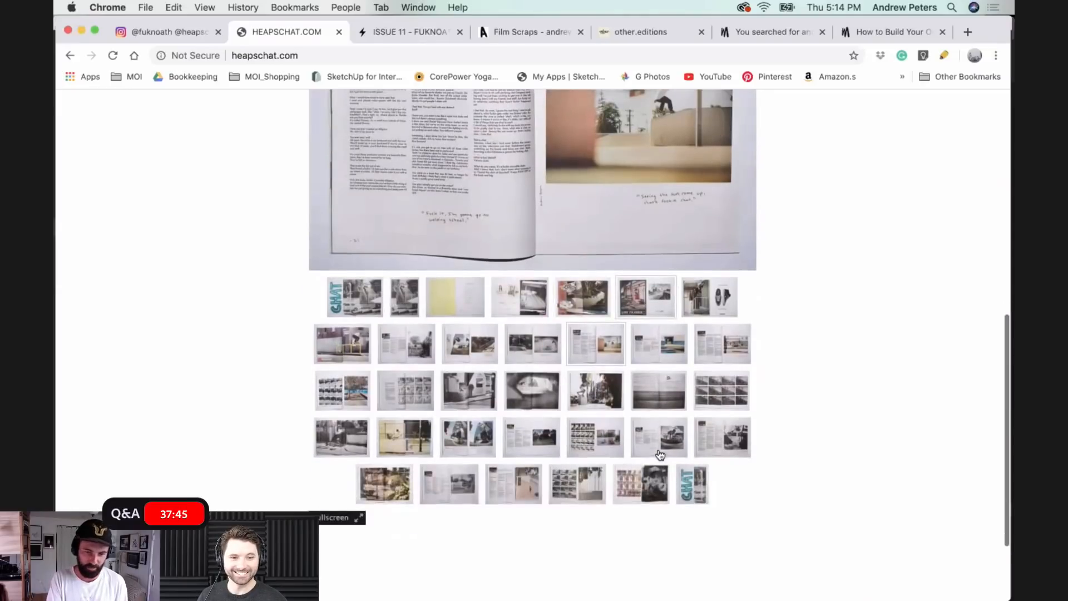
click(605, 413)
scroll(606, 414, up, 2)
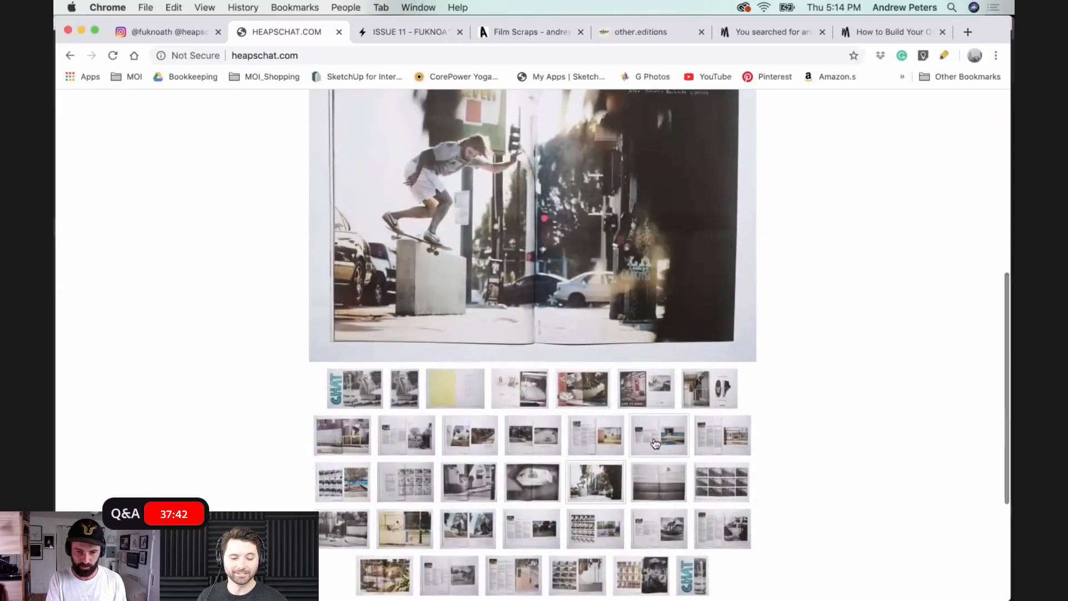
click(657, 480)
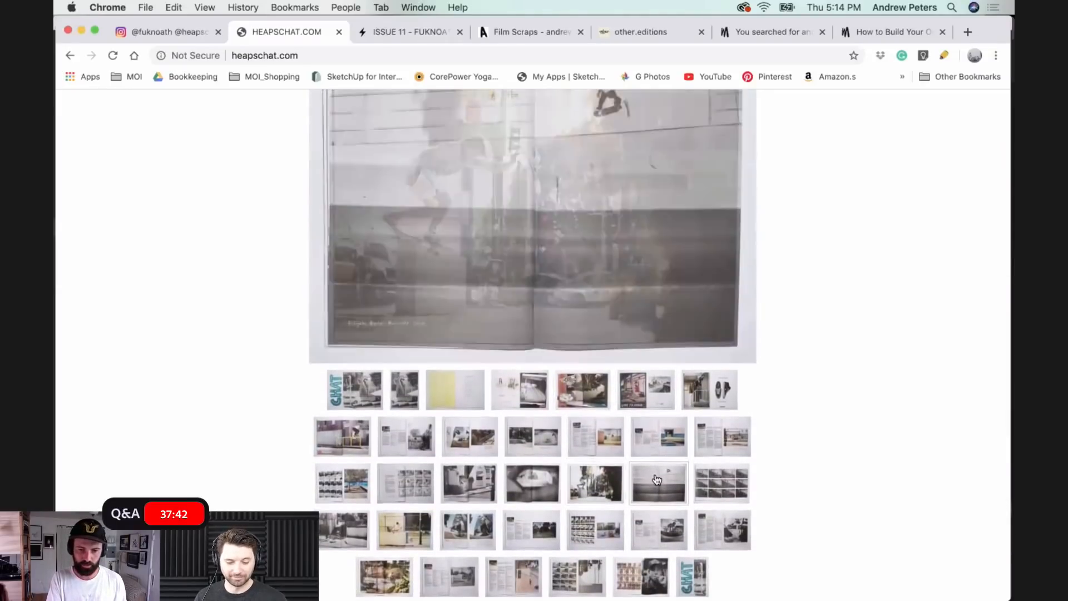
scroll(657, 479, up, 2)
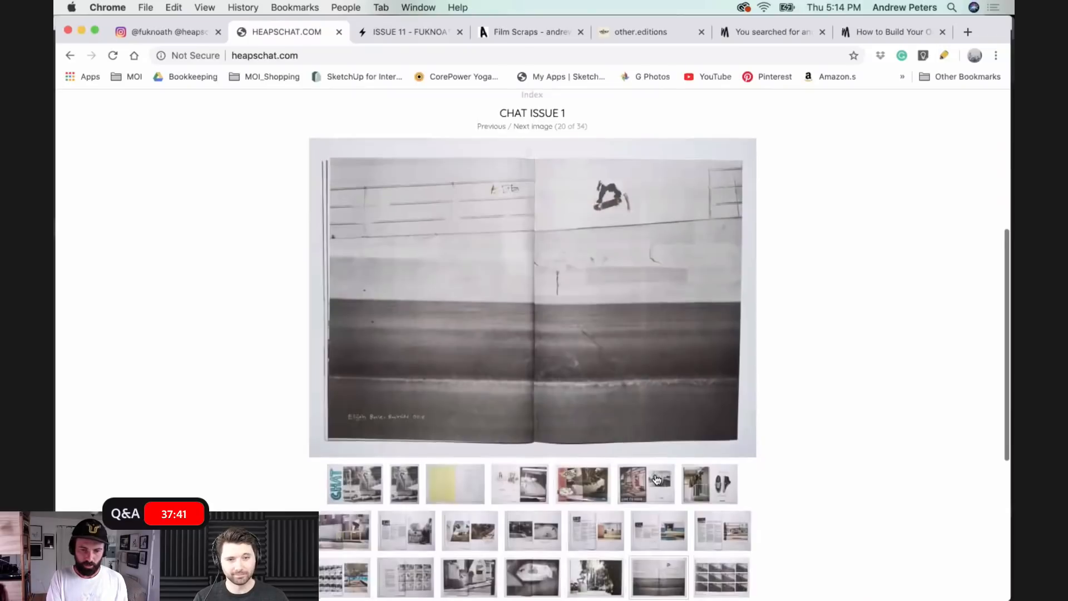
scroll(658, 480, down, 2)
scroll(657, 480, down, 3)
scroll(657, 480, up, 2)
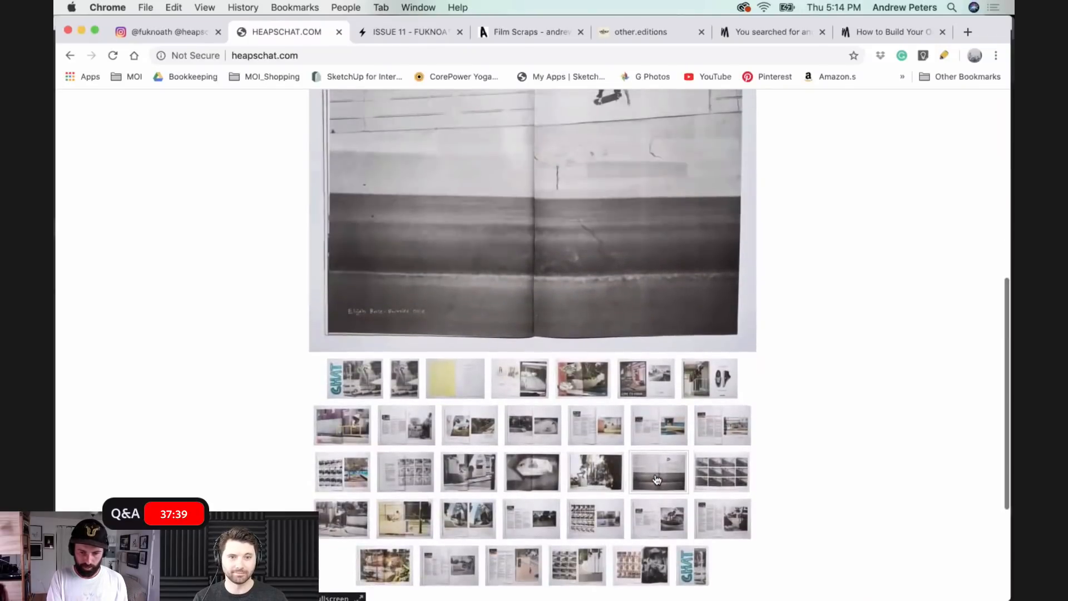
scroll(657, 480, up, 1)
scroll(657, 480, down, 1)
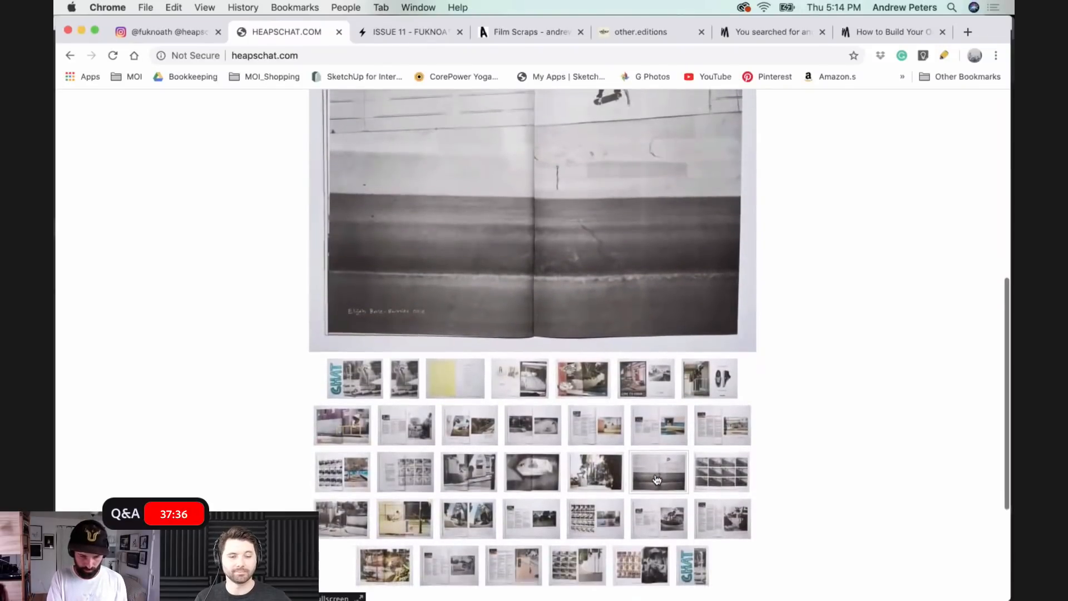
- Open image 15 of CHAT ISSUE 1, examine its photo sequence and blue-wall photo, and return to the page's CHAT title
click(346, 437)
click(349, 461)
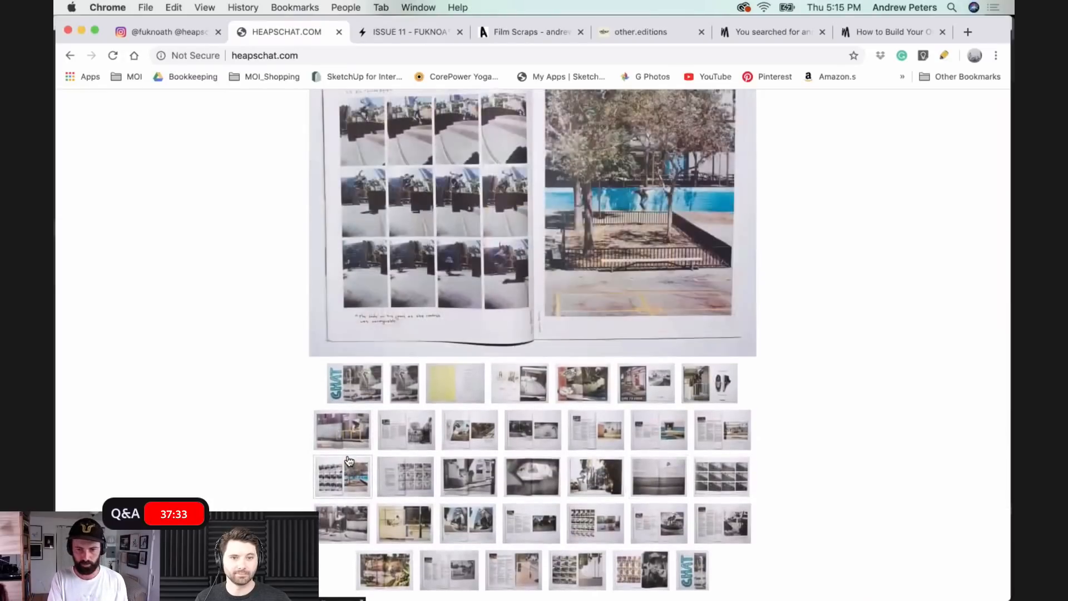
scroll(350, 461, up, 2)
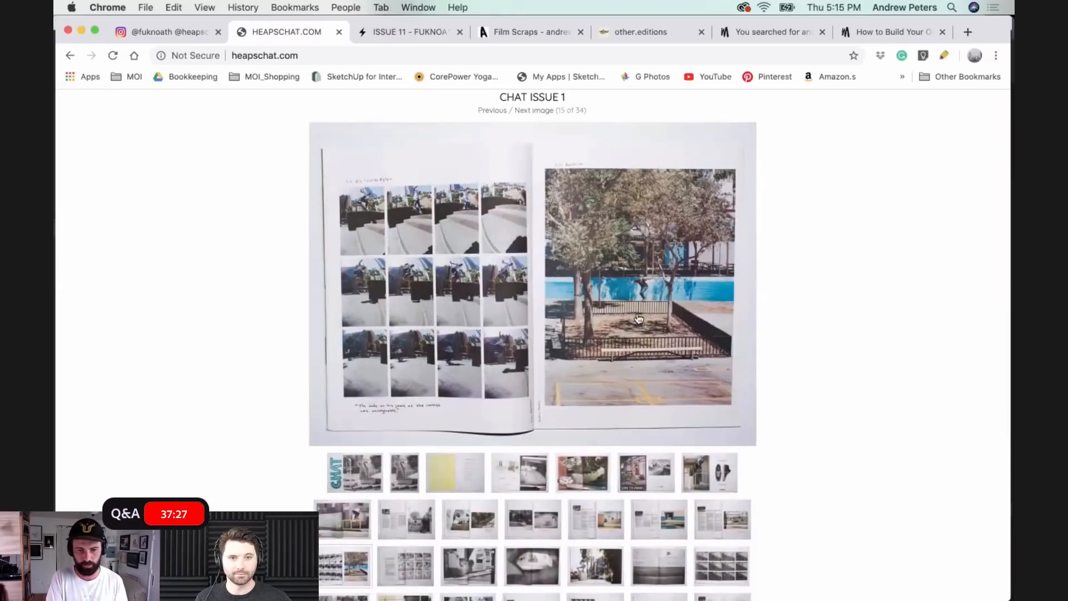
scroll(639, 318, up, 3)
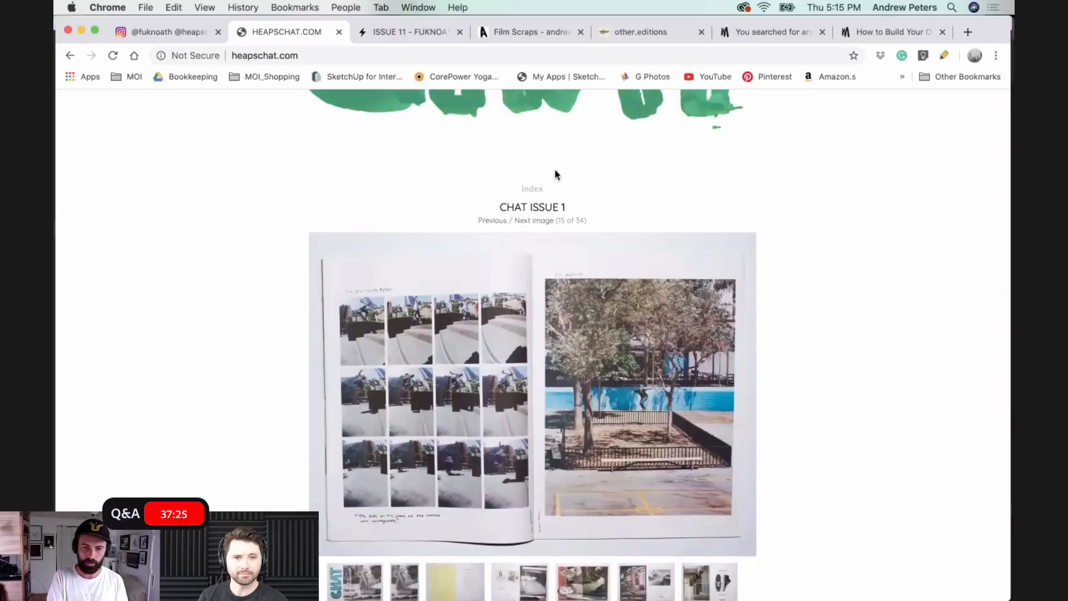
scroll(556, 171, up, 5)
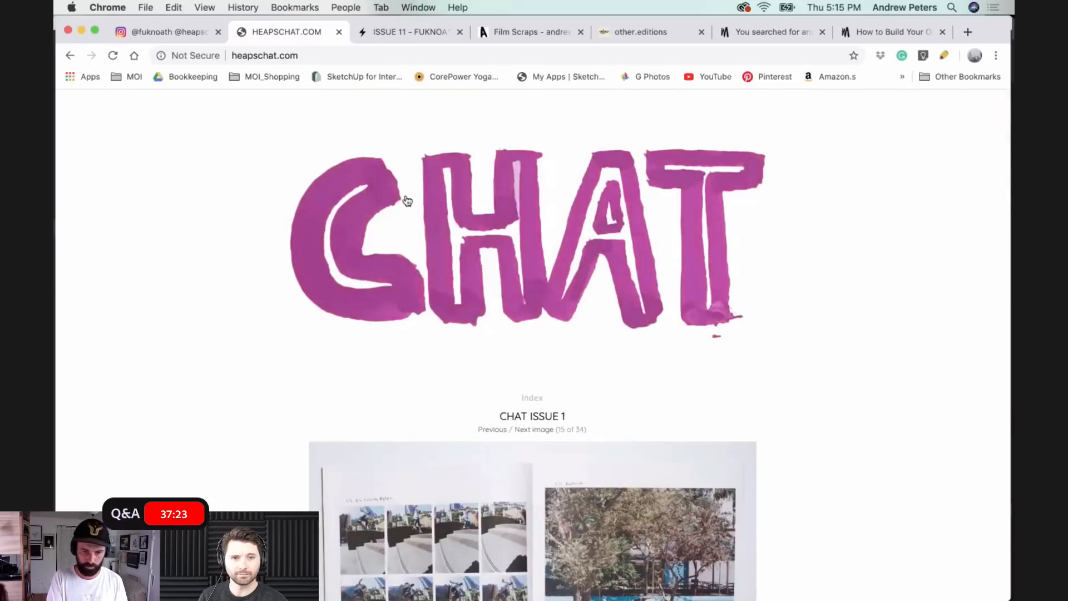
scroll(418, 262, down, 10)
scroll(418, 262, up, 10)
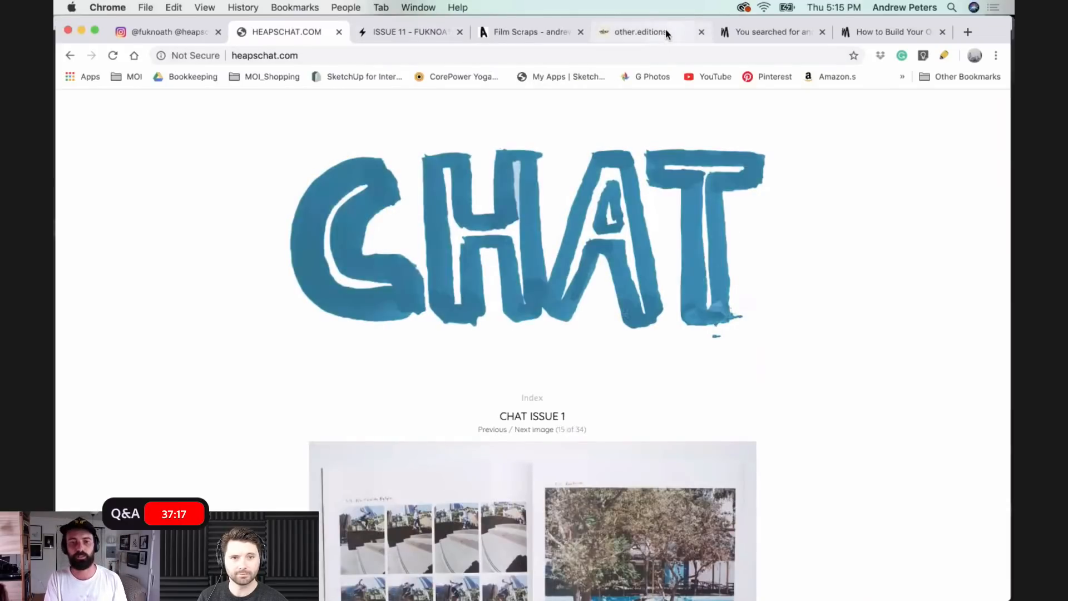
- Switch to other-editions.com, open the how to page on printing a zine at home and read through its instructions
click(666, 31)
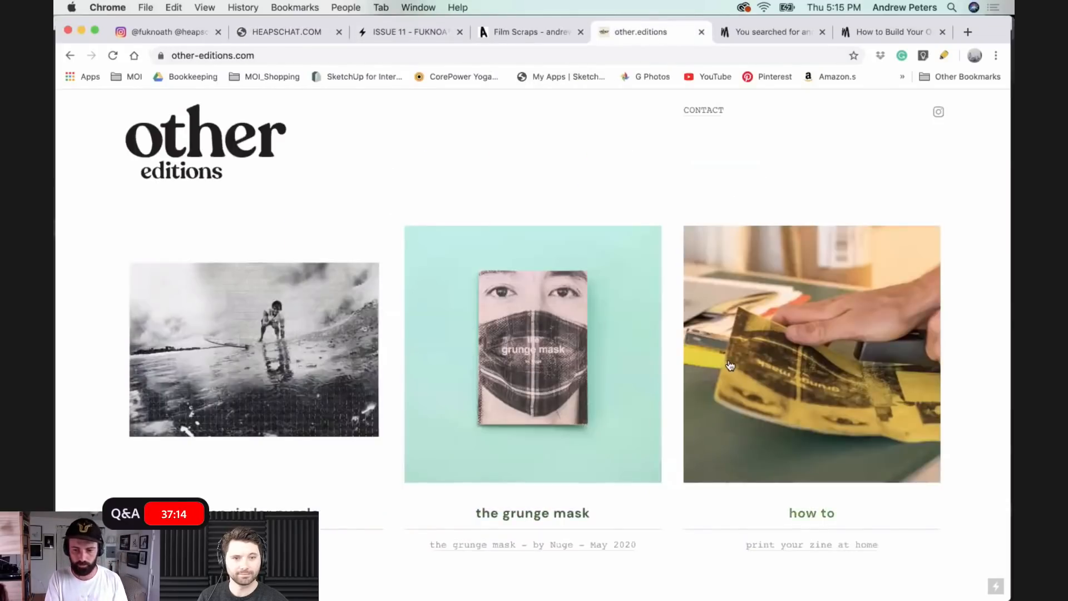
click(756, 388)
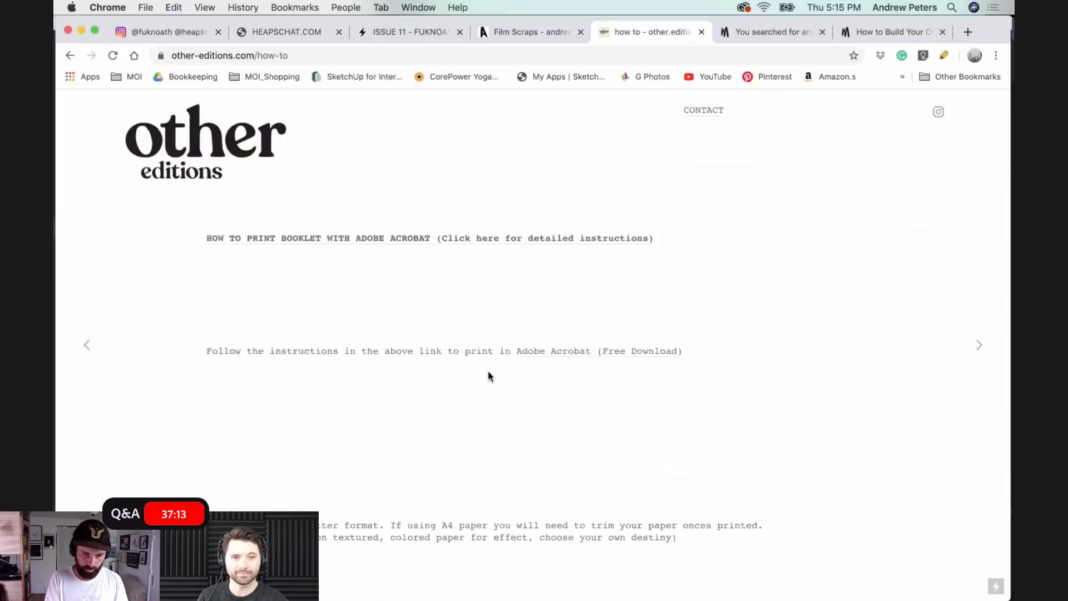
scroll(489, 376, down, 10)
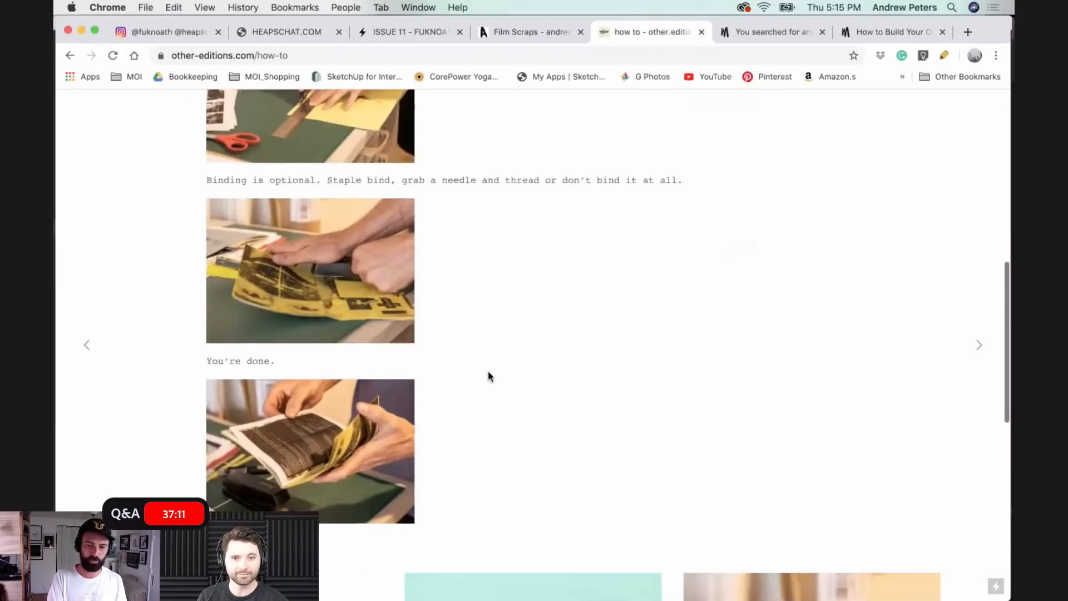
scroll(488, 376, down, 5)
- Open the grunge mask zine page, view its images, and open and look through the US letter PDF, GMASK_USLETTER.pdf
click(488, 374)
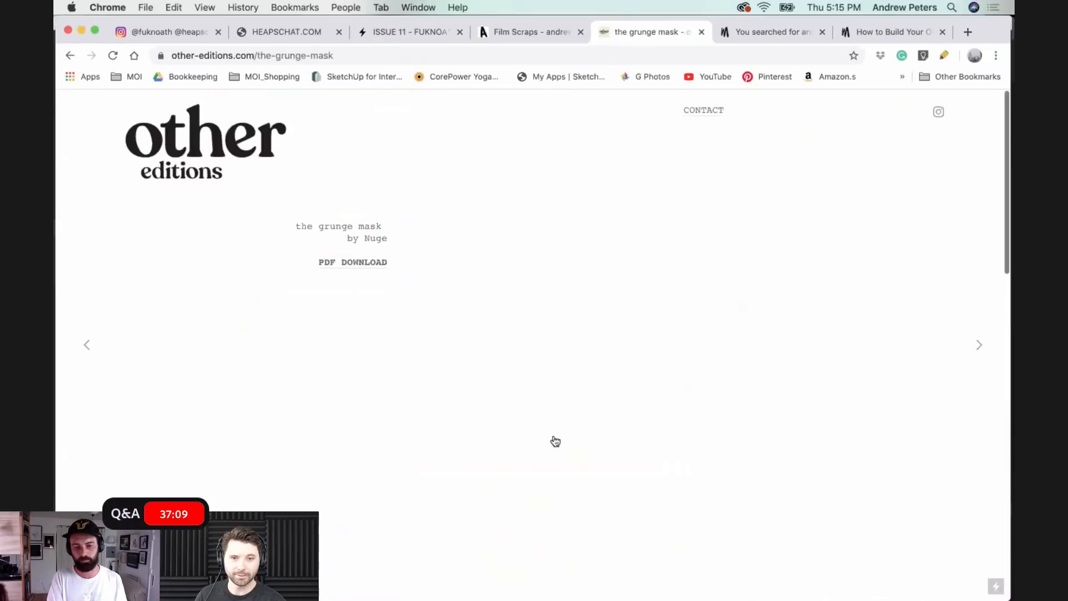
scroll(484, 296, down, 6)
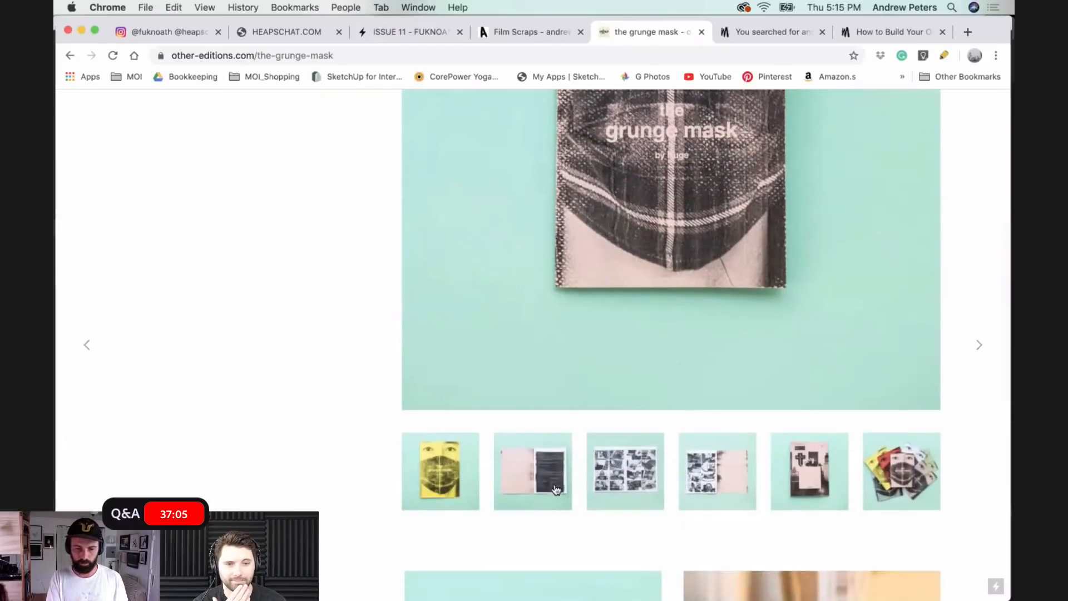
click(555, 488)
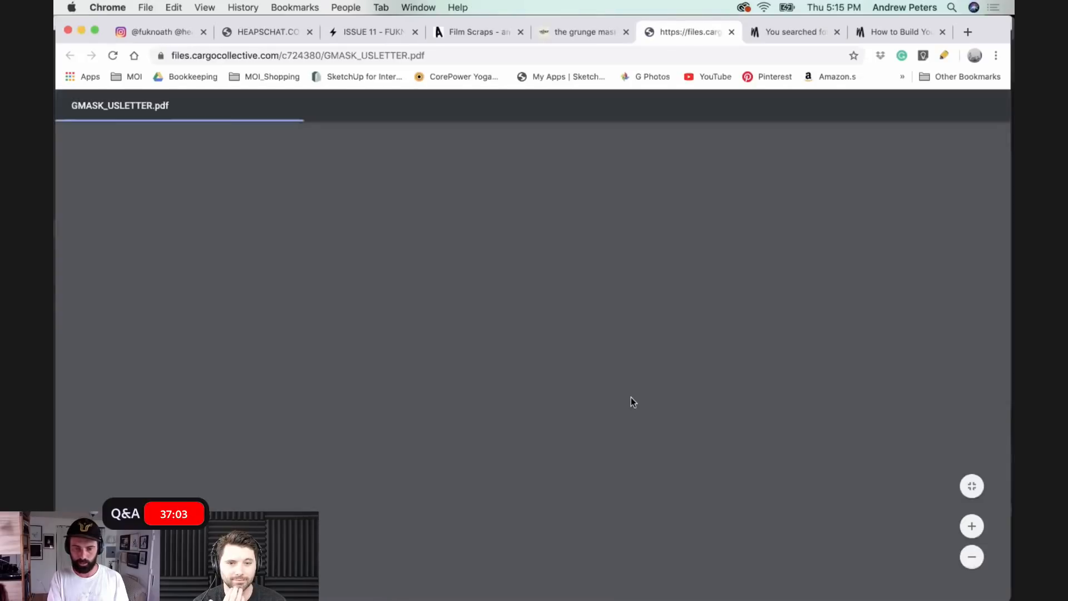
scroll(483, 323, down, 10)
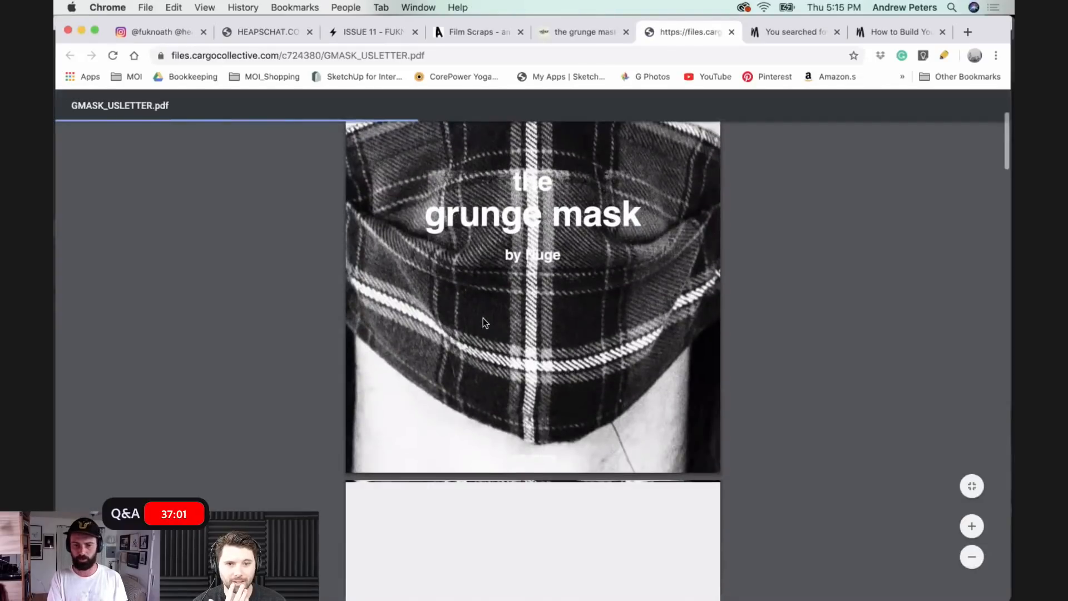
scroll(483, 323, down, 20)
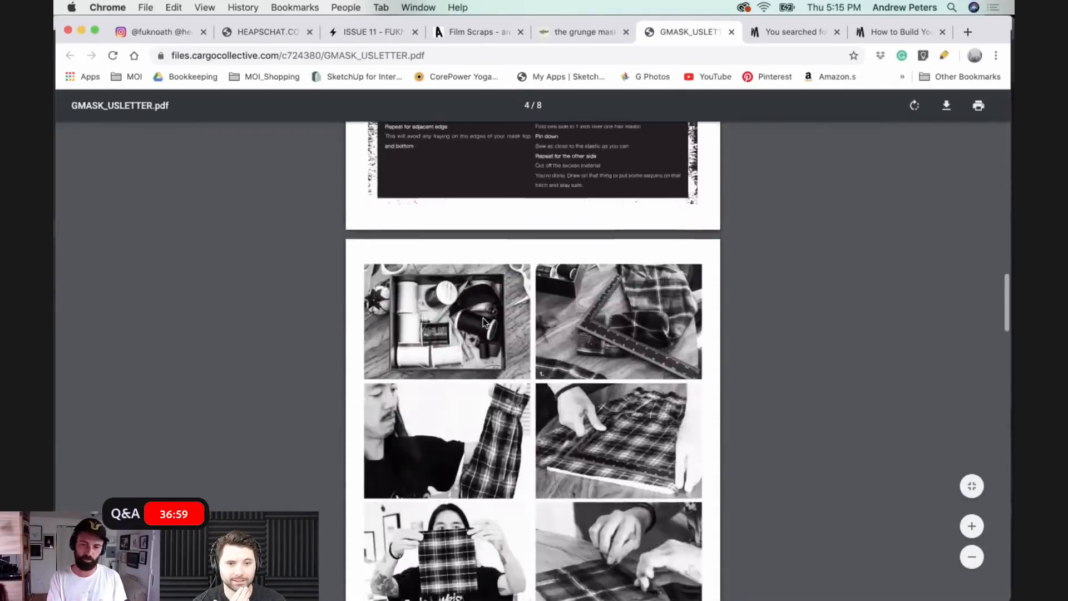
- Look through the remaining photo pages of GMASK_USLETTER.pdf, return to its cover and close the PDF
scroll(483, 322, down, 20)
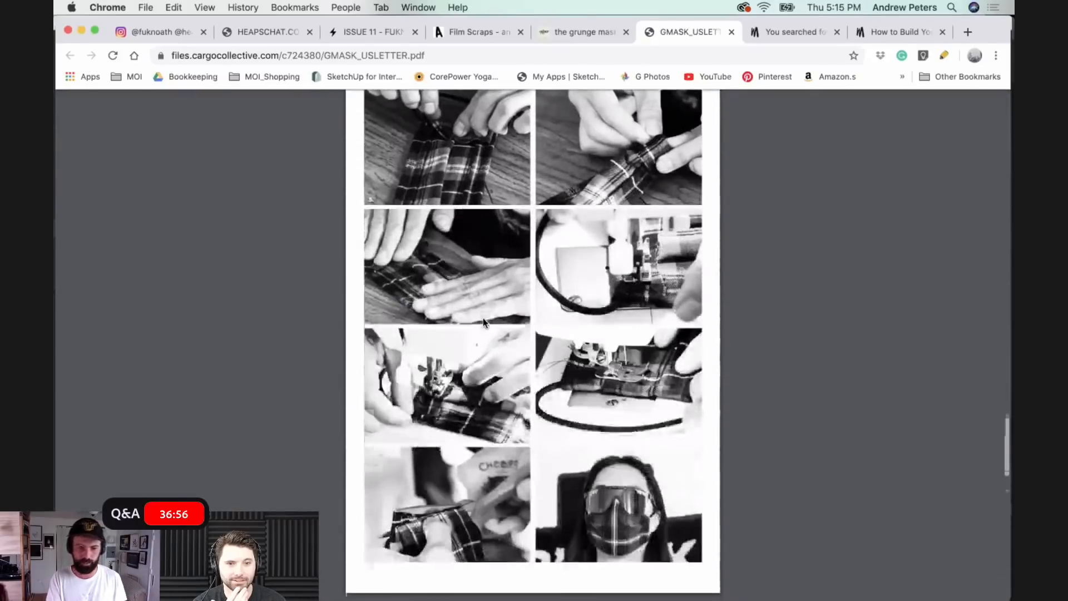
scroll(483, 323, up, 20)
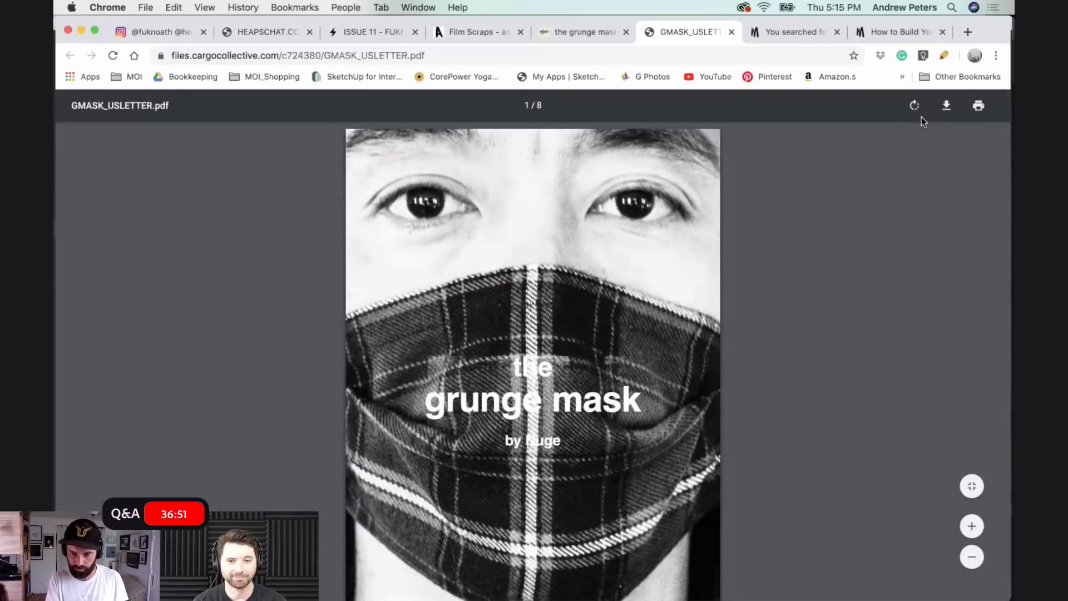
click(731, 32)
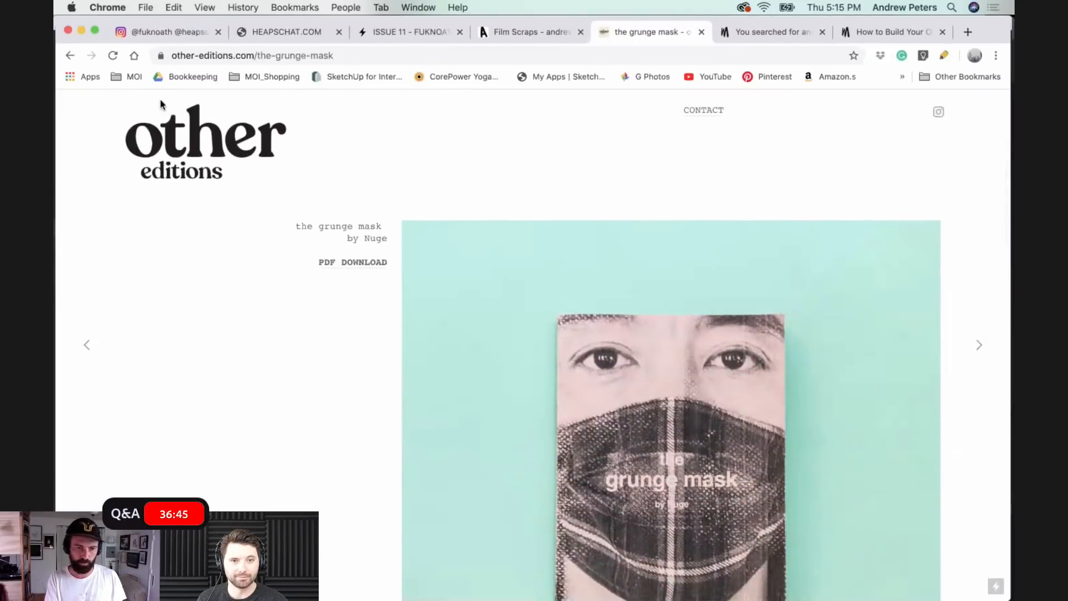
- Go back through the how to page to the other editions home page, open the 1000 piece puzzle page and view its images
click(70, 55)
scroll(467, 423, up, 6)
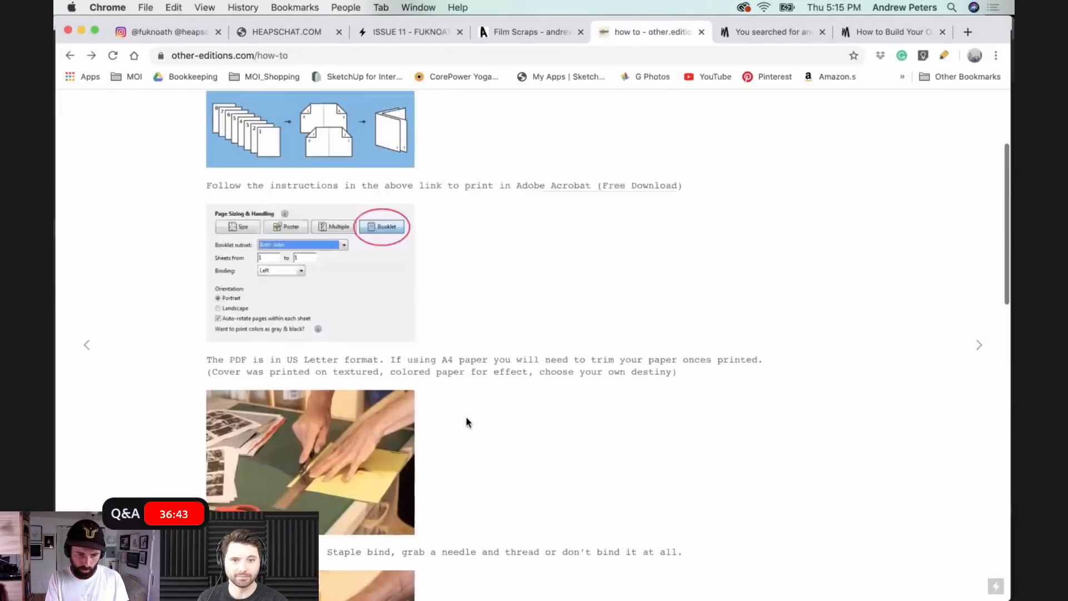
click(281, 184)
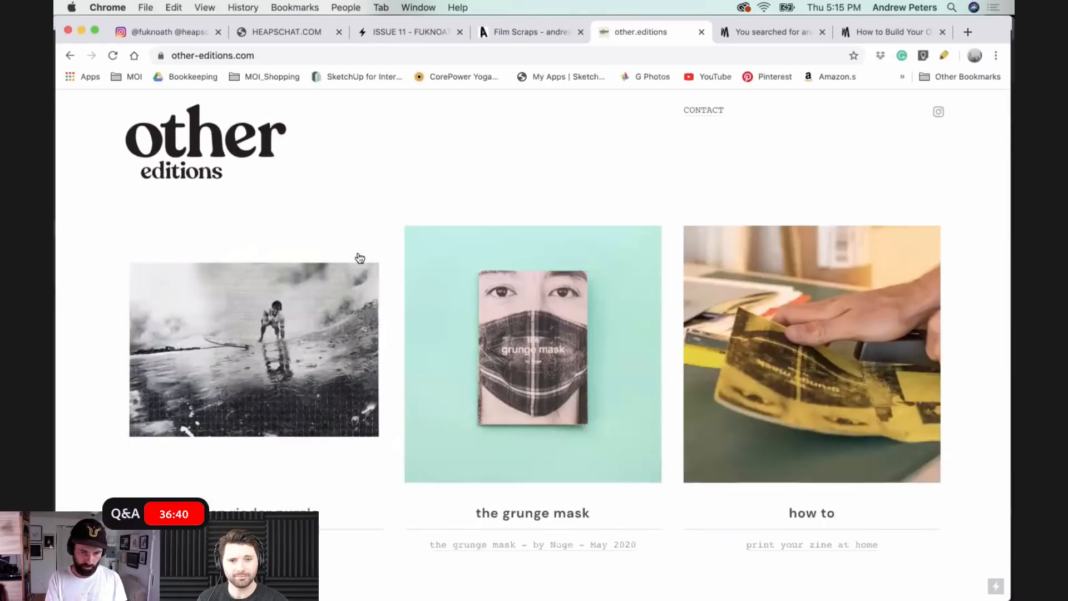
click(326, 350)
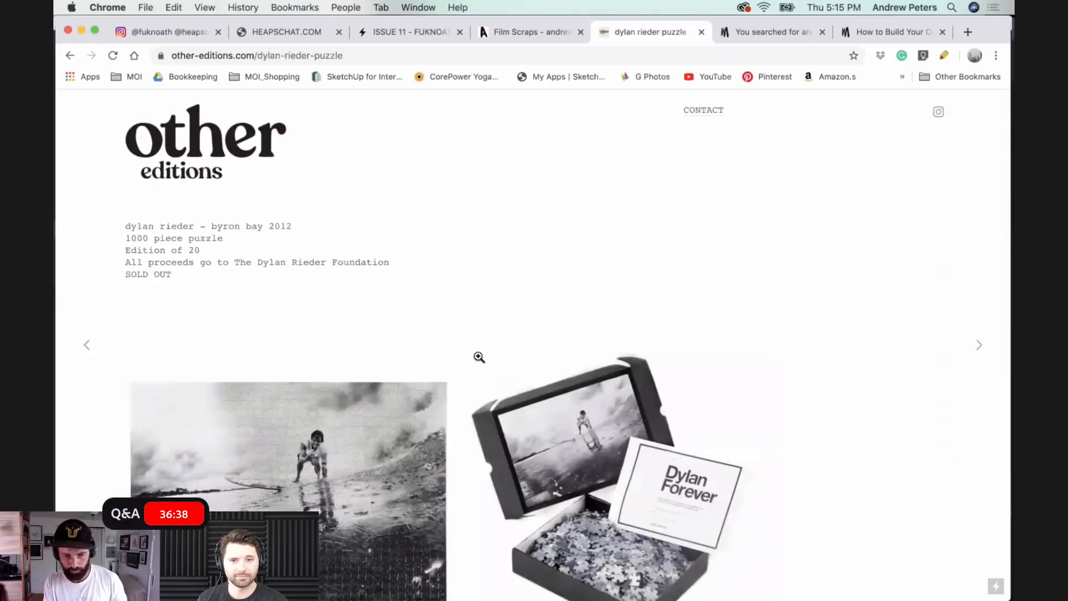
scroll(479, 357, down, 3)
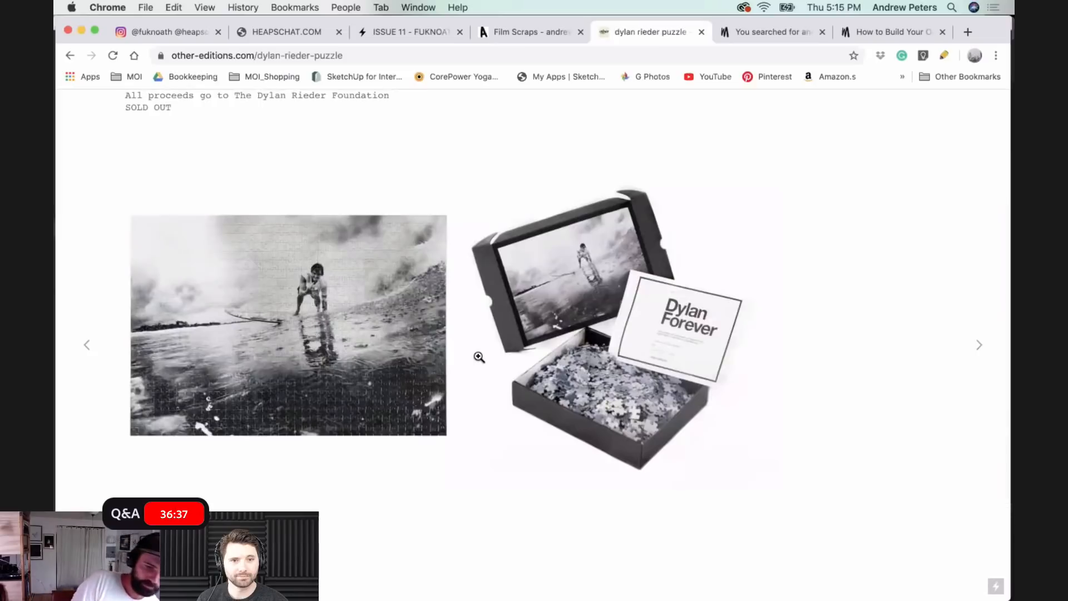
scroll(479, 356, down, 2)
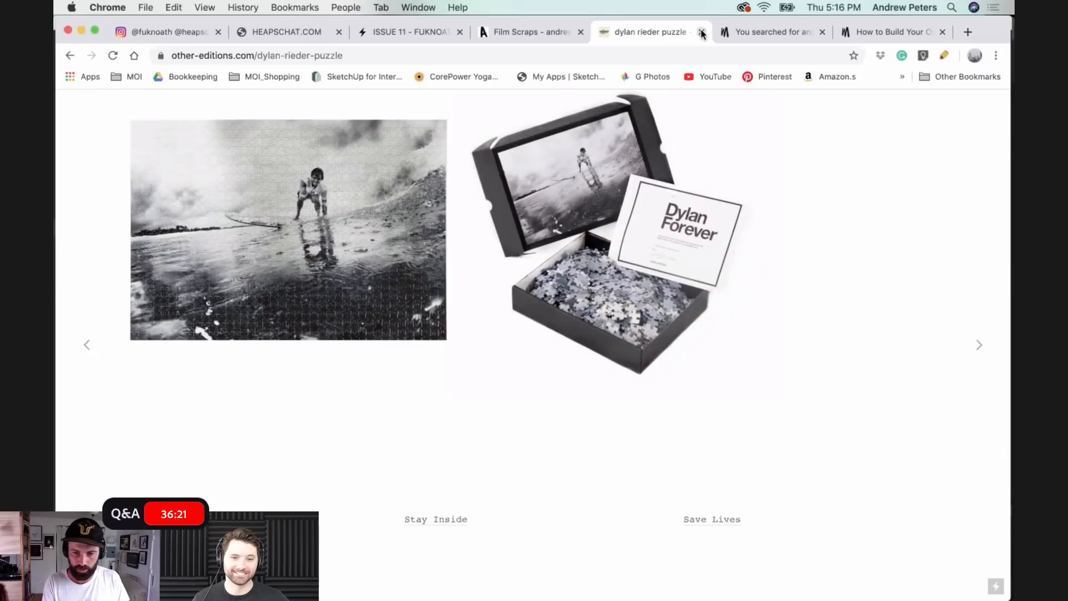
- Look over the Monster Children search results and revisit the CHAT ISSUE 1 gallery on heapschat.com
click(761, 32)
scroll(699, 243, up, 3)
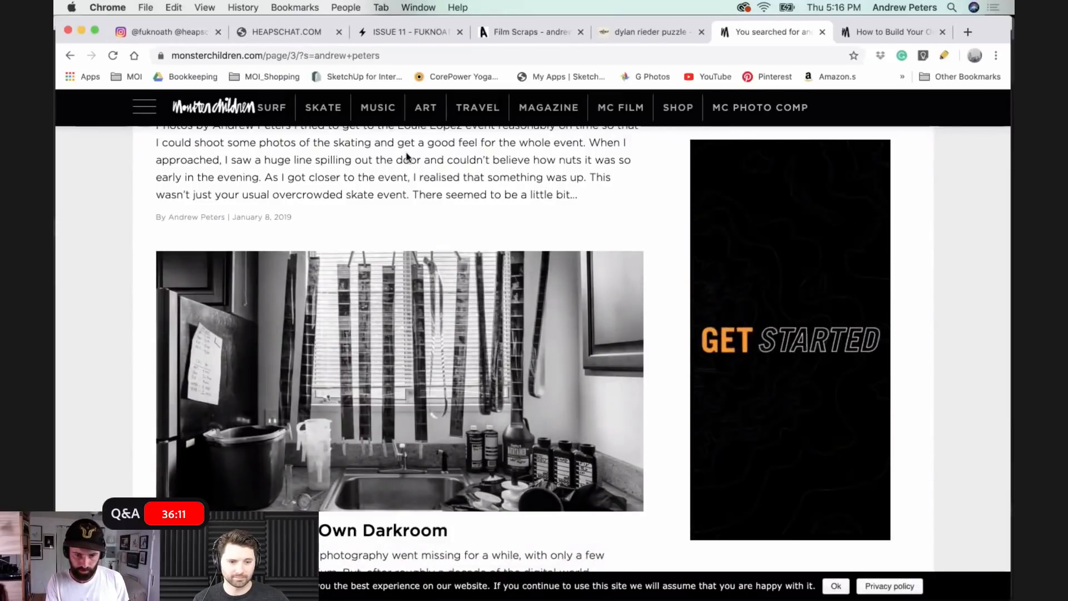
click(266, 37)
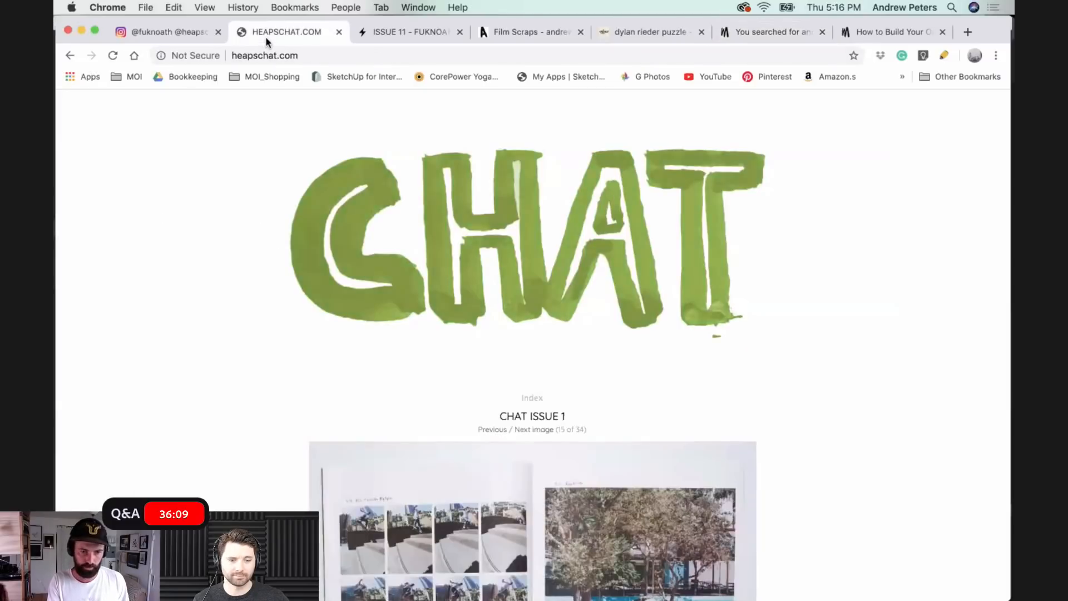
scroll(439, 480, down, 8)
scroll(441, 481, up, 3)
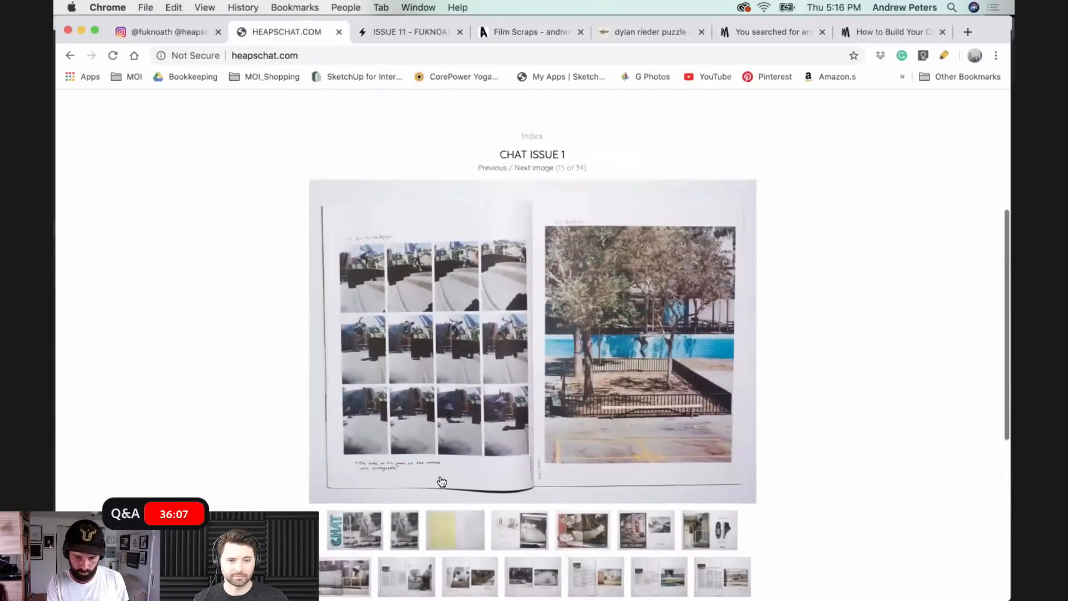
scroll(441, 481, up, 5)
- Switch to Adobe InDesign to show its home screen with recent documents, and return to Chrome
mouse_move(574, 594)
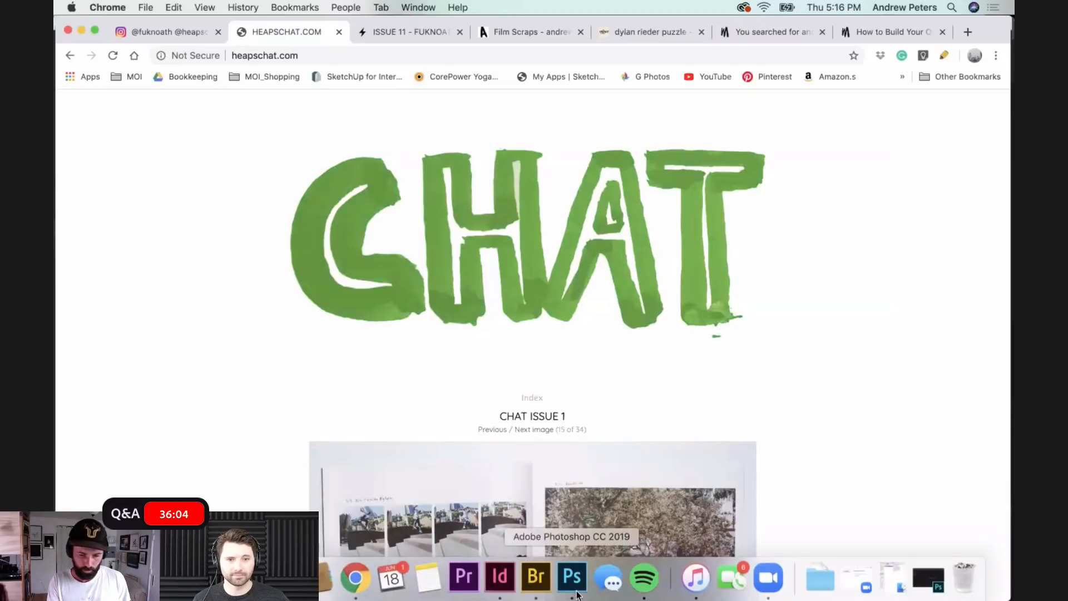
click(500, 579)
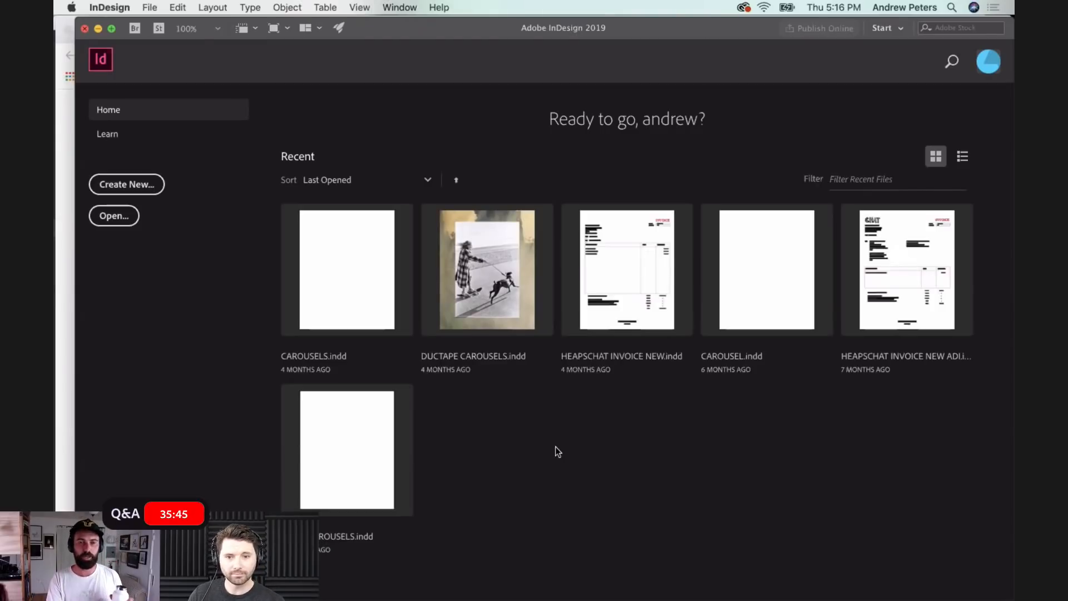
mouse_move(579, 599)
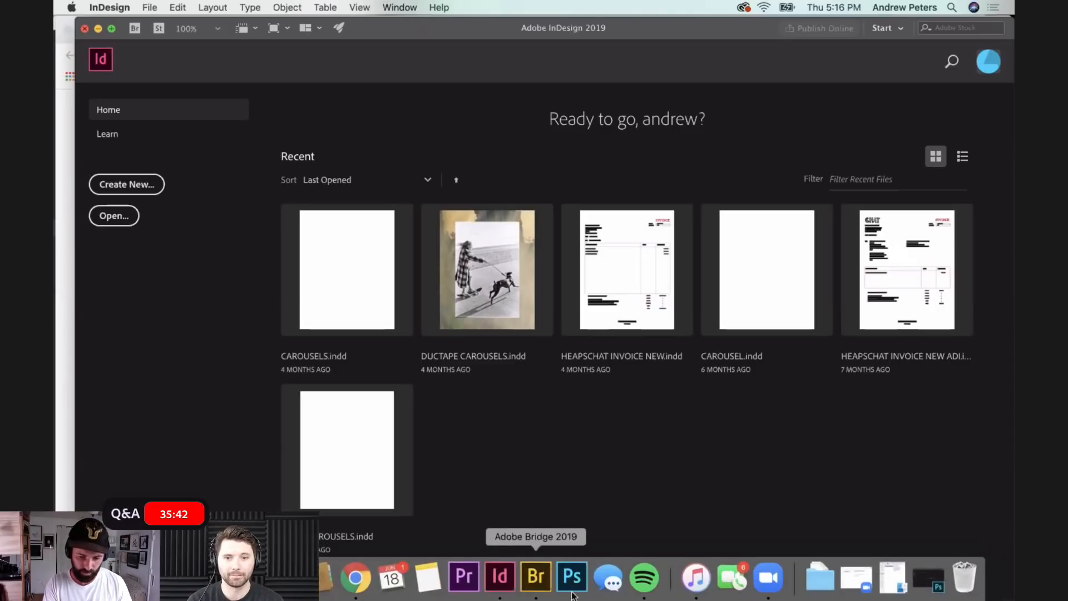
click(359, 588)
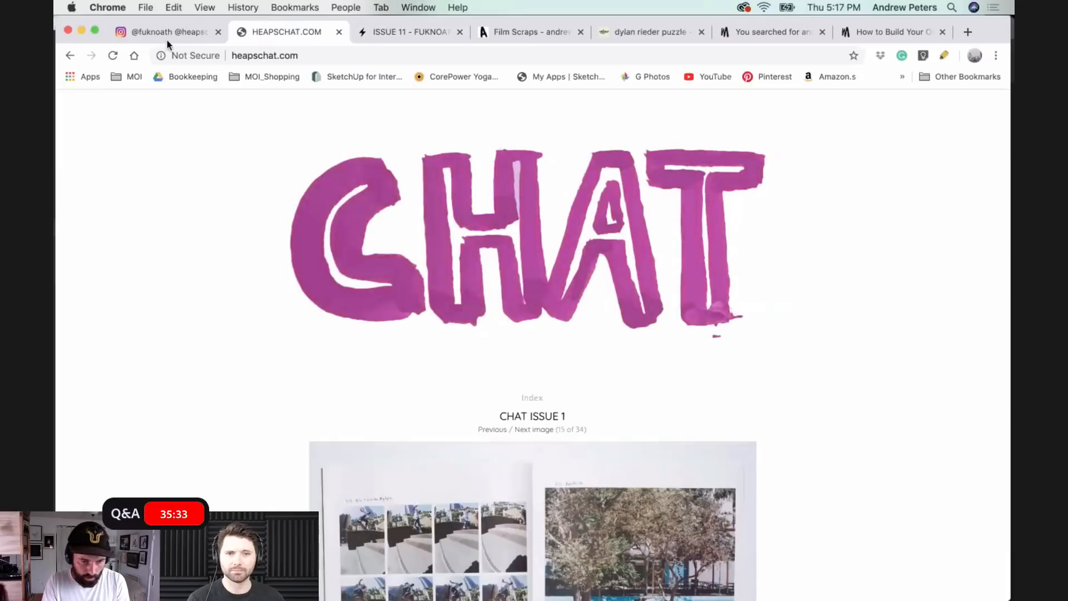
- Switch to the photographer's Instagram profile and browse its photo grid as far as the concrete bowl skateboarding post
click(148, 32)
scroll(517, 434, down, 10)
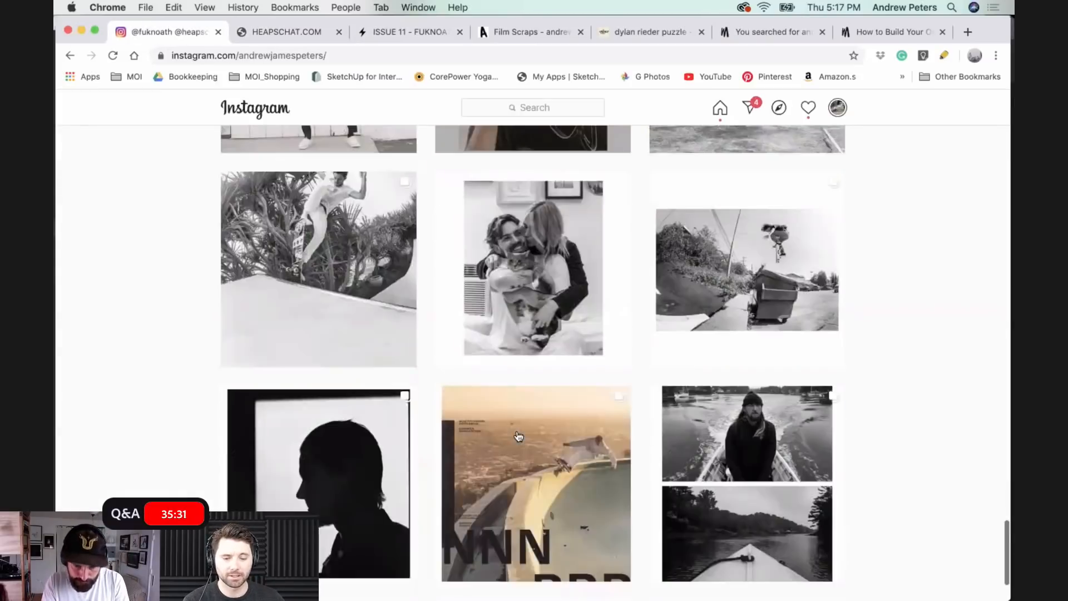
scroll(517, 436, down, 4)
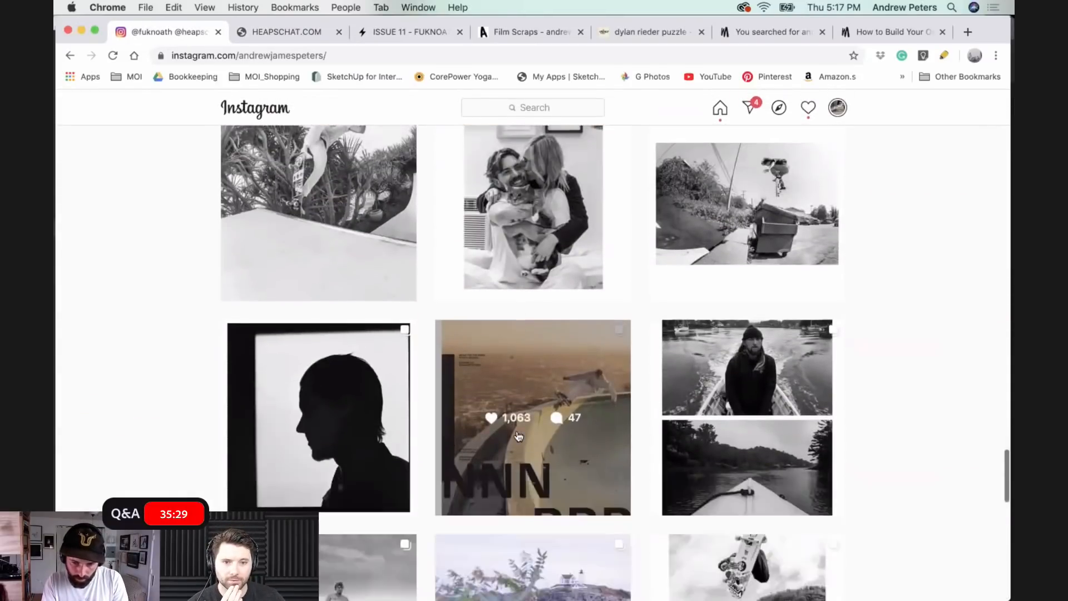
scroll(518, 435, up, 3)
scroll(518, 436, down, 9)
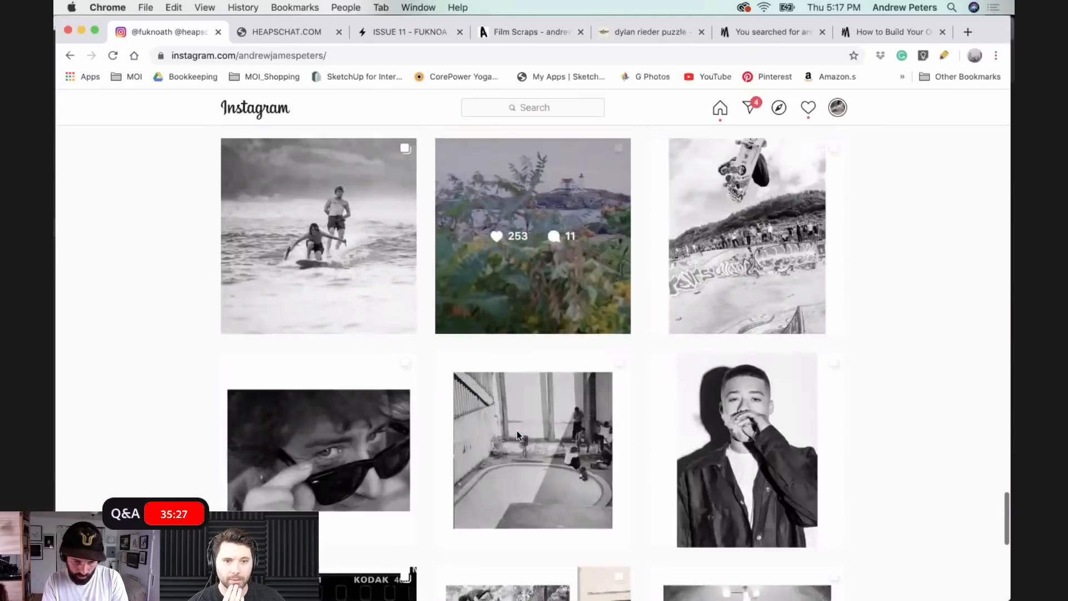
scroll(517, 436, down, 8)
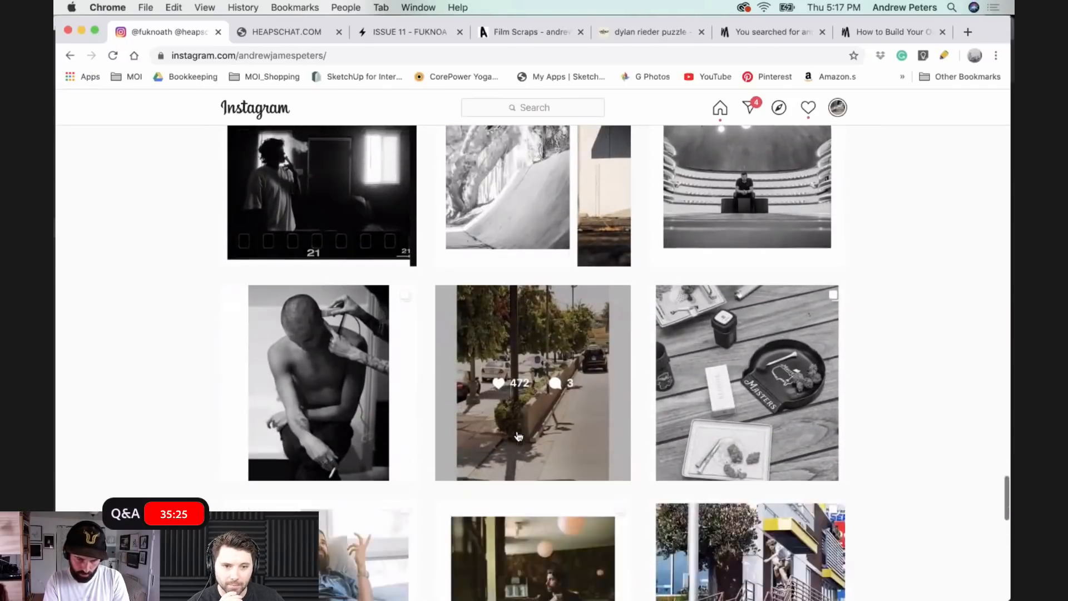
scroll(518, 436, down, 8)
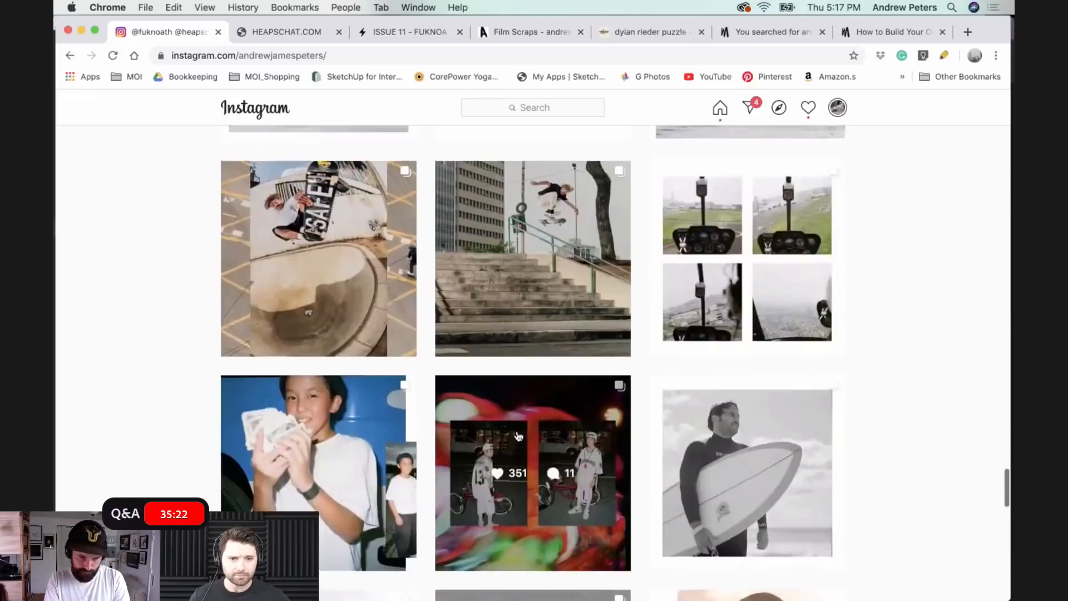
scroll(517, 436, up, 2)
- Open the São Paulo Skate Copa Classics post, view its collage carousel forwards and backwards, and close the post
click(359, 359)
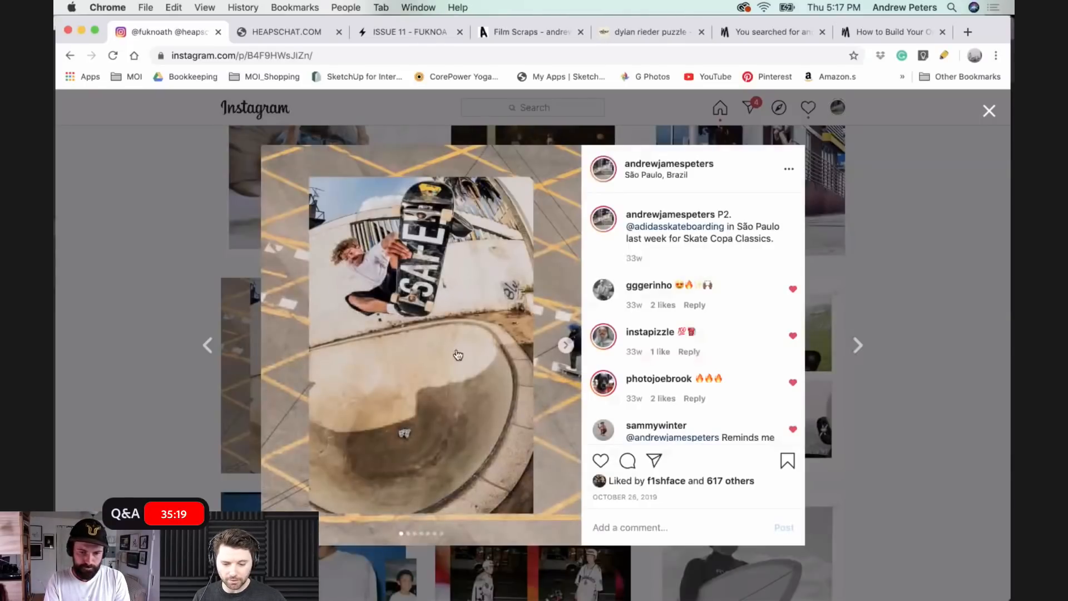
click(566, 346)
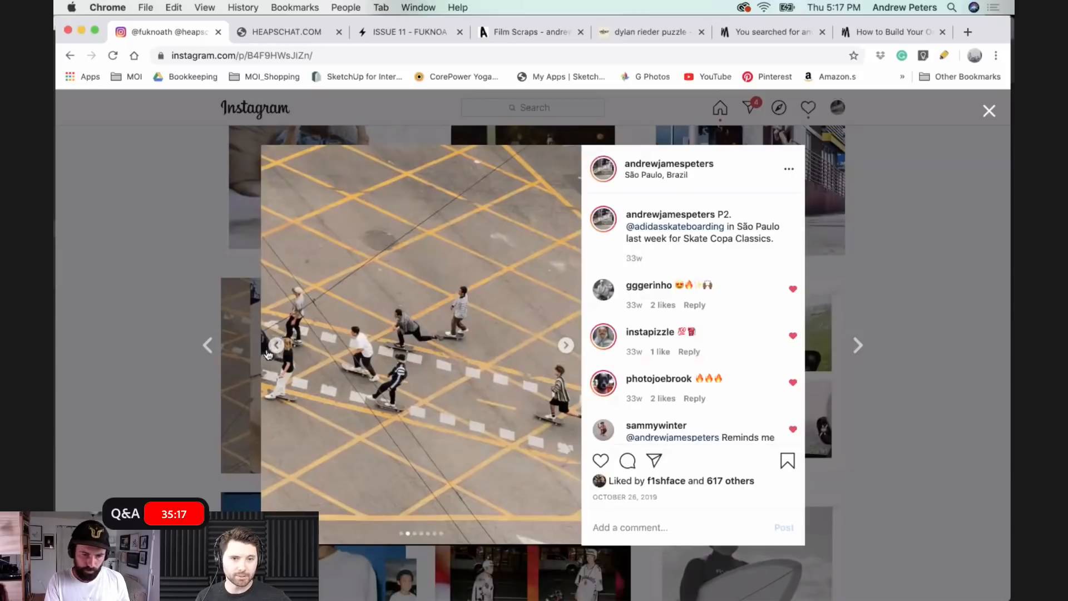
click(277, 349)
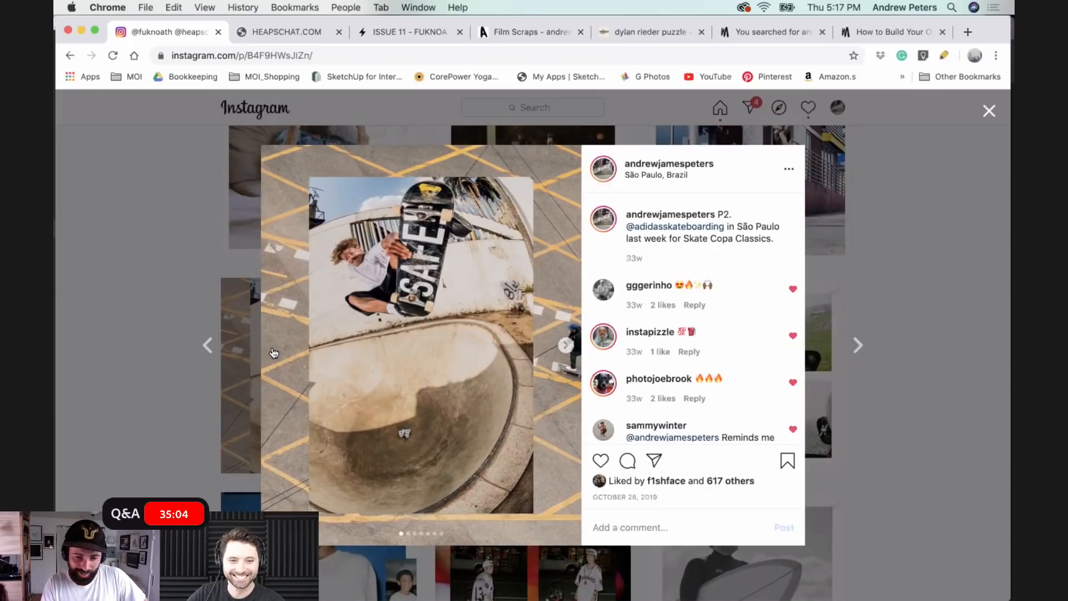
click(565, 347)
click(566, 347)
click(566, 346)
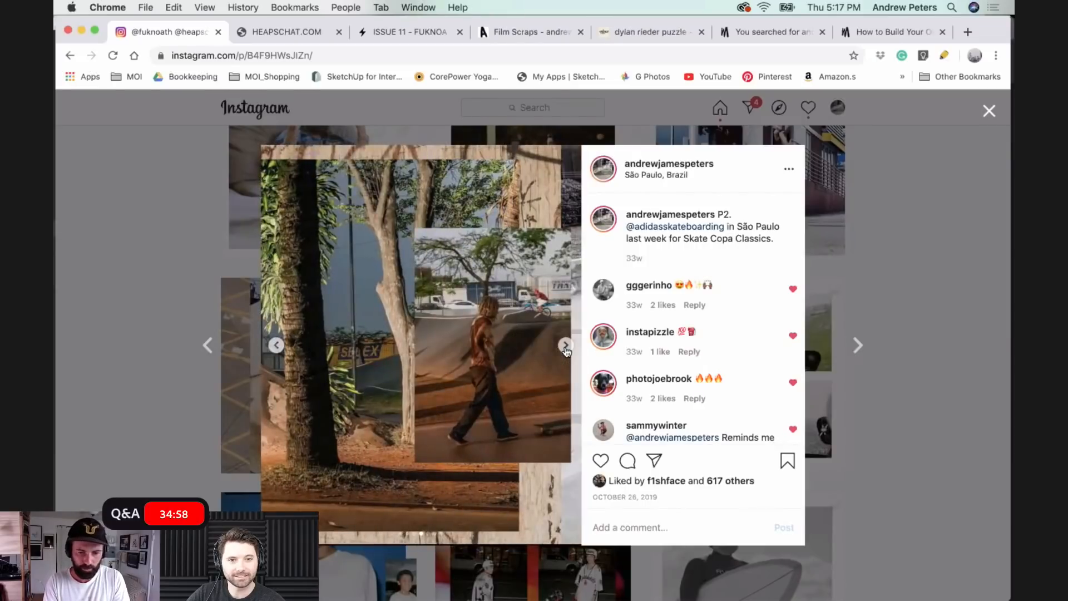
click(566, 346)
click(565, 346)
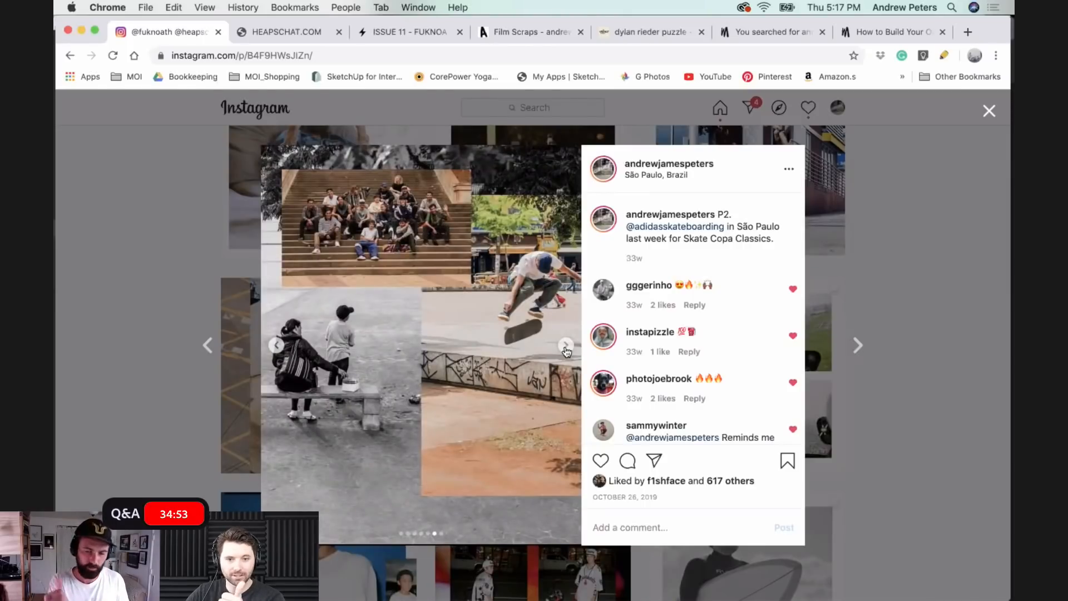
click(311, 378)
click(276, 346)
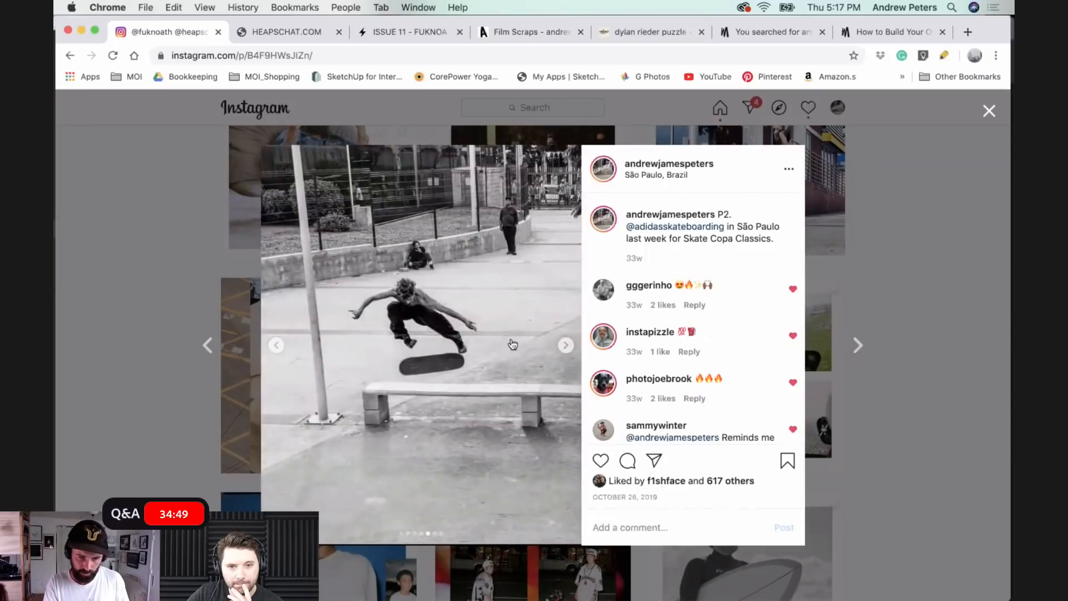
click(908, 258)
- Open the Tokyo Skate Copa Classics post, view the images in its collage carousel and close the post
scroll(453, 331, down, 3)
scroll(453, 330, down, 6)
scroll(453, 331, up, 5)
click(534, 333)
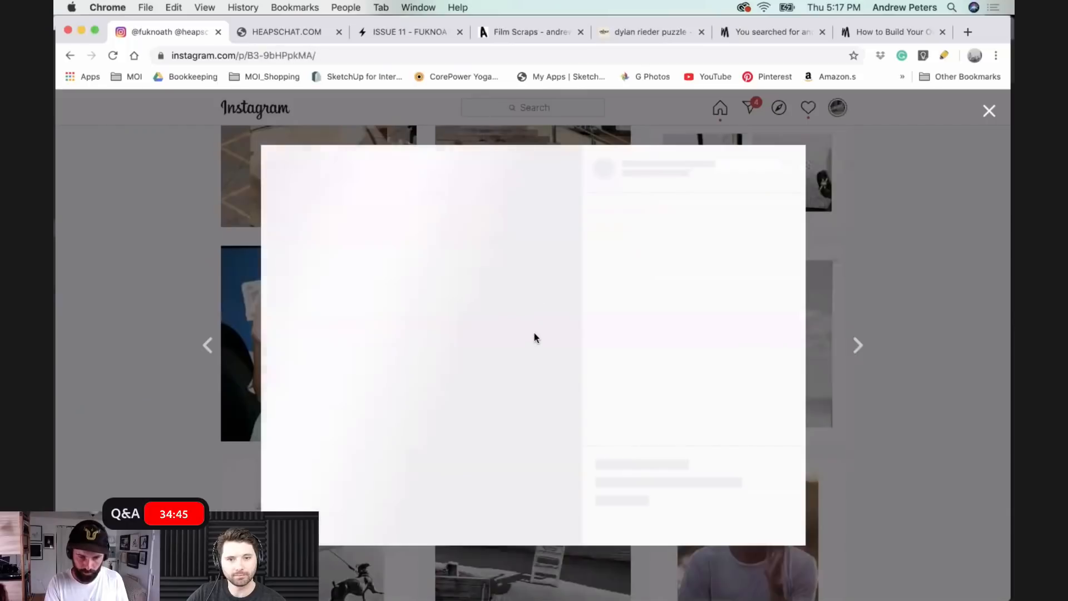
click(567, 345)
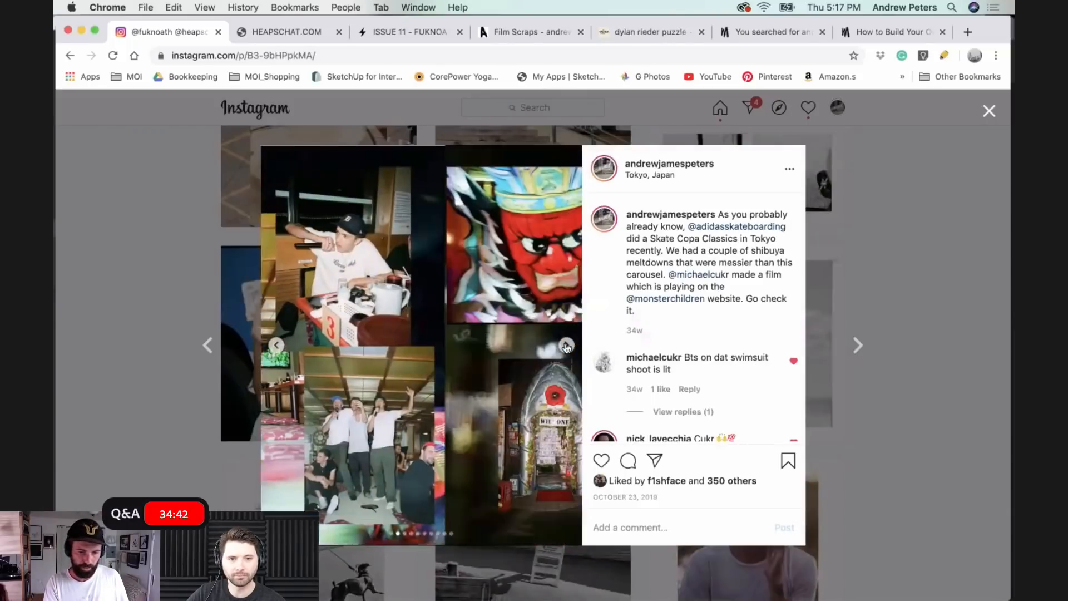
click(566, 346)
click(567, 346)
click(567, 346)
click(566, 346)
click(567, 346)
click(567, 346)
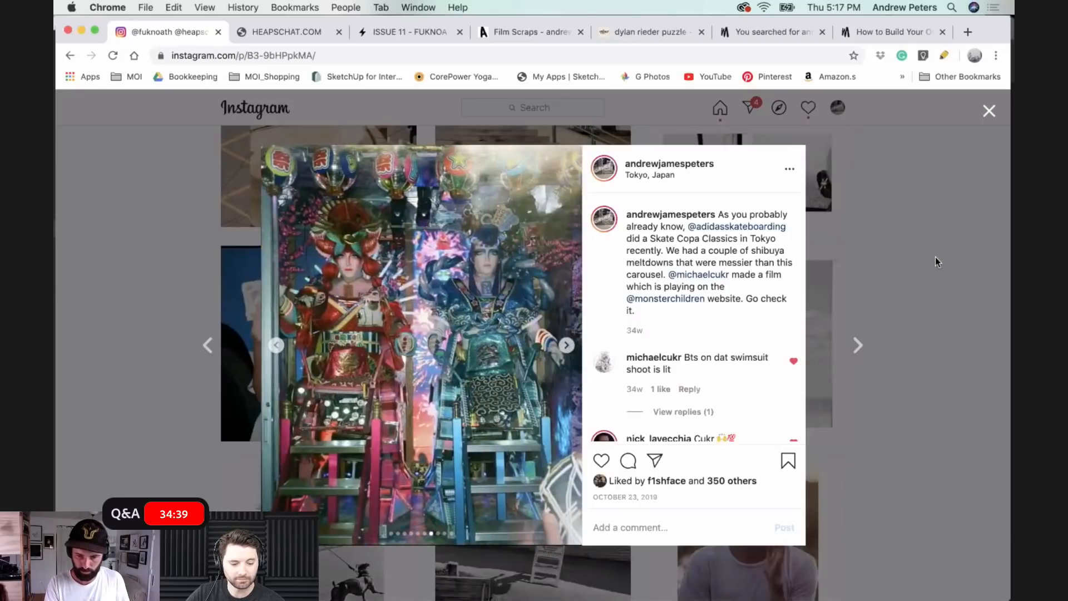
click(934, 255)
- Open the Richmond, Virginia post, view its collage carousel through to the last image and close the post
scroll(934, 252, down, 6)
scroll(656, 306, up, 3)
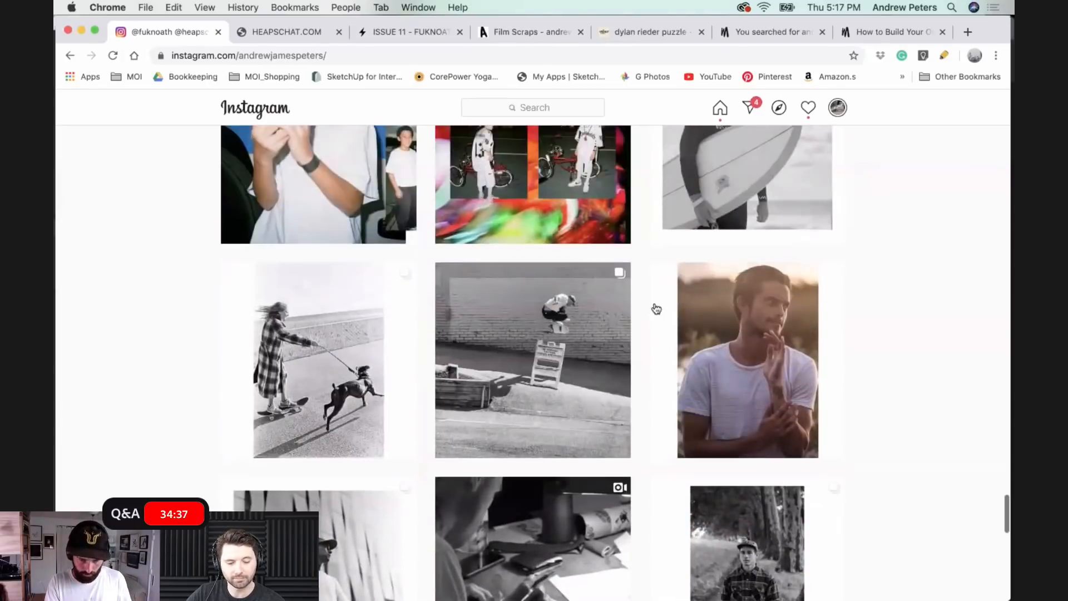
click(551, 310)
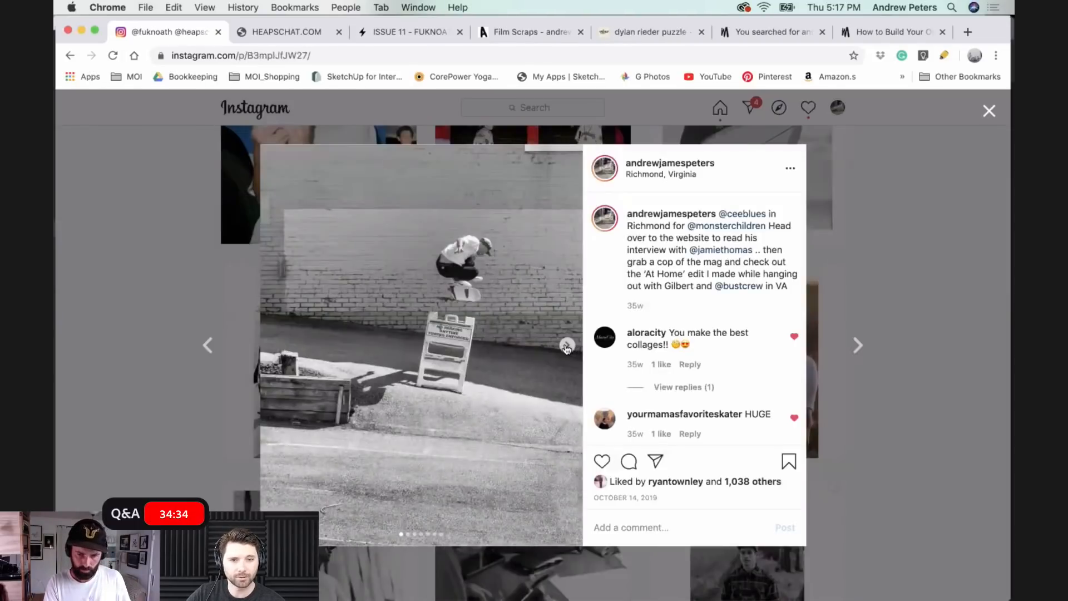
click(566, 346)
click(566, 345)
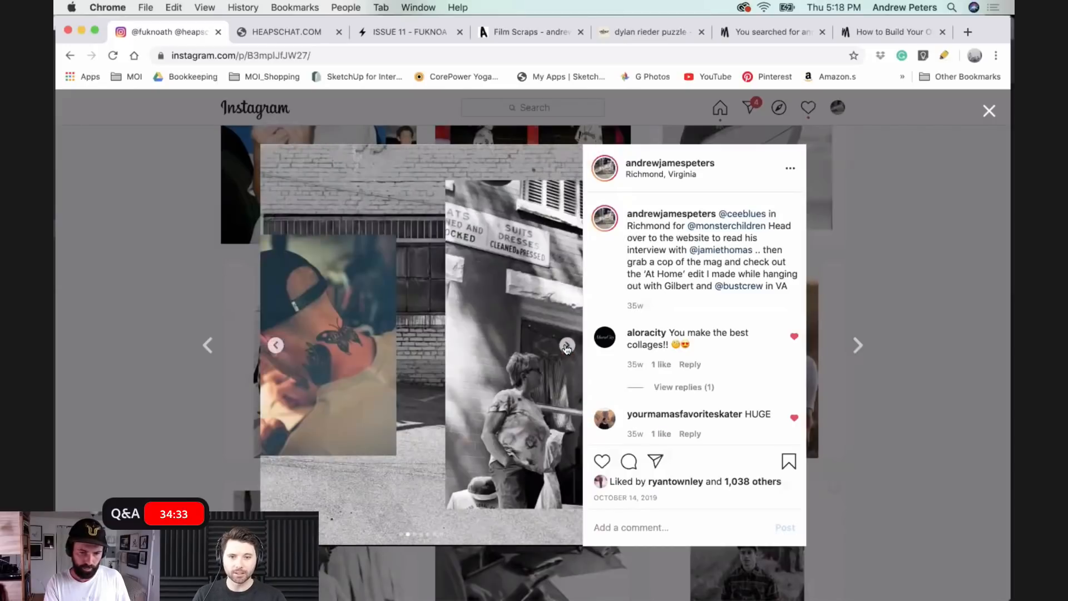
click(567, 346)
click(567, 346)
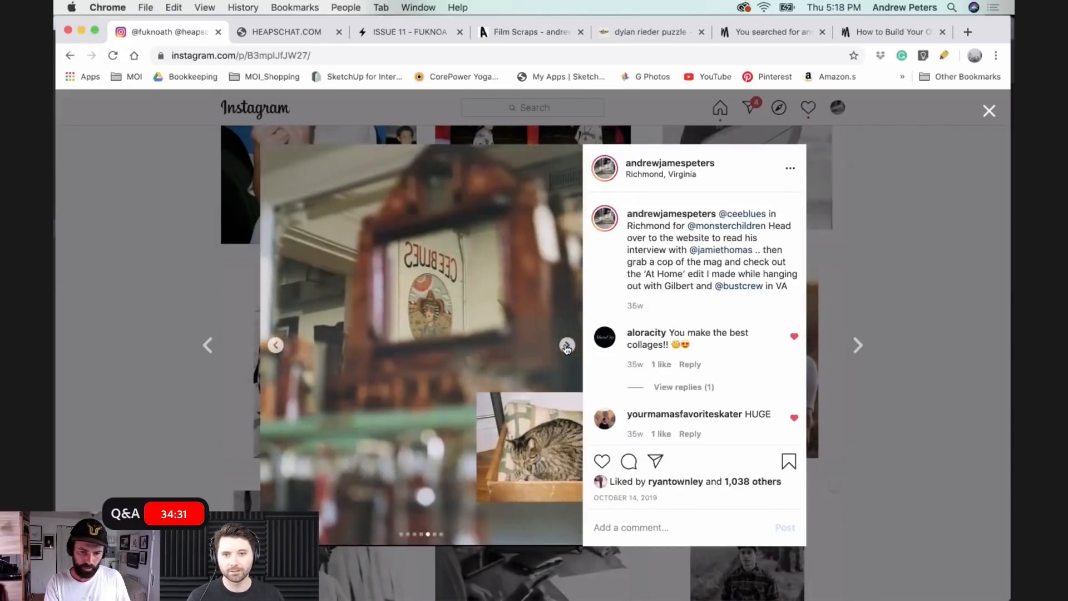
click(567, 346)
click(566, 346)
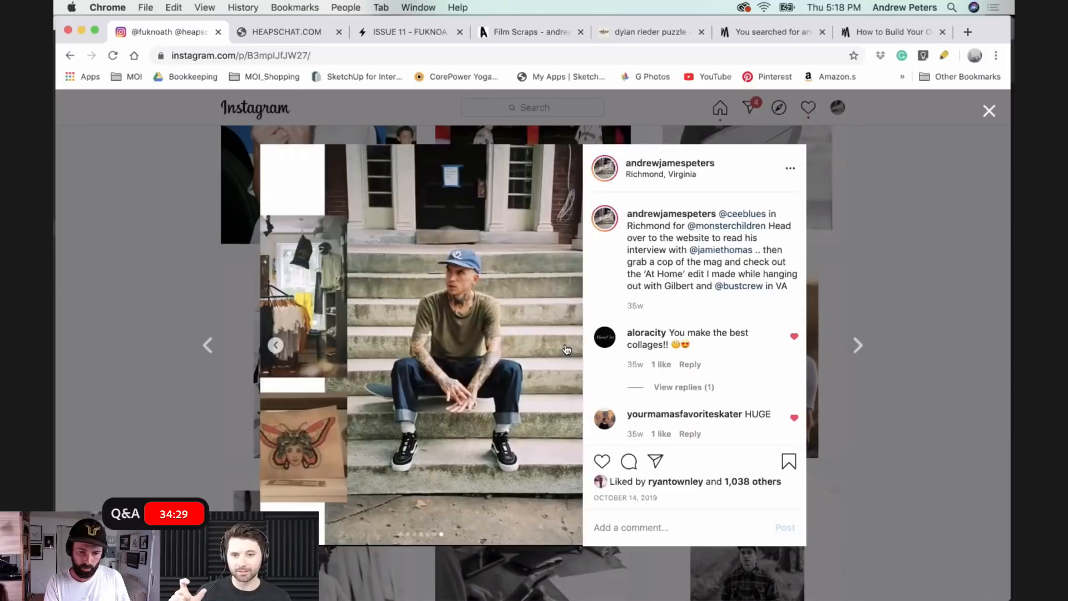
click(881, 198)
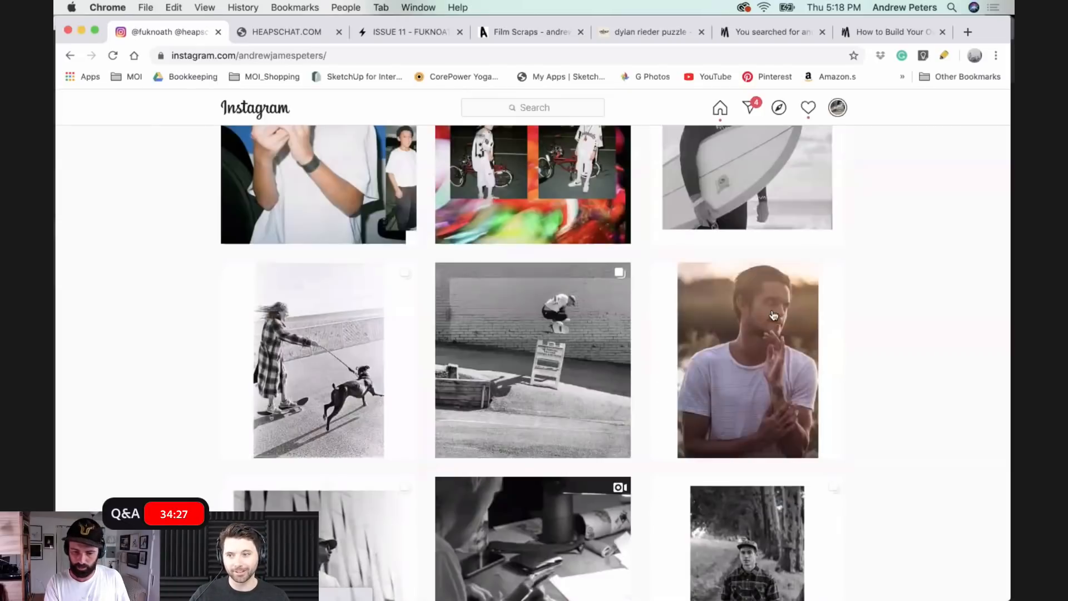
- Browse the profile grid to the Europe tour zine post, open it, view its carousel of zine spreads and close the post
scroll(773, 314, down, 6)
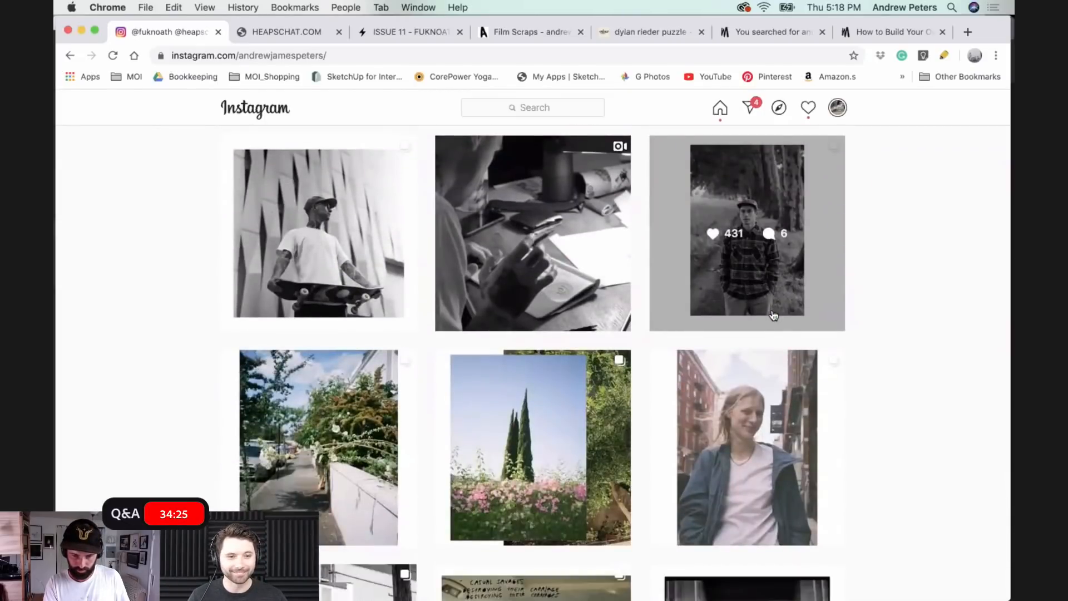
scroll(774, 315, up, 1)
scroll(774, 315, down, 5)
scroll(773, 309, up, 2)
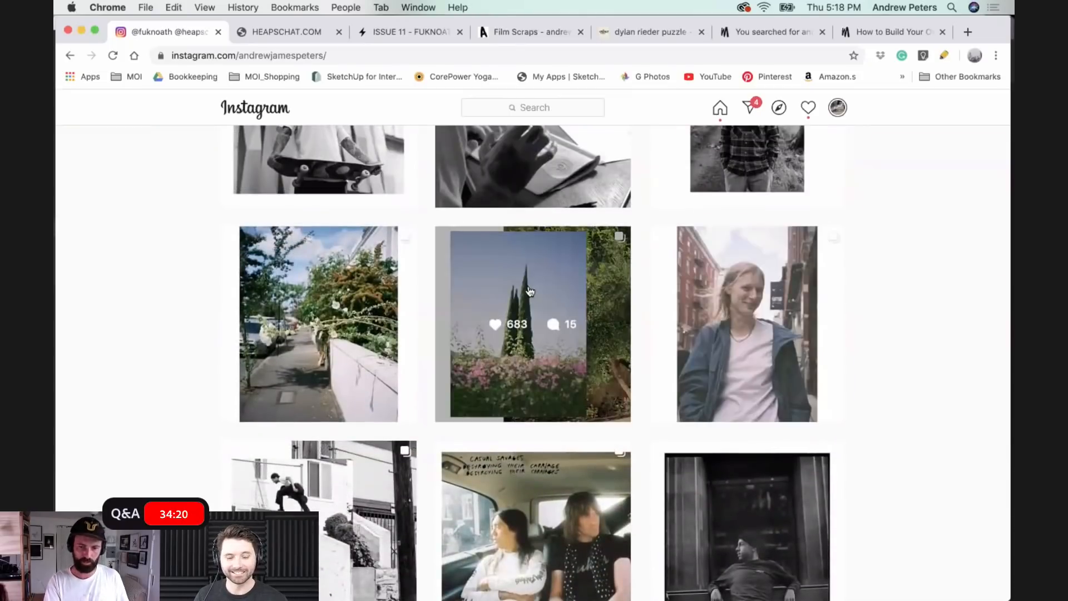
scroll(529, 290, down, 4)
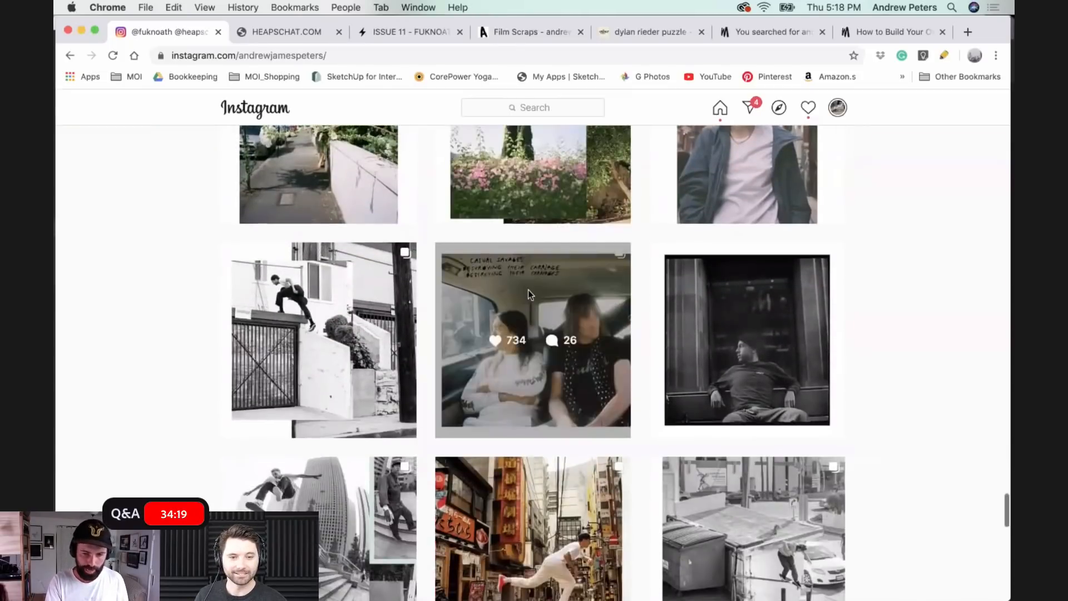
right_click(529, 290)
click(474, 287)
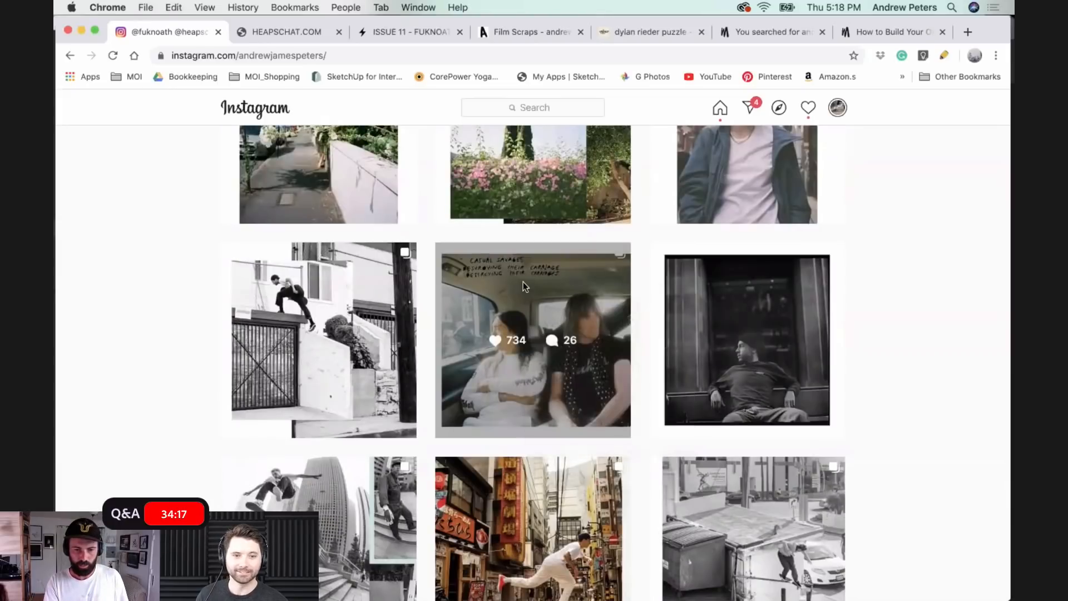
click(523, 282)
click(569, 346)
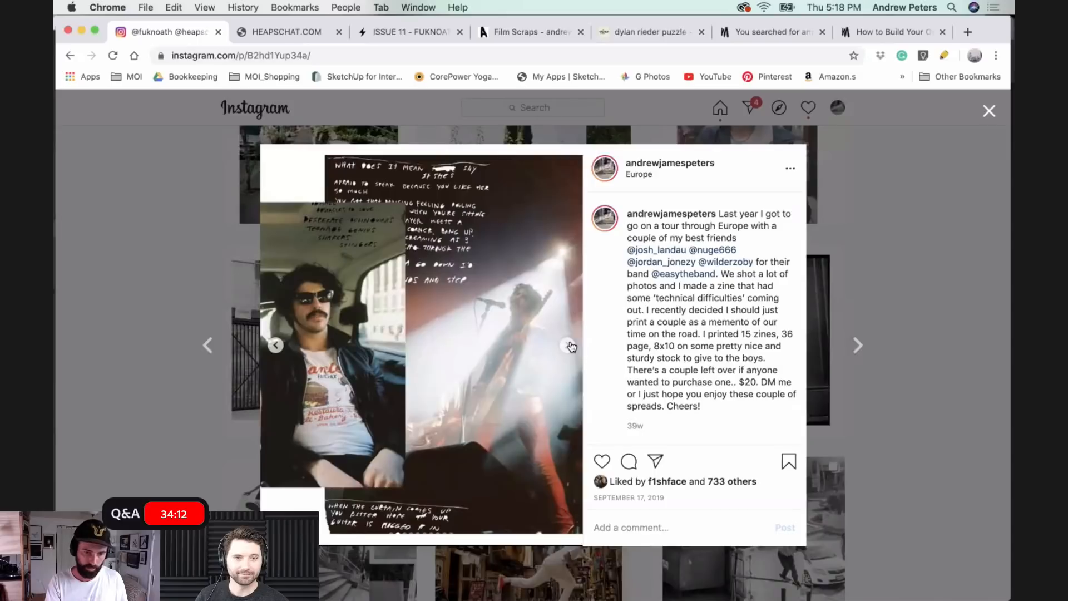
click(568, 346)
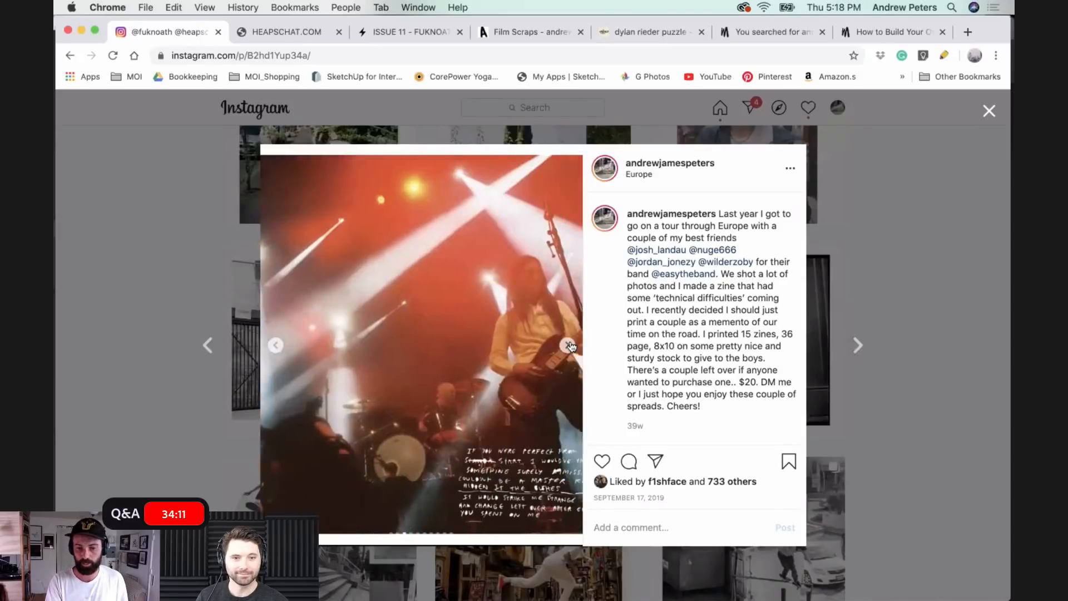
click(569, 346)
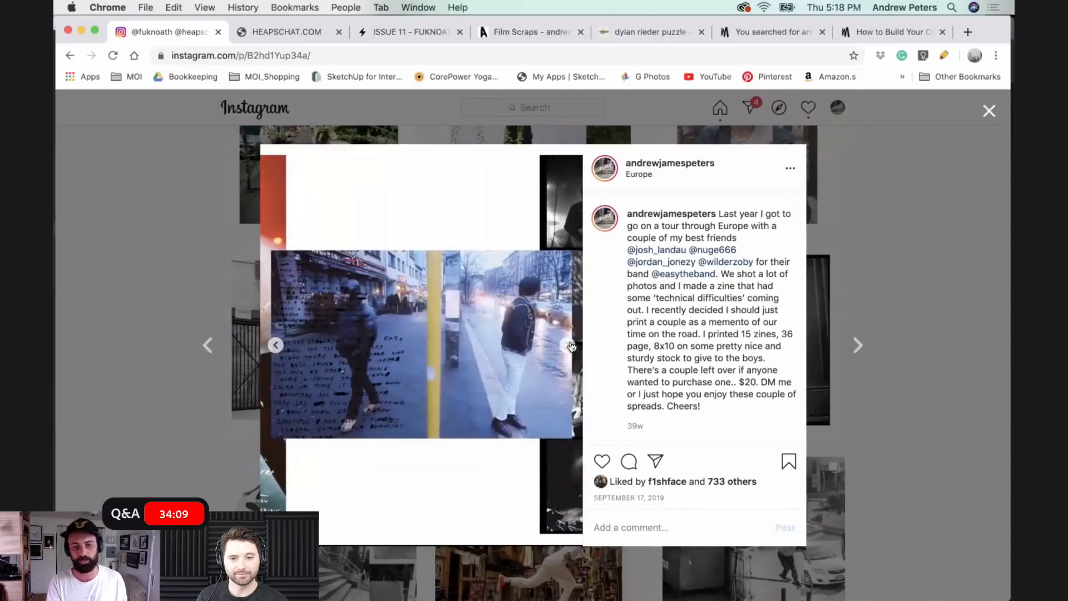
click(568, 346)
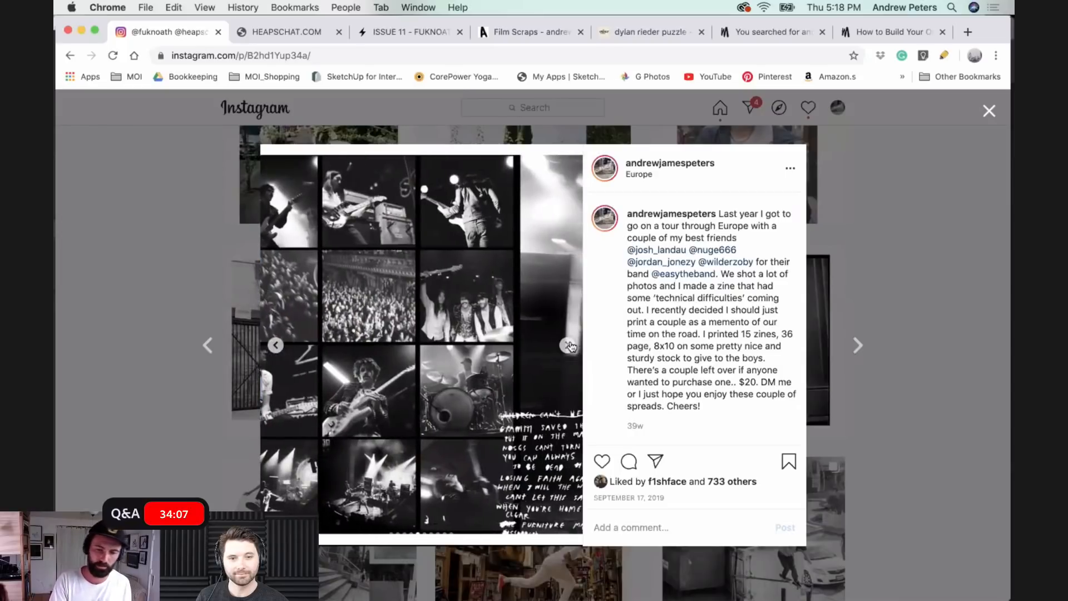
click(568, 346)
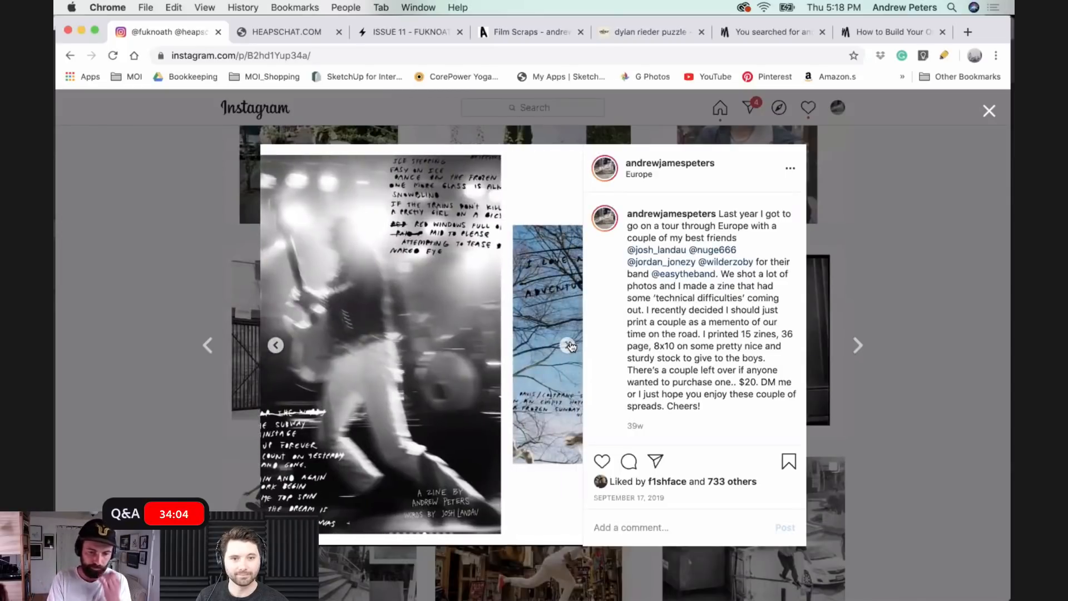
click(863, 207)
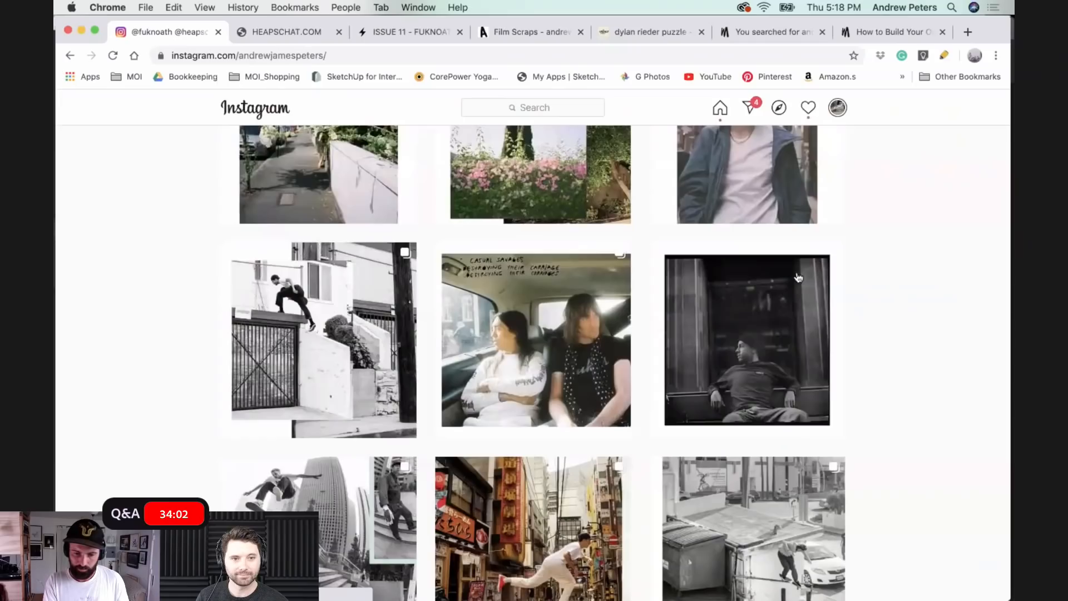
- Open the Tokyo, Japan adidas skateboarding weekend post, view its collage carousel through to the last image and close the post
scroll(746, 345, down, 6)
scroll(640, 367, up, 2)
click(539, 384)
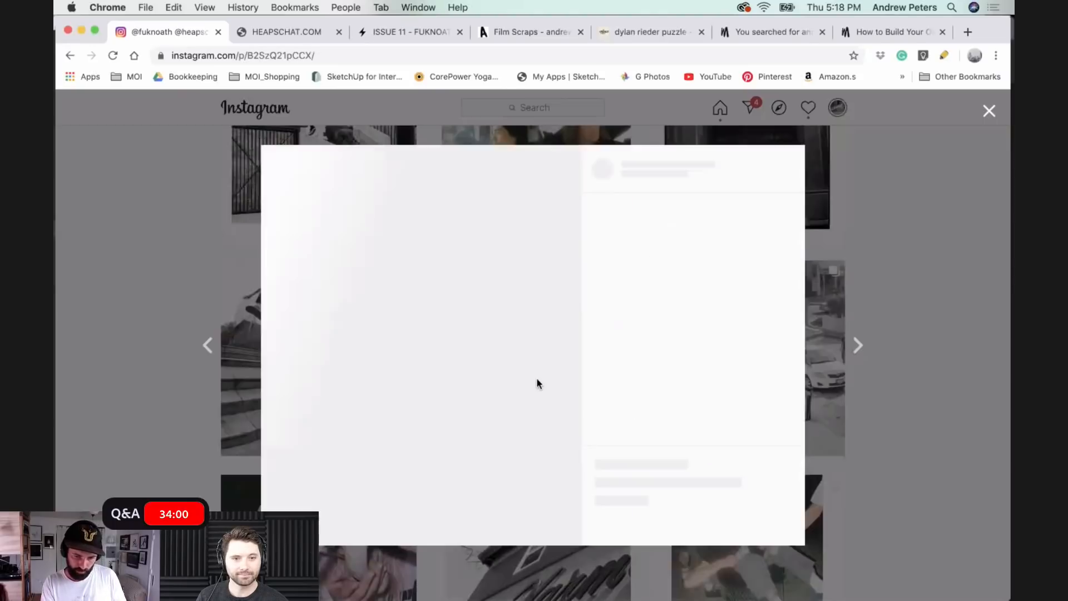
click(568, 345)
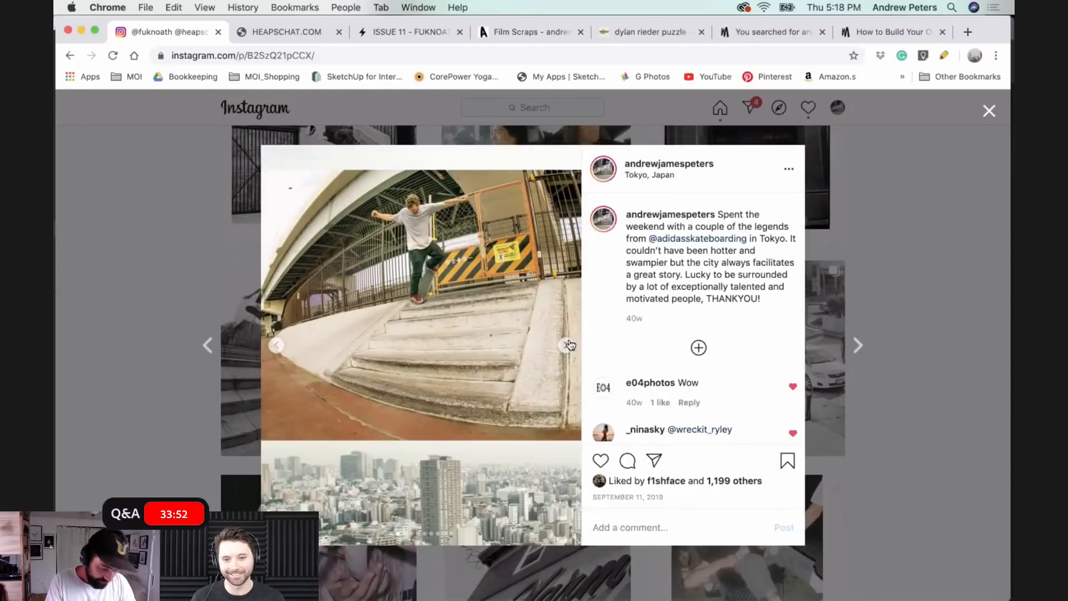
click(569, 345)
click(568, 345)
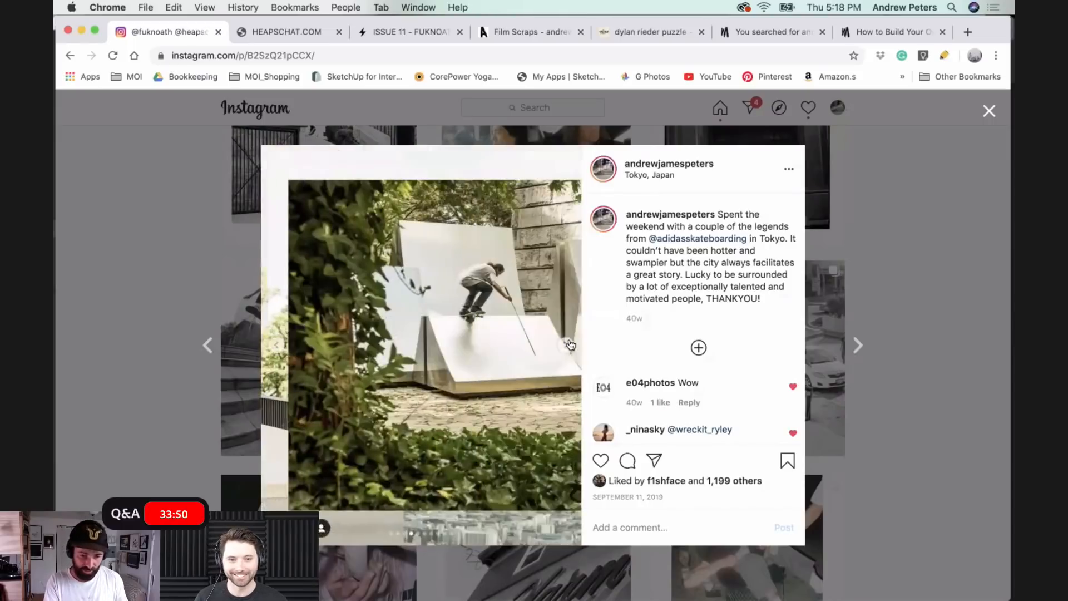
click(568, 345)
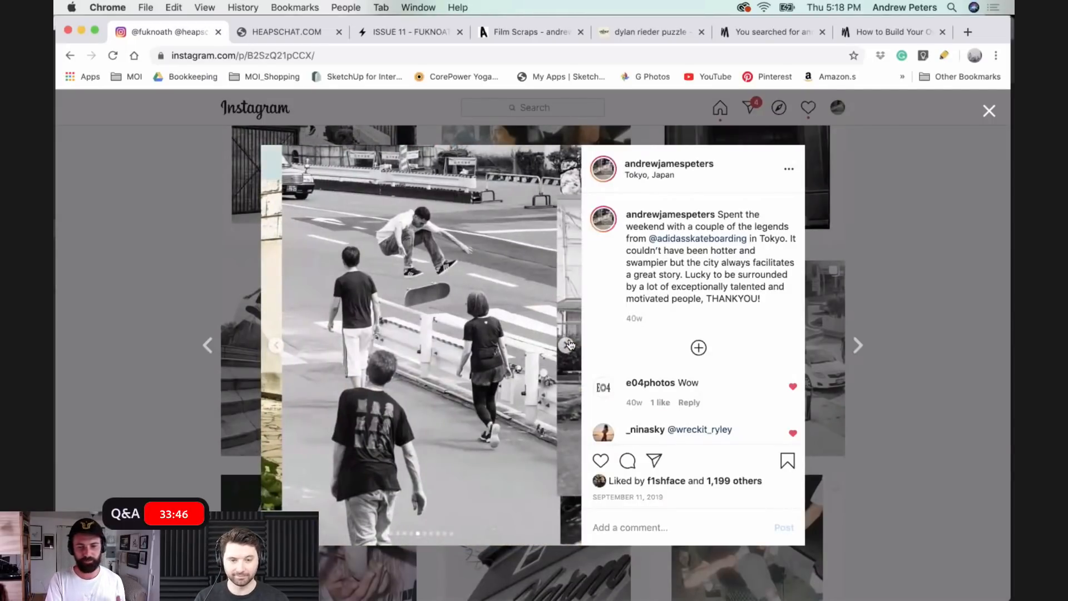
click(569, 345)
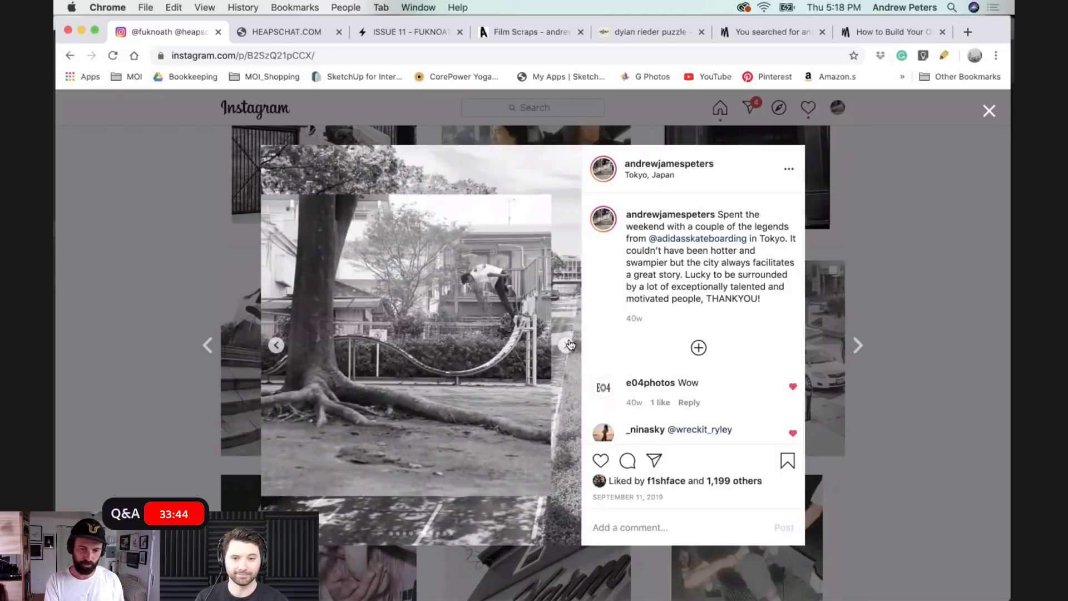
click(569, 345)
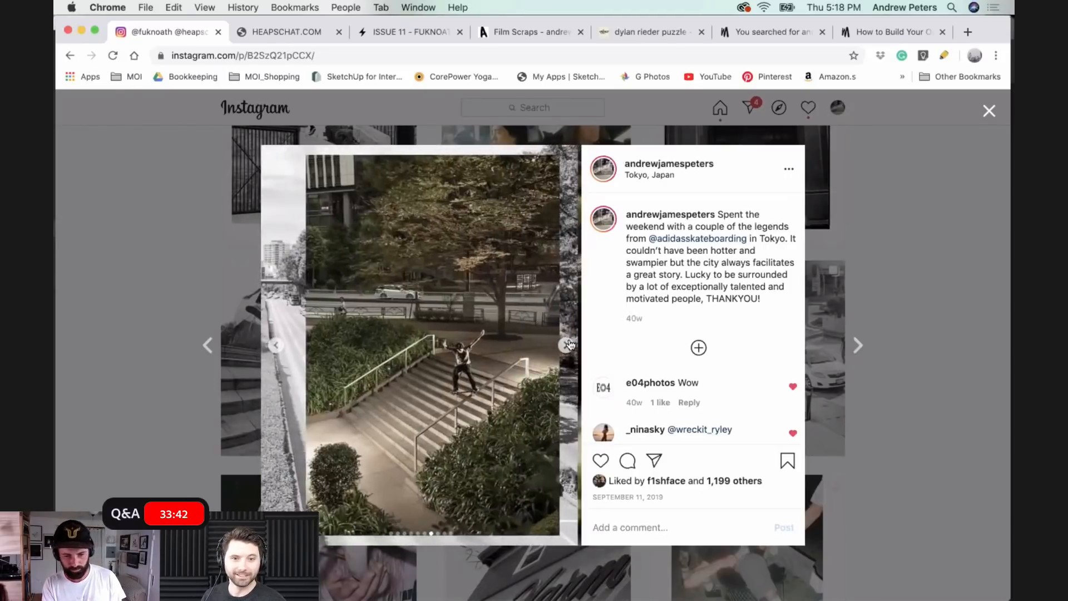
click(569, 346)
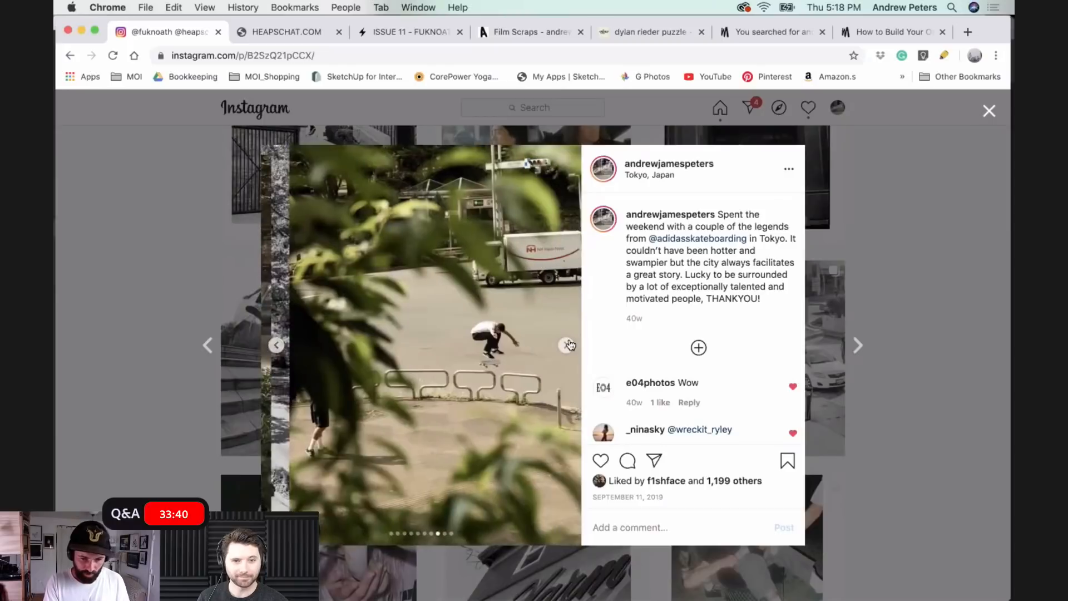
click(569, 345)
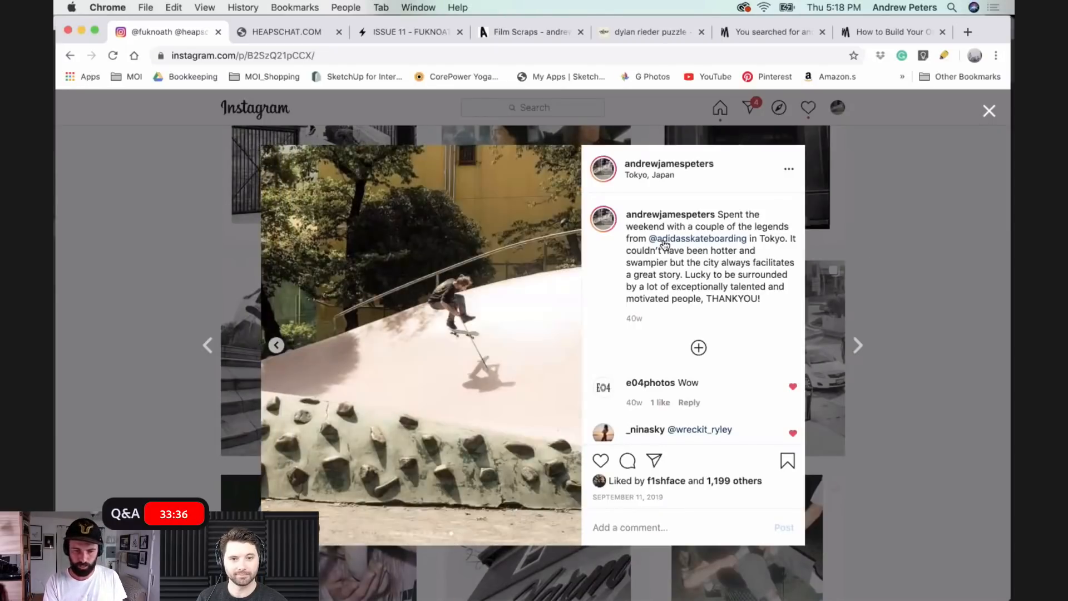
key(Escape)
- Switch to InDesign, start a new document and set its units to pixels
scroll(527, 430, down, 5)
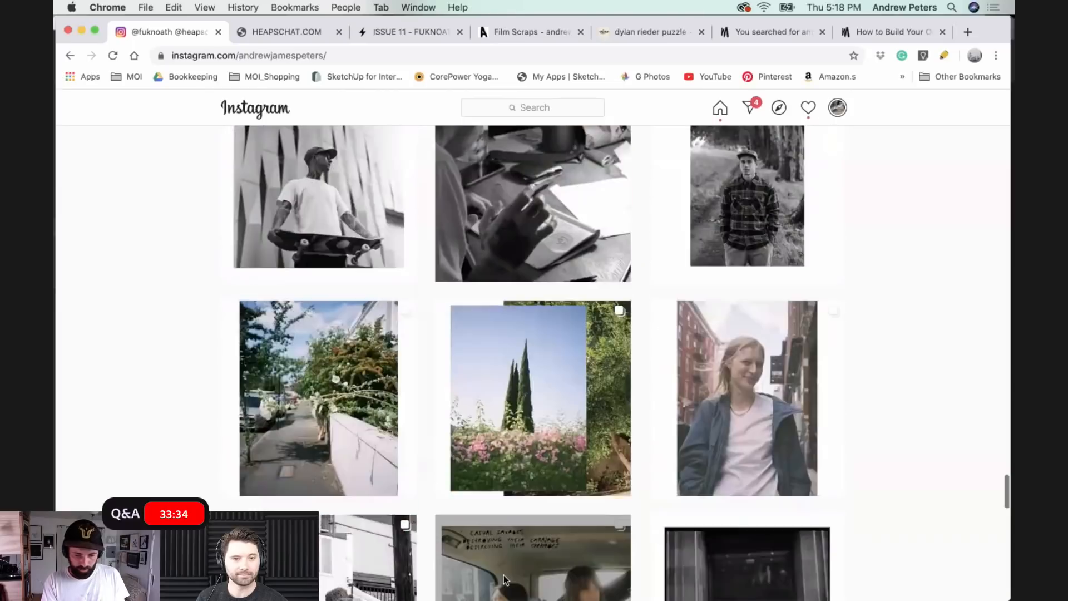
scroll(148, 112, up, 5)
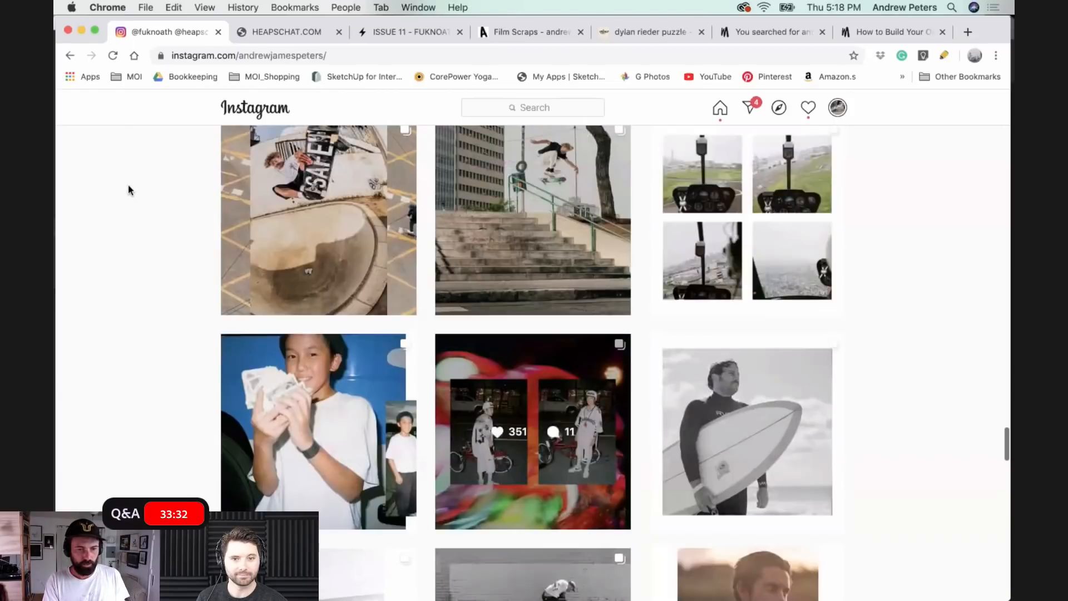
scroll(128, 189, up, 3)
key(super+Tab)
click(127, 185)
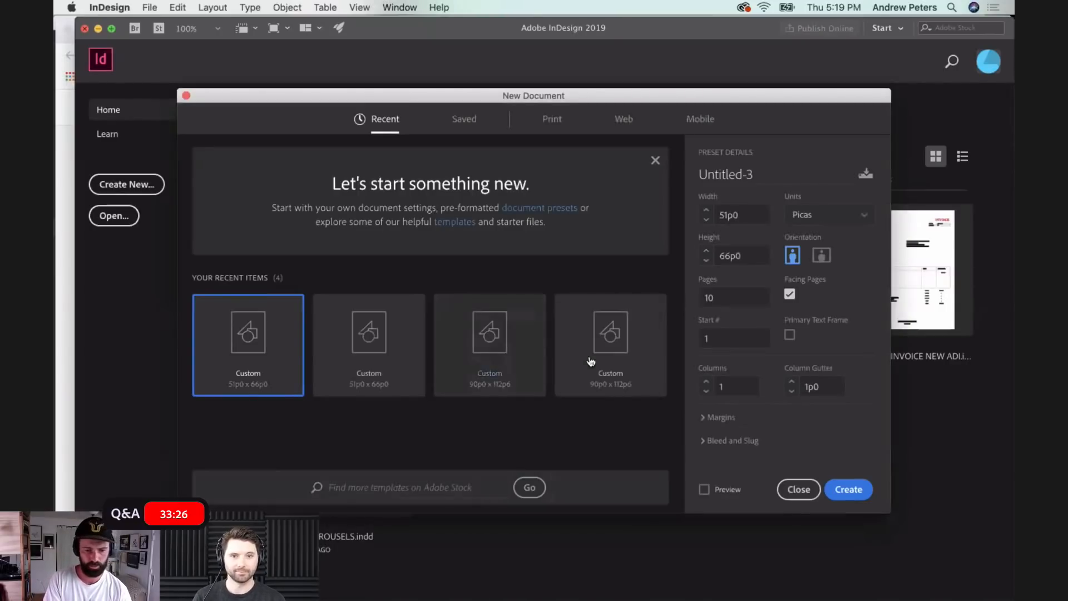
click(835, 217)
click(802, 401)
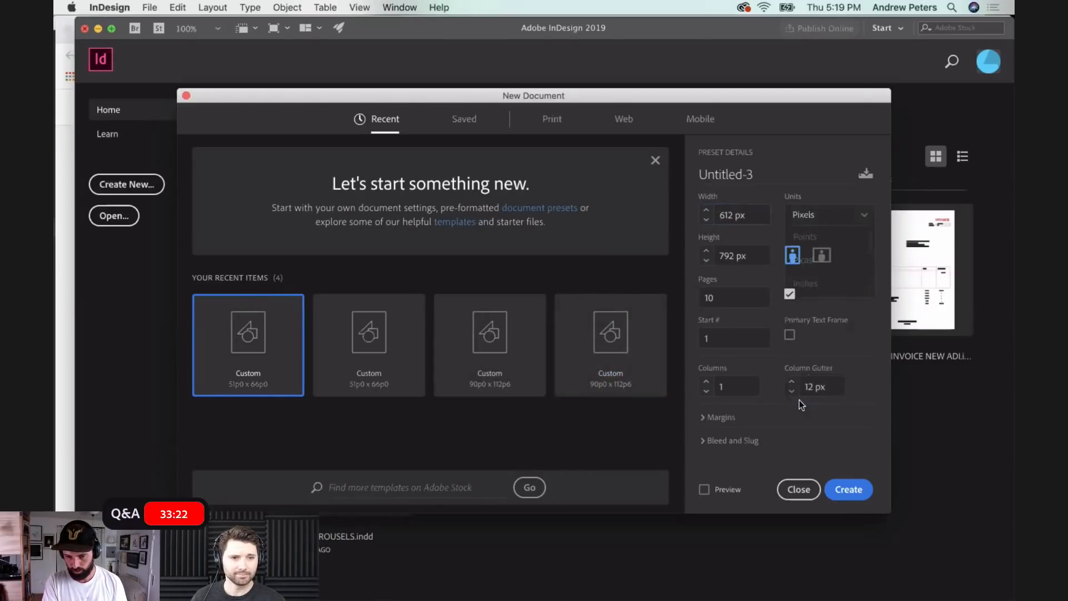
- Set the new document's height to 1350 px and its width to 1080 px
double_click(735, 257)
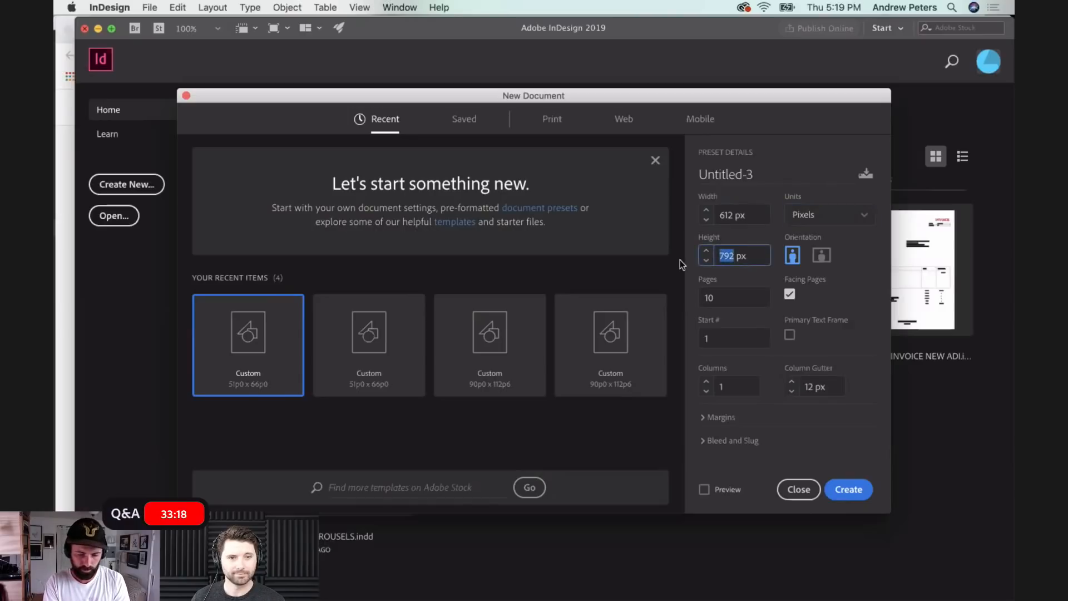
text(1350)
double_click(731, 213)
text(1000)
key(BackSpace)
key(BackSpace)
text(80)
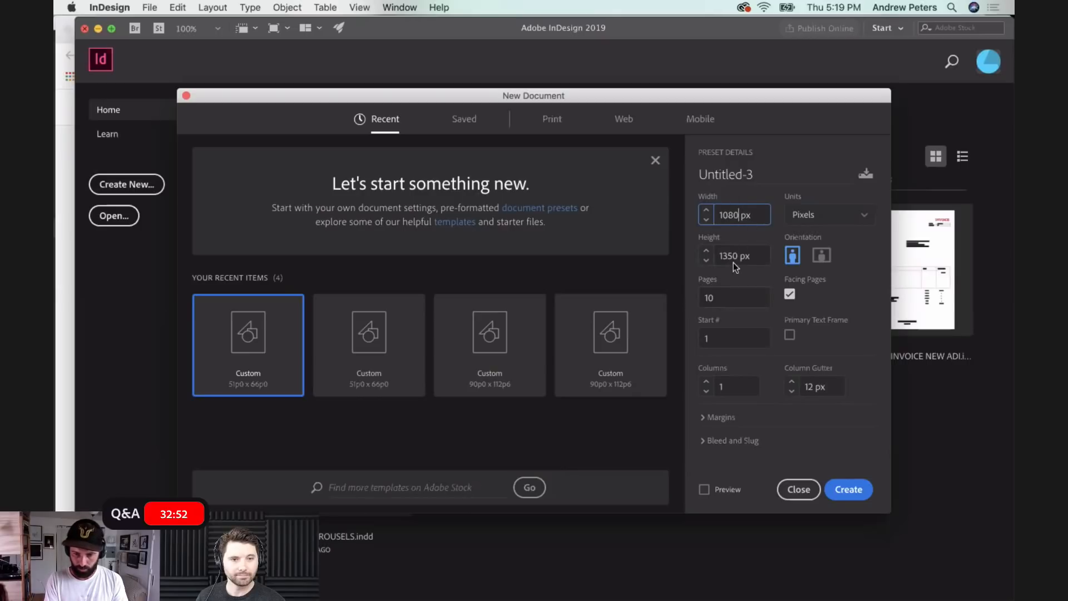
- Create the document with 10 facing pages and collapse the PDF Comments panel
click(717, 296)
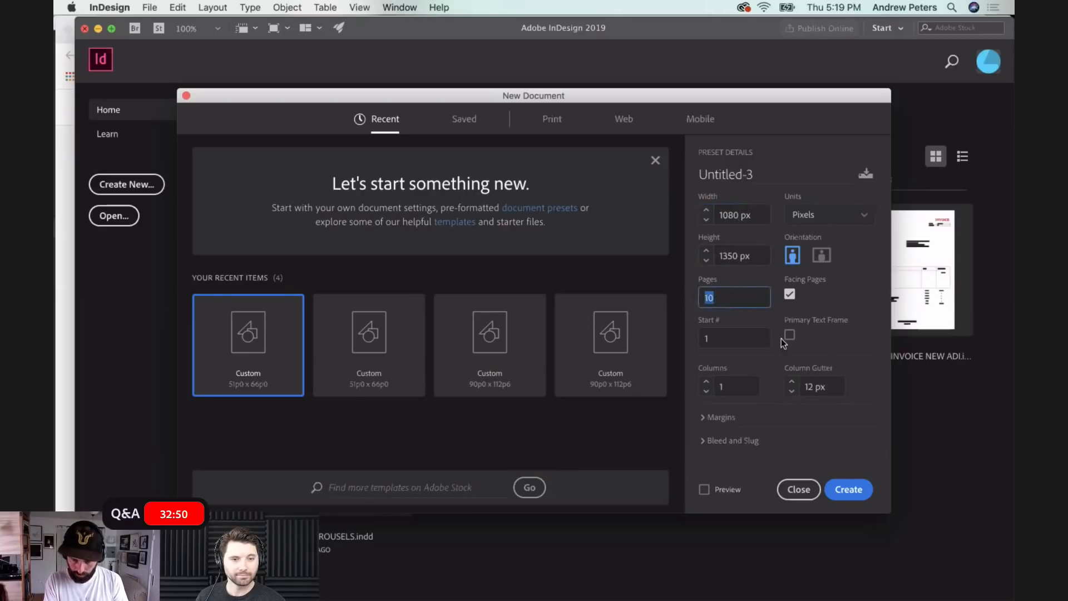
click(848, 490)
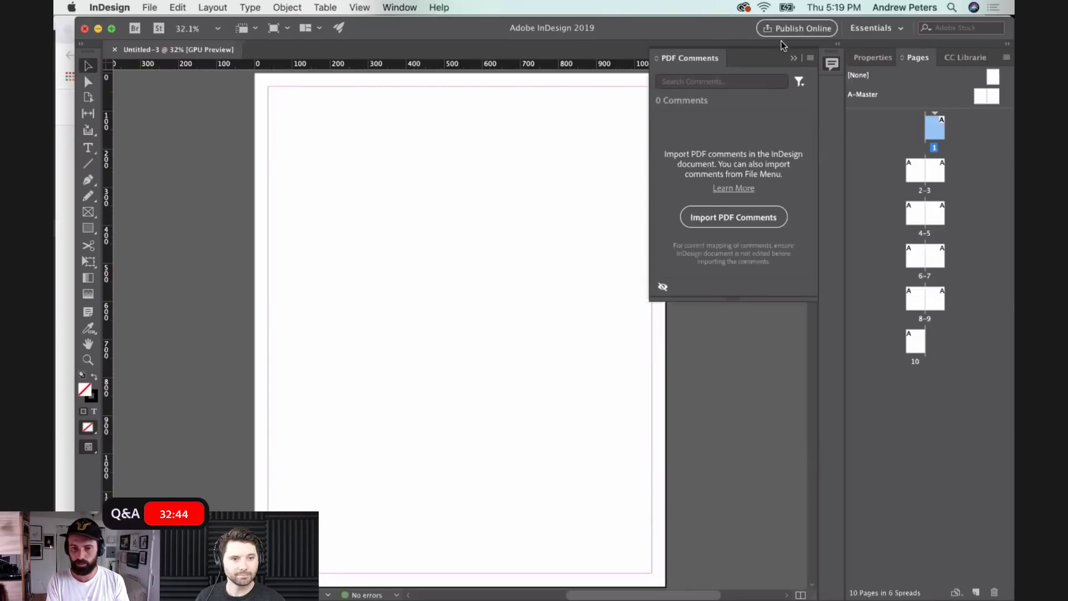
click(795, 59)
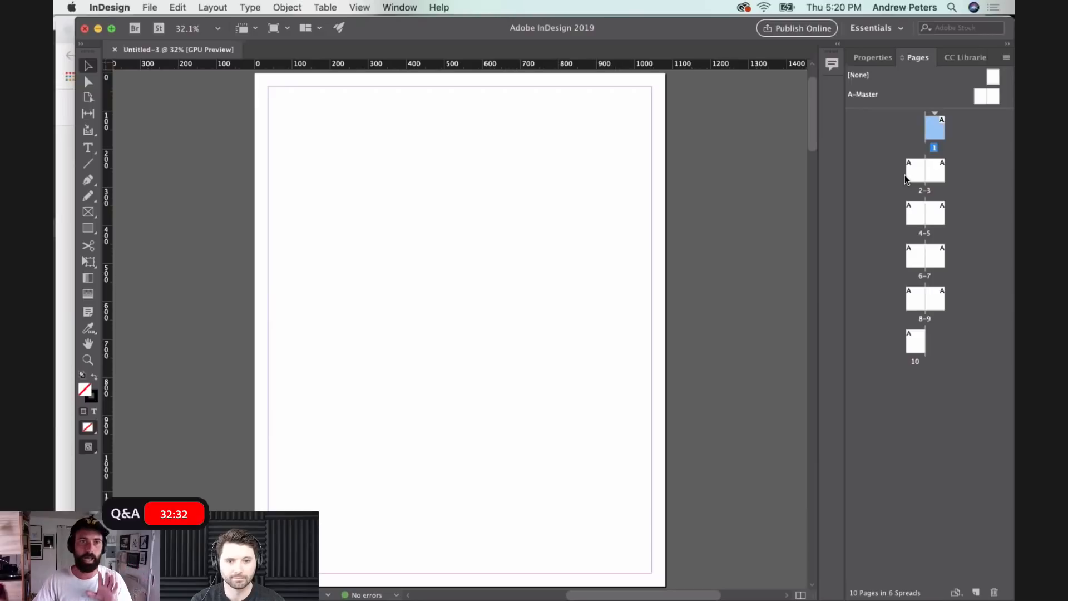
- Disable document page shuffling and join all ten pages side by side into a single spread
right_click(937, 137)
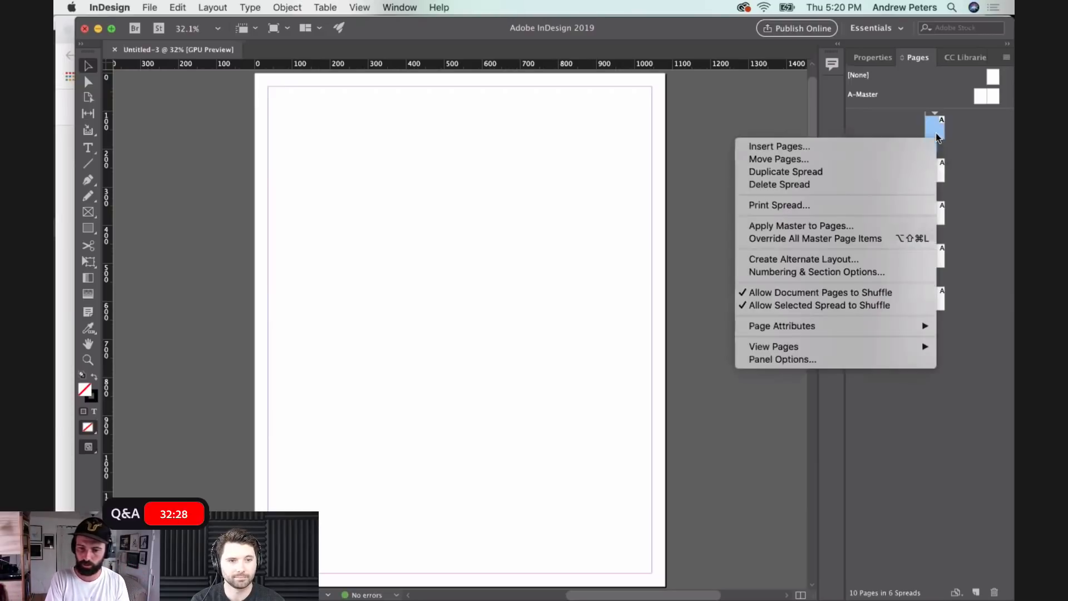
click(852, 293)
drag(911, 171, 982, 134)
drag(917, 177, 964, 135)
drag(928, 179, 972, 144)
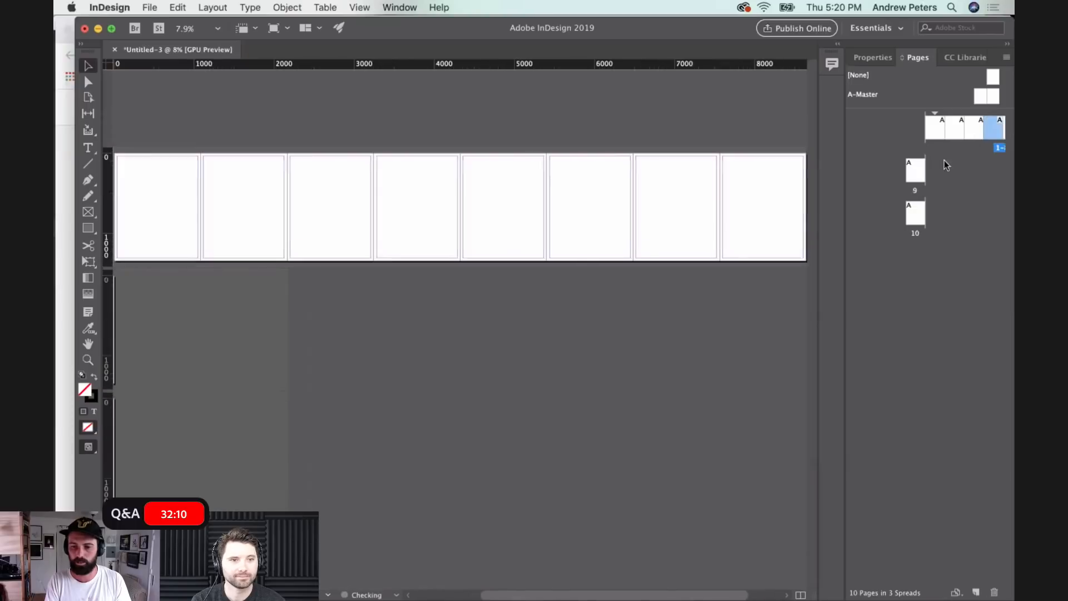
drag(916, 177, 976, 135)
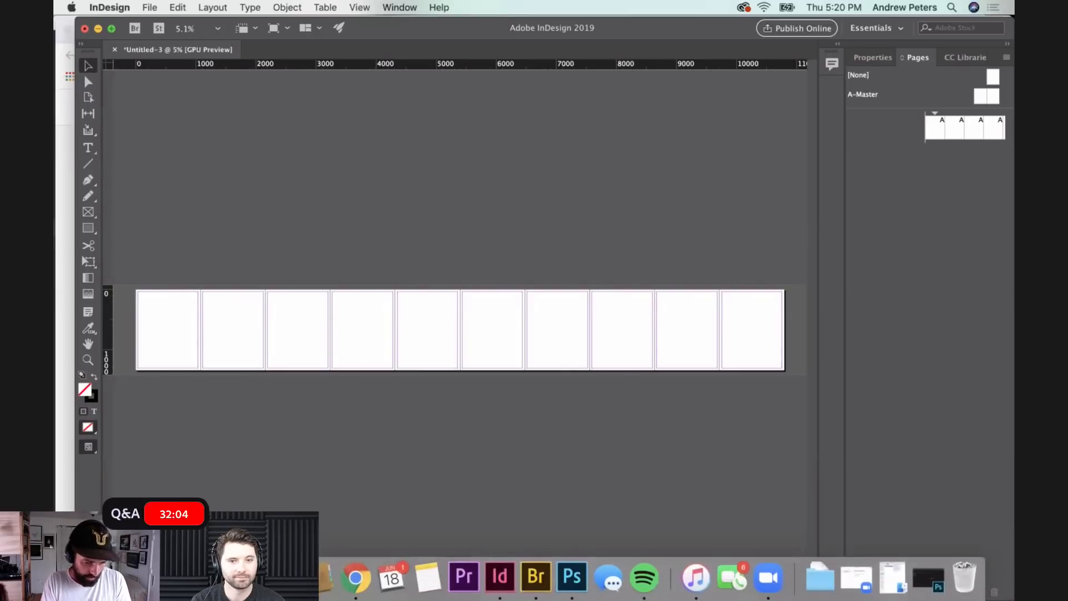
- Switch to Finder, open the RILEY PHOTOS folder inside CAROUSELS, move the window aside and select the BS OVERCROOK TIFF photo
click(893, 579)
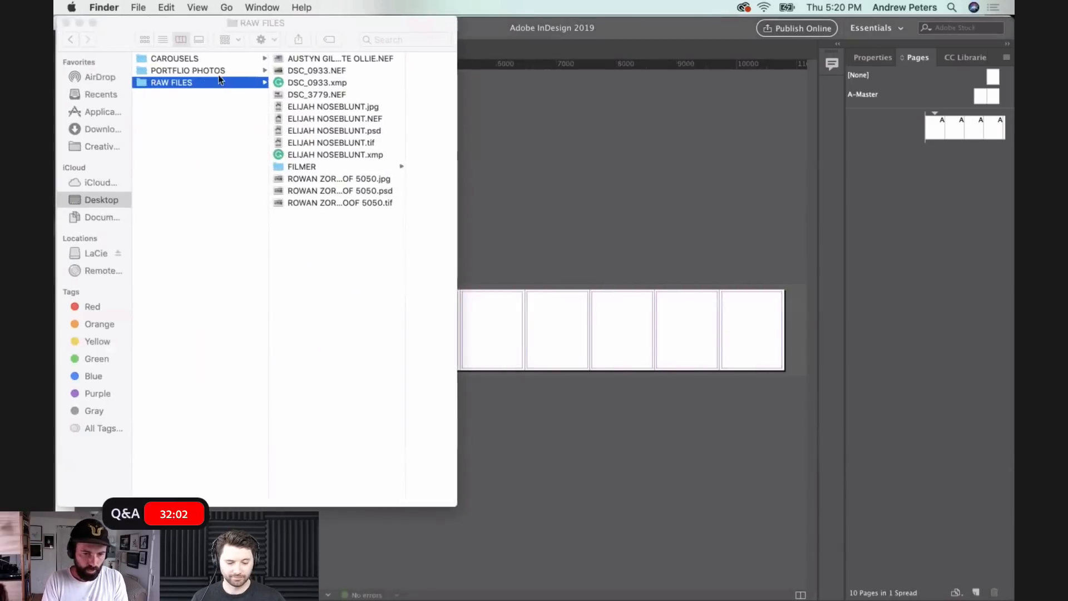
click(181, 58)
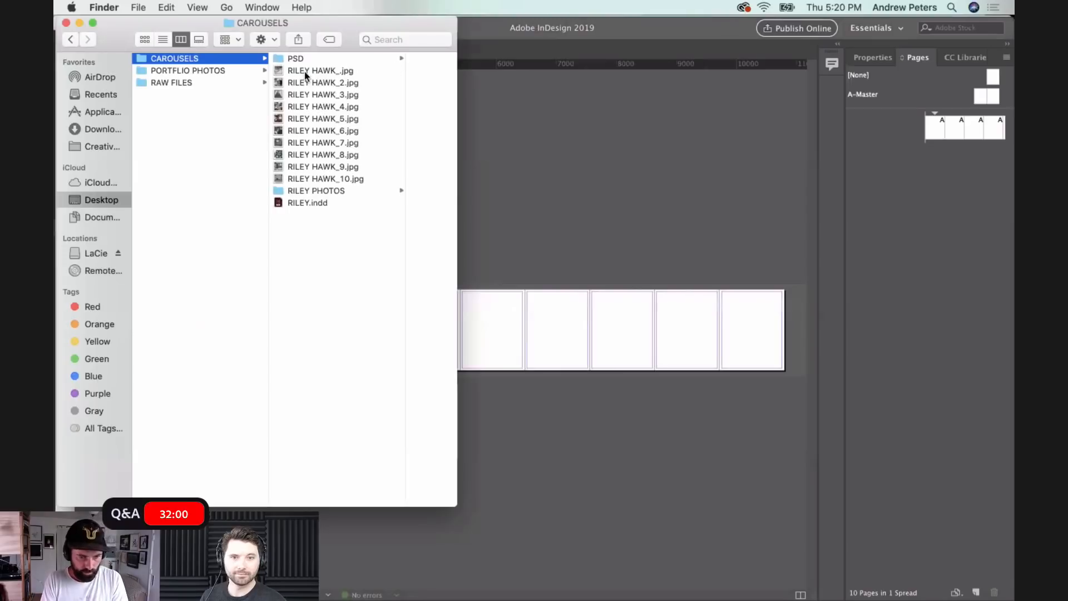
click(306, 191)
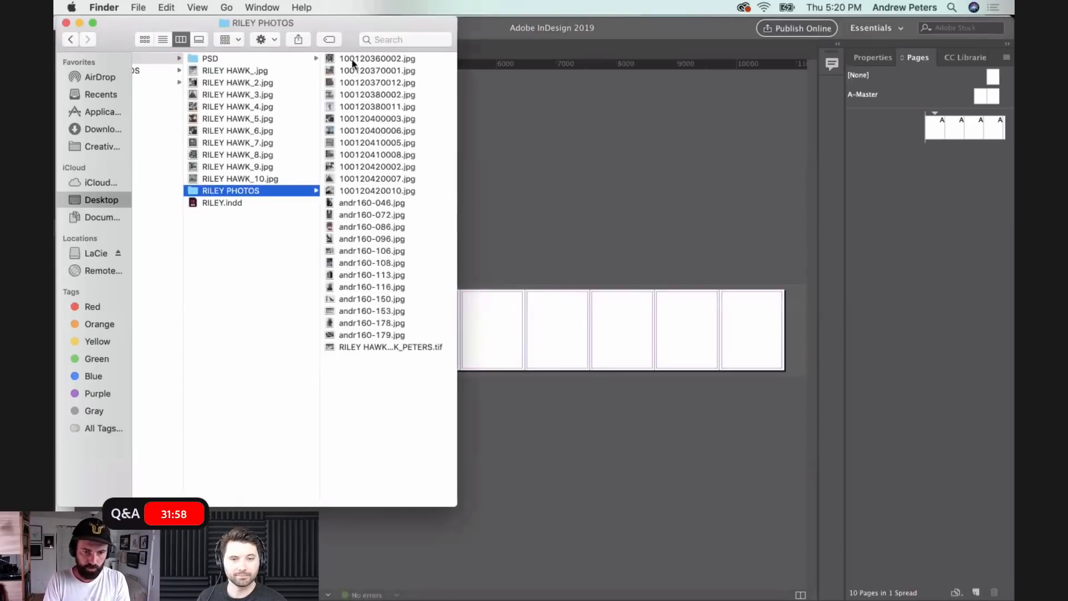
drag(299, 22, 736, 19)
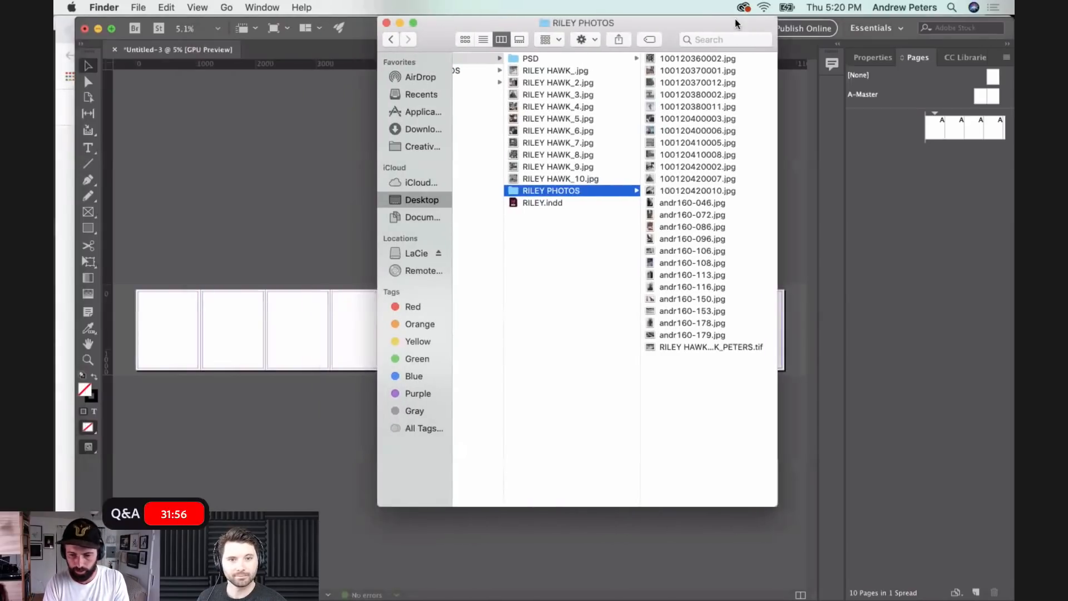
click(816, 346)
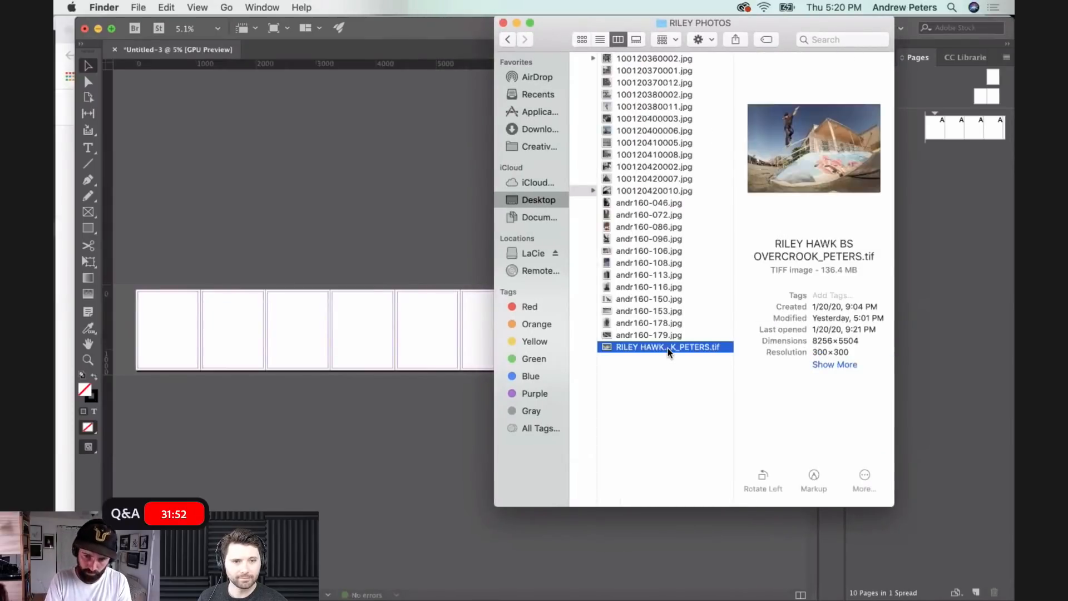
- Bring the BS OVERCROOK TIFF photo from Finder into the InDesign document and place it over the first two pages
click(230, 304)
mouse_move(328, 600)
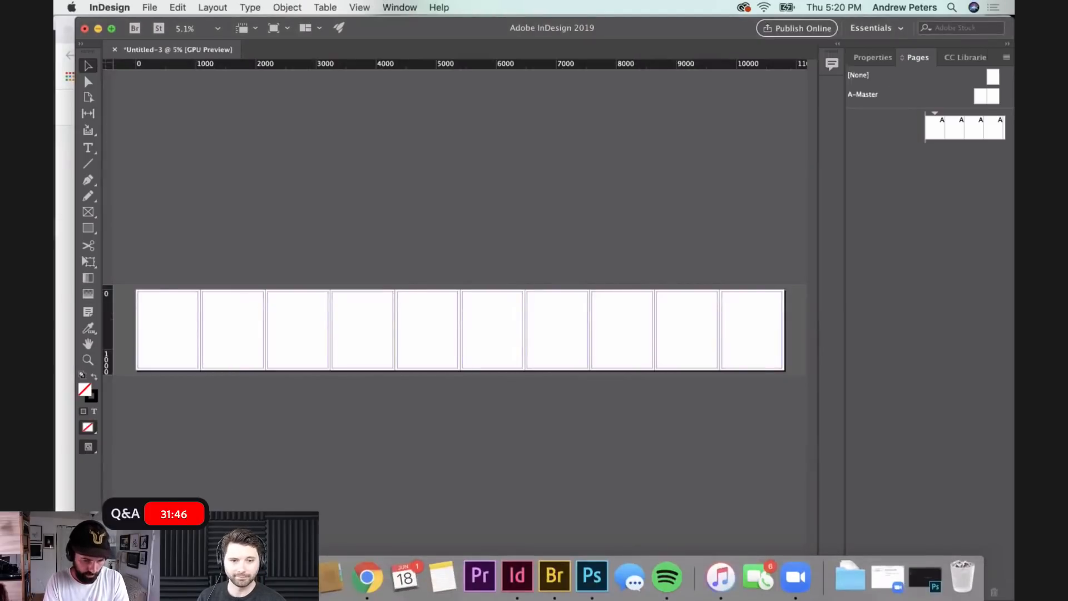
click(107, 577)
drag(632, 348, 158, 304)
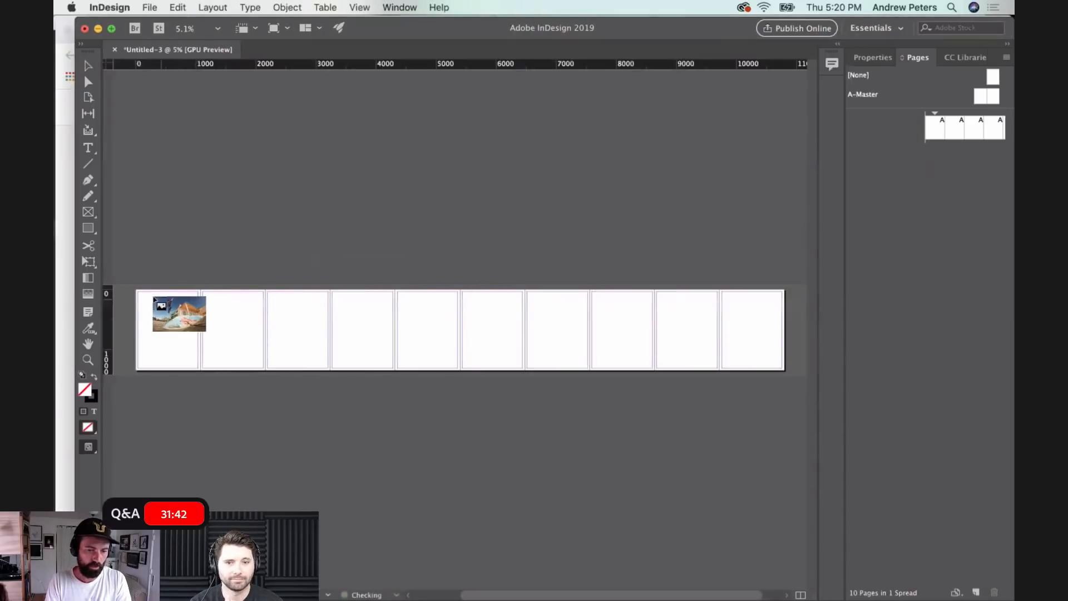
click(146, 291)
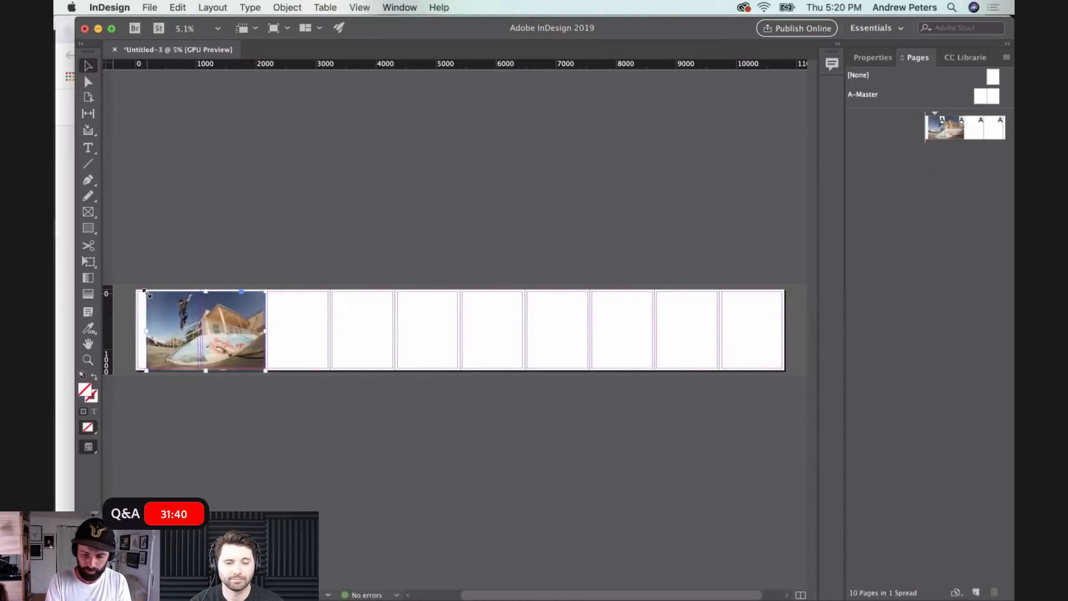
- Align the skate photo with the first page's top-left corner and scale it up proportionally to cover the first two pages
key(super+equal)
key(super+equal)
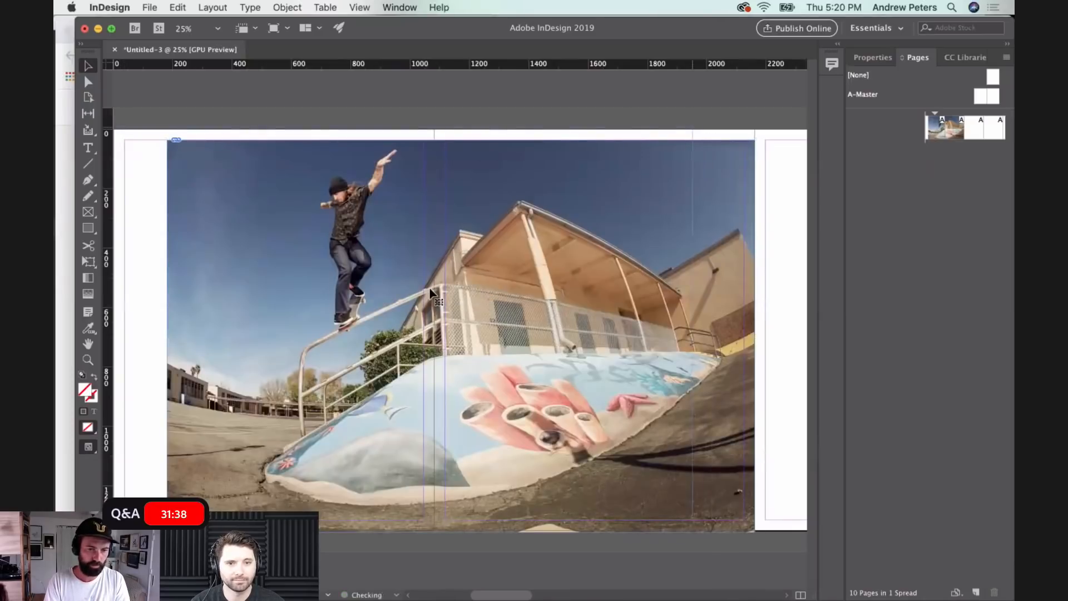
drag(492, 301, 431, 289)
scroll(430, 288, left, 2)
mouse_move(352, 287)
mouse_down()
mouse_move(362, 298)
mouse_move(357, 290)
mouse_move(371, 290)
mouse_up()
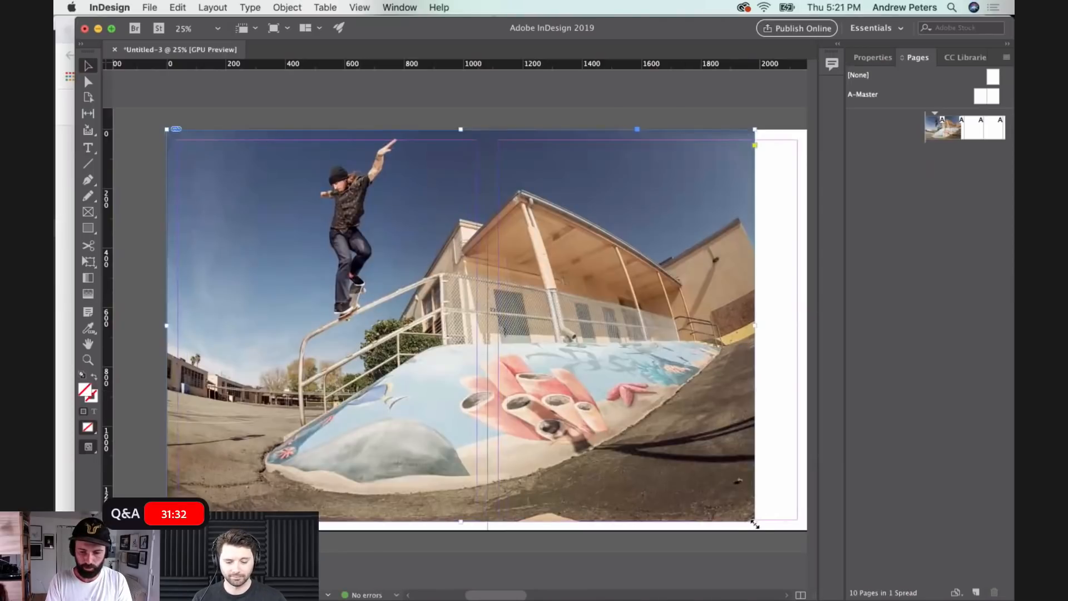
drag(755, 521, 699, 535)
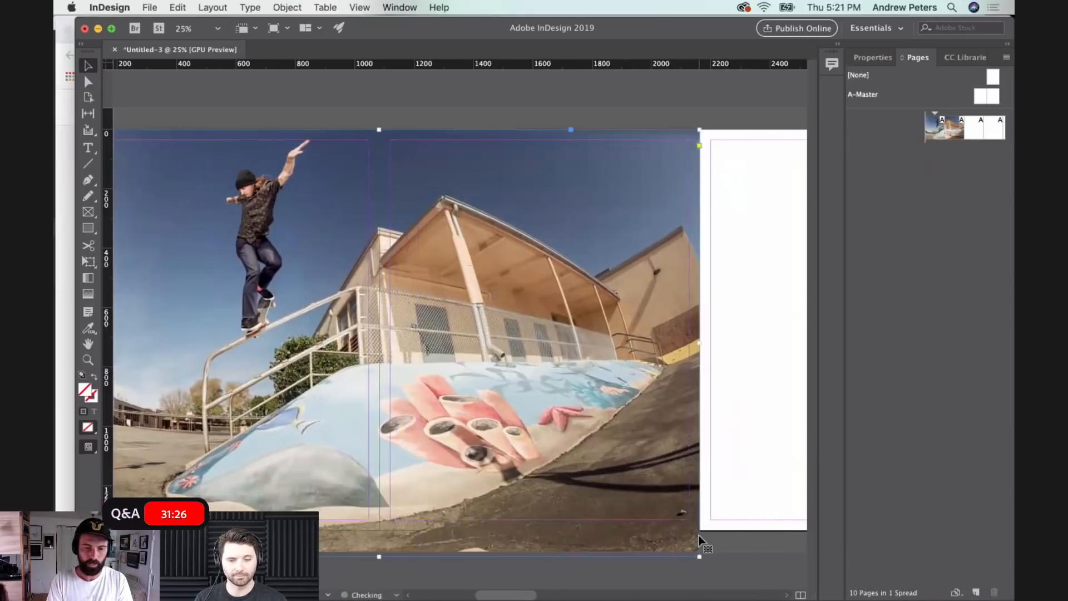
- Shift the skate photo about 200 px past the first page's left edge and scale it down to the page height
scroll(618, 406, left, 5)
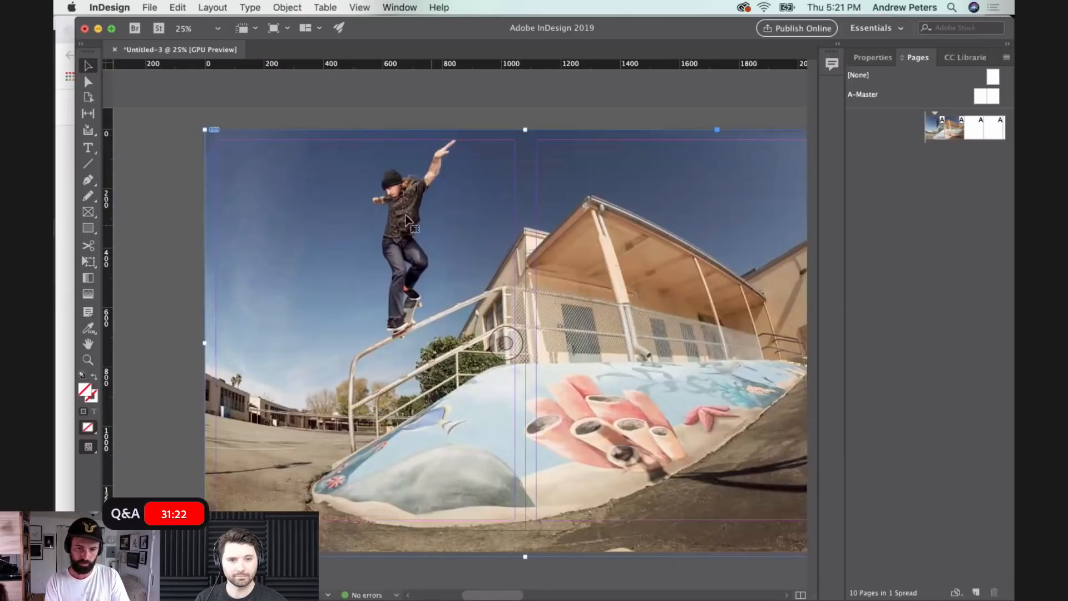
drag(405, 243, 347, 243)
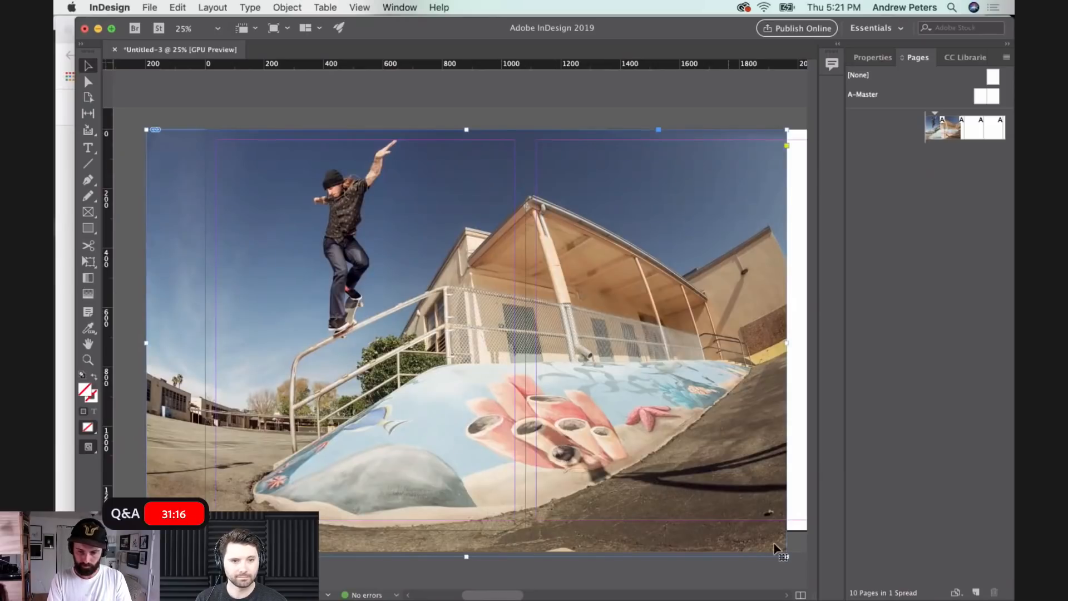
drag(786, 557, 748, 530)
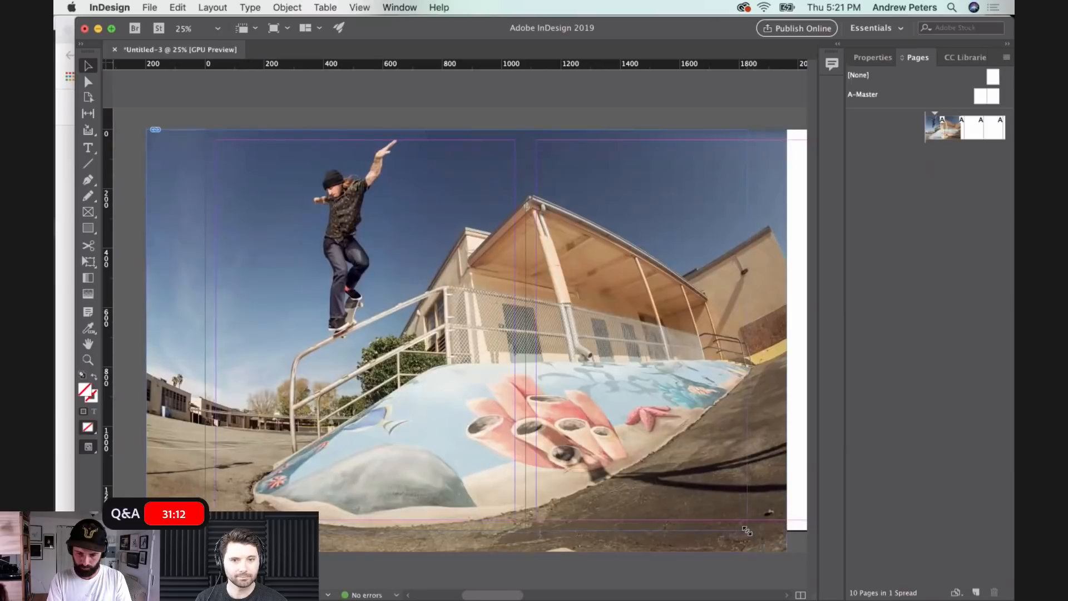
- Switch the document to Preview mode to hide guides and frame edges
key(w)
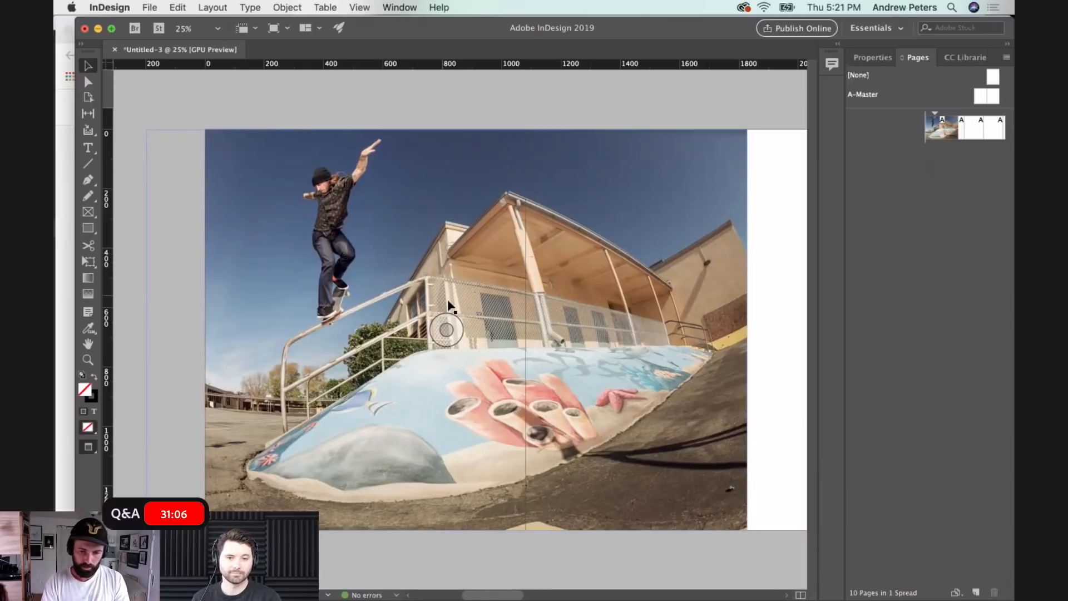
scroll(449, 305, right, 2)
key(super+minus)
scroll(449, 305, right, 1)
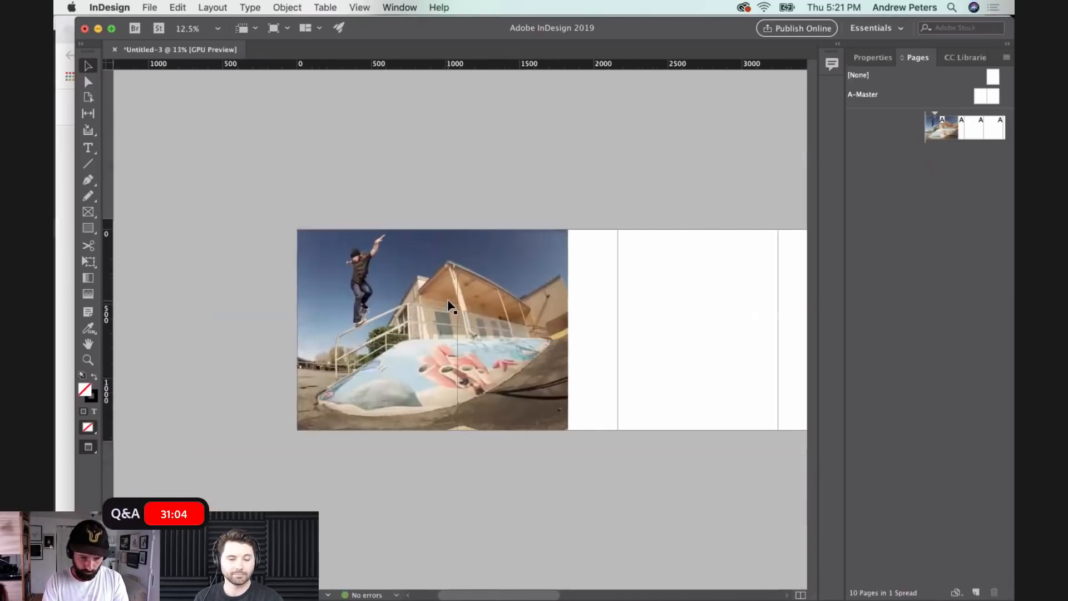
click(106, 577)
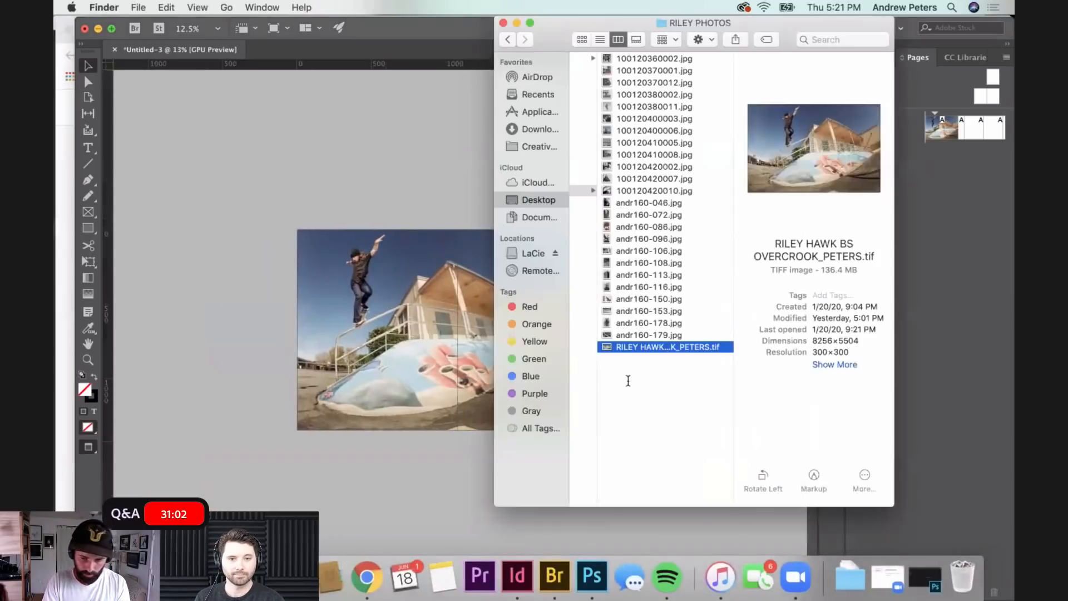
click(648, 104)
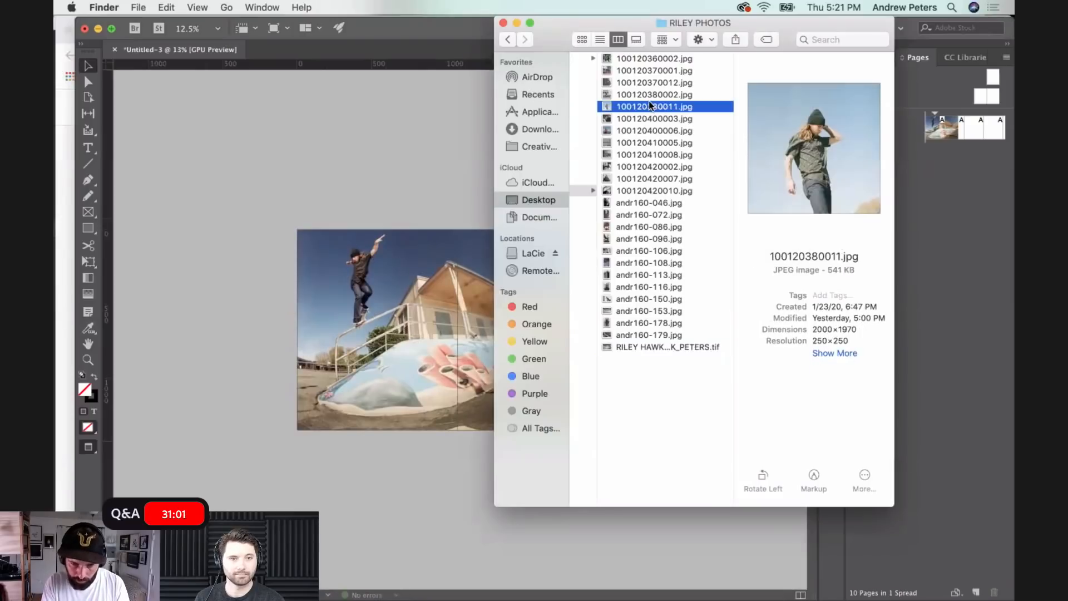
super+click(633, 192)
super+click(644, 70)
super+click(625, 227)
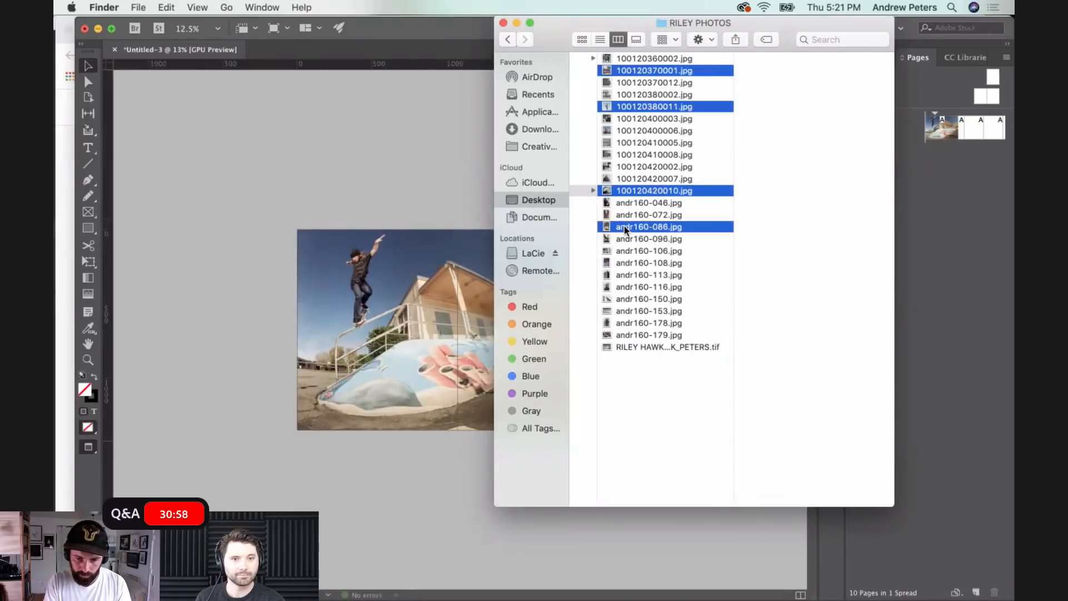
super+click(625, 286)
super+click(629, 251)
super+click(625, 323)
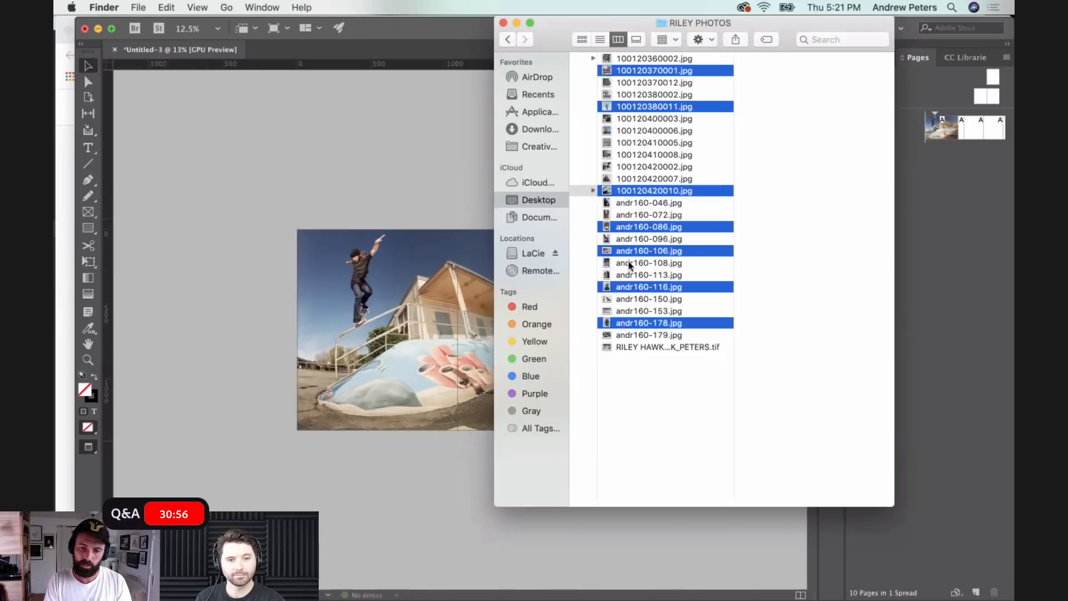
super+click(639, 143)
- Bring the selected photos into InDesign and place them in a stack across the boundary of pages two and three
drag(638, 141, 430, 153)
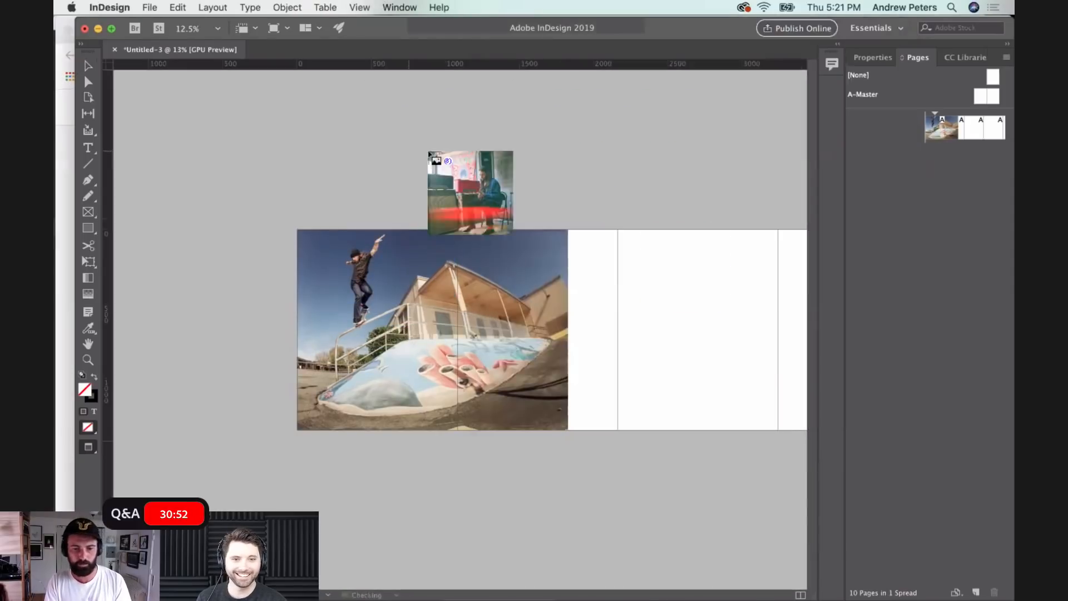
click(605, 230)
click(605, 230)
click(605, 230)
click(605, 230)
click(605, 230)
click(605, 230)
click(605, 229)
click(605, 230)
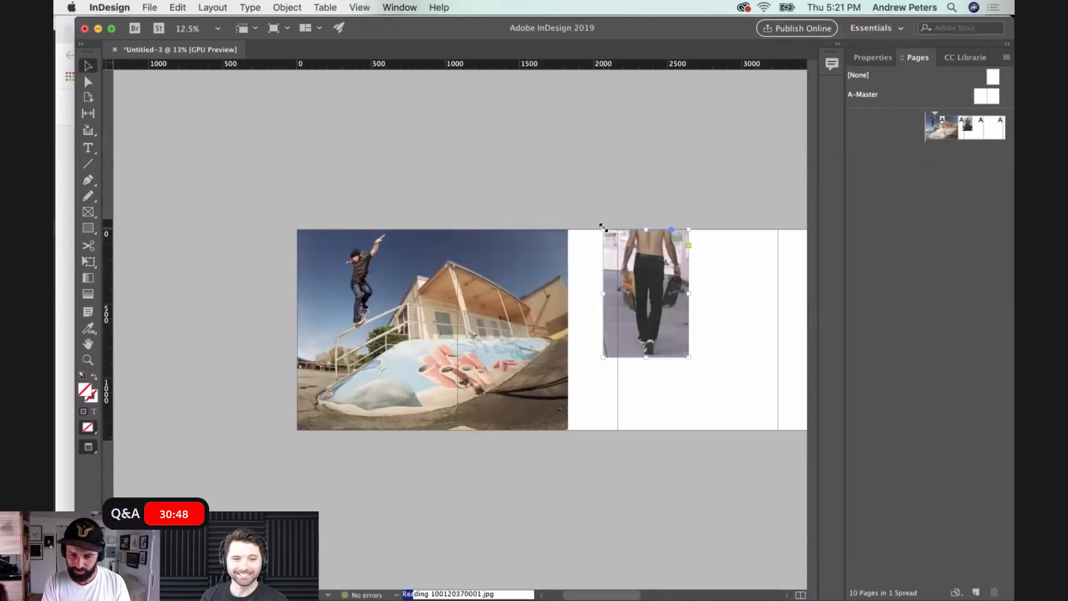
- Spread the walking, fence, van driver and black-and-white building photos from the stack onto the pages beyond it
scroll(604, 227, right, 5)
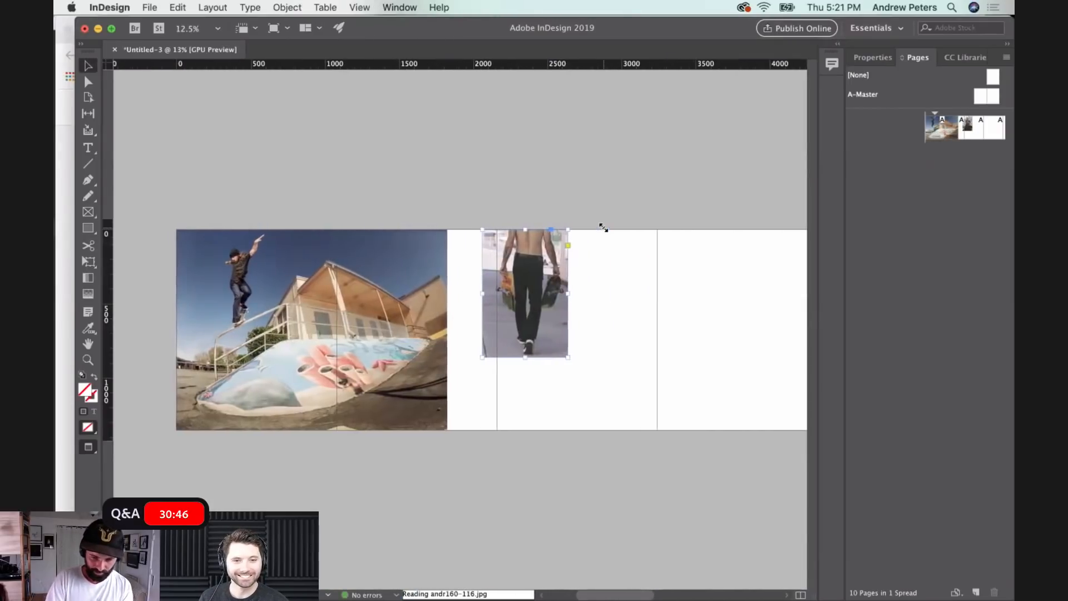
scroll(604, 228, right, 4)
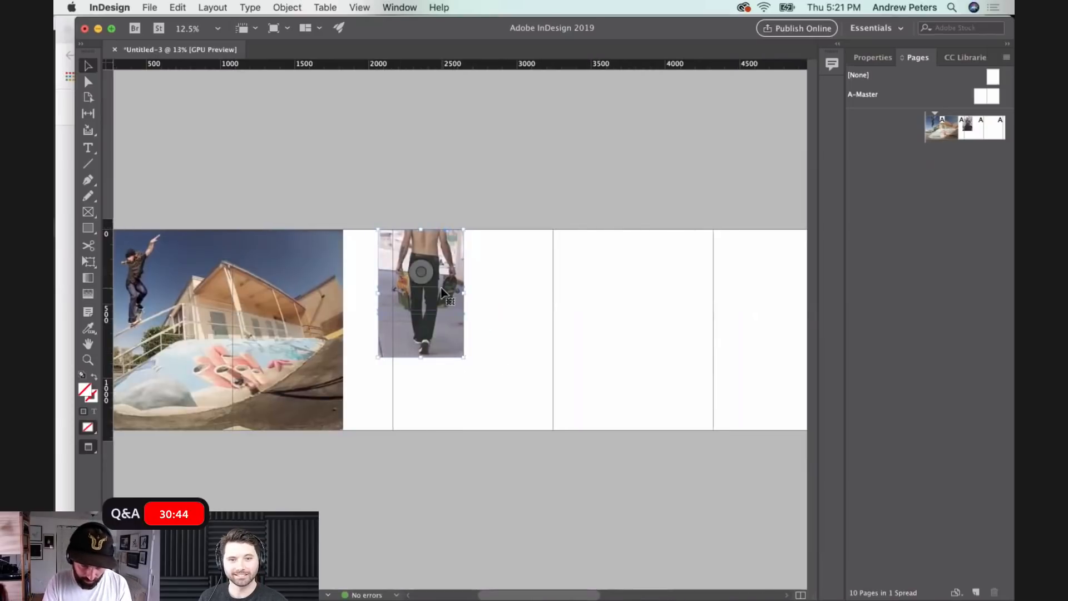
drag(425, 346, 604, 363)
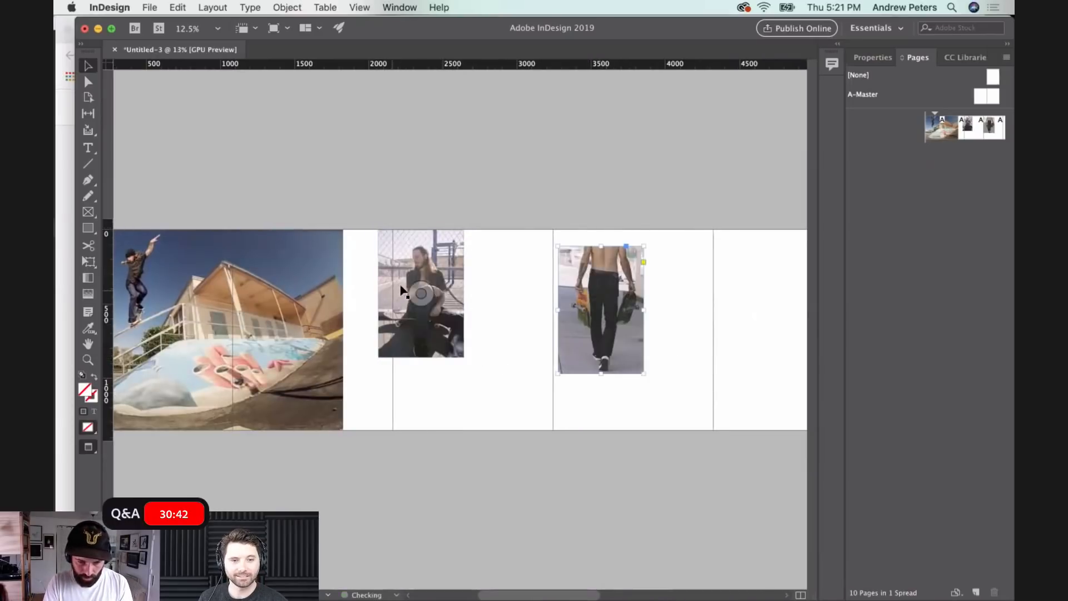
drag(396, 321, 527, 356)
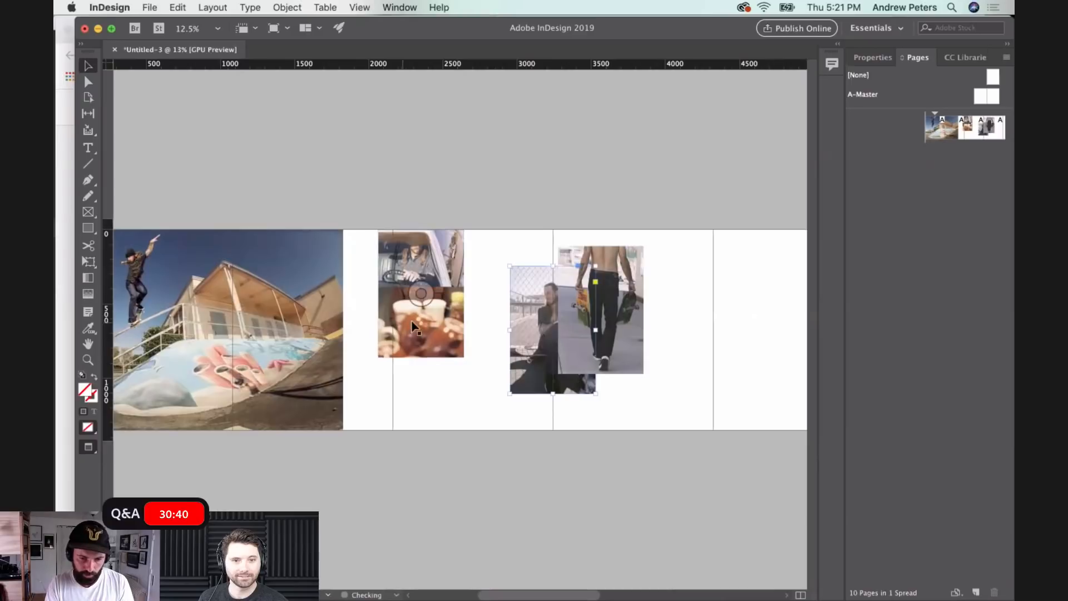
drag(452, 257, 746, 262)
drag(458, 306, 696, 376)
- Butt the black-and-white skateboarding photo against the first photo's right edge and enlarge it beyond the page height
drag(419, 300, 622, 428)
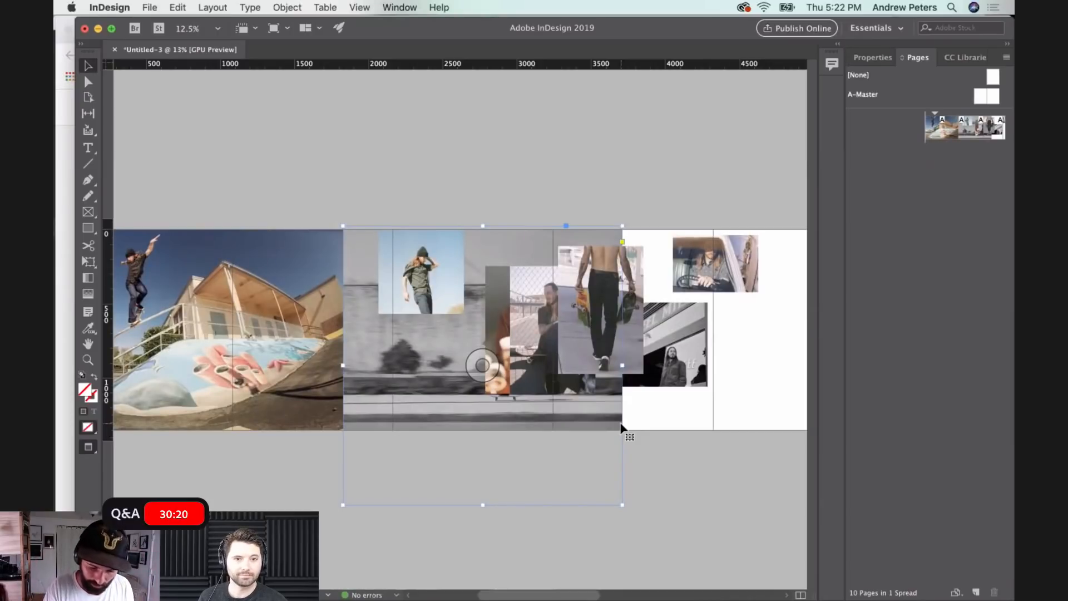
click(764, 412)
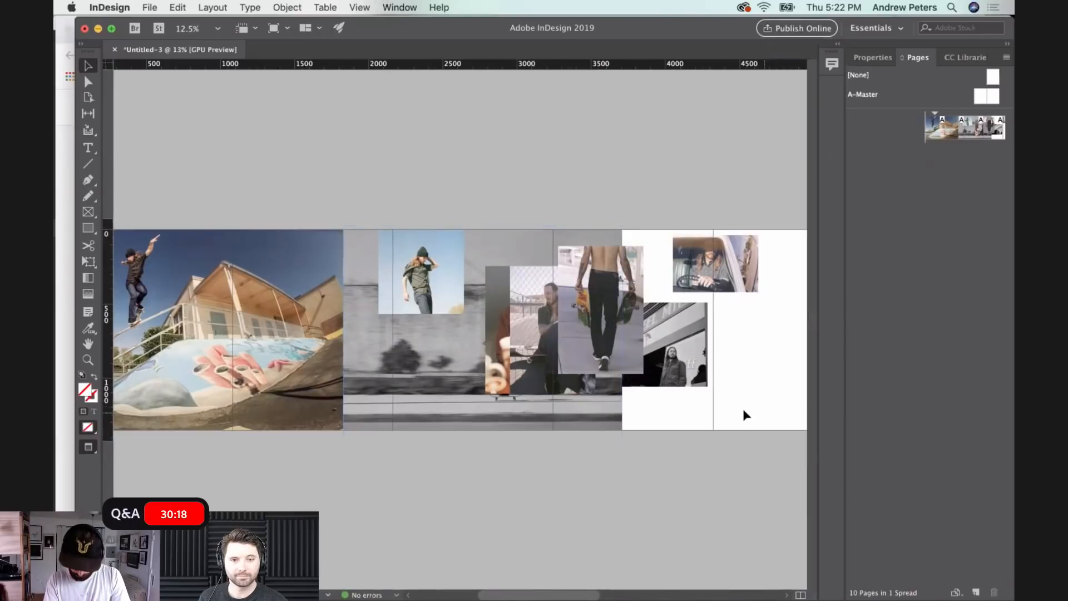
- Lower the blue-sky portrait slightly and move the photo with the red streak onto page five
scroll(550, 362, right, 2)
scroll(550, 362, right, 2)
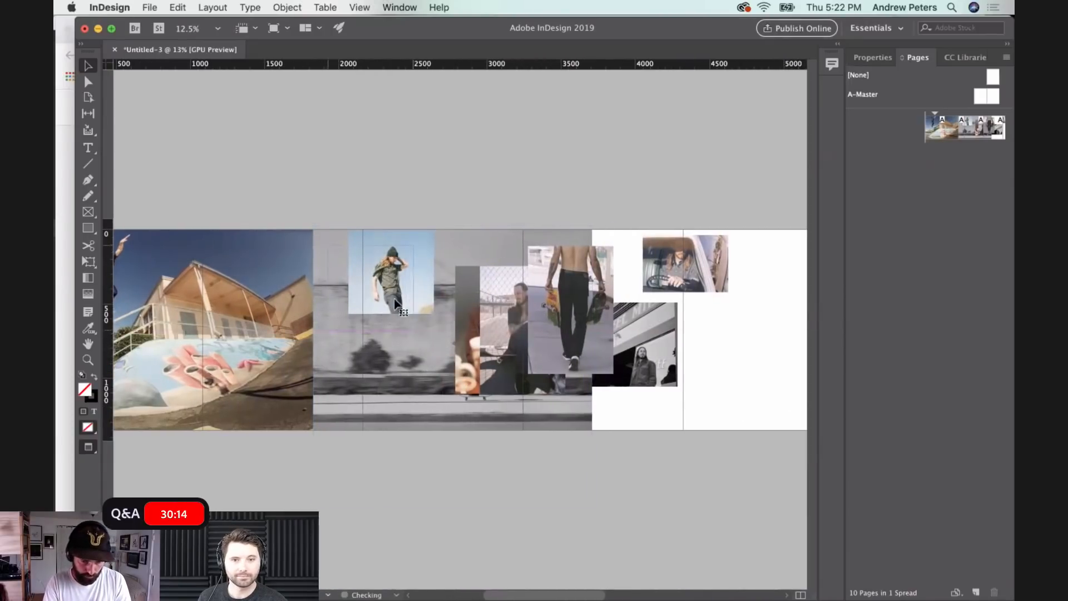
drag(414, 283, 394, 299)
drag(421, 251, 777, 282)
- Move the fence, walking and mugs photos off the skateboarding photo onto the white pages beside it
scroll(782, 278, right, 4)
scroll(782, 279, right, 4)
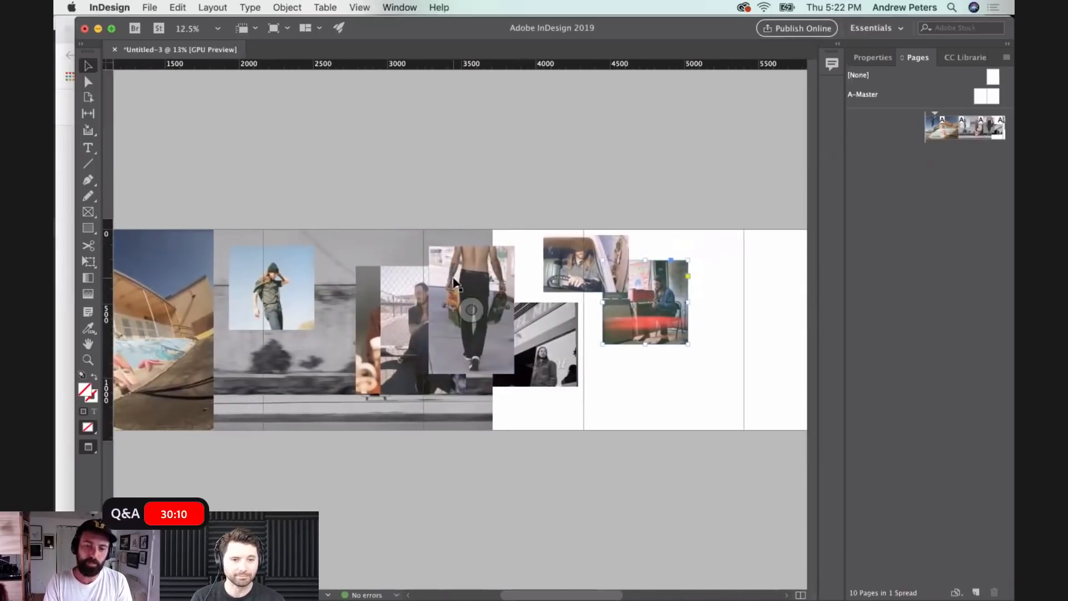
drag(420, 290, 737, 268)
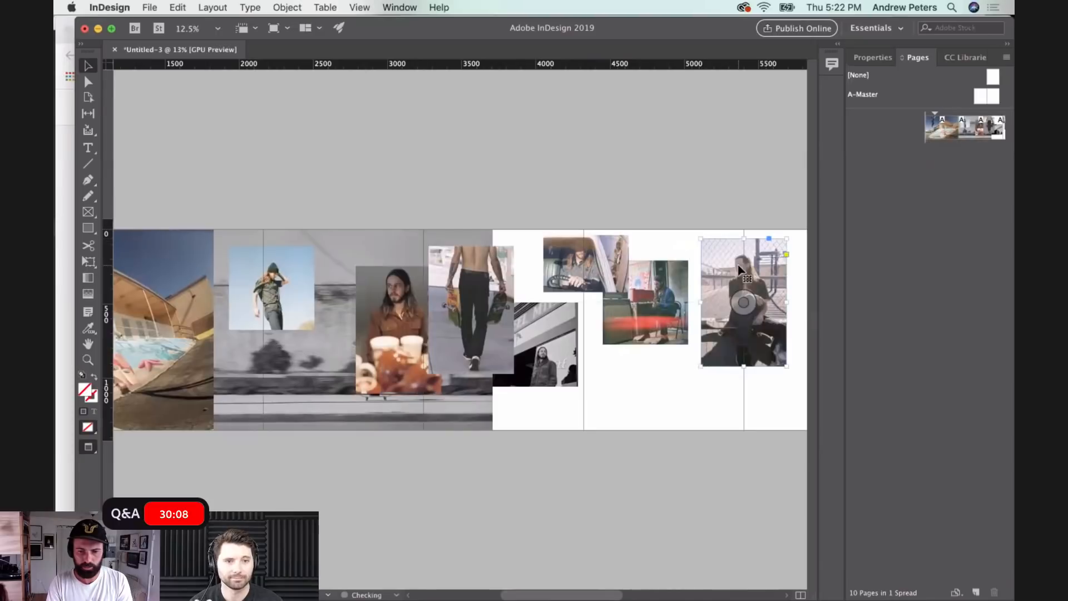
drag(463, 286, 729, 330)
scroll(731, 333, right, 4)
drag(388, 352, 547, 358)
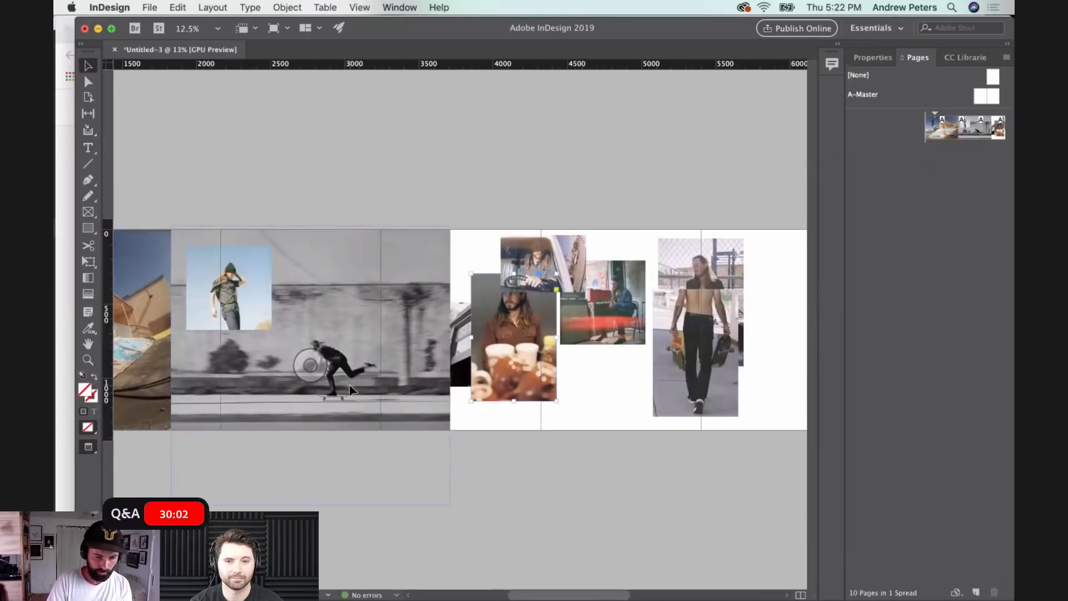
- Enlarge the skateboarding photo to 2637 × 2637 px and shift it left so it runs behind the first photo
drag(350, 390, 327, 382)
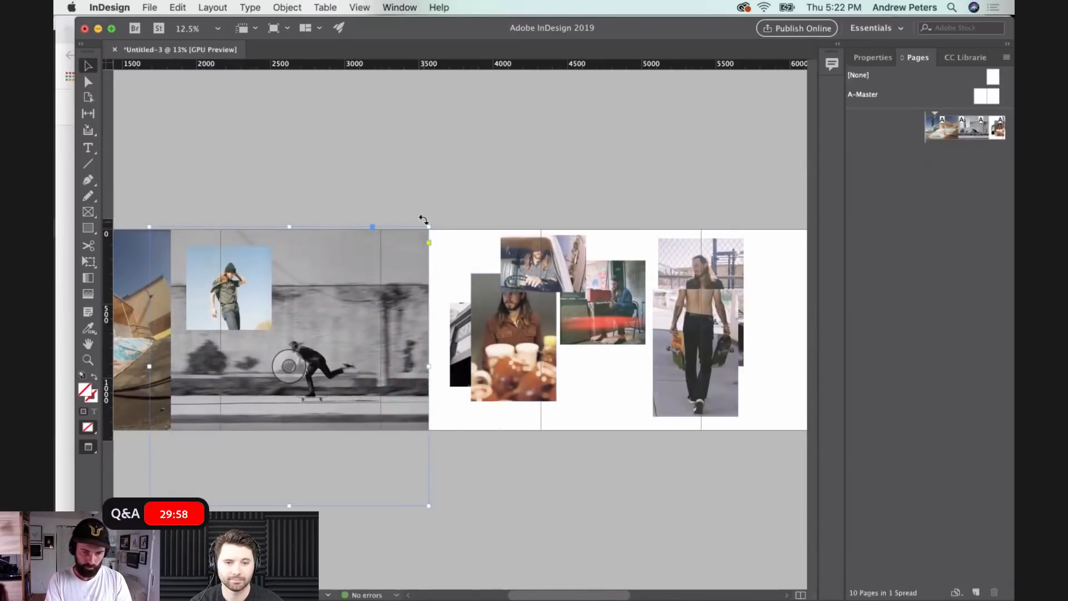
drag(429, 227, 542, 218)
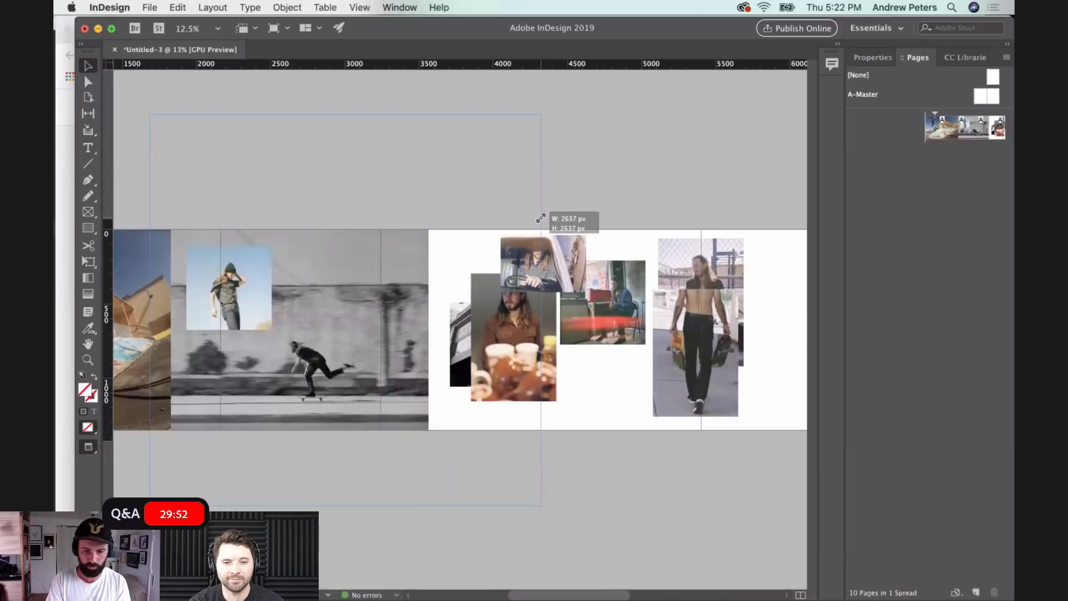
drag(541, 219, 541, 219)
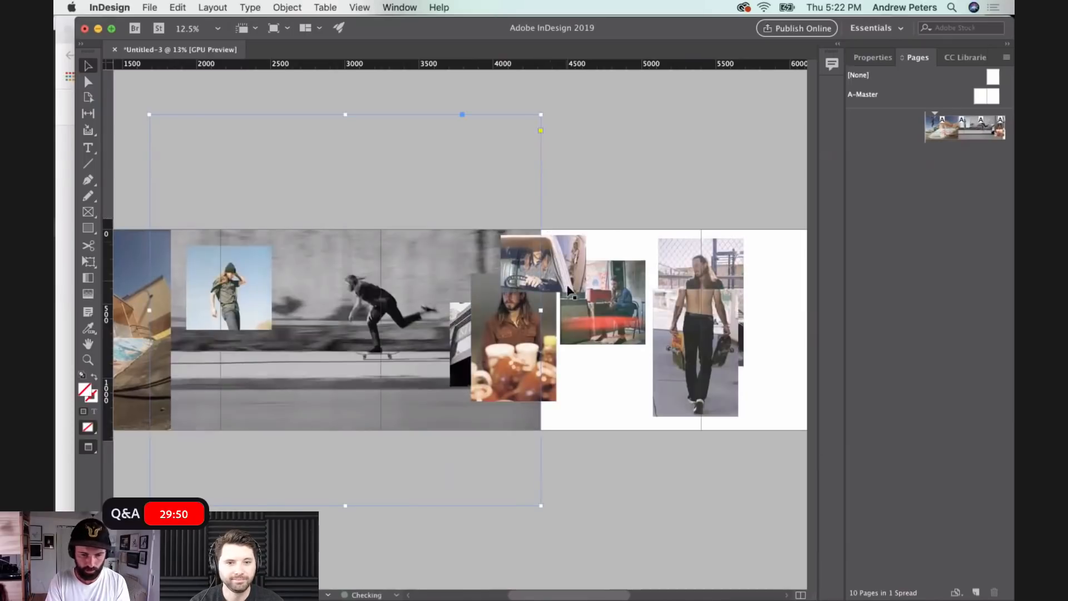
drag(371, 375, 297, 371)
click(606, 443)
- Position the blue-sky portrait over the seam between the first photo and the skateboarding photo
scroll(283, 303, left, 3)
drag(291, 308, 234, 348)
click(305, 231)
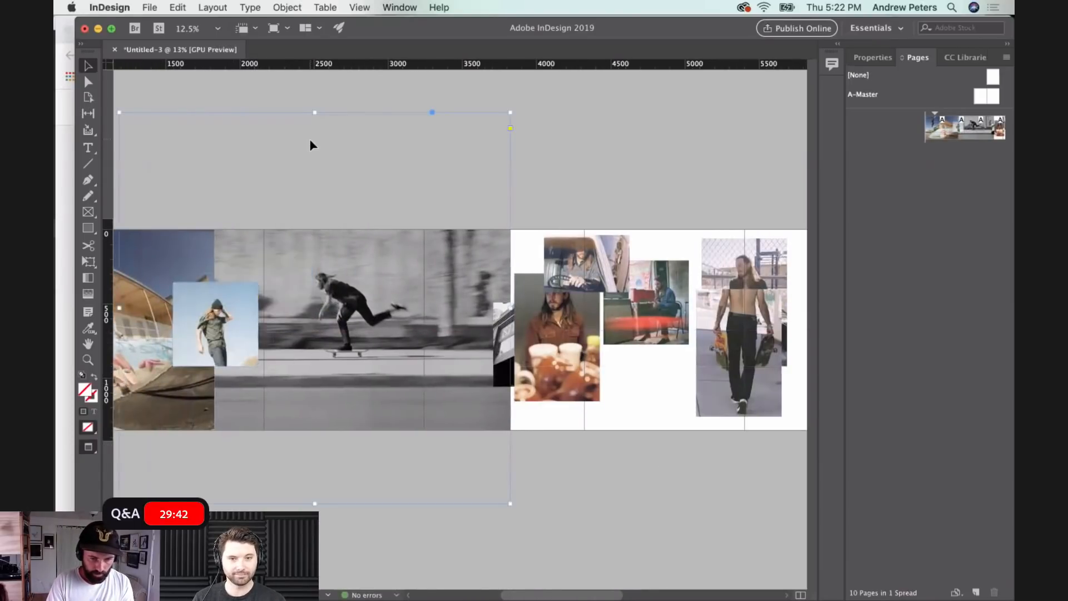
- Overlap the mugs portrait with the skateboarding photo's right edge and move the black-and-white building photo onto page five
scroll(618, 423, right, 4)
drag(491, 318, 458, 284)
drag(495, 385, 588, 321)
- Stack the van driver photo above the red-streak photo on page six and set the fence portrait across pages six and seven
scroll(589, 412, right, 4)
drag(470, 274, 720, 282)
scroll(662, 355, right, 3)
scroll(662, 357, right, 3)
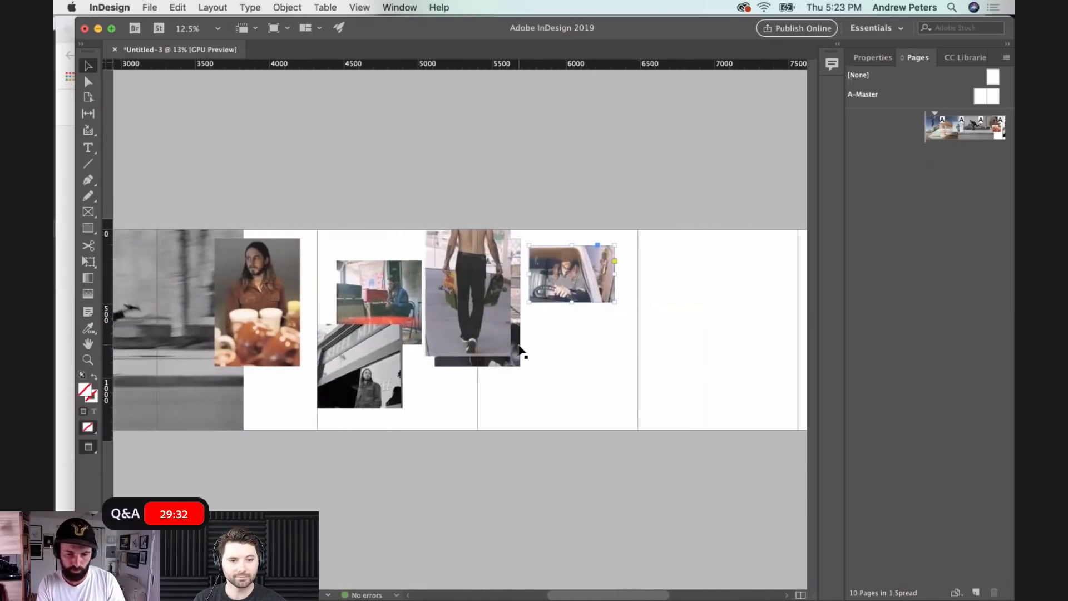
drag(517, 349, 706, 366)
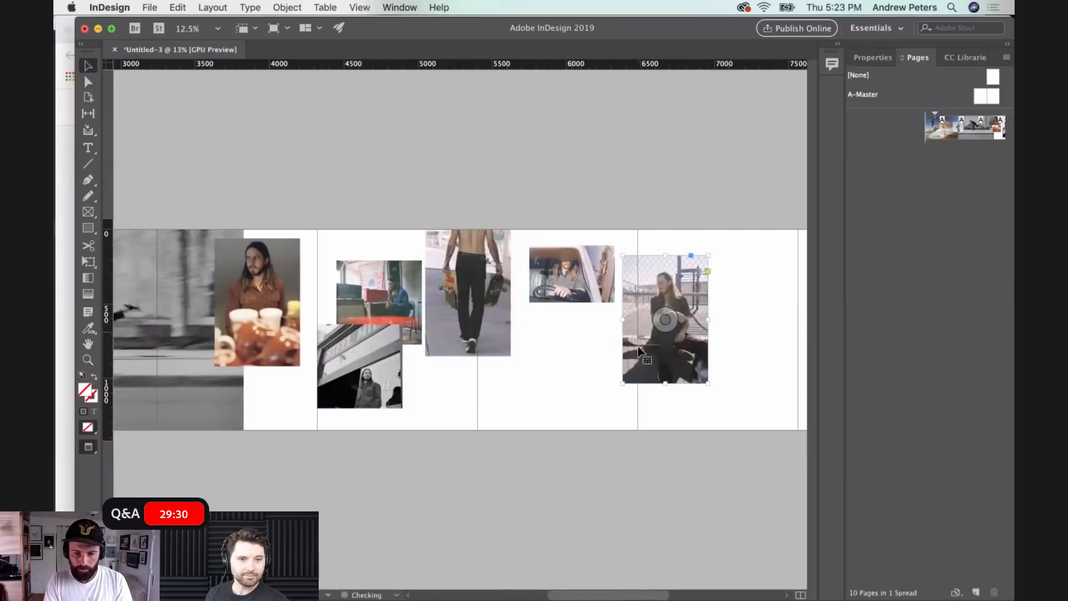
drag(401, 297, 595, 349)
- Adjust the heights of the walking, black-and-white building and mugs photos so they sit in a row around the pages' vertical middle
drag(459, 338, 449, 364)
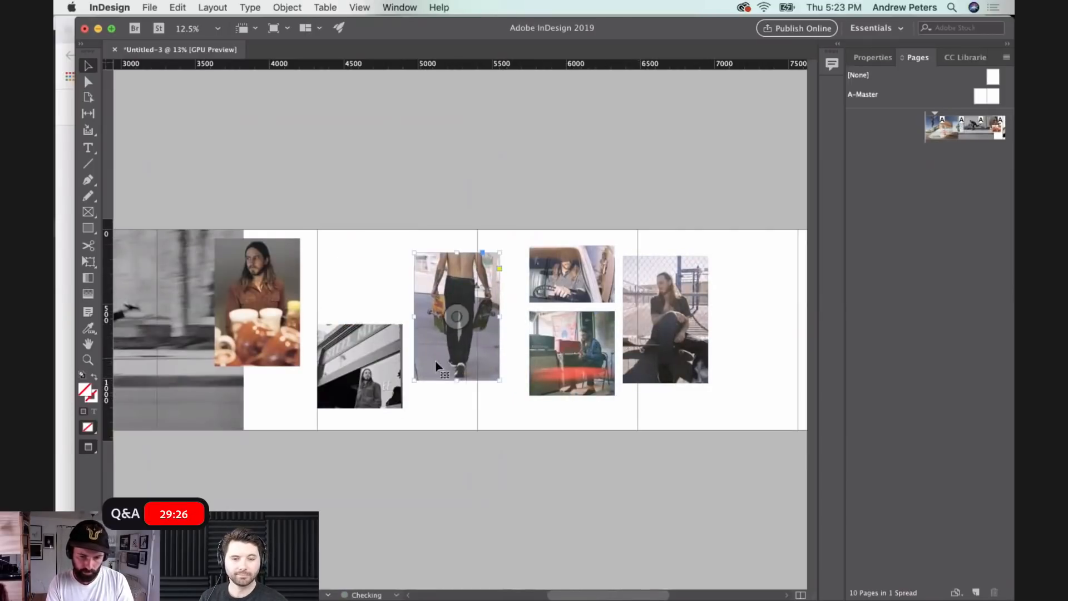
drag(370, 374, 376, 324)
key(super+z)
click(349, 268)
drag(363, 388, 362, 356)
click(328, 418)
drag(272, 355, 273, 389)
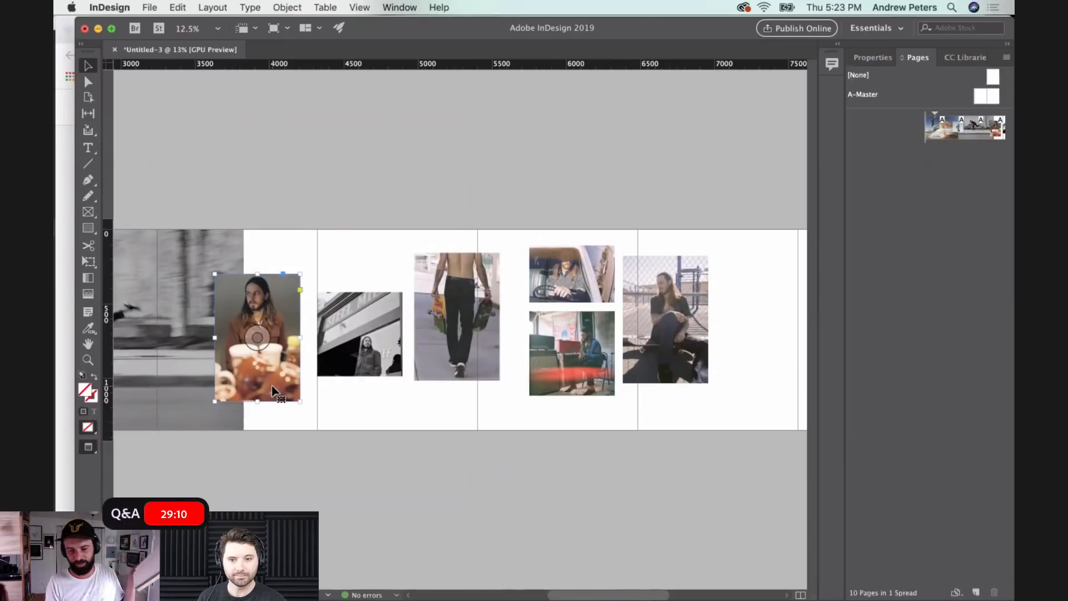
- Switch to Finder, preview DSC_3907.psd in the PSD folder and place it over the page five to seven photos in InDesign
mouse_move(279, 600)
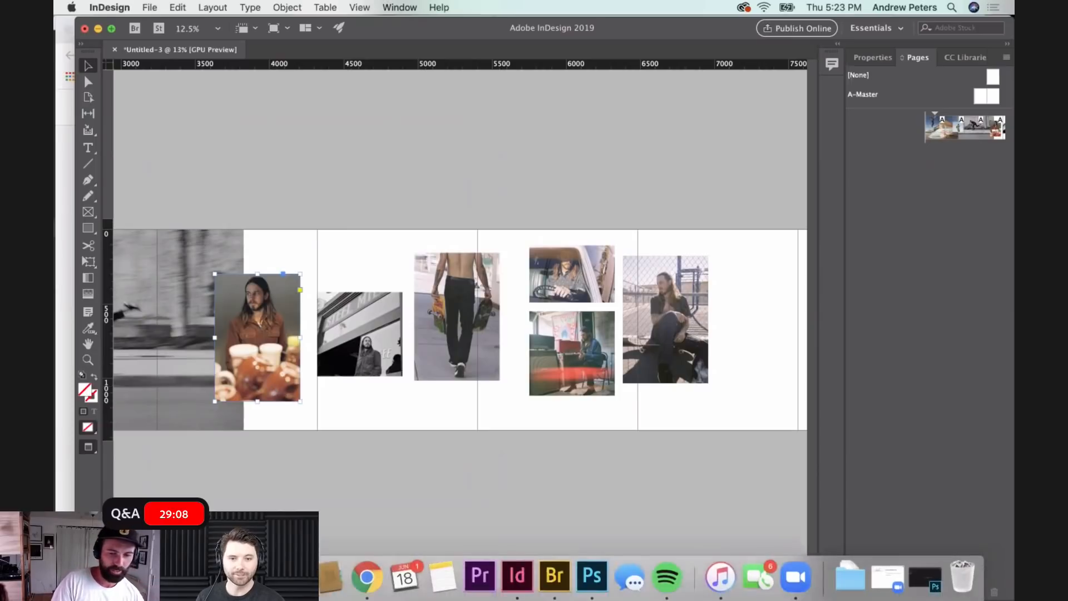
click(106, 578)
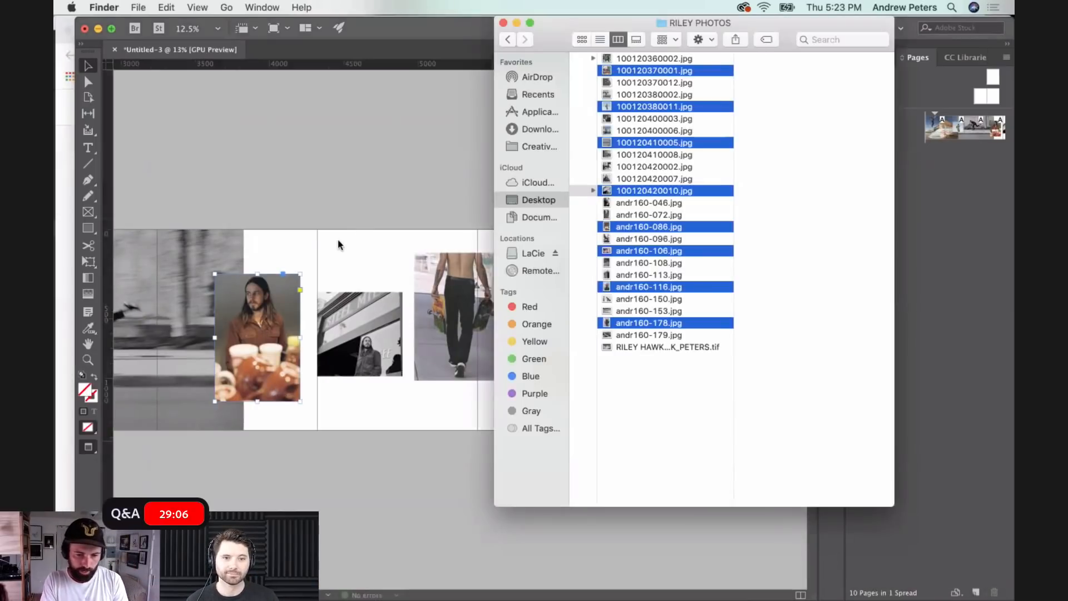
click(700, 380)
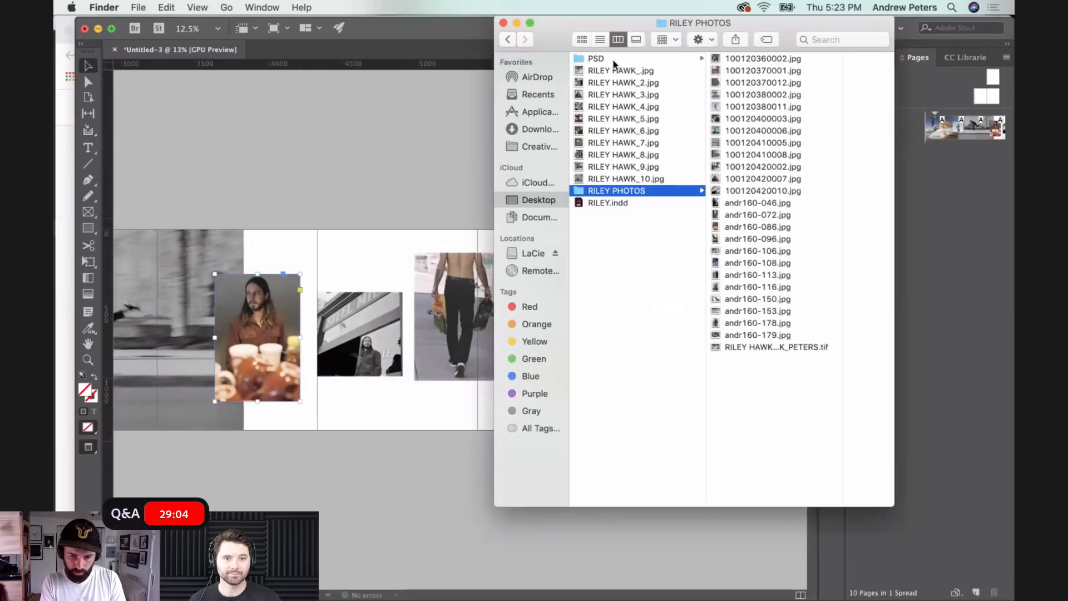
click(596, 59)
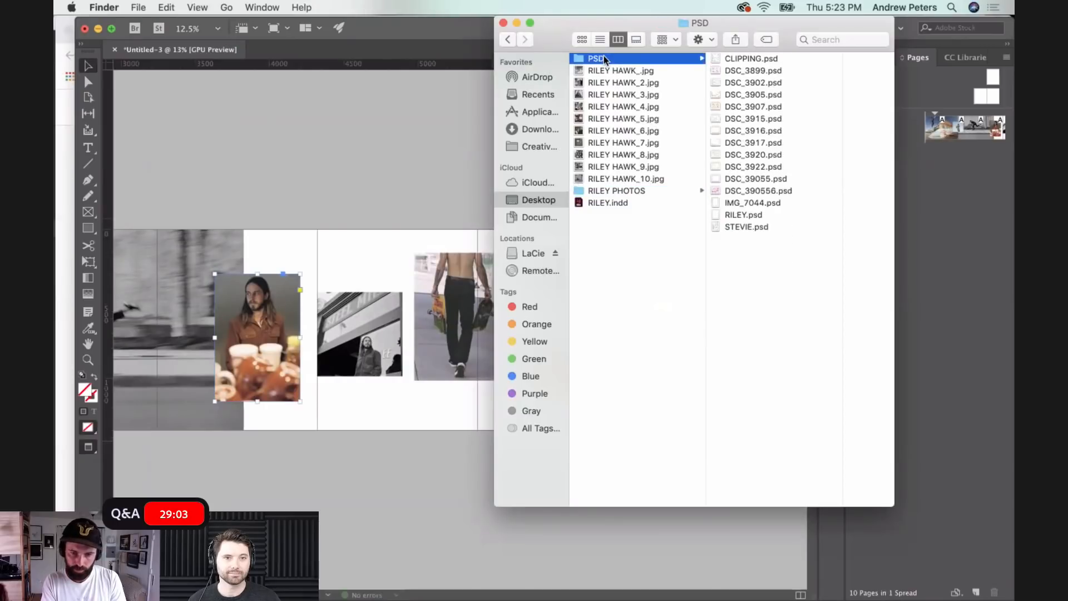
click(744, 107)
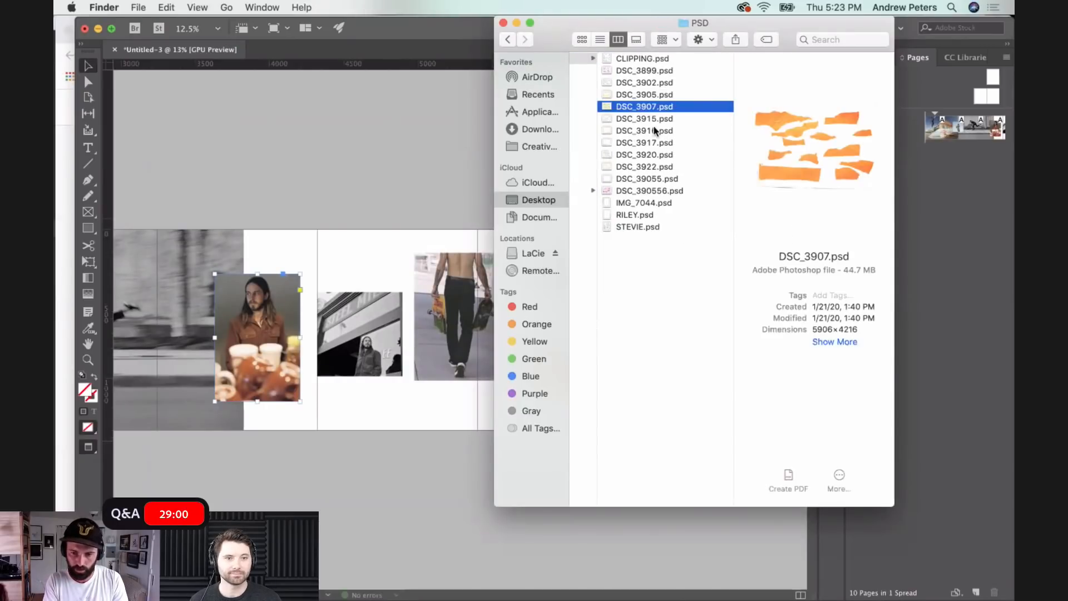
key(space)
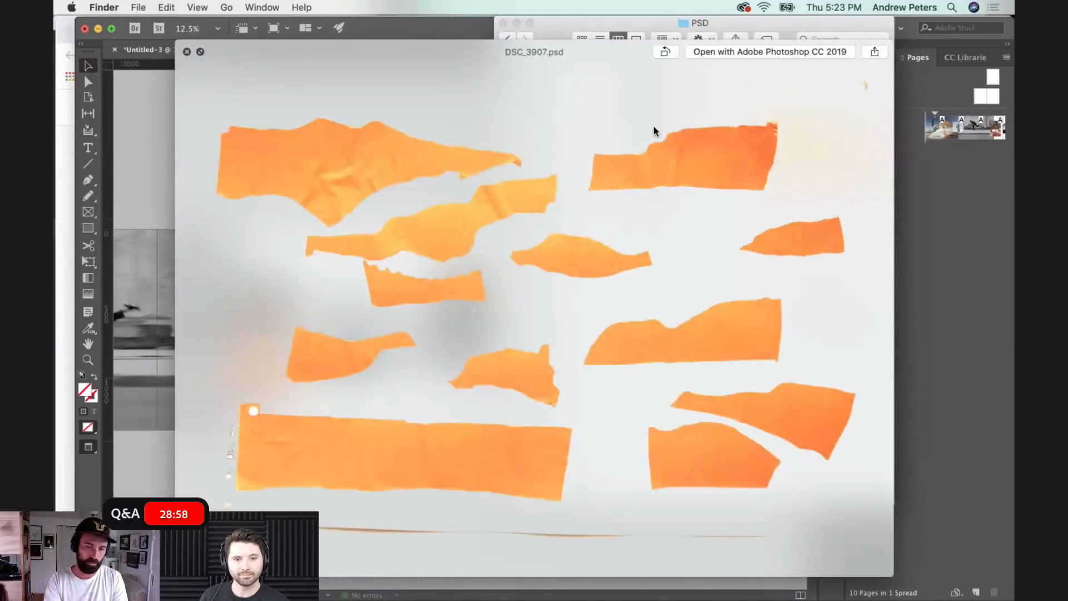
key(space)
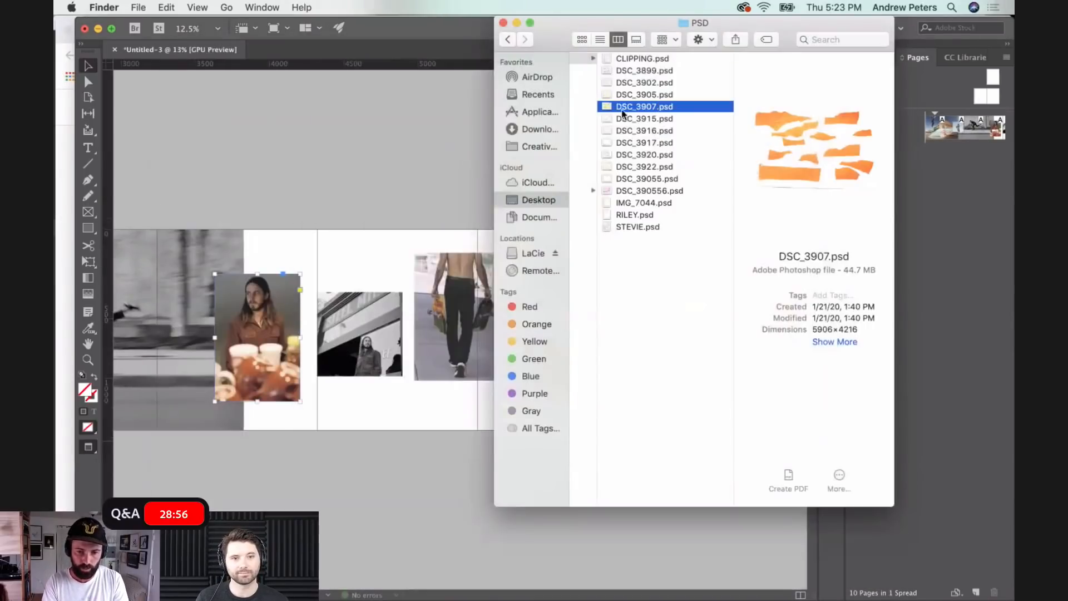
drag(648, 106, 452, 166)
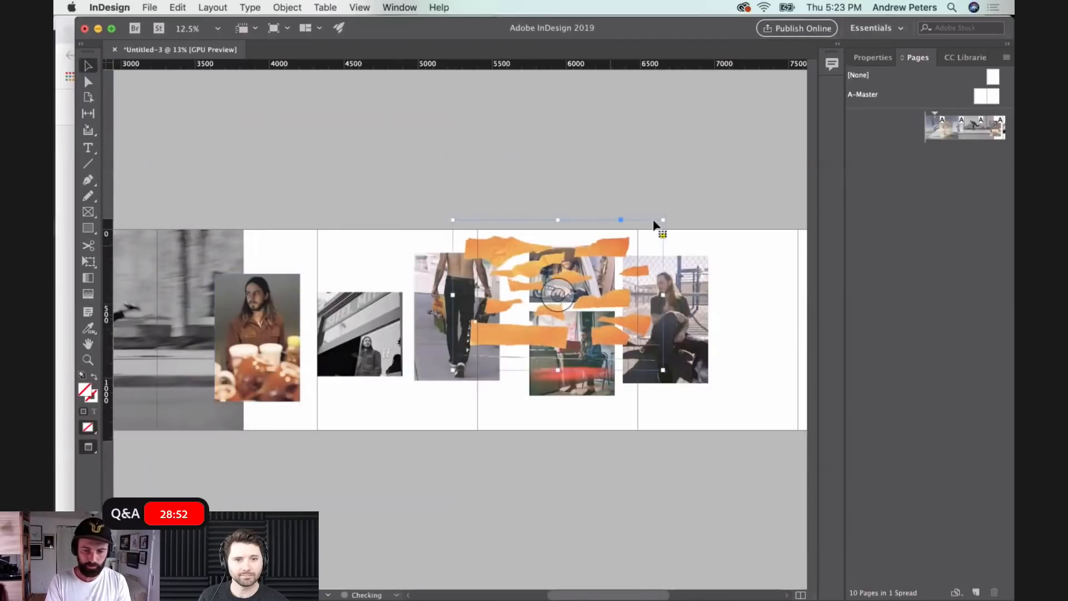
- Crop the torn orange paper image to its large lower strip and move it to the page tops above the mugs portrait
drag(662, 221, 578, 321)
scroll(522, 346, left, 2)
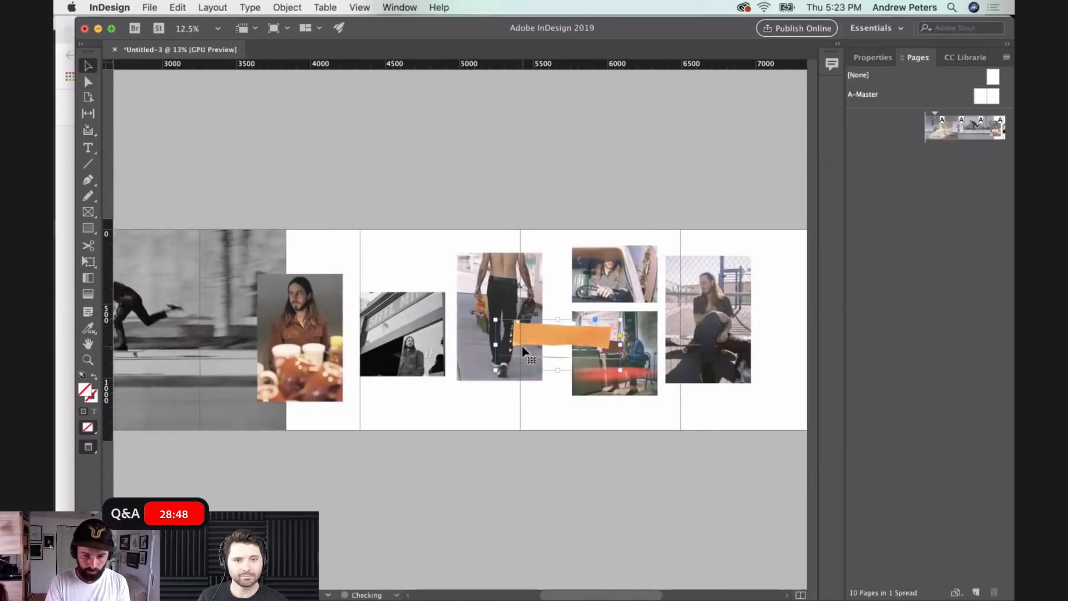
drag(540, 330, 335, 246)
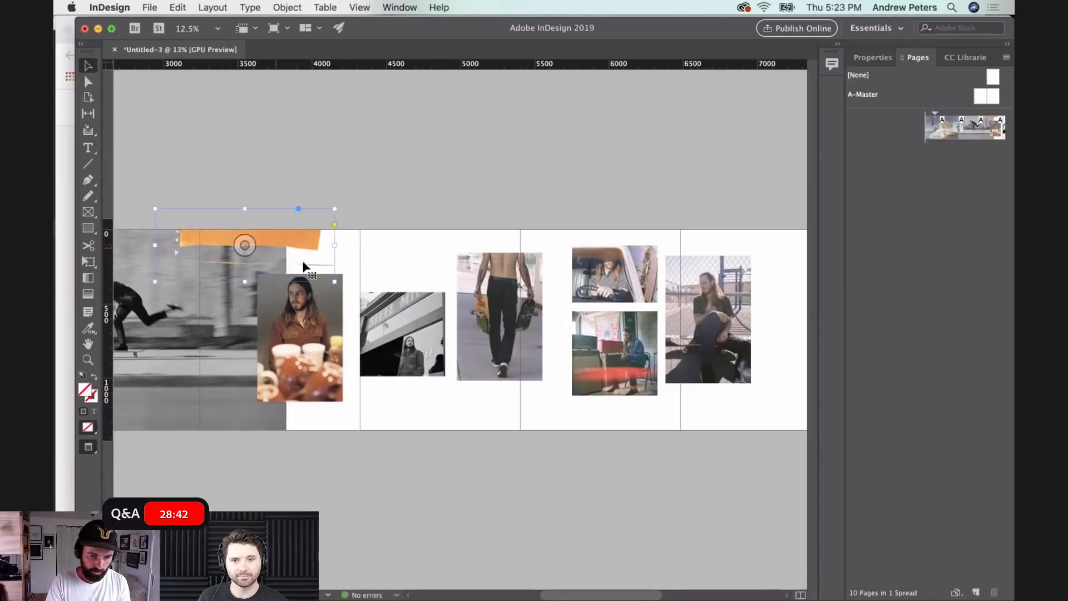
click(359, 414)
- Bring DSC_3920.psd from Finder's PSD folder into the layout over the photos on pages five and six
scroll(358, 414, right, 2)
scroll(358, 414, left, 15)
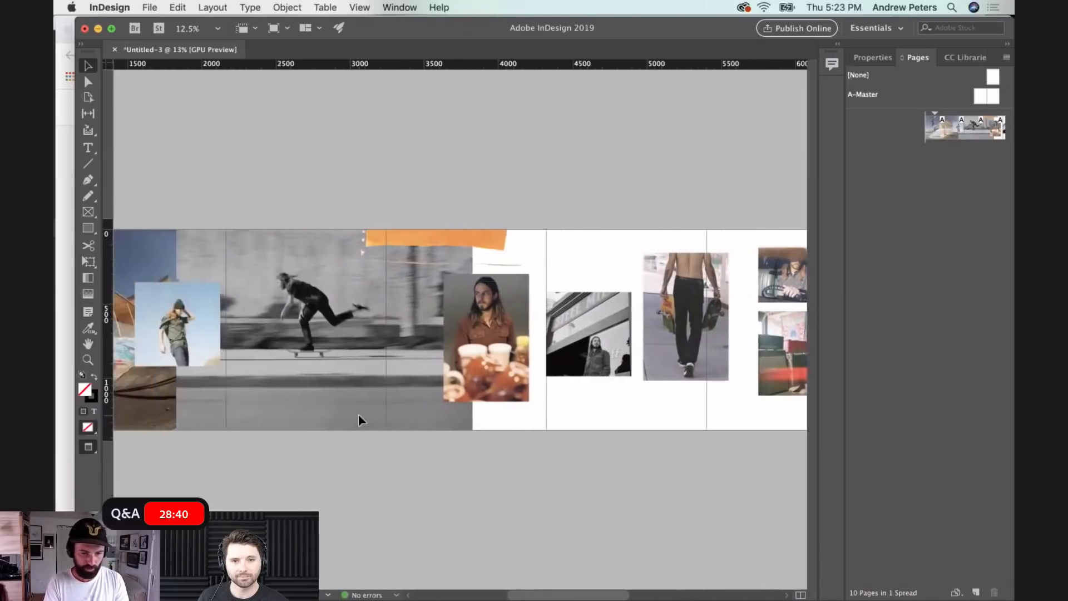
mouse_move(359, 600)
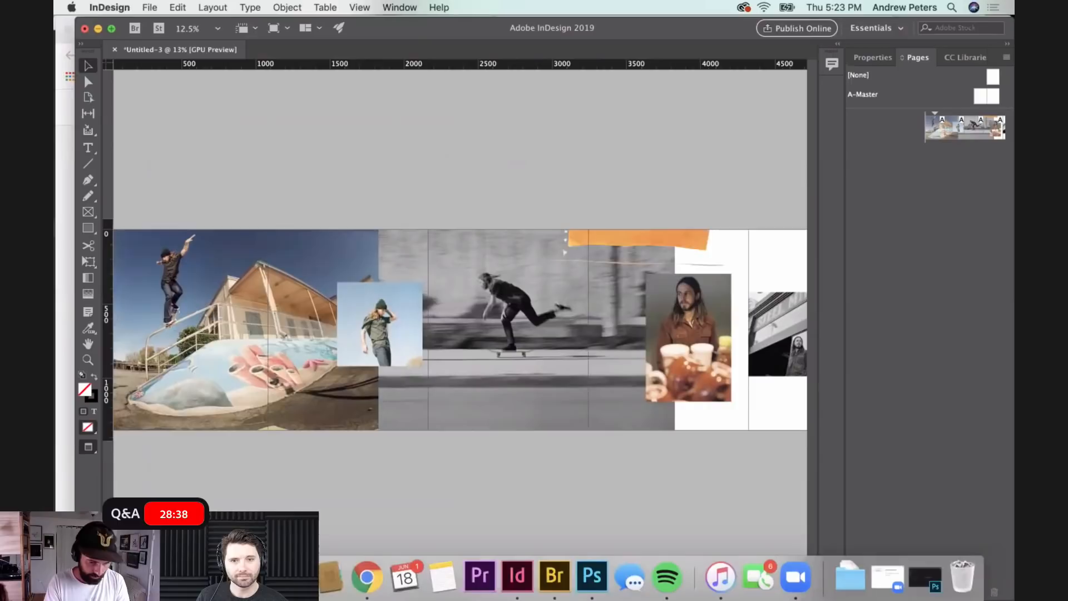
click(107, 577)
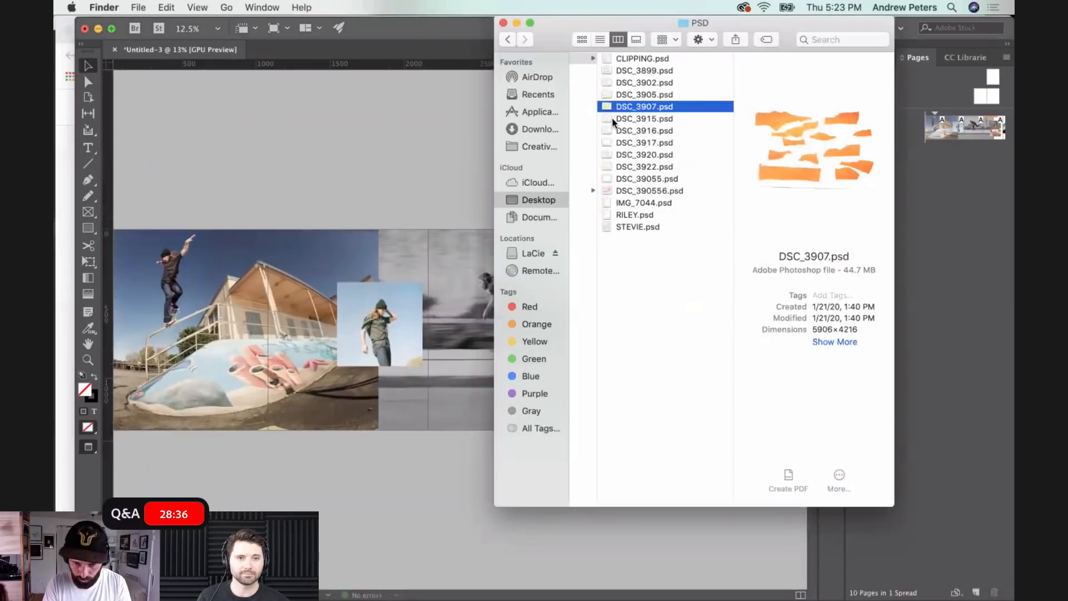
click(629, 155)
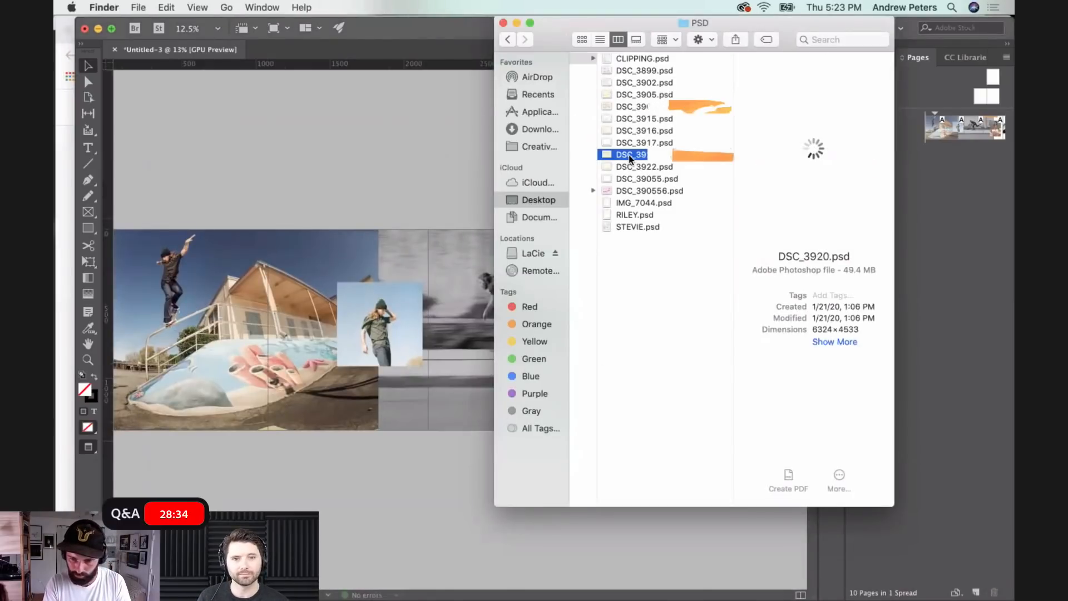
drag(623, 155, 438, 156)
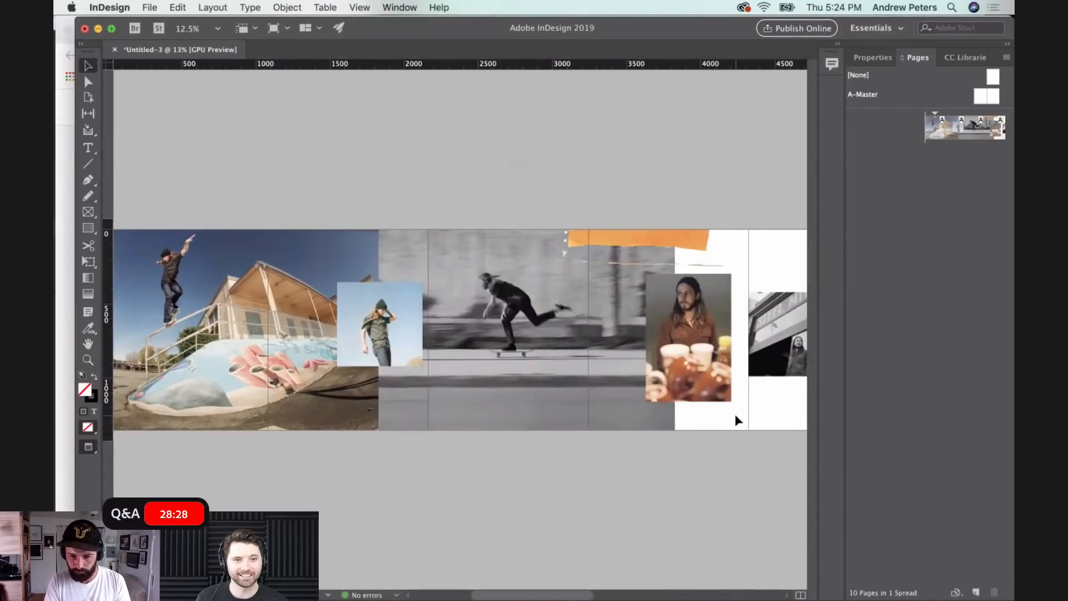
scroll(736, 414, right, 10)
mouse_move(111, 600)
click(107, 581)
drag(680, 153, 358, 253)
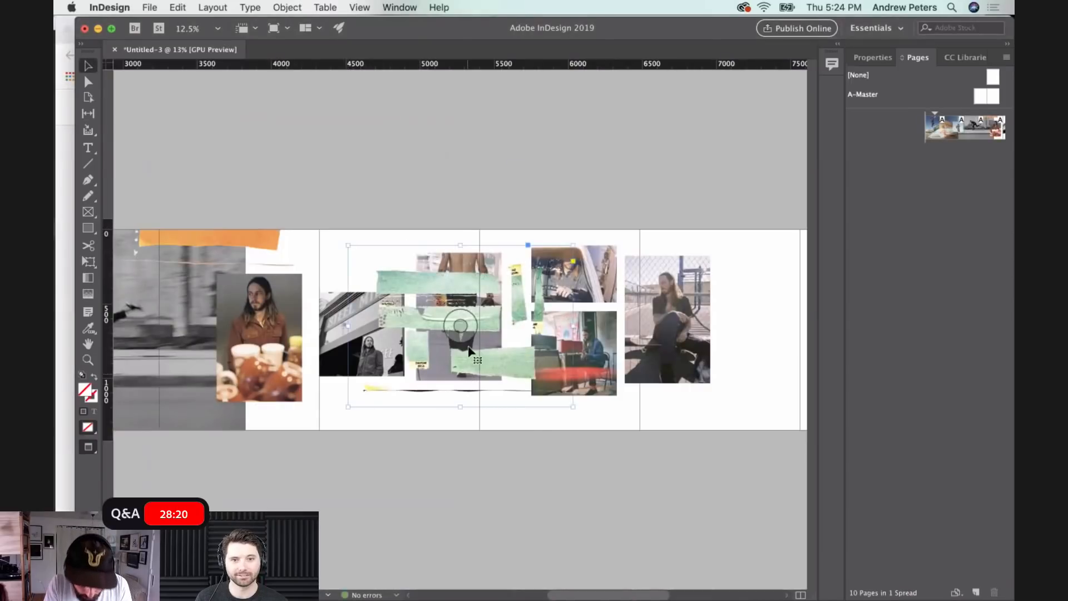
- Crop the green paper scraps image to its thin bottom strip and move the strip over the lower part of the skateboarding photo
drag(462, 245, 461, 380)
scroll(618, 414, left, 6)
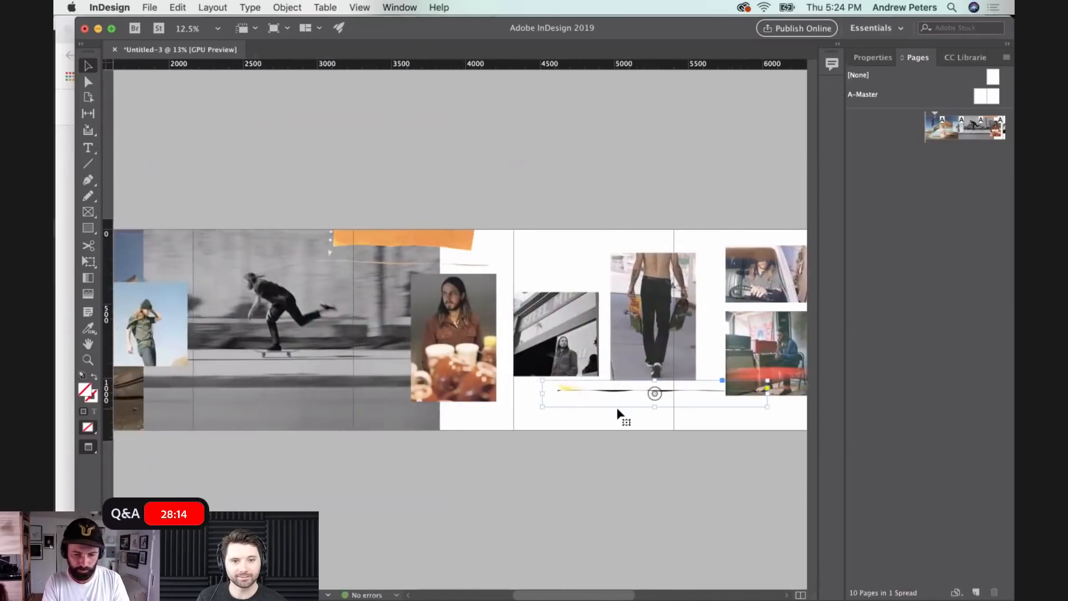
scroll(618, 415, left, 3)
drag(677, 397, 253, 411)
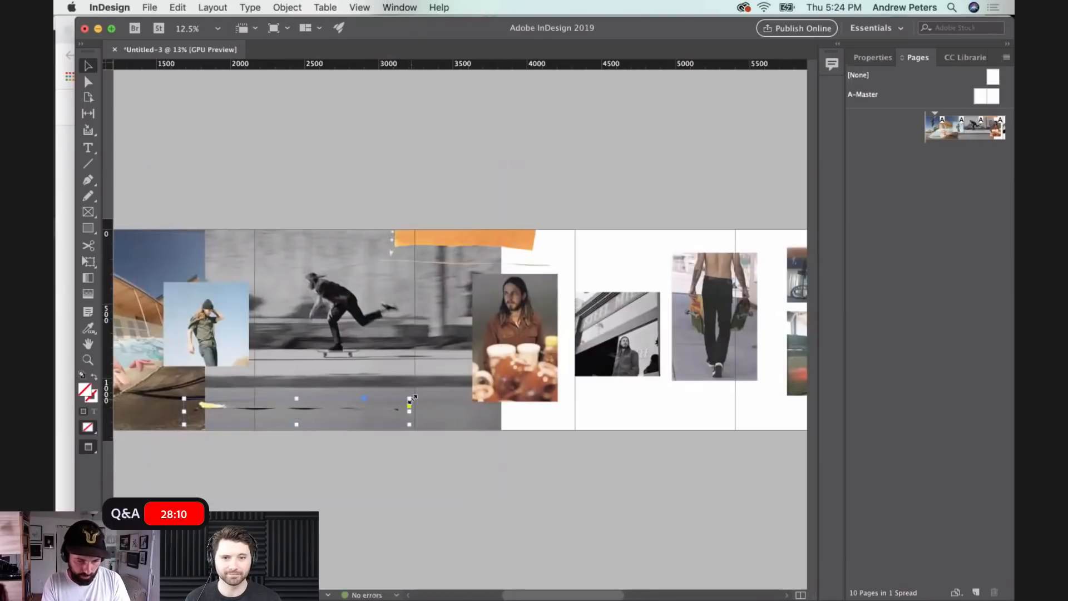
- Enlarge the thin strip and lower it to the pages' bottom edge, ending at the skateboarding photo's right edge
drag(409, 399, 564, 380)
drag(298, 400, 256, 427)
click(562, 421)
- Place 100120370012.jpg from Finder's RILEY PHOTOS folder at the top of page five
scroll(562, 420, right, 15)
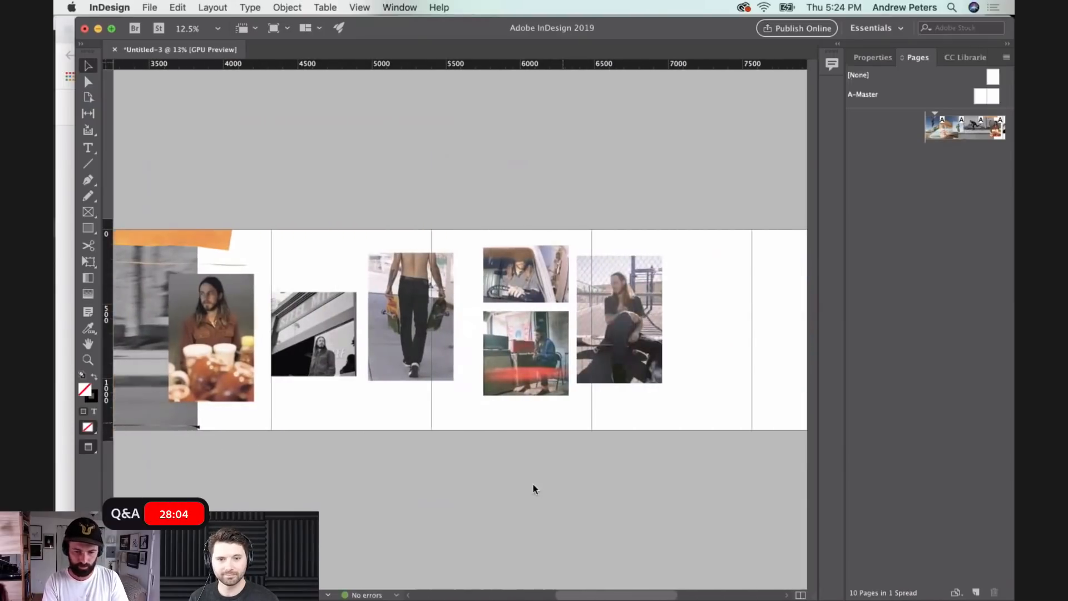
mouse_move(535, 598)
click(107, 578)
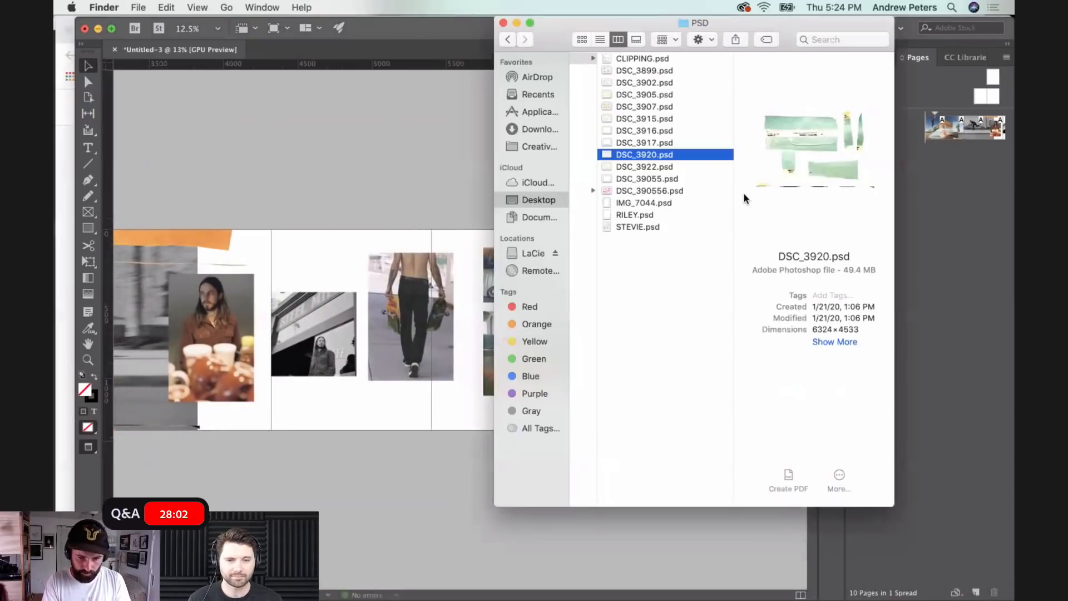
scroll(626, 169, left, 8)
scroll(625, 168, right, 3)
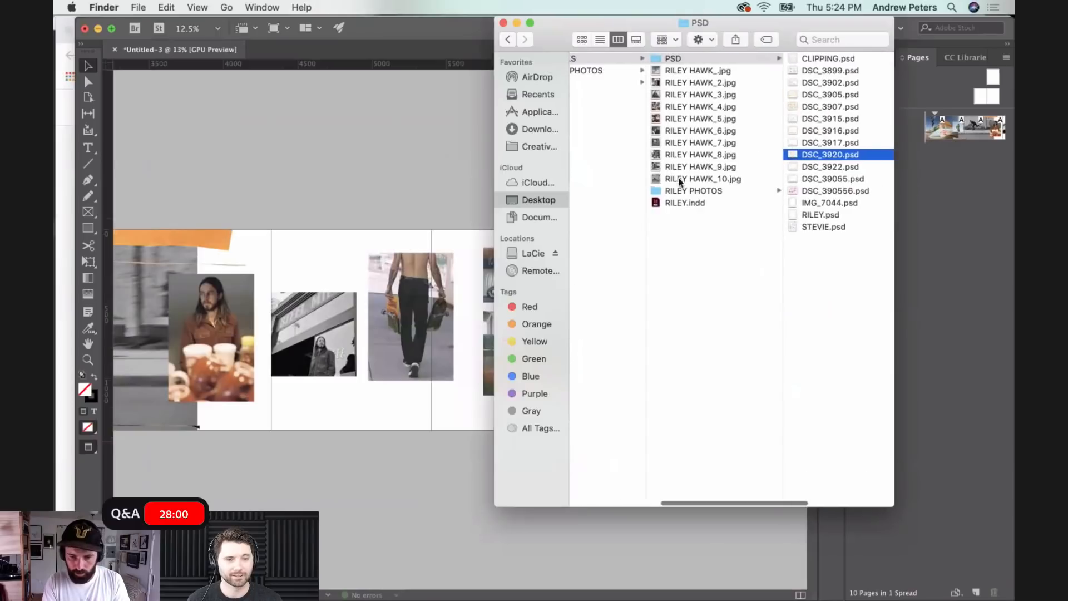
click(693, 191)
click(785, 82)
drag(670, 81, 298, 207)
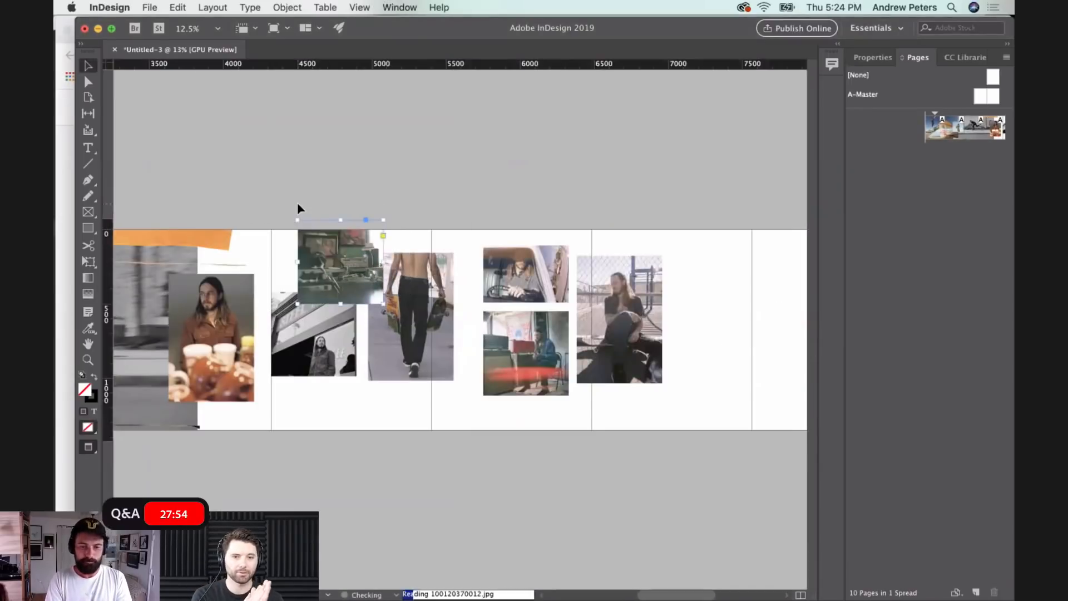
- Enlarge the green room photo into a full-height background butted against the skateboarding photo and extend it to page six's right edge
drag(384, 304, 566, 394)
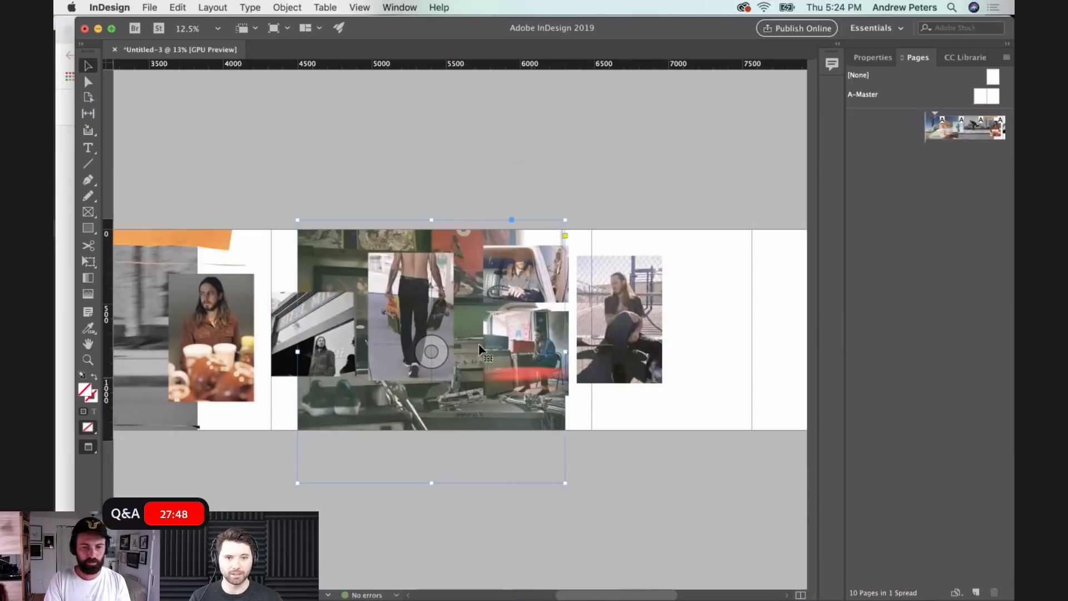
drag(360, 261, 260, 255)
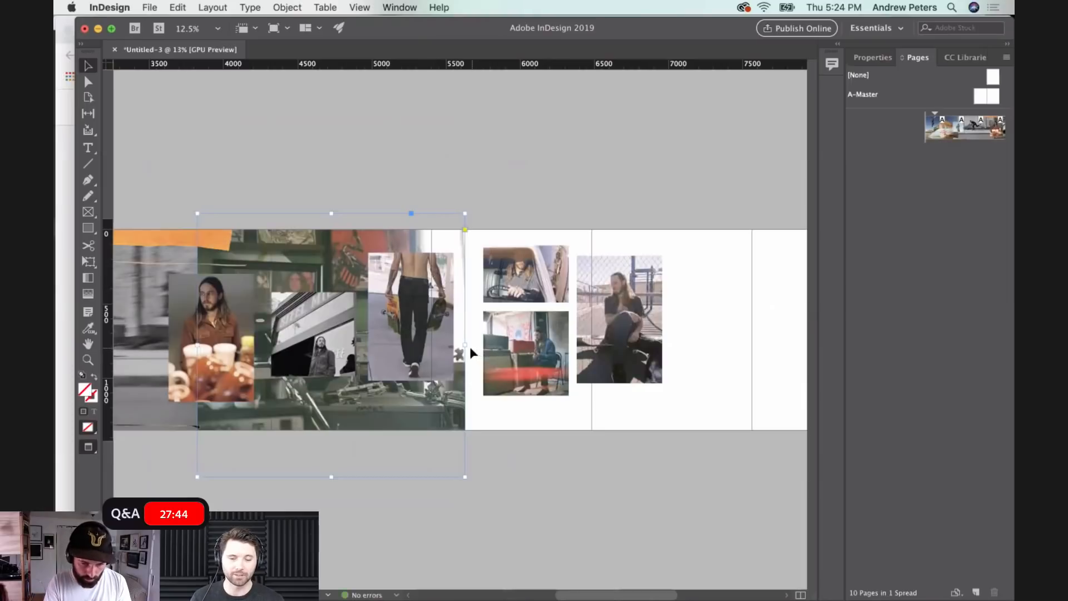
drag(466, 347, 593, 357)
click(703, 384)
- Move the fence portrait onto page seven and enlarge the van driver photo across pages seven and eight
scroll(701, 382, right, 2)
scroll(702, 382, right, 4)
drag(494, 348, 529, 332)
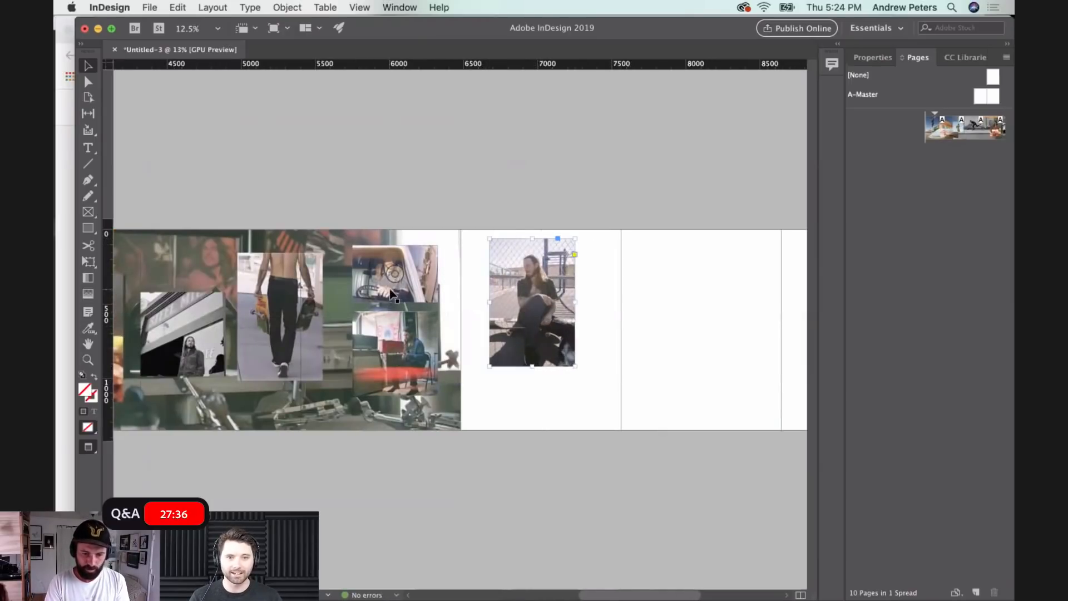
drag(402, 292, 783, 358)
click(581, 419)
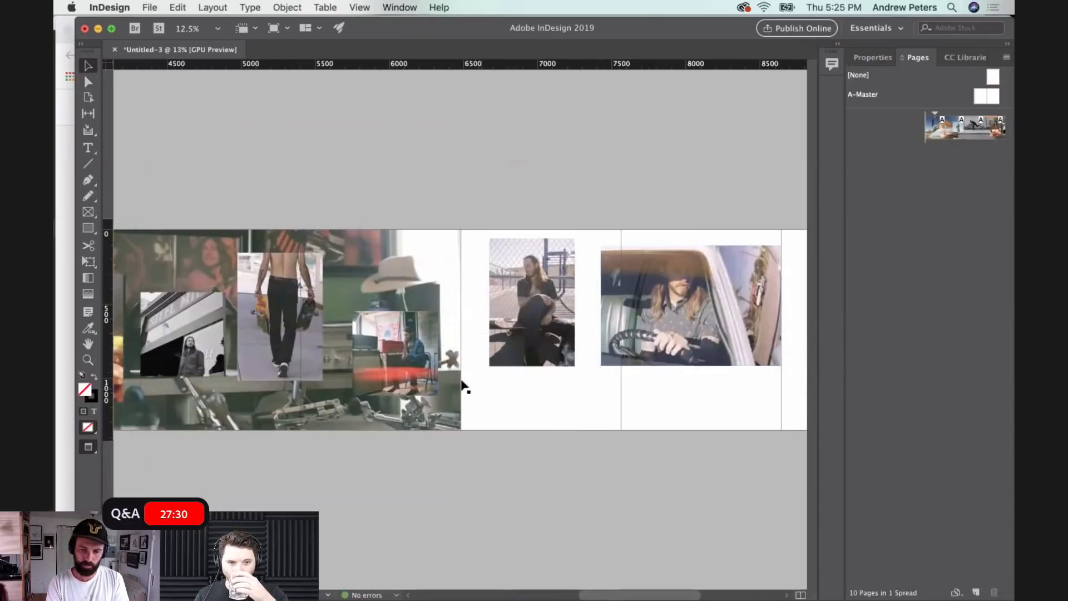
- Raise the red-streak photo to just below the hat in the background photo and move the walking photo onto page nine
drag(403, 350, 398, 337)
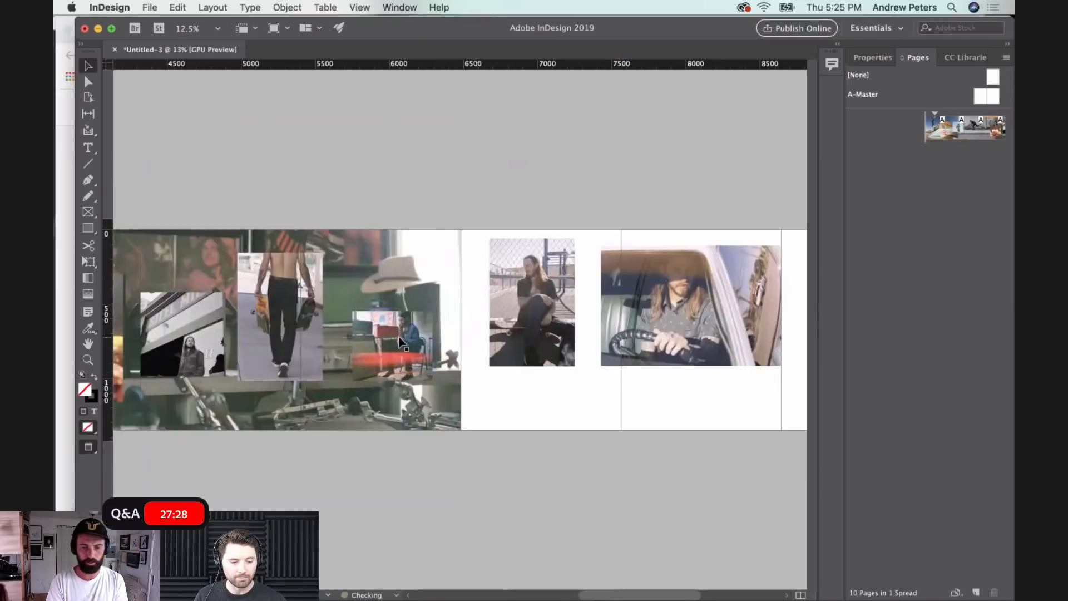
drag(402, 325, 397, 353)
click(522, 410)
scroll(522, 411, right, 5)
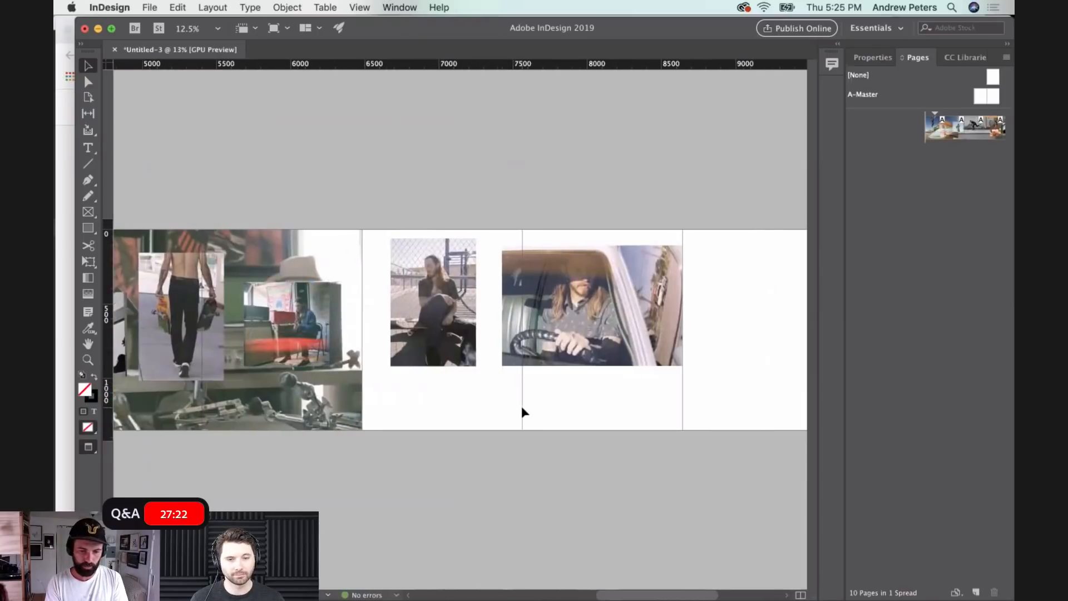
scroll(201, 359, left, 3)
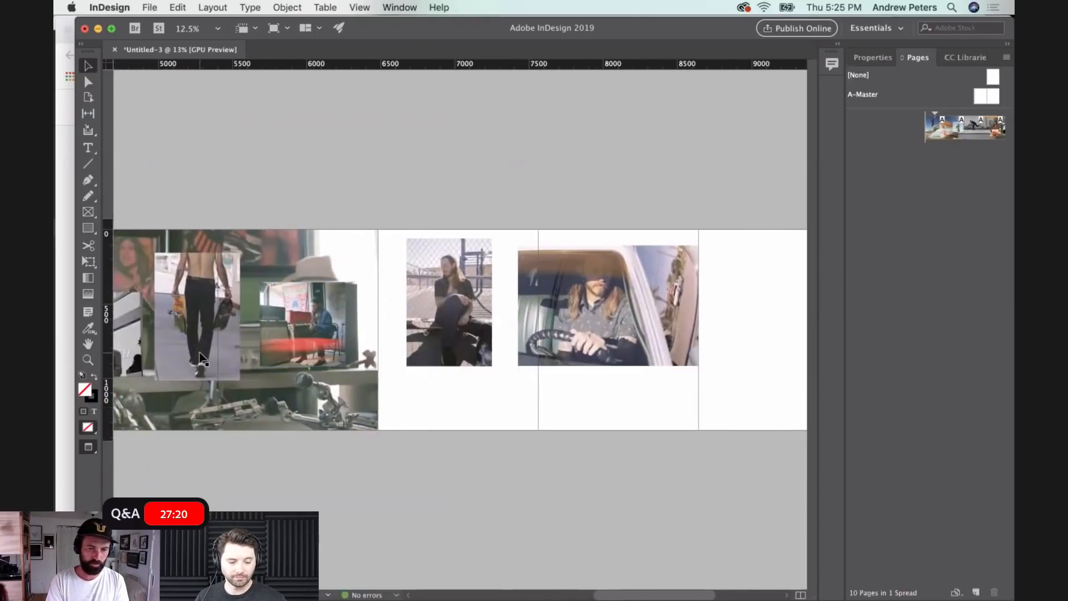
drag(201, 359, 730, 374)
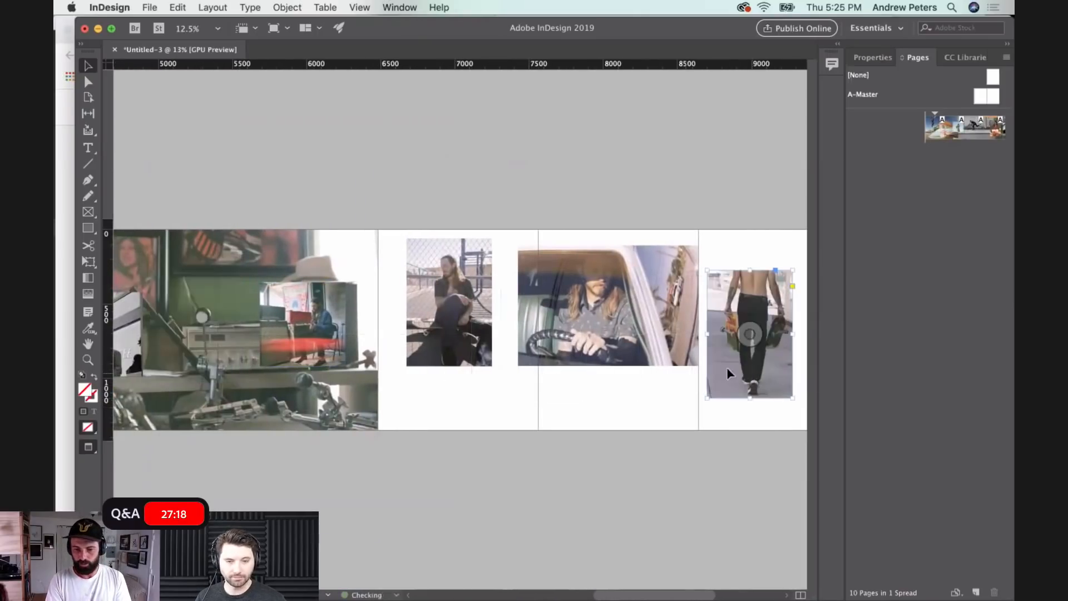
- Enlarge the black-and-white building photo to the mugs portrait's height and align it level with that portrait
scroll(223, 362, left, 5)
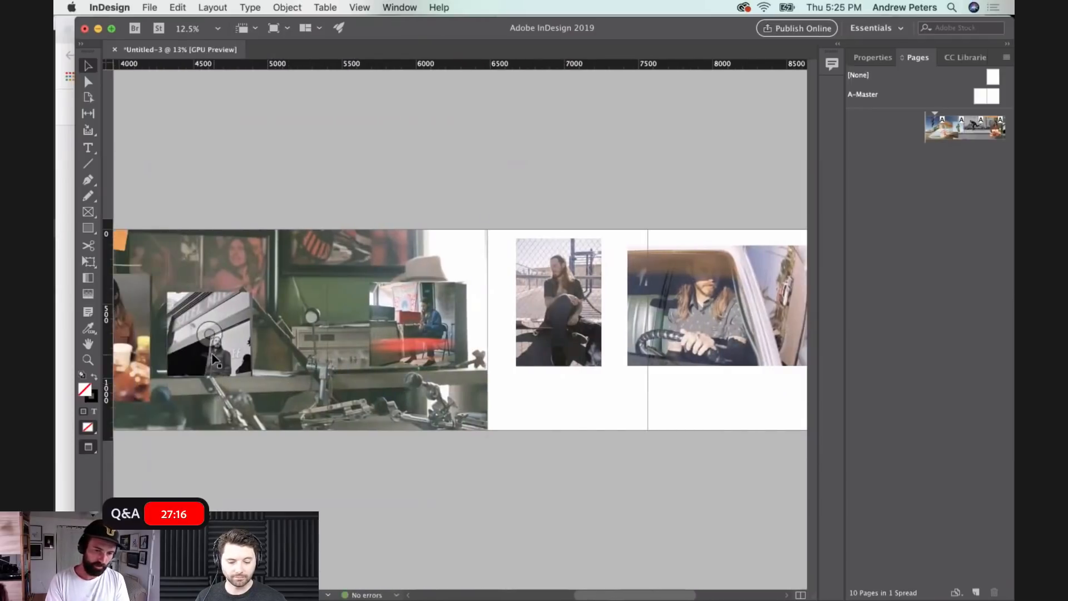
drag(217, 355, 222, 354)
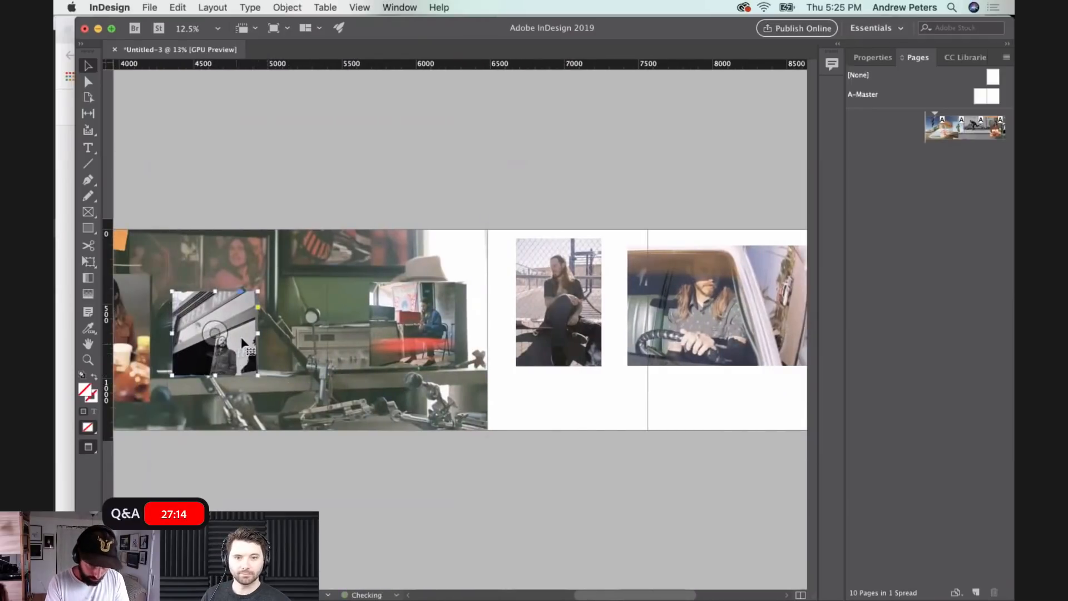
drag(256, 290, 300, 249)
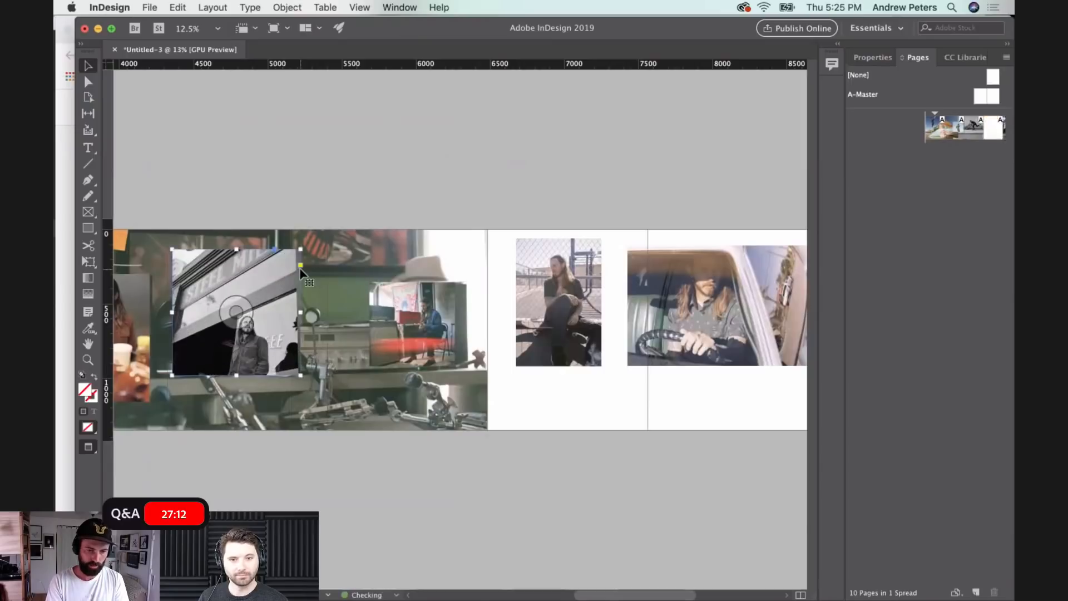
drag(257, 323, 258, 357)
- Replace the green room background photo with 100120420007.jpg from the RILEY PHOTOS folder
mouse_move(586, 600)
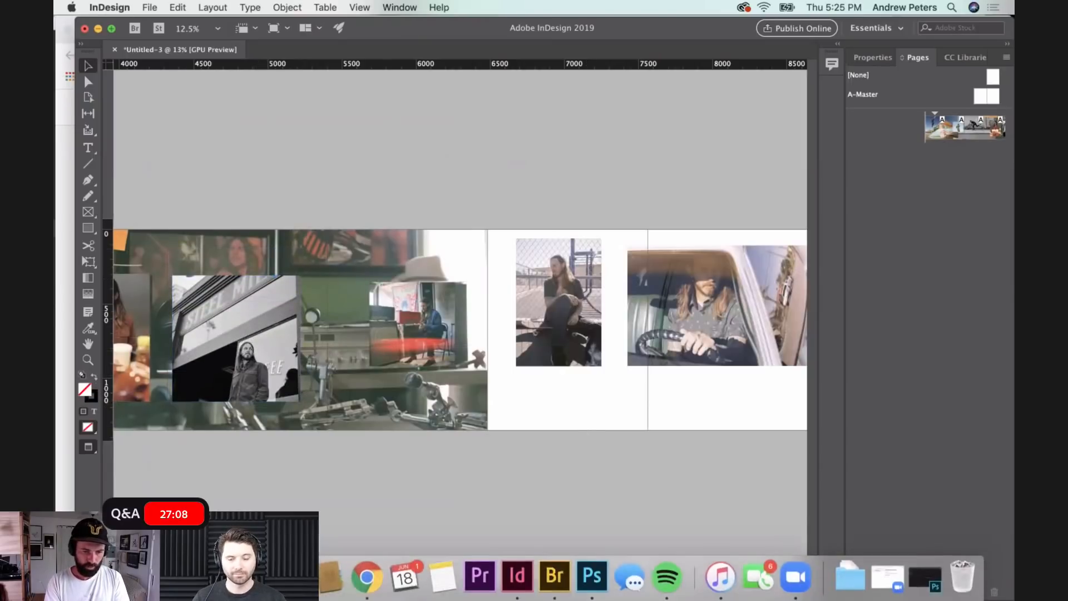
click(105, 578)
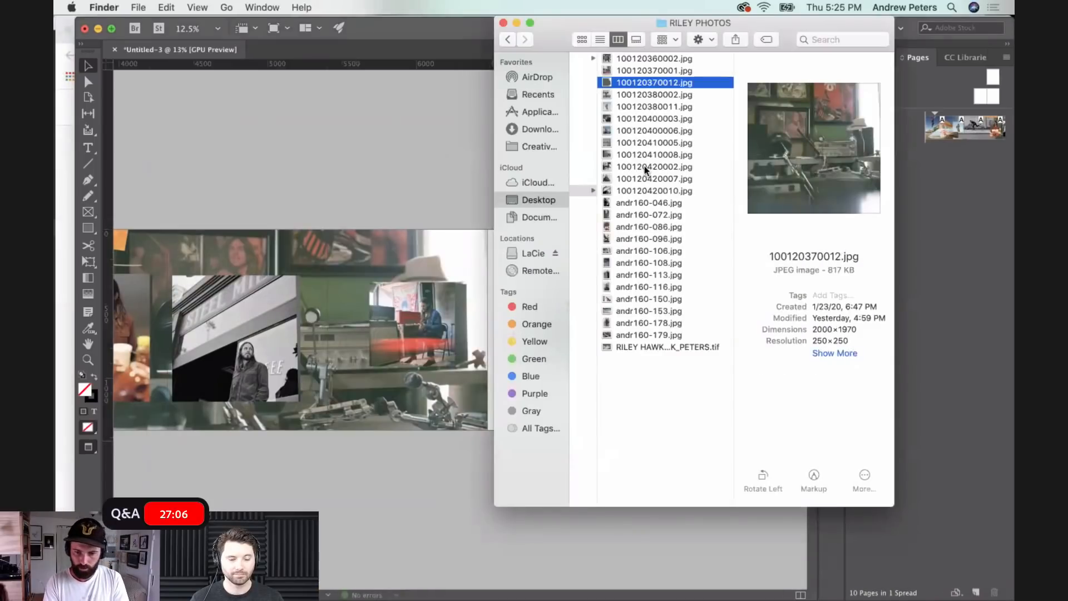
drag(619, 178, 436, 116)
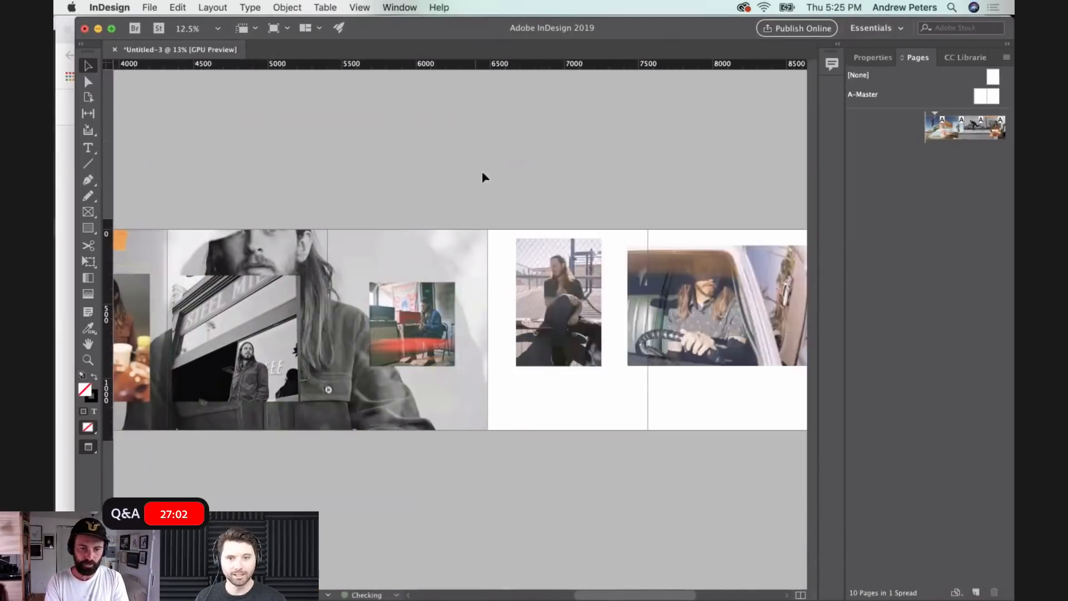
- Place the white handwritten lettering file RILEY.psd from the PSD folder into the carousel document
scroll(573, 413, right, 6)
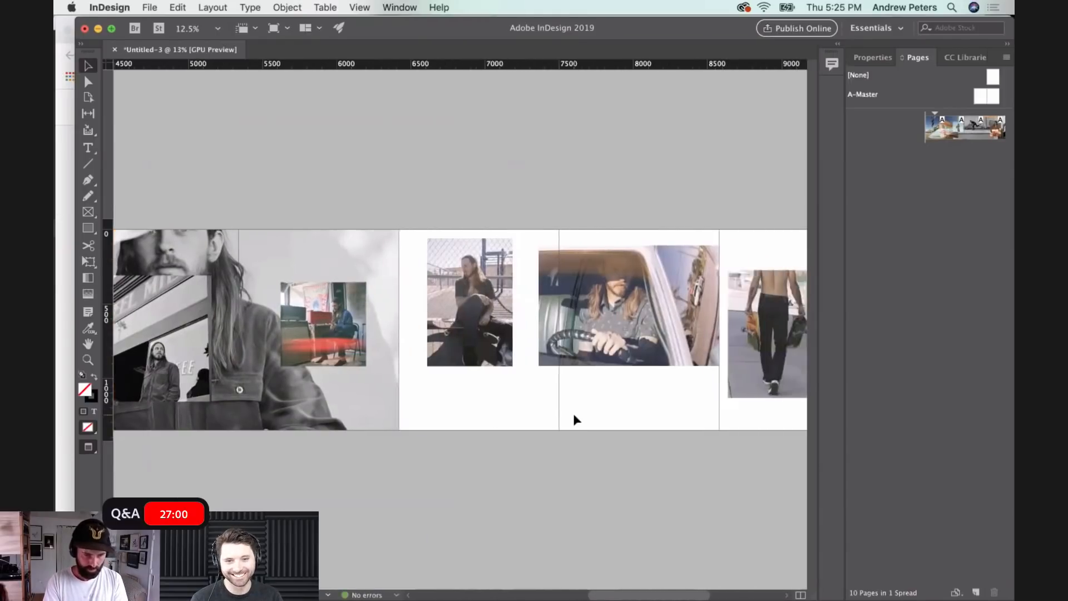
mouse_move(557, 599)
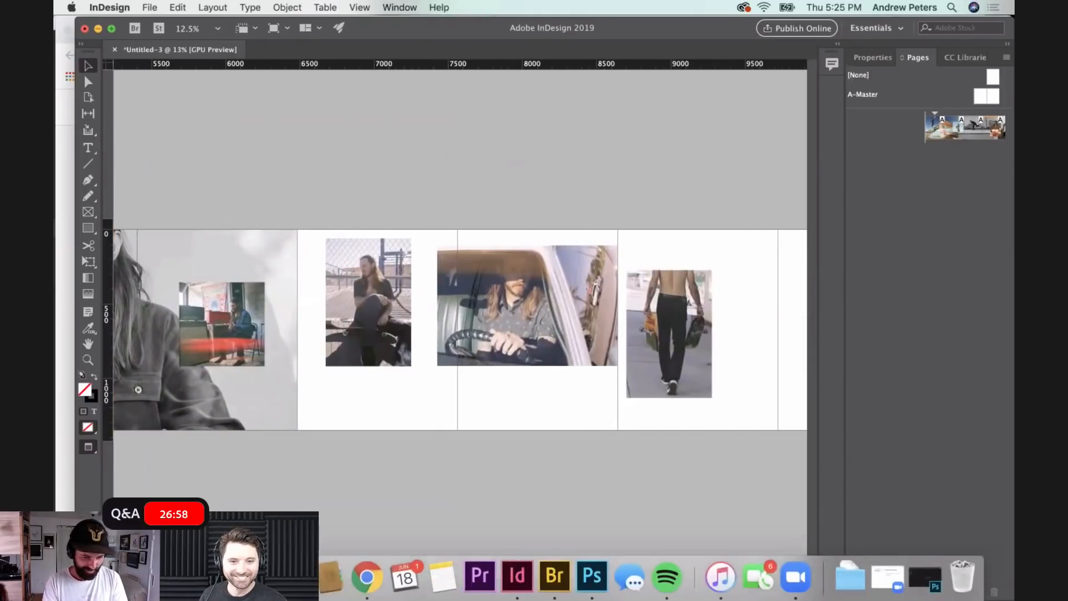
click(106, 577)
scroll(682, 99, left, 3)
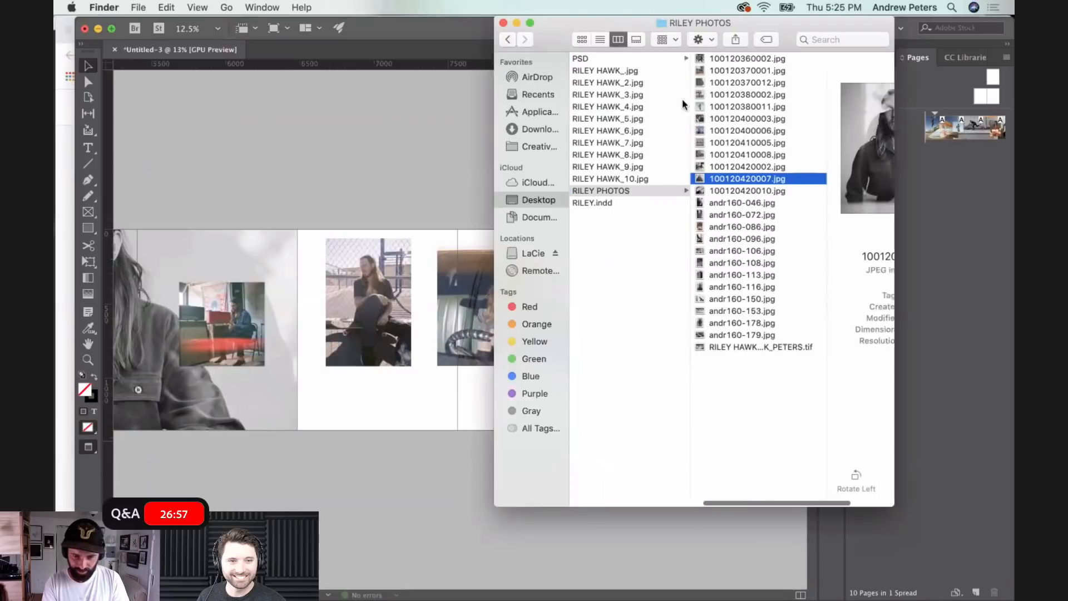
click(602, 57)
click(744, 215)
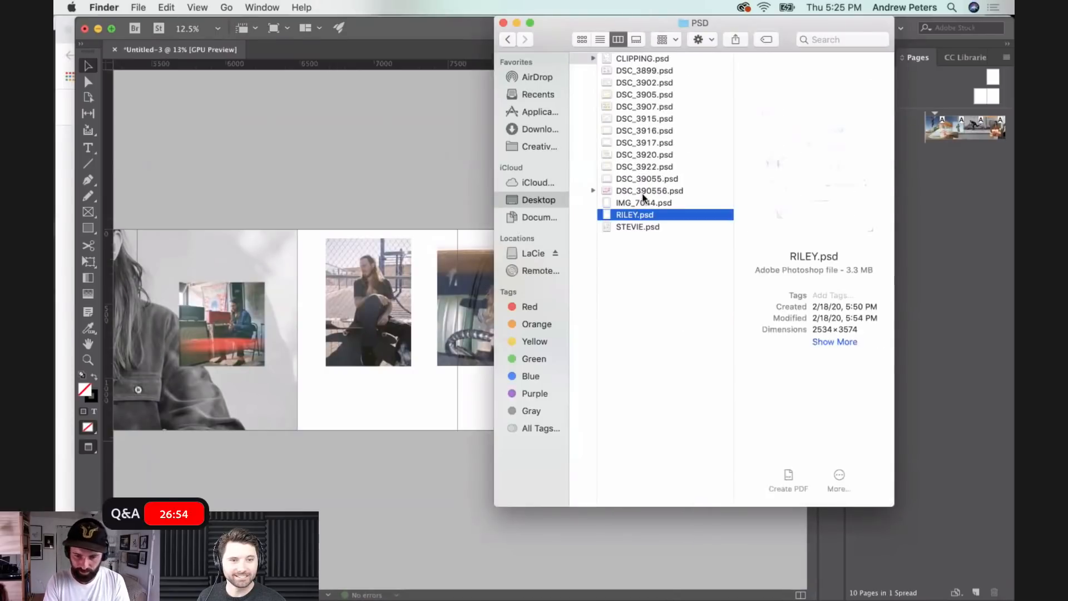
drag(620, 215, 369, 185)
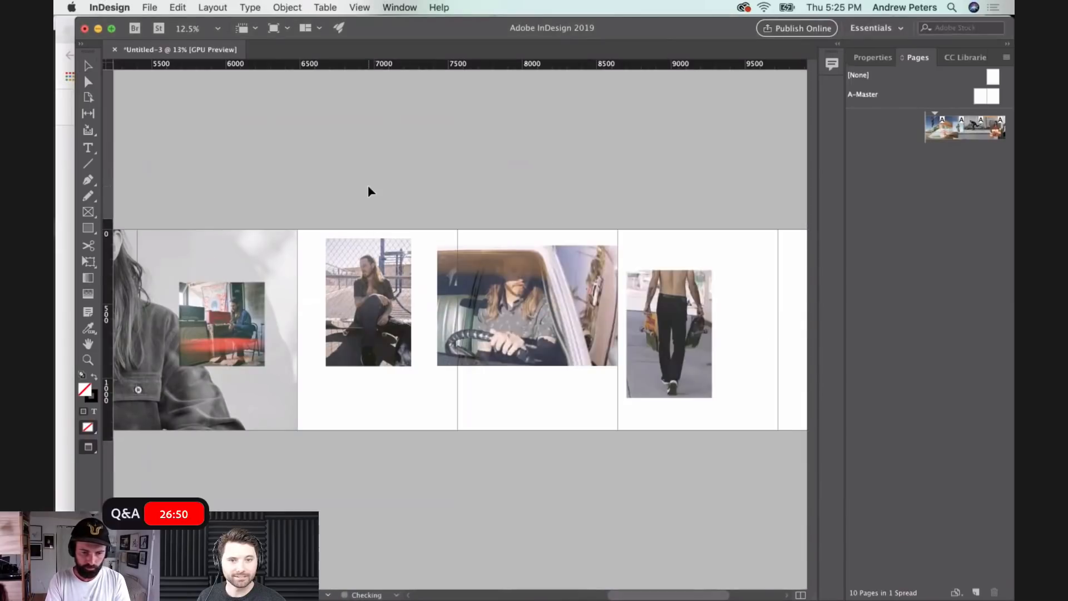
- Move the white handwriting onto page six and crop its frame to page width, starting at the RILEY HAWK line near the page top
drag(499, 284, 261, 283)
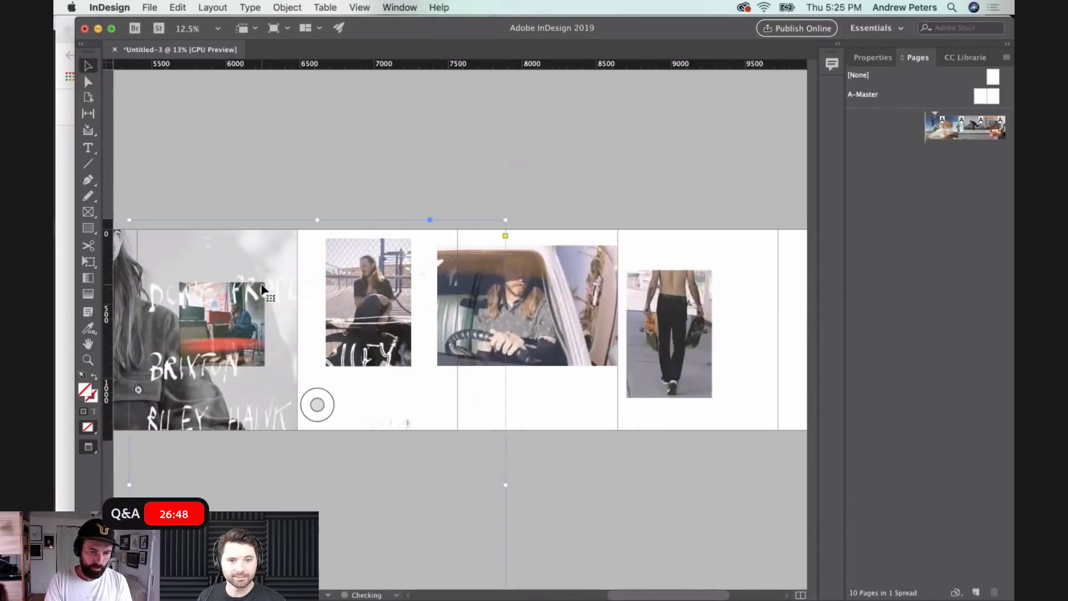
scroll(261, 283, left, 5)
drag(342, 376, 321, 318)
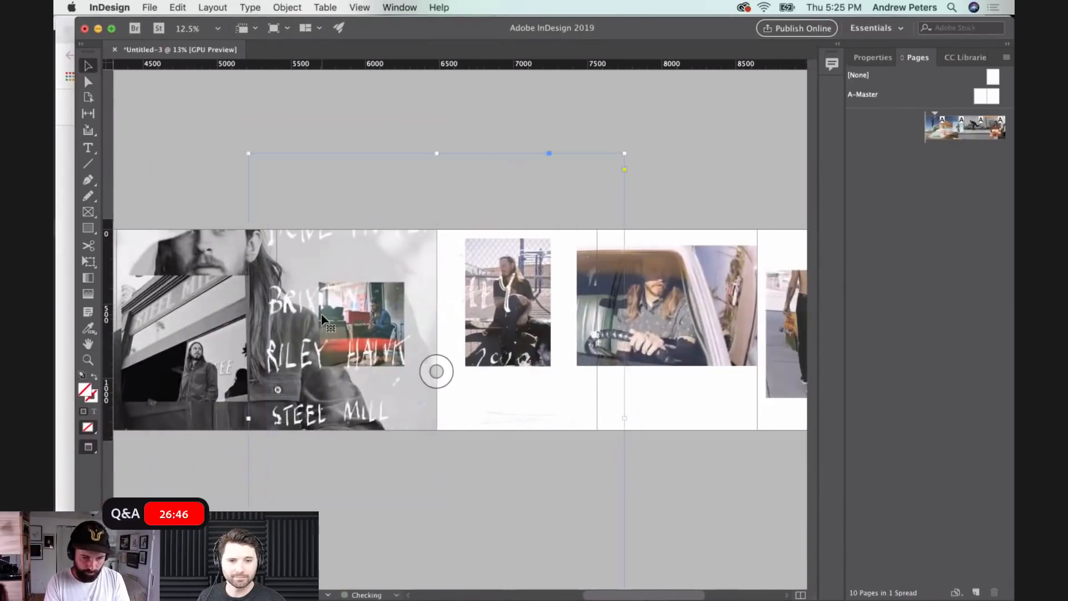
drag(625, 372, 421, 377)
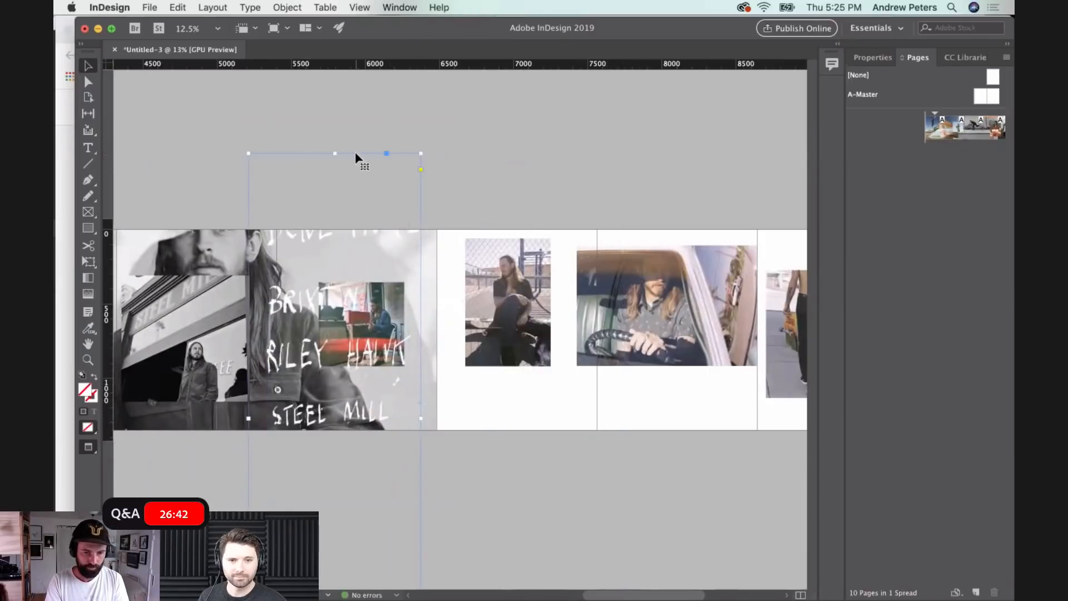
drag(332, 154, 337, 325)
drag(332, 366, 343, 260)
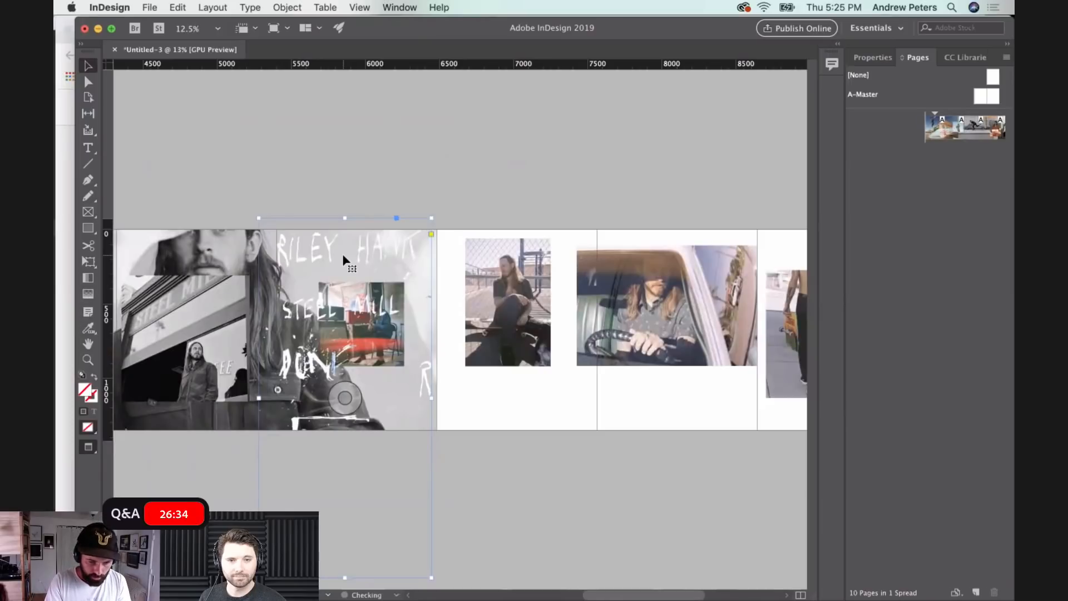
- Move the fence portrait across pages three and four beside the mugs portrait, shrink it, and align its top edge with that portrait
click(242, 159)
scroll(322, 273, left, 5)
scroll(323, 274, left, 8)
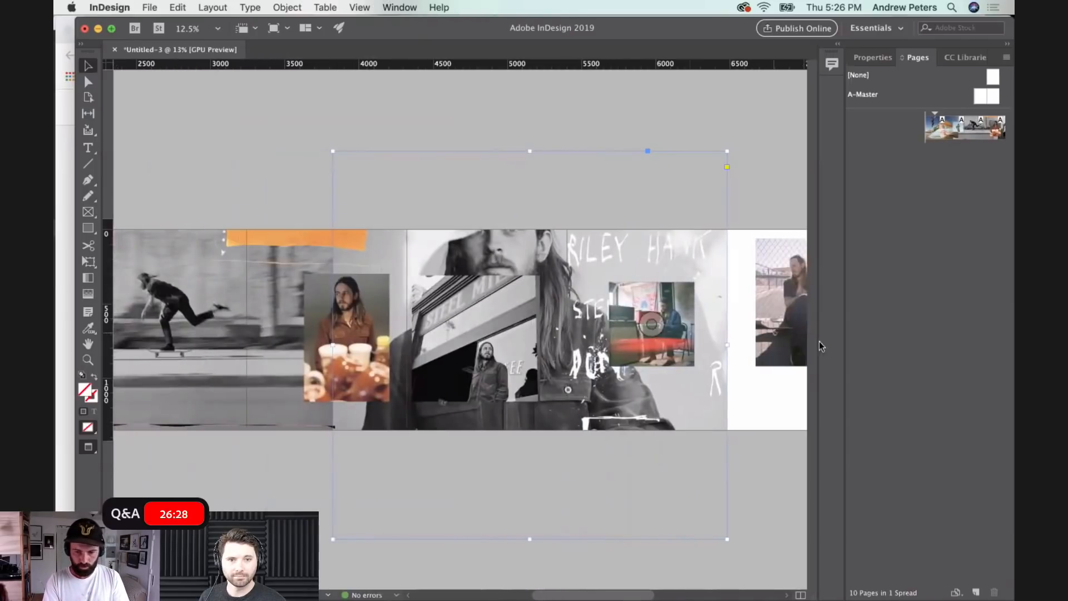
drag(807, 355, 257, 383)
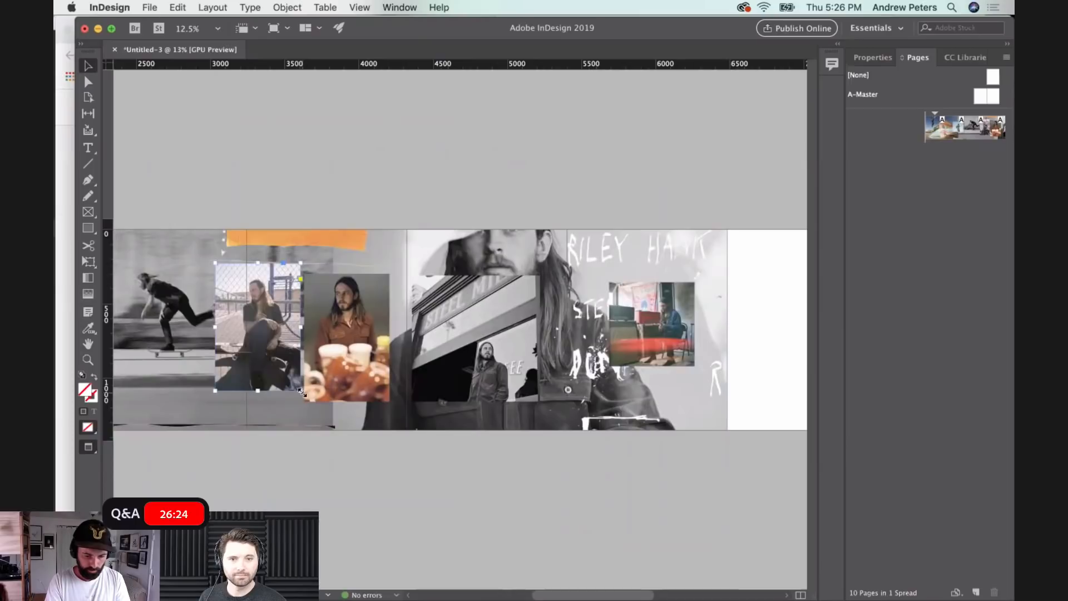
drag(301, 391, 283, 364)
scroll(261, 366, left, 9)
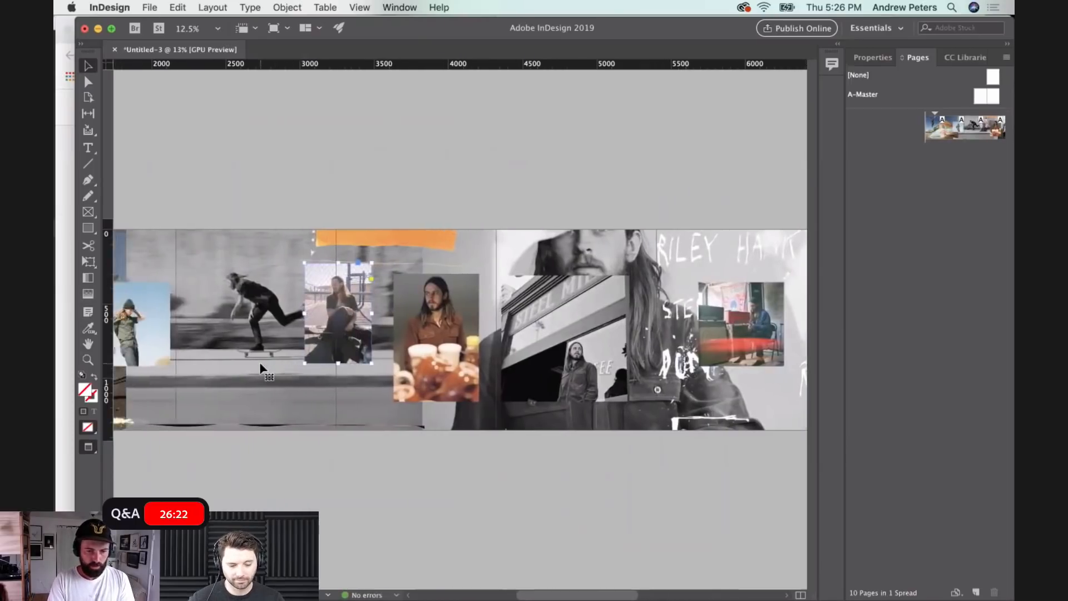
click(273, 73)
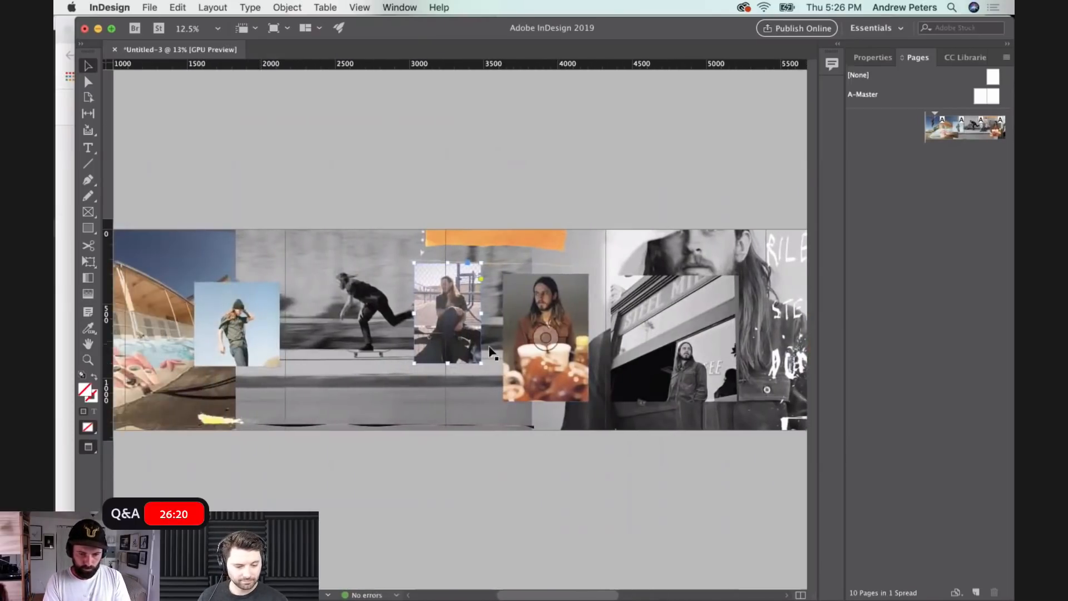
drag(477, 359, 487, 370)
click(481, 128)
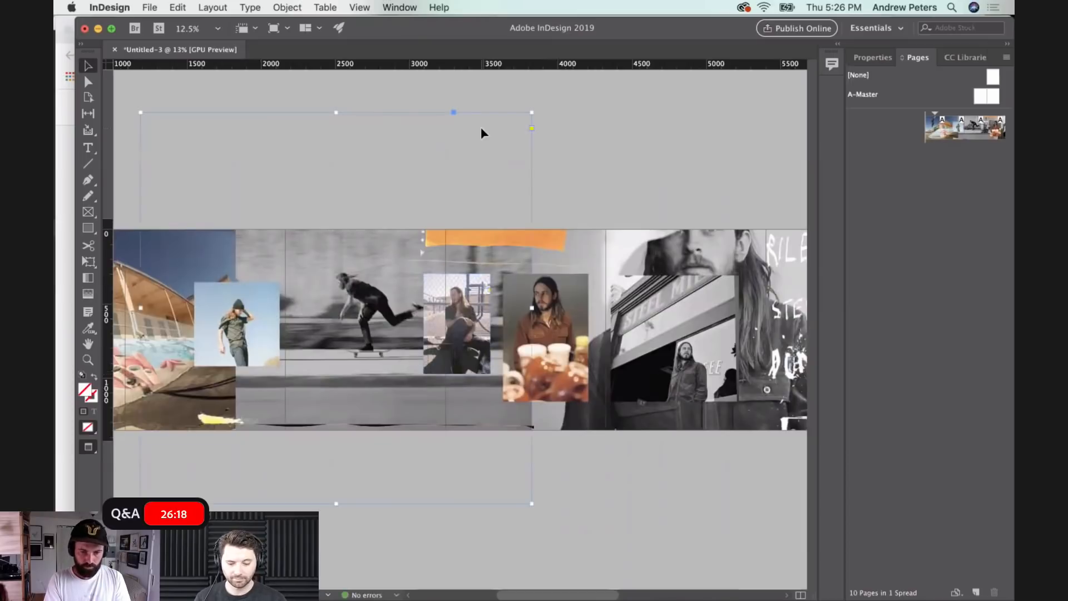
- Preview the torn-paper scraps DSC_3899.psd and DSC_39055.psd in the PSD folder
click(105, 577)
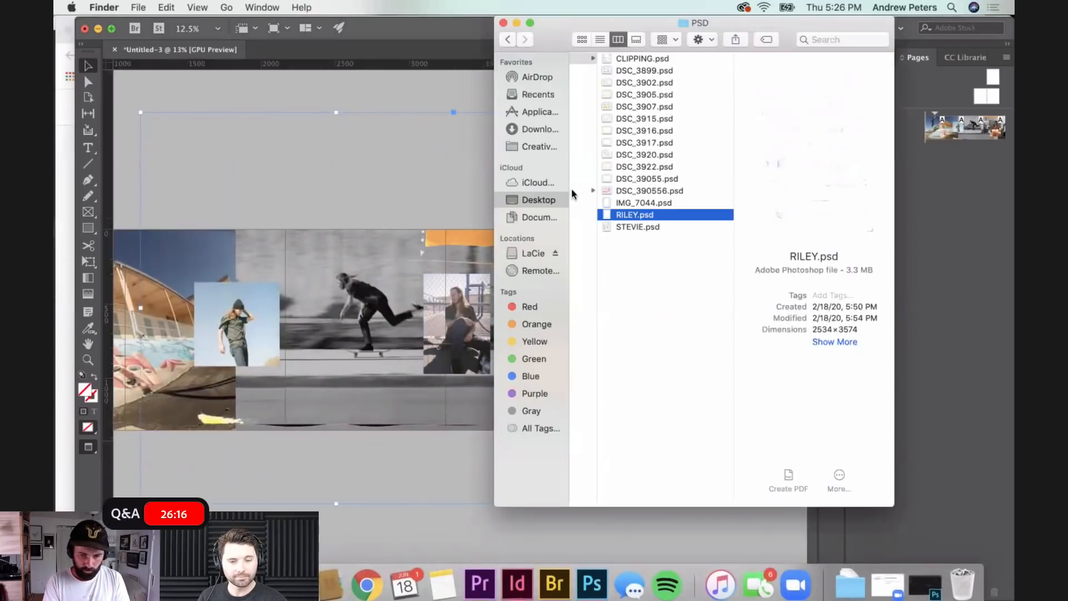
click(637, 72)
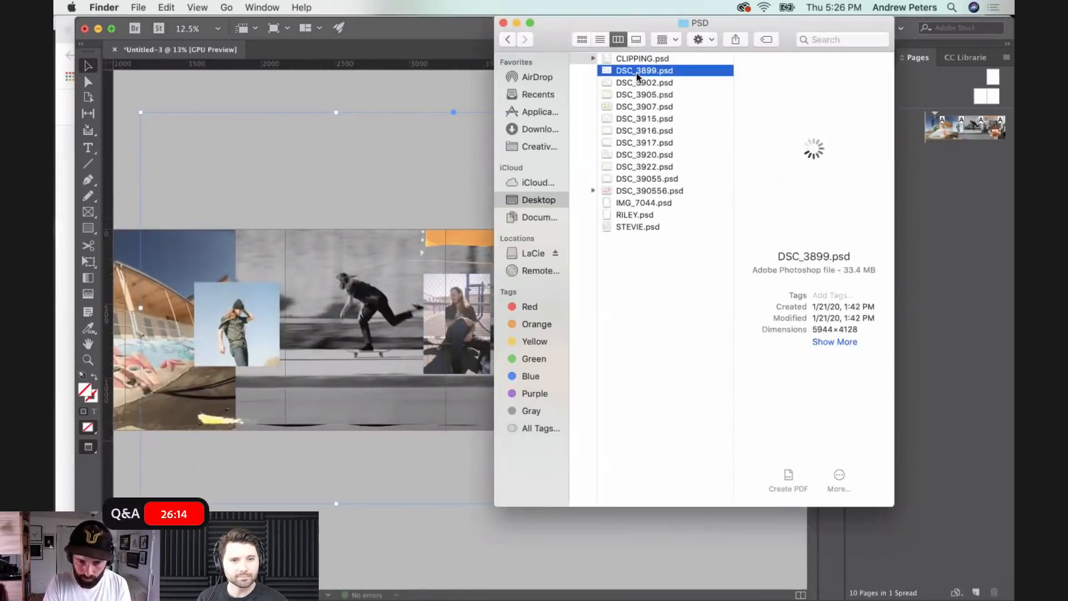
click(634, 181)
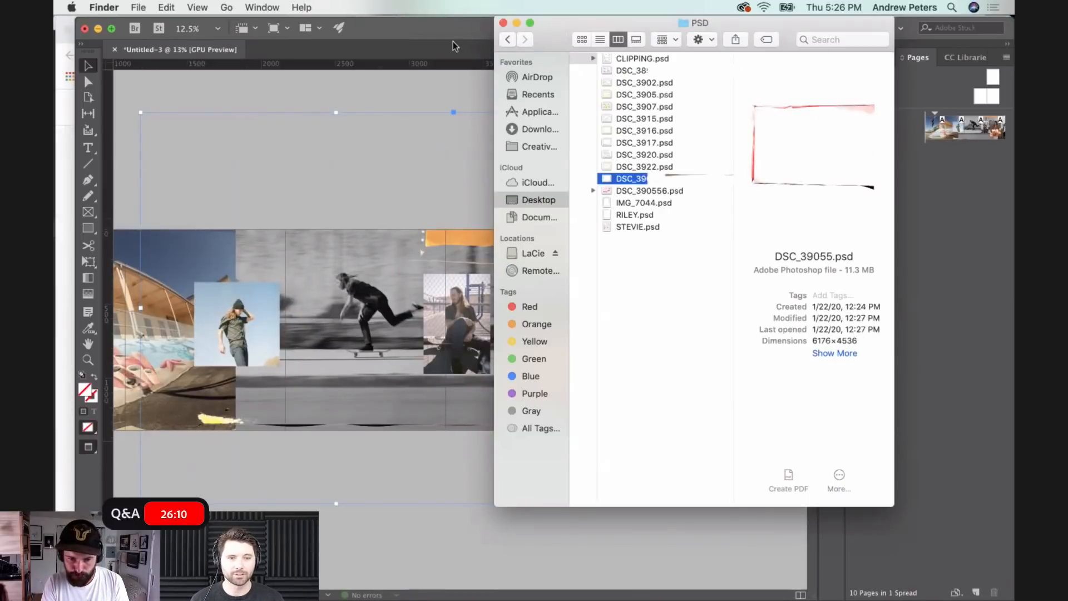
click(431, 89)
mouse_move(376, 600)
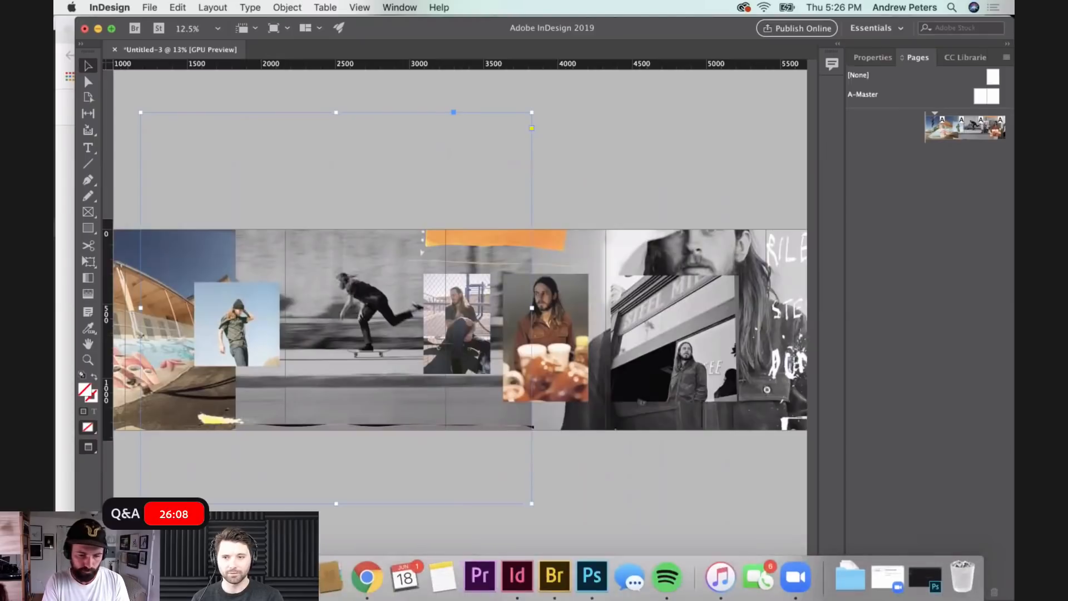
click(106, 577)
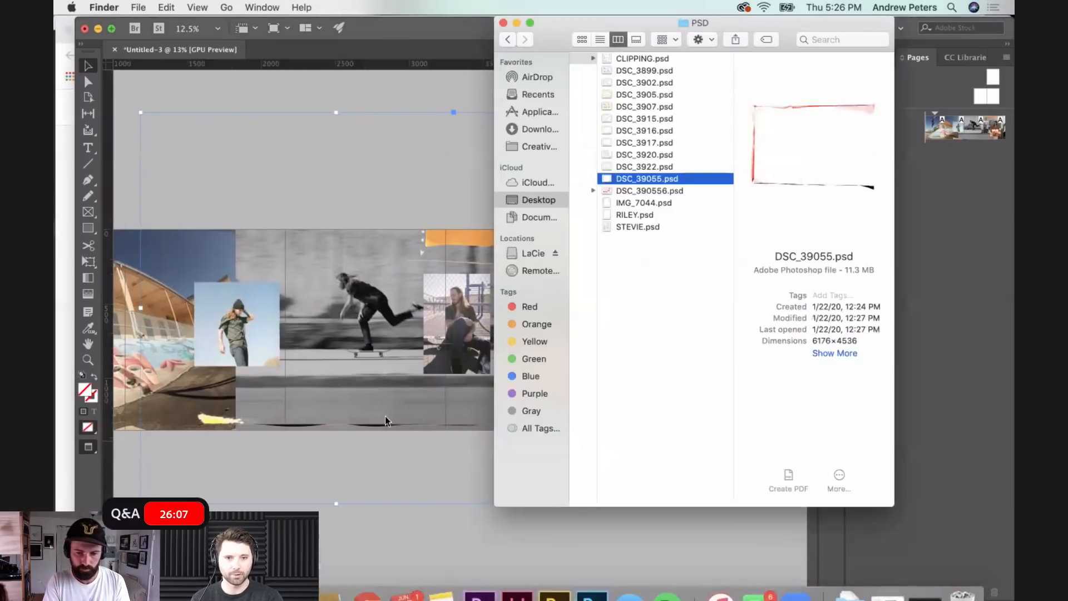
click(321, 559)
click(560, 482)
scroll(560, 482, right, 3)
scroll(559, 480, right, 12)
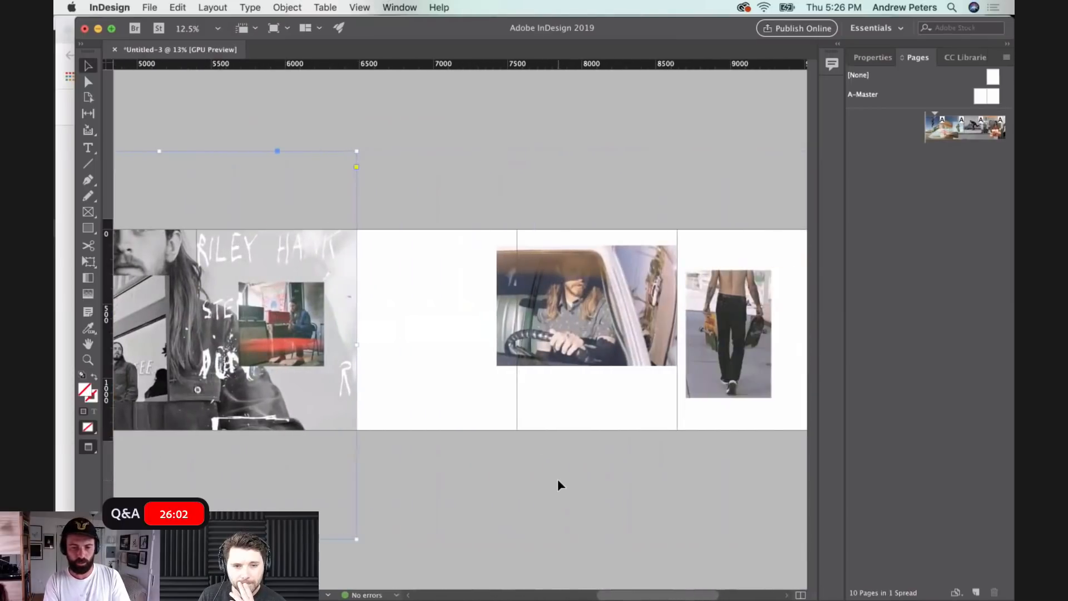
click(502, 411)
mouse_move(279, 599)
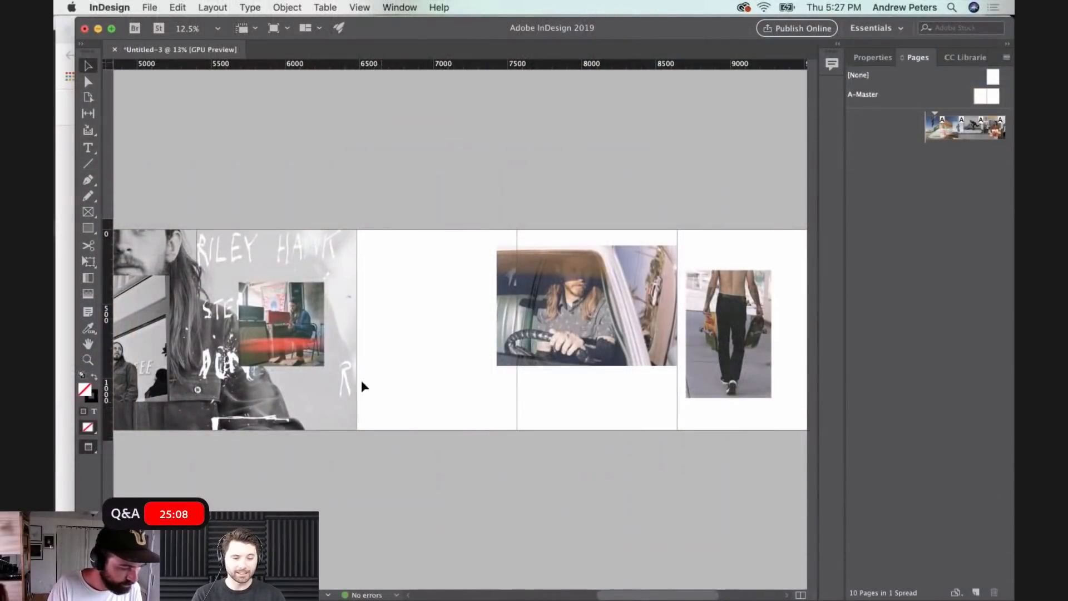
- Duplicate the white handwriting and place the copy level with the original across pages four and five
scroll(564, 367, left, 5)
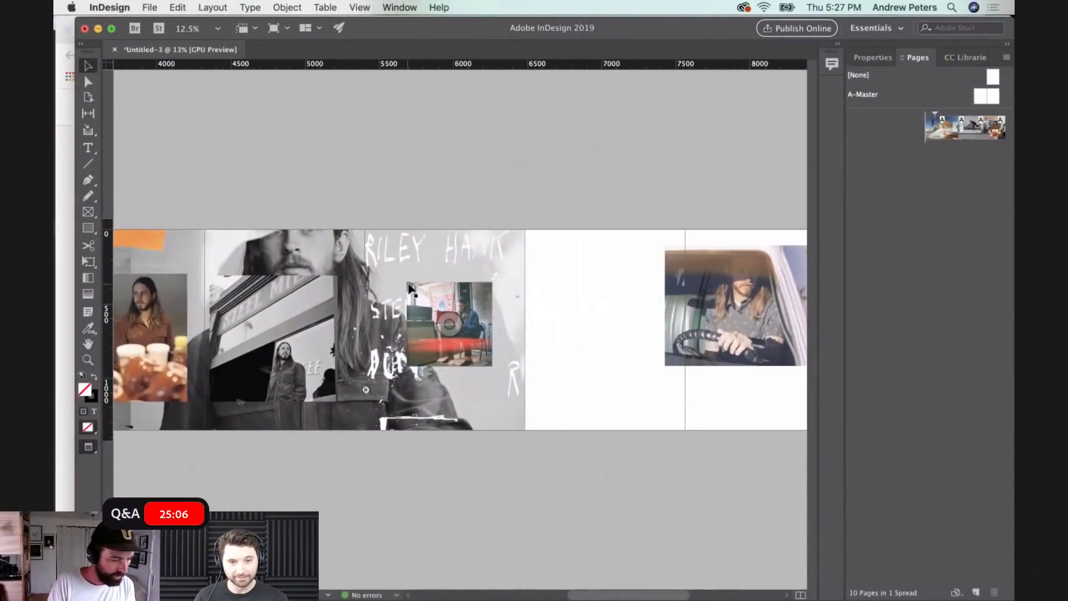
right_click(398, 249)
click(184, 239)
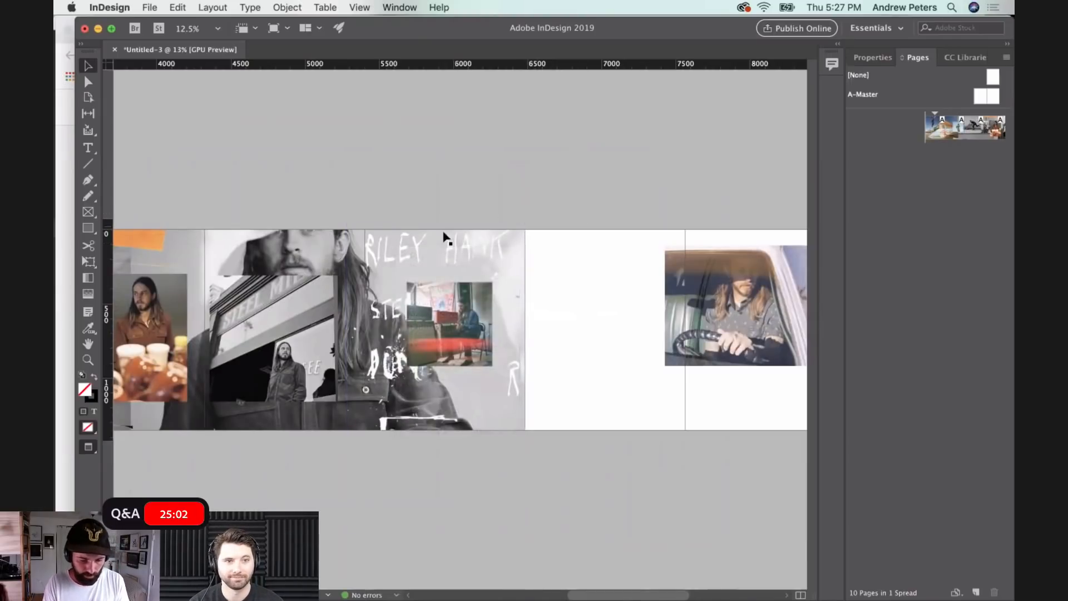
drag(419, 252, 237, 253)
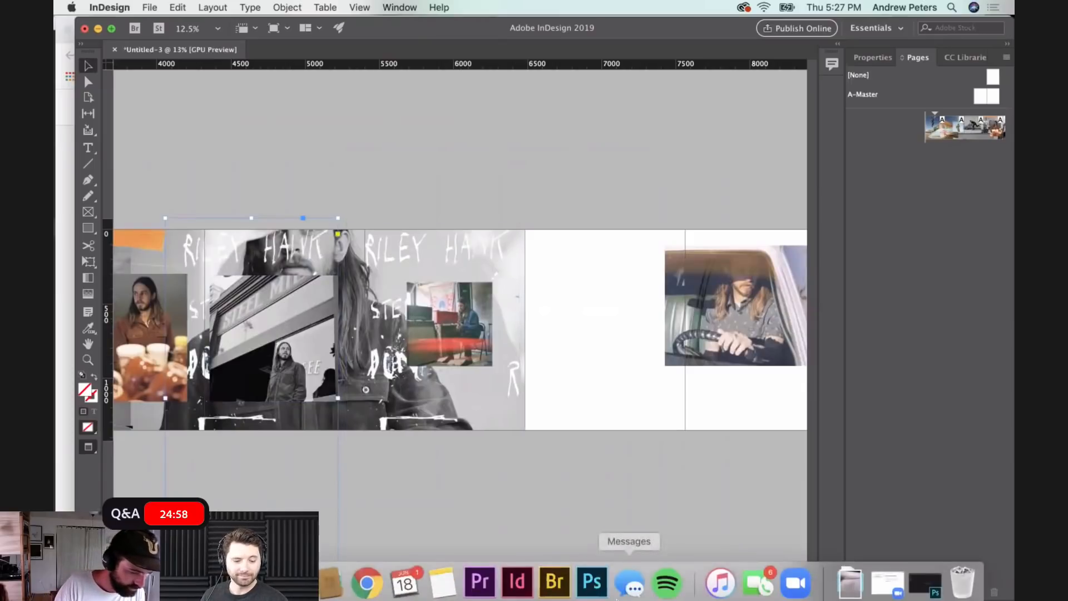
- Open the downloaded photo IMG_9843.HEIC in Photoshop and crop it closely around the handwritten word ADOBE
click(850, 579)
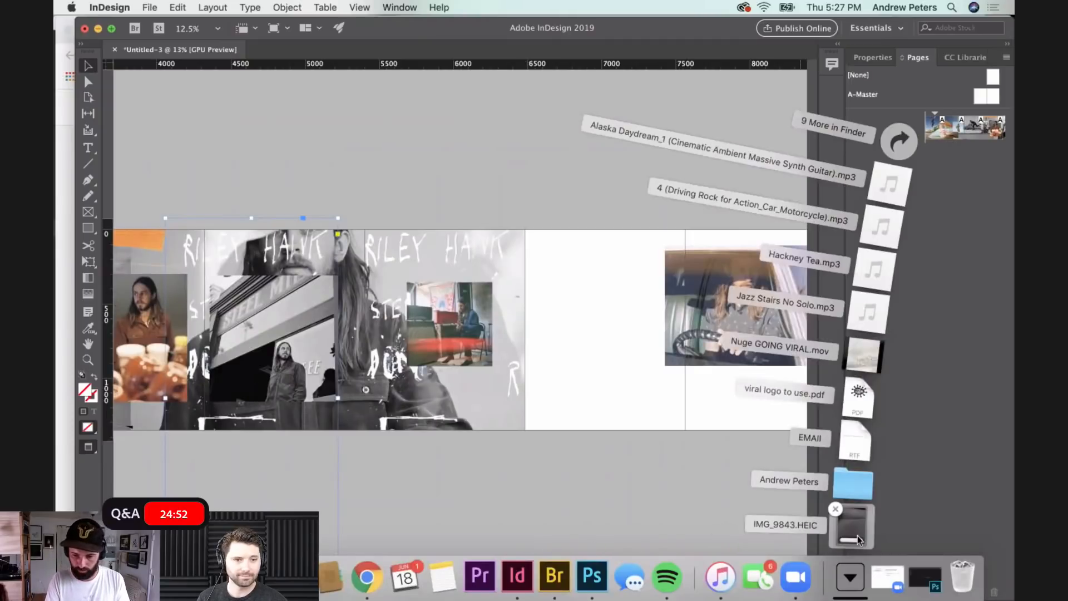
drag(855, 535, 591, 593)
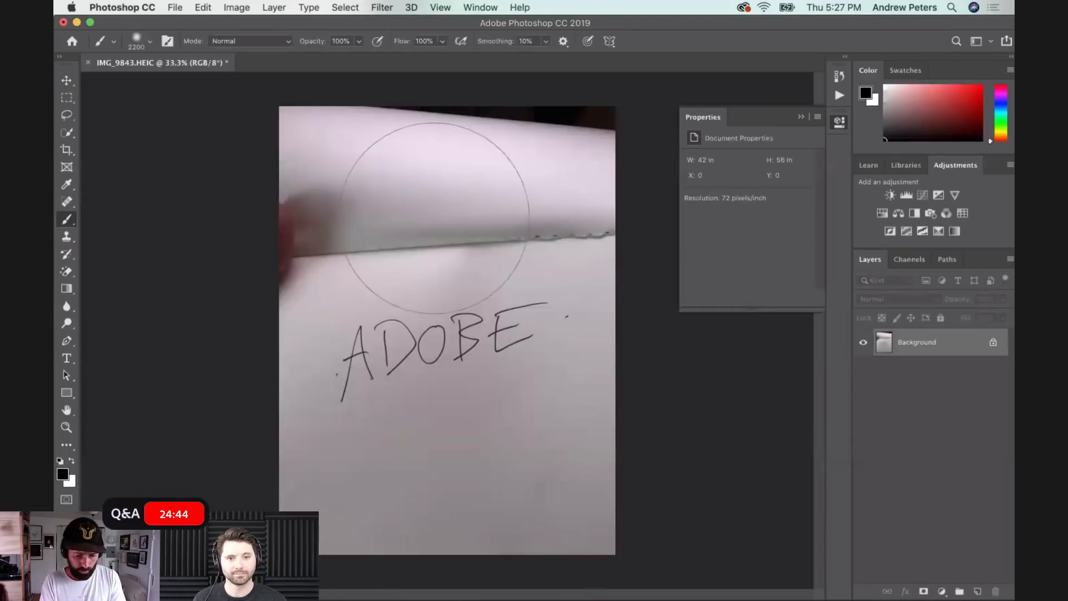
key(c)
drag(448, 105, 459, 192)
drag(614, 467, 607, 401)
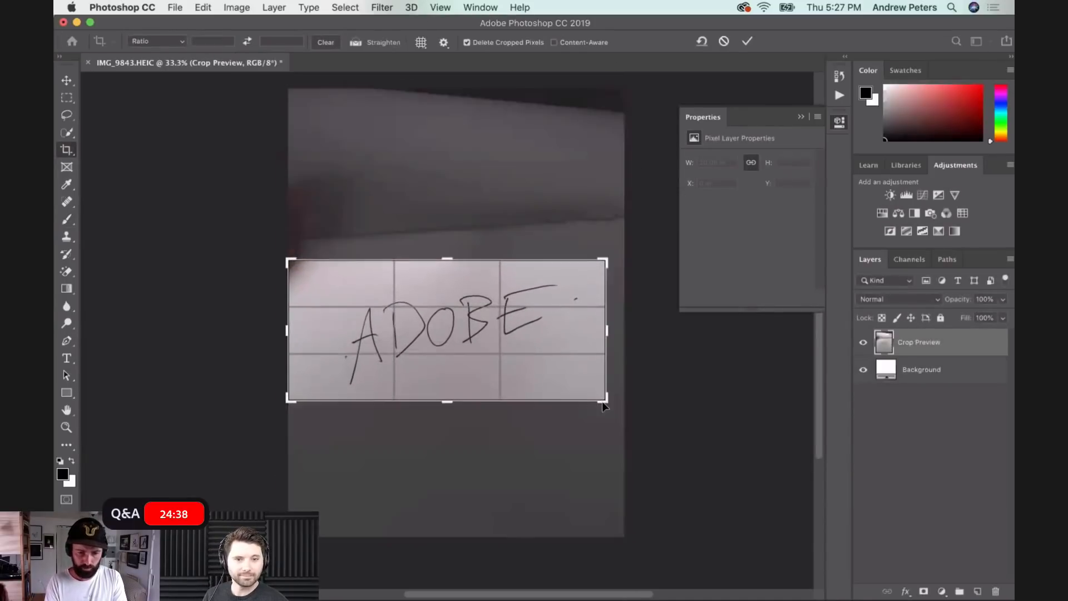
drag(293, 207, 329, 211)
mouse_move(287, 259)
mouse_down()
mouse_move(315, 268)
mouse_move(297, 266)
mouse_up()
key(Return)
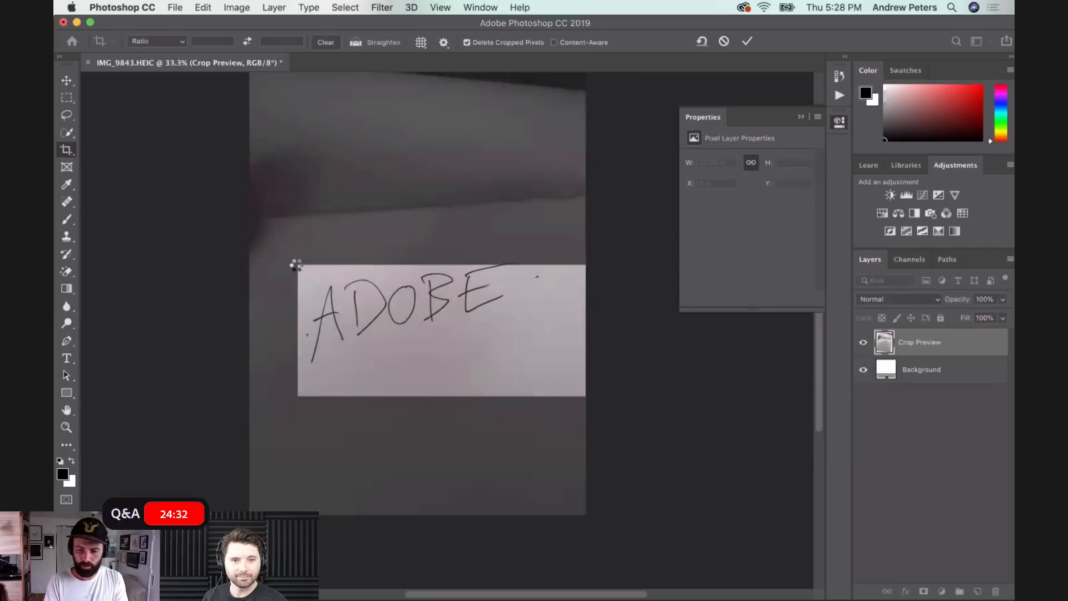
- Add a Levels adjustment with black input 32 and white input 124, and merge it into the ADOBE photo
click(941, 590)
click(938, 391)
mouse_move(807, 260)
mouse_down()
mouse_move(719, 260)
mouse_move(756, 257)
mouse_up()
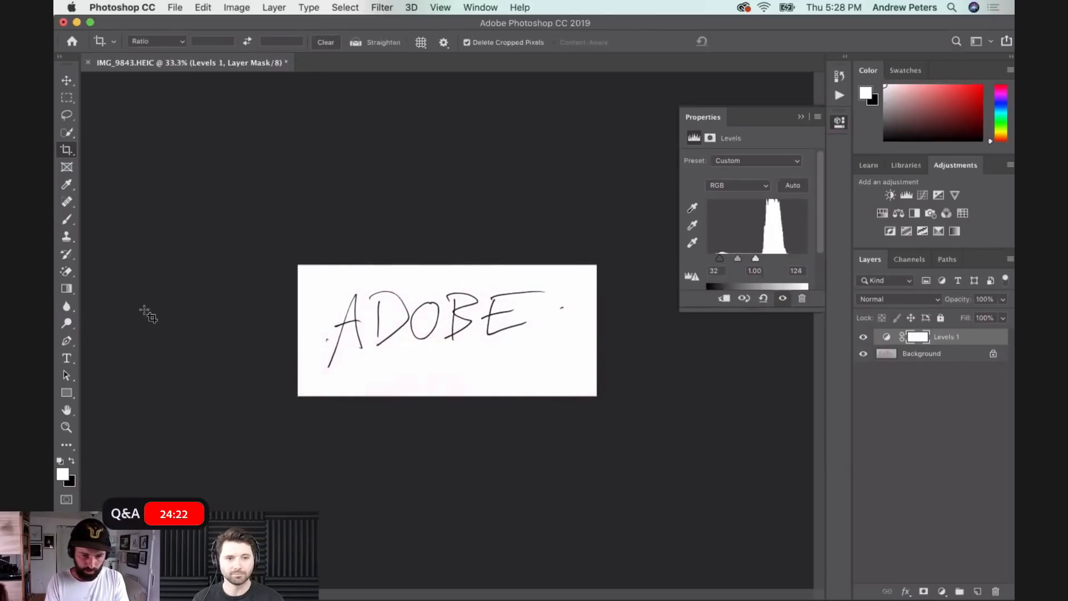
key(super)
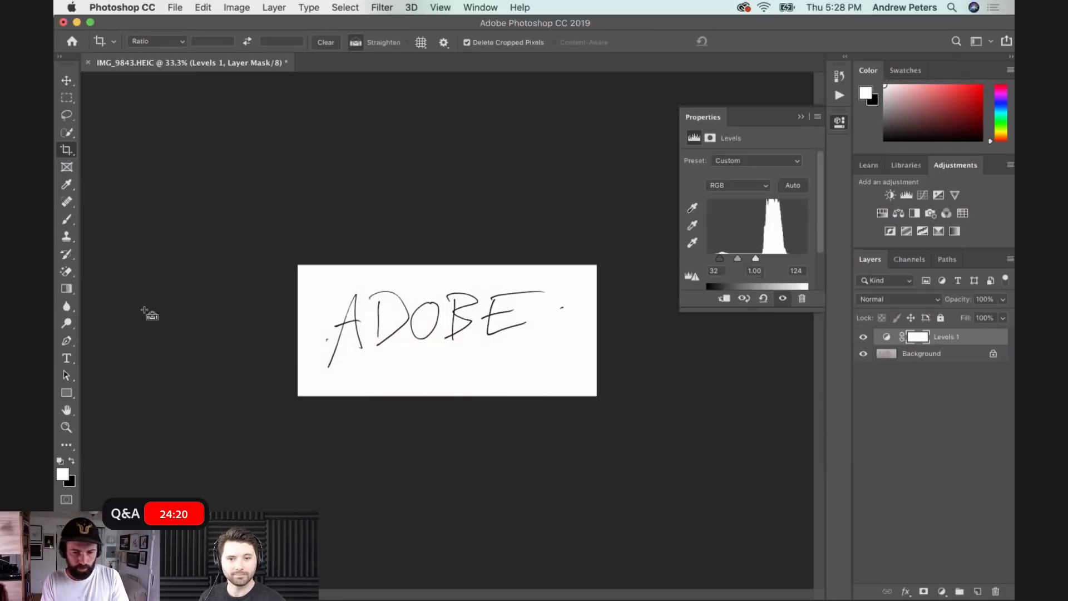
key(super+e)
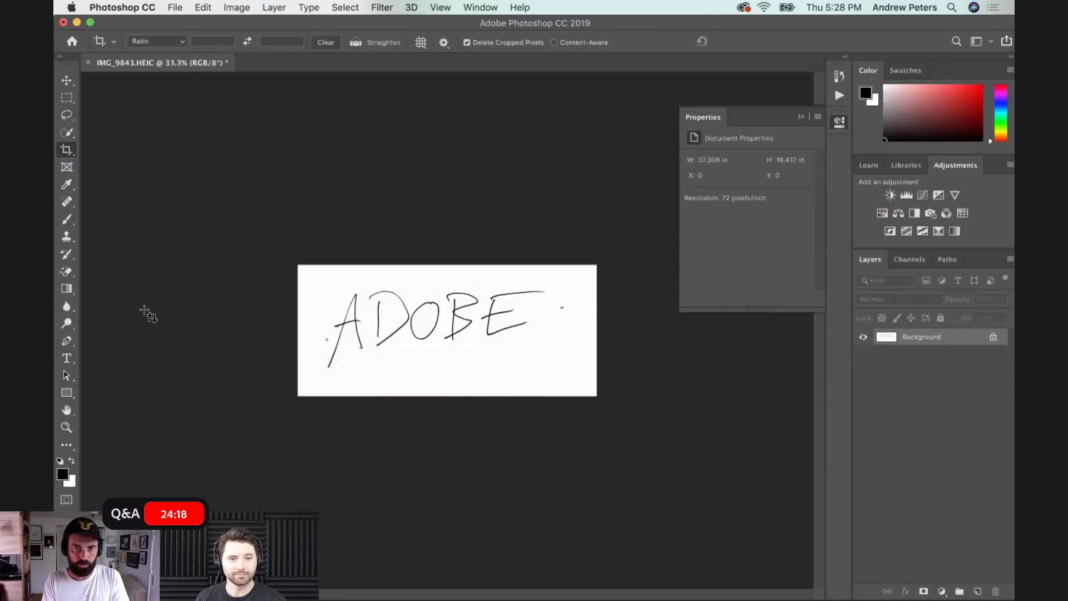
- Erase the white background around the ADOBE lettering and inside the letter B with the Magic Eraser at tolerance 32
click(67, 273)
click(137, 295)
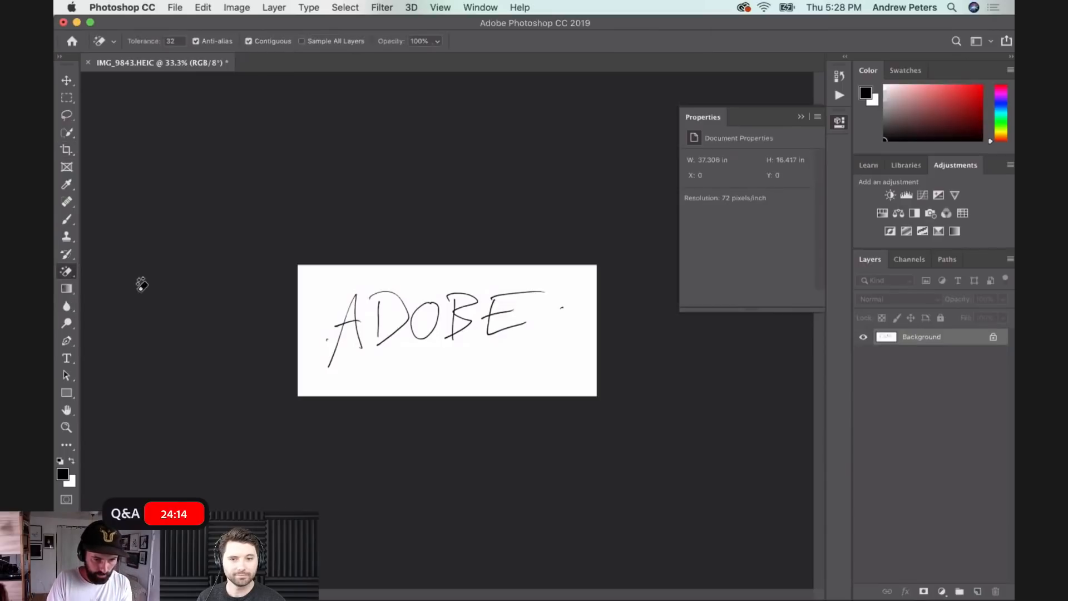
click(338, 283)
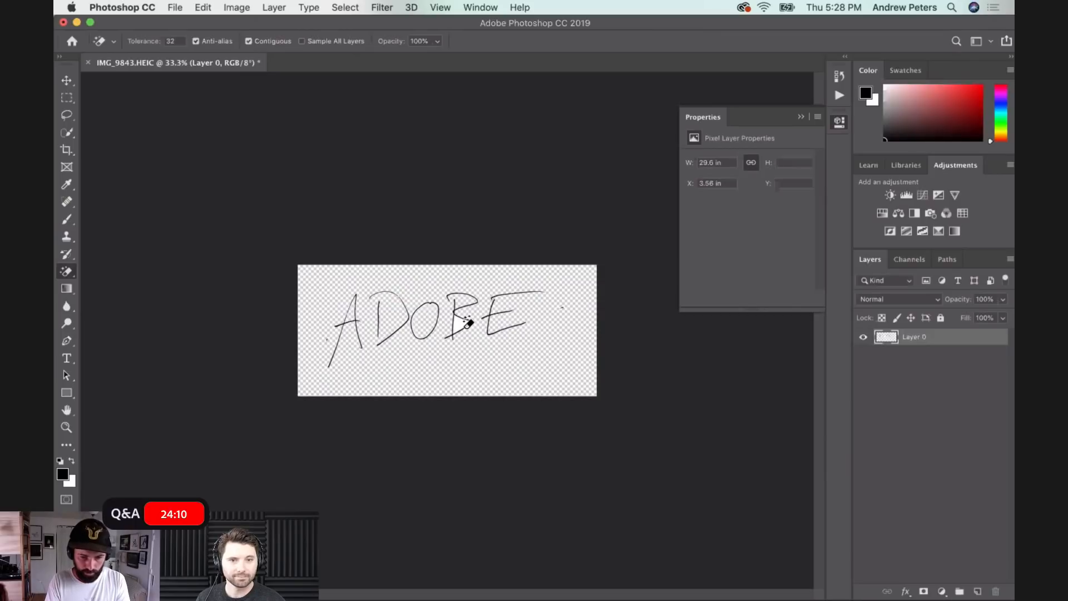
click(465, 315)
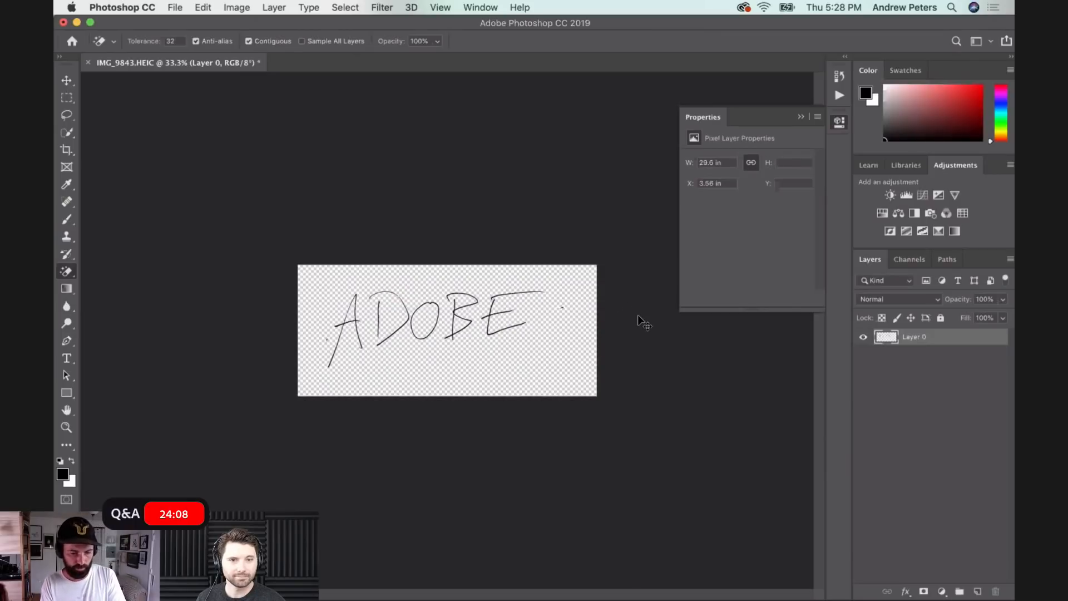
- Save the transparent lettering as ADOBE.psd in Photoshop format on the Desktop and close the document
key(super+s)
text(ADOBE)
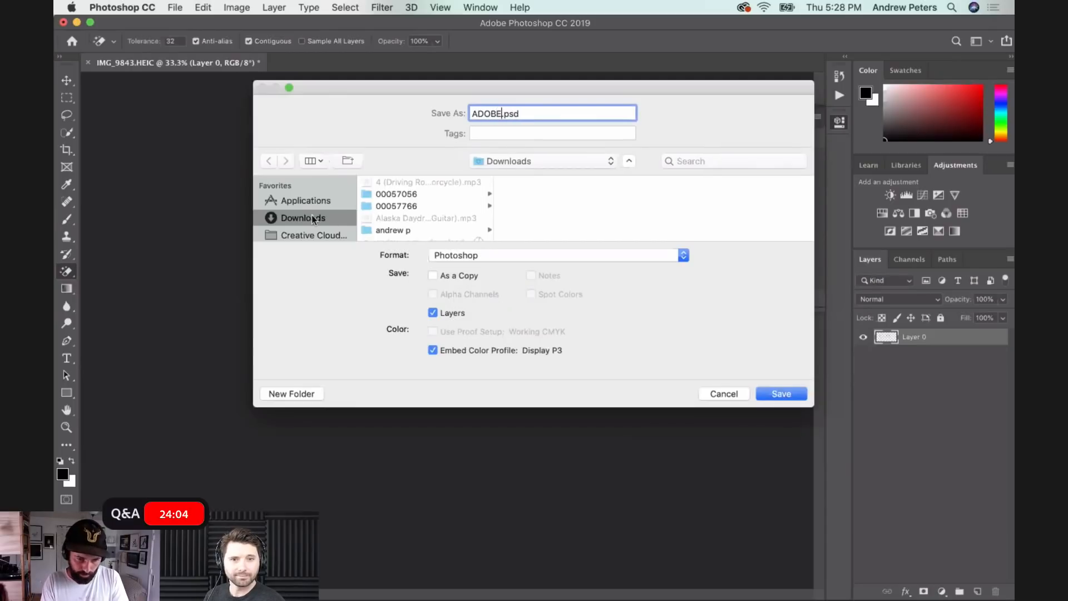
scroll(312, 216, down, 3)
scroll(312, 216, down, 1)
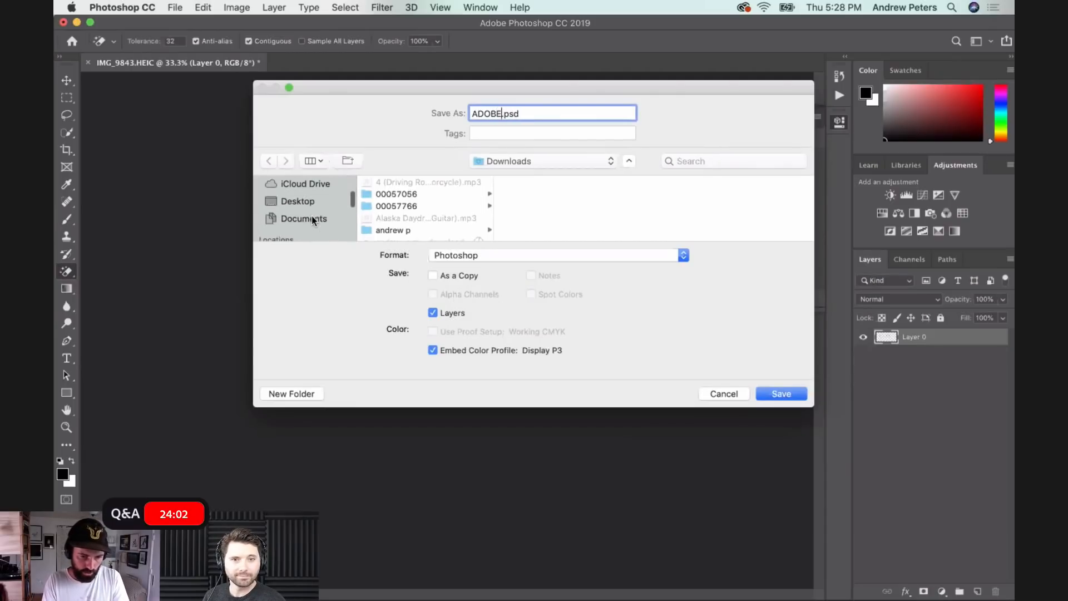
click(298, 201)
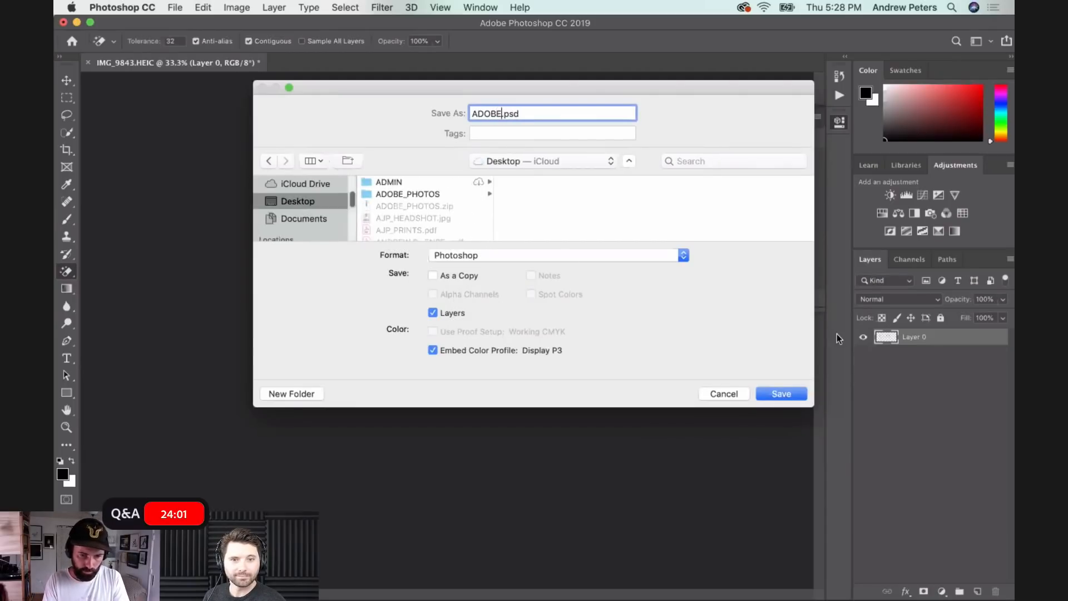
click(782, 396)
click(689, 229)
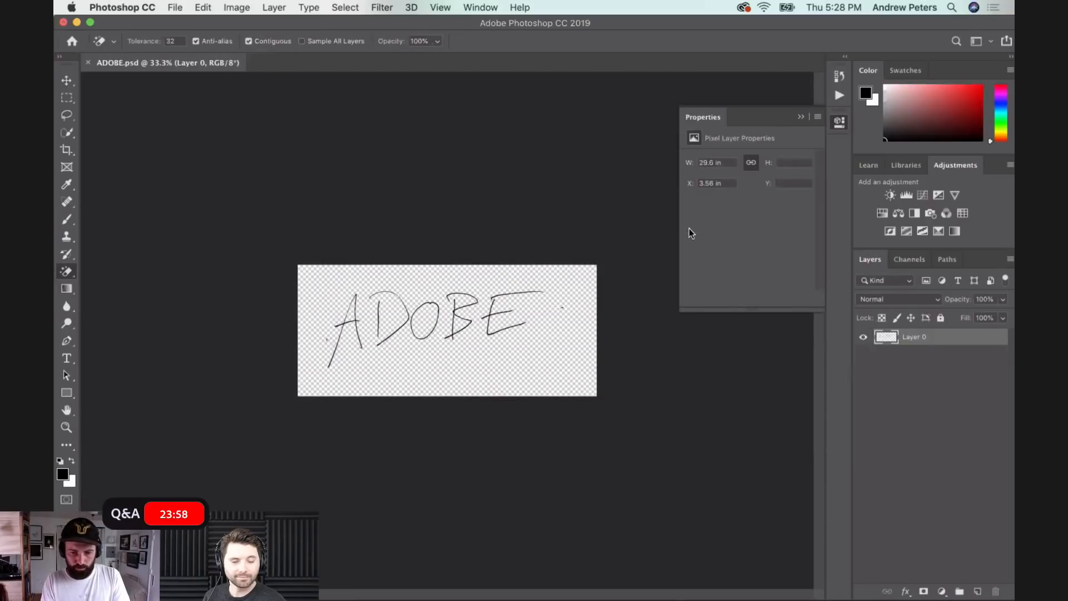
key(super+w)
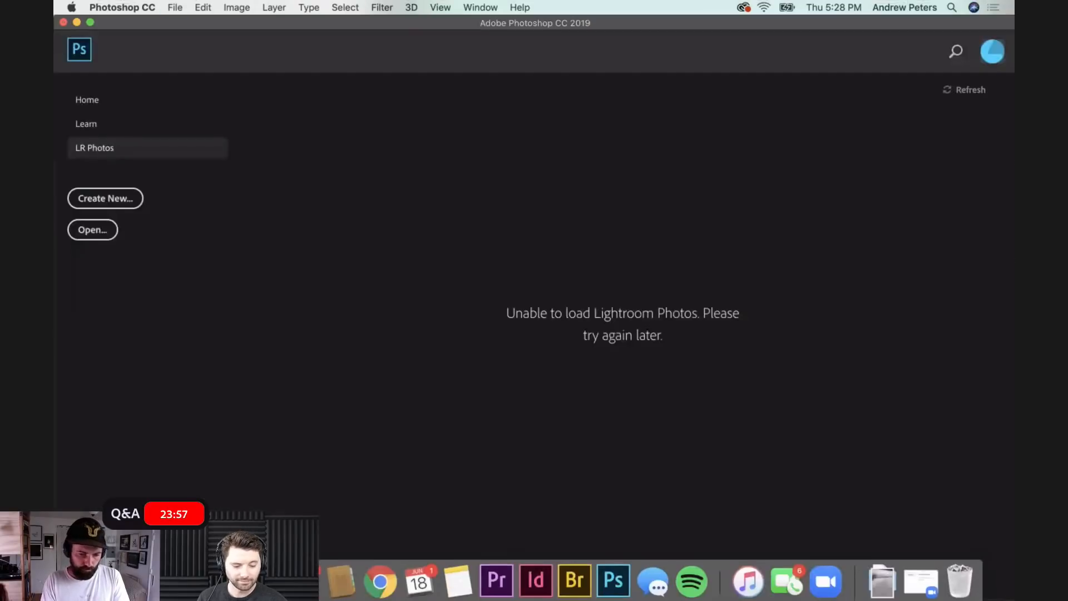
- Switch to InDesign, bring up the Finder window and open the Desktop folder
click(536, 579)
click(109, 578)
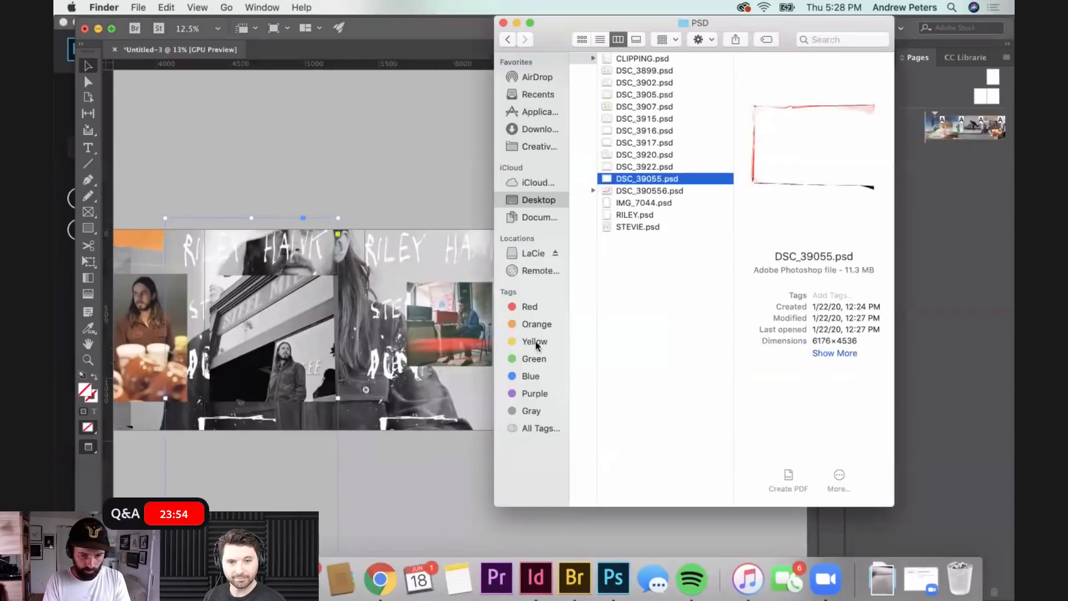
click(633, 297)
key(Left)
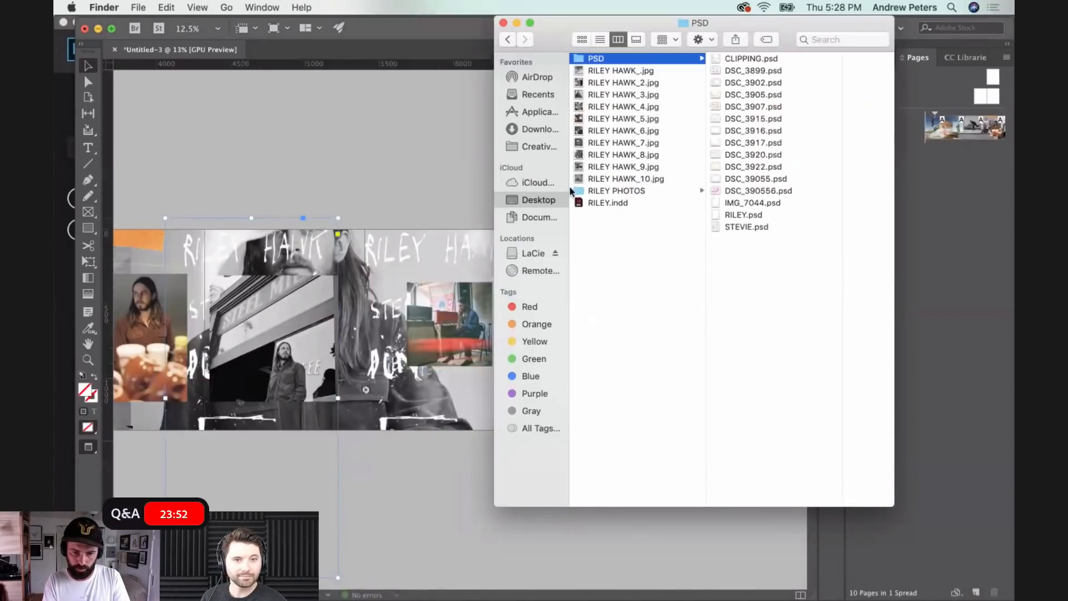
click(543, 202)
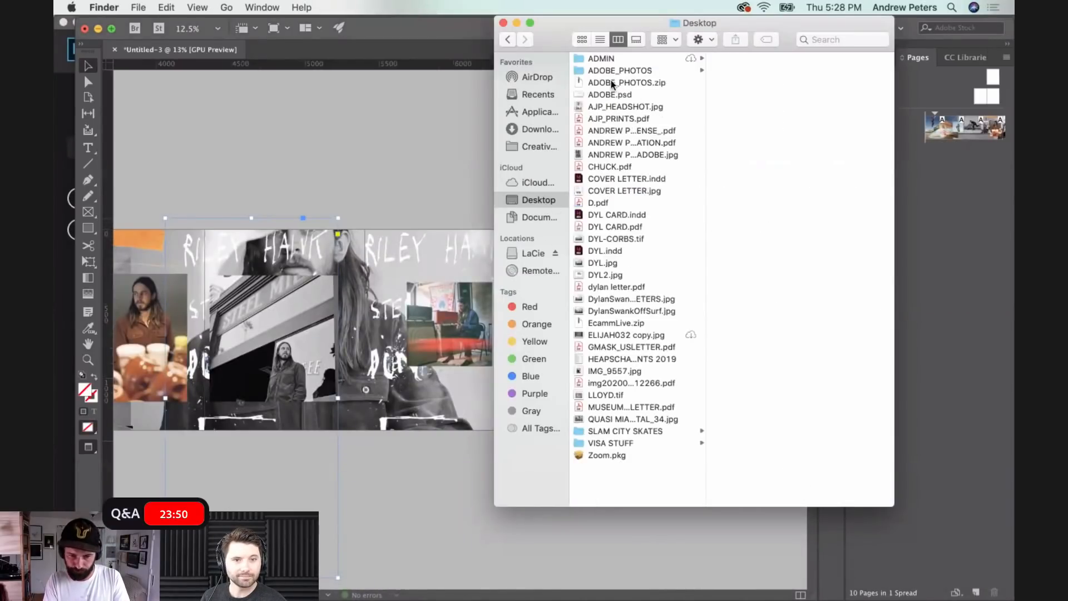
- Place the handwriting file ADOBE.psd from the Desktop into the carousel spread
drag(602, 95, 429, 150)
click(433, 398)
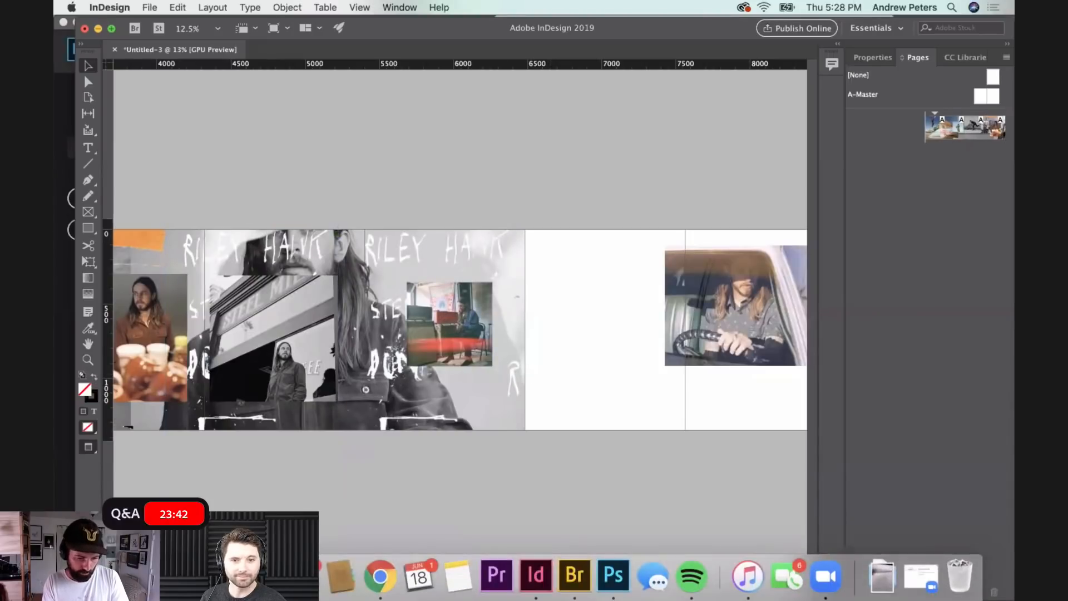
click(342, 581)
drag(759, 28, 400, 59)
drag(245, 123, 556, 248)
- Try to flatten the enlarged ADOBE lettering vertically, and undo both the flattening and the enlargement
scroll(608, 351, right, 5)
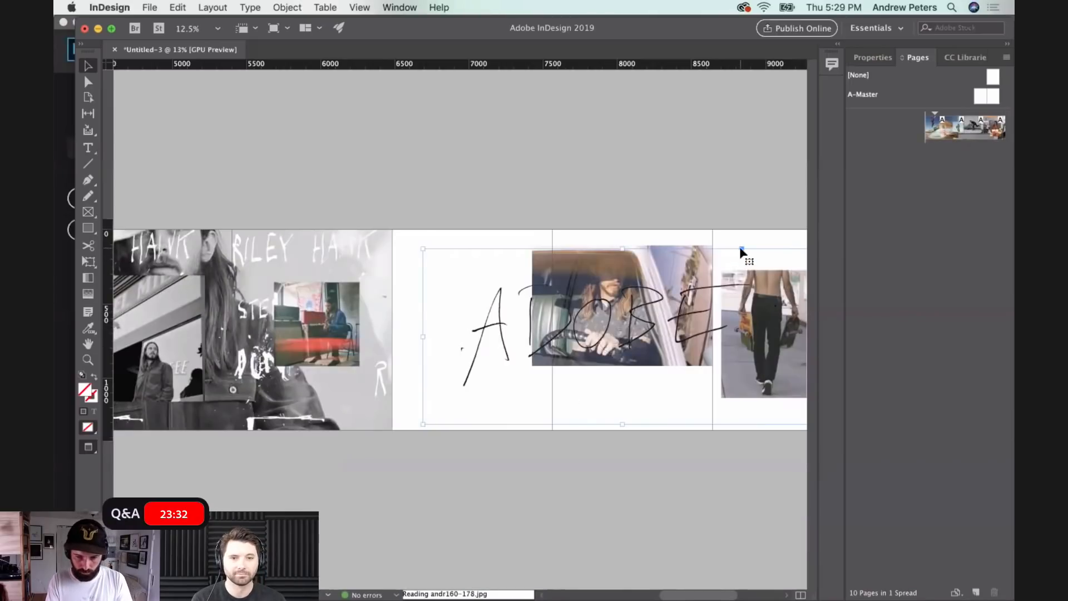
drag(622, 424, 621, 337)
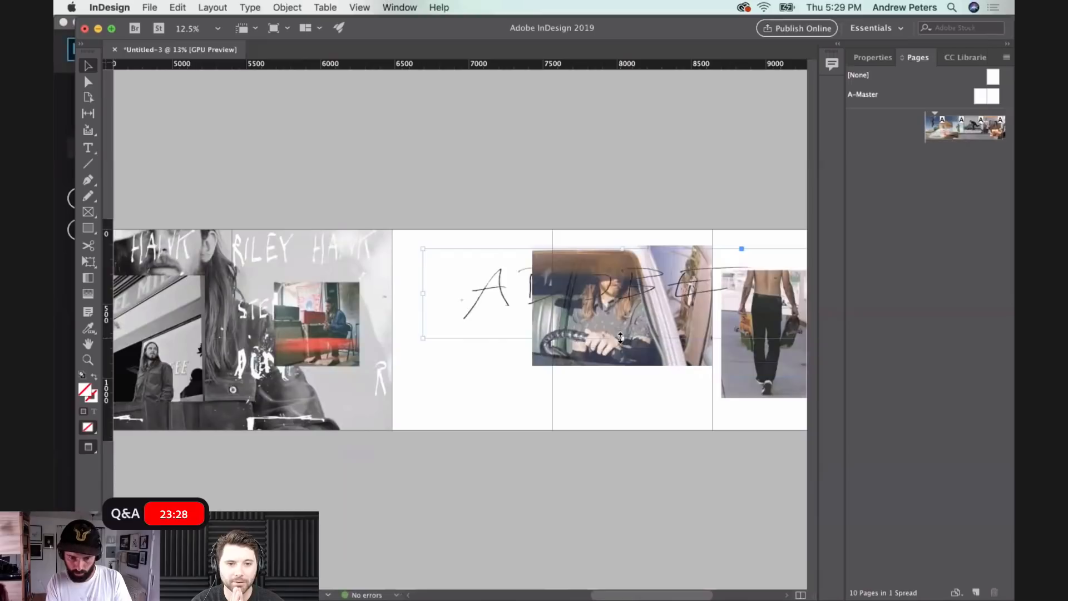
key(super+z)
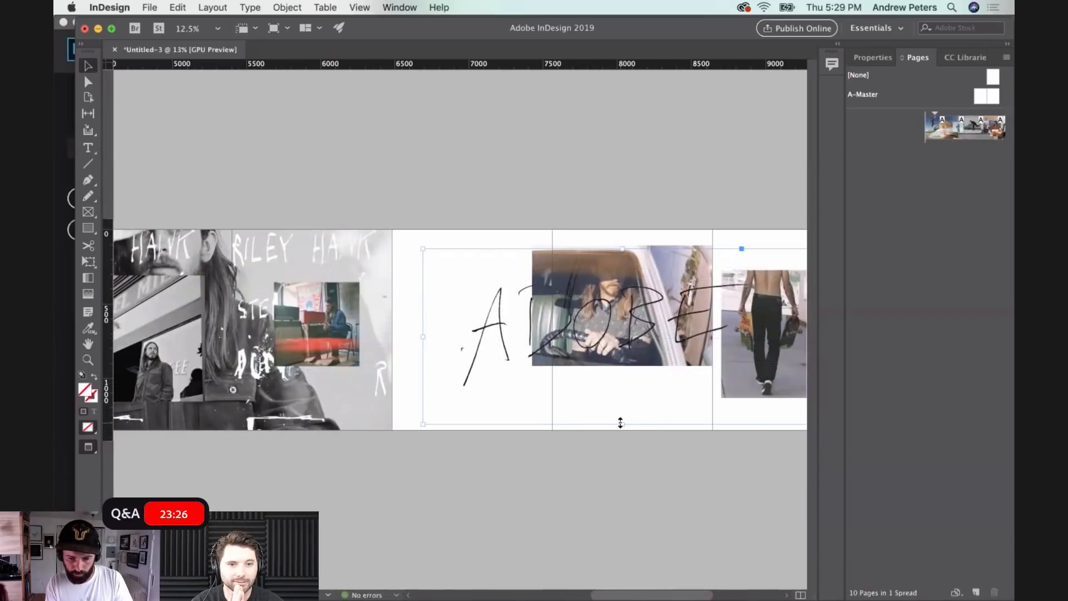
key(super+z)
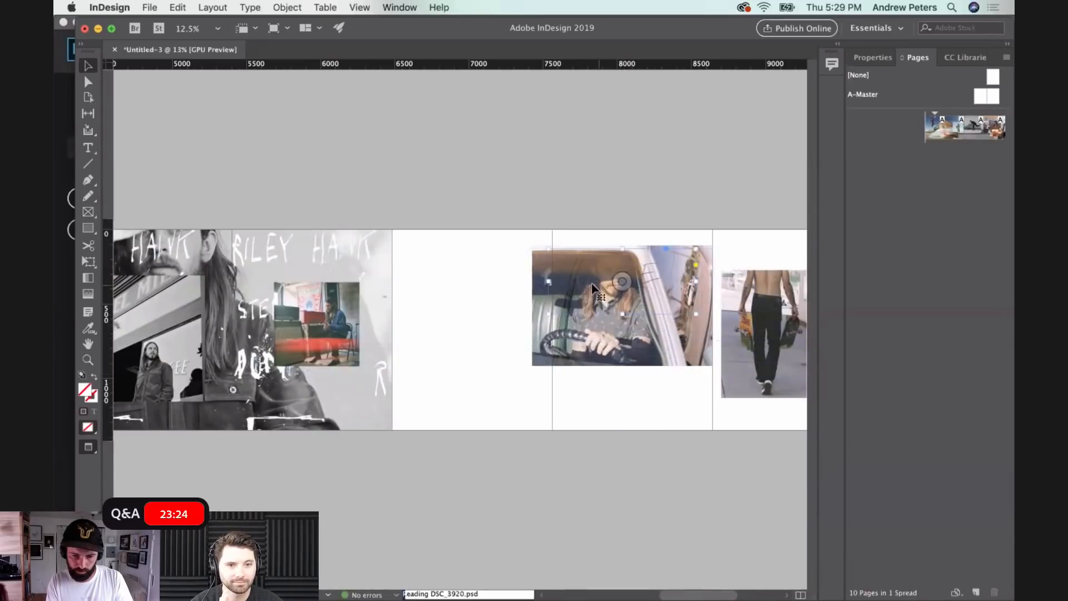
- Move the small ADOBE lettering to the upper edge of page seven, slightly overlapping the boundary with page six
click(441, 317)
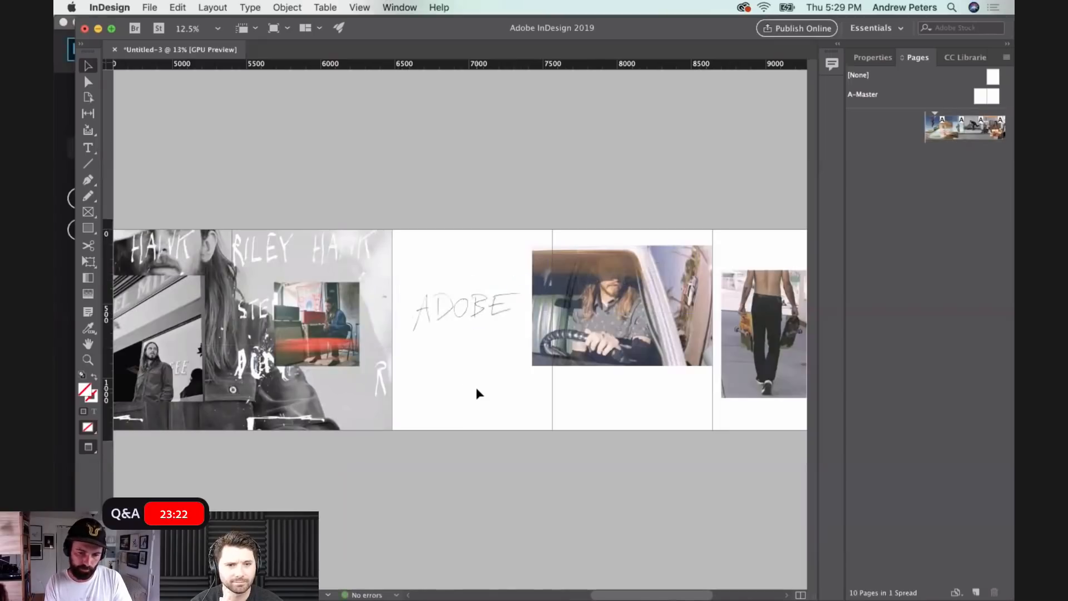
drag(473, 305, 447, 259)
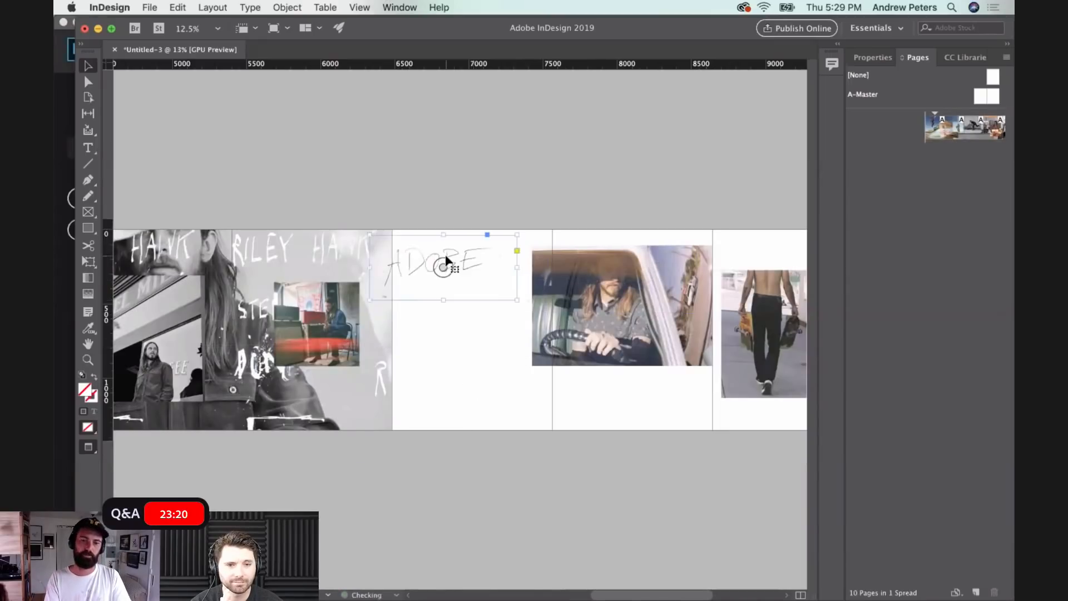
click(440, 375)
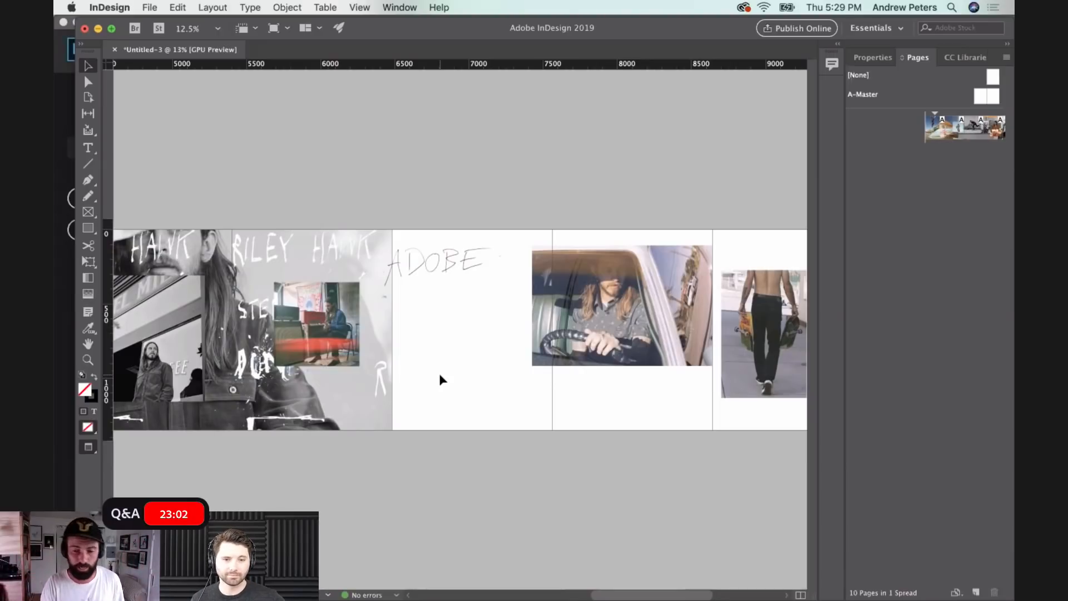
- Duplicate the orange torn-paper scrap, rotate the copy upside down and place it along the lower edge of page one
scroll(448, 375, left, 3)
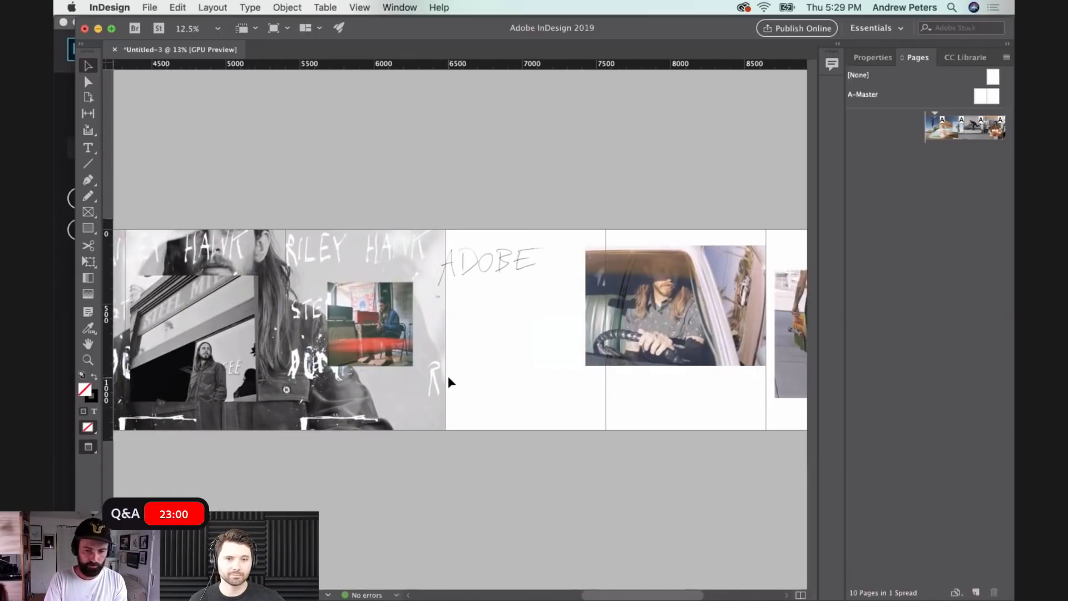
scroll(537, 238, left, 3)
scroll(552, 239, left, 2)
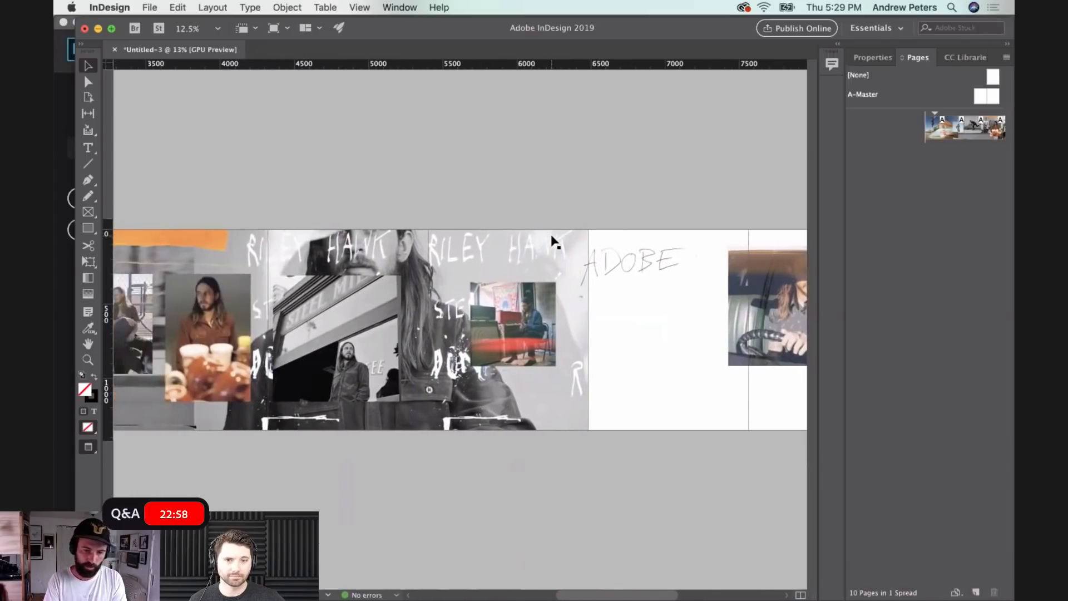
scroll(608, 293, left, 12)
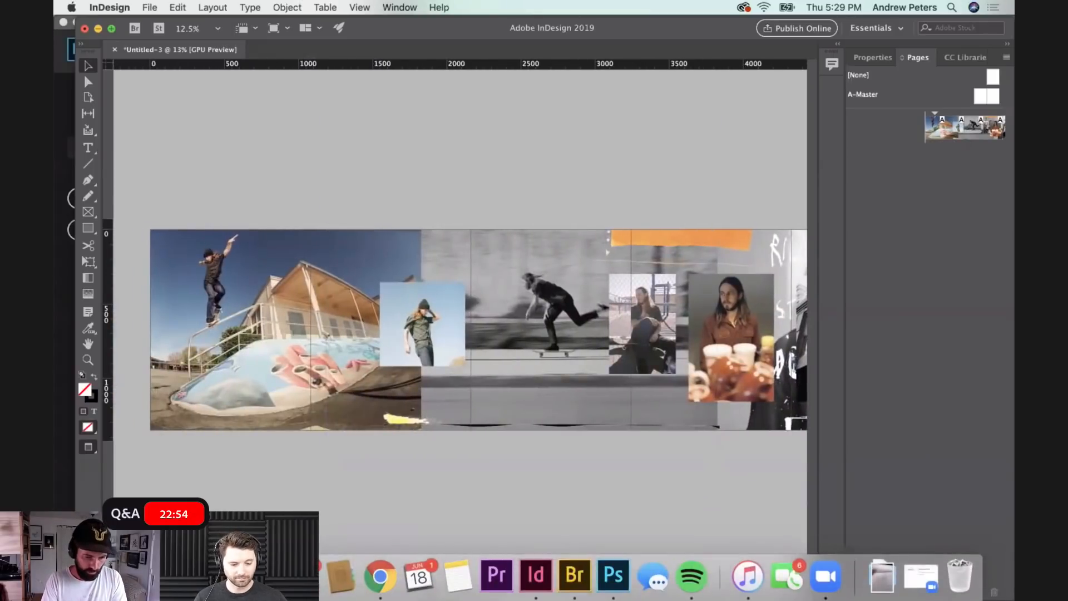
drag(707, 241, 376, 223)
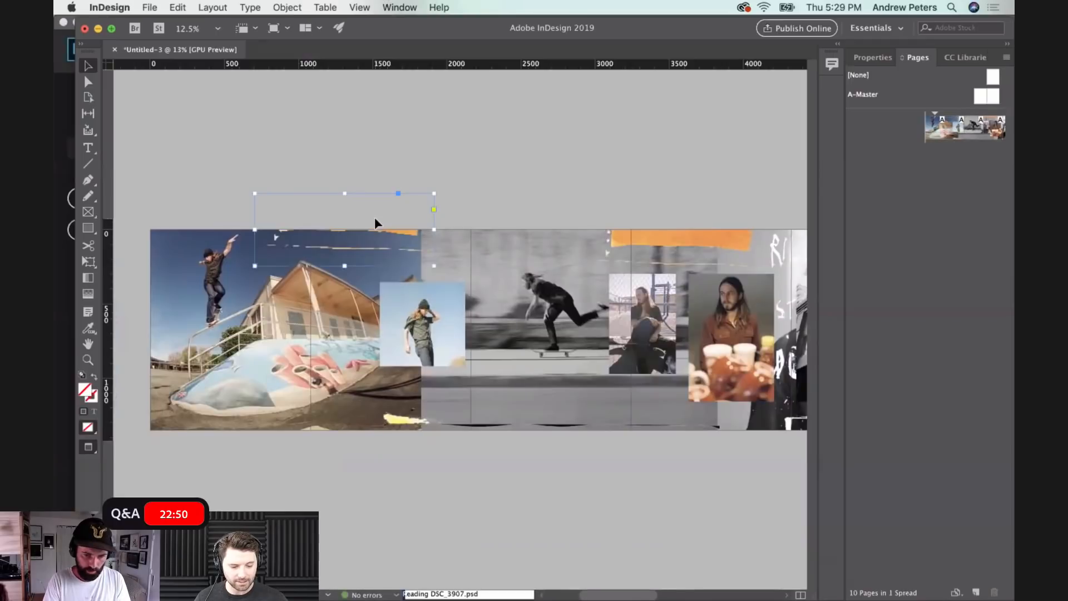
drag(437, 190, 246, 267)
drag(361, 243, 246, 441)
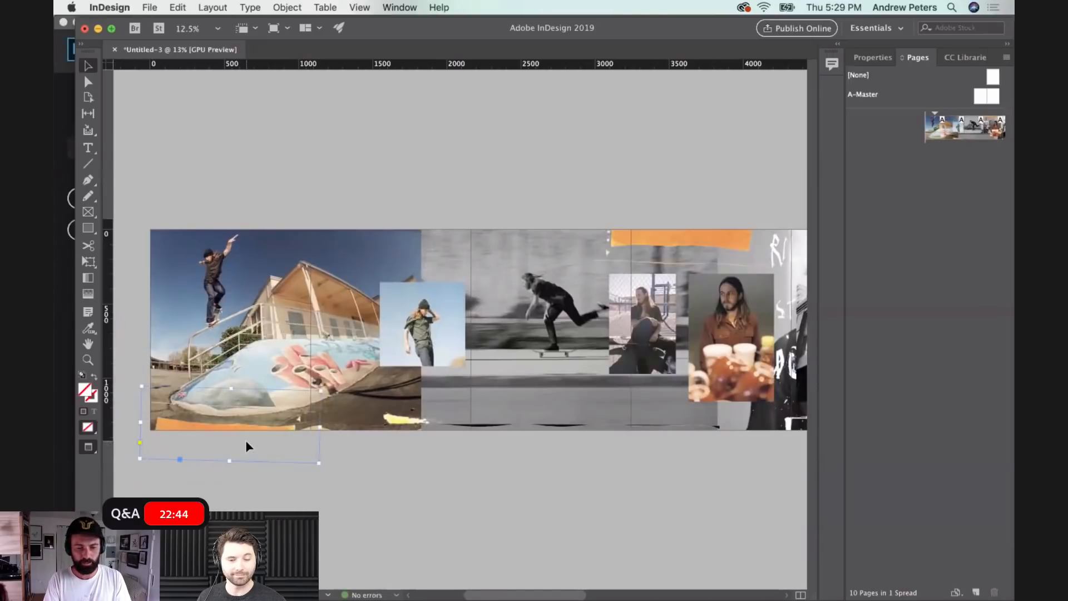
click(392, 462)
- Deselect the skateboarding background photo and browse in Finder through ADOBE_PHOTOS and CAROUSELS to the PSD folder
scroll(391, 462, right, 3)
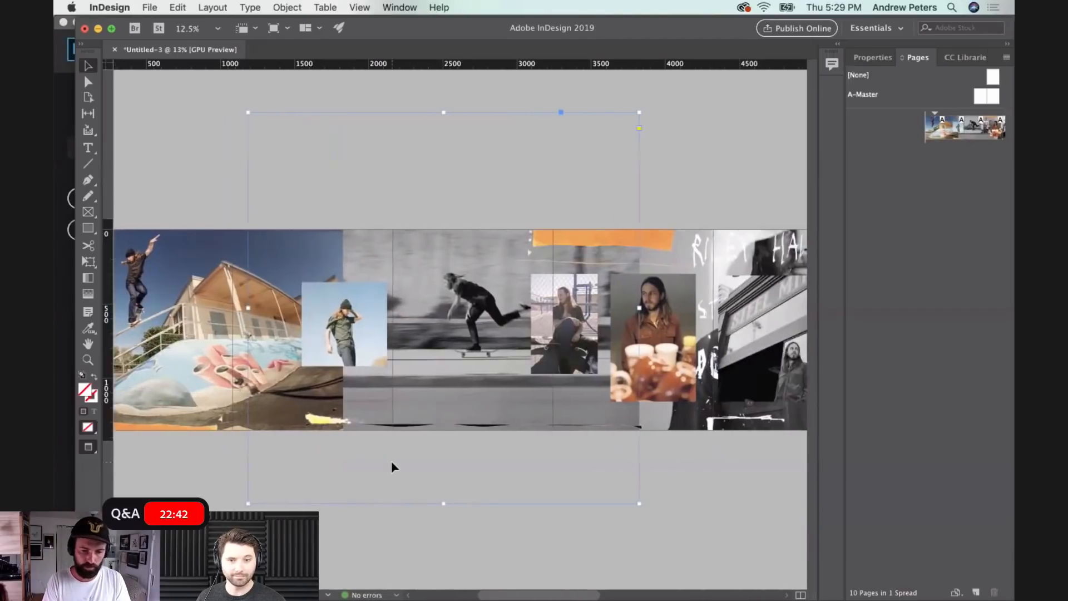
scroll(391, 467, right, 3)
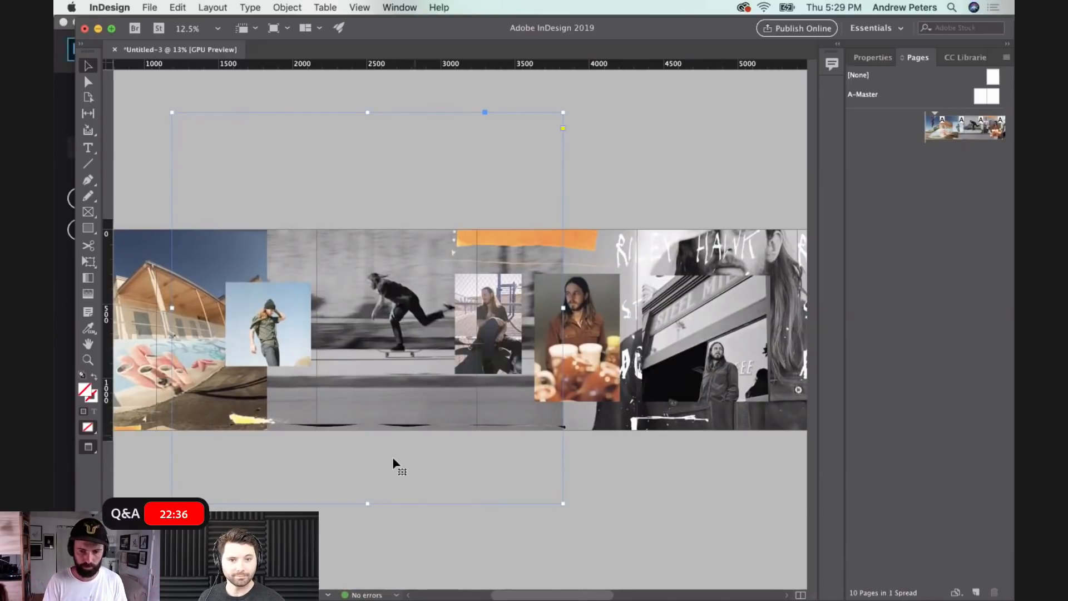
click(619, 148)
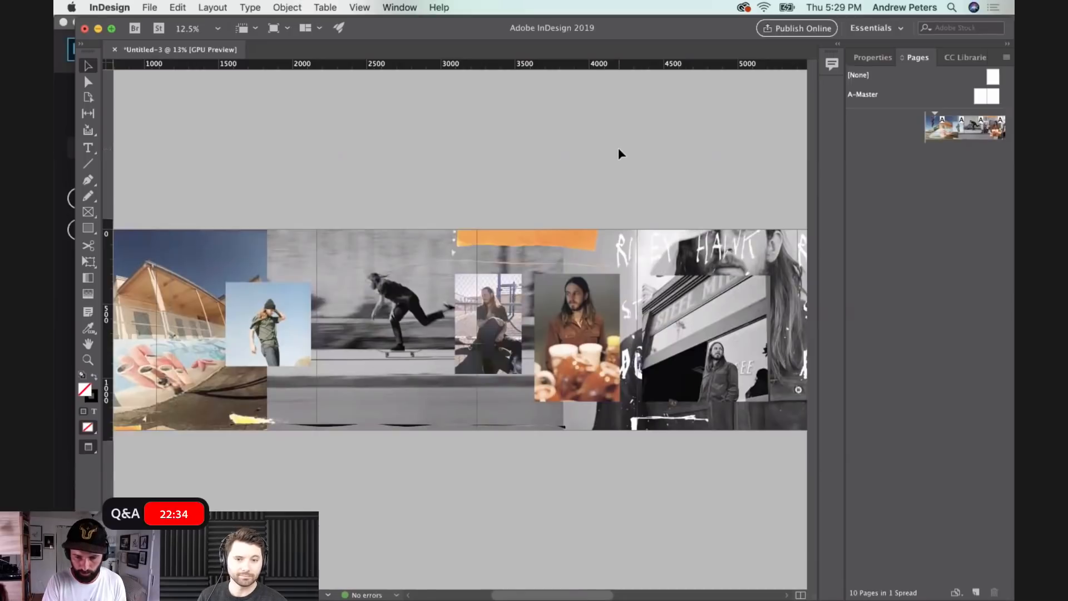
mouse_move(506, 600)
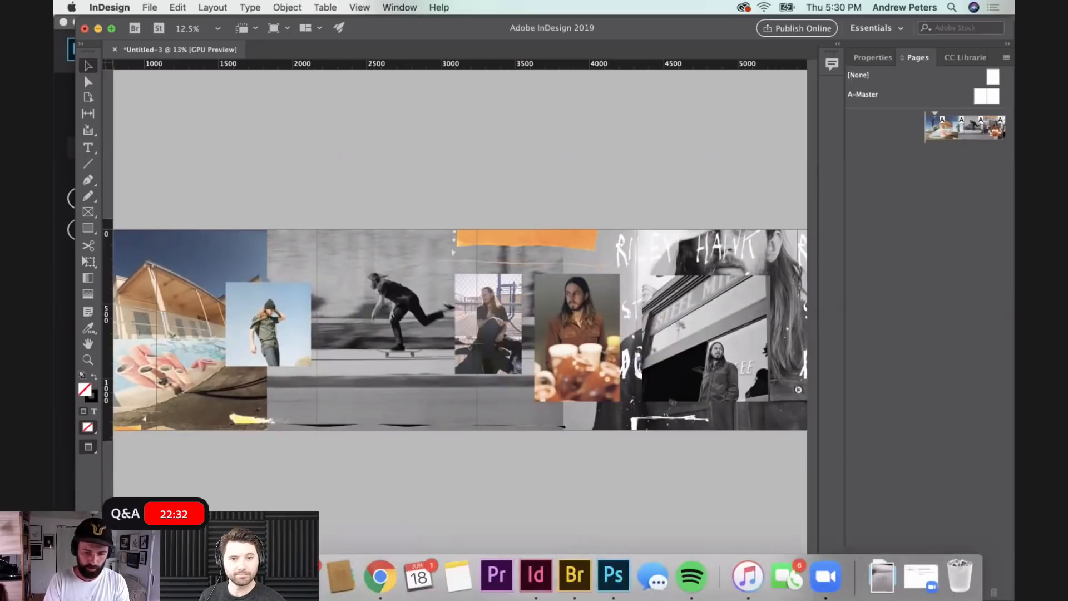
click(108, 576)
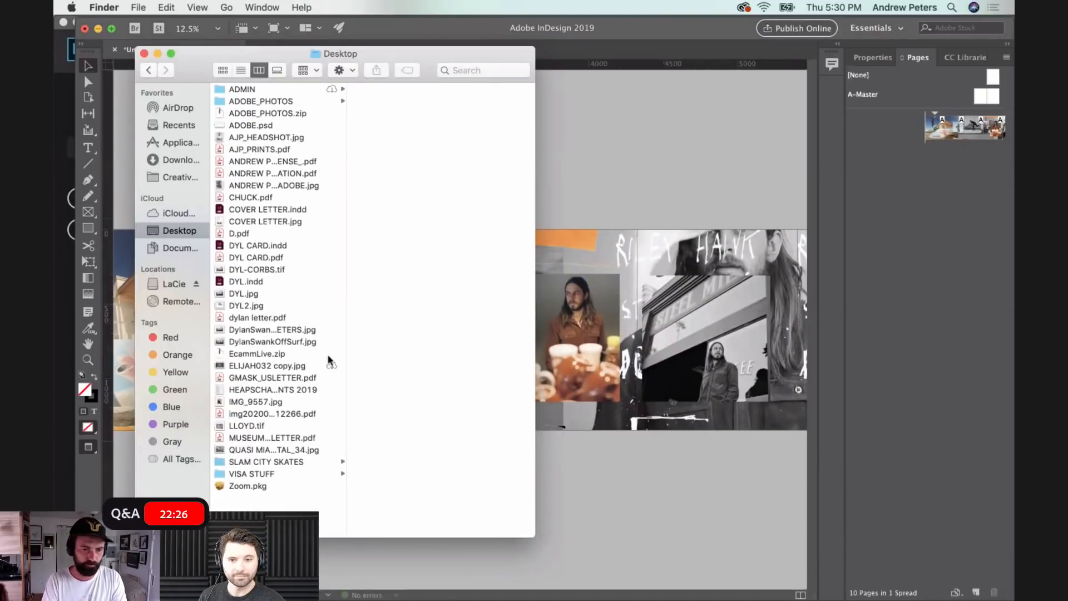
click(269, 104)
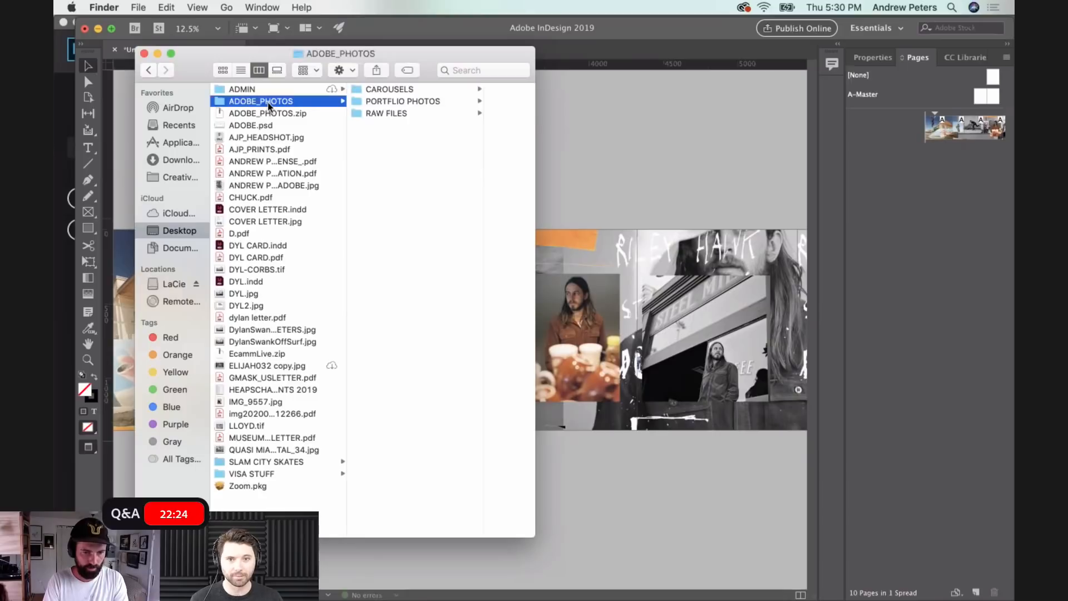
click(395, 91)
click(429, 90)
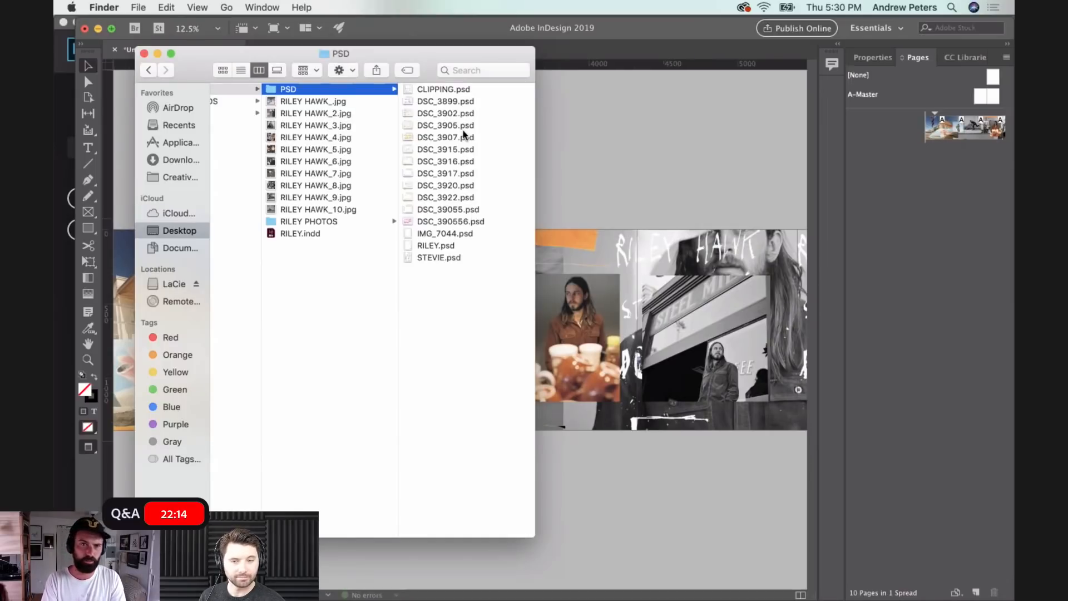
- Place the yellow torn-paper file DSC_3916.psd into the white handwriting's frame across pages four and five
scroll(456, 135, right, 1)
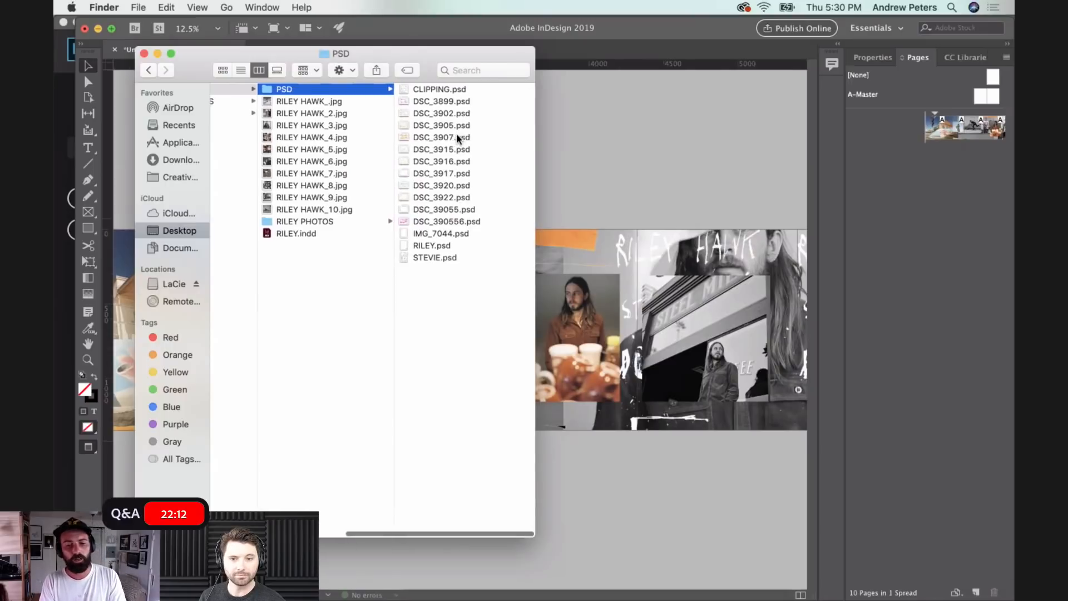
click(445, 162)
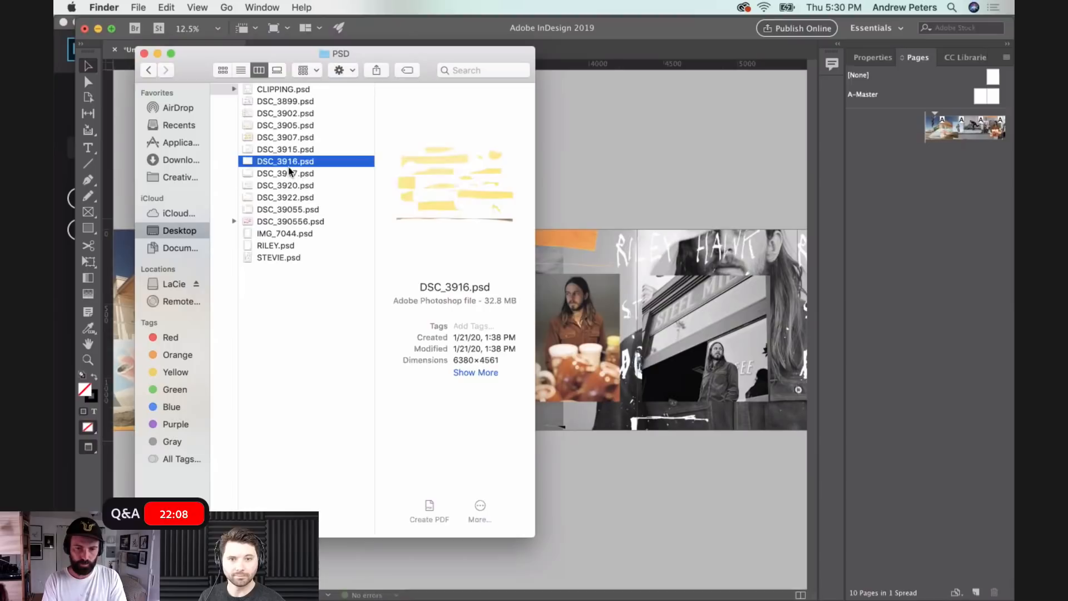
drag(274, 161, 606, 516)
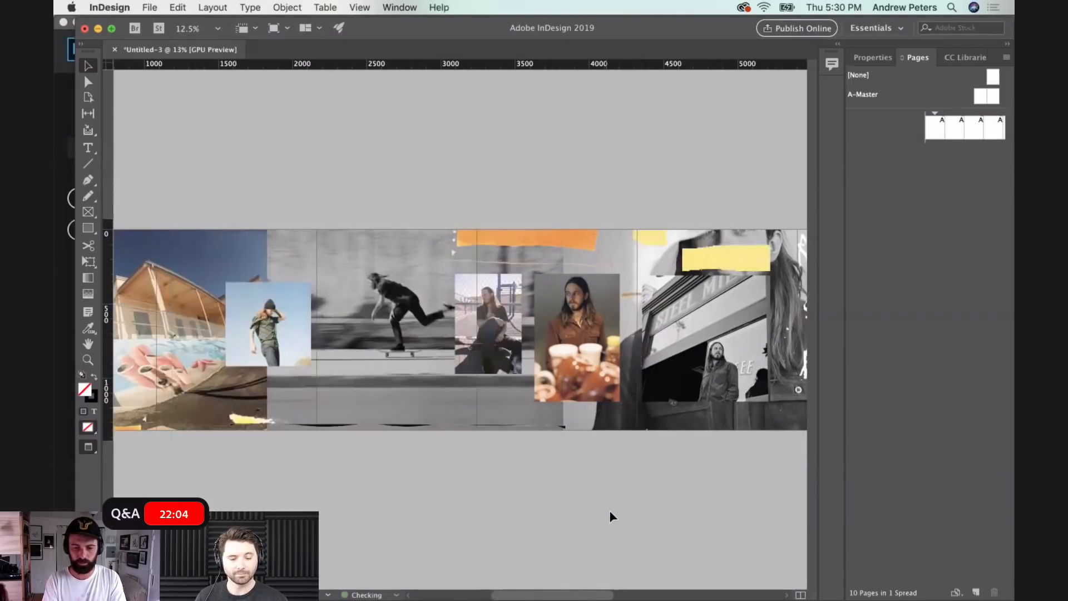
scroll(473, 436, right, 10)
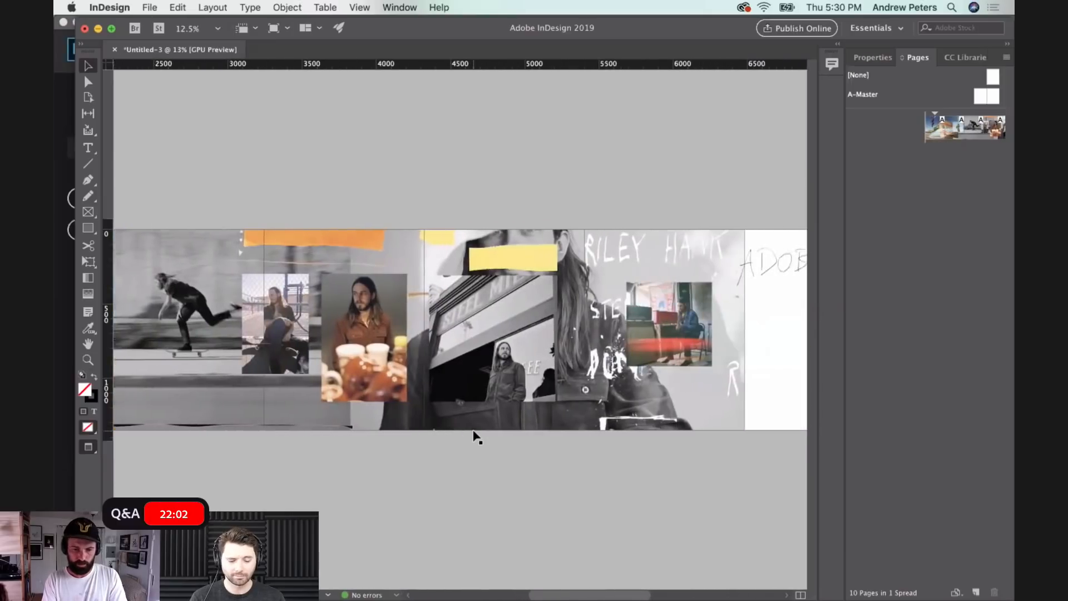
- Move the larger yellow torn-paper scrap to the upper right corner of page six
drag(338, 251, 562, 260)
scroll(562, 261, left, 1)
- Scale the driving photo to fill pages seven and eight, and place the photo of the shirtless man carrying skateboards over page eight
drag(775, 346, 635, 326)
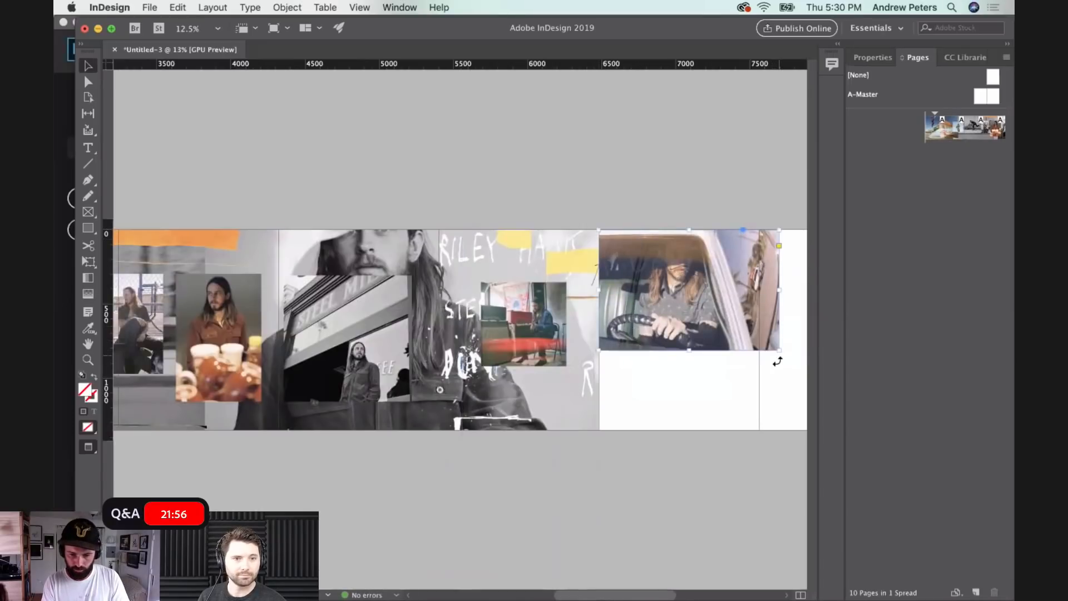
drag(778, 351, 661, 411)
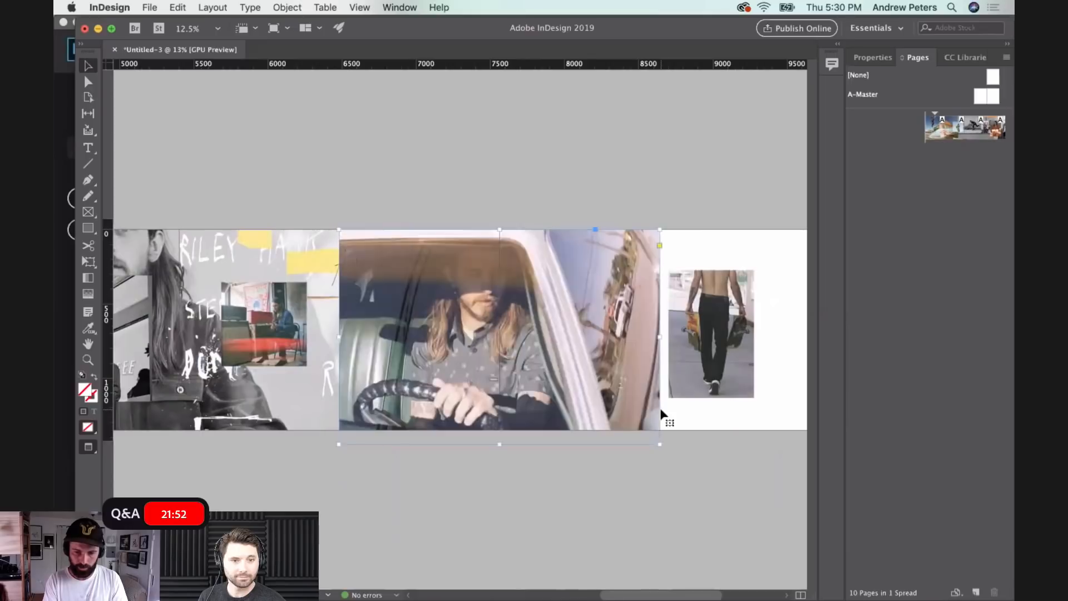
click(726, 470)
drag(735, 342, 608, 350)
click(685, 349)
- Delete the two blank pages, nine and ten, from the end of the spread
scroll(686, 348, right, 5)
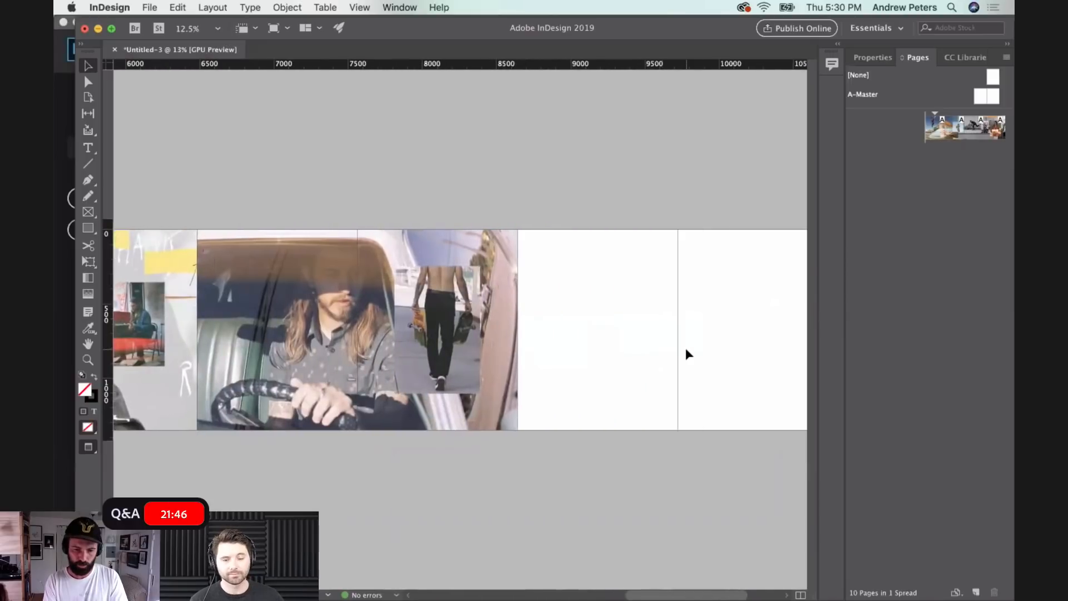
scroll(685, 349, right, 2)
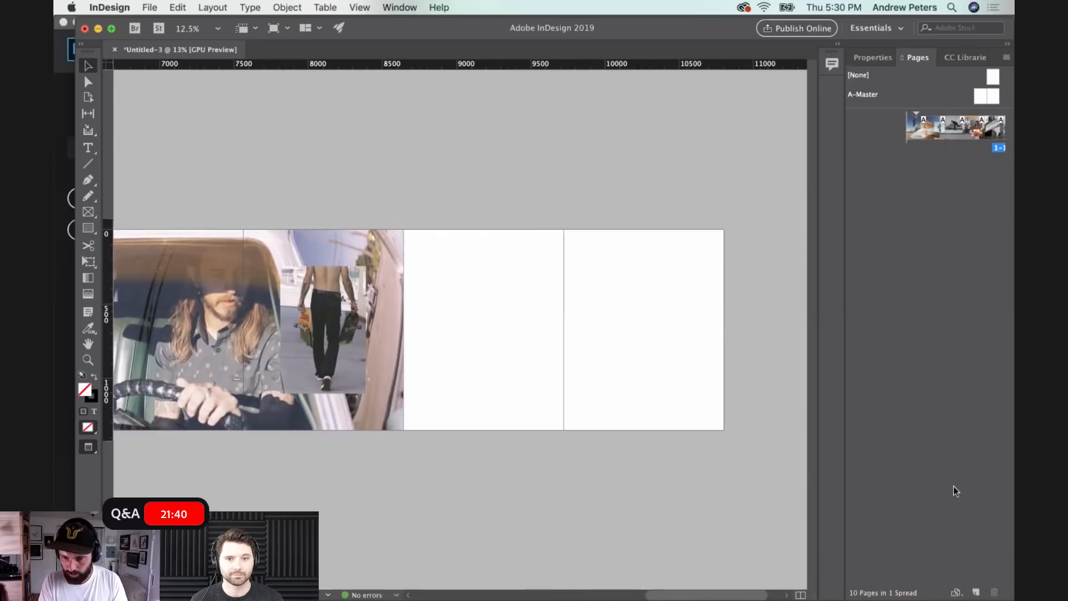
click(876, 64)
click(916, 62)
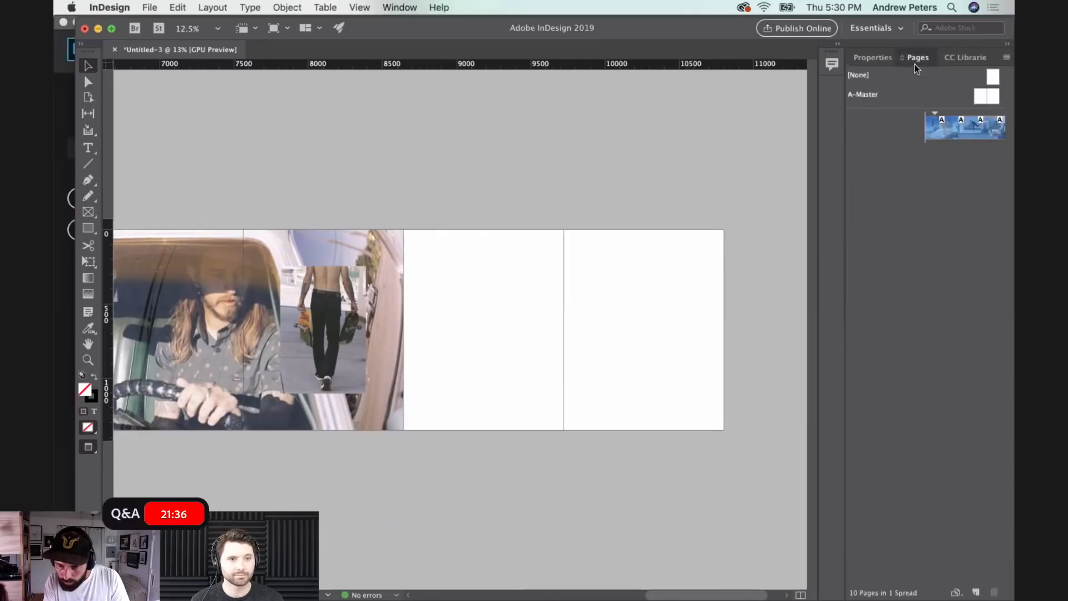
scroll(970, 137, right, 5)
right_click(986, 135)
click(992, 151)
click(985, 133)
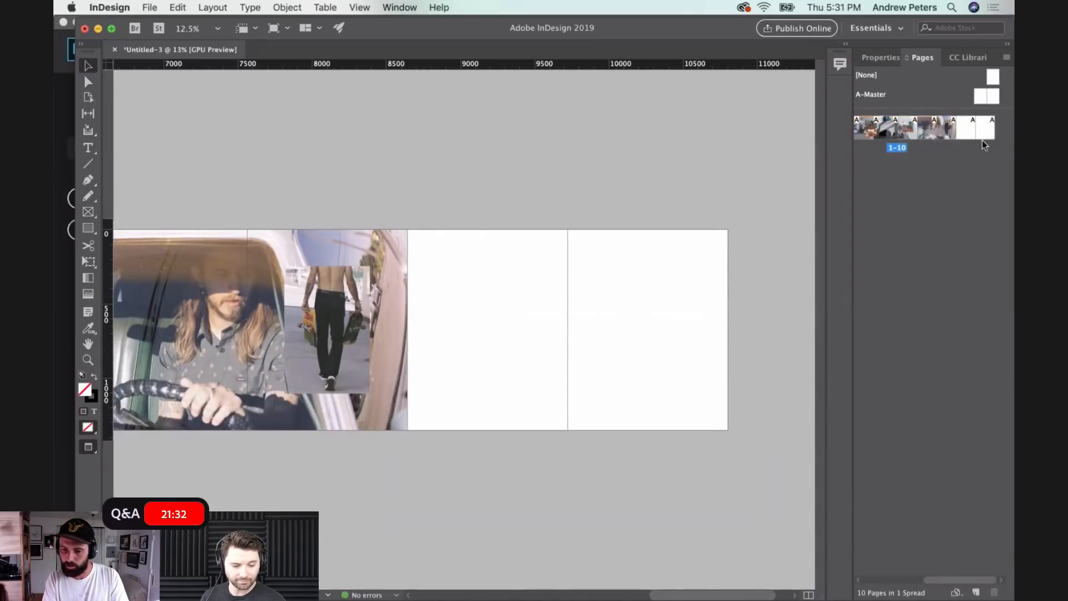
click(966, 127)
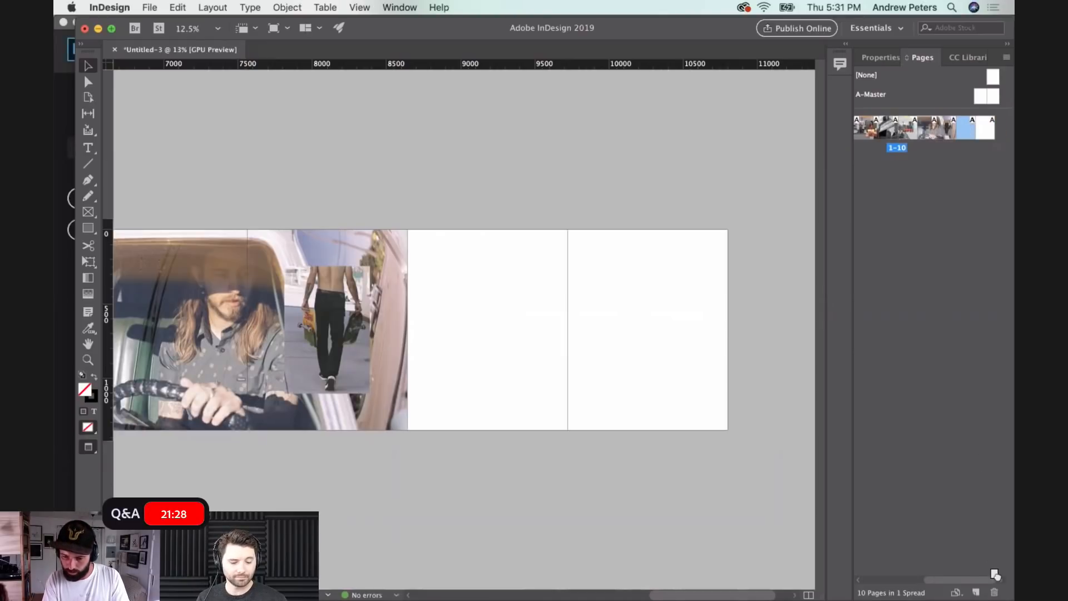
click(995, 593)
scroll(940, 134, right, 5)
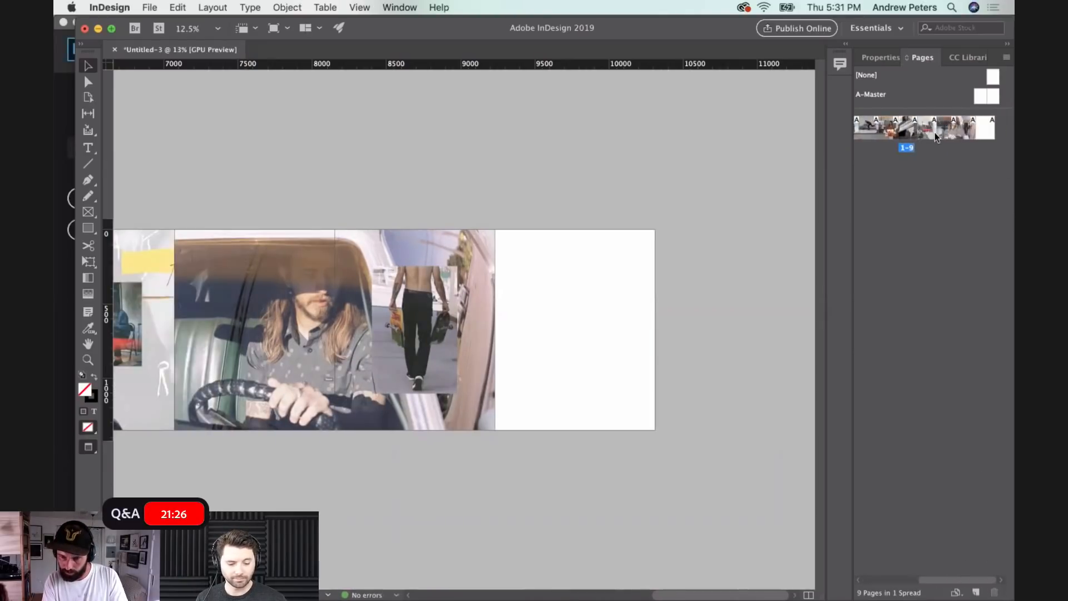
mouse_move(983, 131)
mouse_down()
mouse_move(944, 323)
mouse_move(1002, 569)
mouse_move(995, 591)
mouse_up()
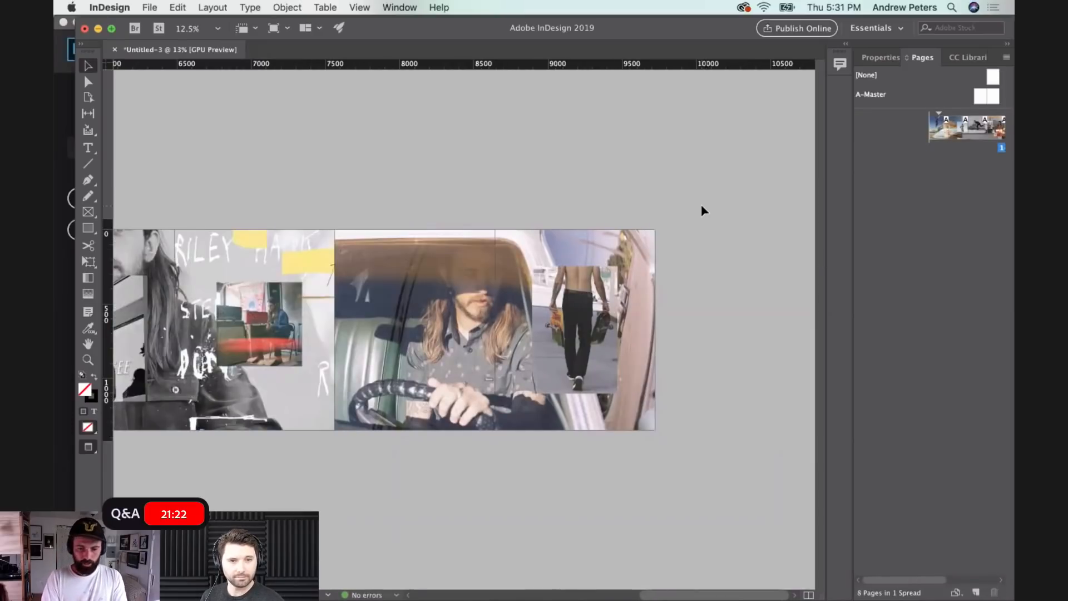
- Start exporting the carousel in JPEG format and create a new RILEY folder on the Desktop as the destination
key(super+minus)
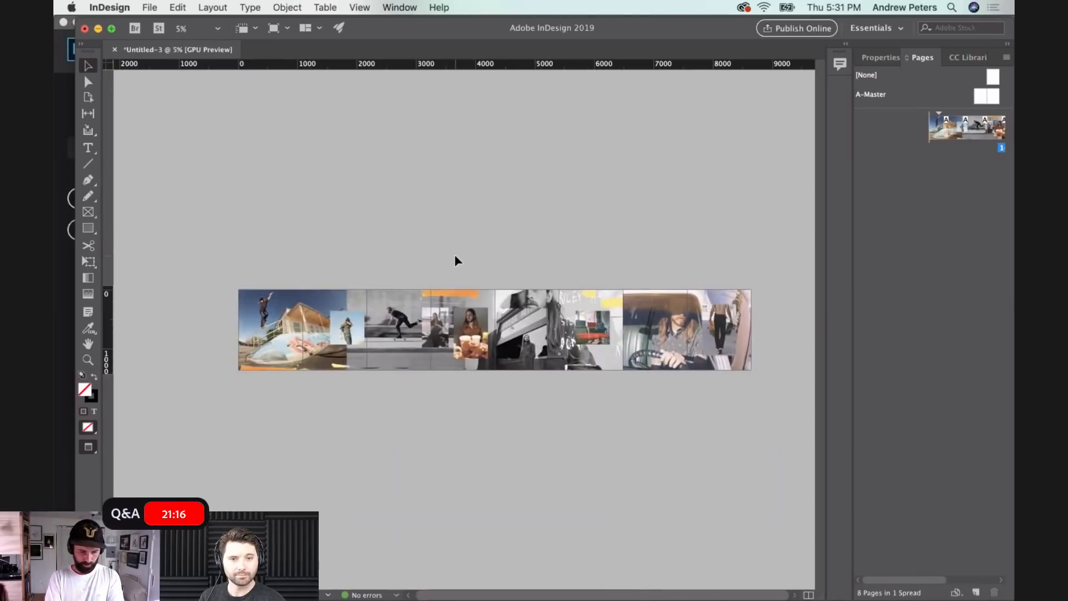
key(super+e)
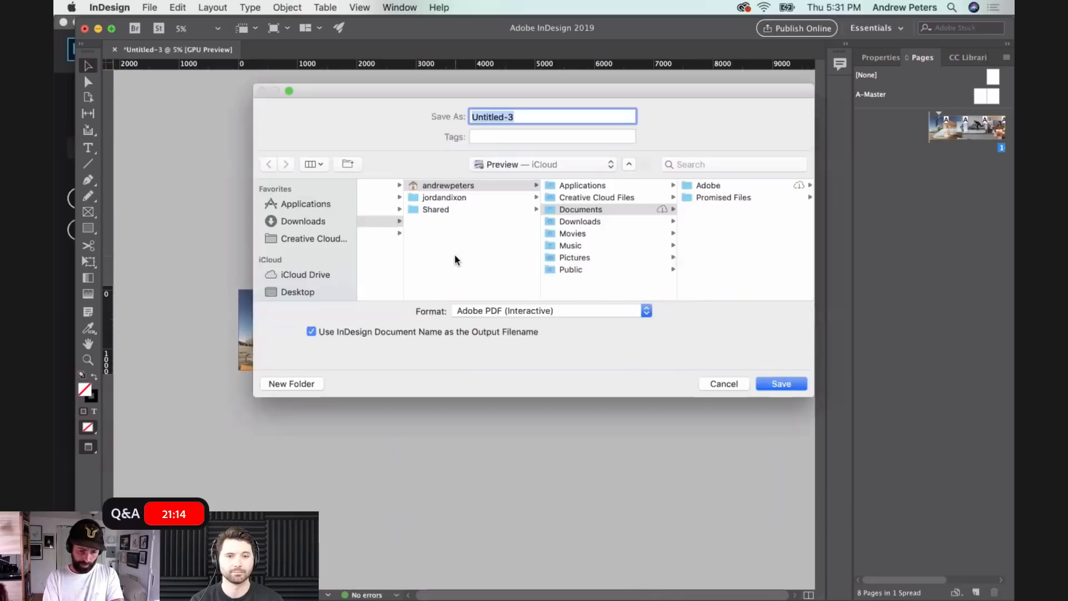
click(506, 313)
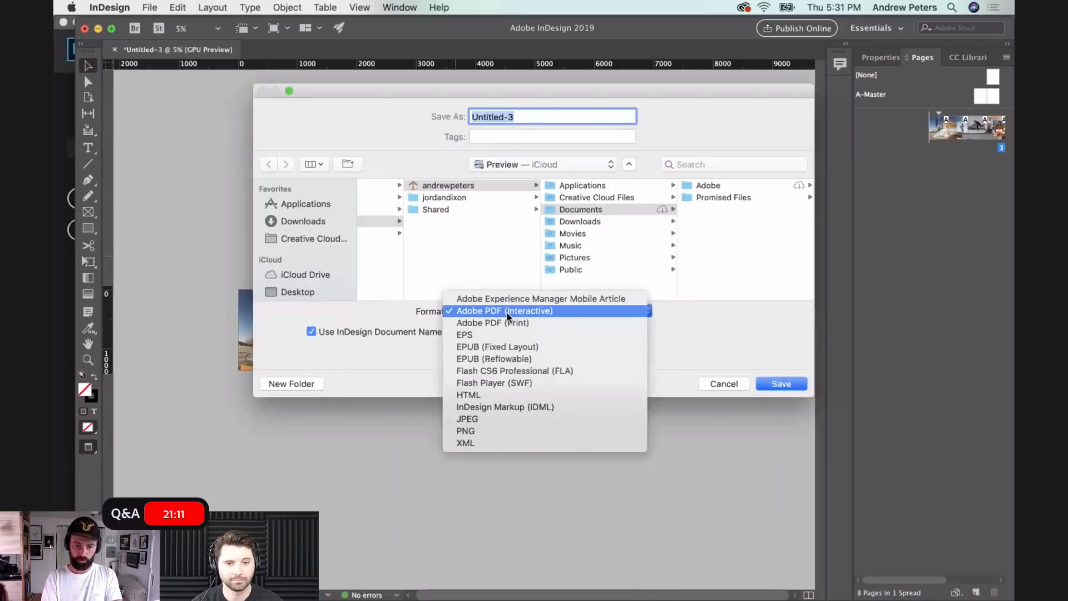
click(486, 421)
click(298, 291)
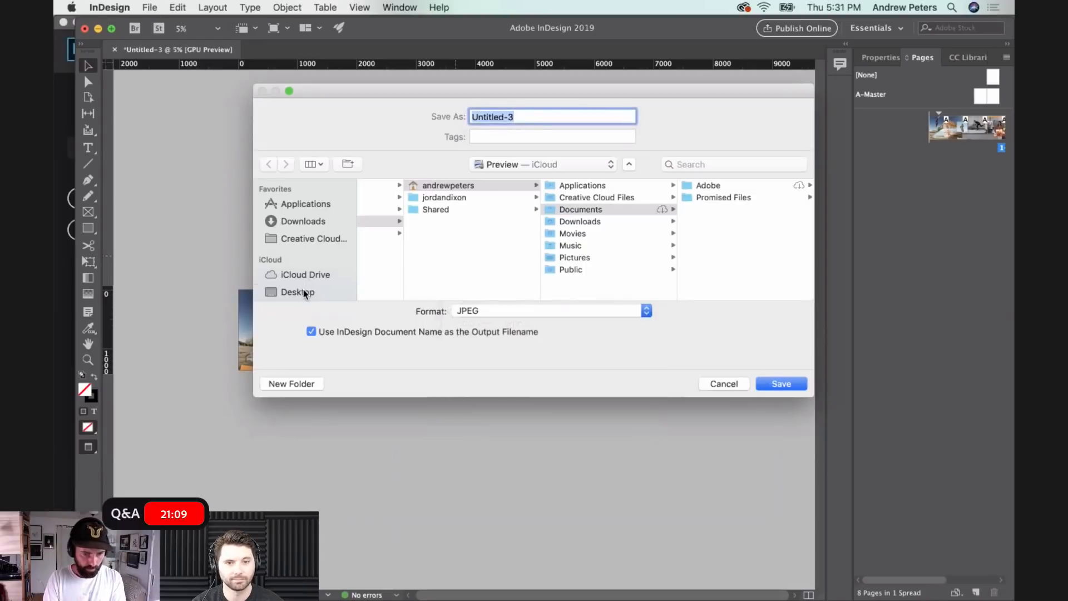
click(285, 383)
text(RILEY)
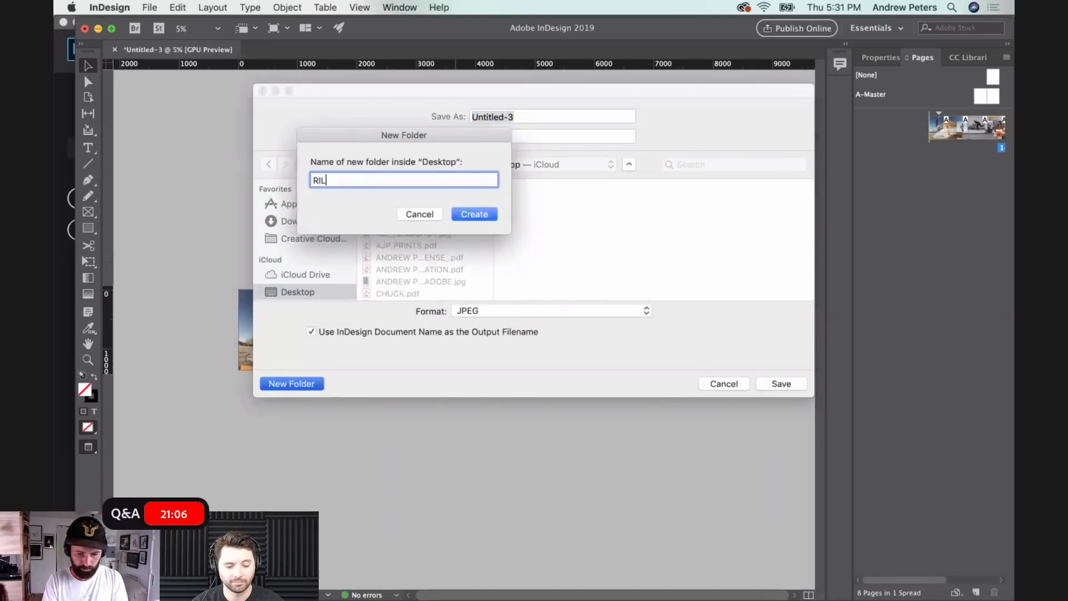
click(475, 215)
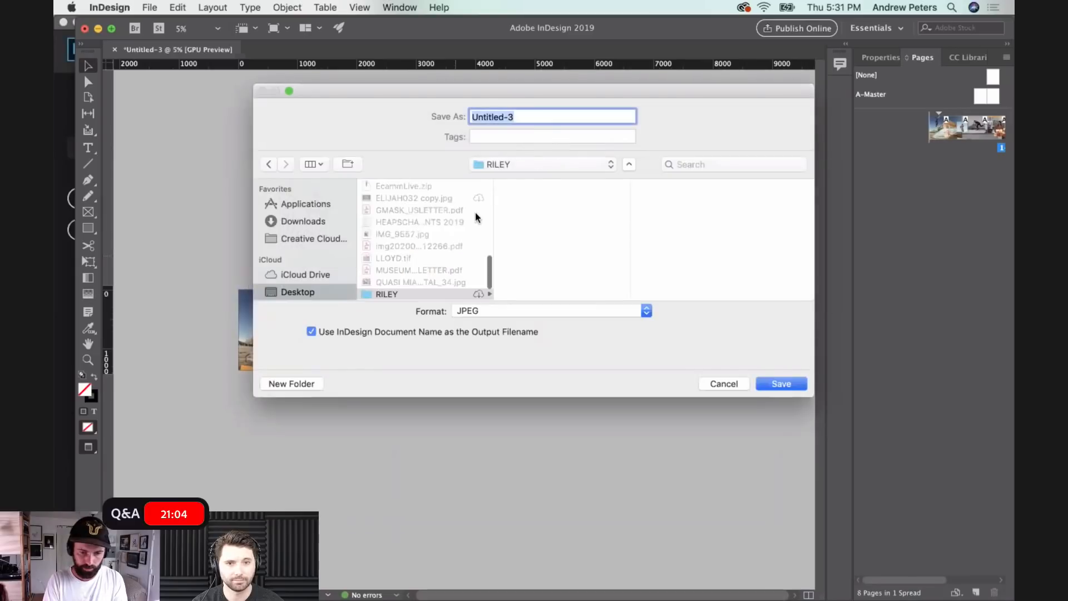
- Name the export RILEY_ and export all of the document as separate pages rather than spreads
text(RILEY_)
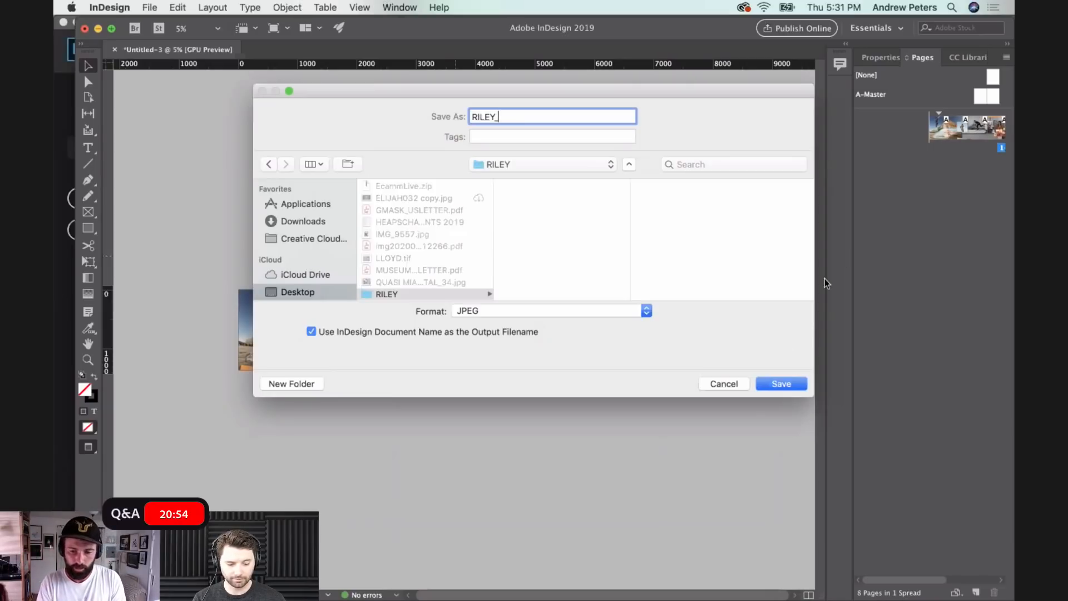
click(773, 384)
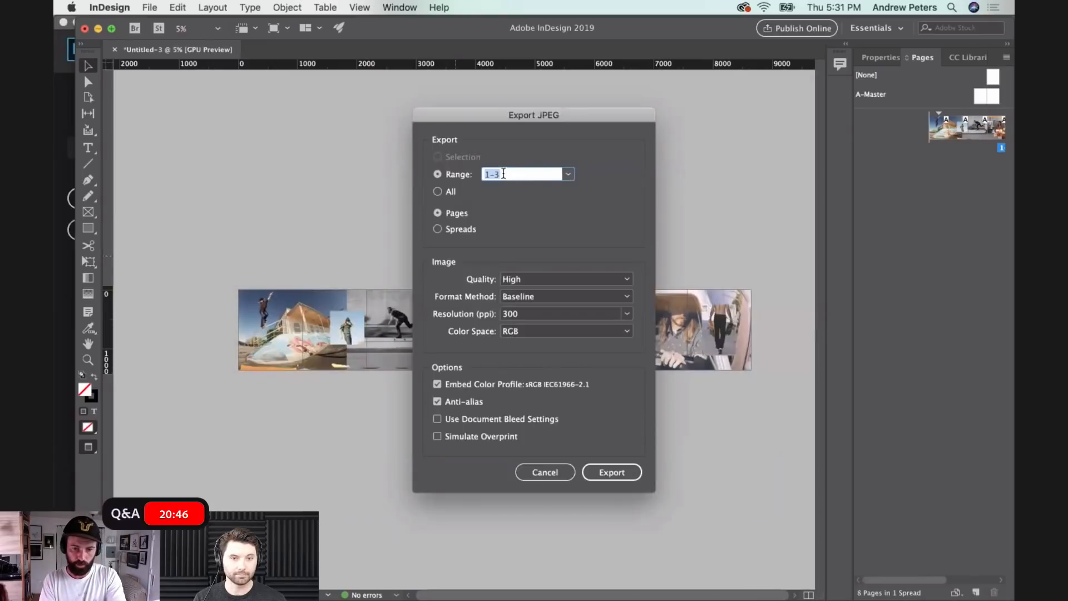
click(438, 192)
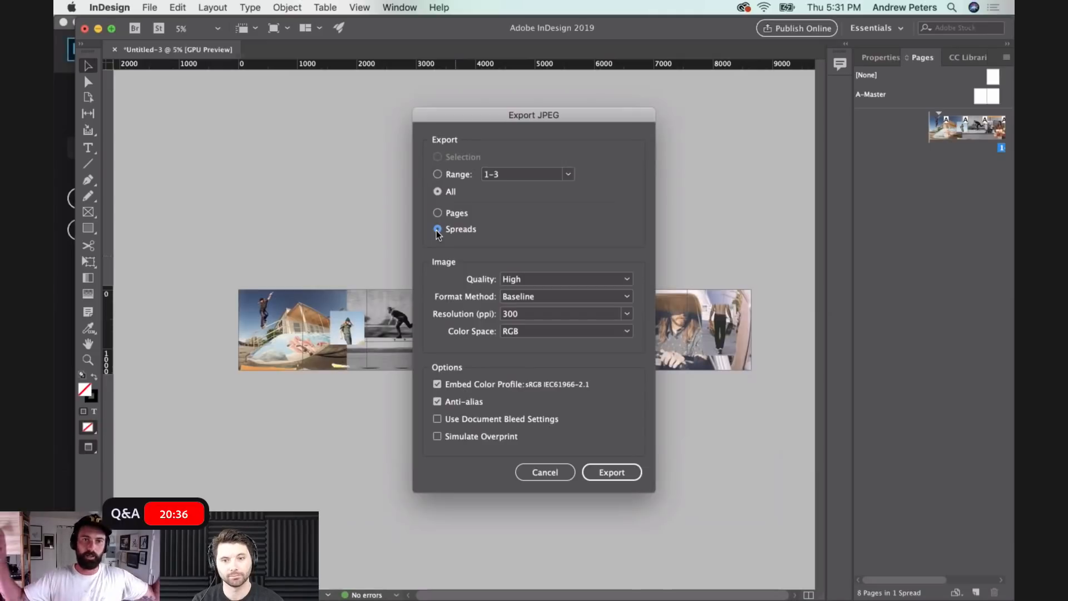
click(438, 213)
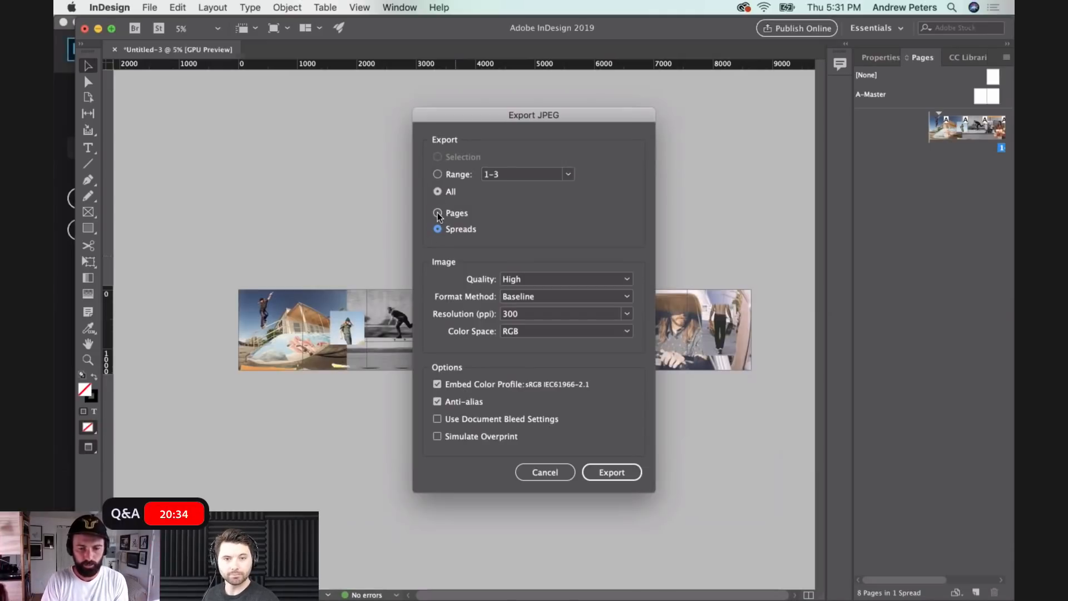
click(623, 475)
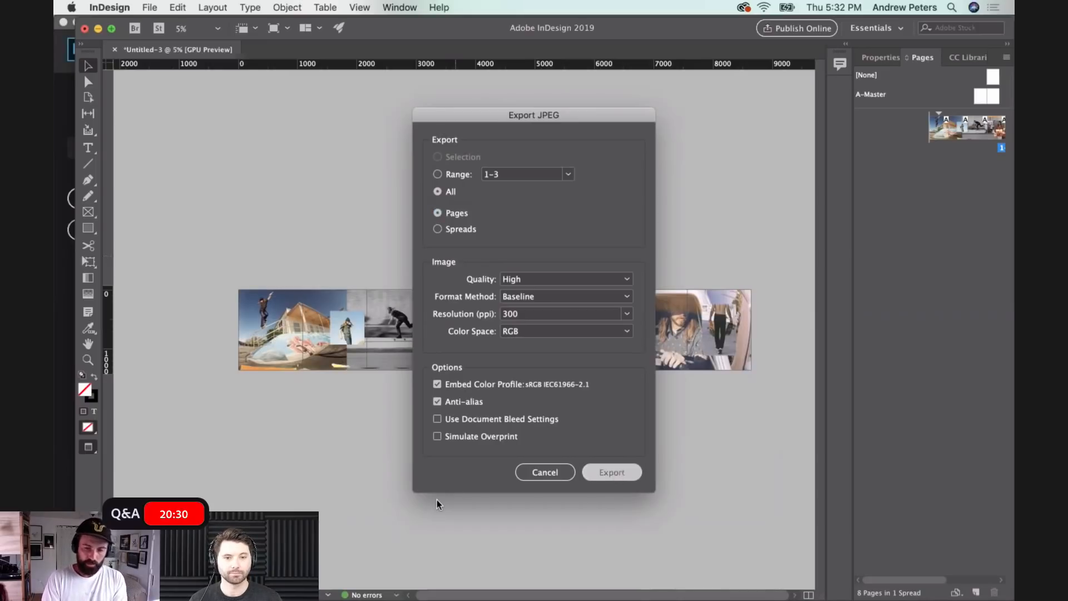
- Switch to Finder and open the RILEY folder on the Desktop to check the exported page files
mouse_move(304, 599)
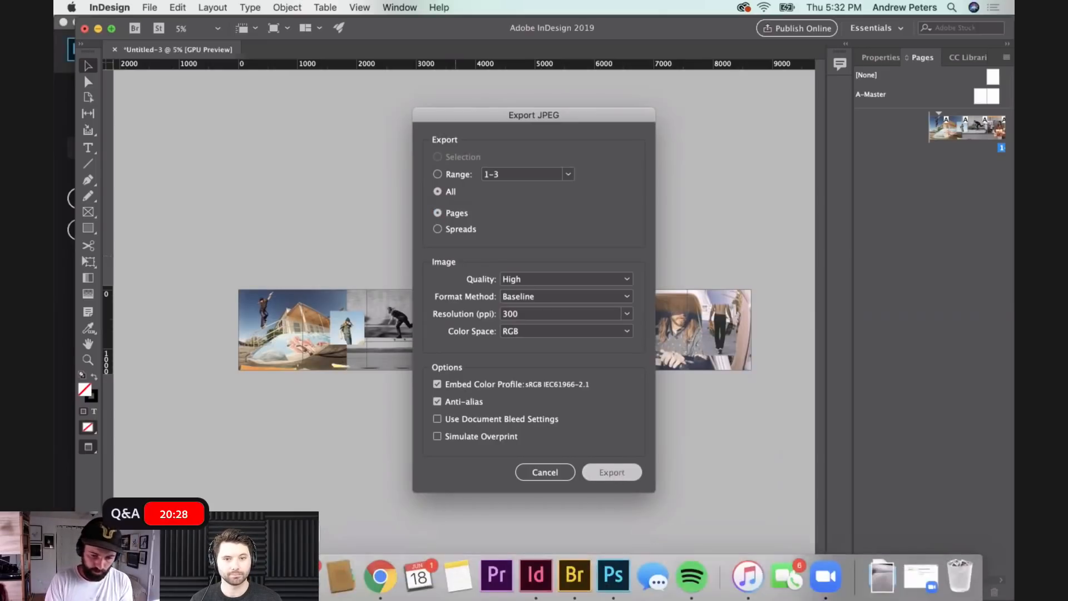
click(108, 577)
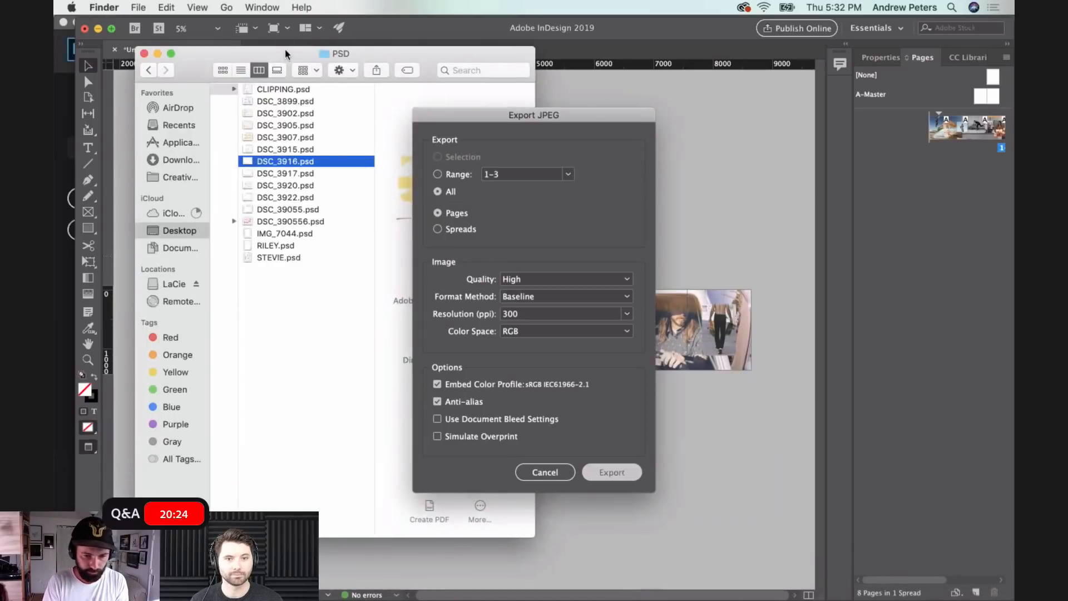
click(174, 230)
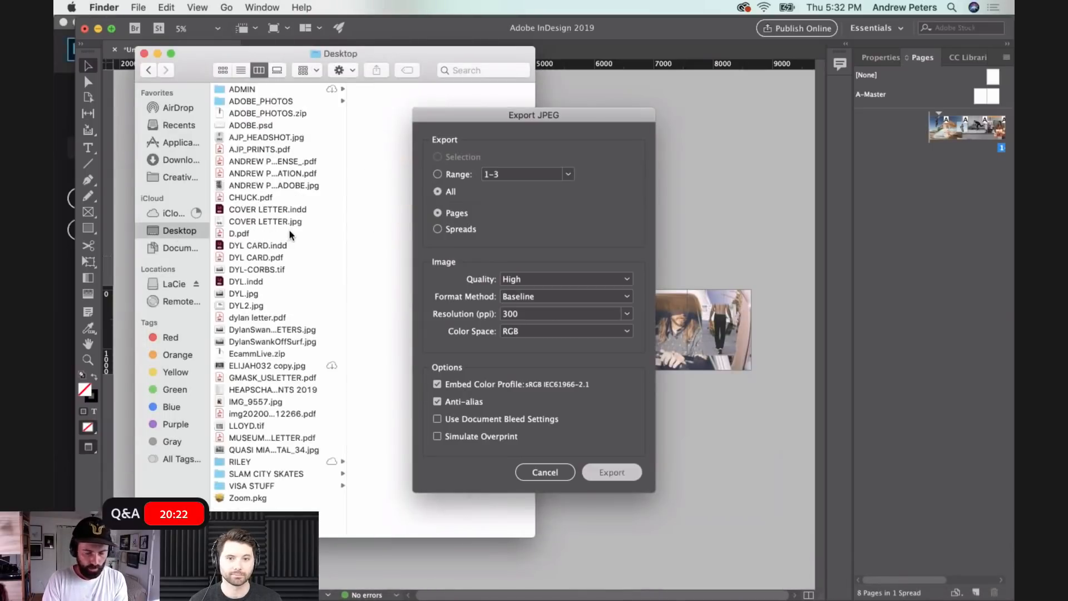
click(237, 463)
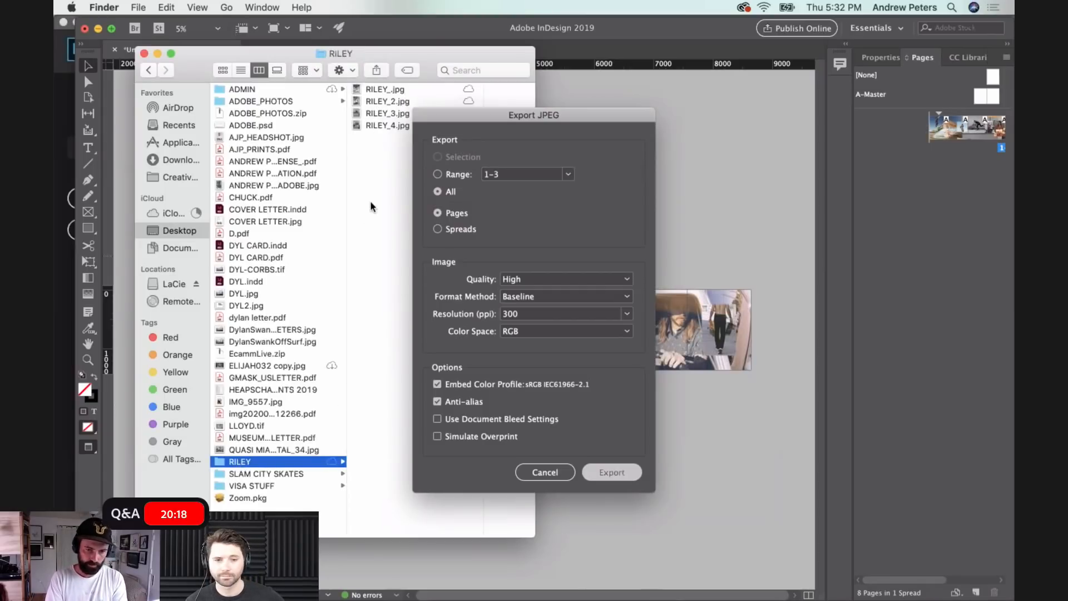
click(472, 115)
drag(472, 115, 650, 89)
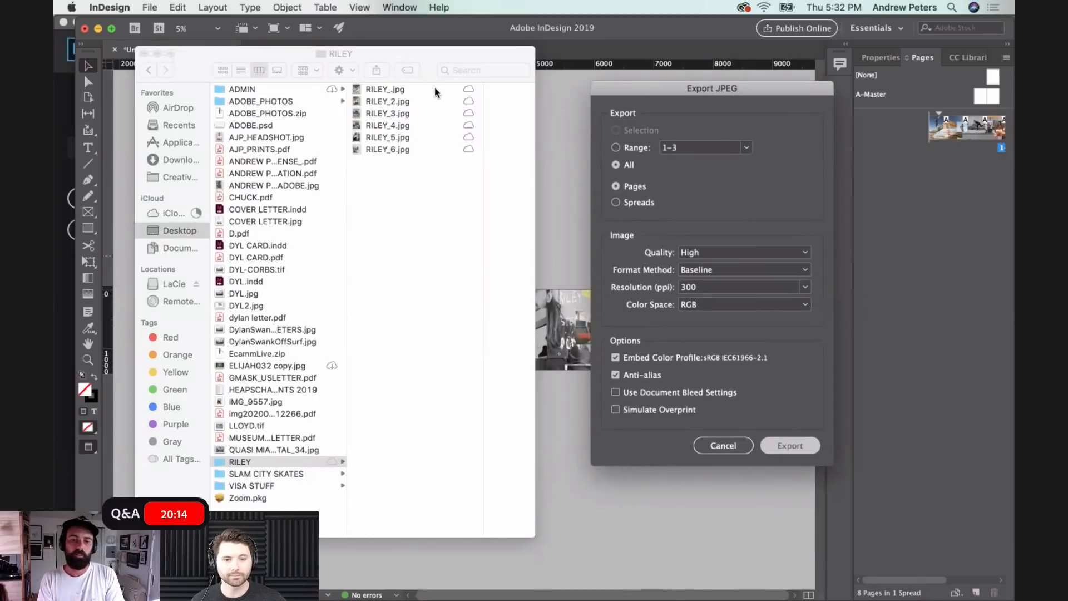
click(402, 92)
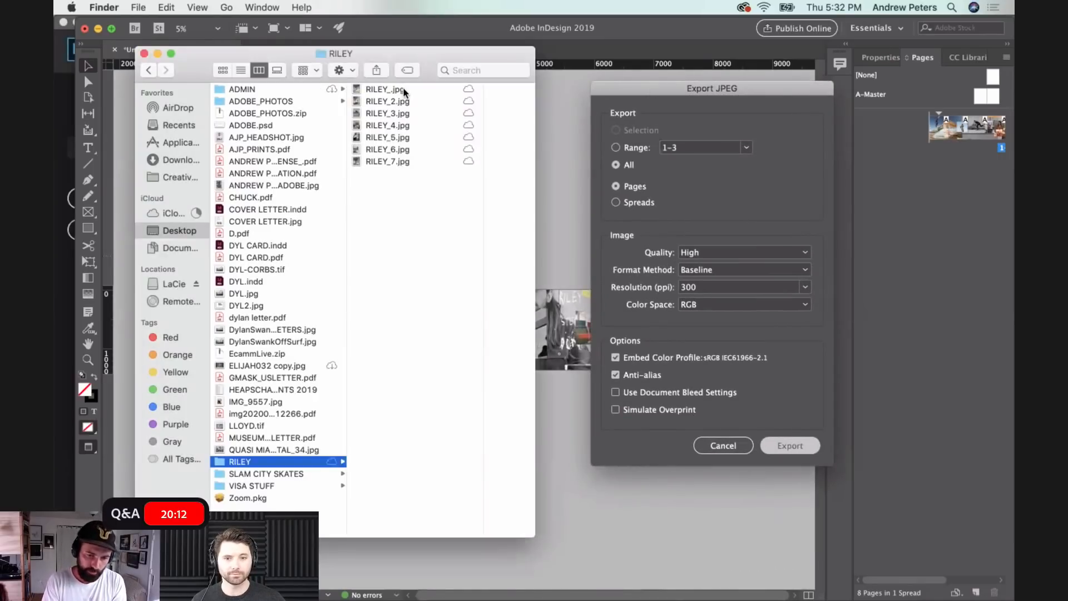
- Select all the exported JPEGs, look over their sharing options without choosing one, and minimize the Finder window
click(382, 90)
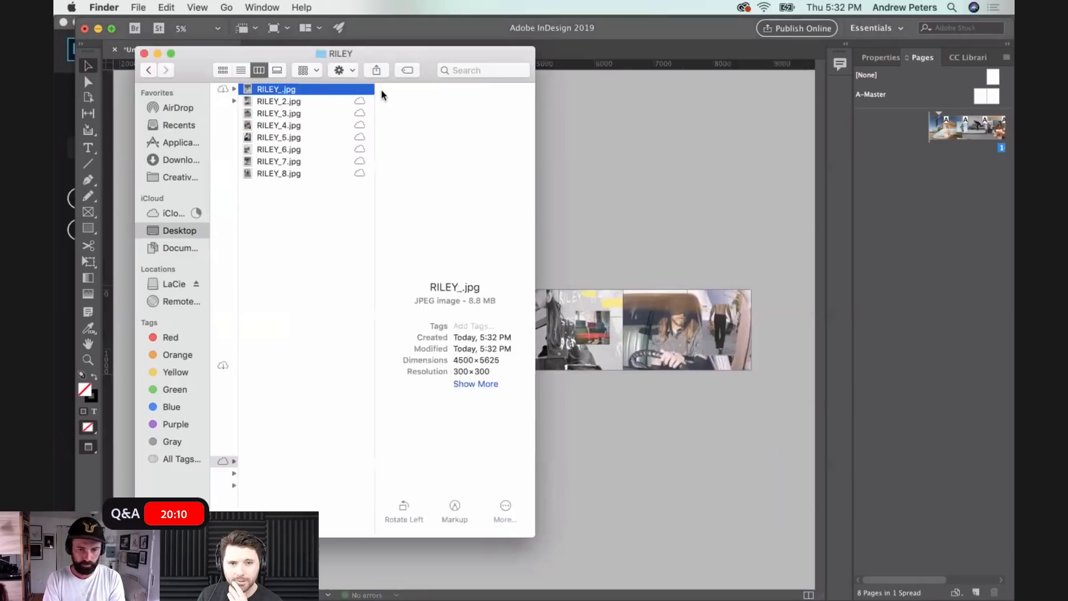
key(super+a)
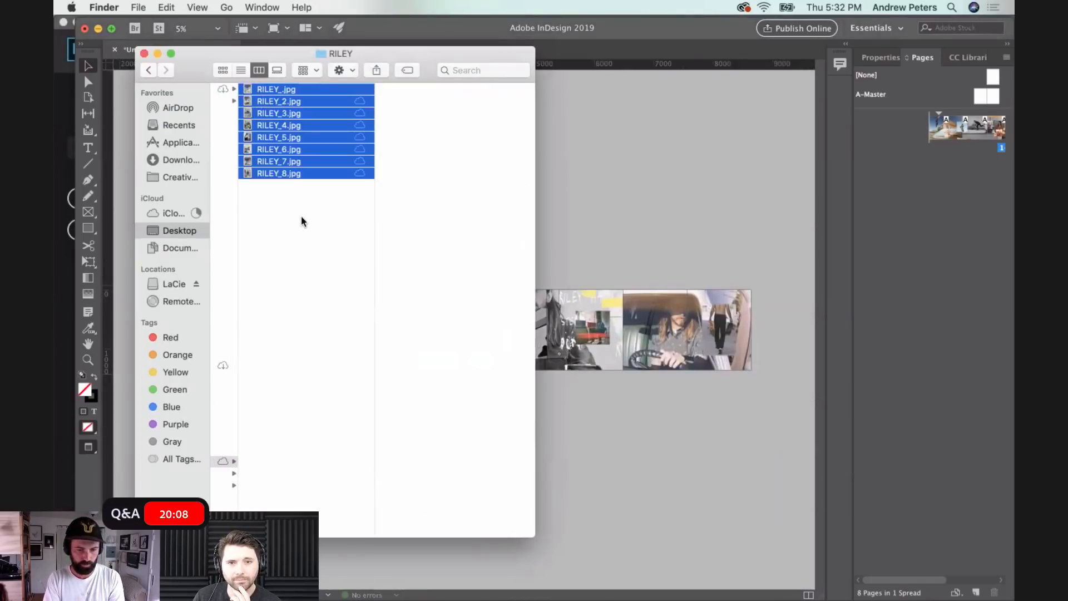
right_click(280, 164)
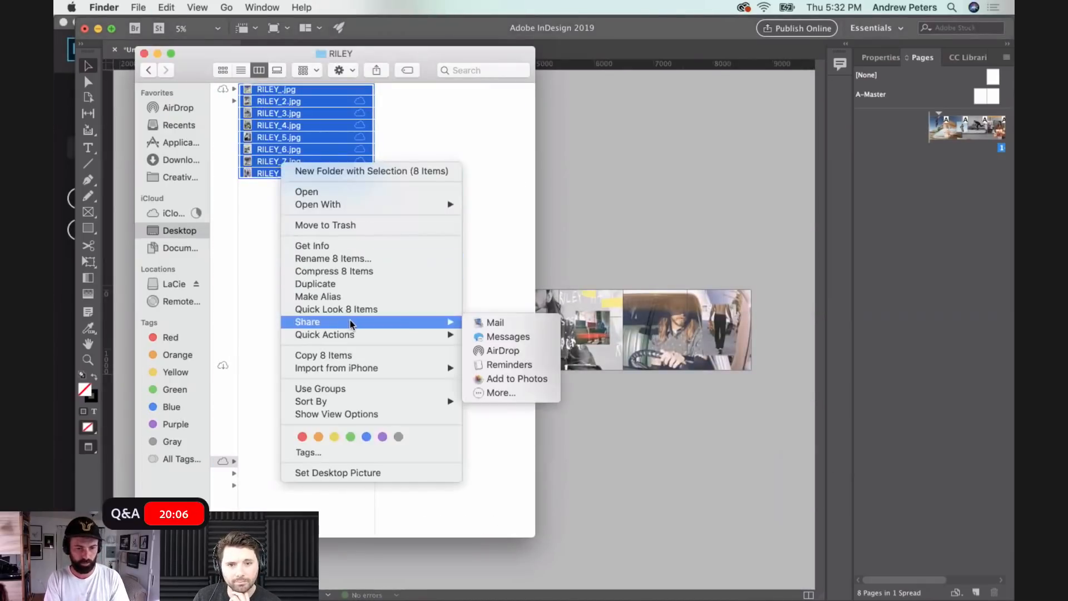
click(266, 282)
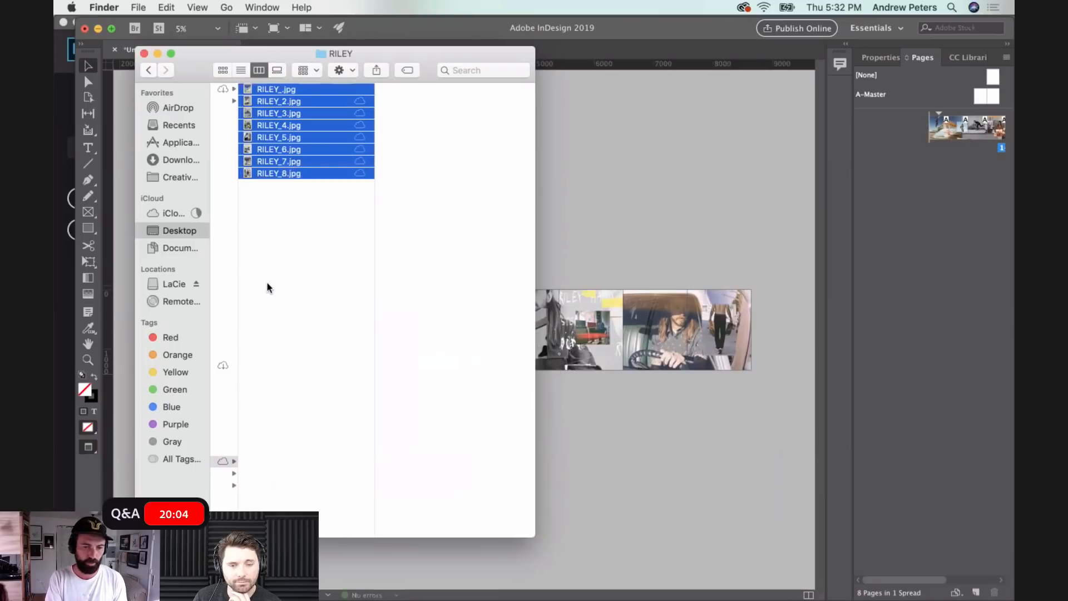
click(157, 53)
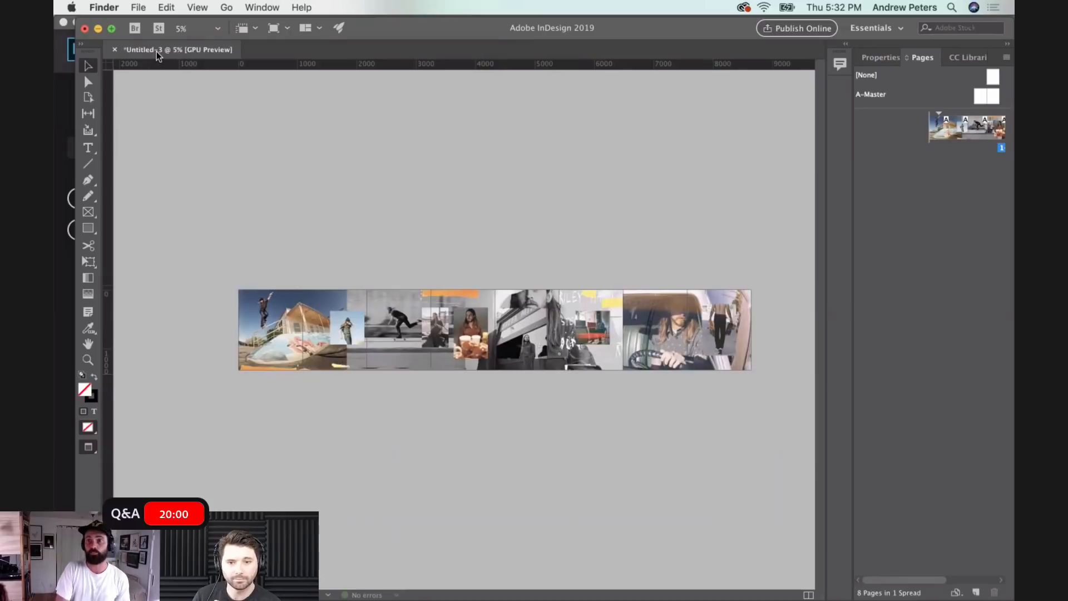